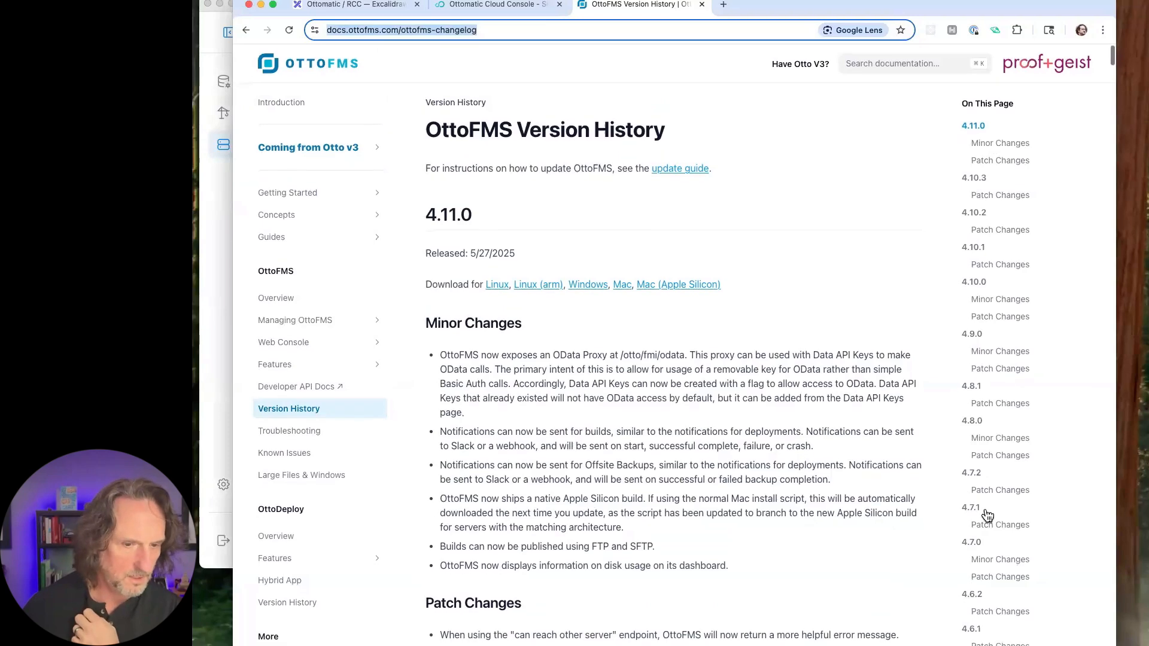
- Browse the page outline down to the earliest releases and jump to the 4.0.1-beta.7 entry
scroll(982, 525, down, 5)
scroll(983, 526, down, 15)
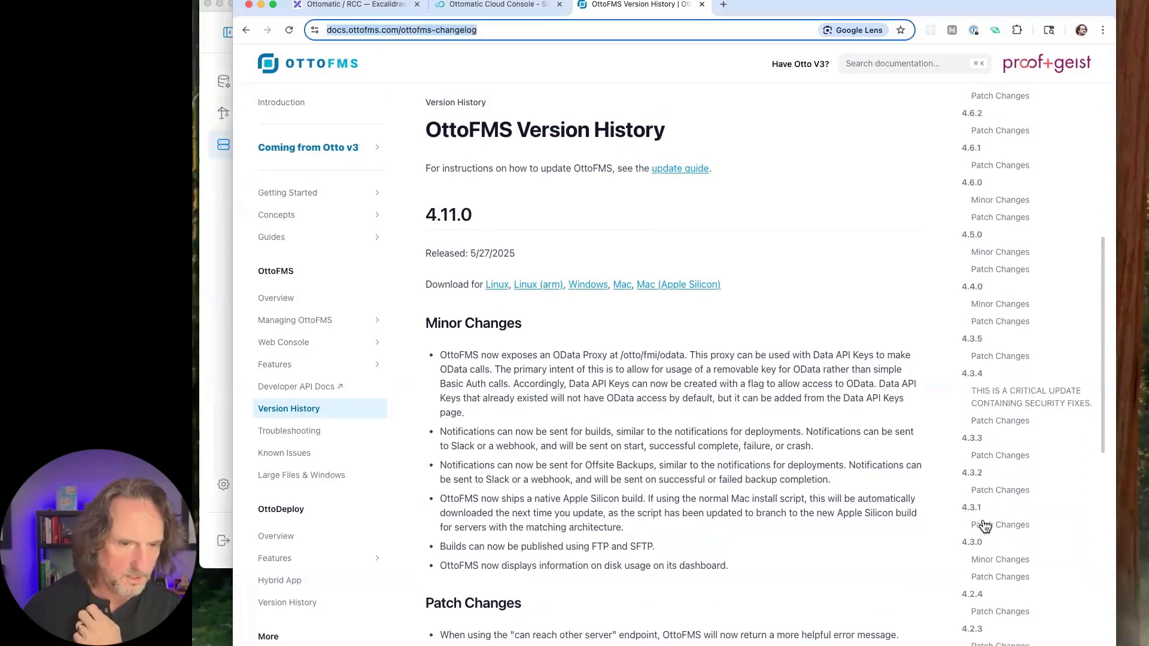
scroll(984, 525, down, 10)
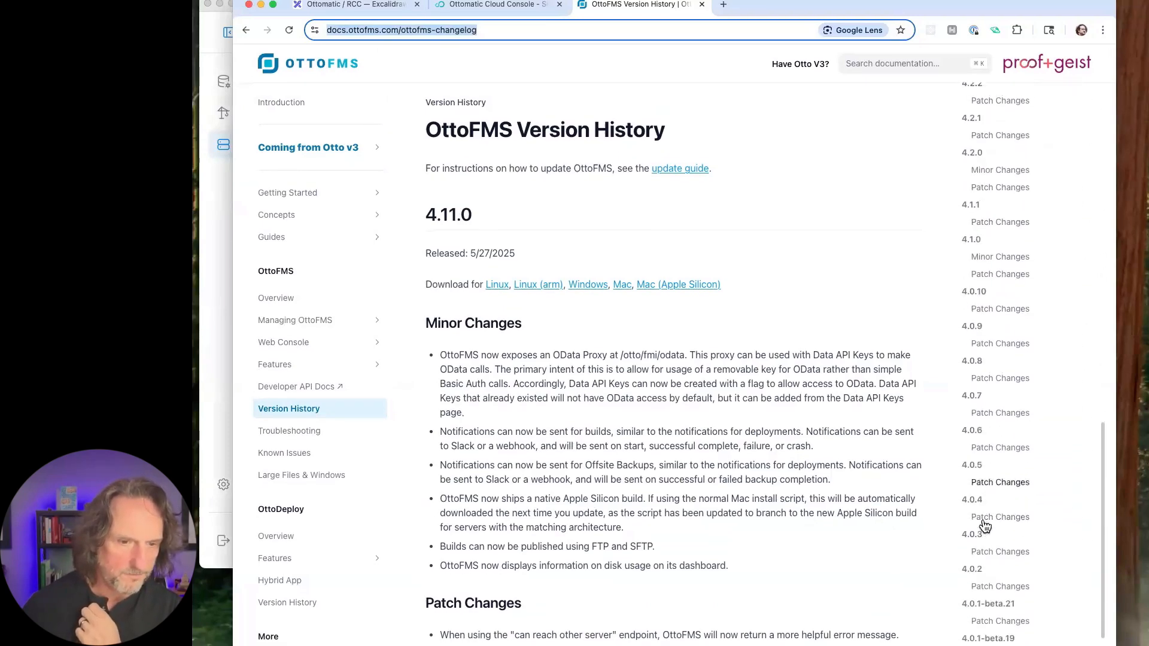
scroll(984, 526, down, 3)
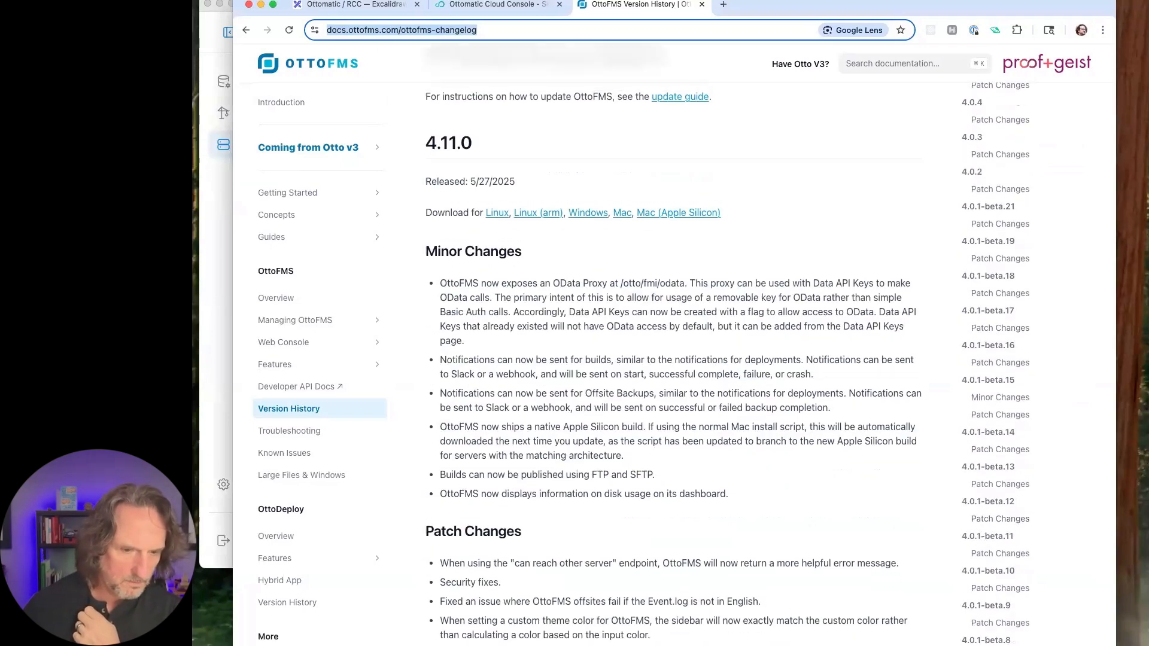
click(987, 645)
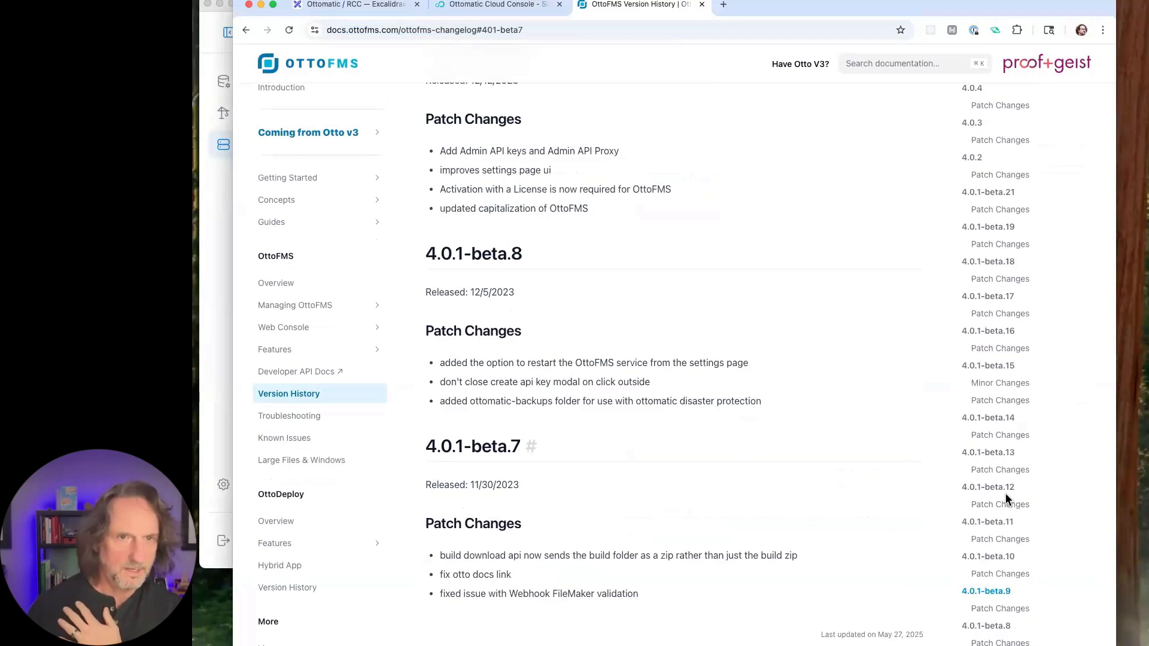
- Go back up the release outline and jump to the 4.11.0 entry
scroll(1005, 494, up, 10)
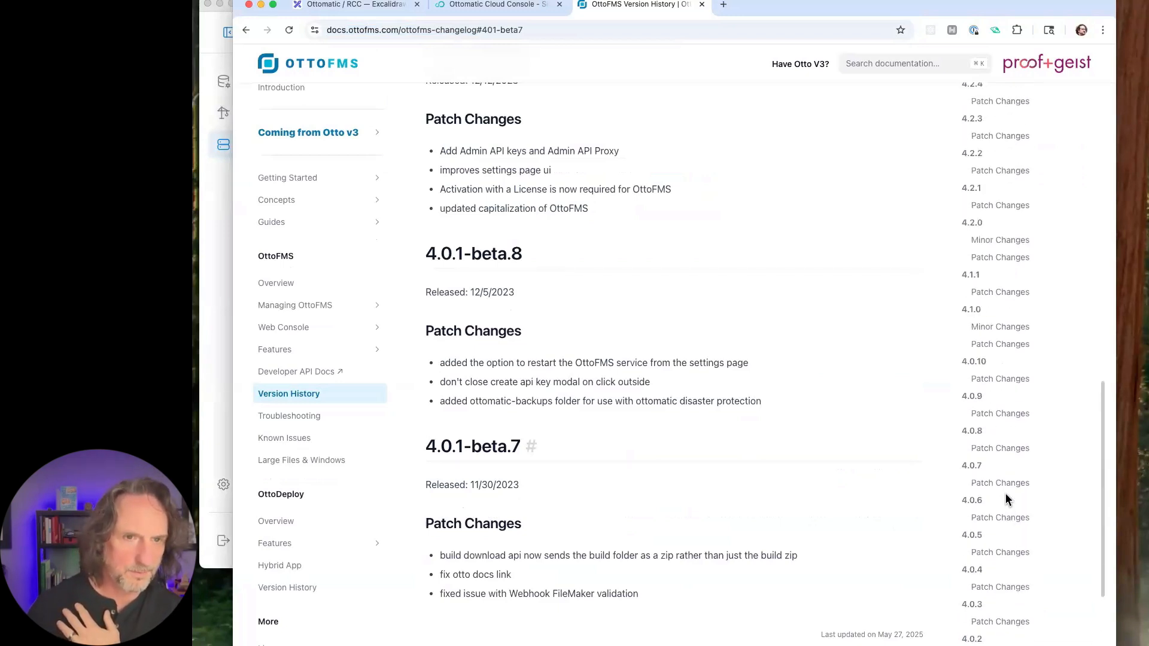
scroll(1006, 499, up, 10)
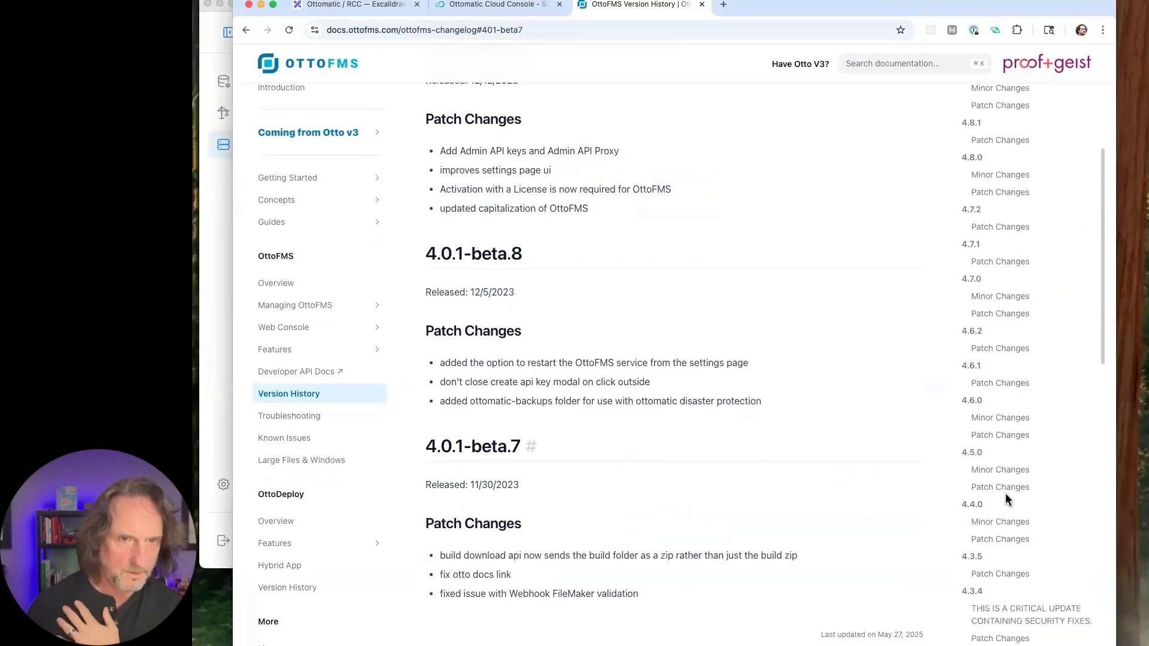
scroll(1006, 500, up, 5)
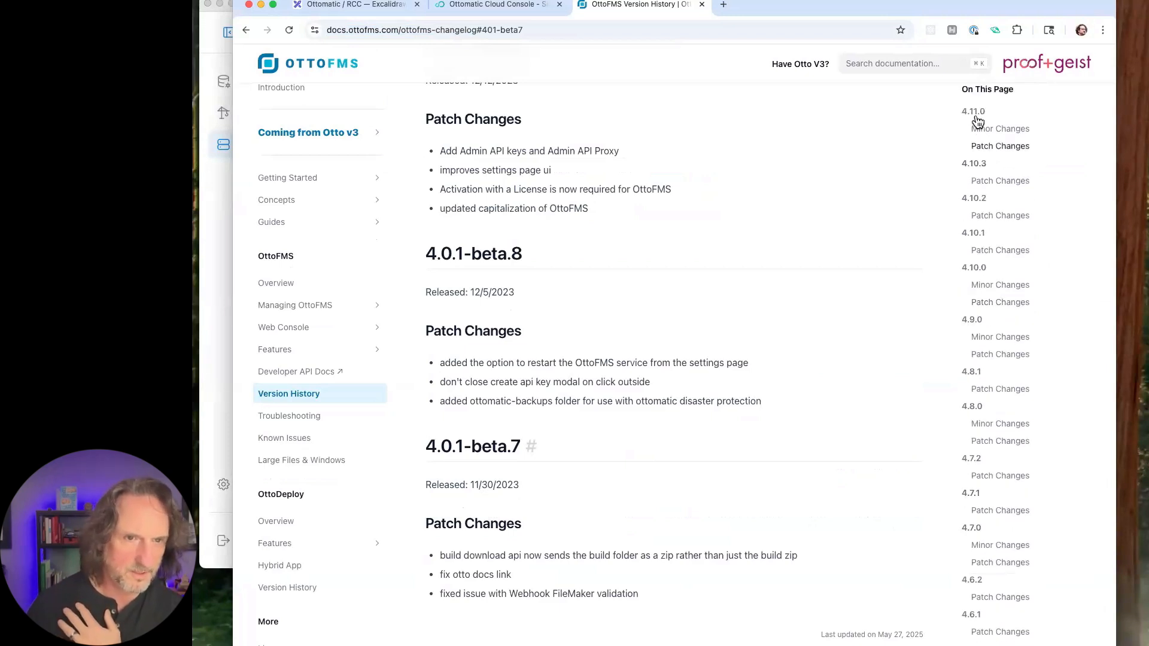
click(973, 112)
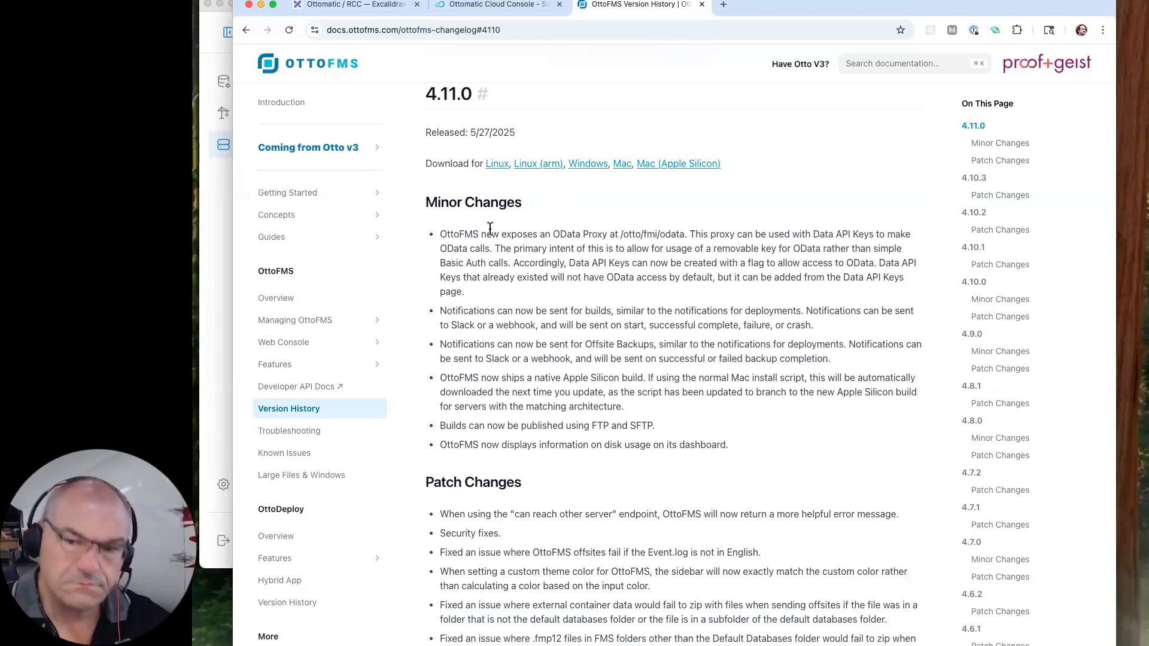
- Review the 4.11.0 Minor Changes and Patch Changes, highlighting the Minor Changes list while reading
scroll(544, 448, down, 2)
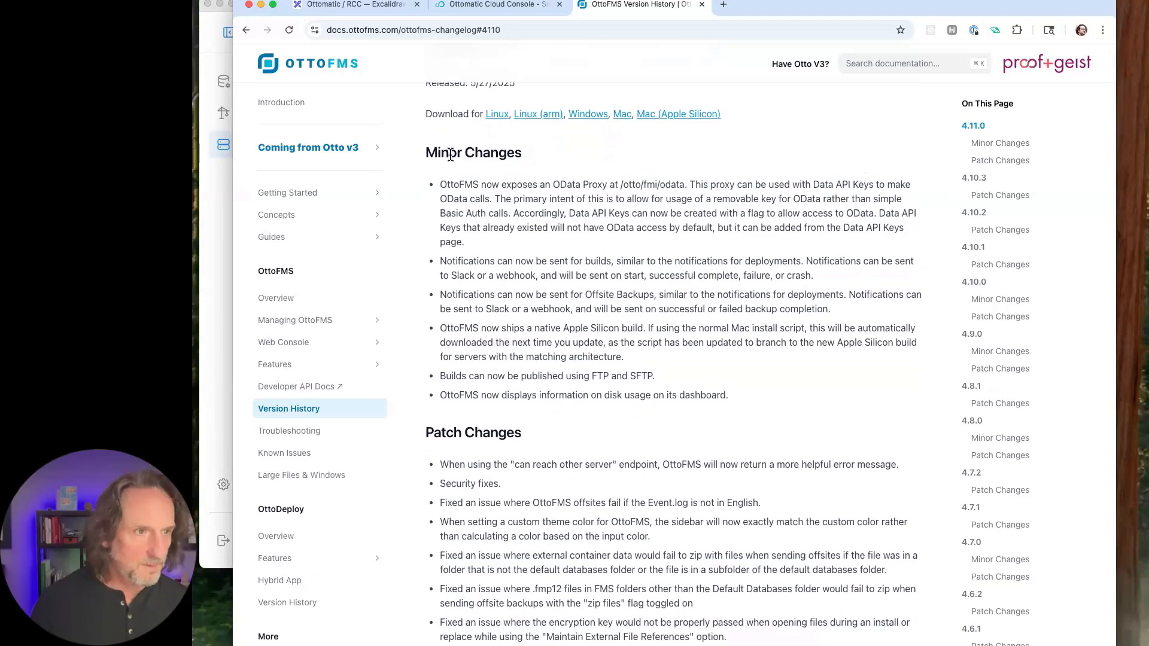
drag(449, 154, 516, 154)
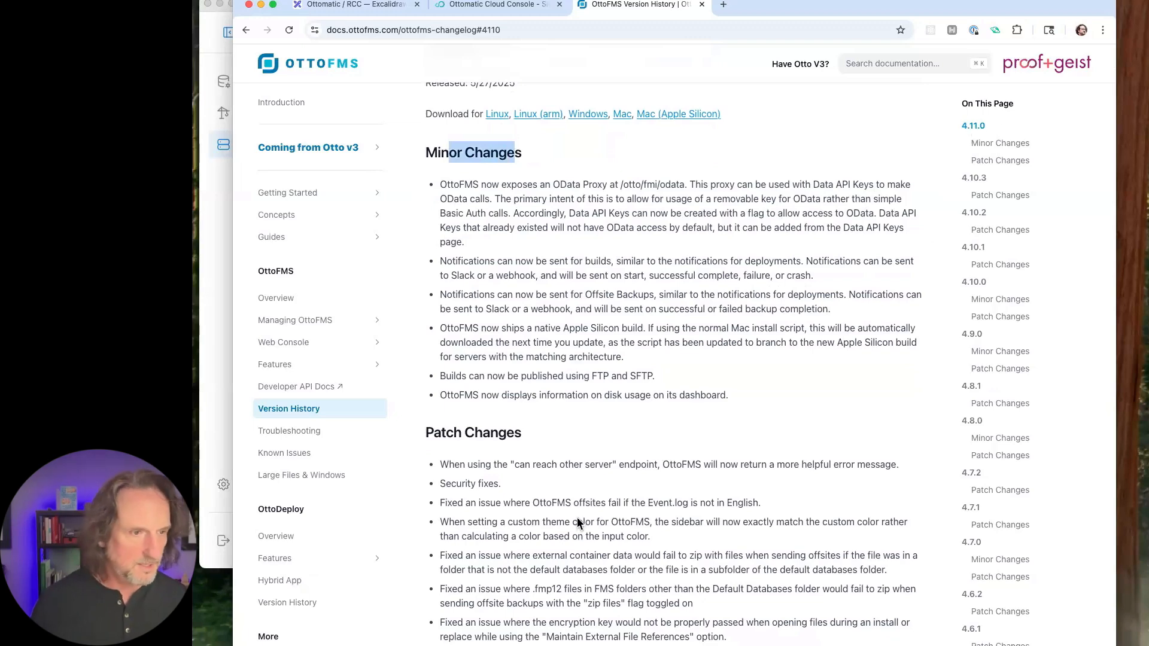
scroll(577, 517, down, 2)
scroll(577, 517, down, 7)
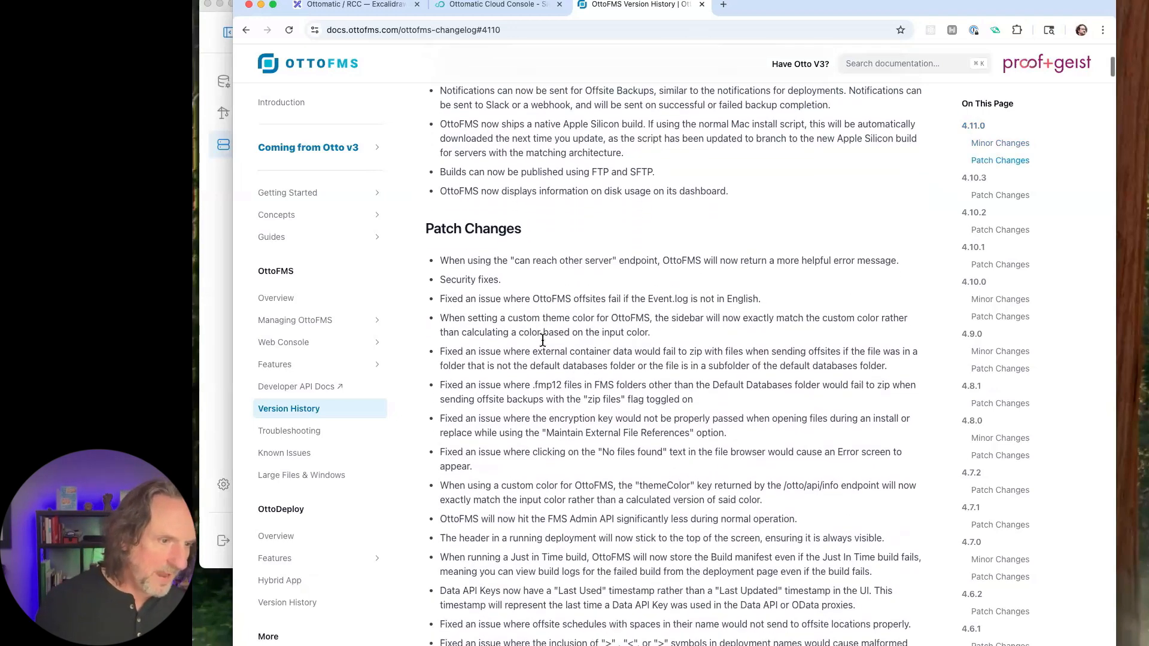
scroll(544, 346, down, 16)
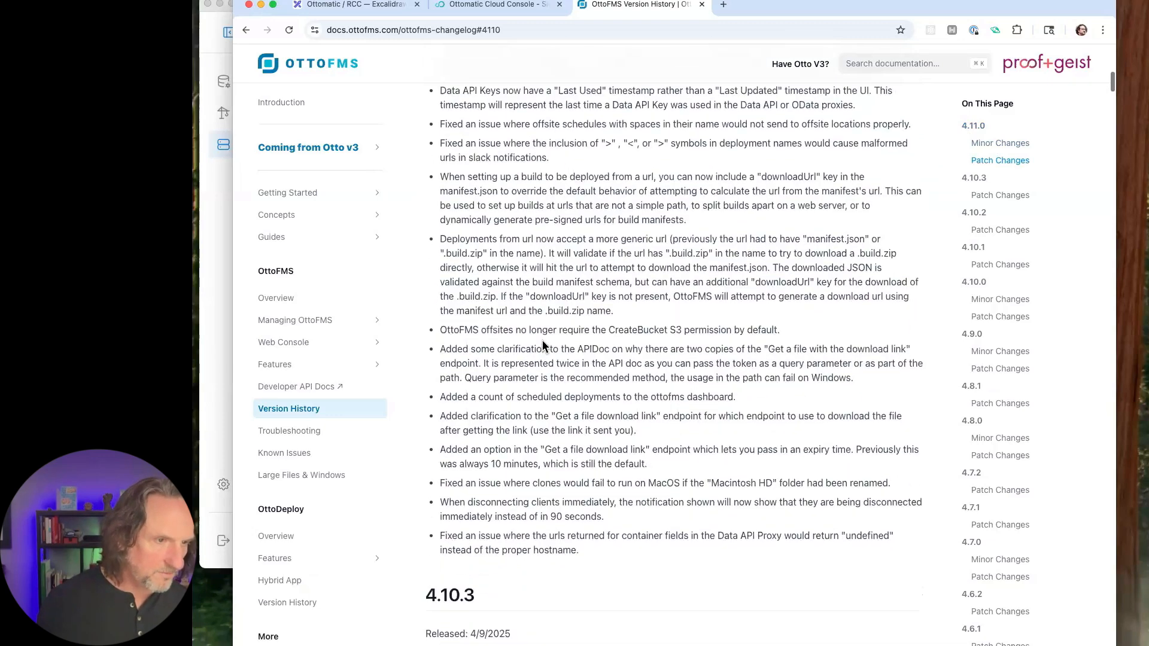
scroll(542, 340, up, 13)
scroll(506, 498, down, 3)
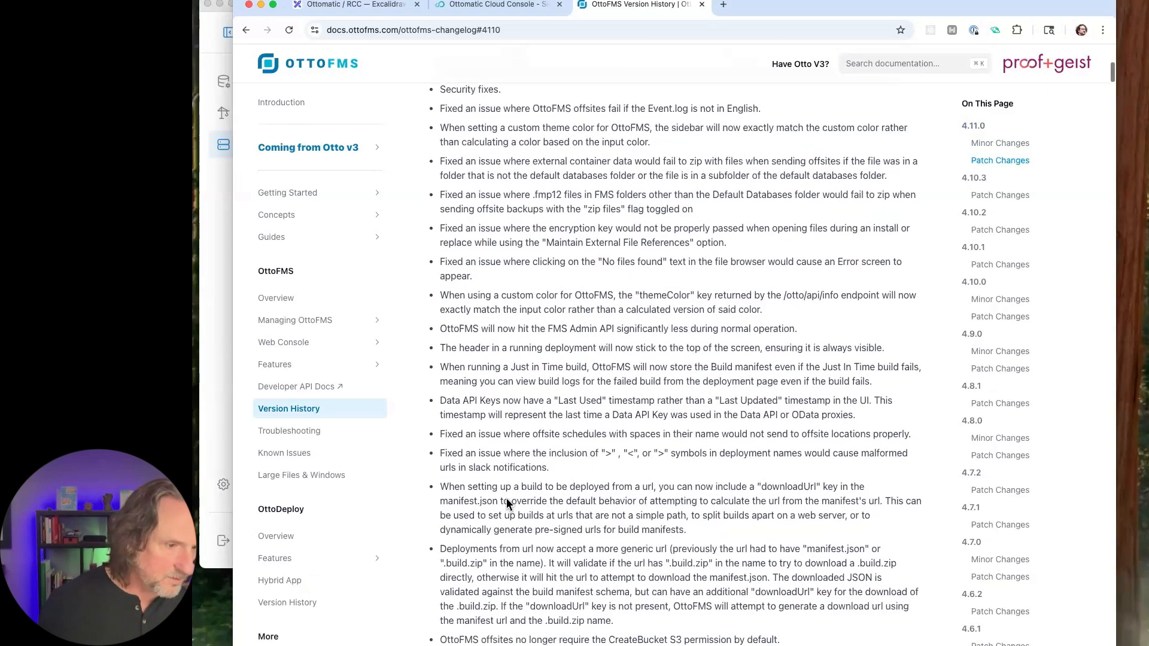
scroll(507, 498, up, 17)
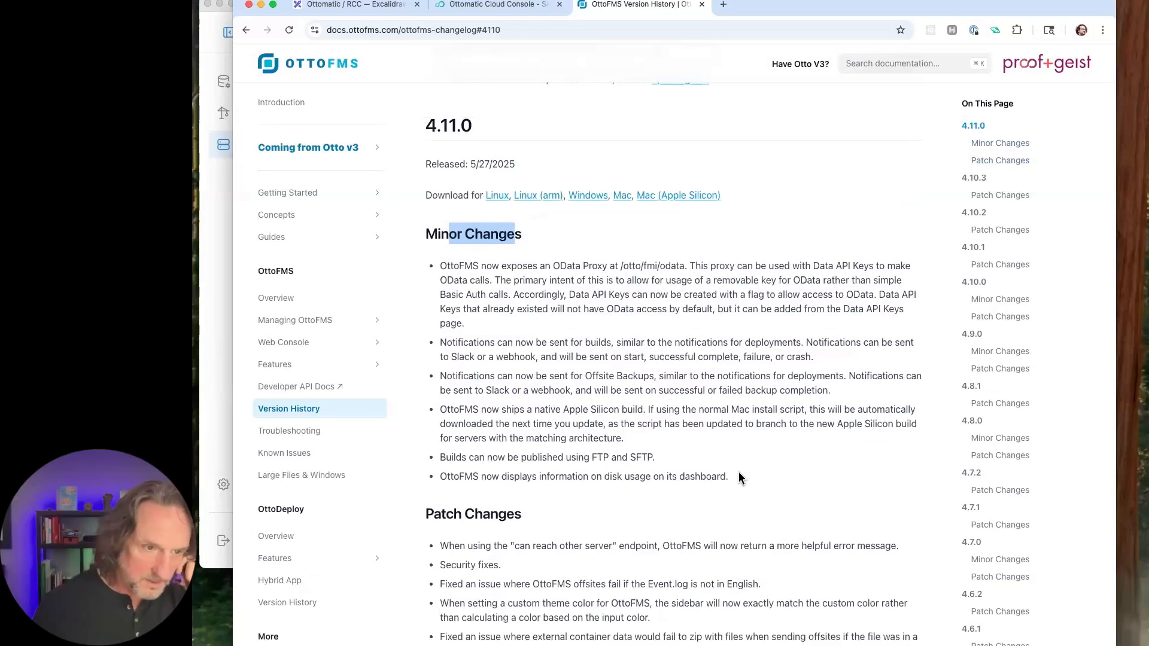
drag(739, 477, 451, 258)
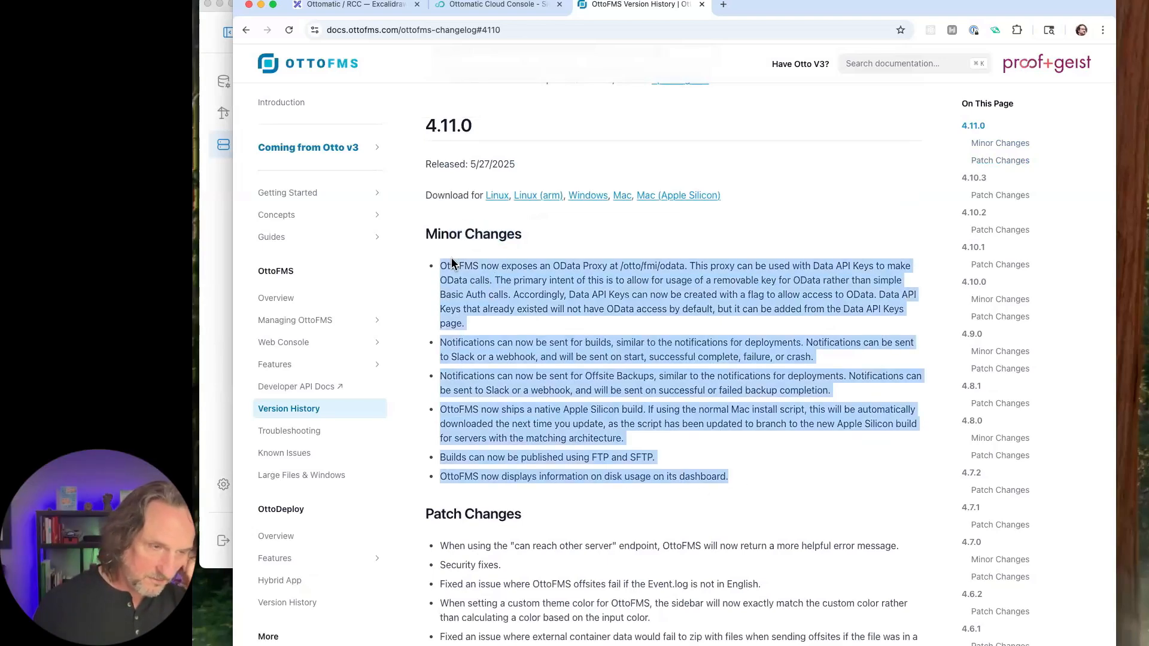
click(659, 384)
scroll(660, 384, down, 3)
scroll(660, 384, up, 6)
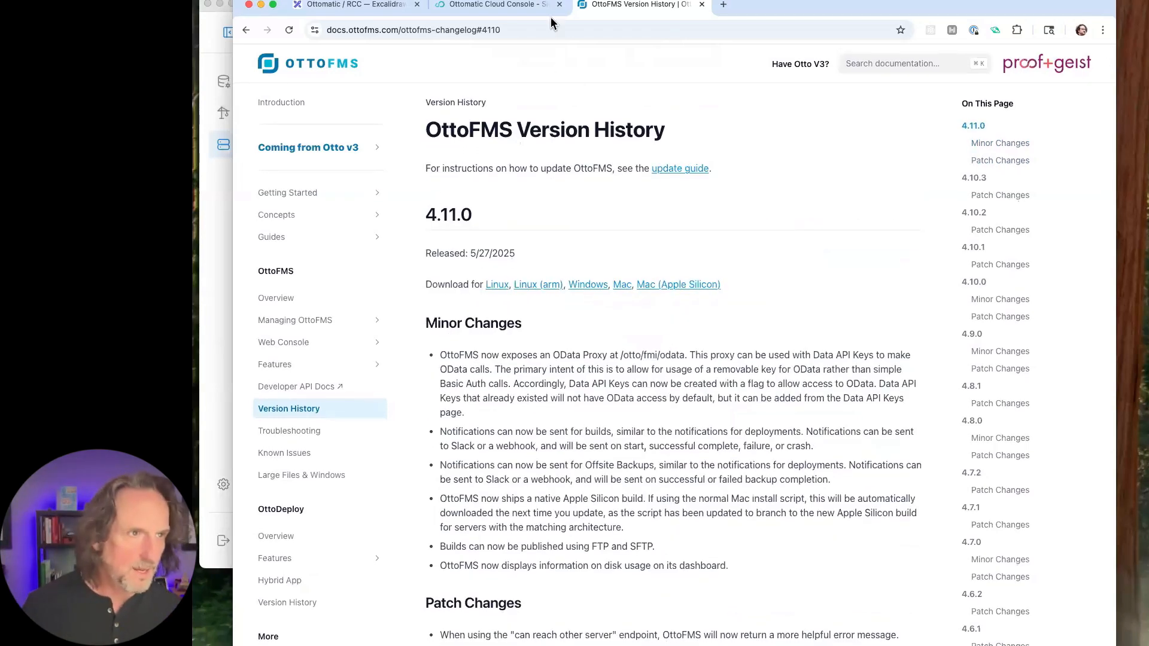
- Open the staging server's OttoFMS console at tg-stage.ottomatic.cloud/otto/ in a new browser tab
click(723, 6)
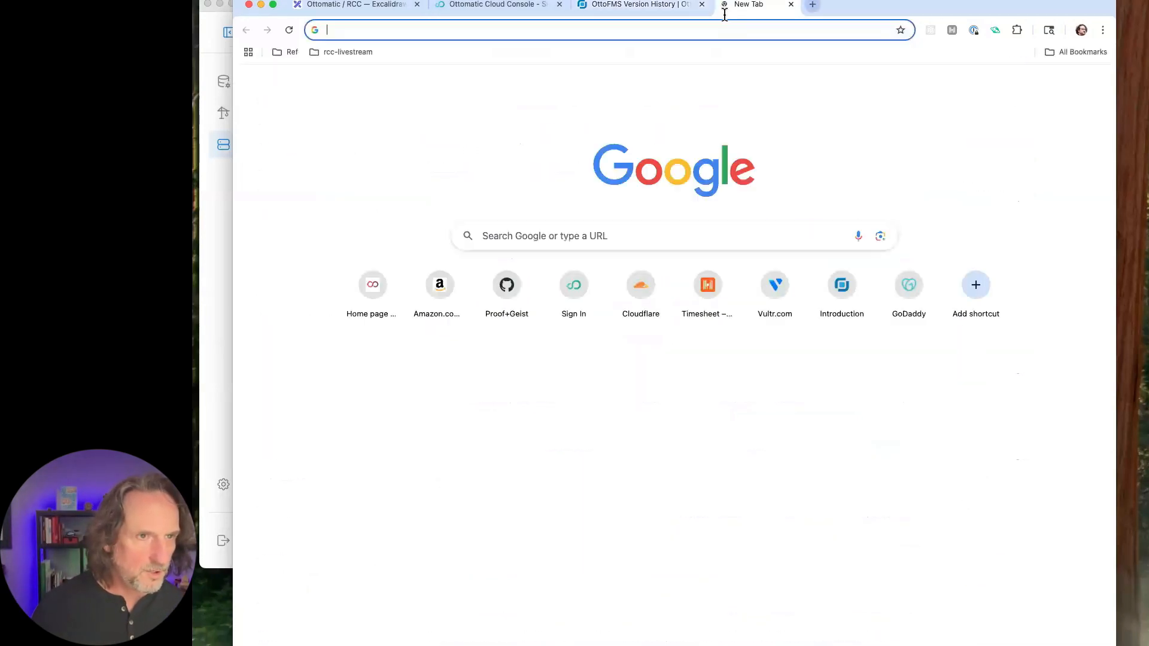
click(705, 30)
text(tg)
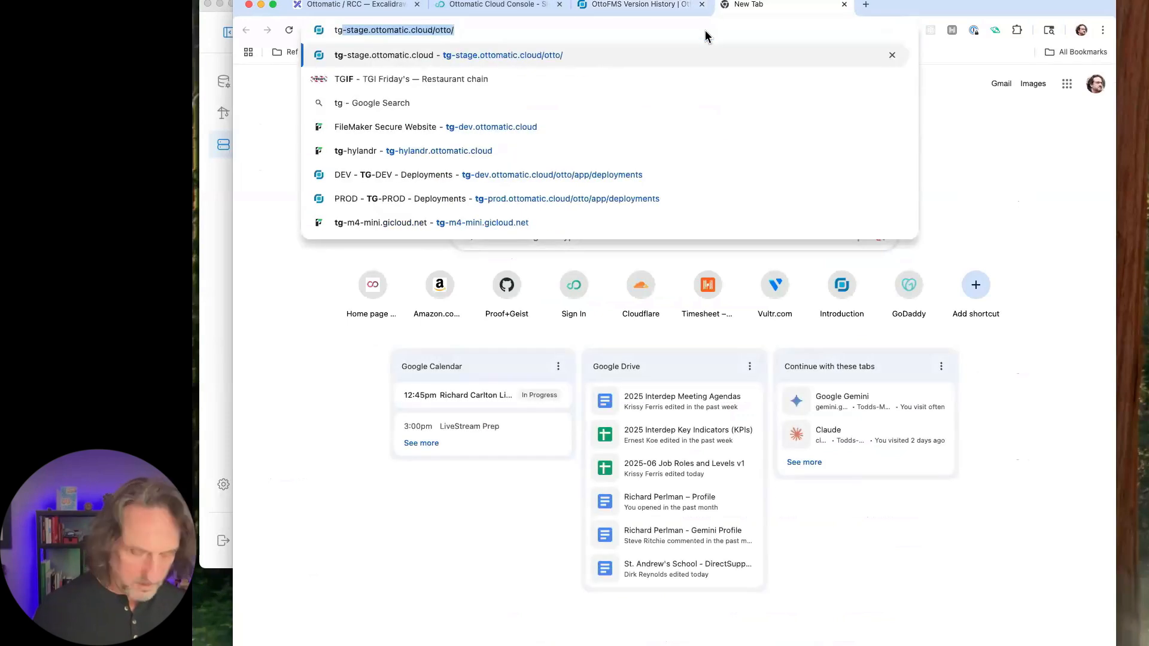
key(Return)
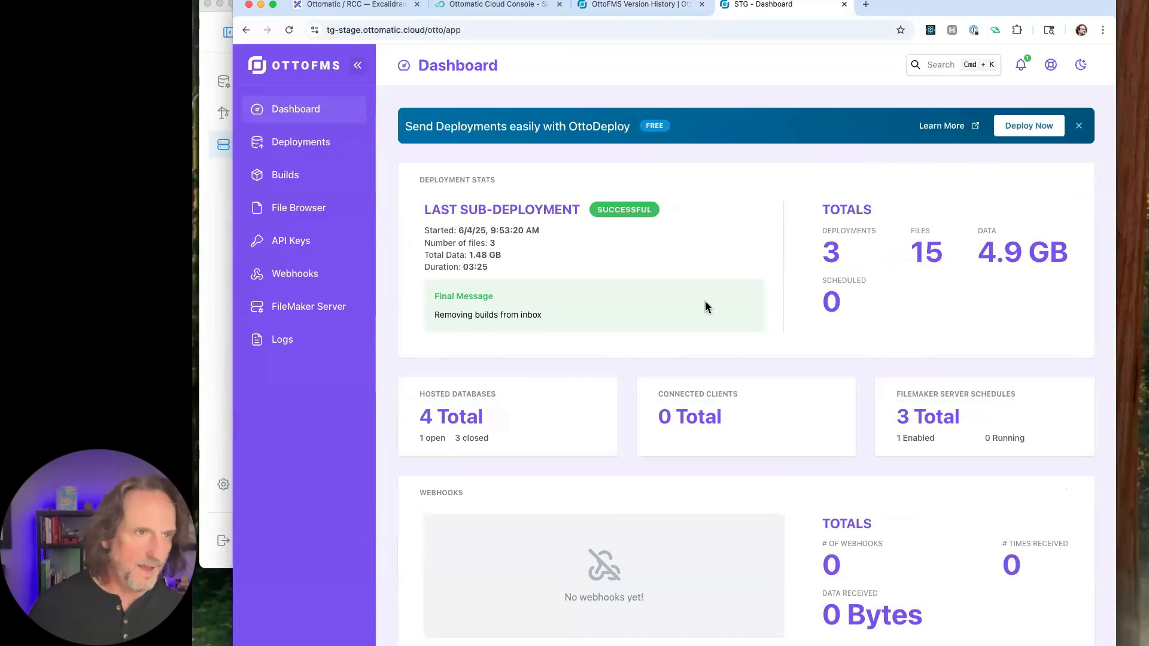
- Return to the OttoFMS Version History and examine the 4.10.3, 4.10.2 and older release notes
click(653, 11)
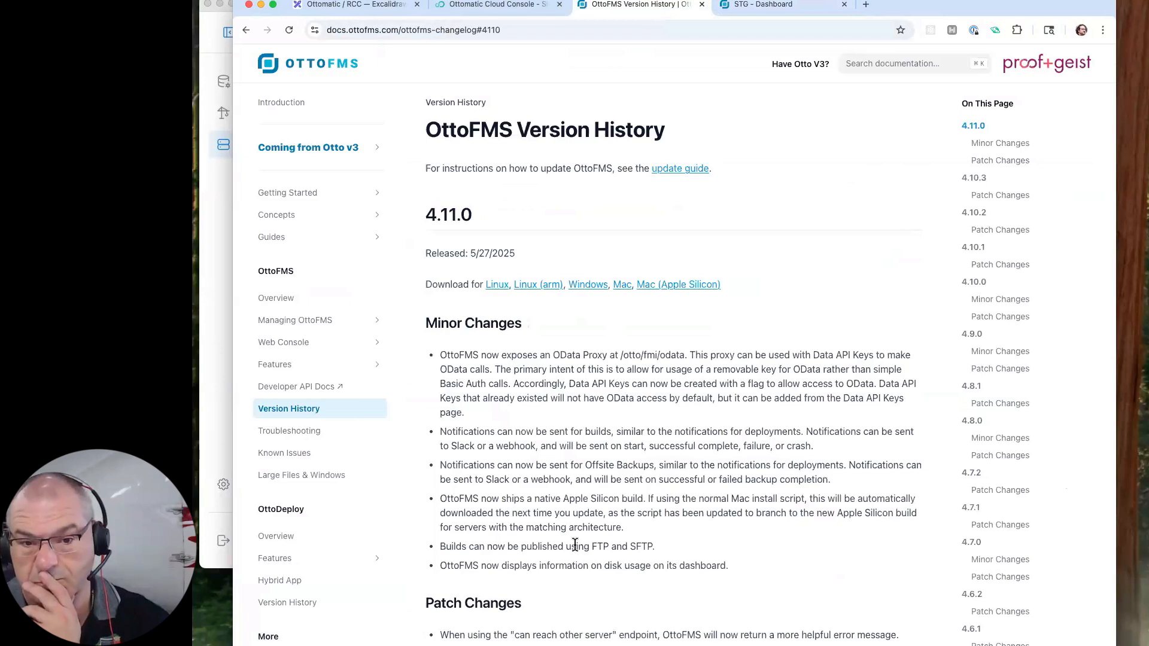
scroll(575, 544, down, 2)
scroll(574, 544, up, 2)
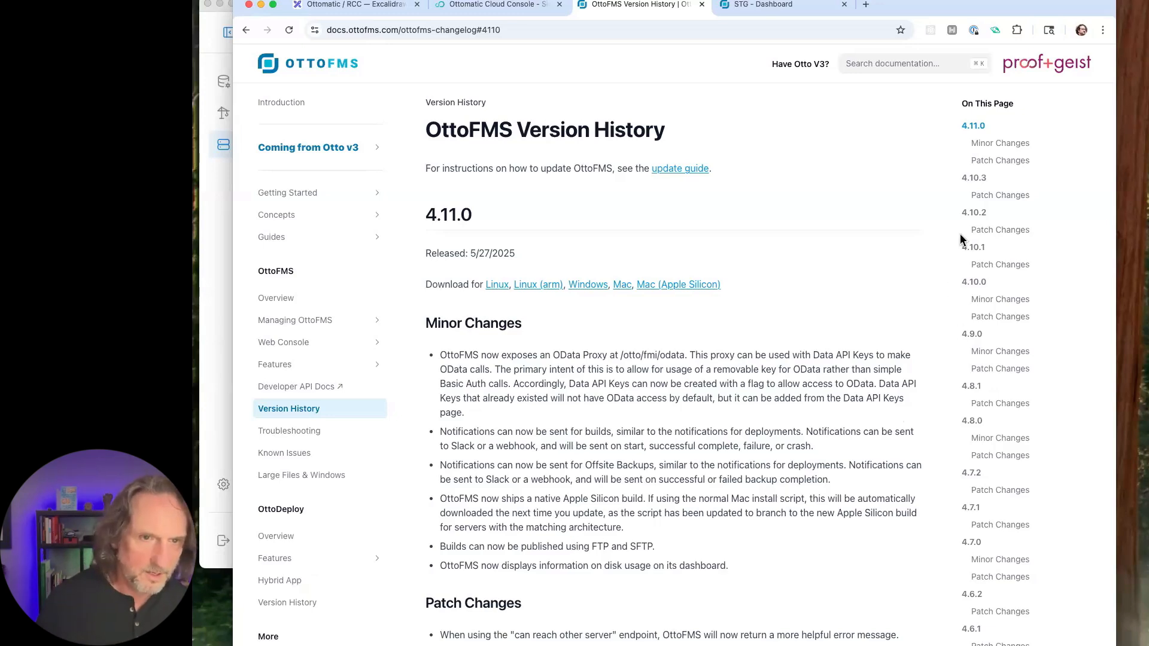
click(974, 177)
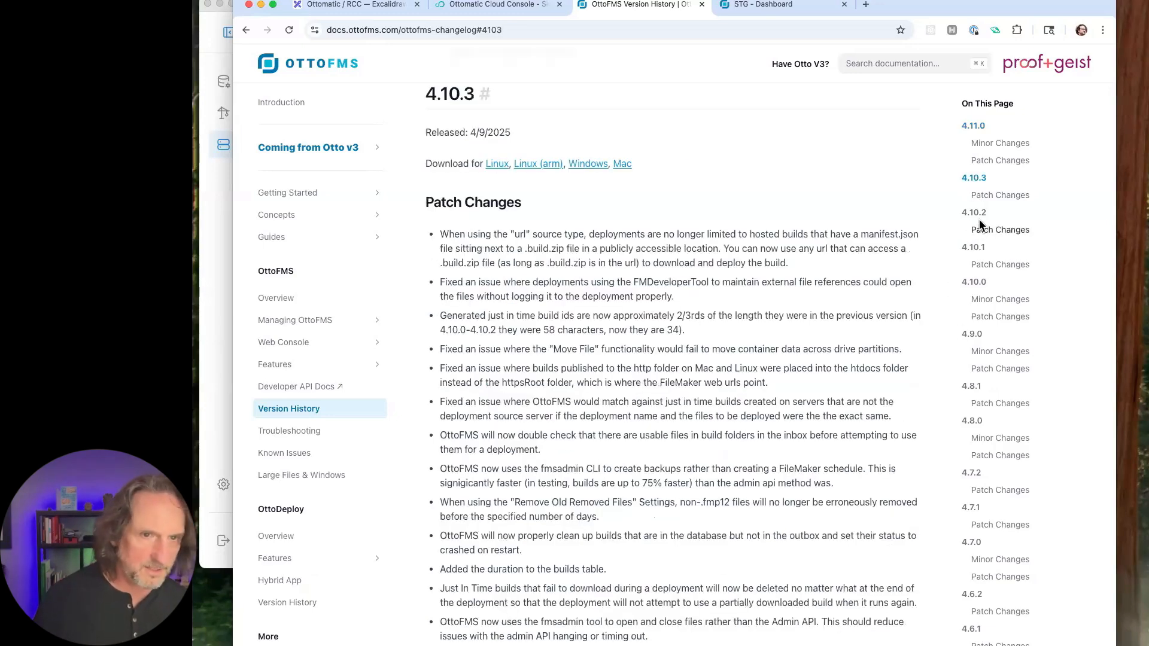
click(974, 213)
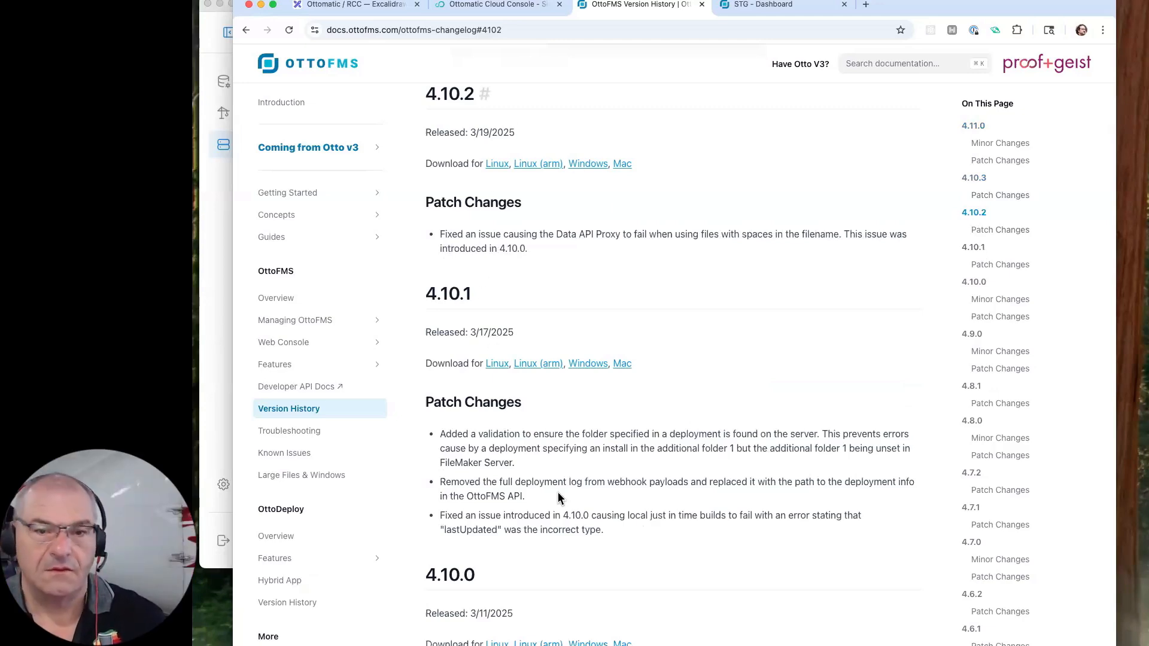
scroll(574, 632, down, 7)
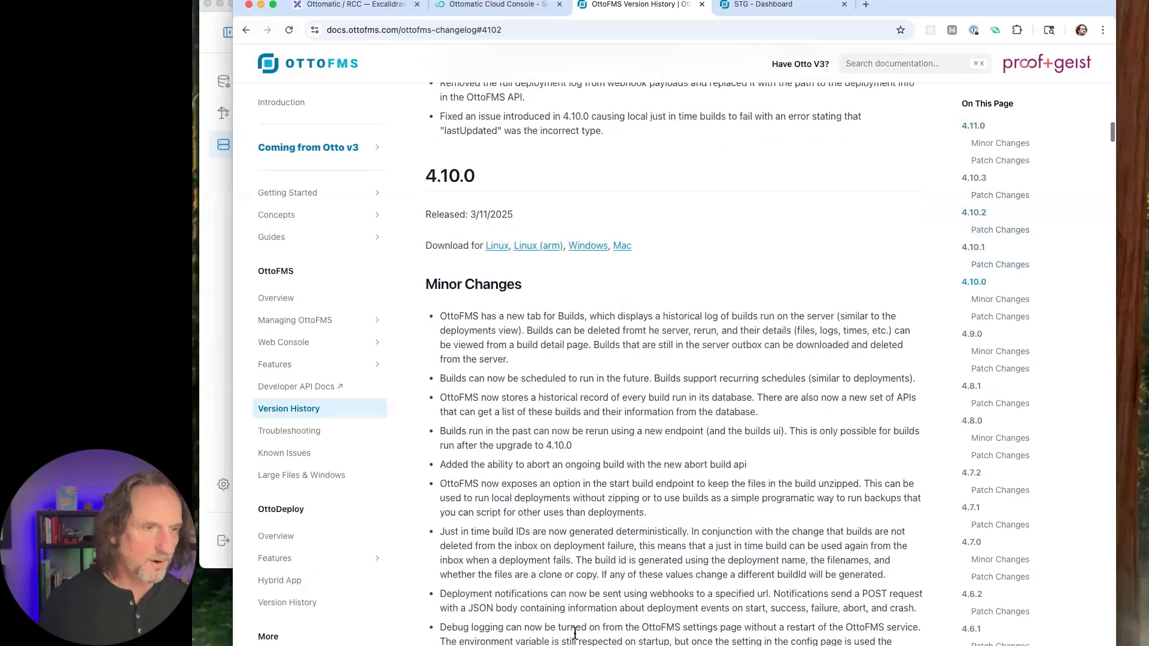
scroll(575, 633, up, 8)
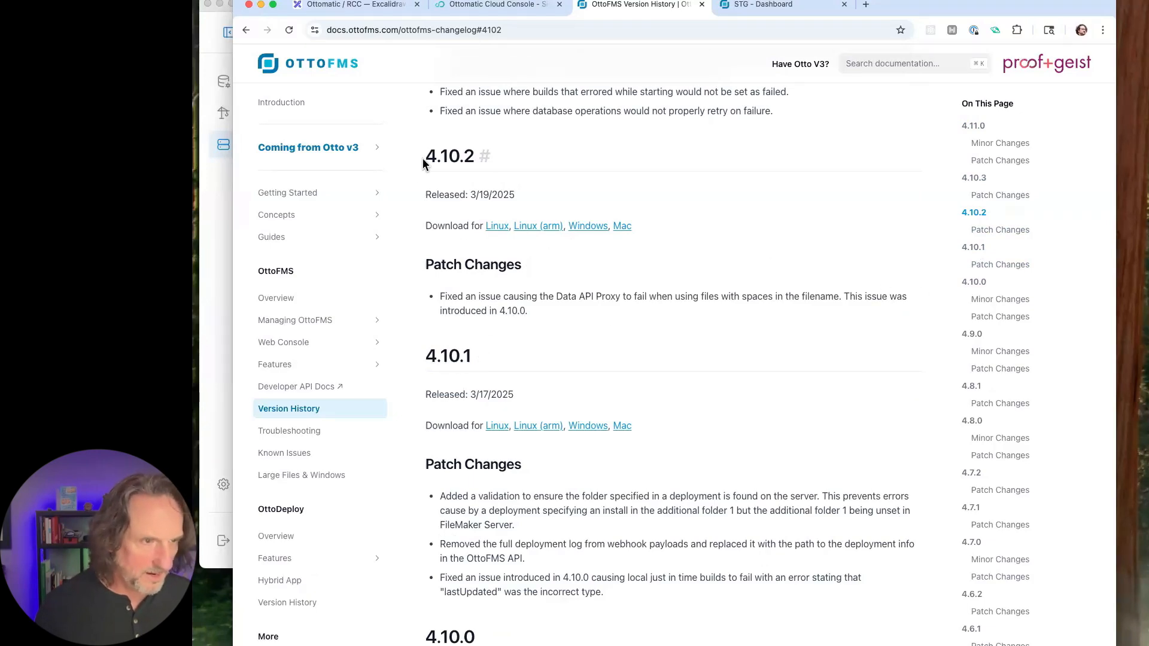
scroll(592, 555, down, 15)
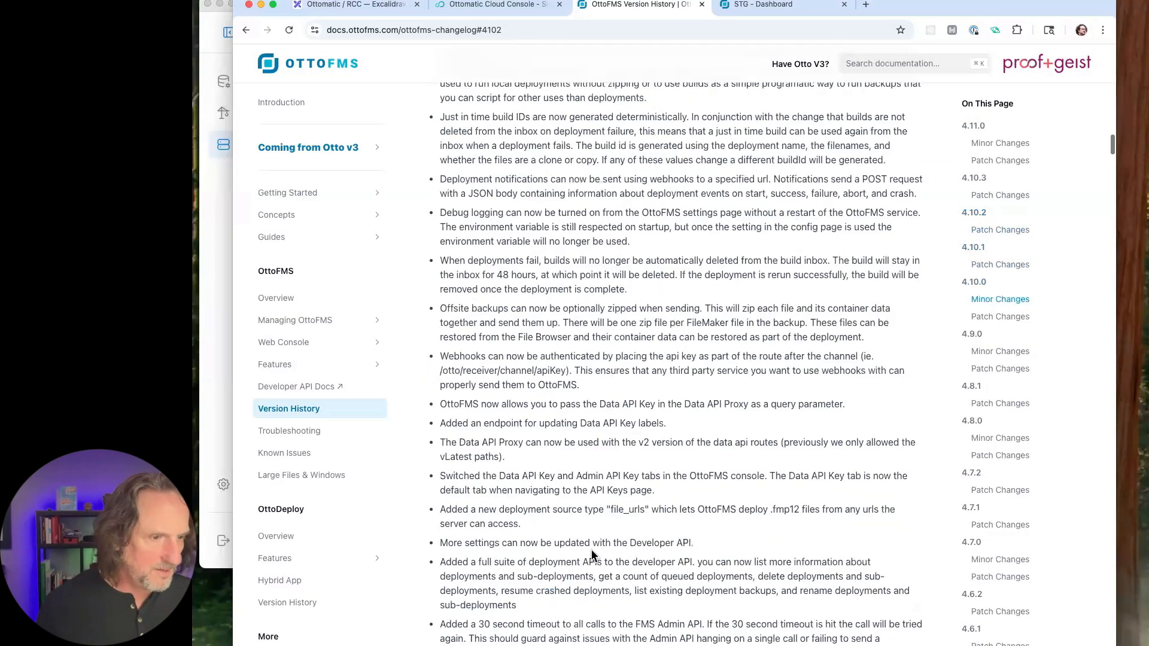
scroll(593, 556, down, 20)
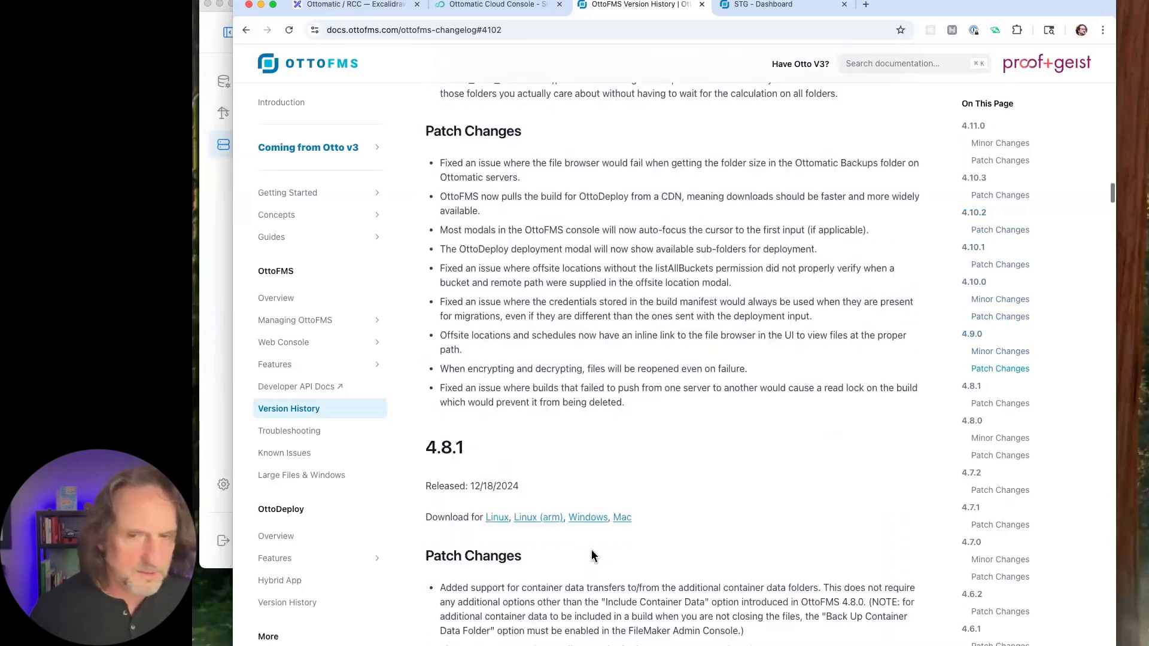
scroll(592, 555, up, 20)
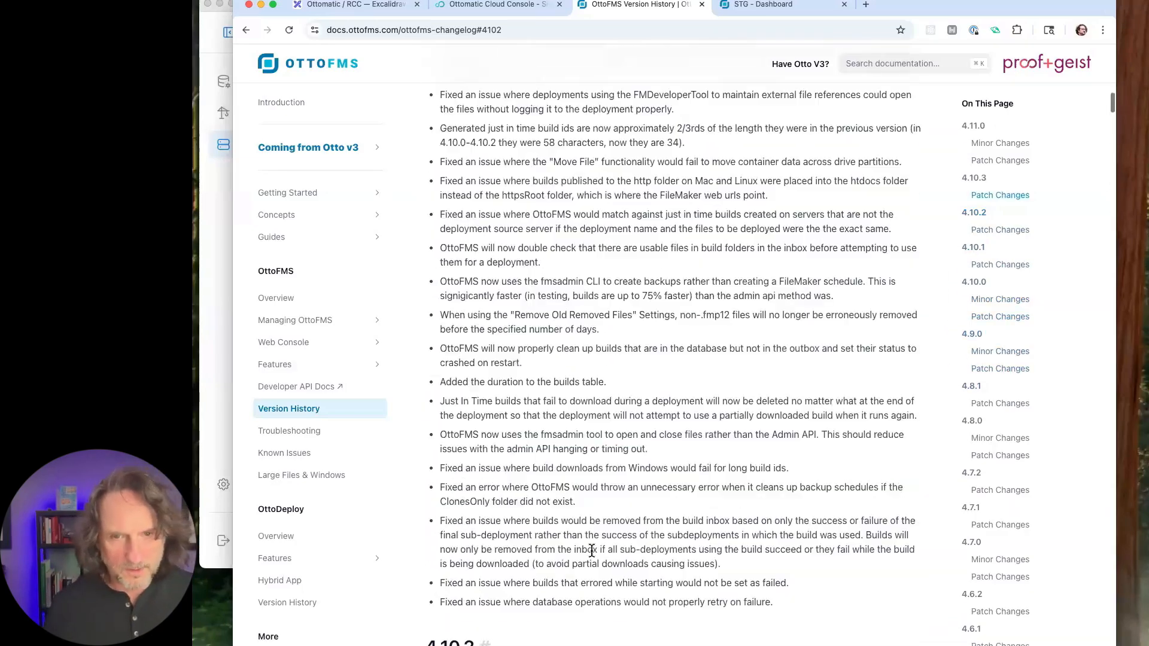
scroll(592, 551, up, 20)
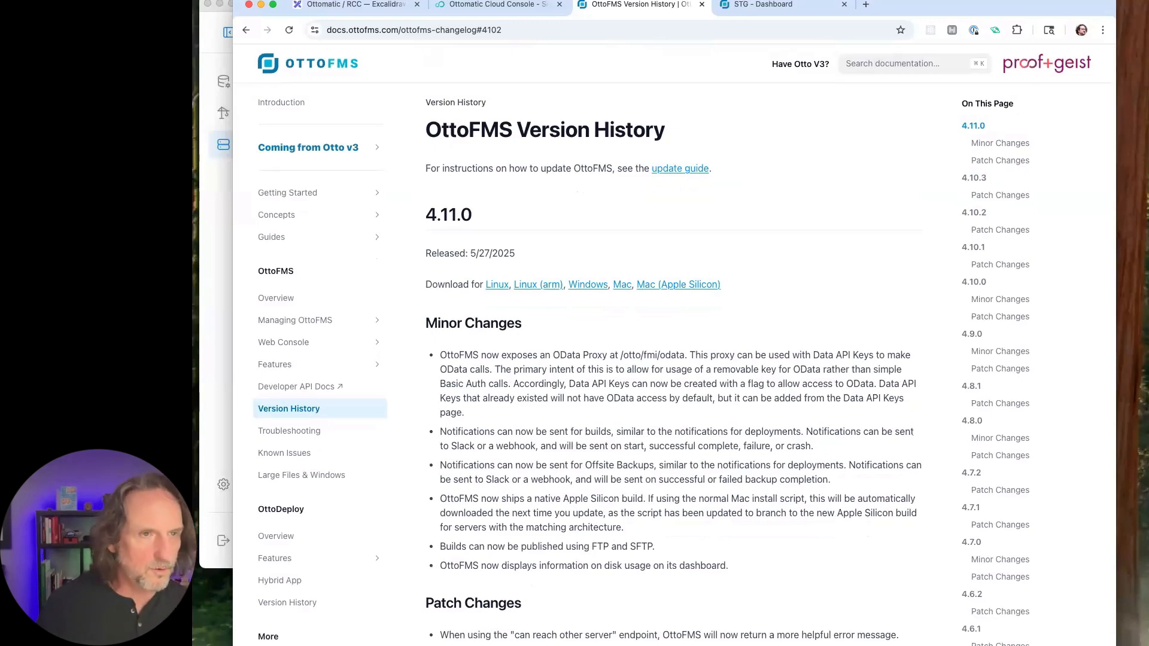
- Open the OttoFMS API reference from the STG dashboard's help links and show its Build section
drag(916, 20, 926, 32)
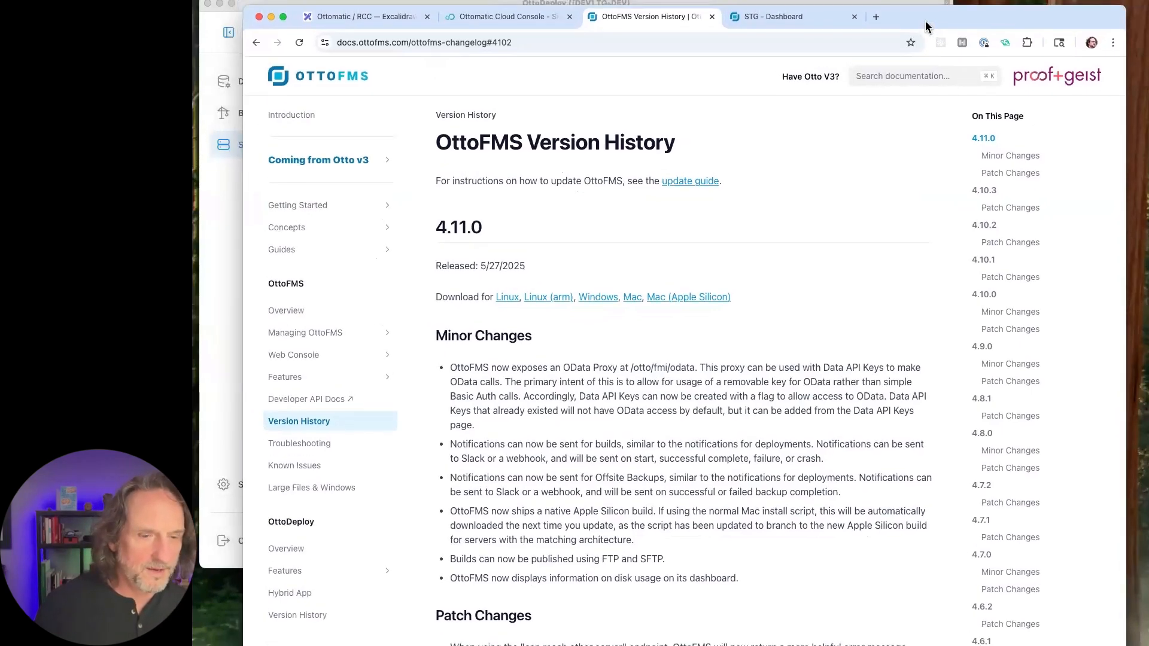
click(815, 22)
click(1061, 79)
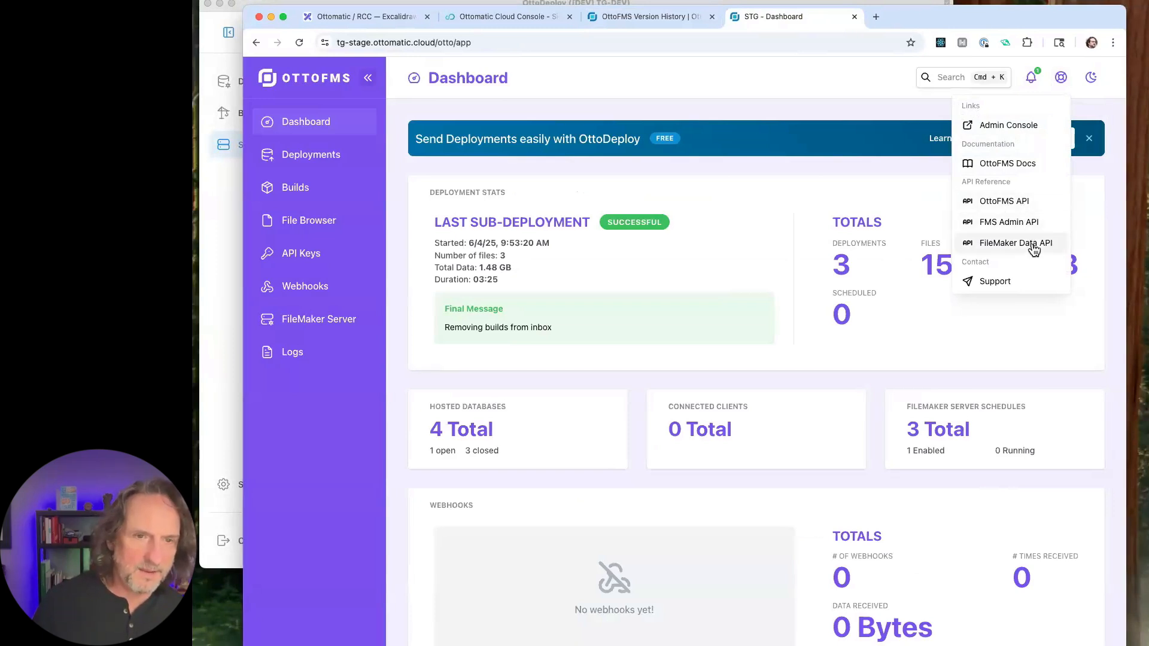
click(1017, 202)
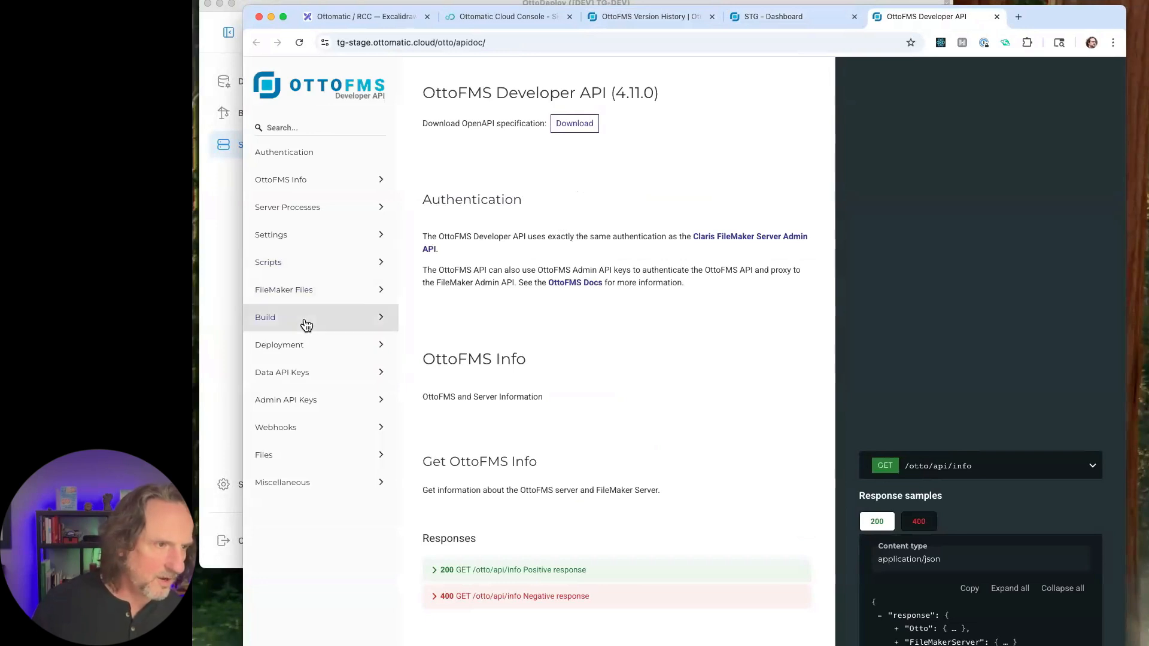
click(326, 325)
click(353, 317)
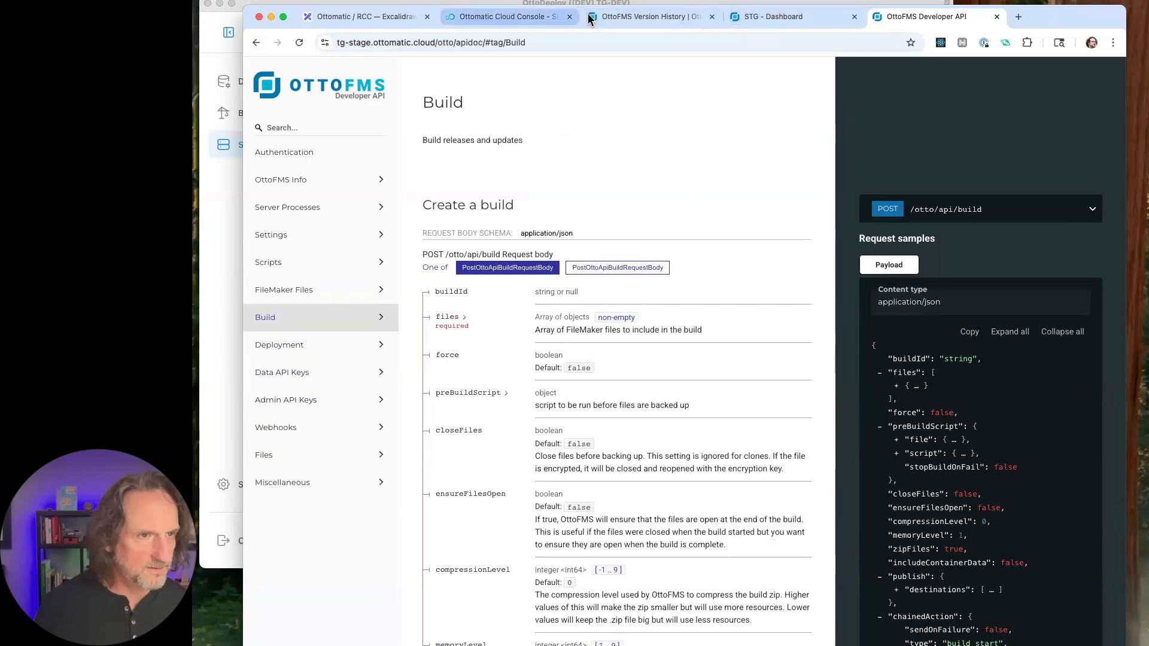
- Return to the OttoFMS Version History page and look over the documentation's navigation list
click(682, 24)
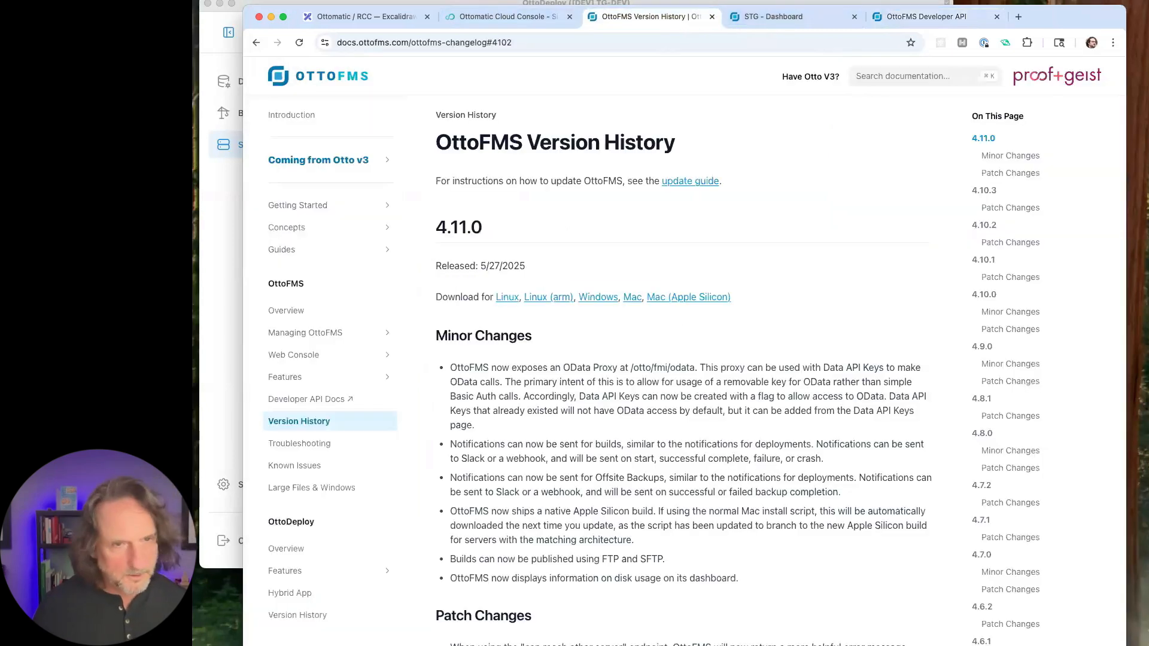
scroll(352, 380, down, 2)
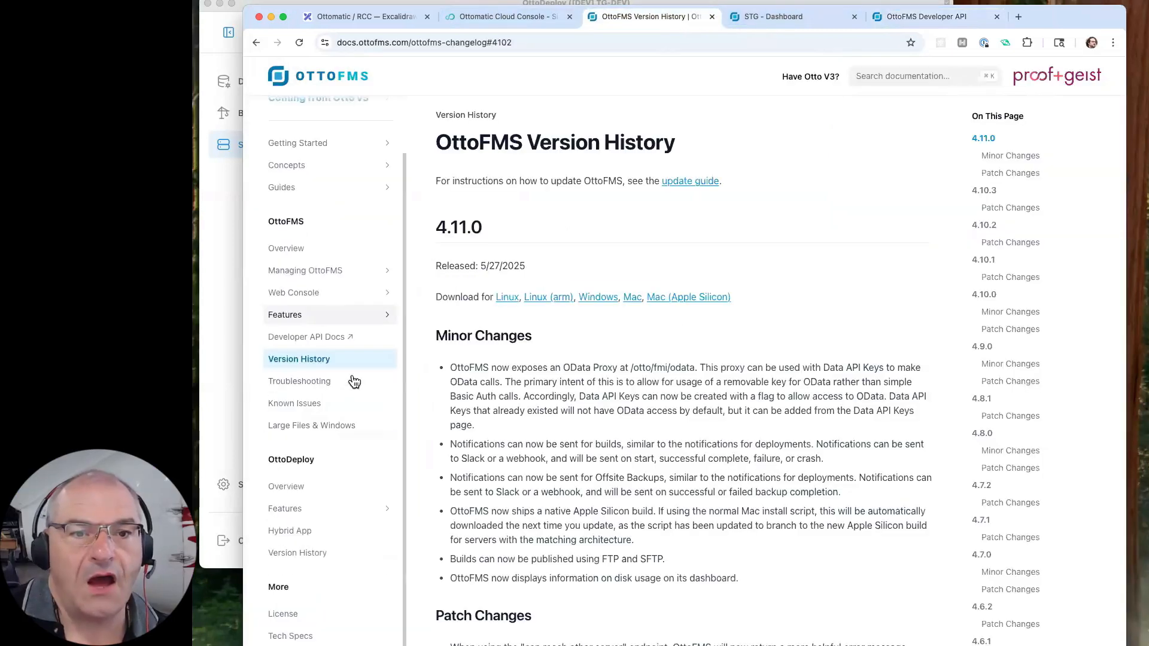
scroll(353, 381, up, 2)
scroll(354, 381, down, 2)
scroll(353, 382, up, 2)
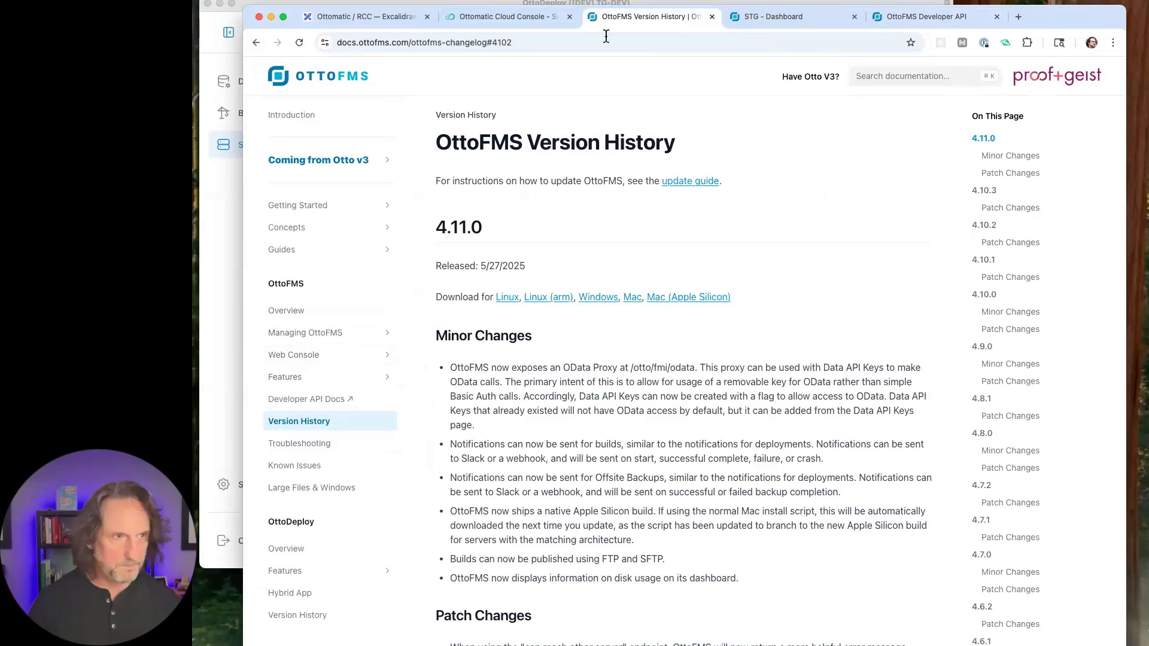
- Review the Excalidraw course board, covering the support and documentation links, the Sub Deployments diagram and the Day 3 - Ottomatic agenda
click(366, 17)
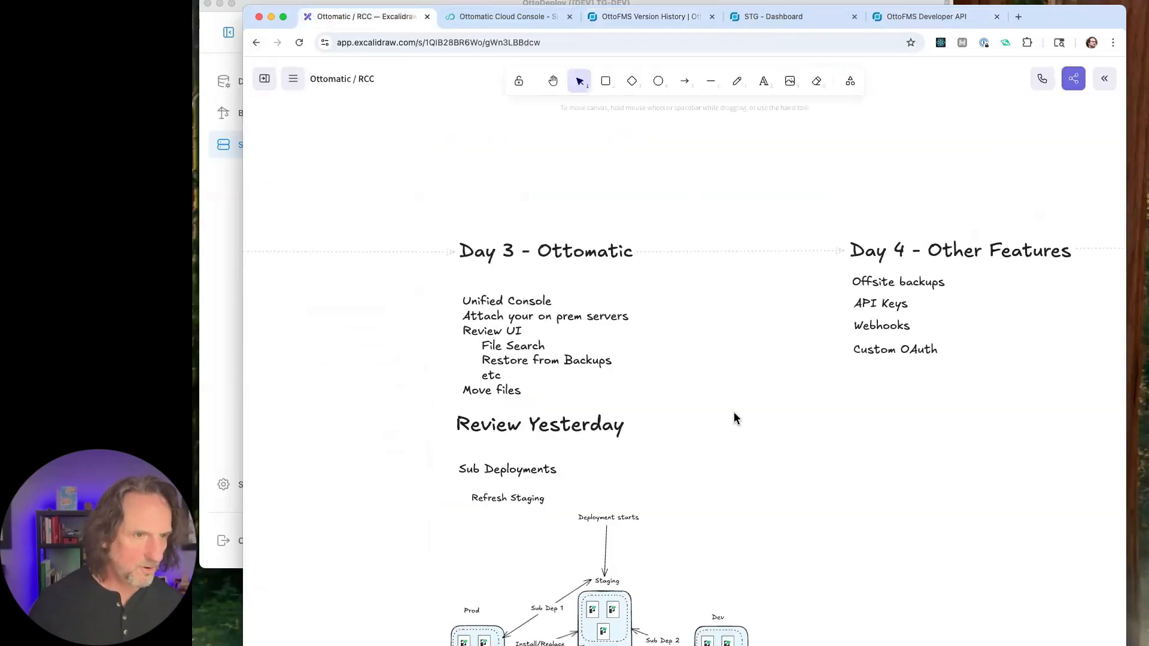
scroll(733, 412, left, 15)
scroll(734, 411, down, 15)
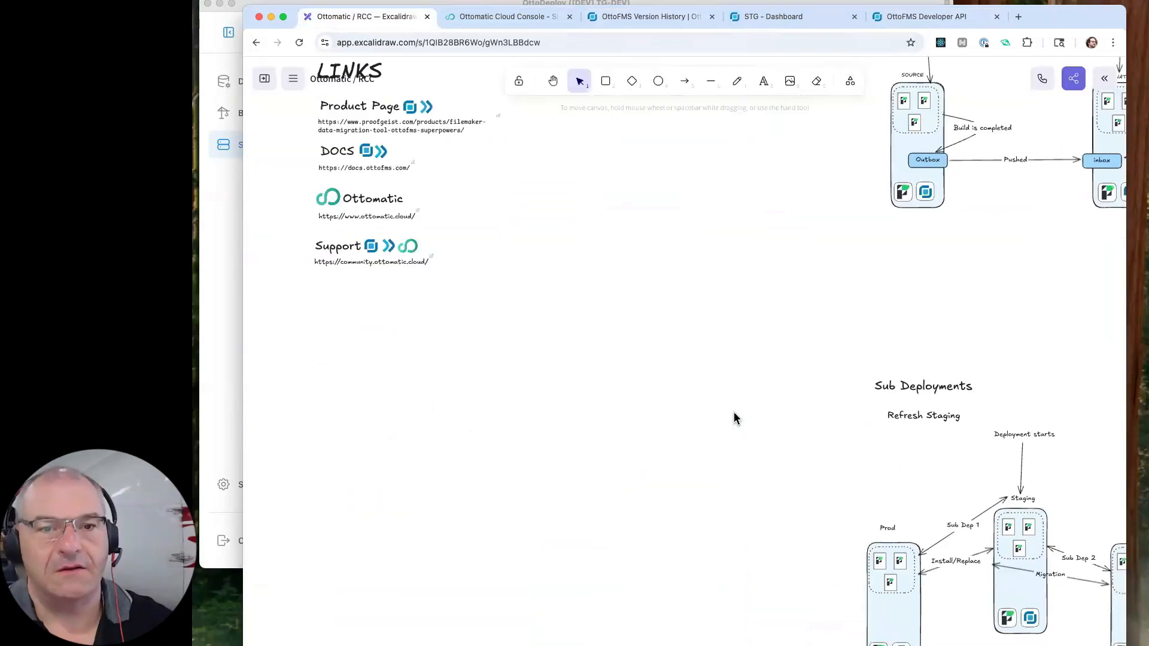
scroll(734, 411, left, 8)
scroll(733, 412, up, 4)
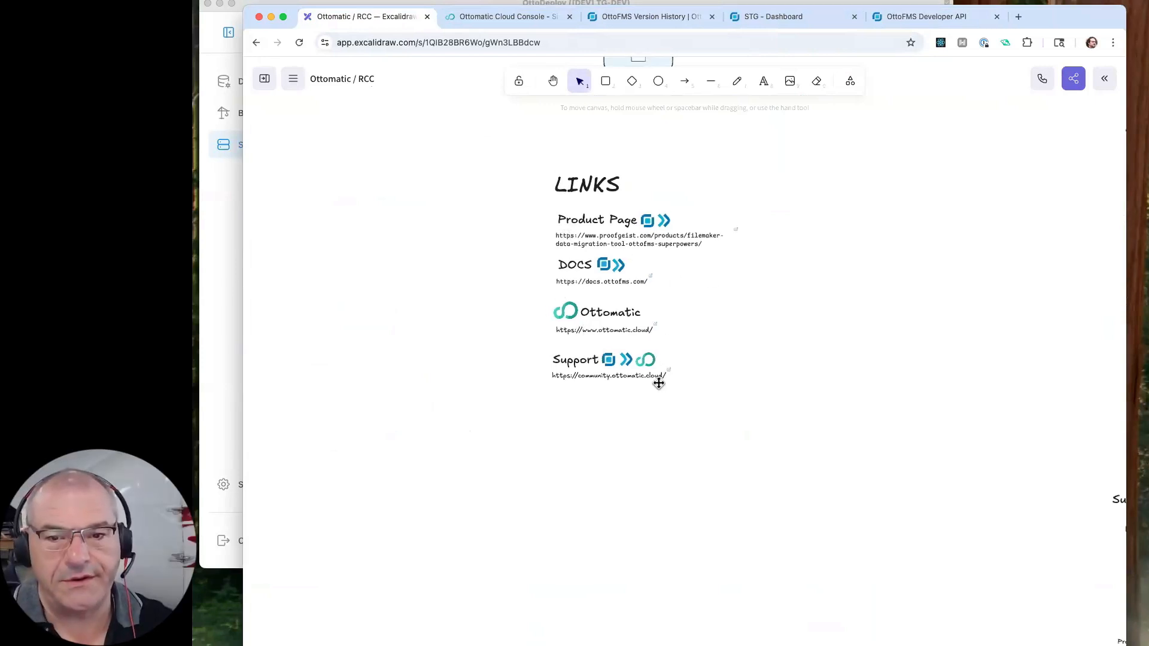
scroll(658, 383, right, 15)
scroll(659, 383, up, 8)
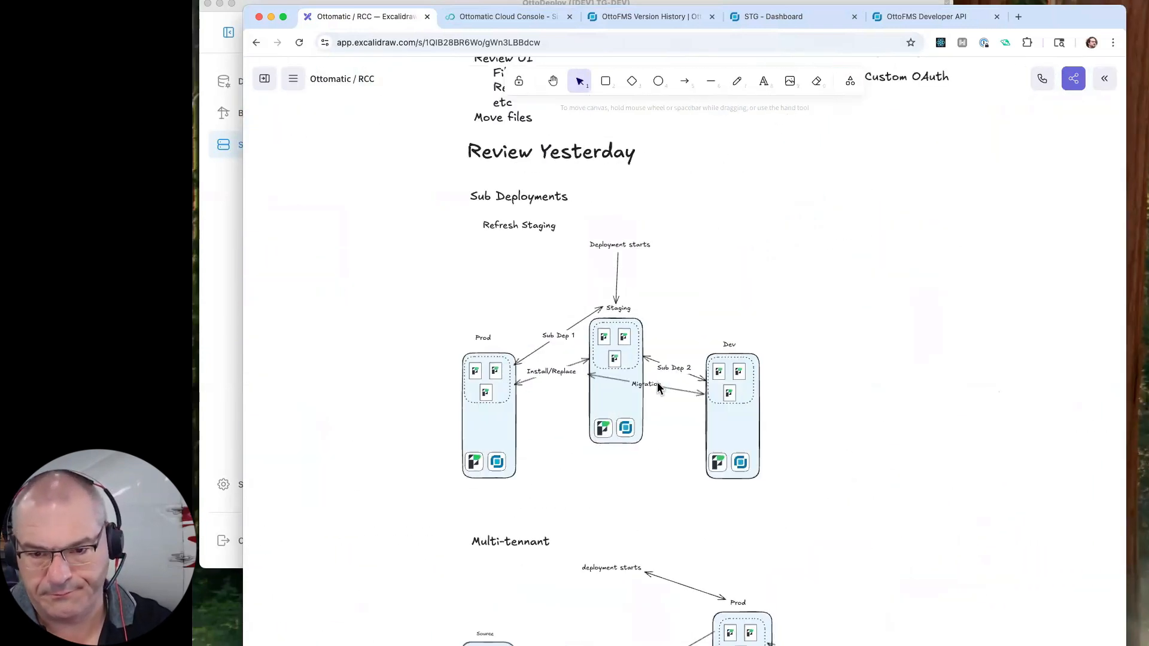
scroll(654, 411, left, 1)
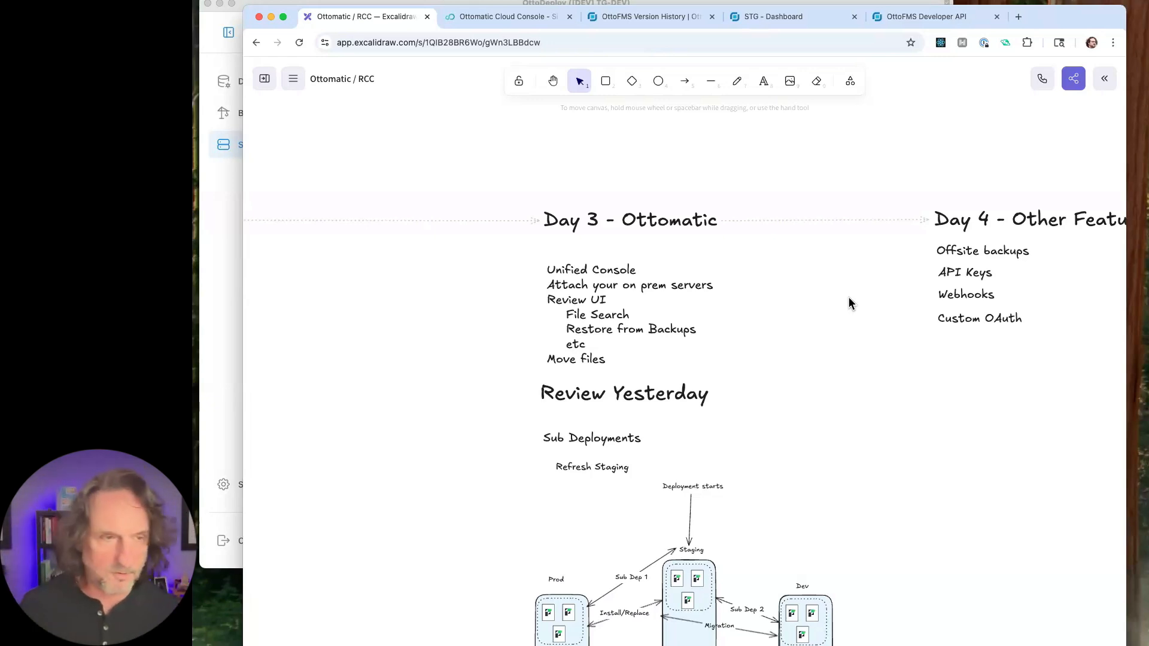
scroll(849, 297, down, 3)
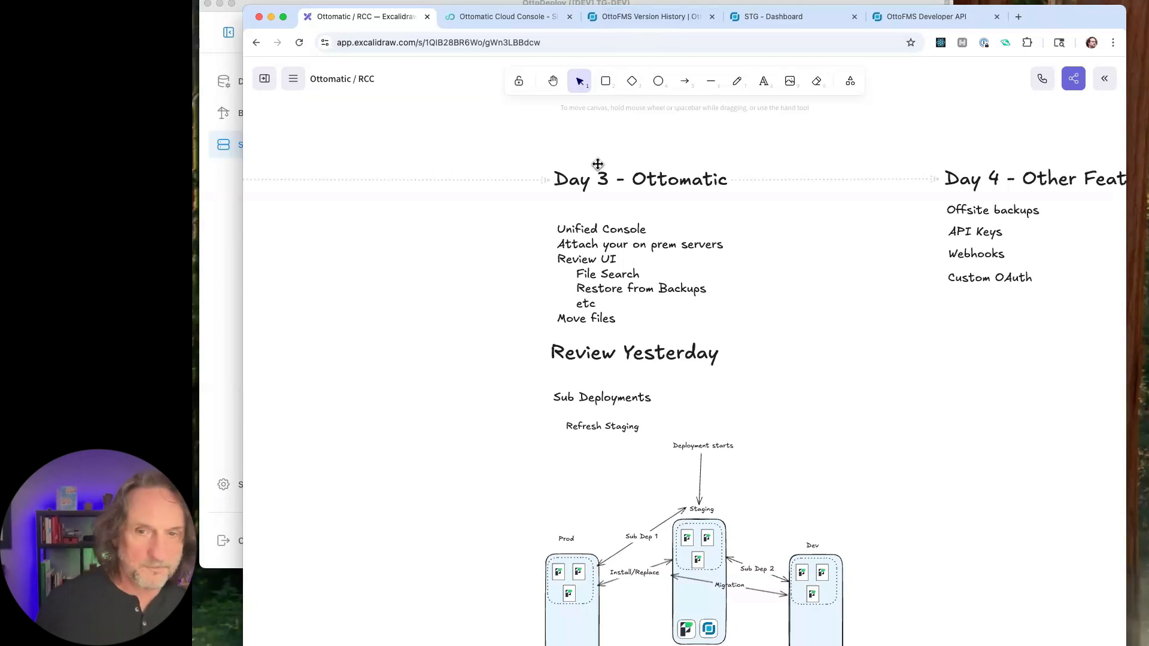
scroll(678, 304, up, 1)
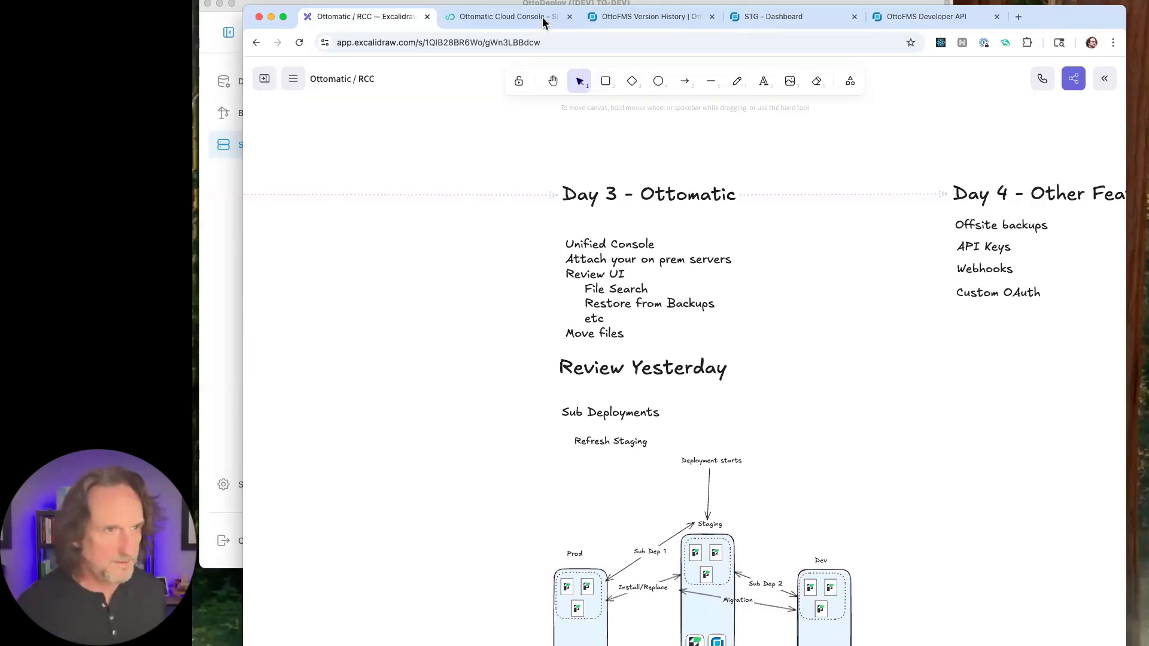
- Highlight the console.ottomatic.cloud address of the Ottomatic Cloud Console and sign in with Google
click(516, 21)
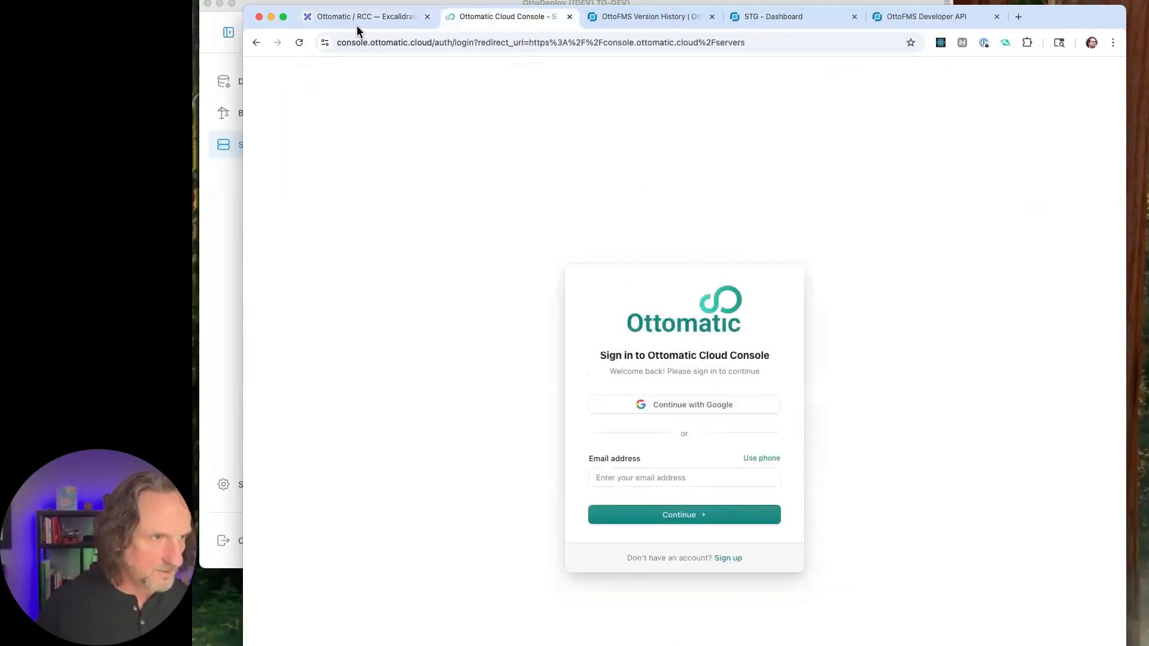
drag(433, 45, 336, 37)
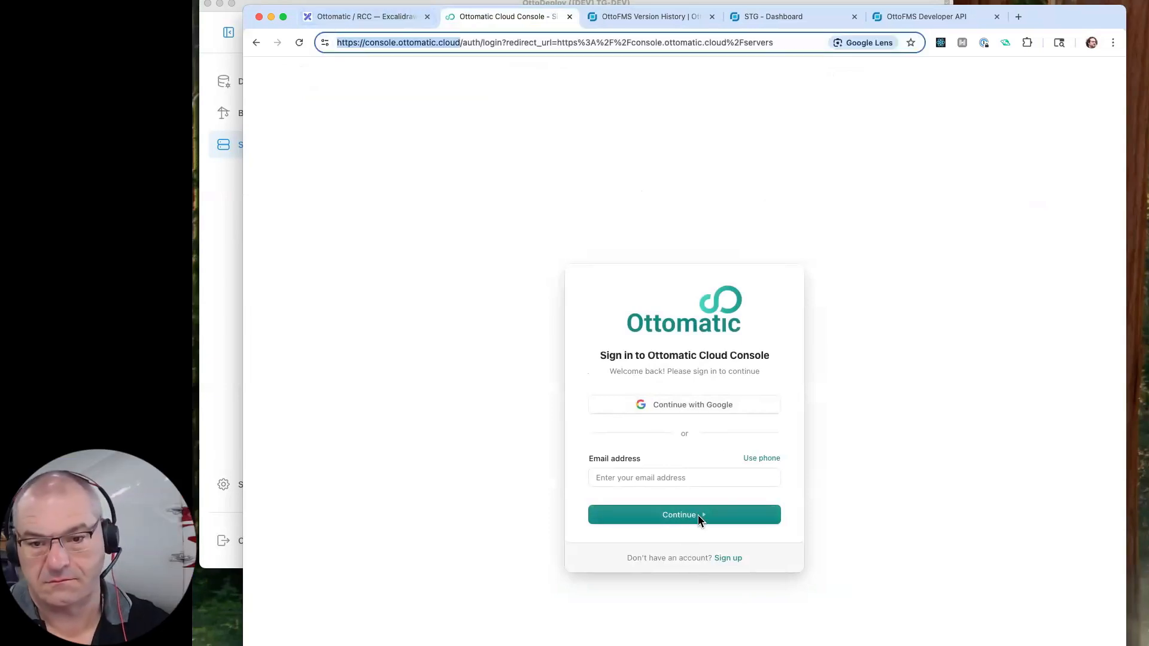
click(695, 406)
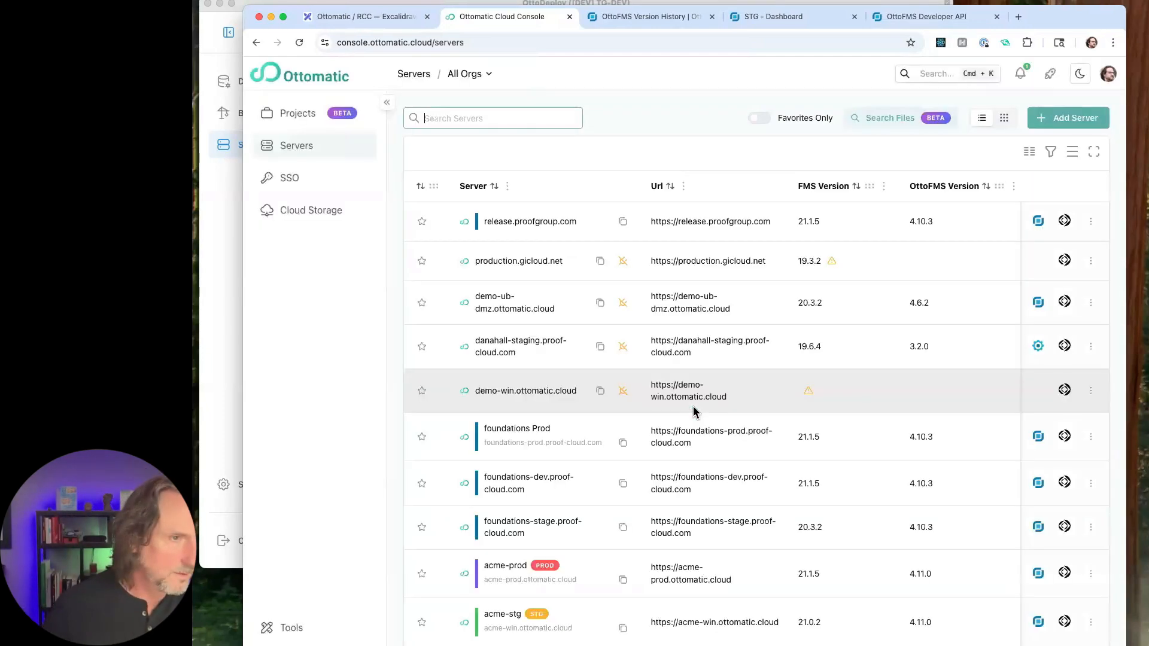
- Limit the server list to Example Org and check the available organizations
click(471, 75)
click(512, 143)
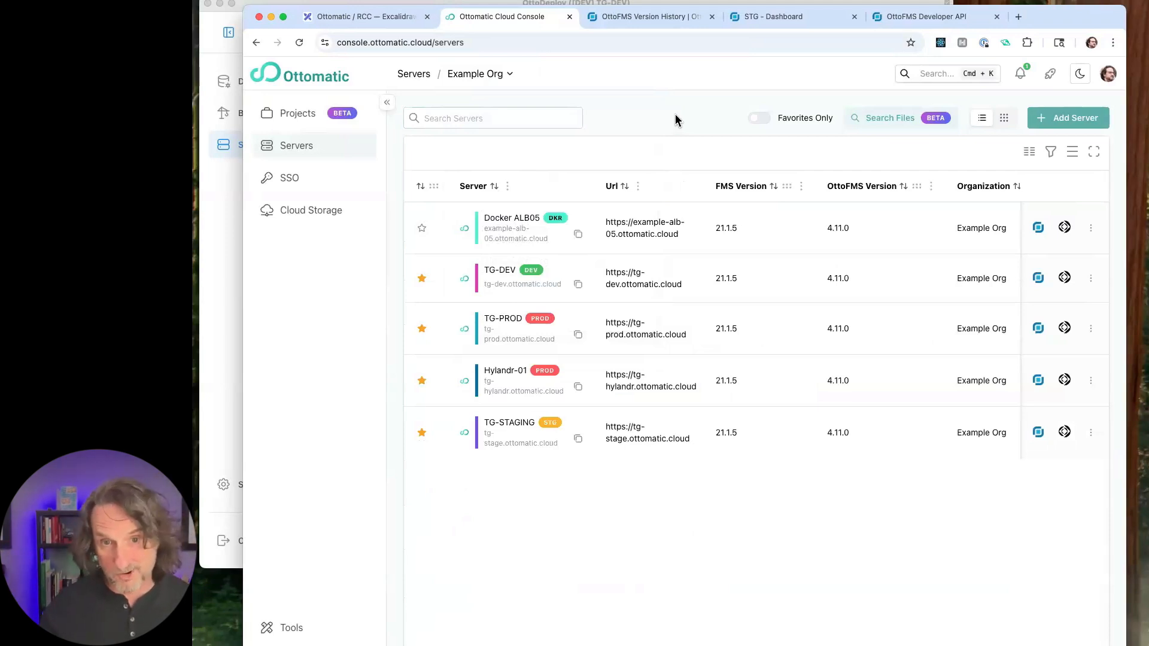
click(510, 74)
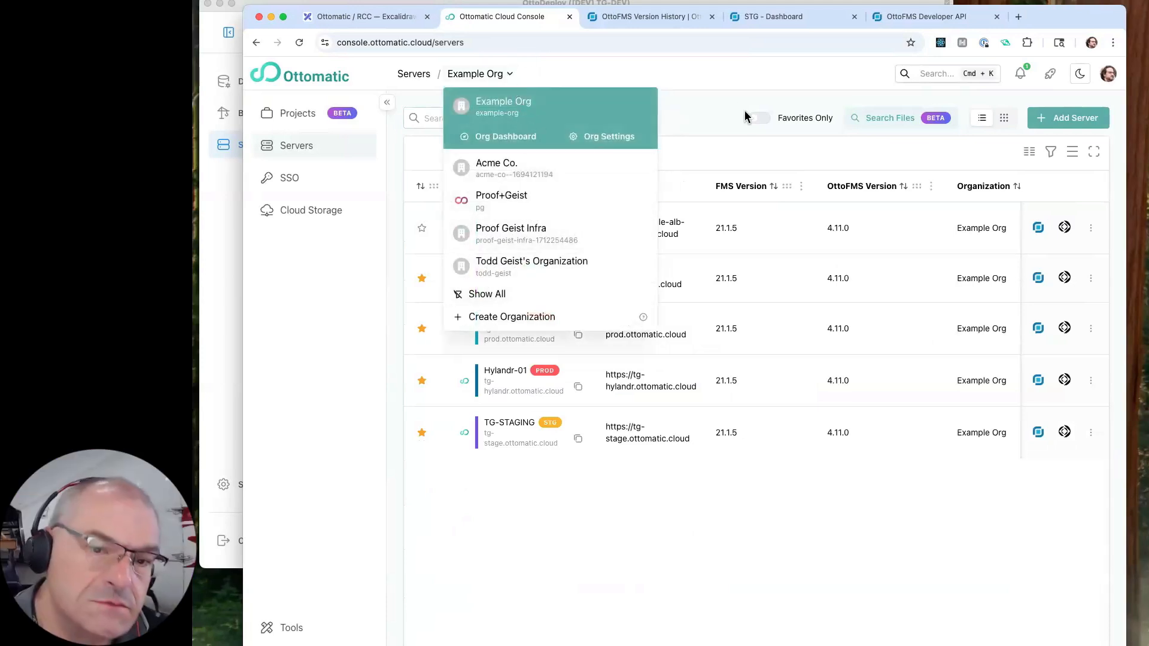
click(688, 79)
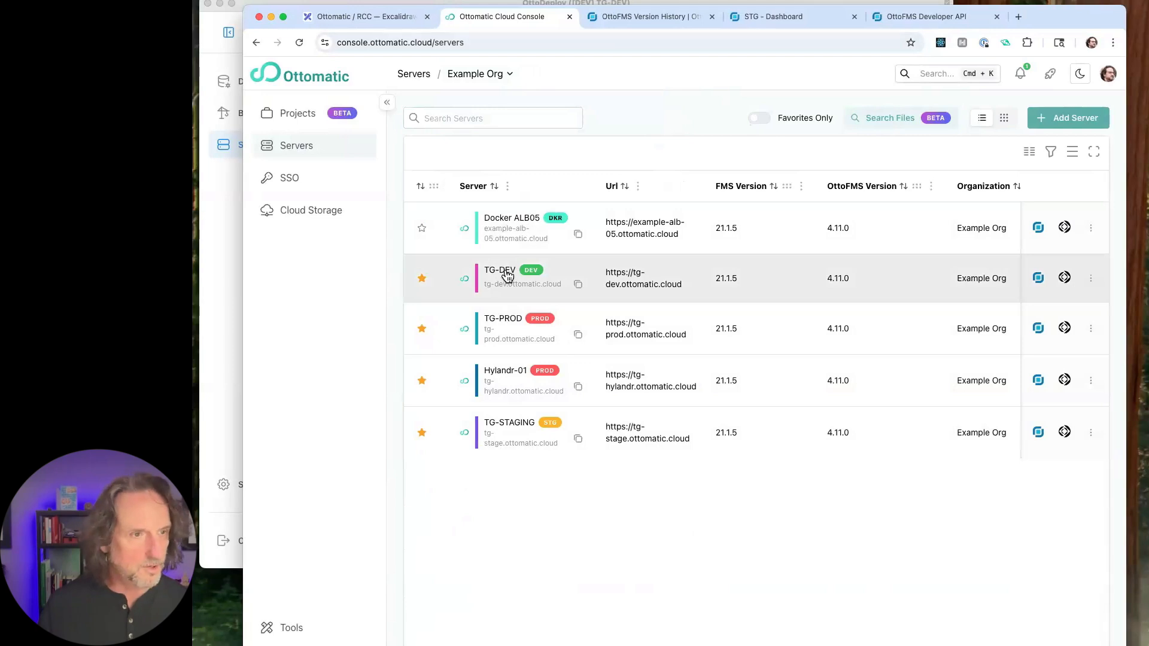
- View the TG-DEV server's dashboard, deployments, builds and logs
click(507, 277)
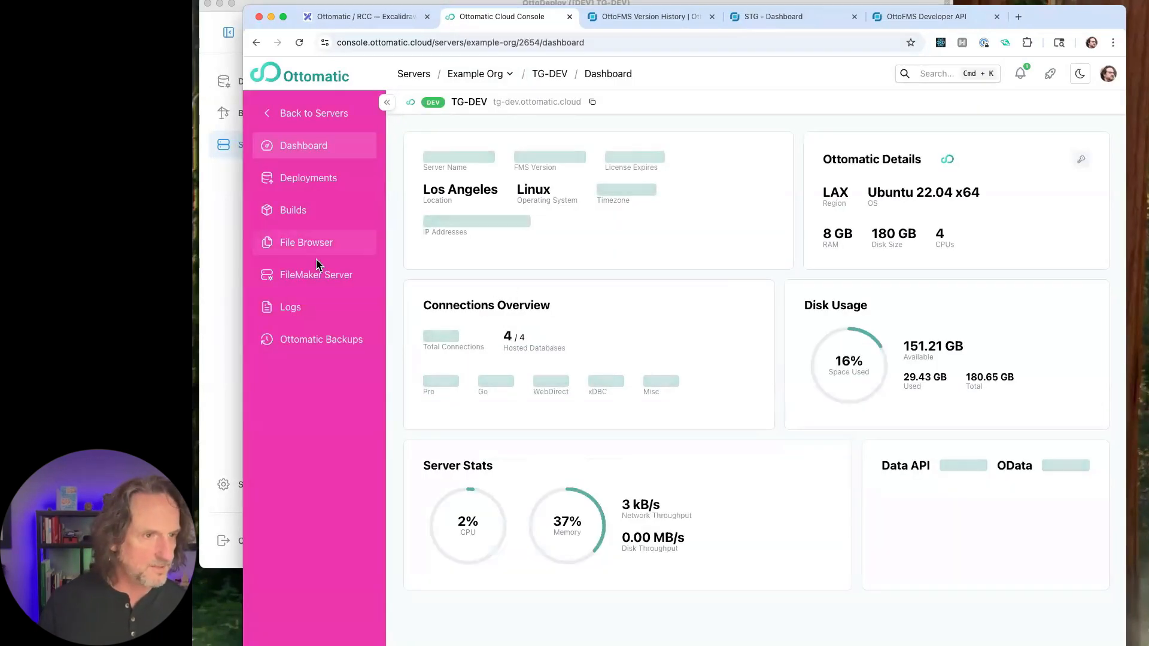
click(337, 181)
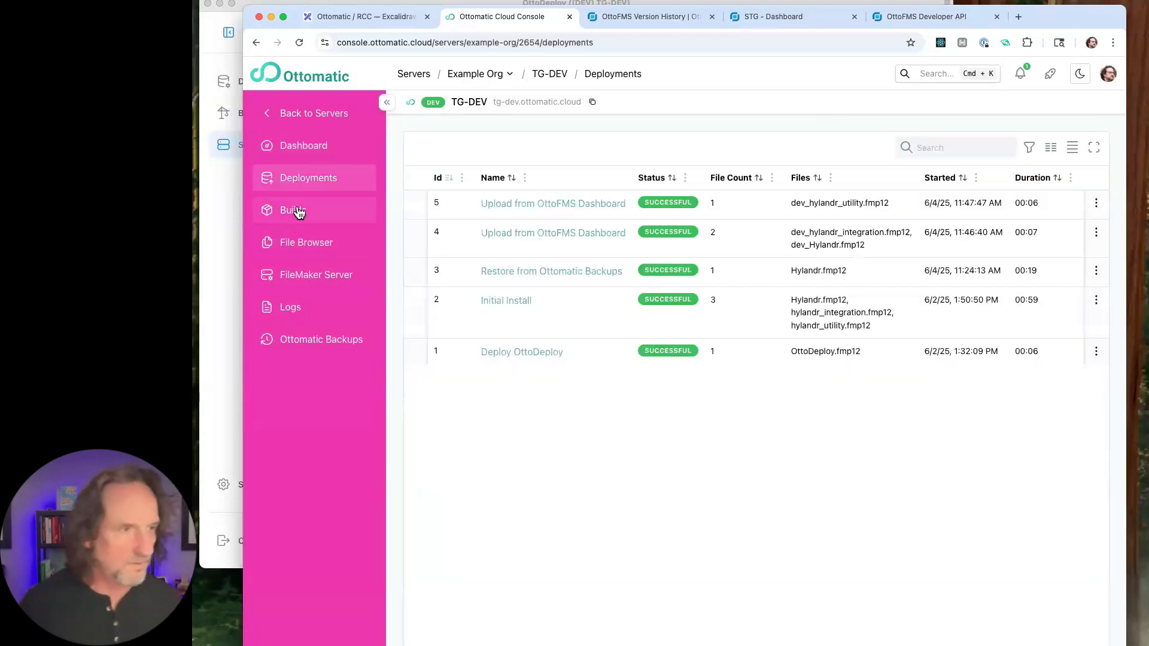
click(298, 211)
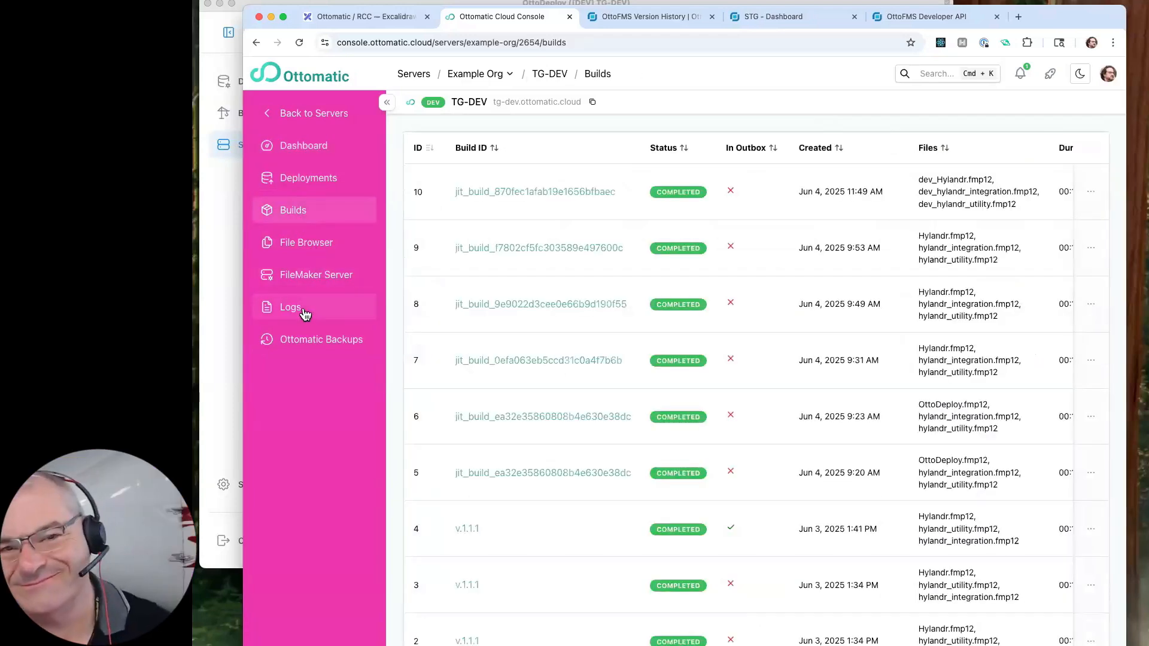
click(304, 312)
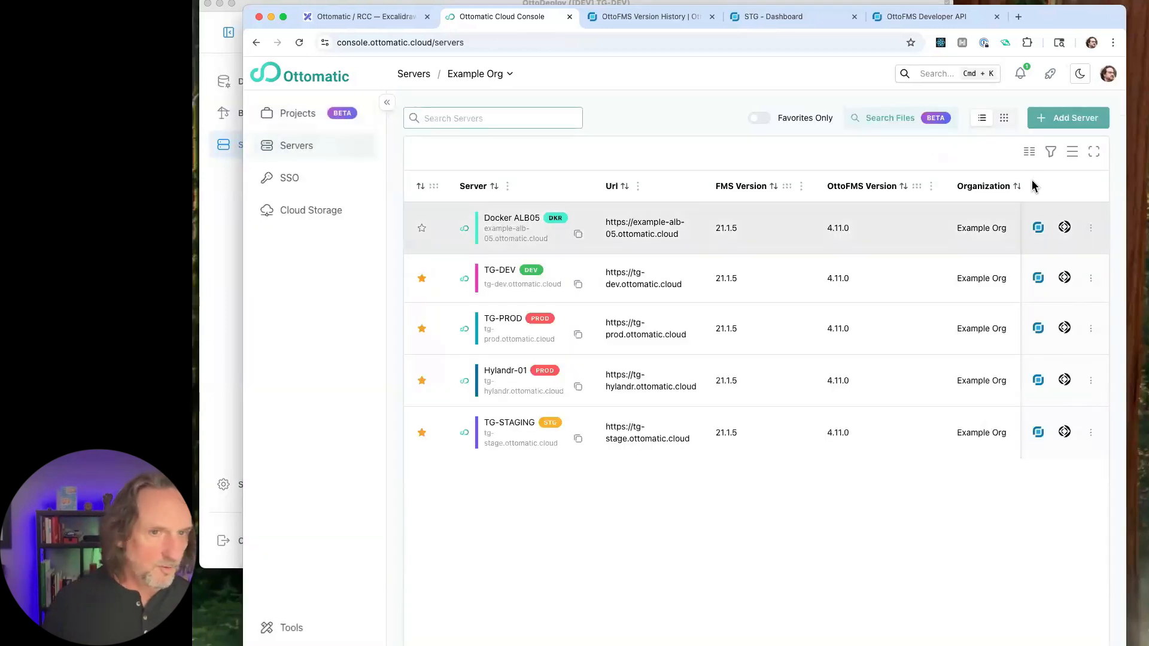
- Show the servers as cards and start adding a Connect Existing server owned by Example Org
click(1005, 120)
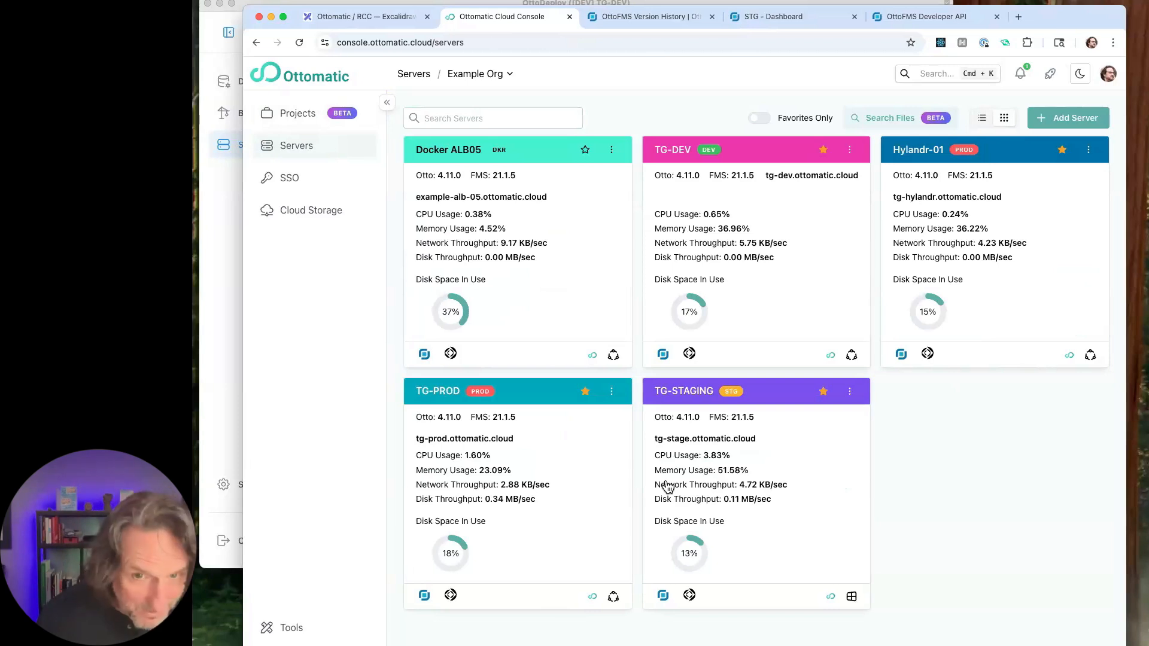
click(1076, 119)
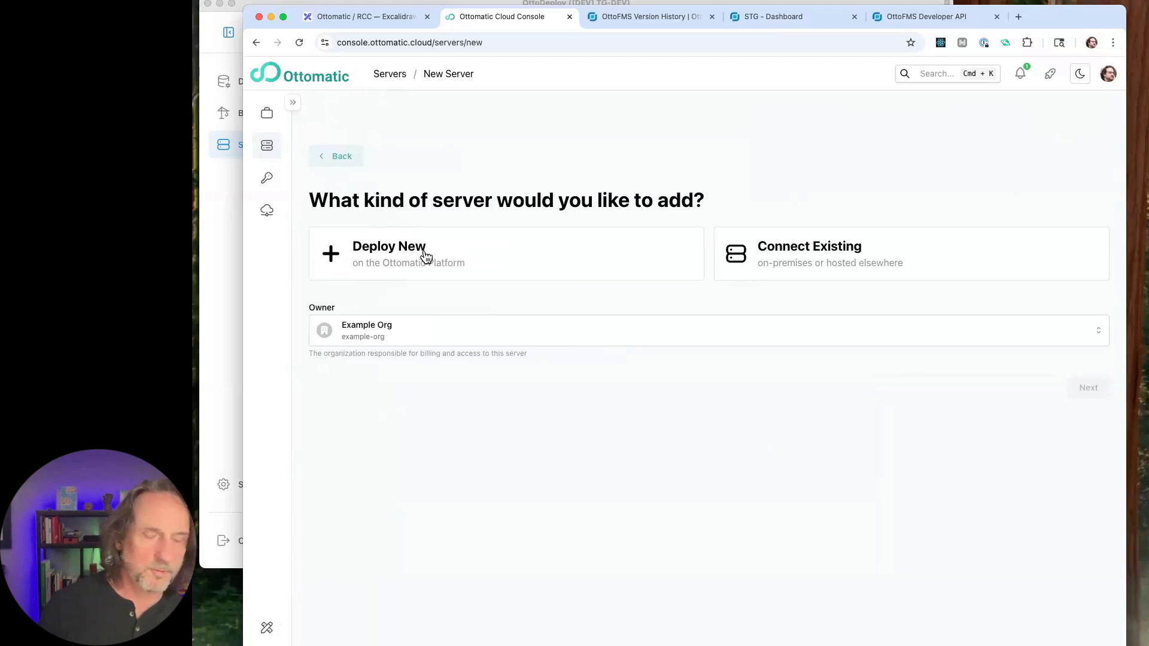
click(829, 269)
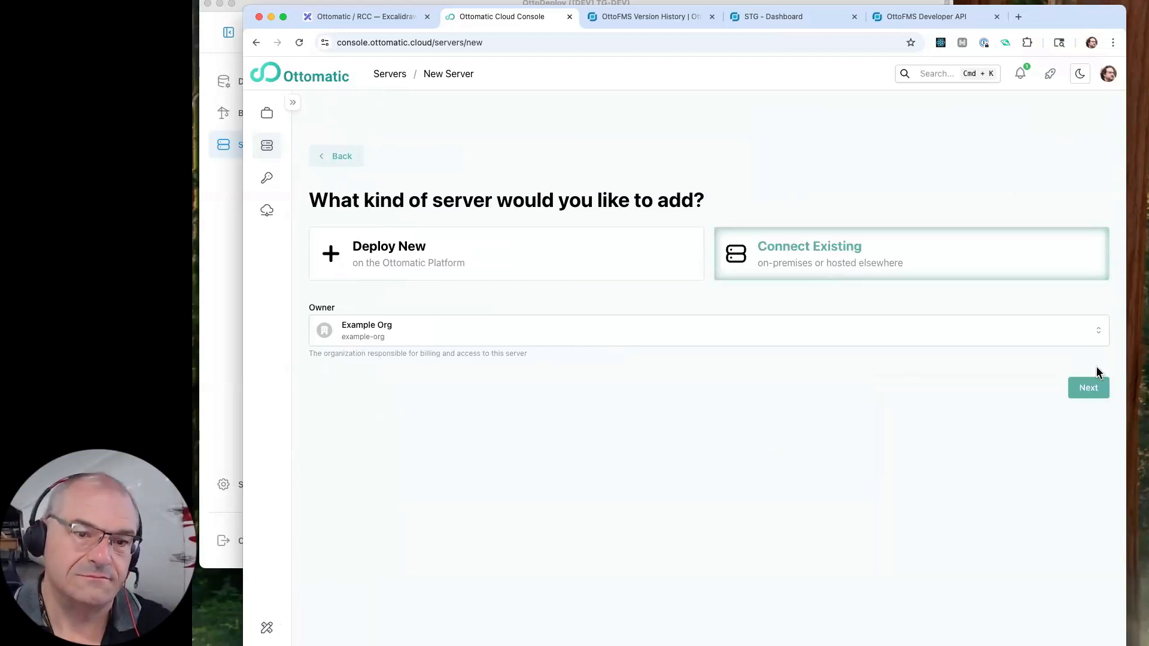
click(1085, 390)
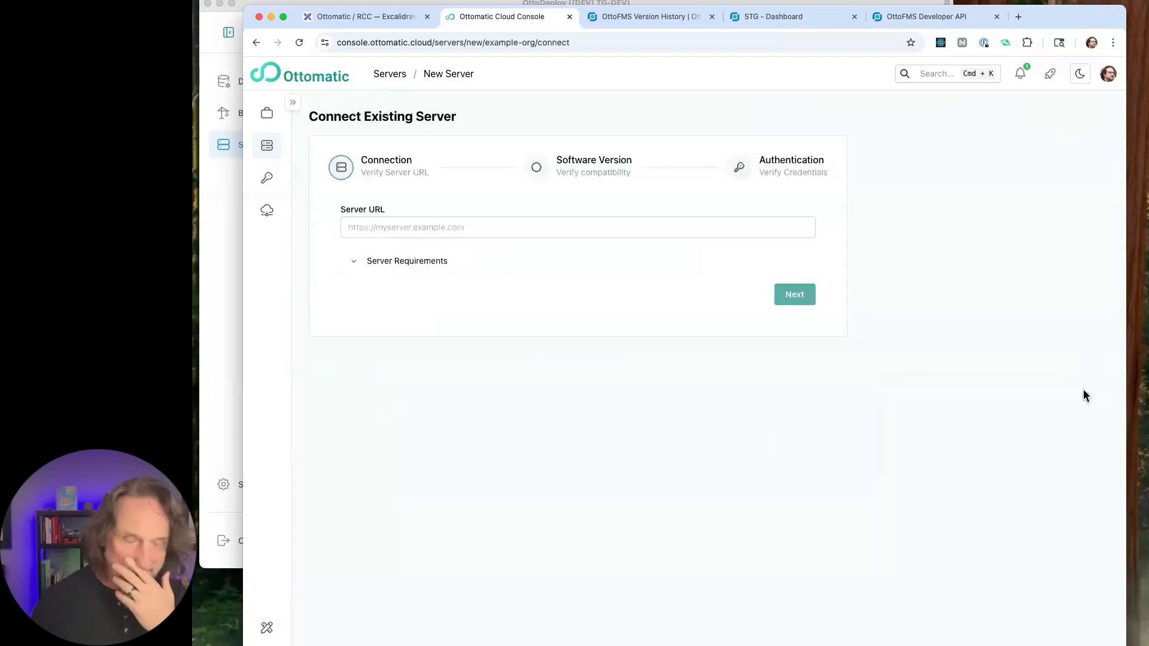
click(439, 226)
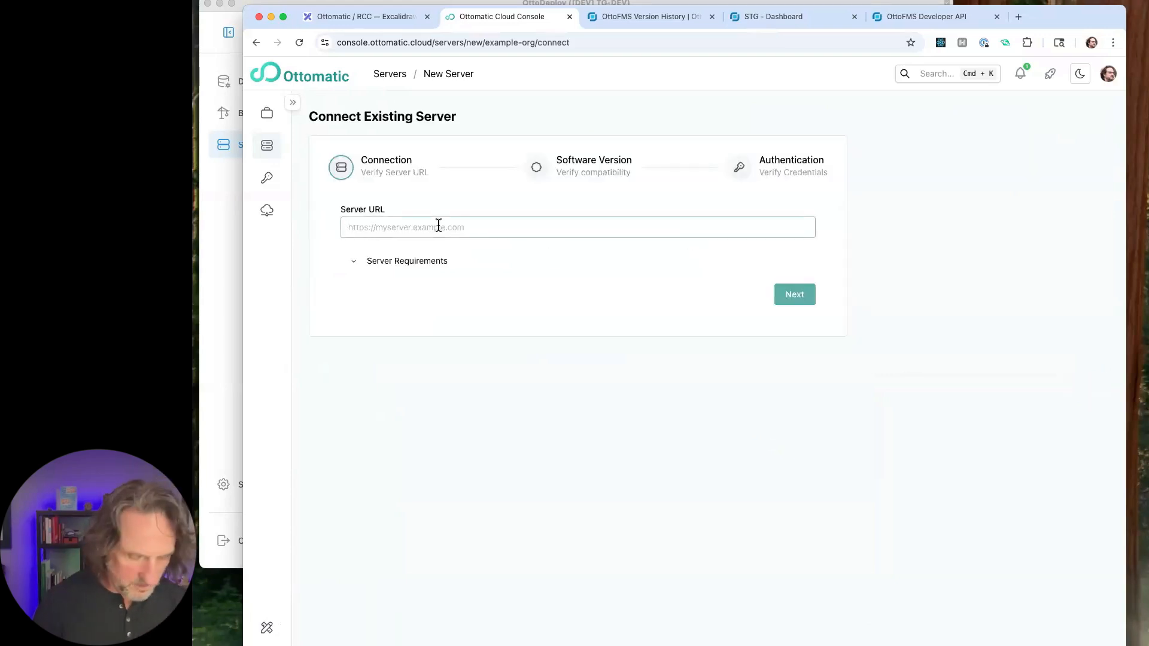
text(https)
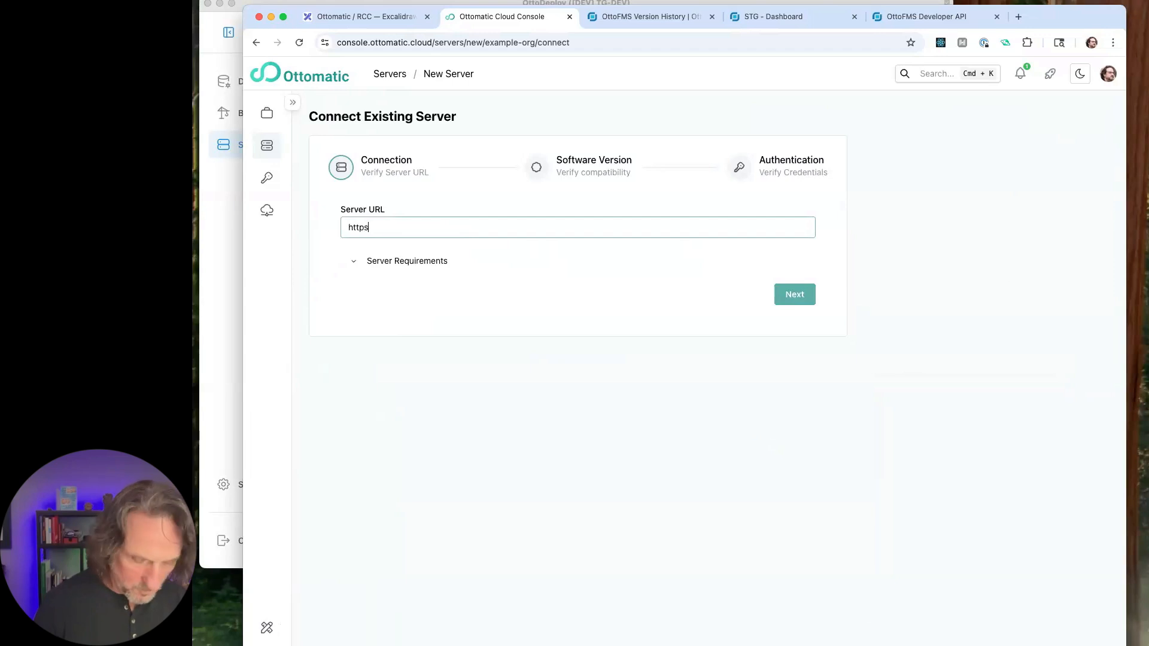
text(://)
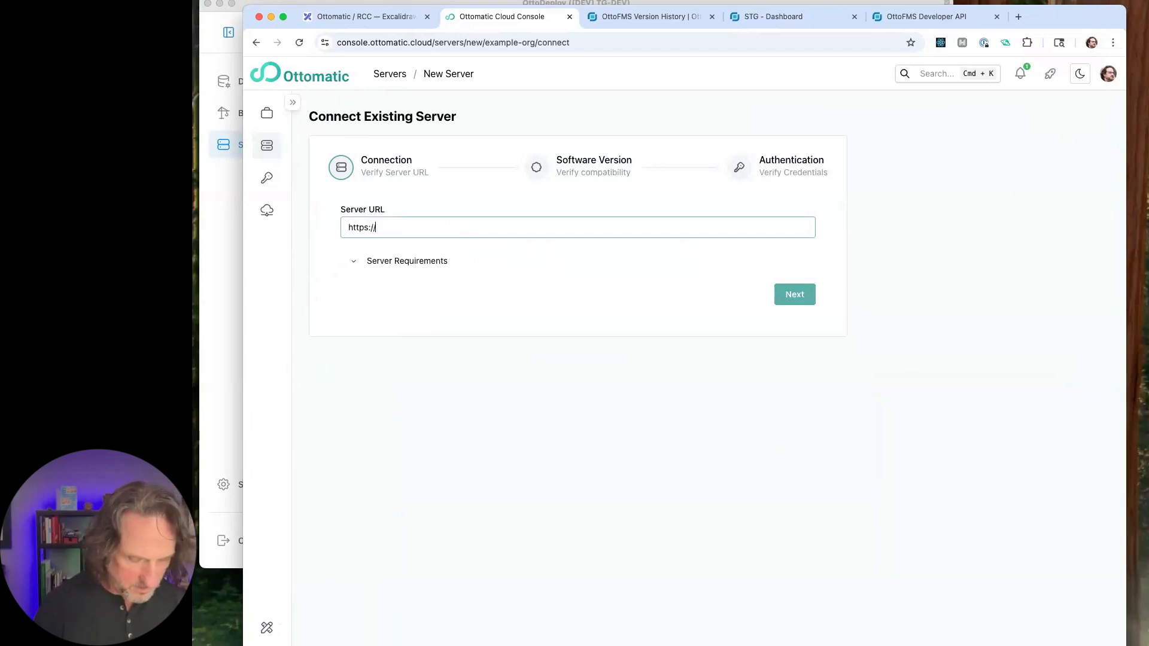
text(m4-)
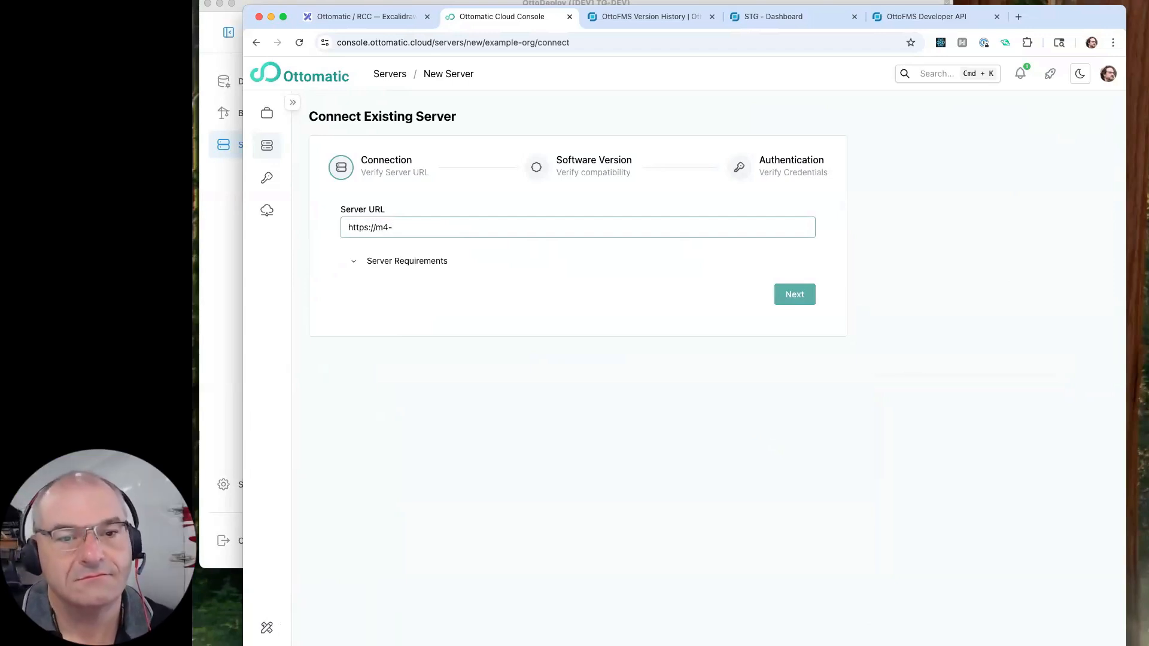
text(mini.)
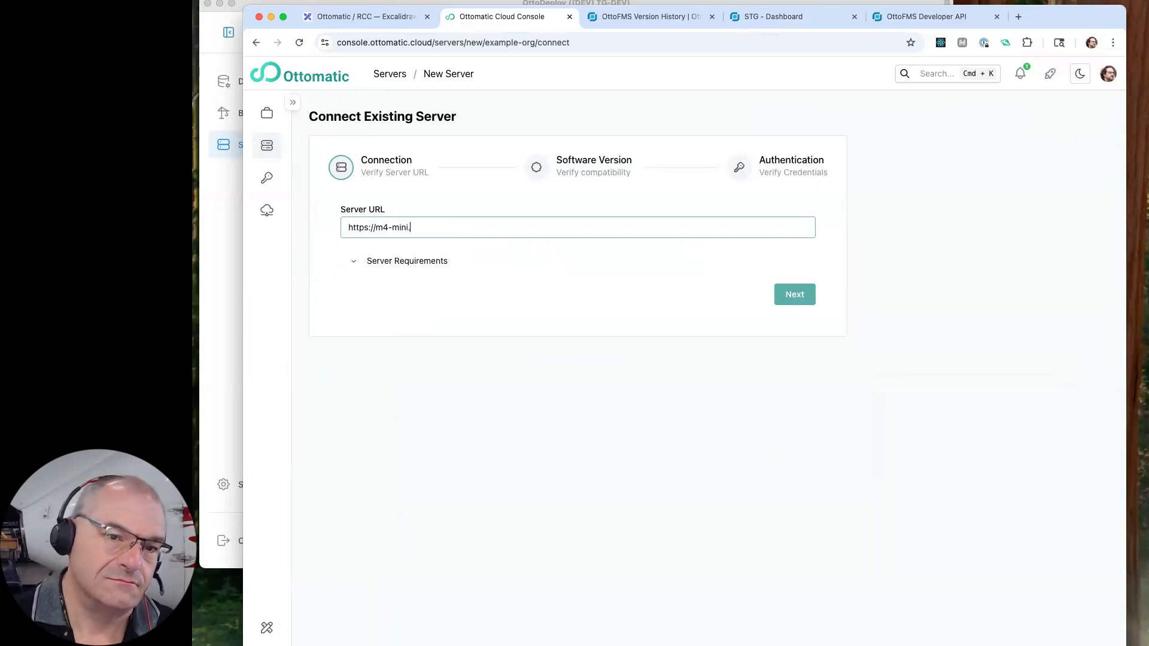
text(gicloud)
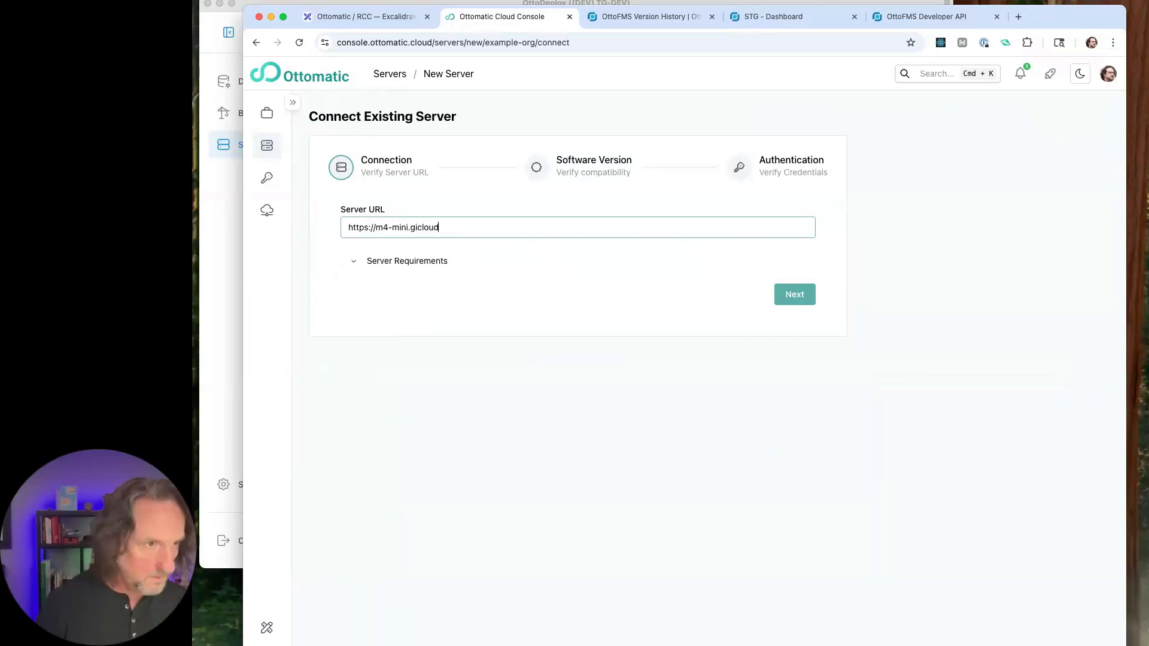
text(.)
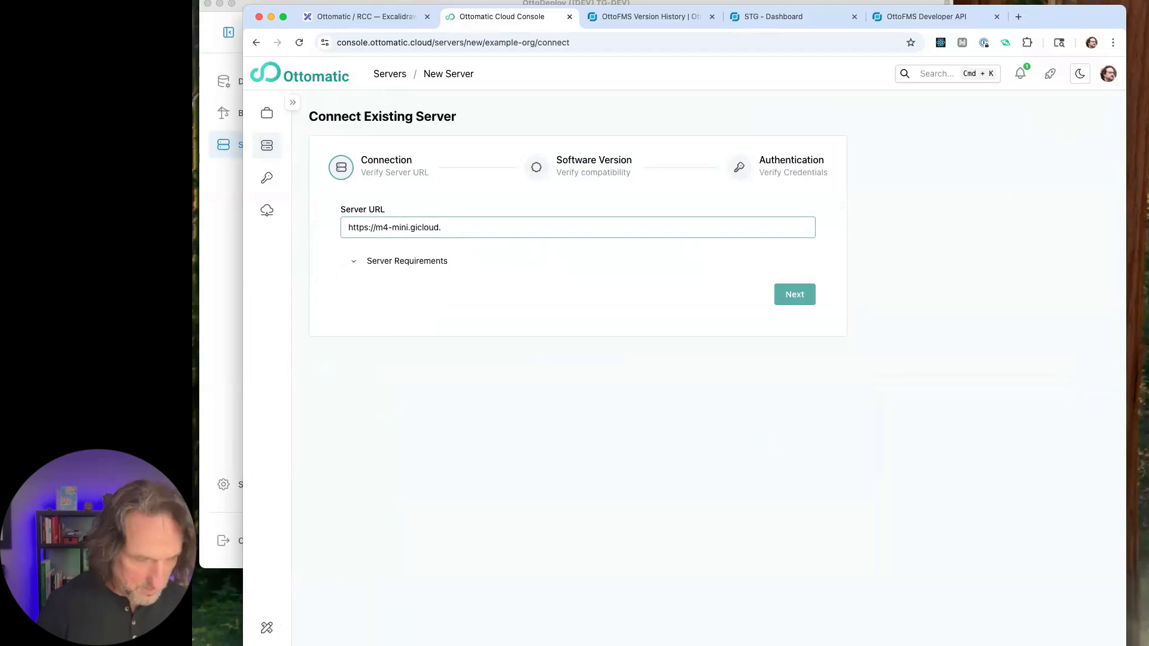
text(net)
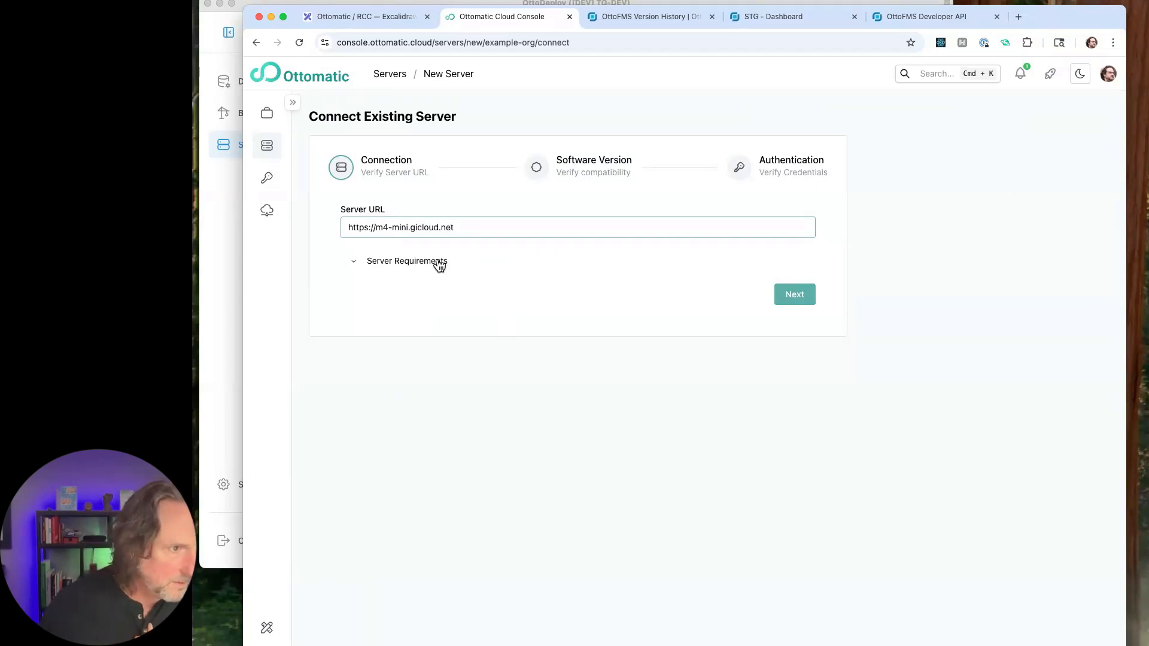
click(793, 302)
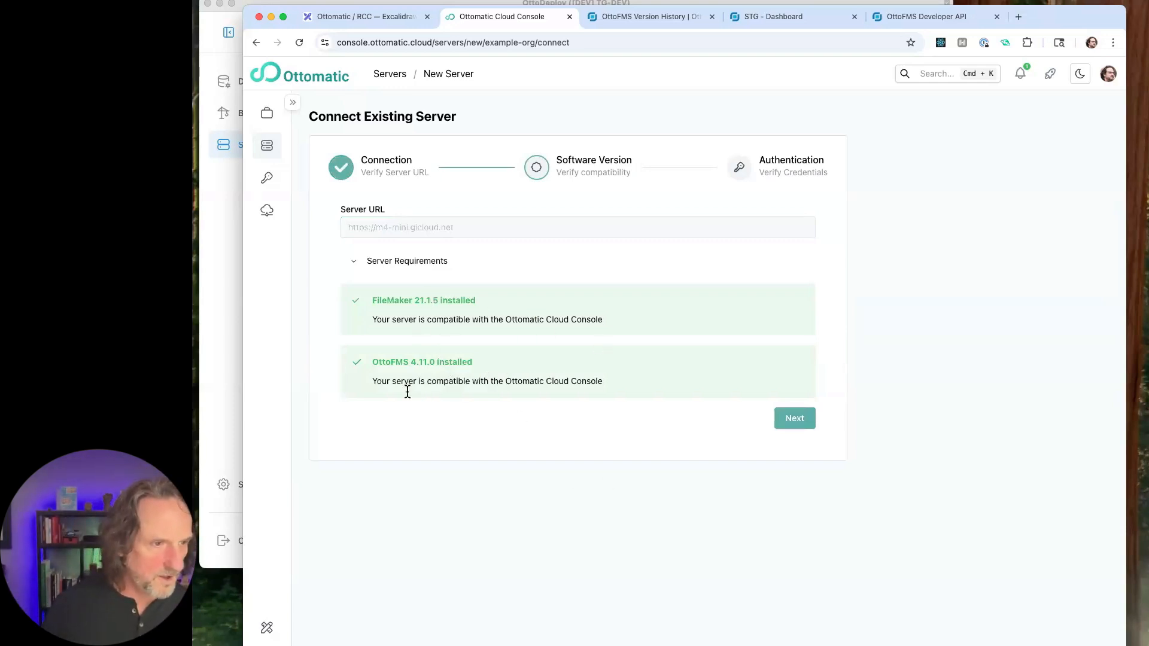
click(795, 419)
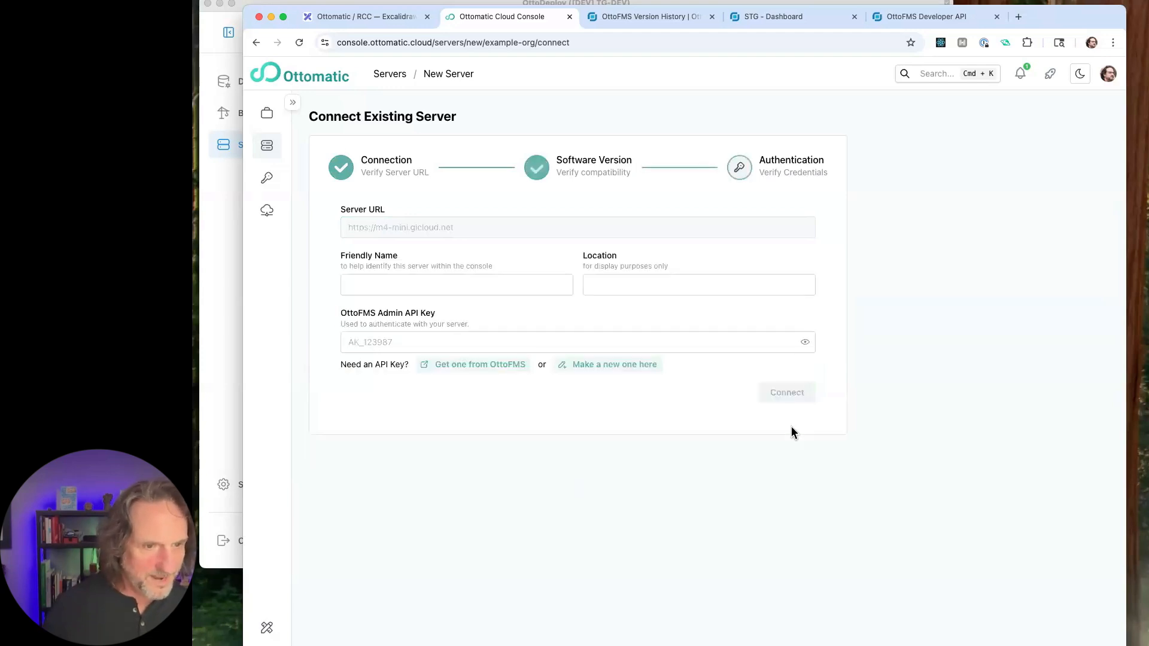
- Give the server the friendly name M4-Mini and fill in its display location
click(479, 288)
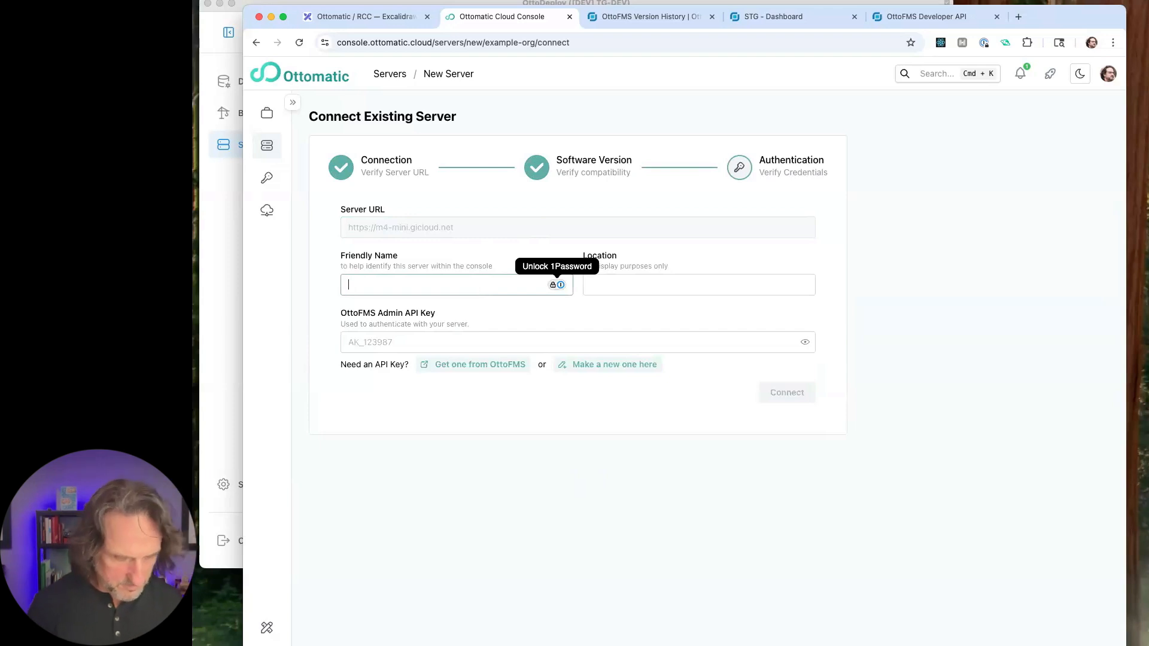
text(M4-Mini)
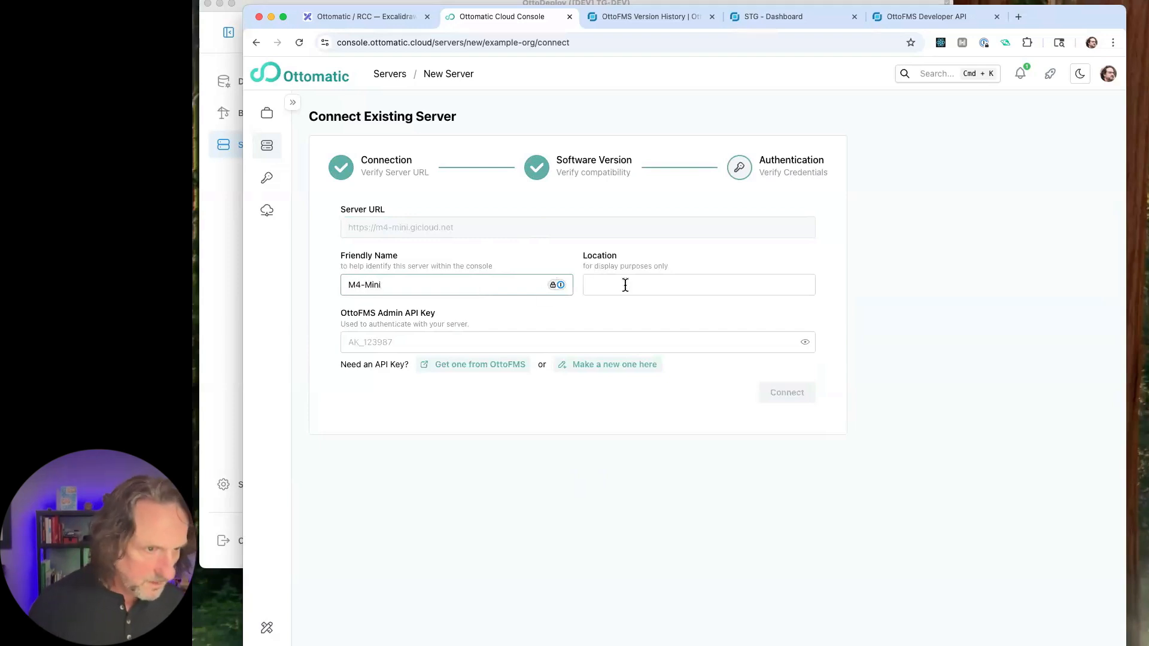
click(625, 286)
text(Todd )
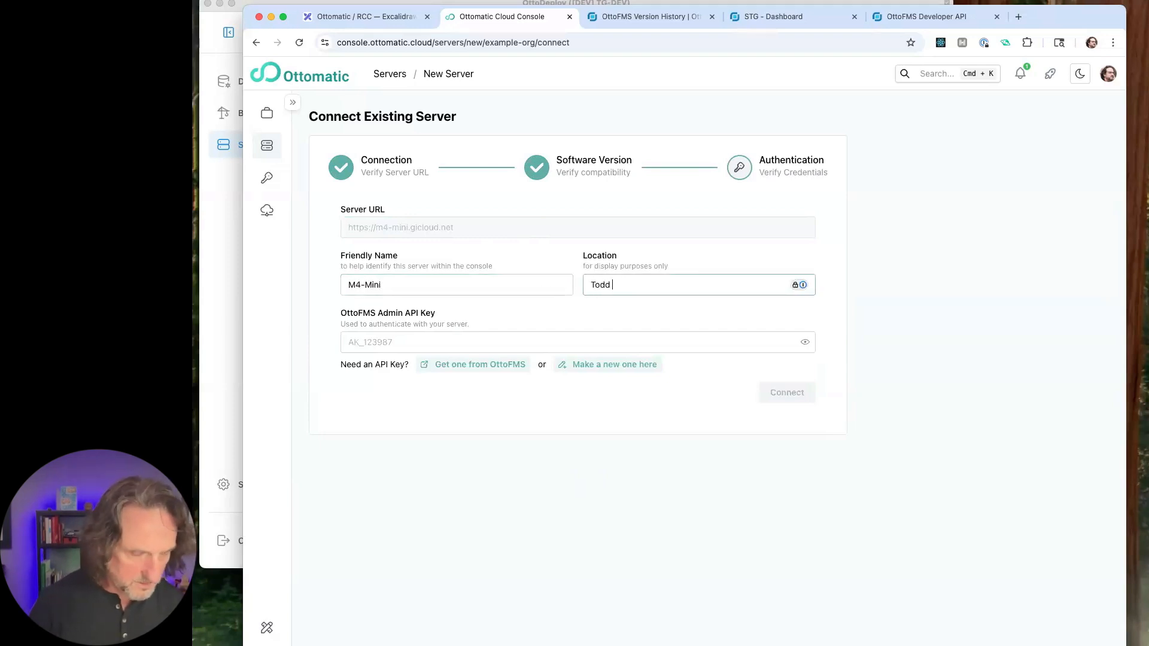
text('s House)
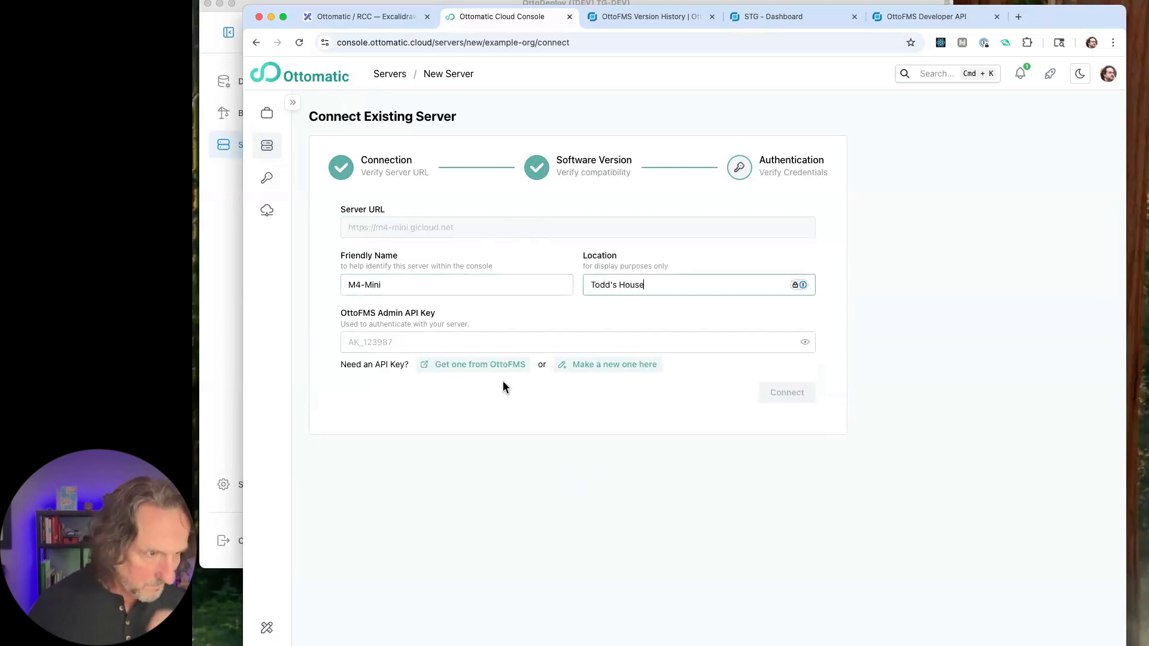
- Start making a new OttoFMS admin API key labelled Ottomatic, with admin as the admin console username
click(455, 338)
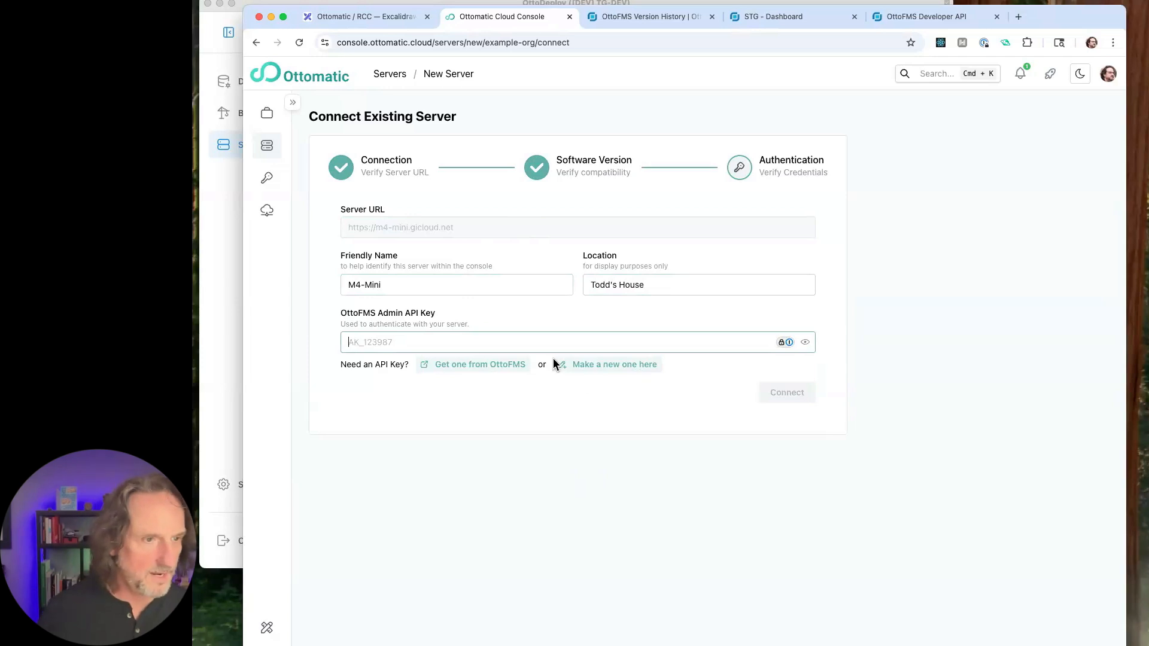
click(602, 366)
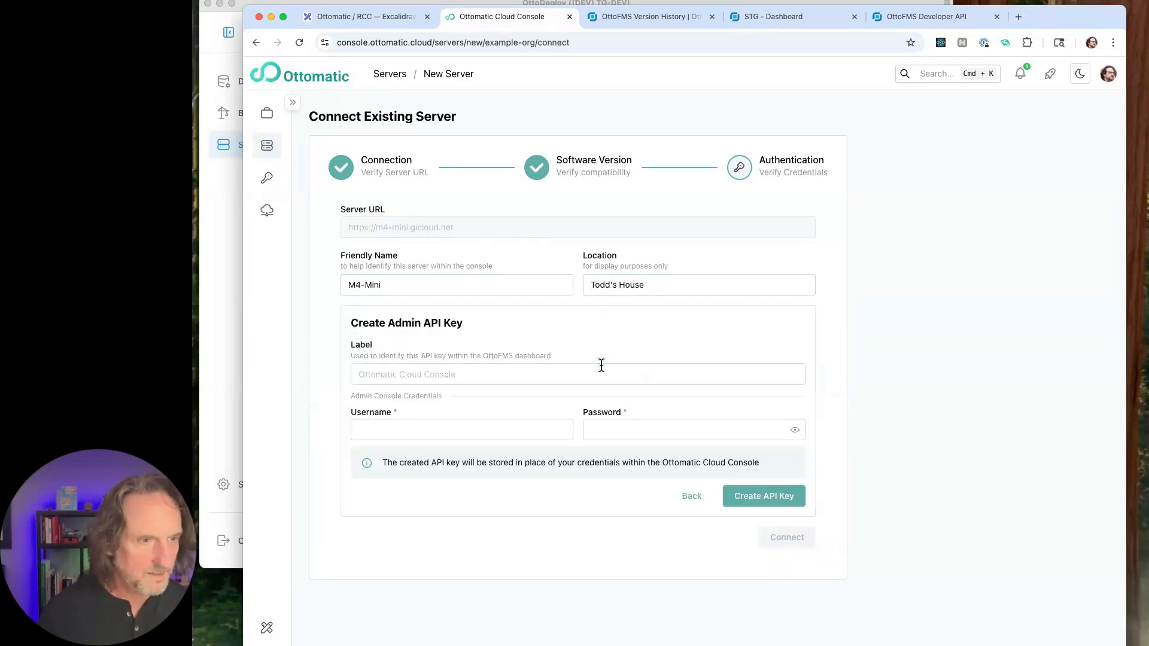
click(495, 375)
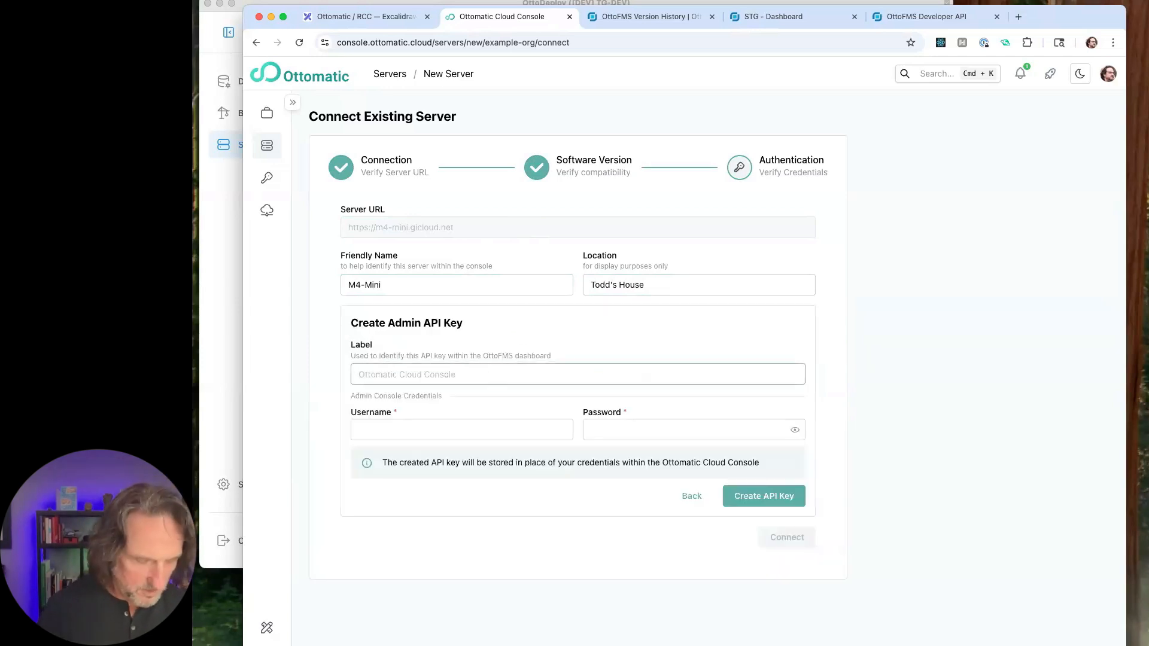
text(Ottomatic)
click(518, 431)
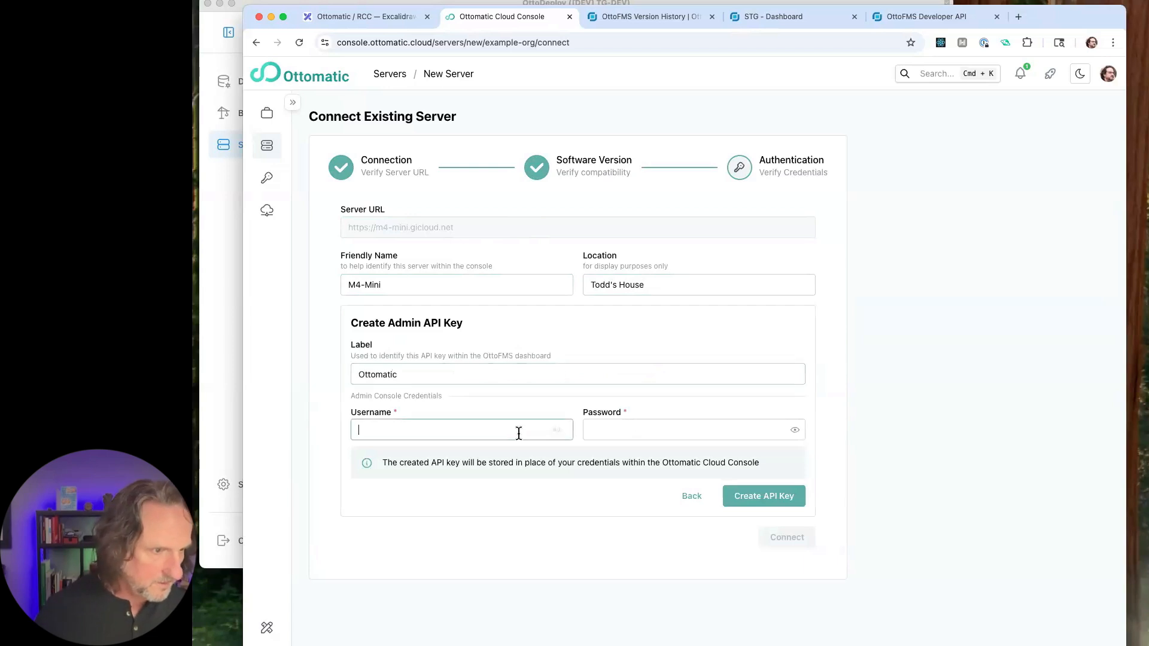
text(admin)
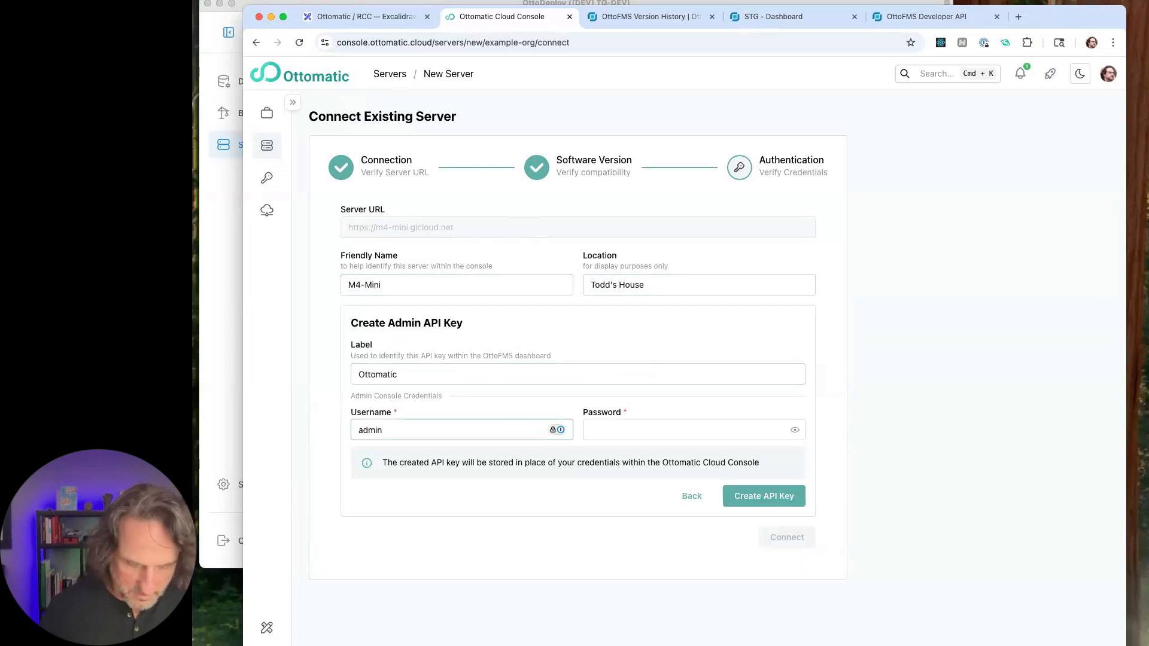
- Enter the admin console password retrieved from the password manager and create the API key
key(shift+super+space)
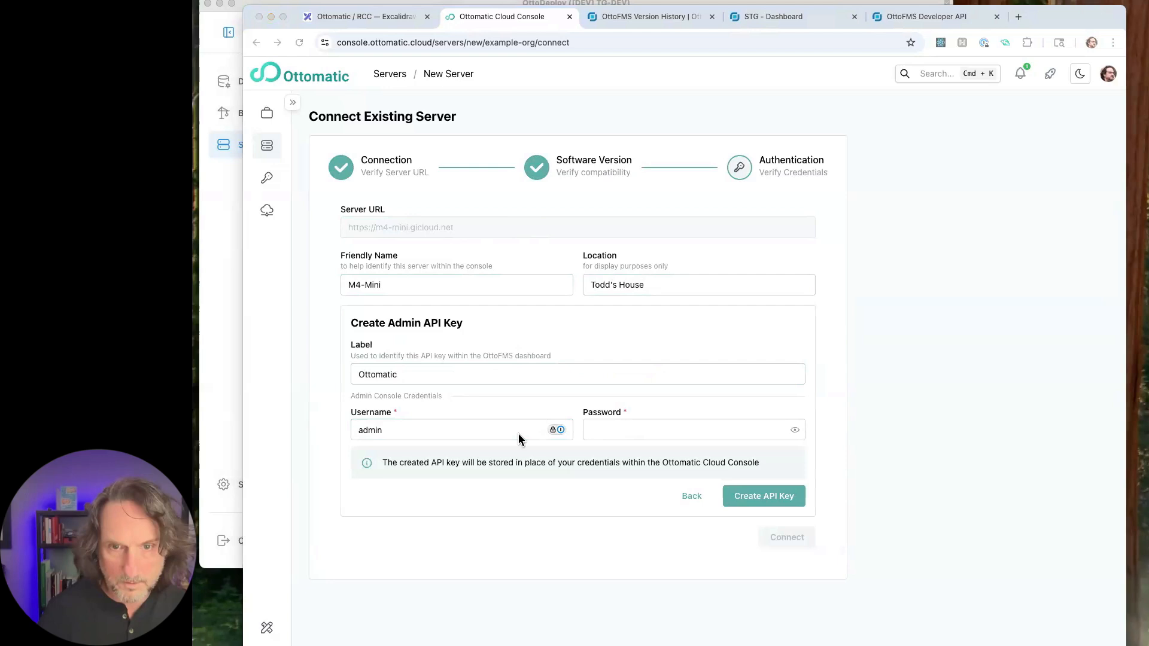
click(519, 435)
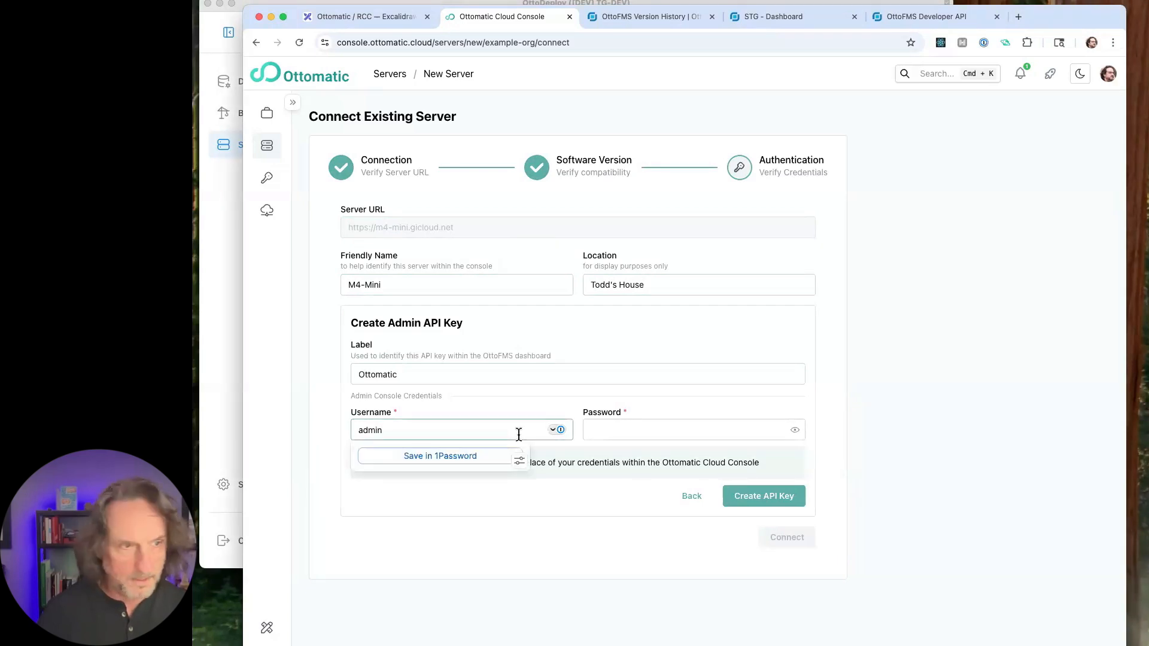
key(shift+super+space)
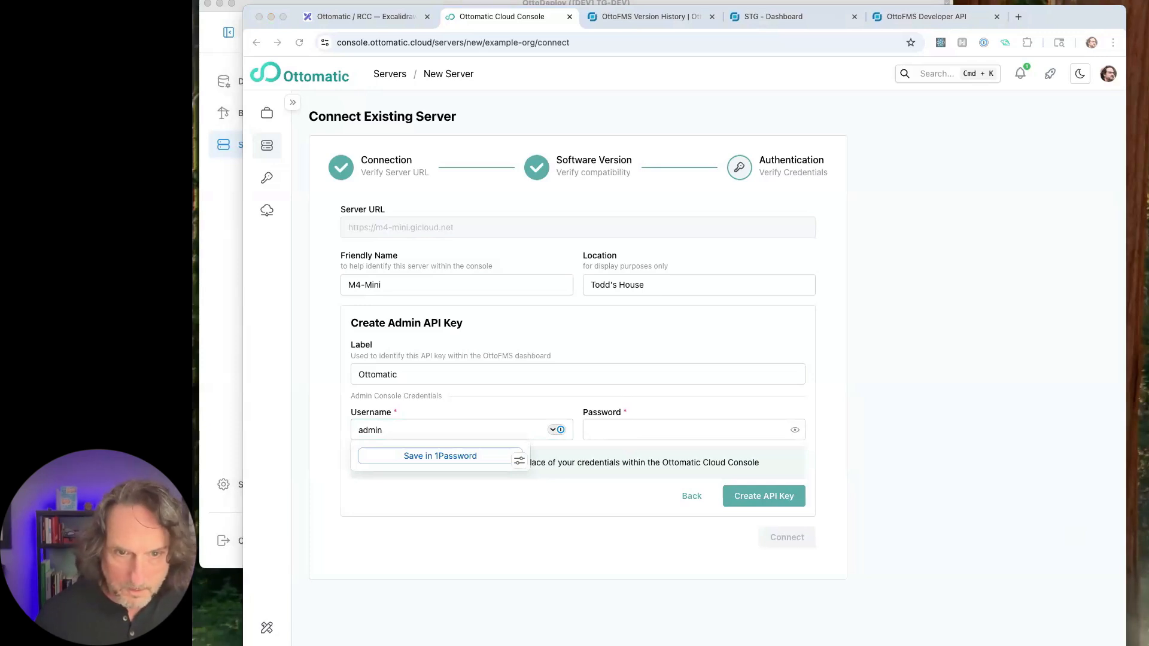
click(594, 432)
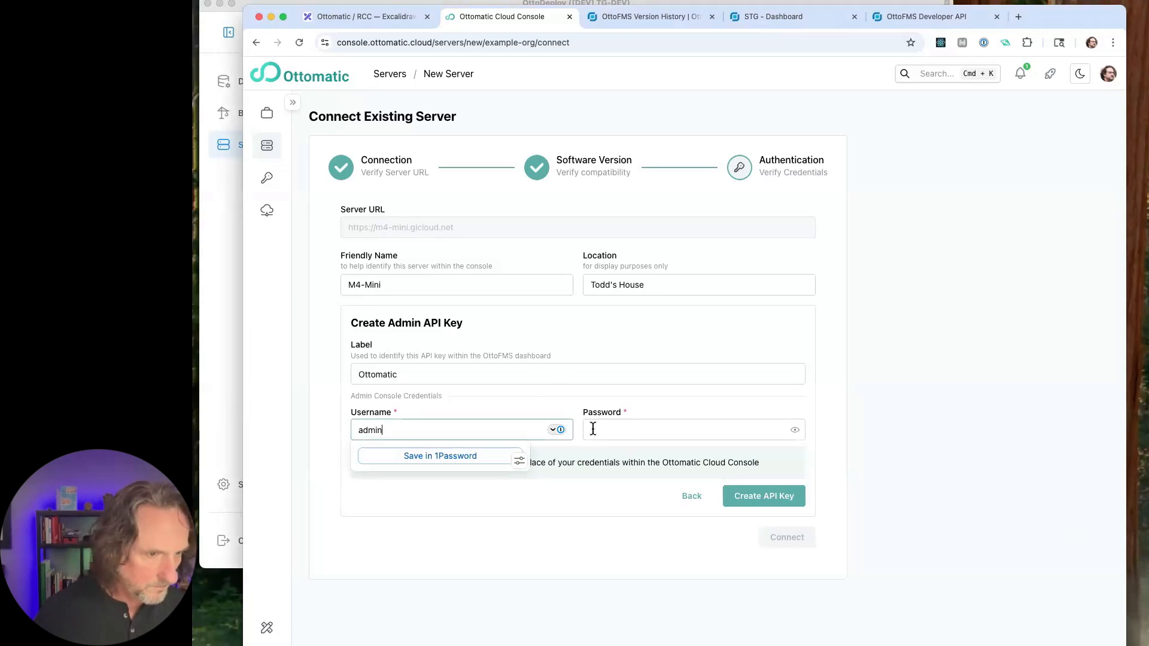
key(super+v)
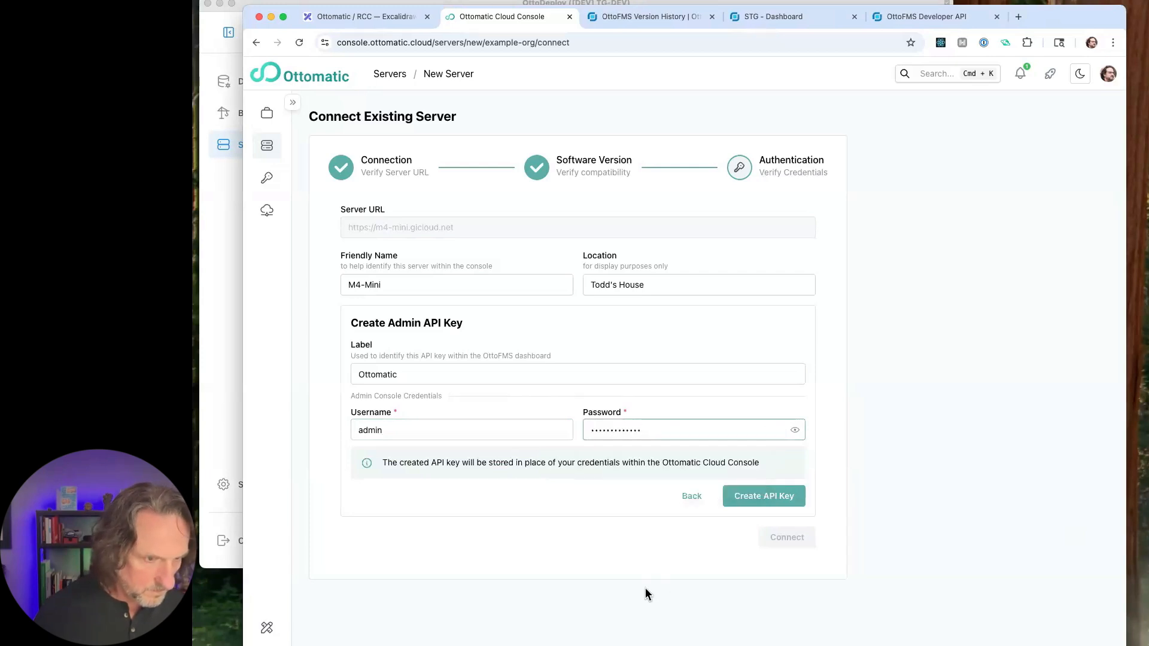
click(764, 498)
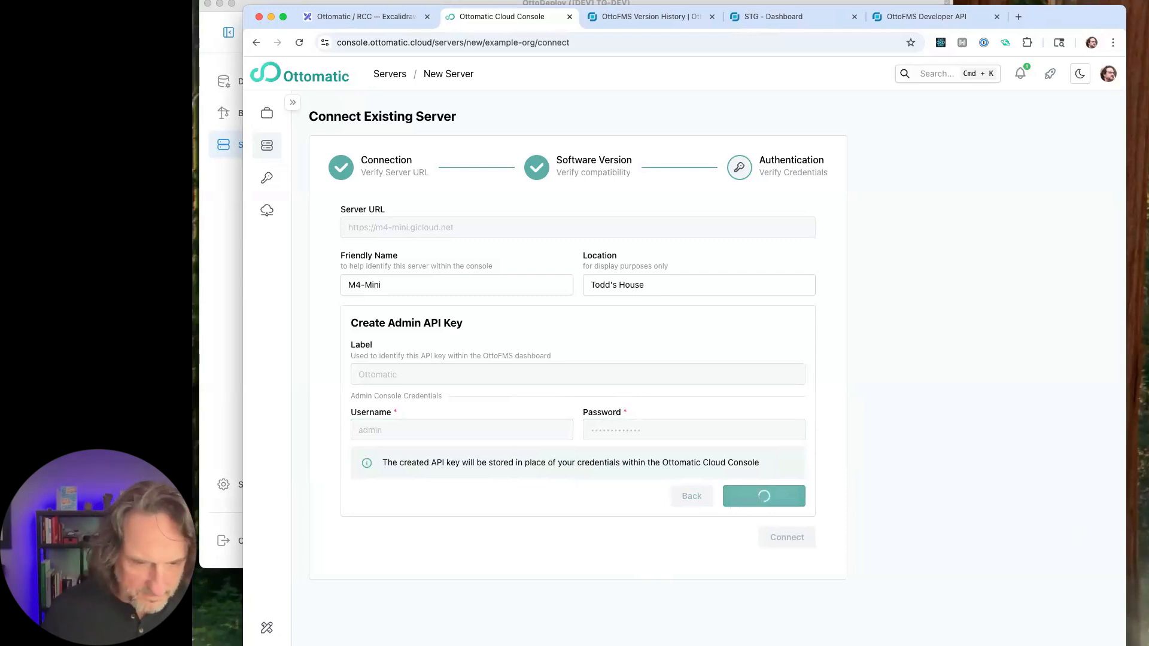
- Connect the M4-Mini server without saving the login, and return to the list of all servers
drag(1127, 645, 1141, 645)
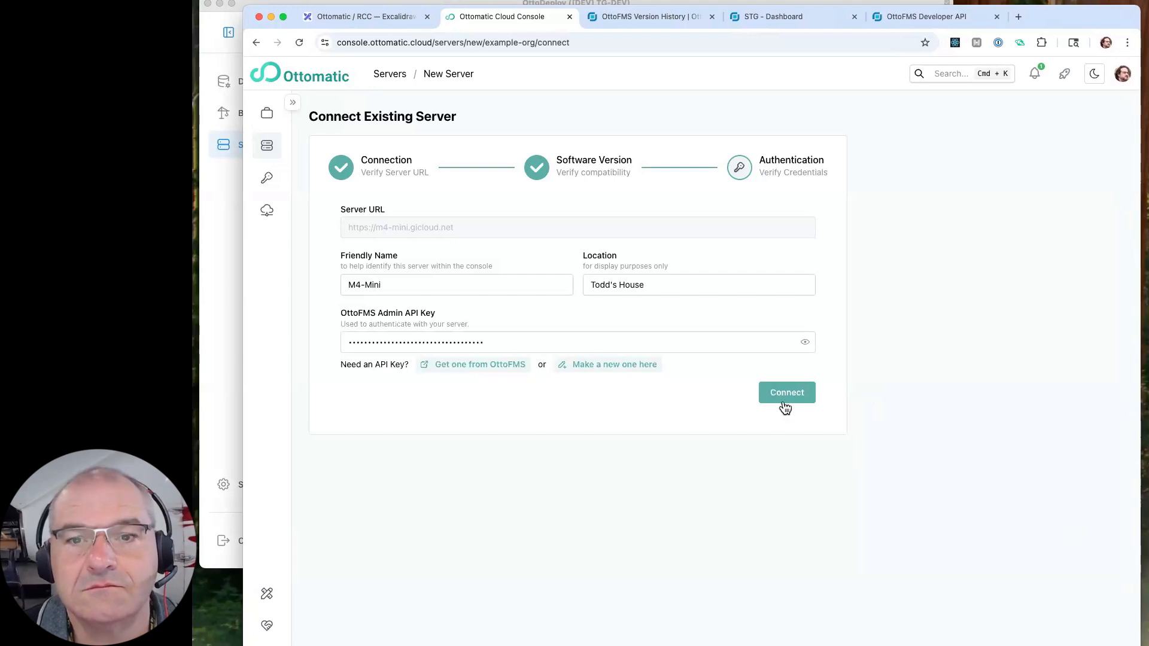
click(783, 398)
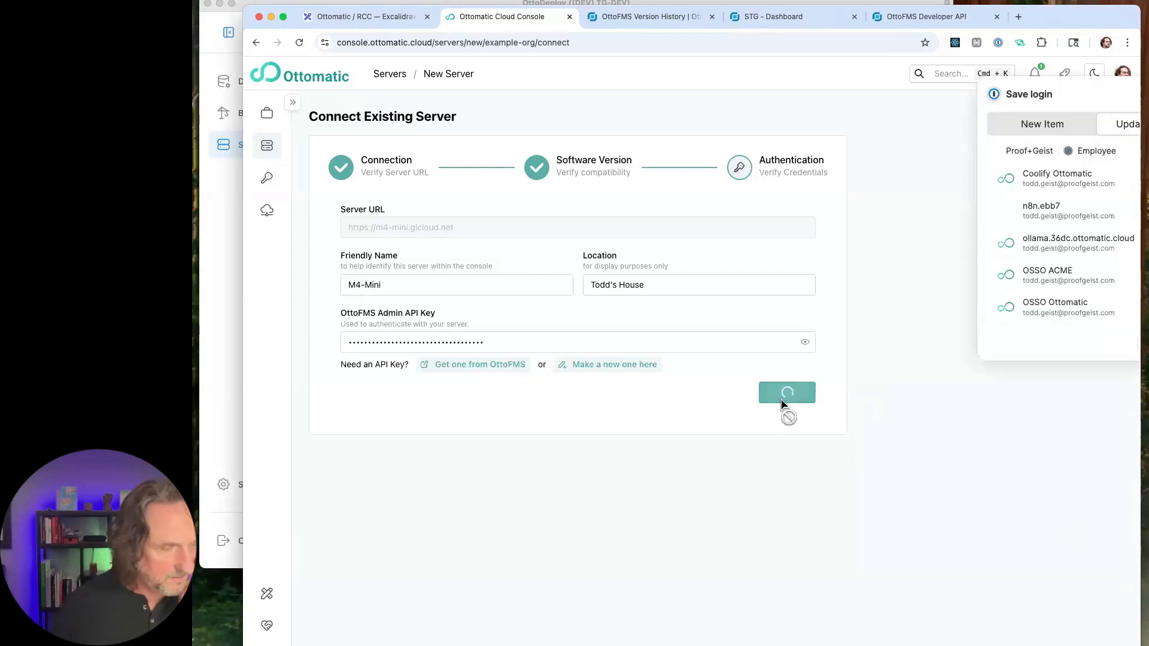
click(1103, 95)
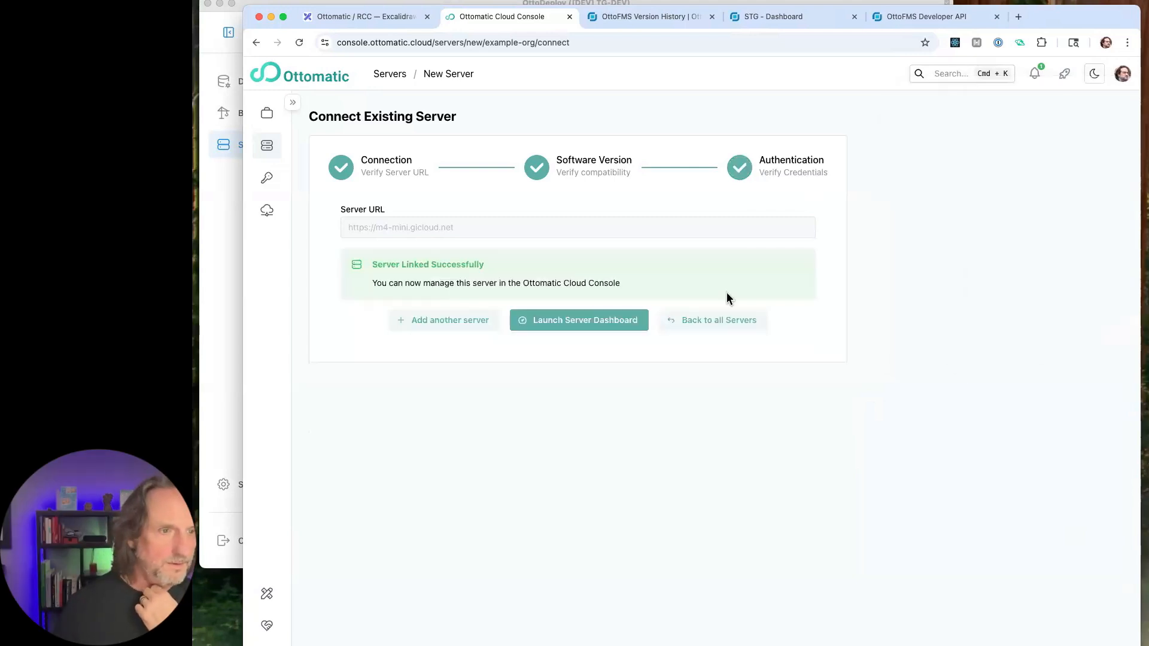
click(711, 326)
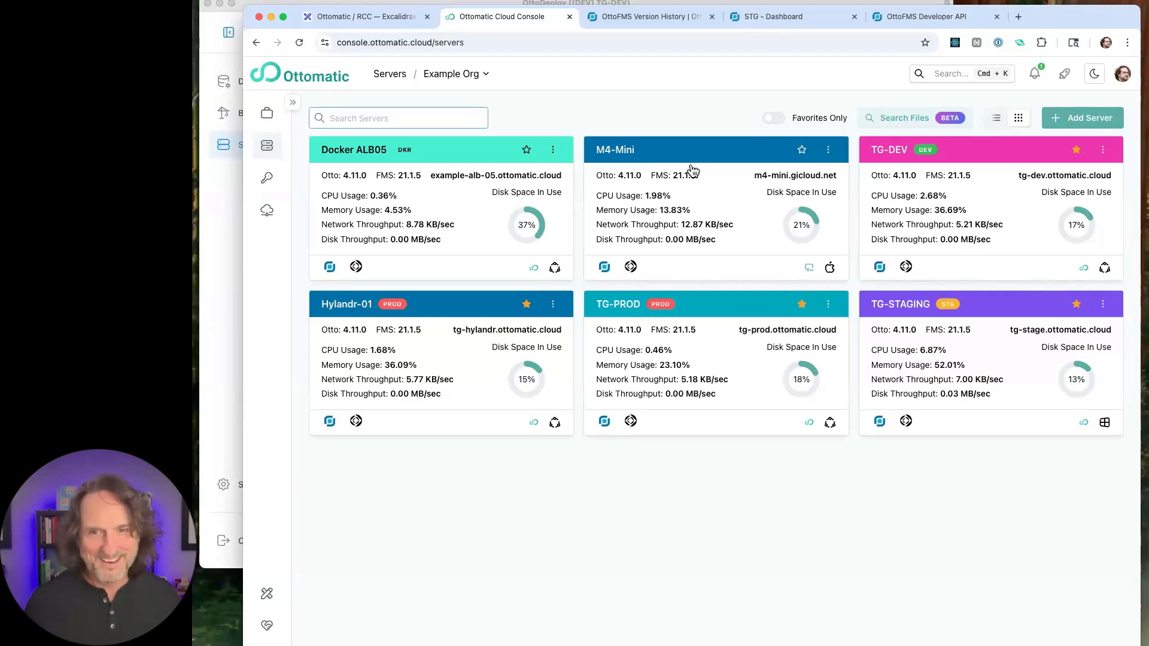
- Search all files of Example Org's servers for "Core"
click(914, 124)
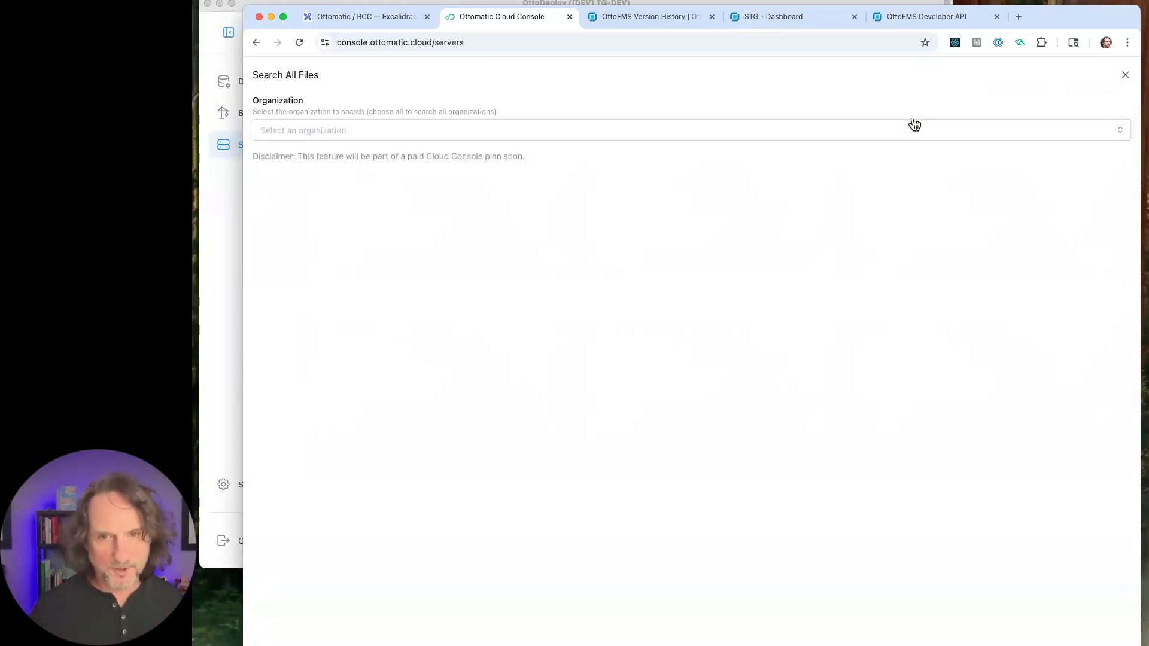
click(448, 140)
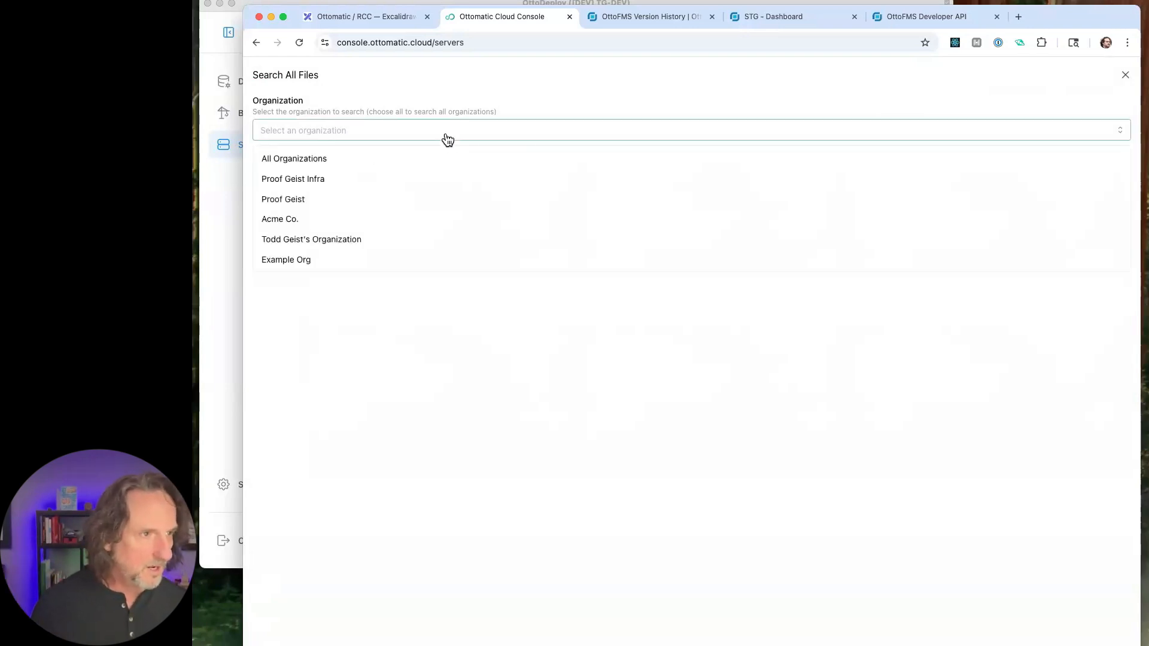
click(306, 261)
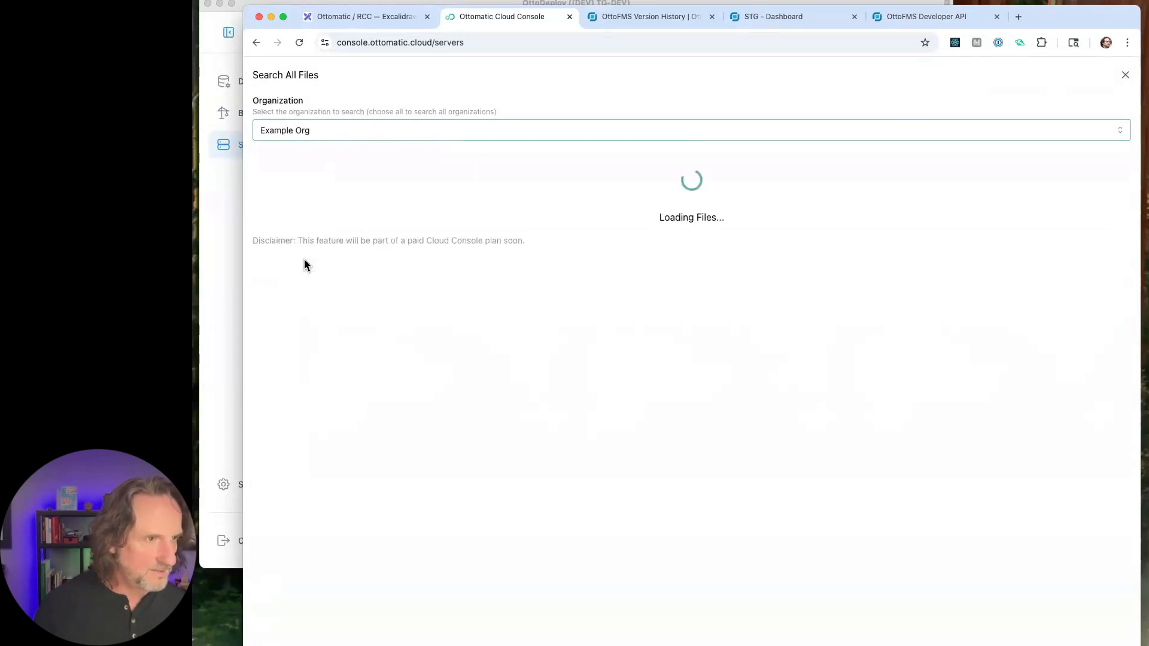
scroll(385, 579, down, 3)
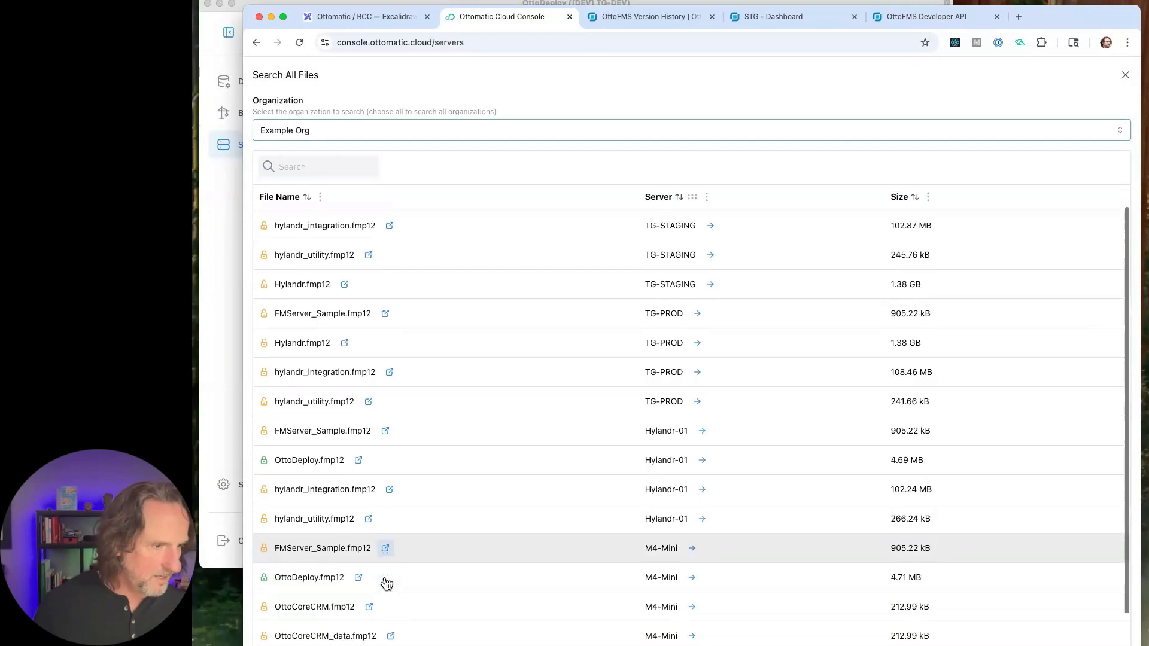
scroll(385, 577, up, 3)
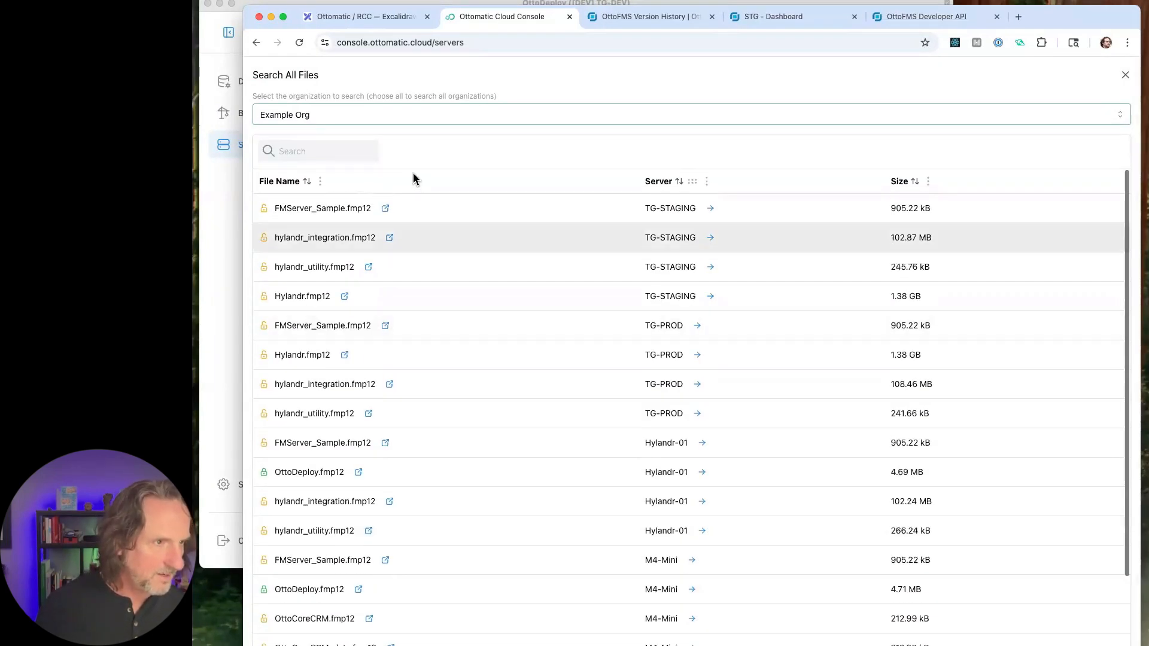
click(345, 154)
text(Core)
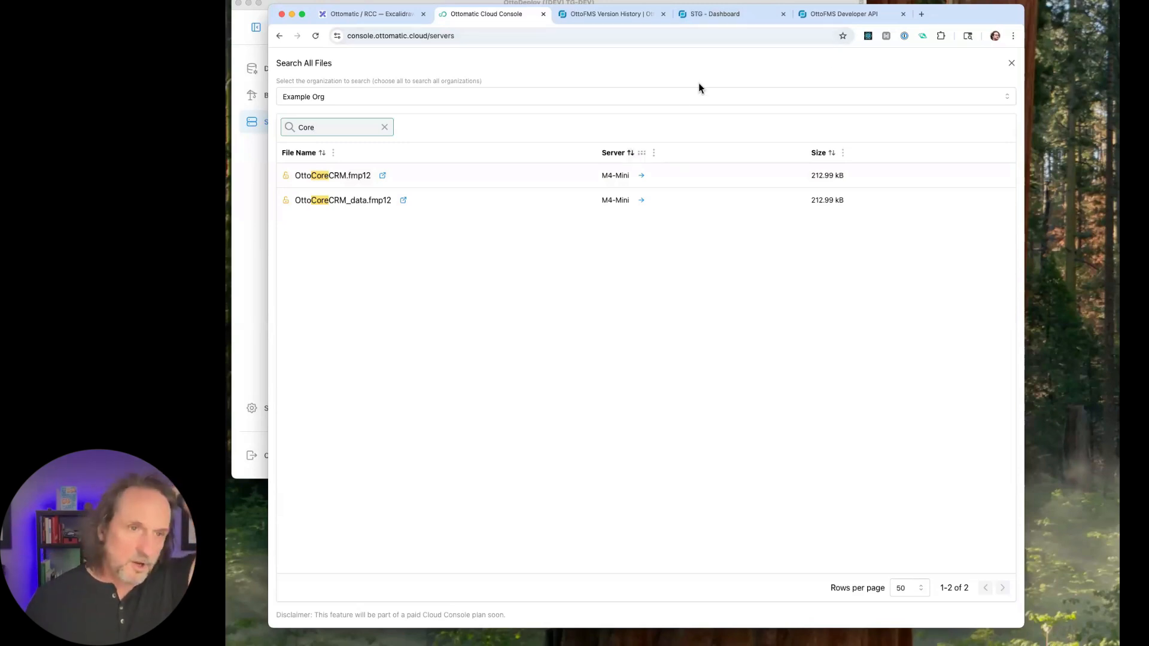
- Open m4-mini.gicloud.net/otto/ in a new browser tab and view the server's data and admin API keys
click(922, 14)
text(m4)
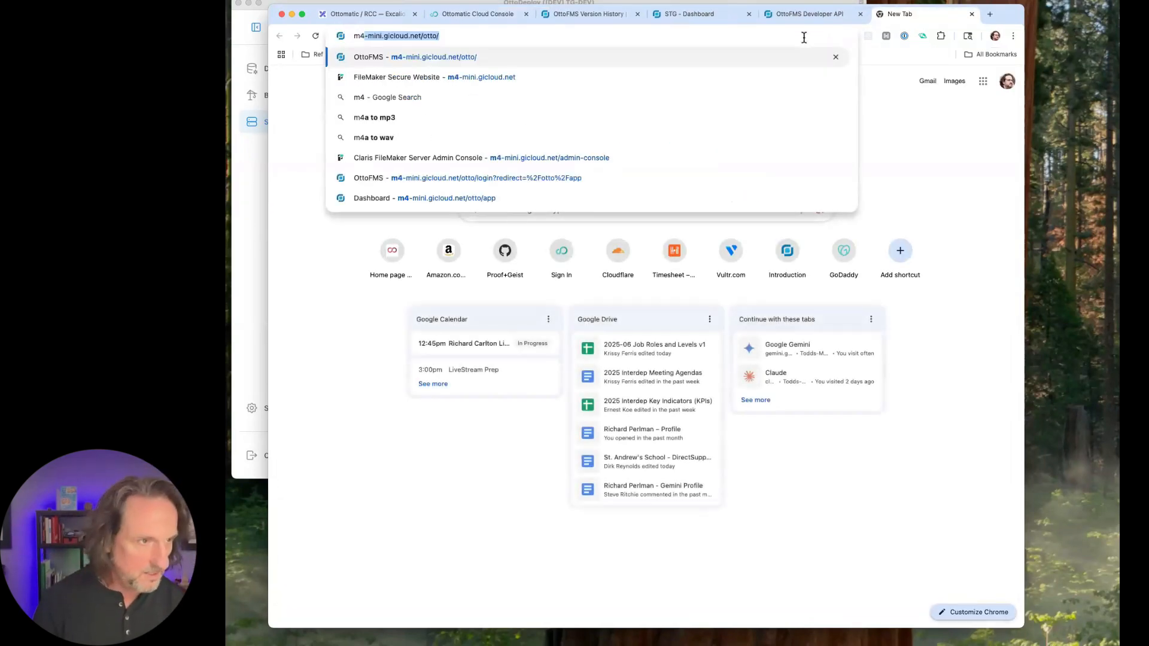
key(Right)
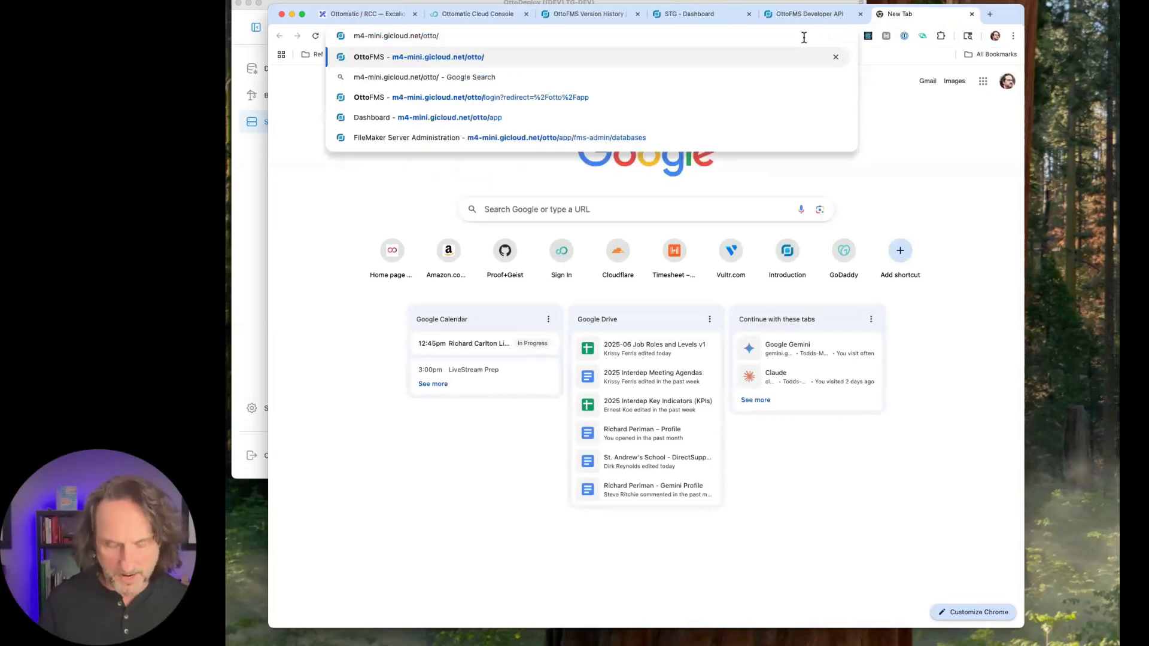
key(Return)
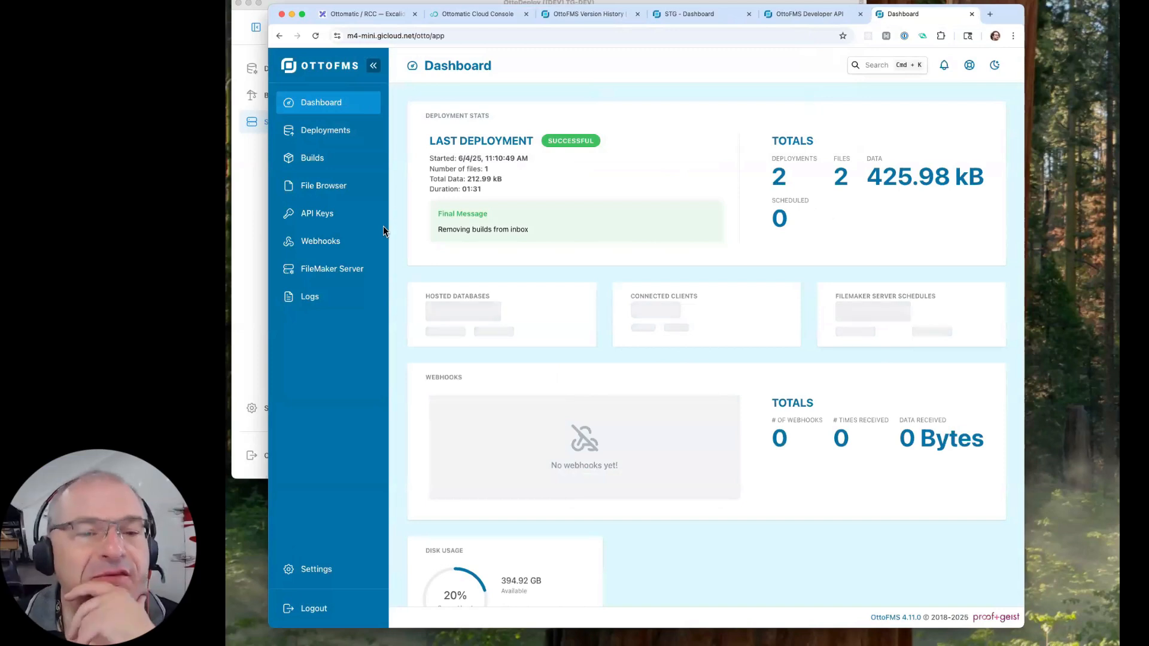
click(340, 216)
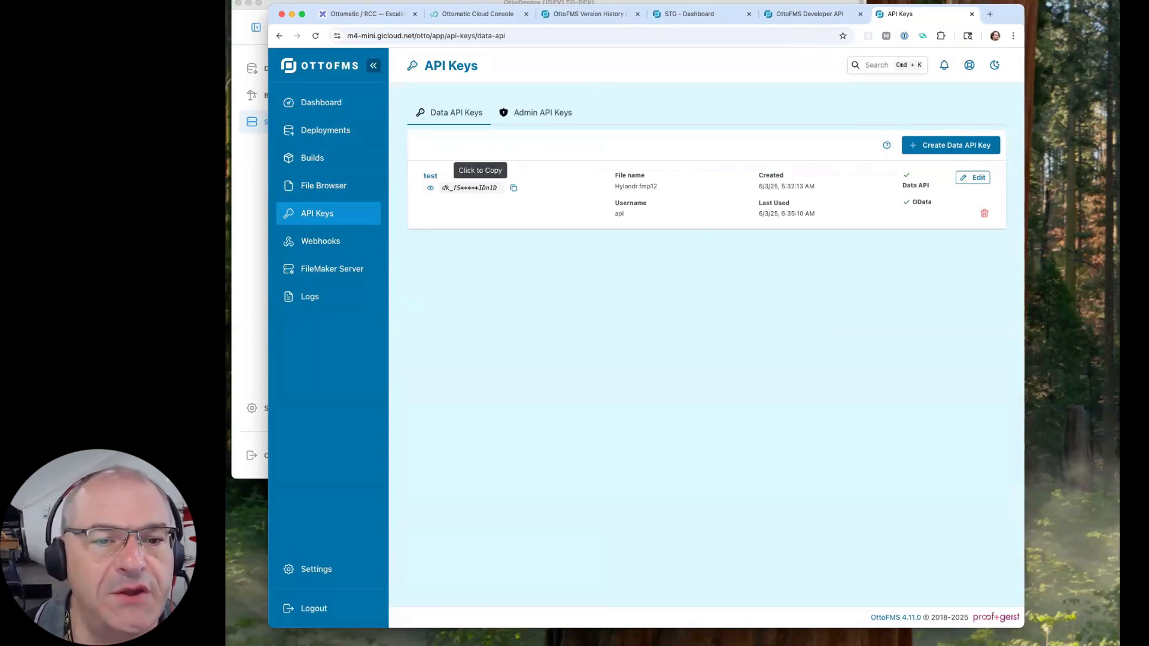
click(561, 114)
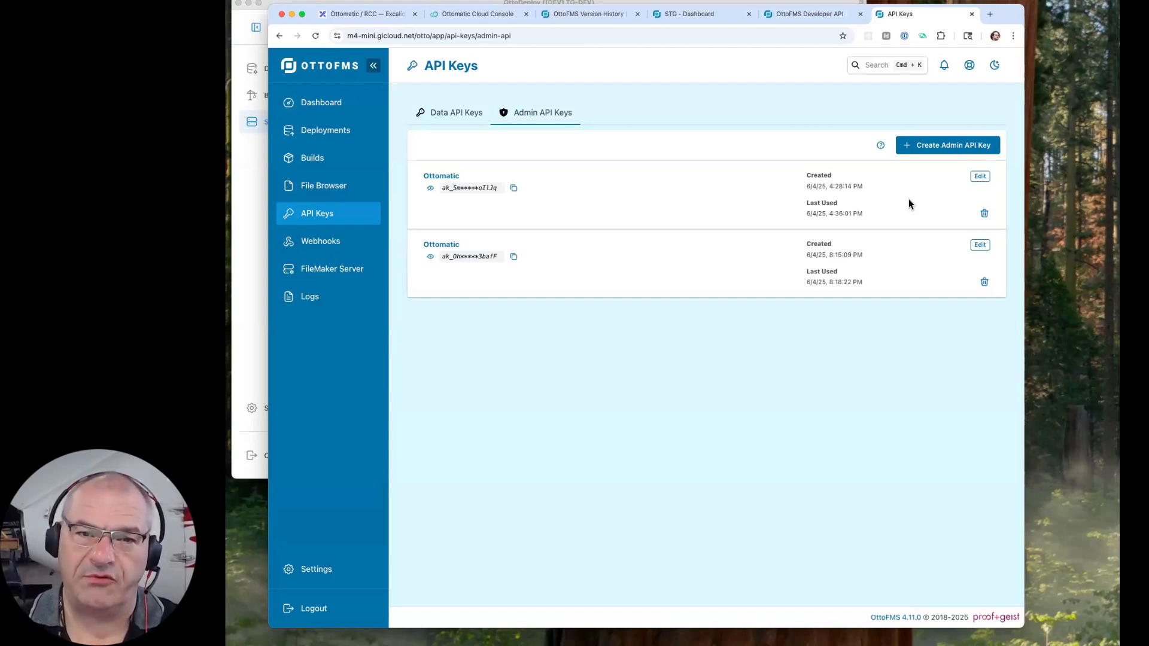
click(809, 24)
click(903, 17)
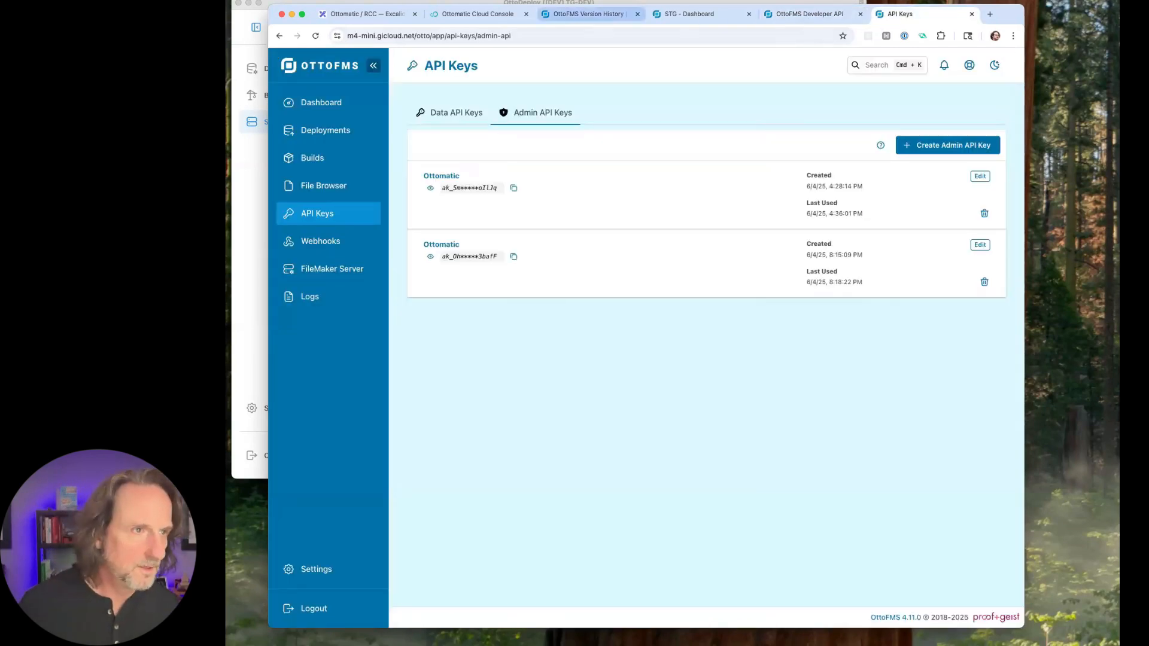
- Return to the Ottomatic Cloud Console and close the all-files search to show Example Org's servers
click(467, 13)
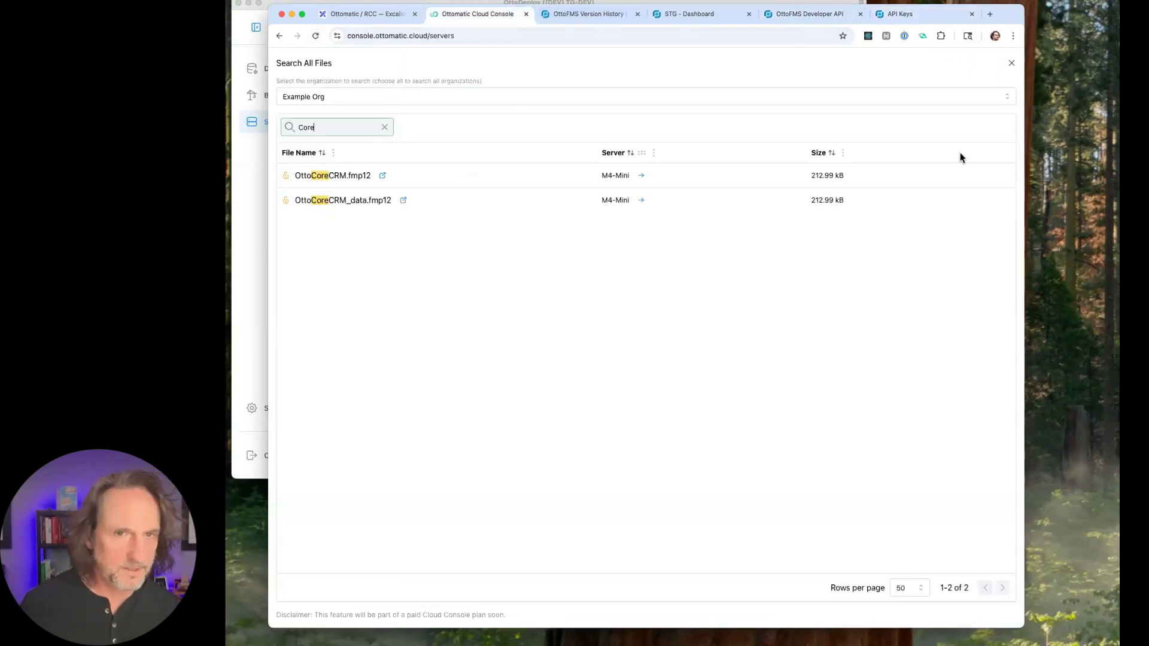
click(1012, 63)
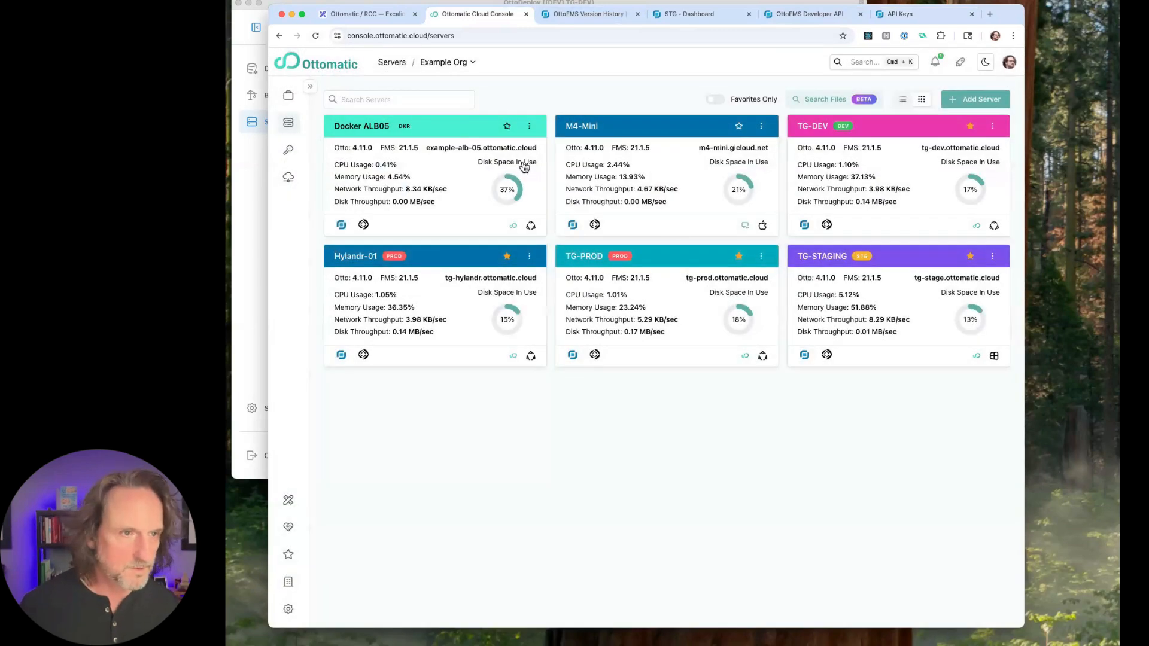
click(308, 87)
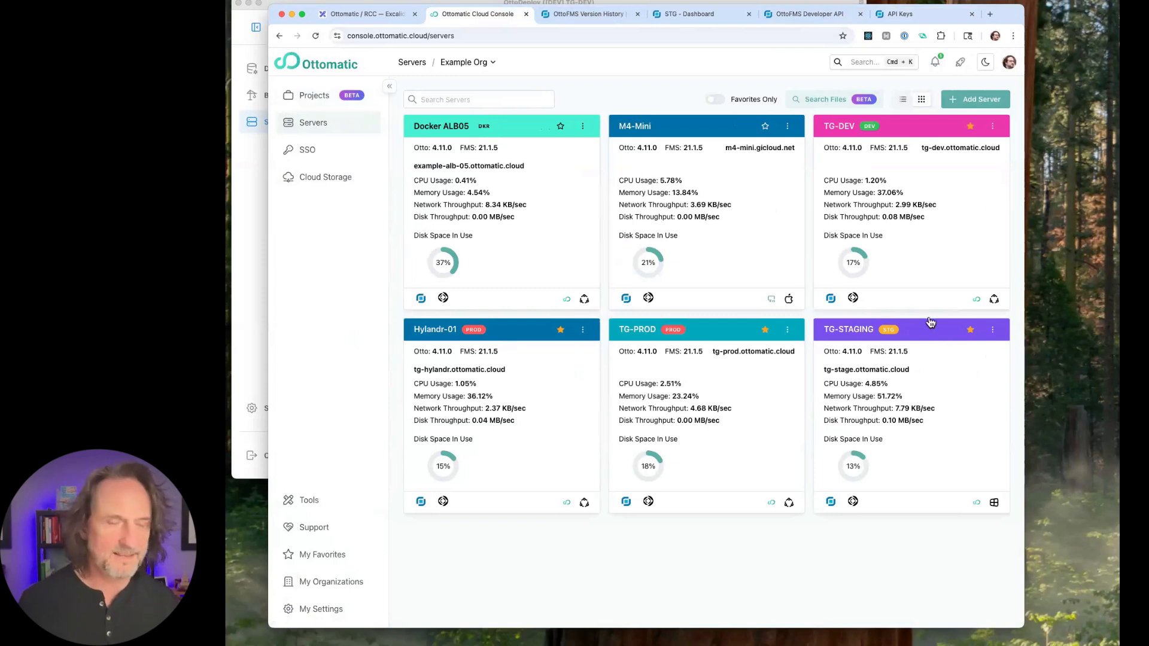
- View the Deploy New and Connect Existing options for adding a server, and go back to the server list
click(977, 98)
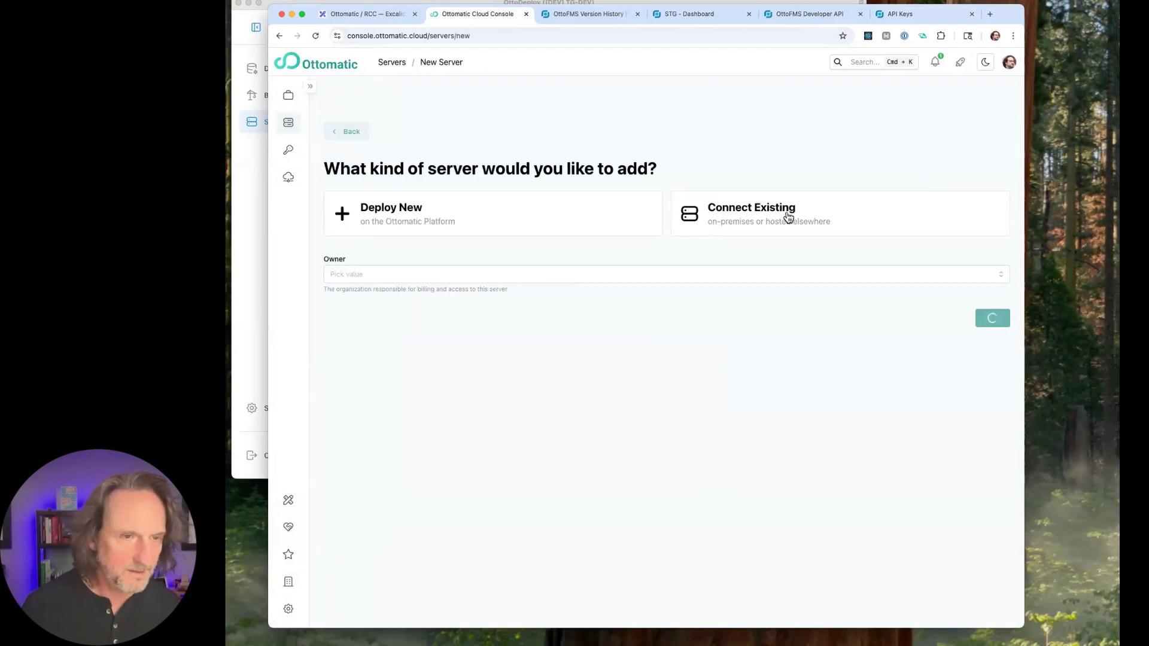
click(541, 225)
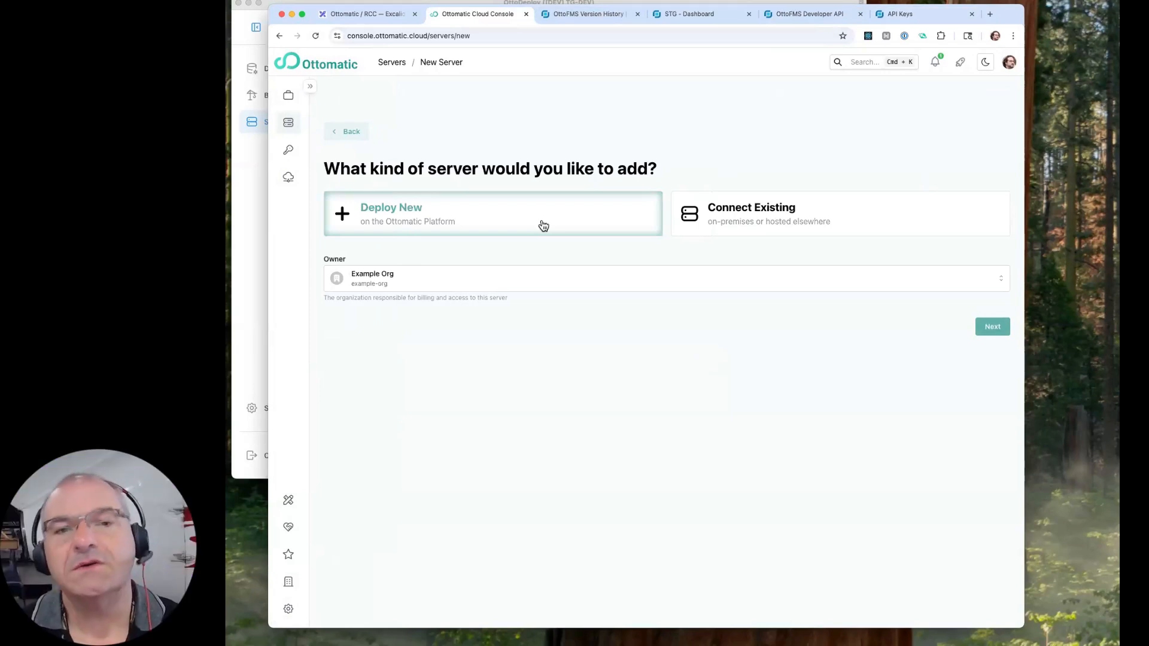
click(350, 133)
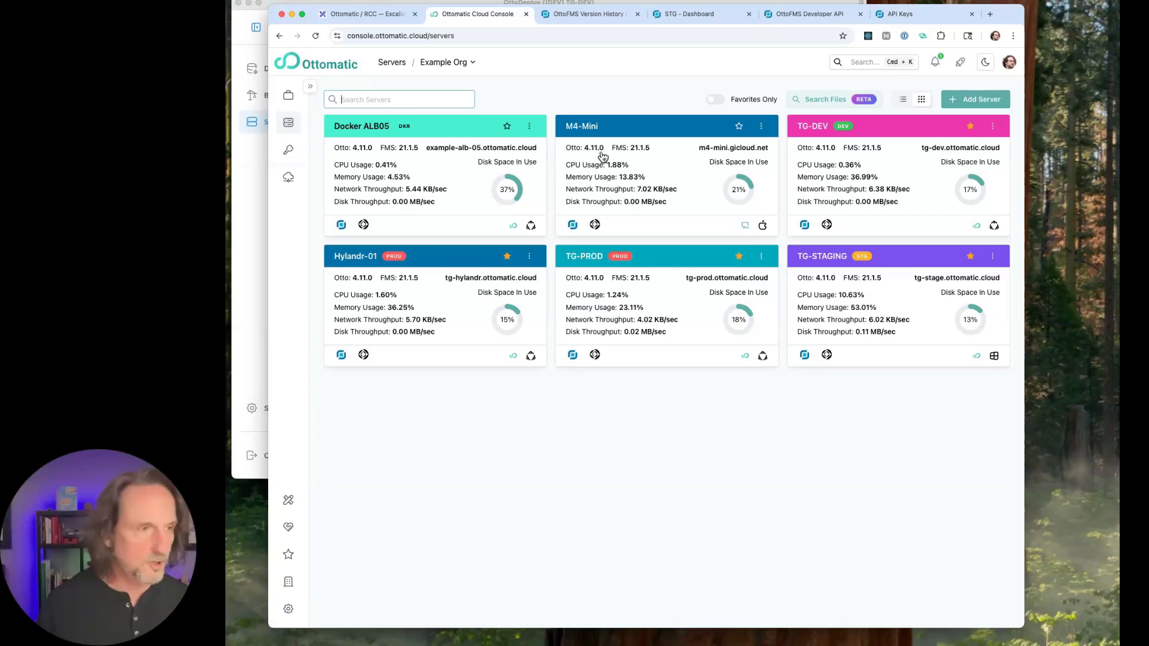
- View Example Org's Single Sign On page and the regions offered for a new cloud storage location, without creating one
click(289, 152)
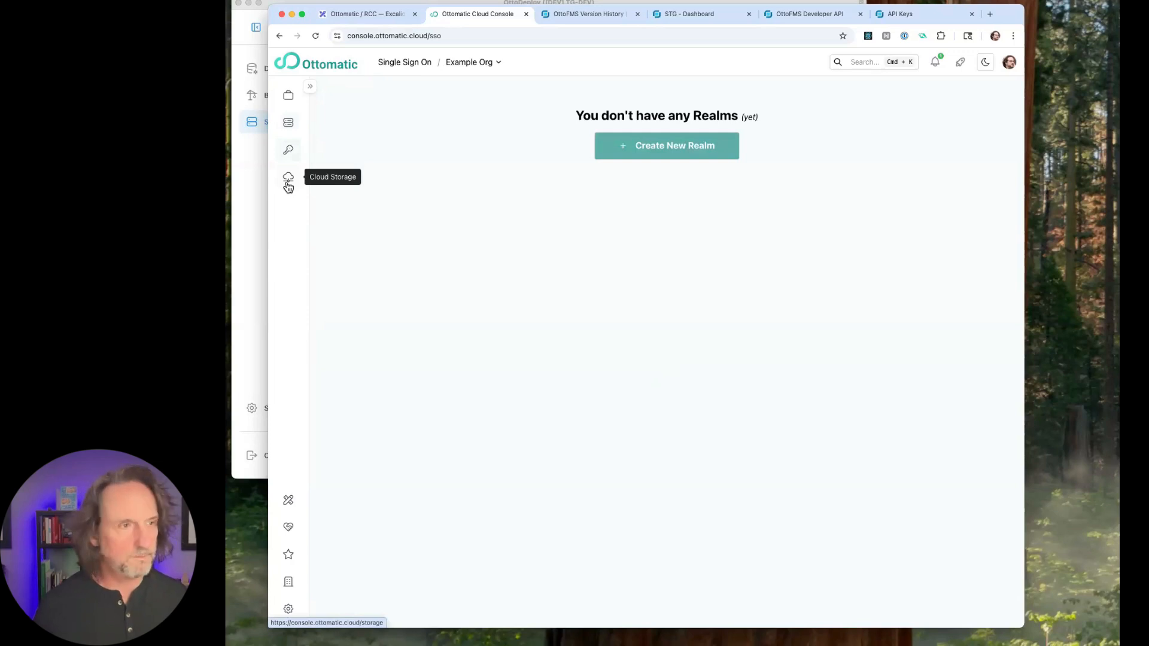
click(287, 185)
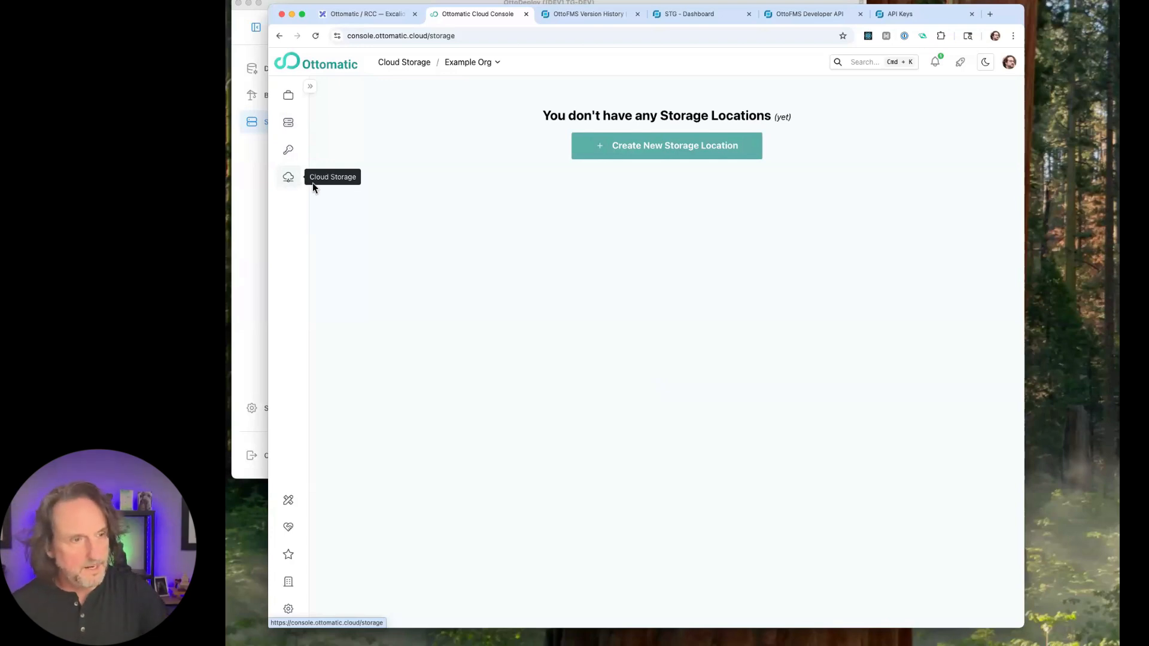
click(645, 154)
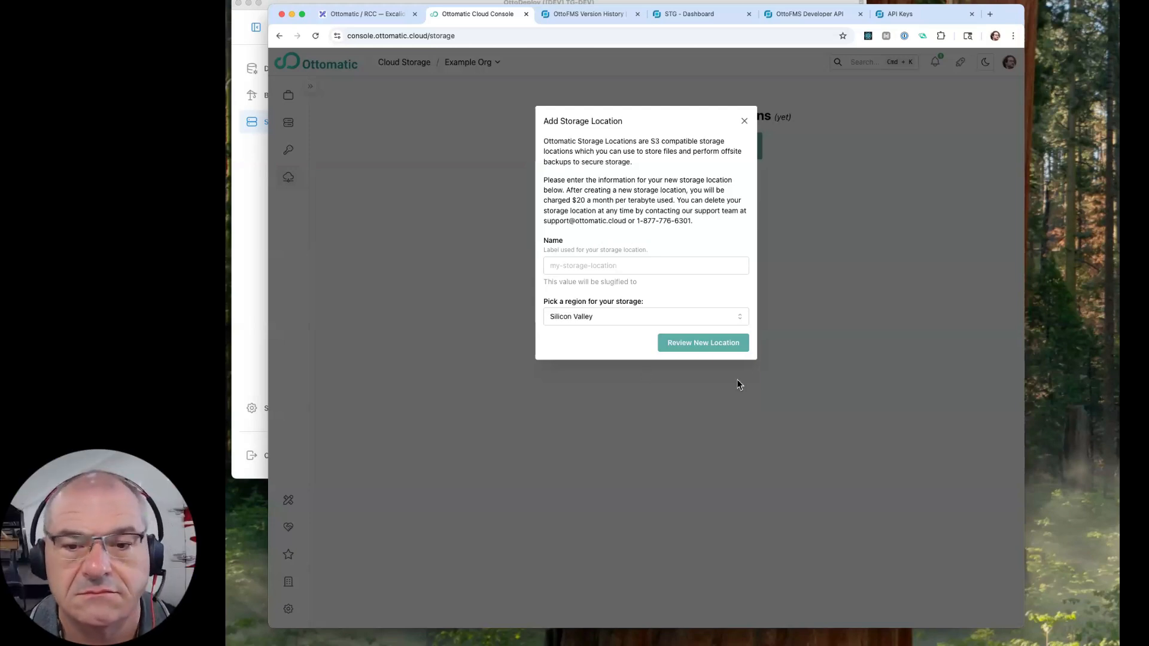
click(730, 317)
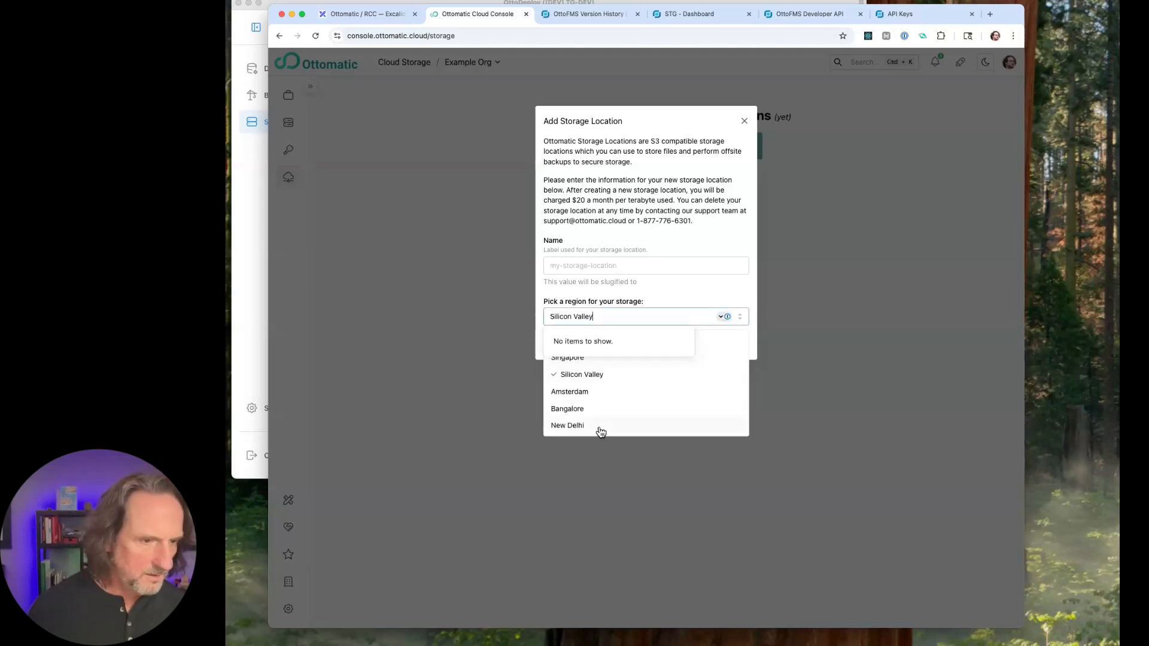
click(710, 290)
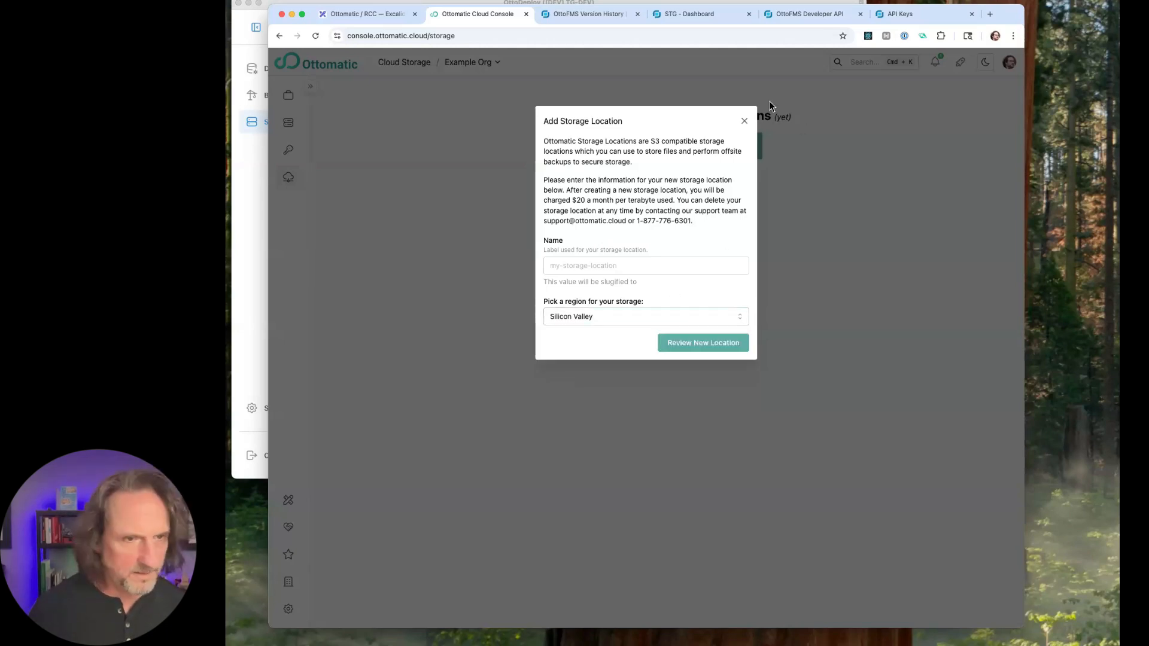
click(744, 121)
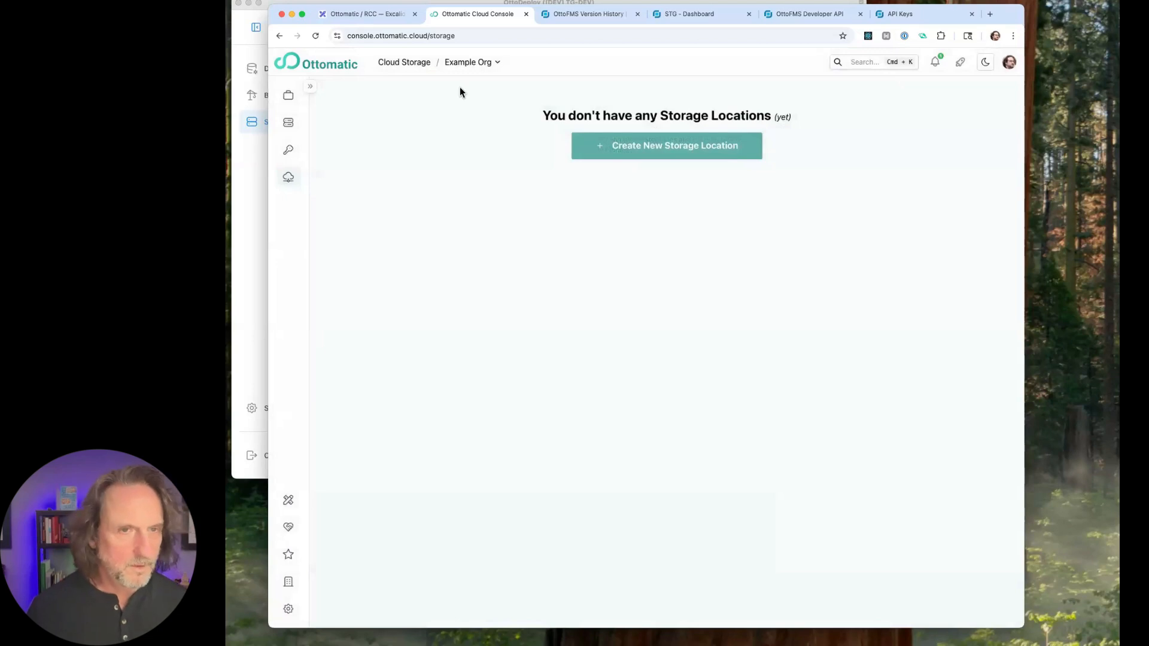
- View Example Org's projects list and open the URL Builder tool
click(290, 97)
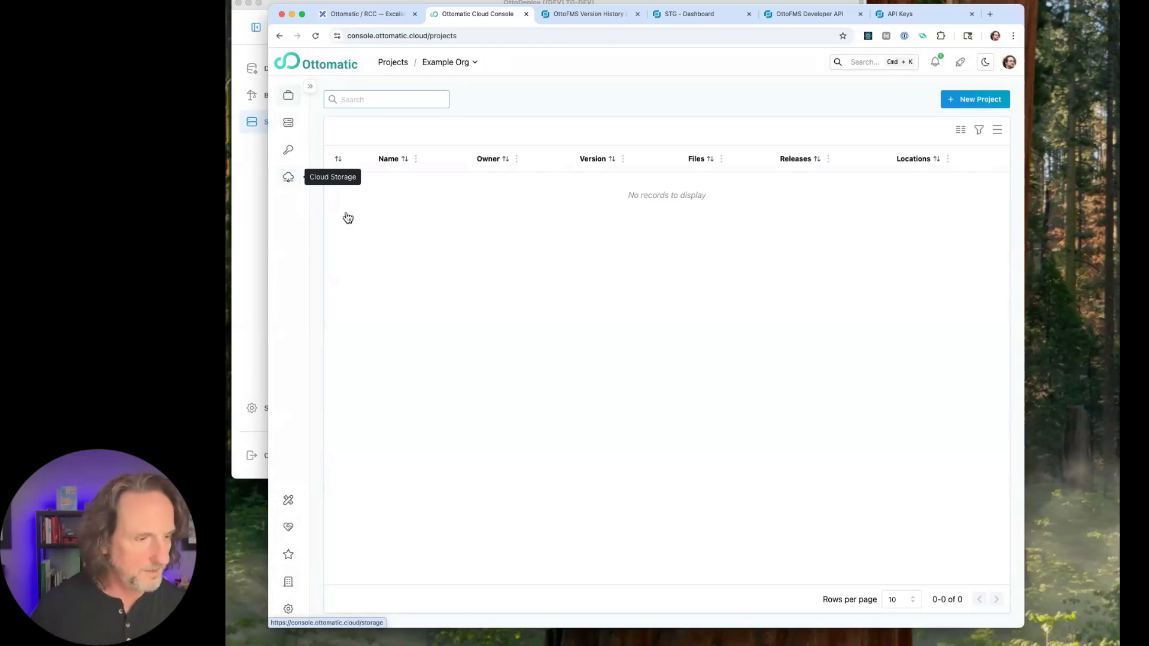
click(450, 337)
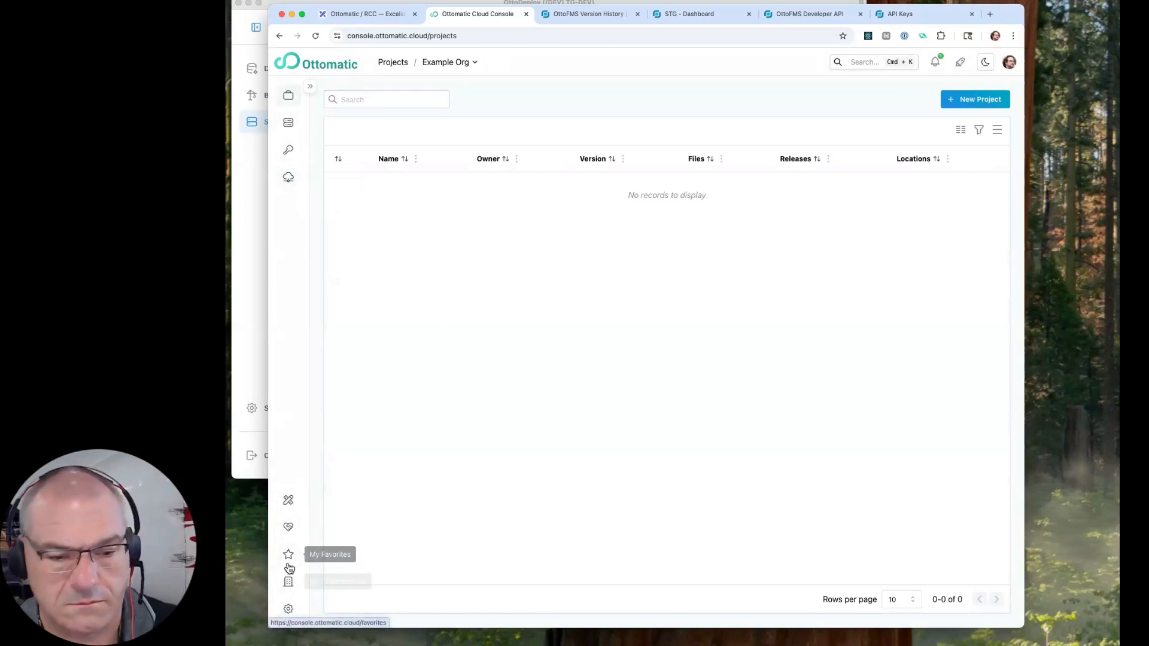
click(291, 508)
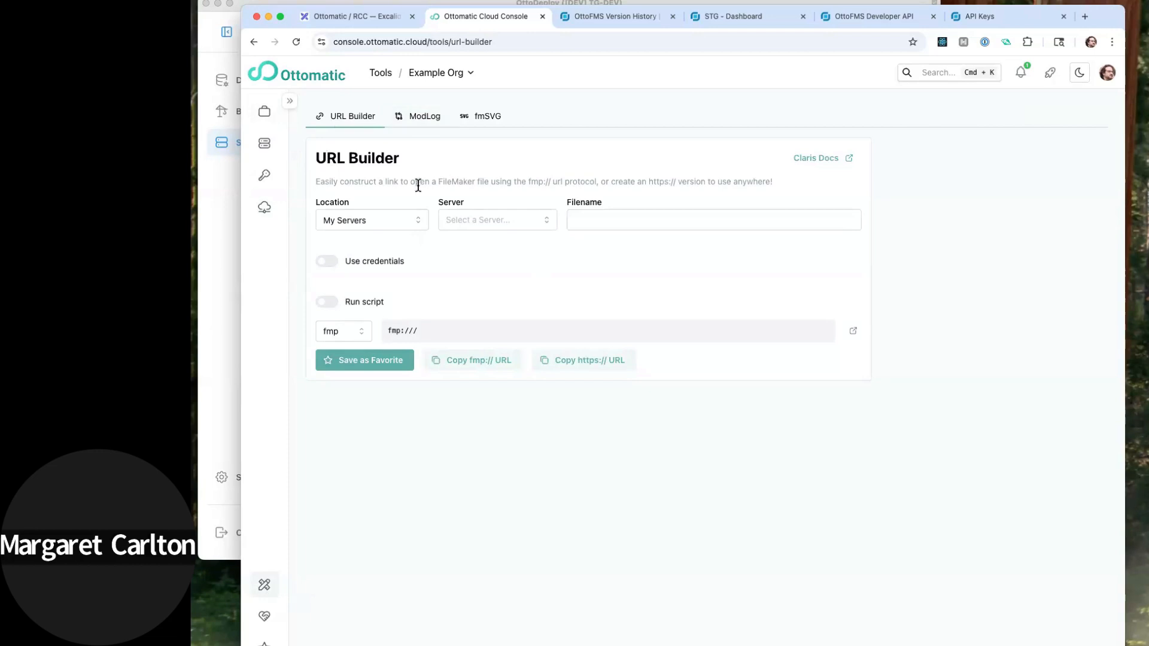
- Build an fmp link to Hylandr.fmp12 on the TG-PROD server from My Servers, with credentials turned off
click(399, 228)
click(502, 222)
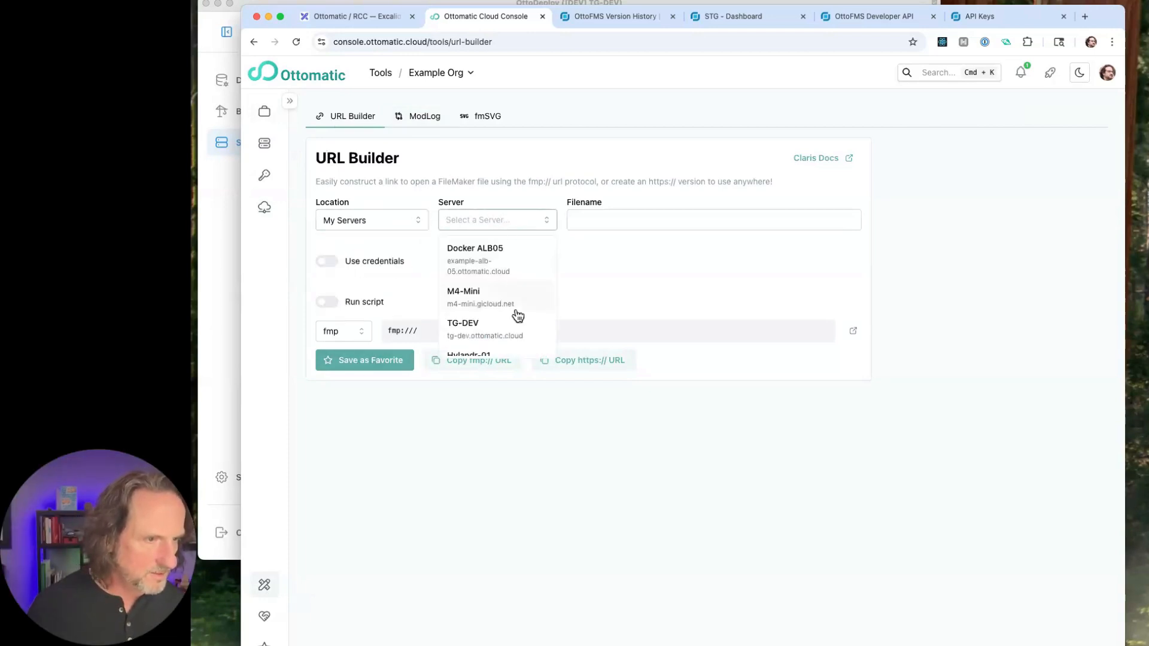
click(502, 324)
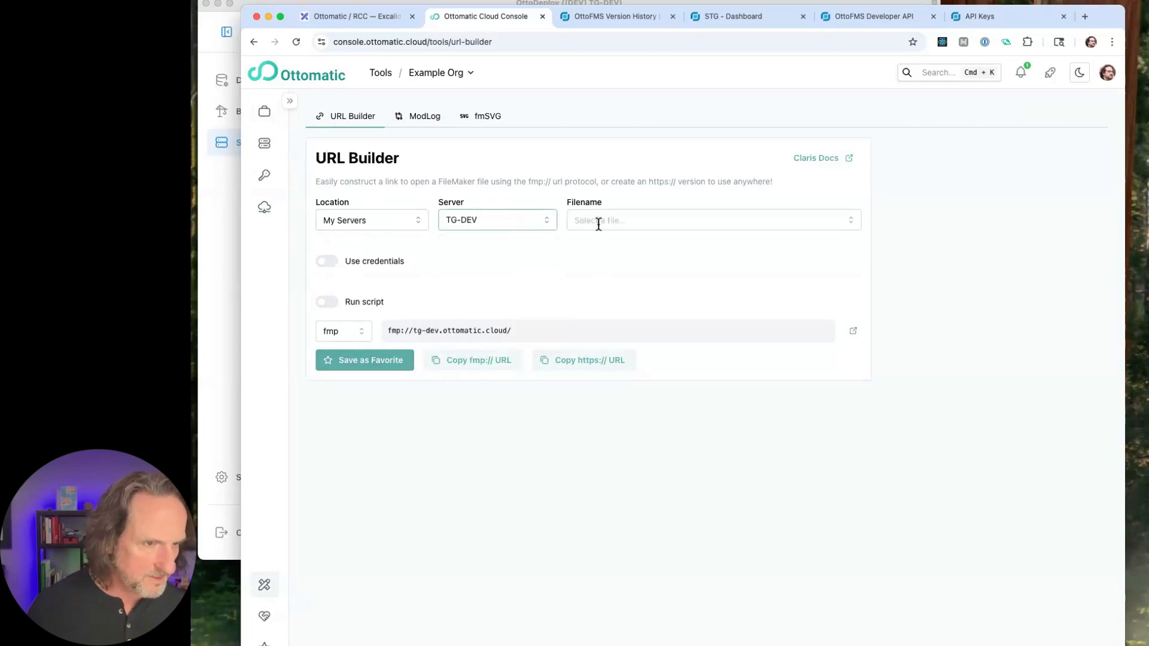
click(537, 223)
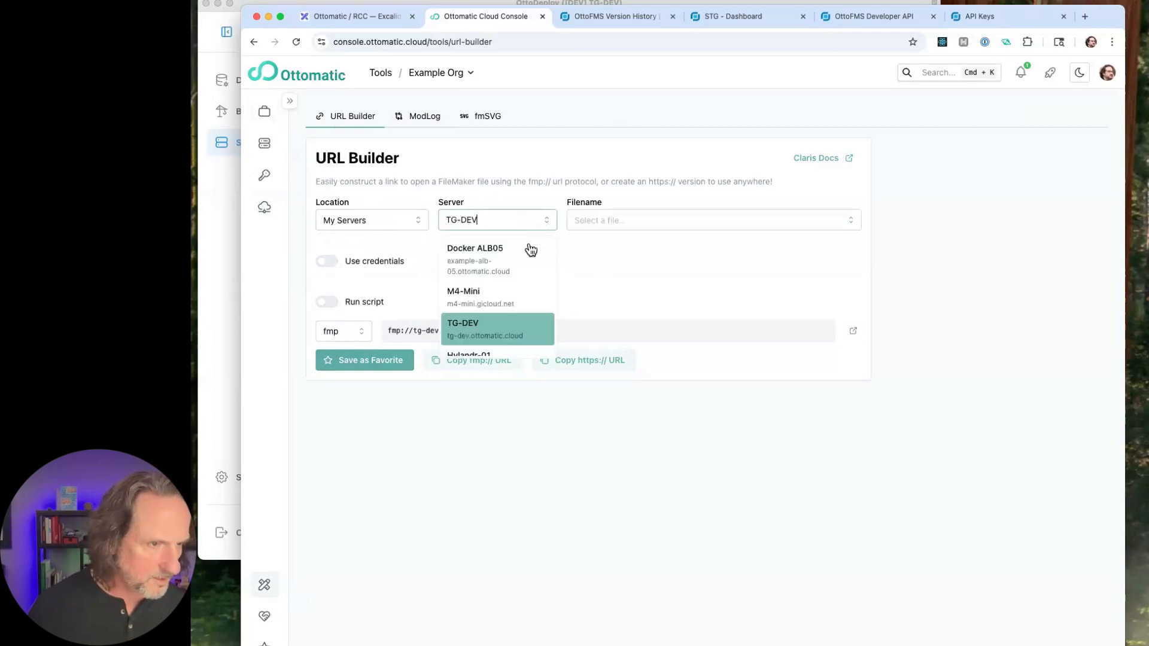
scroll(515, 304, down, 1)
scroll(515, 309, down, 1)
click(495, 320)
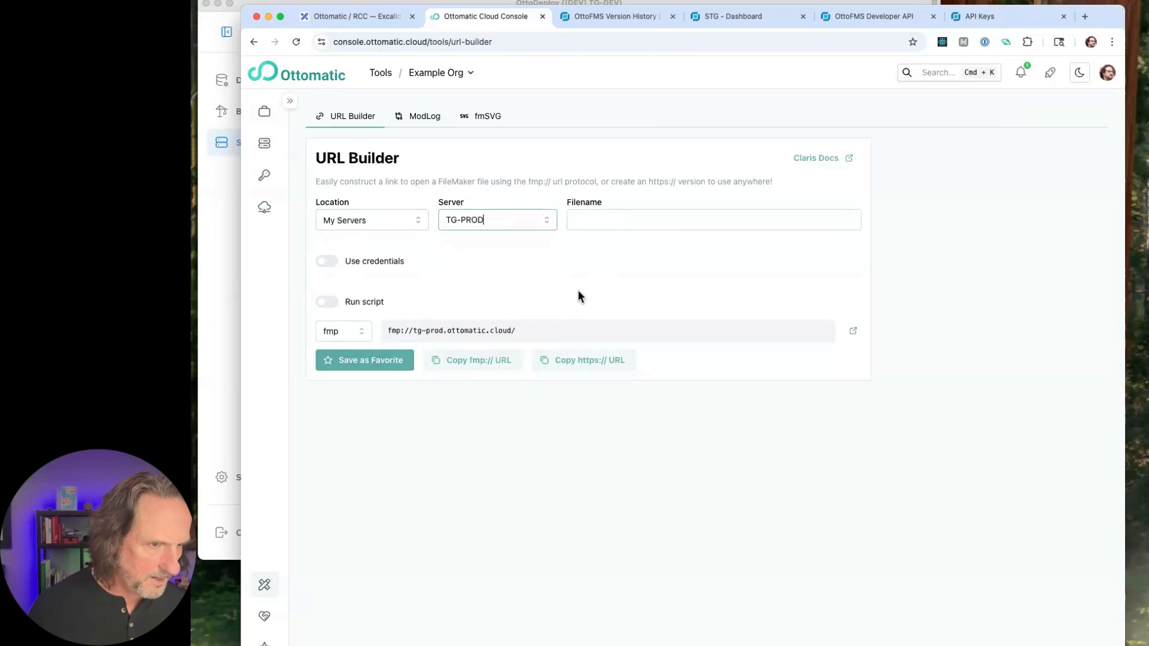
click(613, 221)
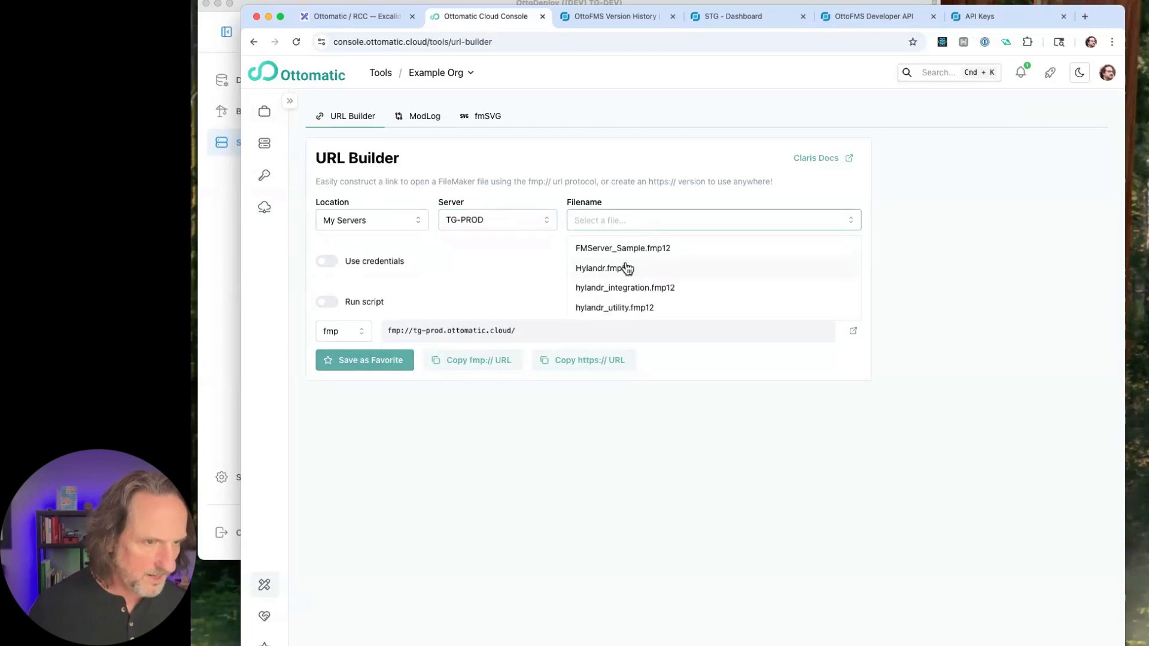
click(623, 267)
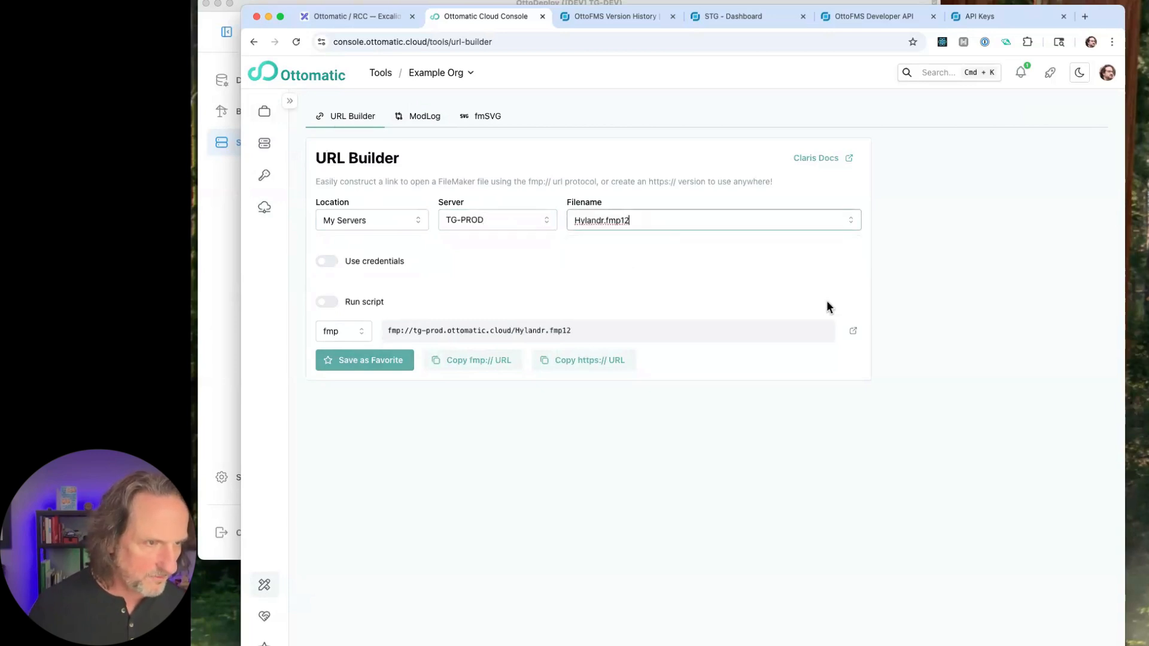
click(327, 261)
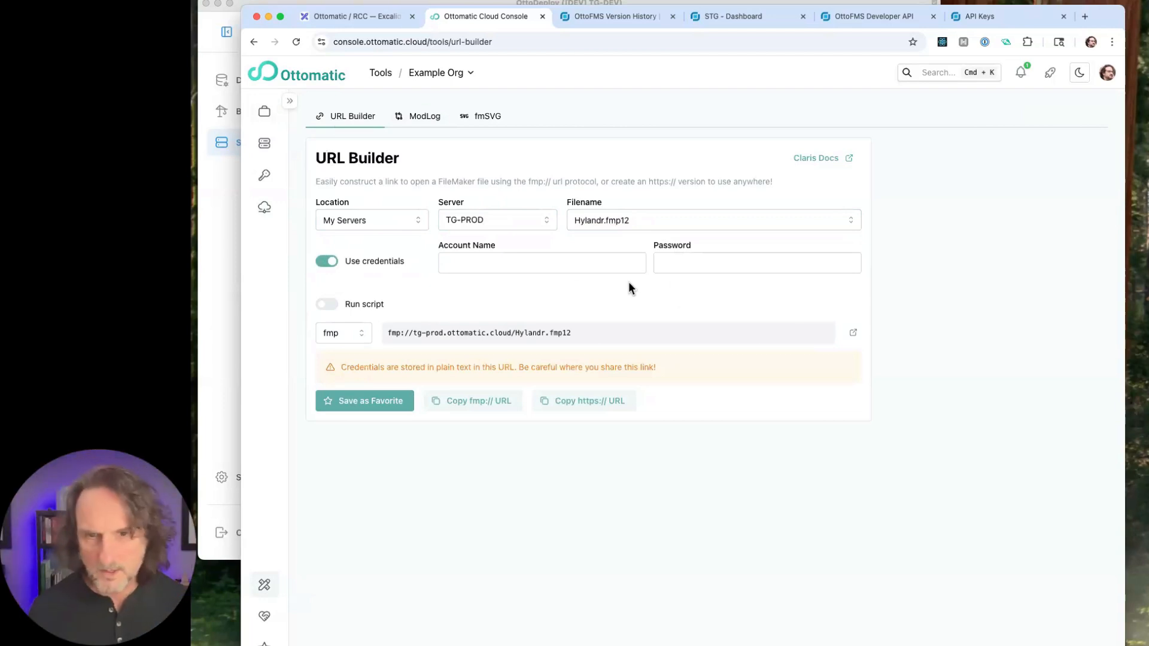
click(327, 262)
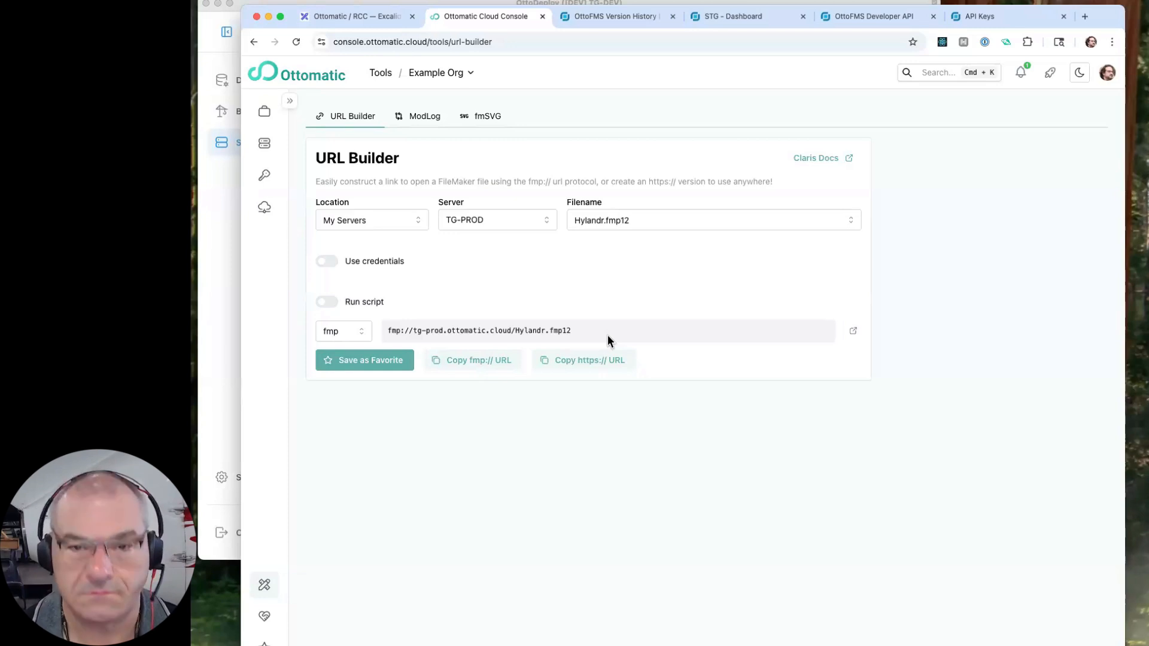
- Save the Hylandr.fmp12 link as a favorite named "Hyalndr" and check it in the favorites list
click(361, 361)
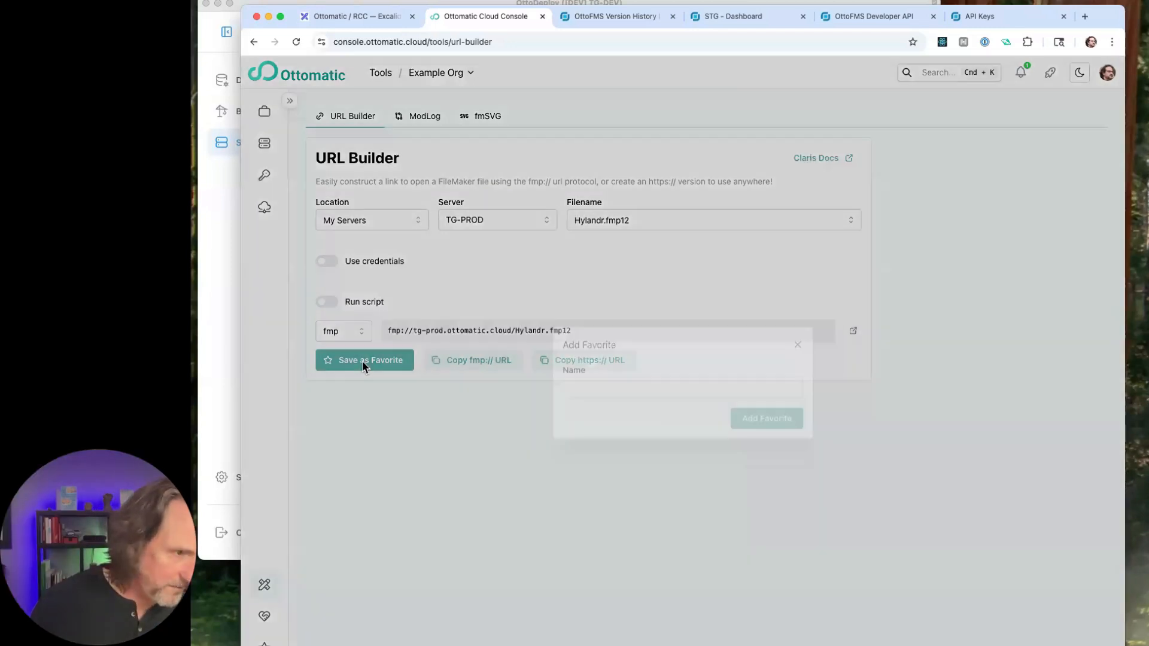
click(617, 403)
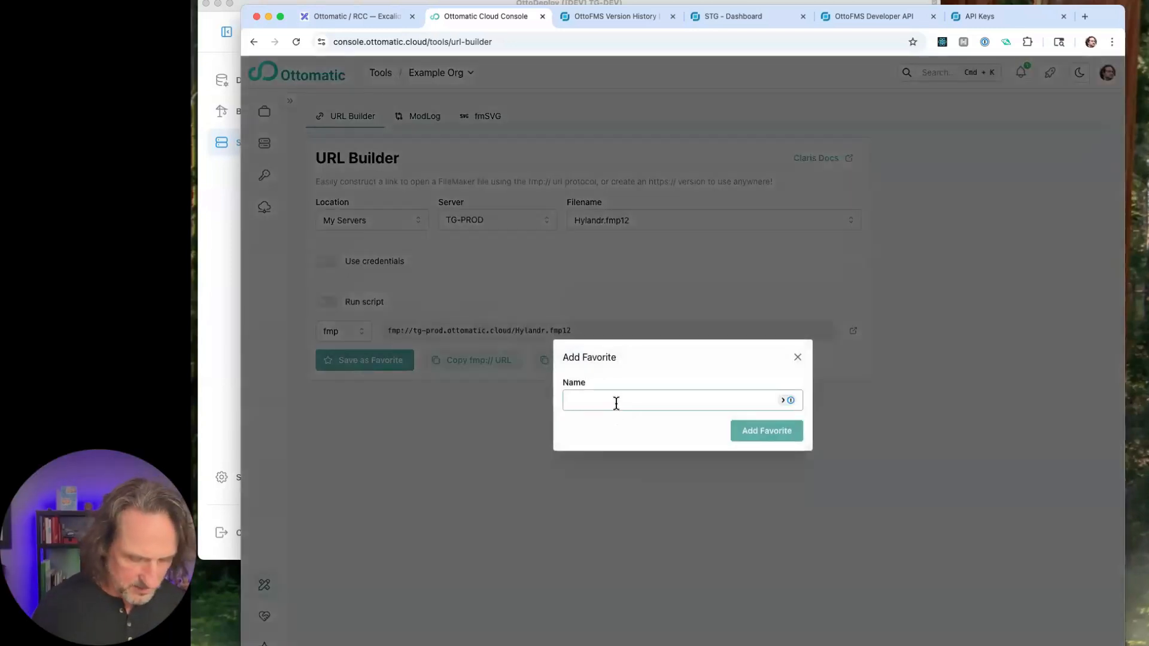
text(Hyalndr)
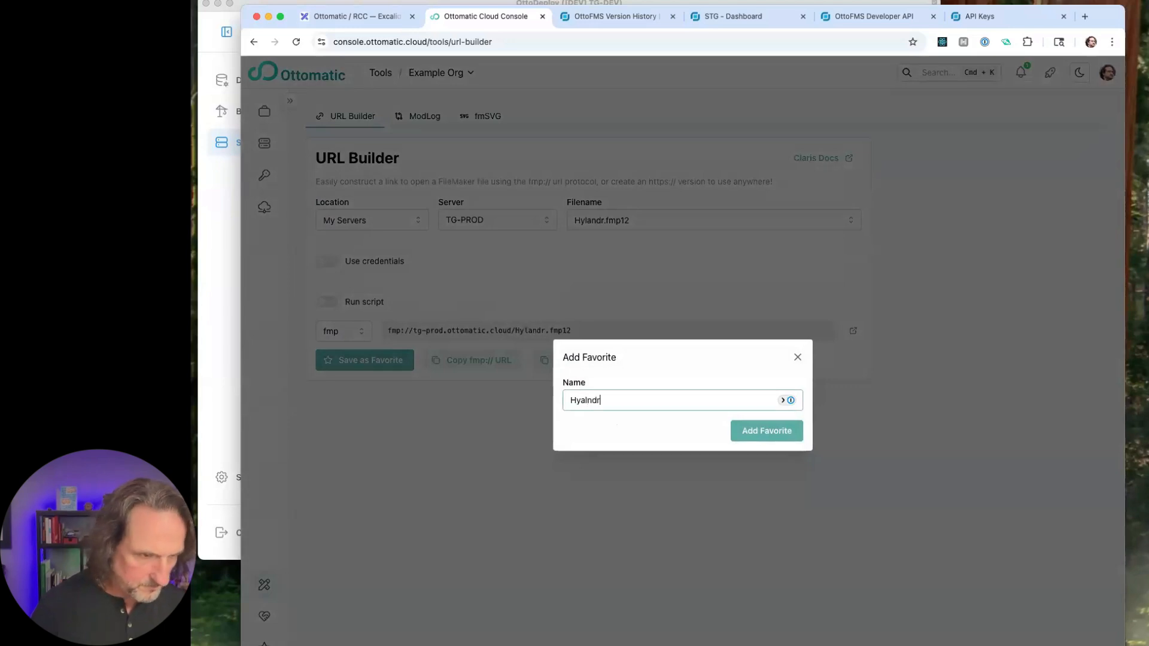
click(771, 431)
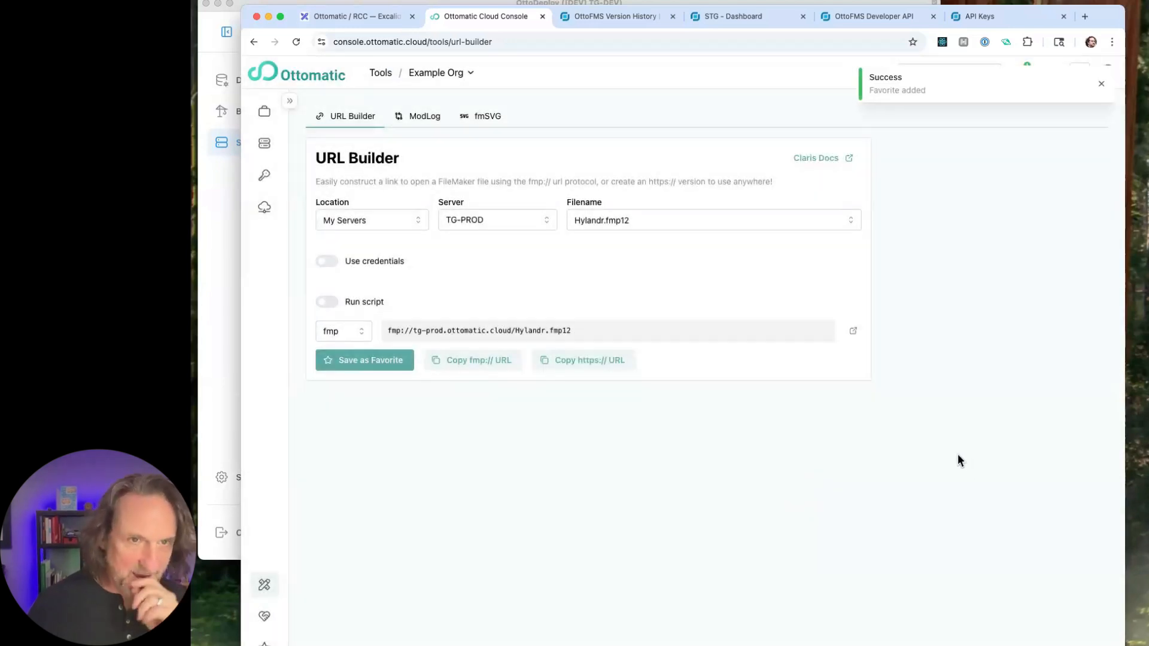
click(1102, 84)
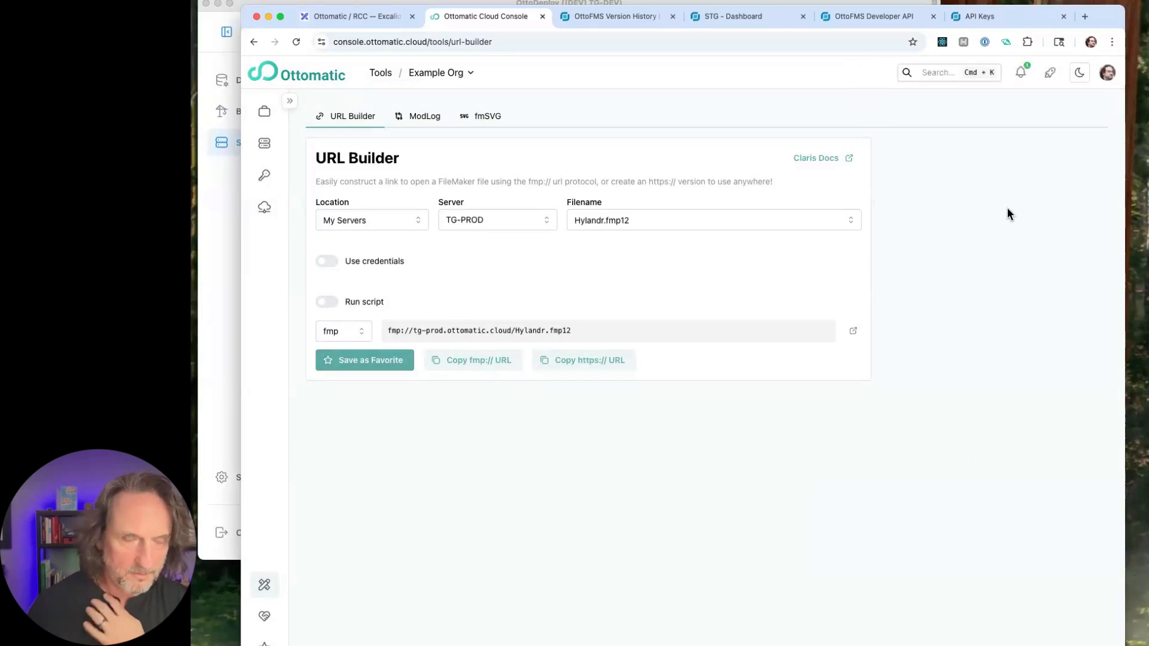
click(1051, 74)
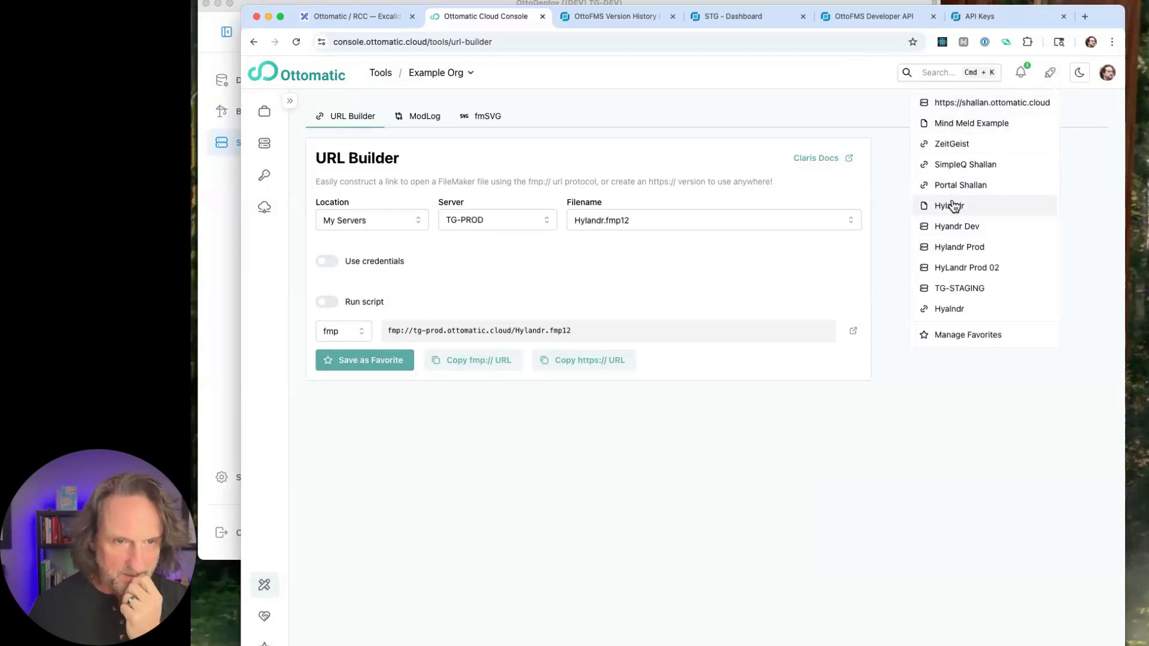
click(796, 84)
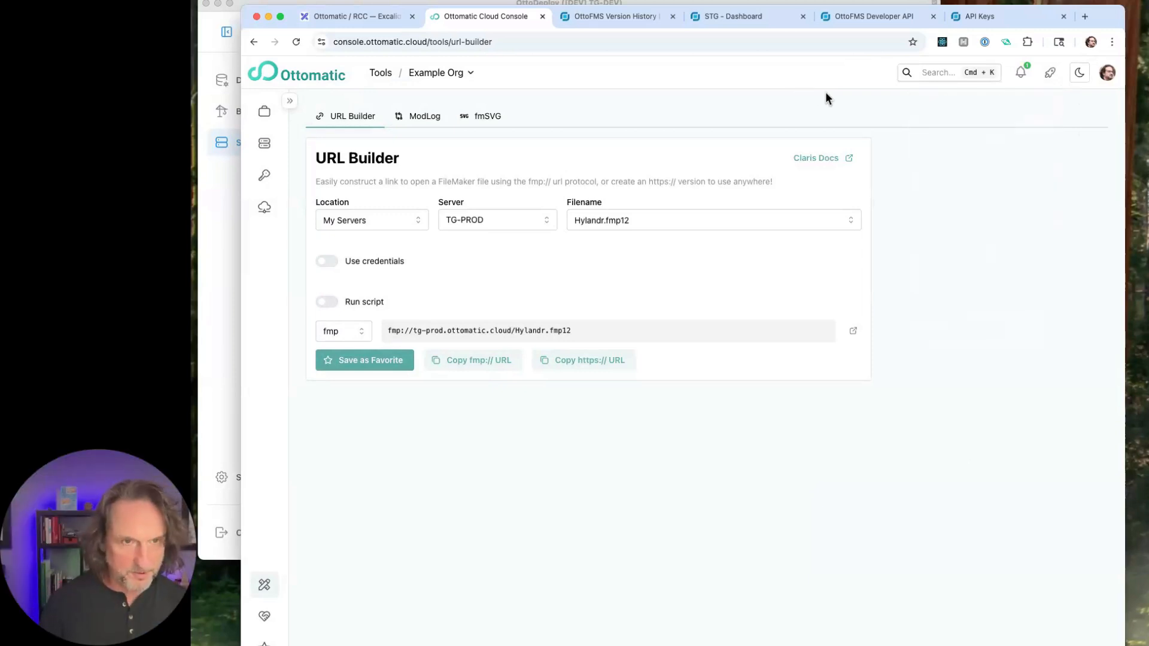
- Search the whole console for "Hyla", highlight the Hyalndr link favorite, and clear the search
click(933, 72)
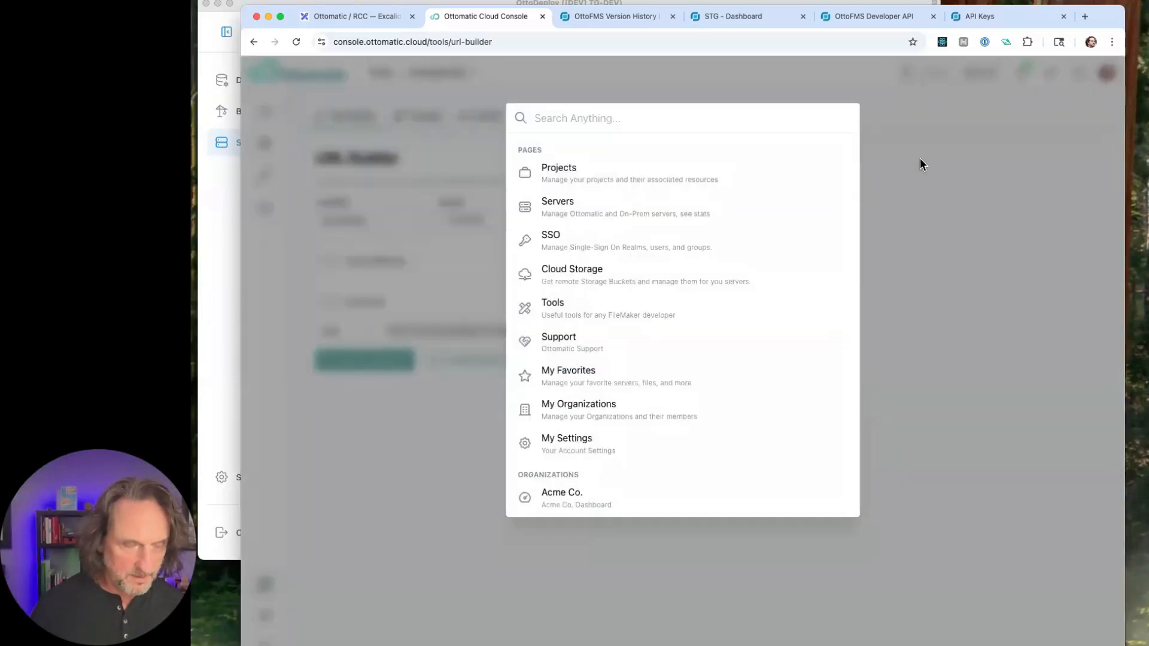
click(903, 170)
key(super+k)
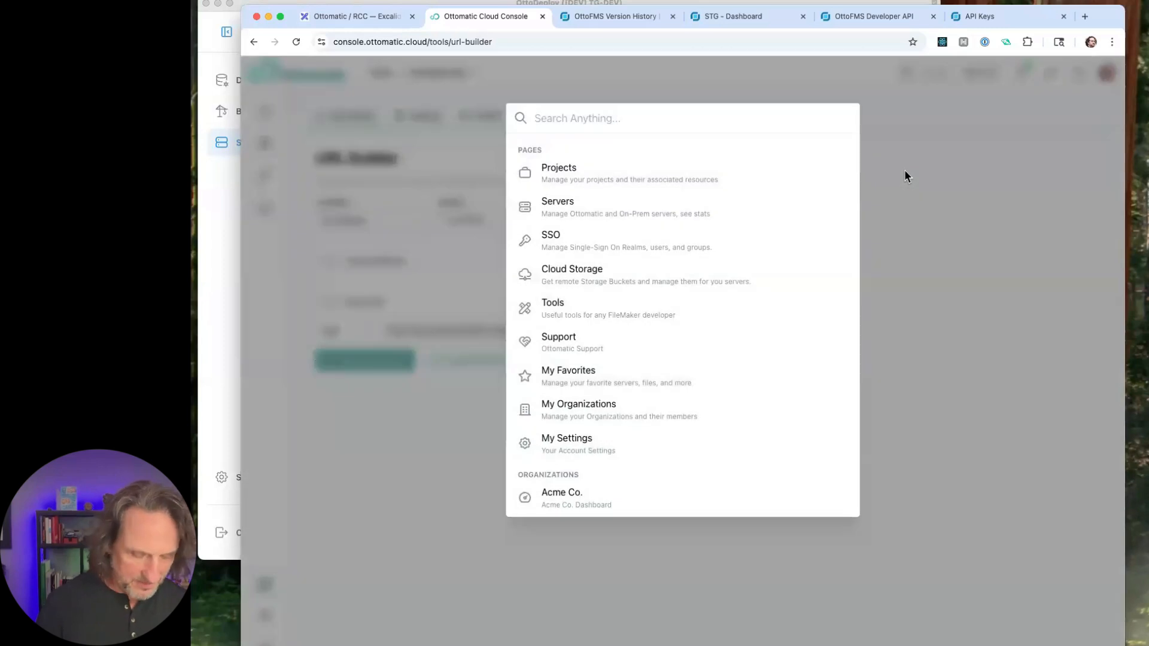
text(Hyla)
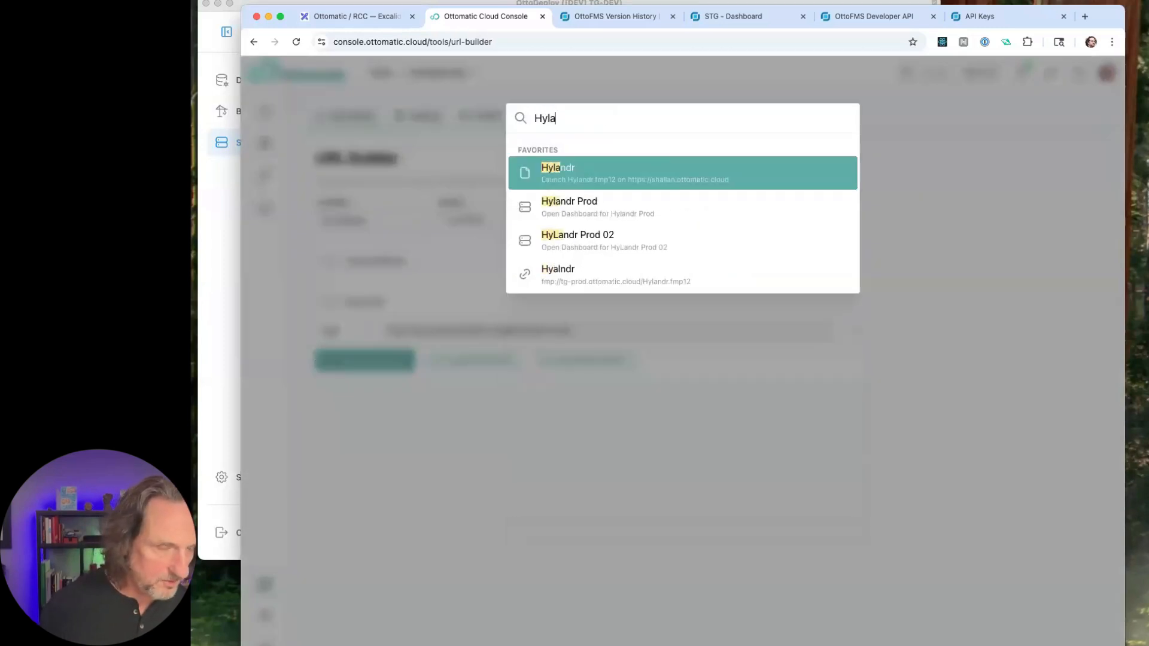
key(Down)
key(Down)
key(Down)
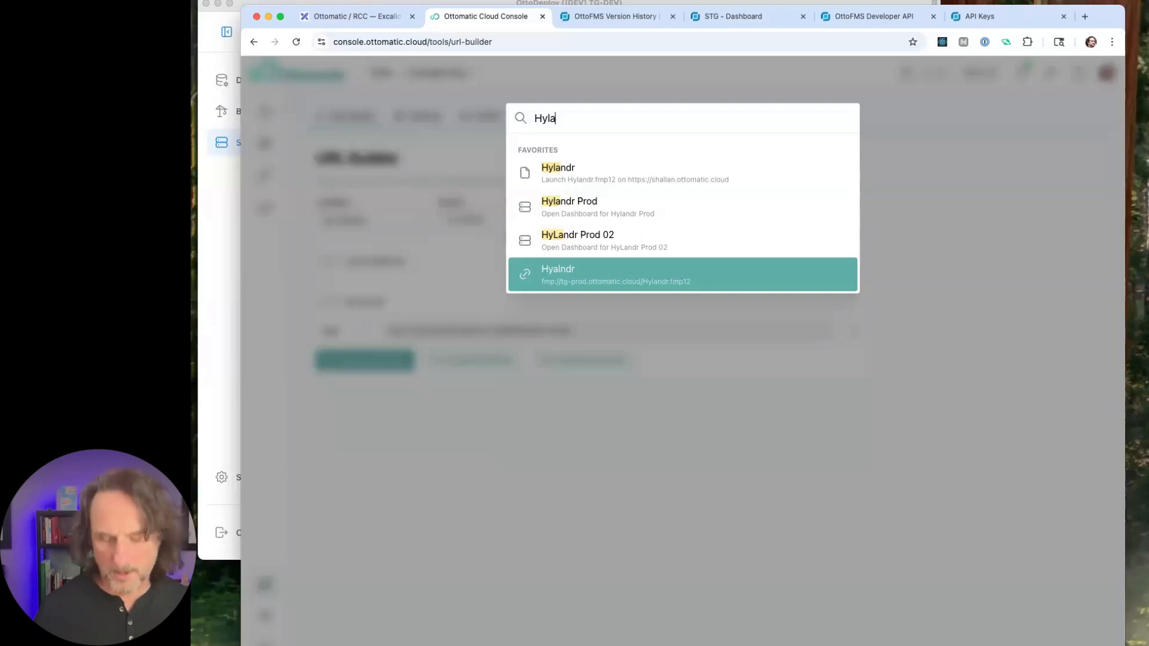
key(BackSpace)
key(BackSpace)
key(BackSpace)
key(BackSpace)
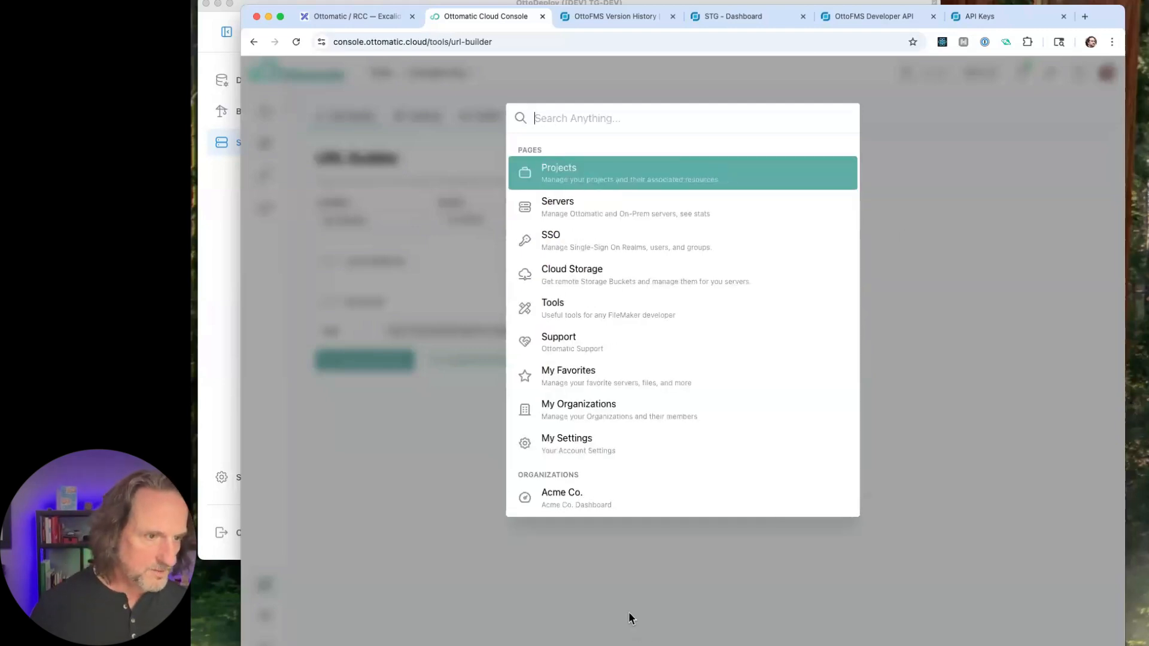
- Close the global search and copy the Hylandr.fmp12 link as an https URL
click(629, 612)
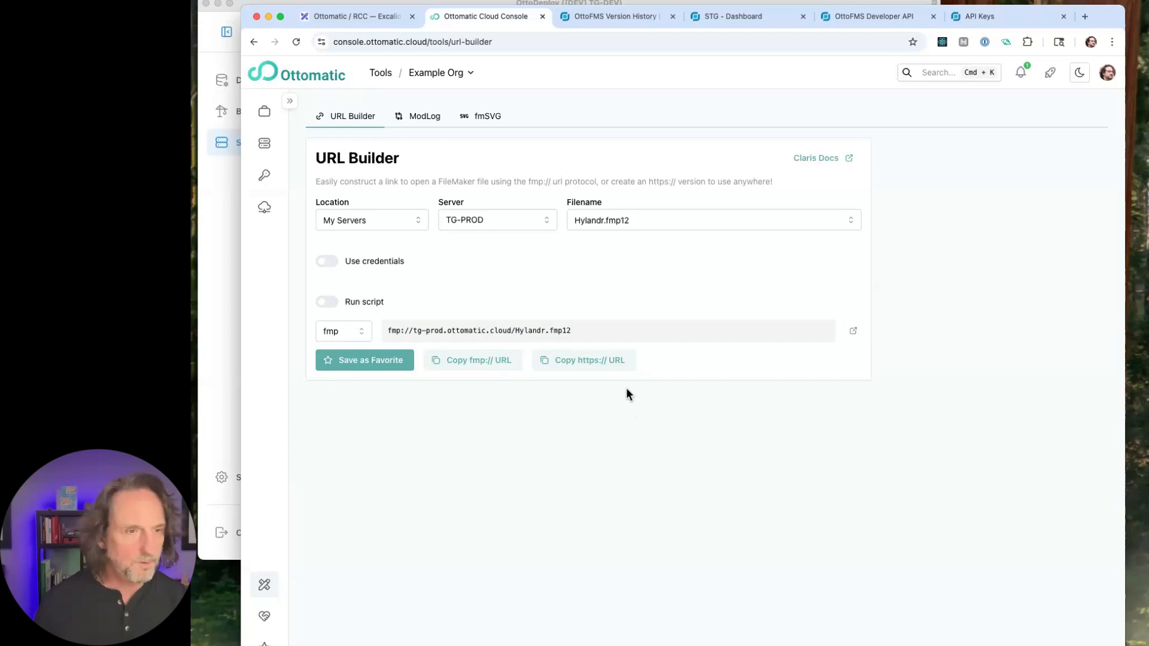
click(596, 365)
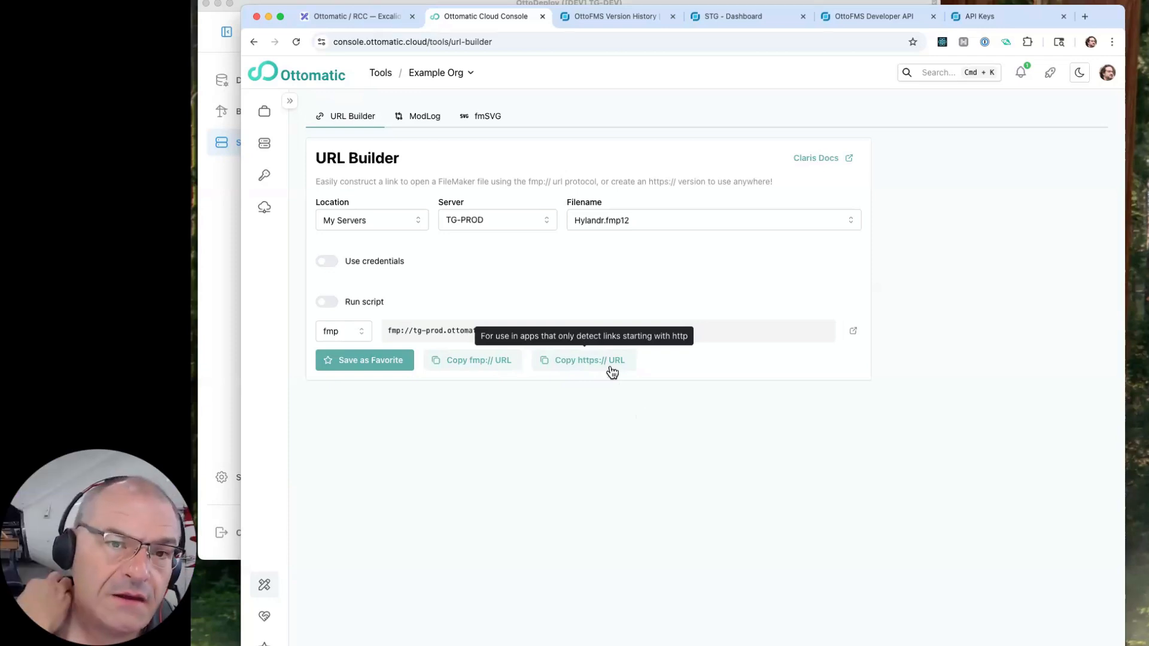
- Visit the projects list, expand the sidebar labels, and open Example Org's servers list
click(264, 112)
click(290, 102)
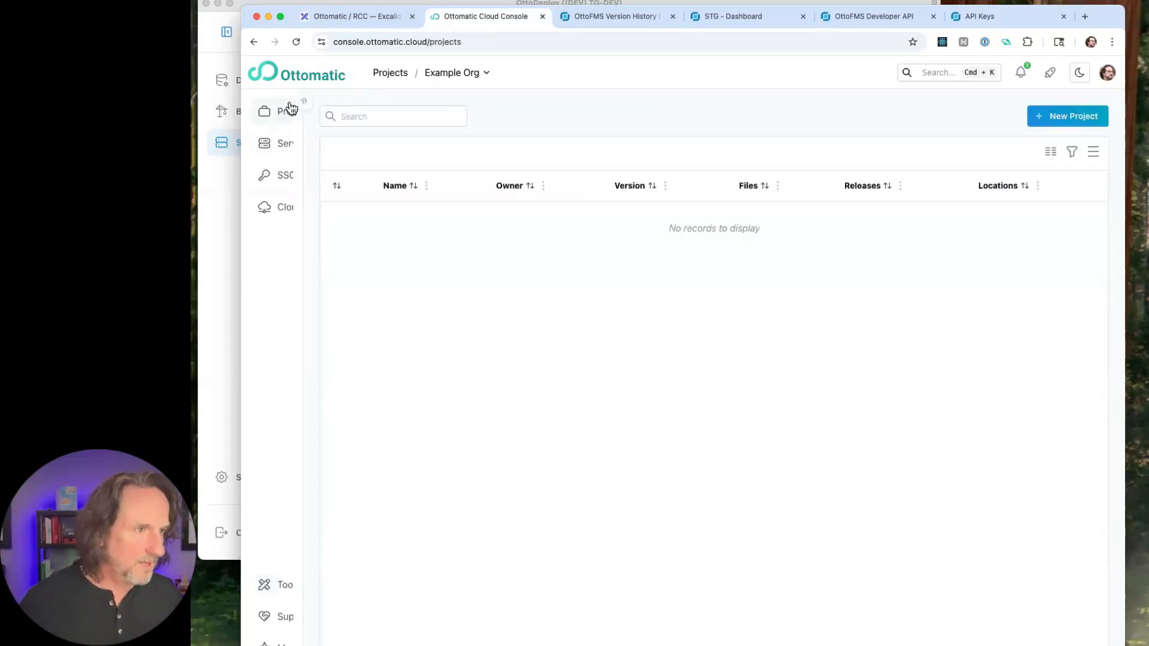
click(307, 155)
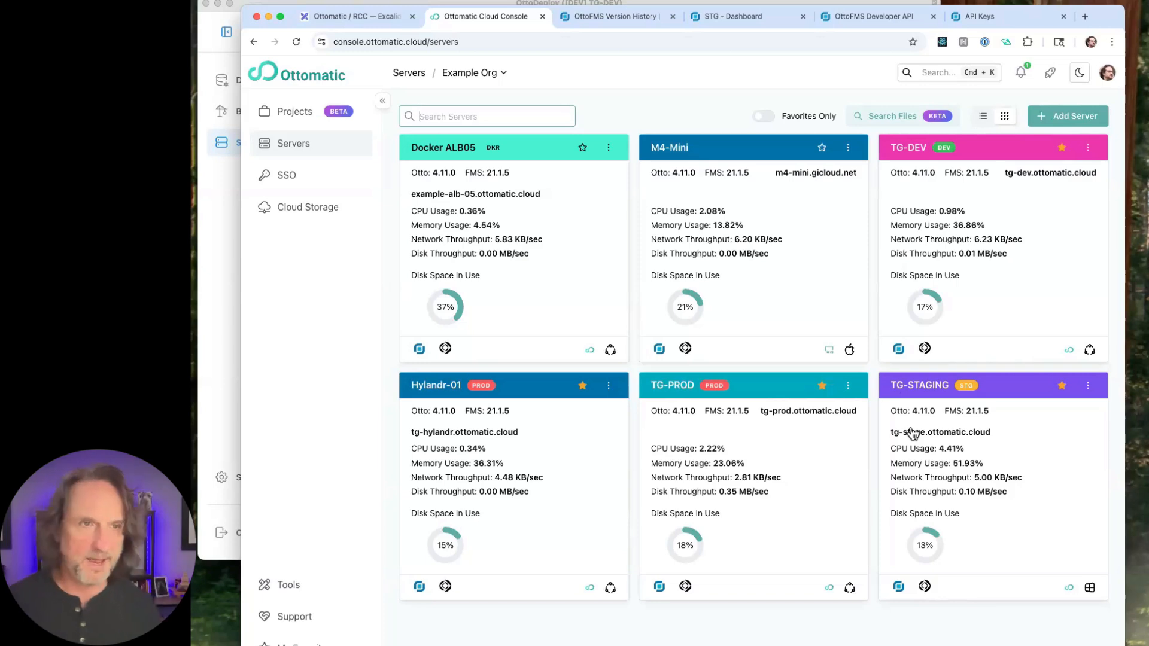
- Switch to the STG OttoFMS console and open its OttoFMS appearance settings
click(769, 19)
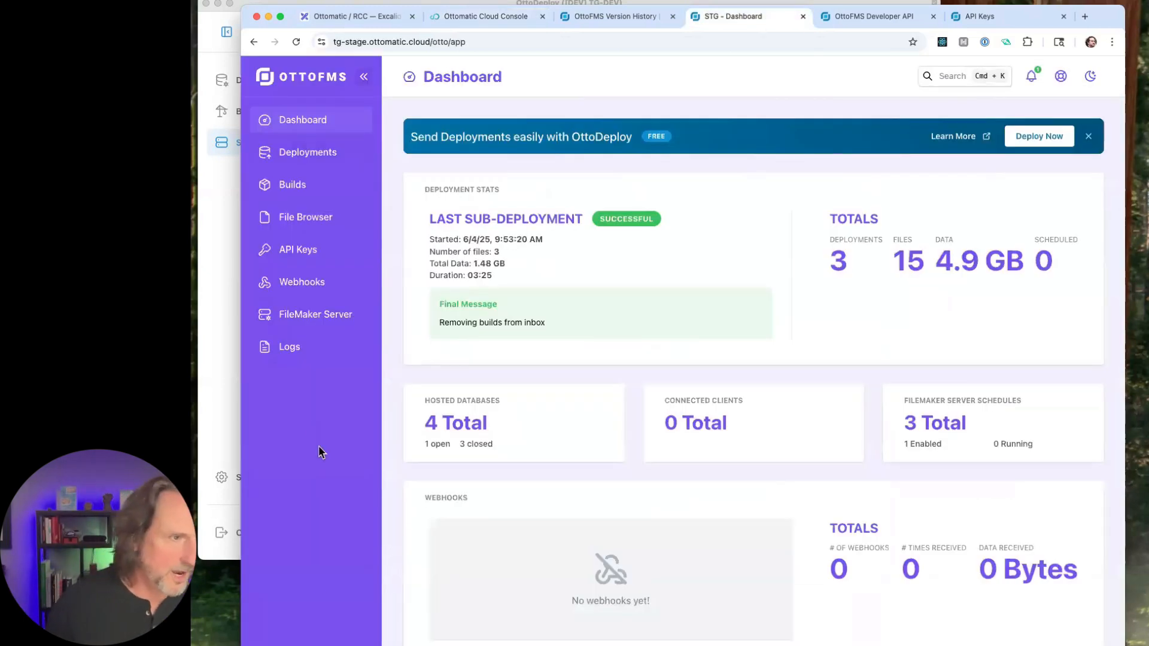
click(302, 644)
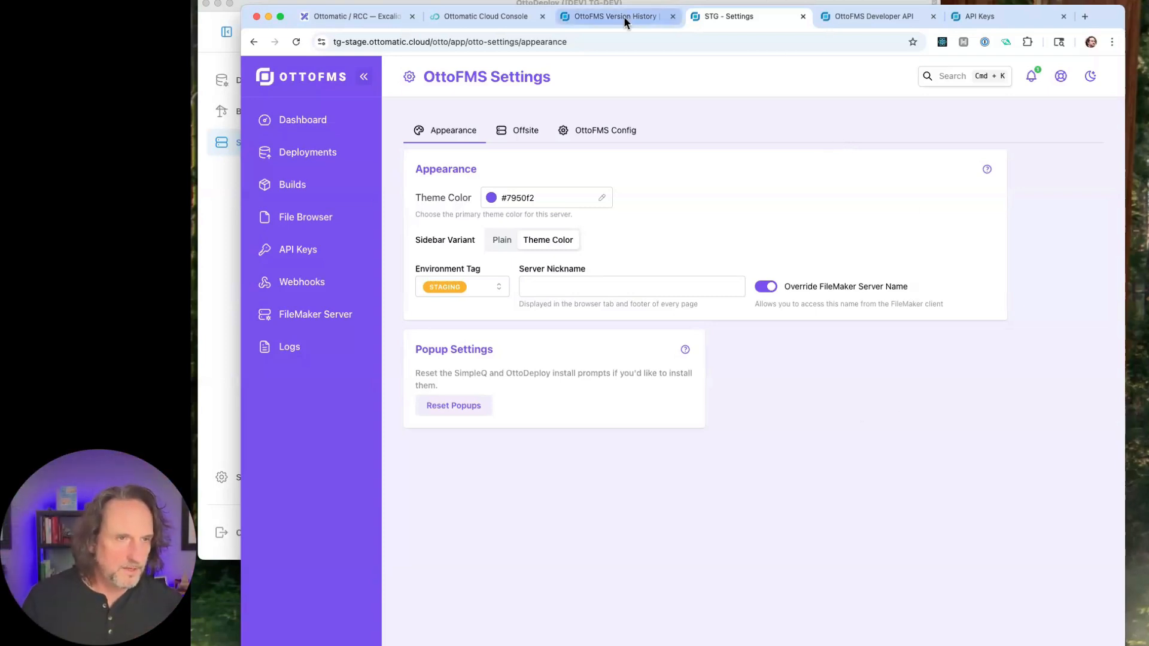
- In the Ottomatic Cloud Console, change the Docker ALB05 server's theme color to purple #7950f2 and save it
click(497, 18)
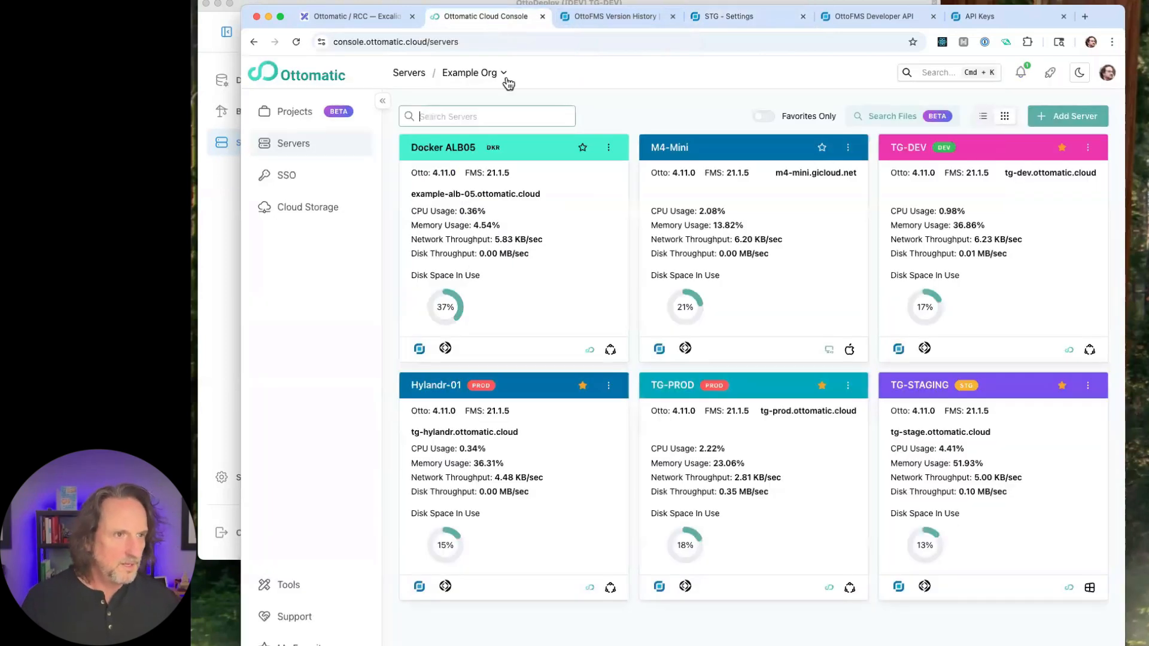
click(453, 209)
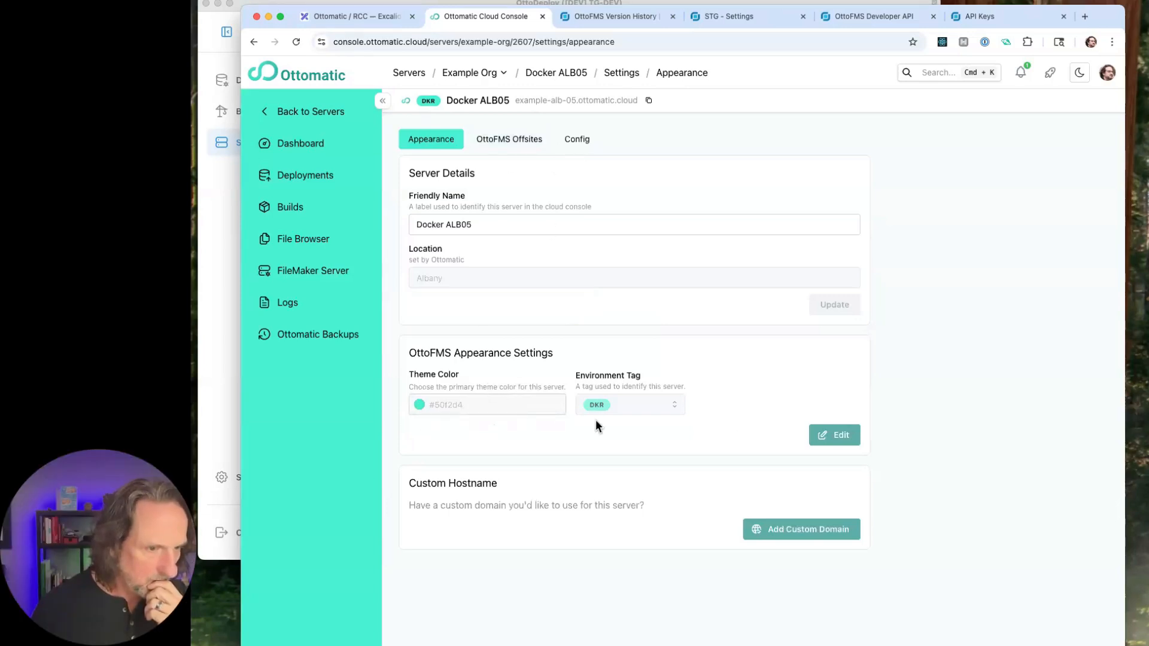
click(822, 441)
click(506, 406)
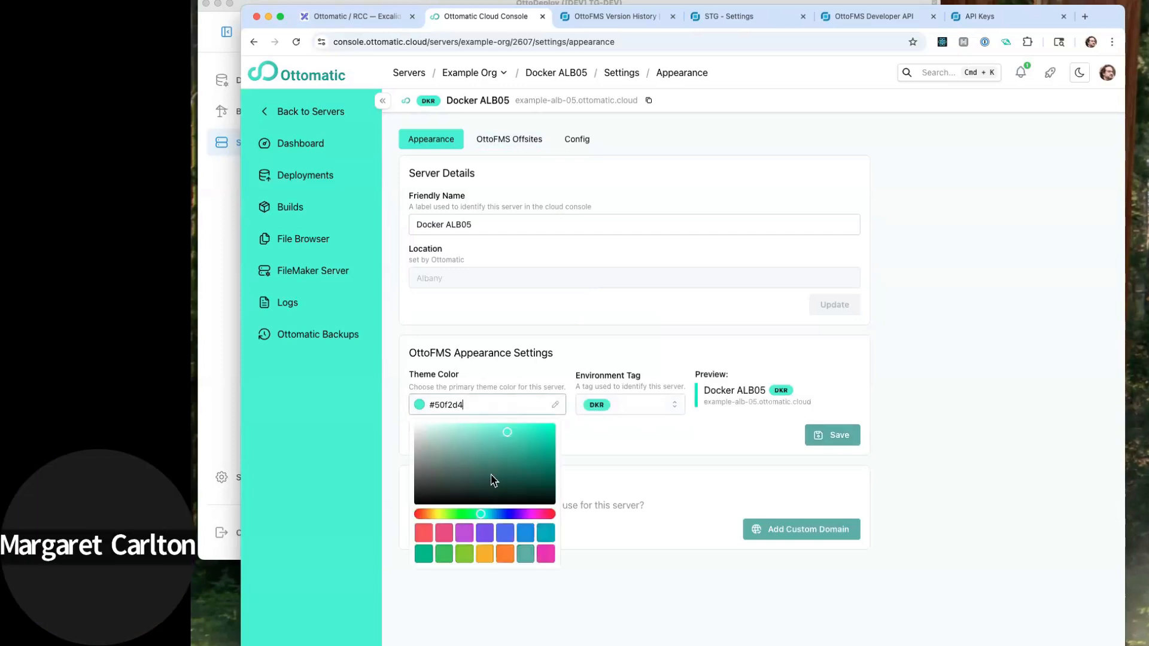
click(490, 532)
click(836, 436)
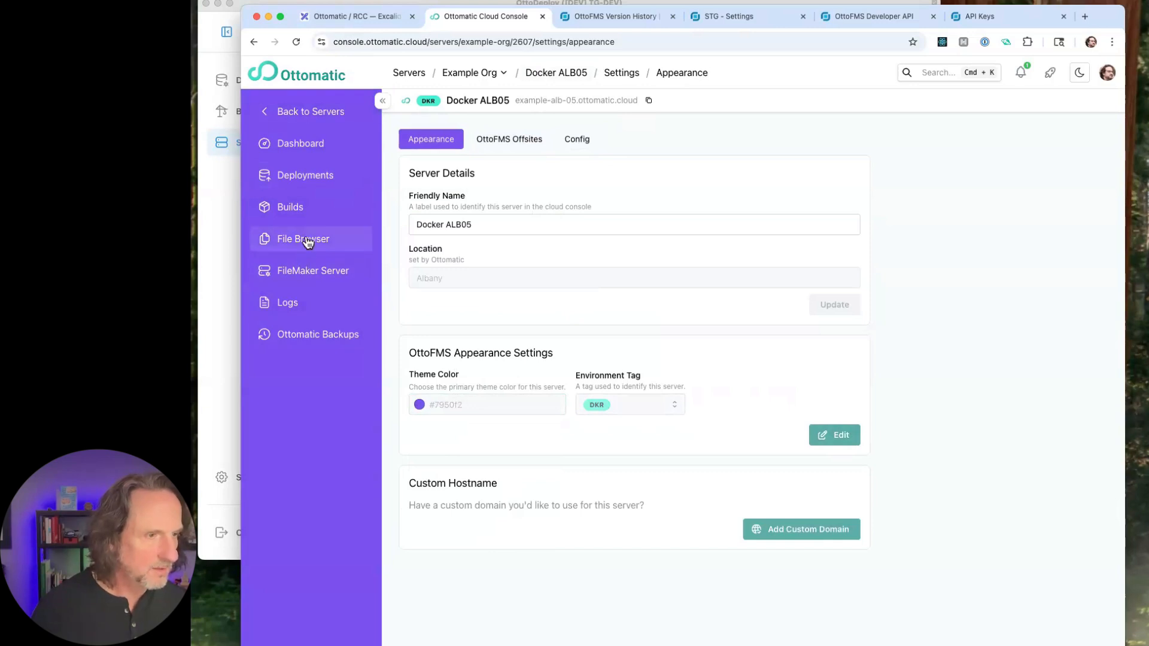
- View the databases hosted on Docker ALB05 and return to the servers list
click(333, 271)
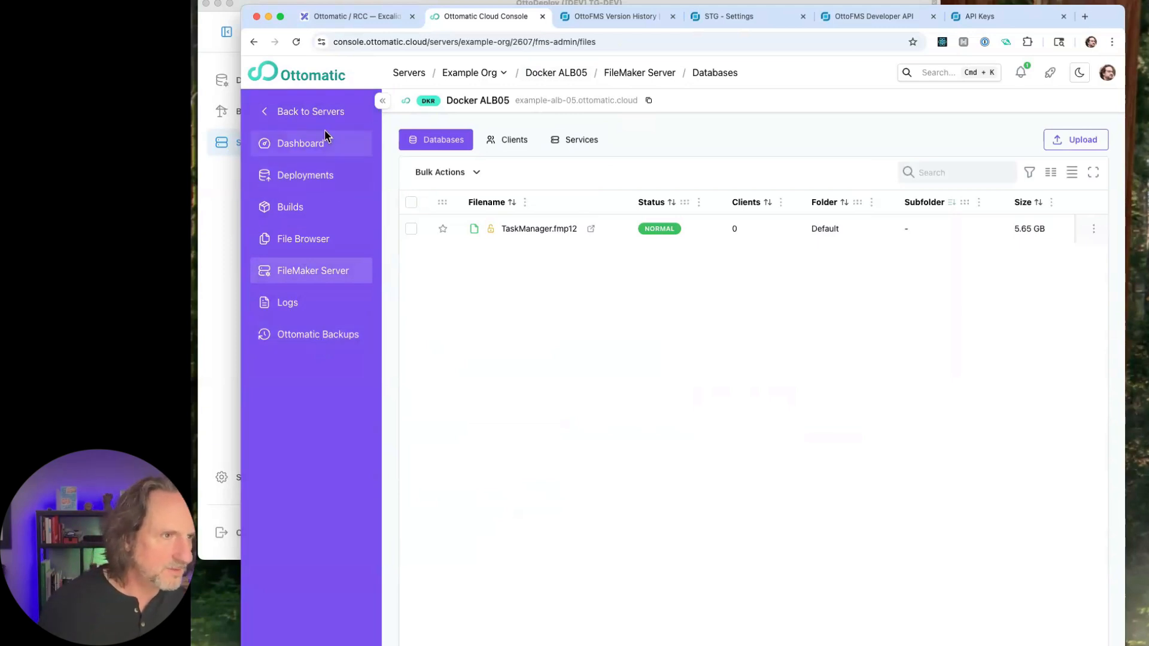
click(316, 114)
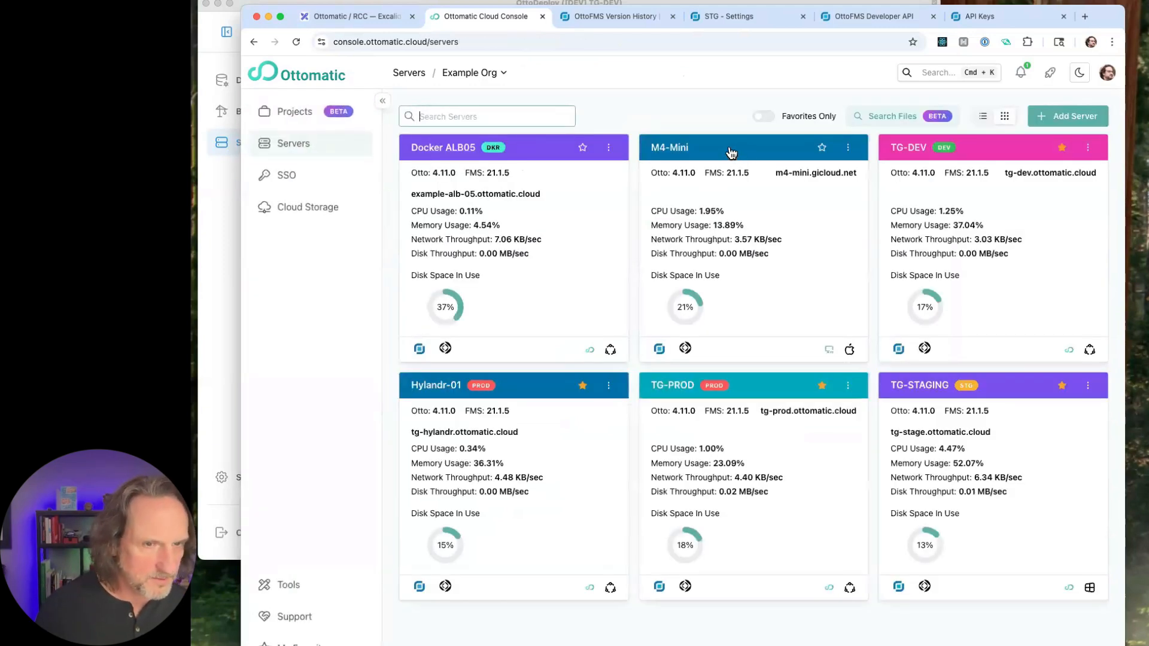
- Open TG-DEV's Ottomatic backup folder 20250603_220001 and view the download options for hylandr_utility.fmp12.zip
click(991, 150)
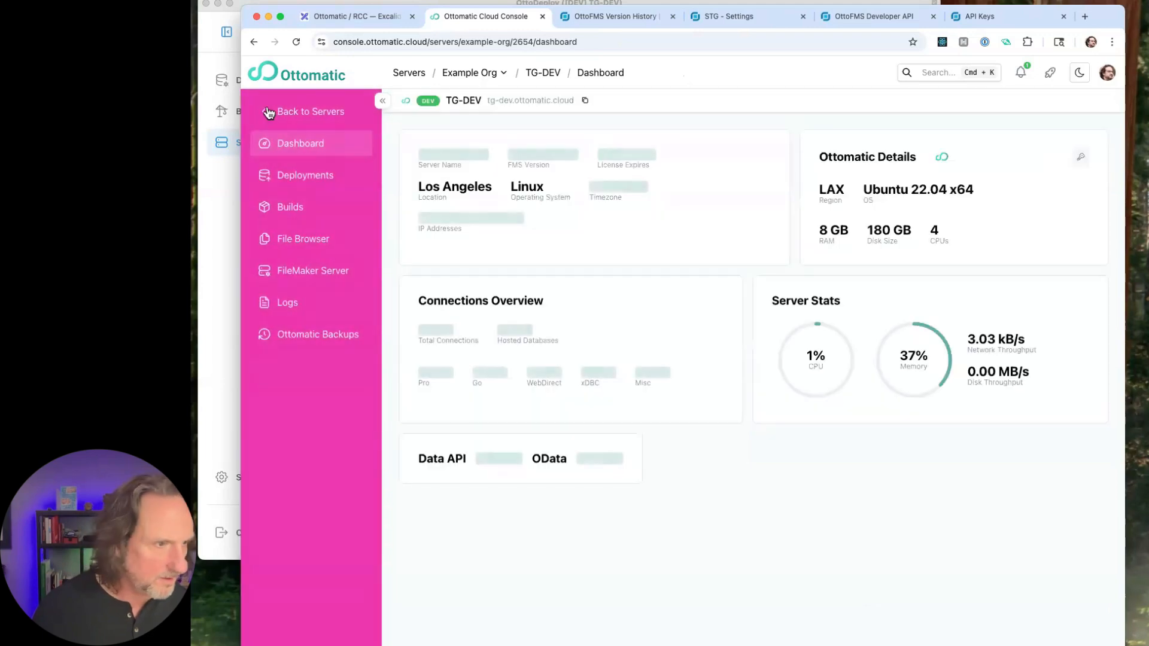
click(320, 344)
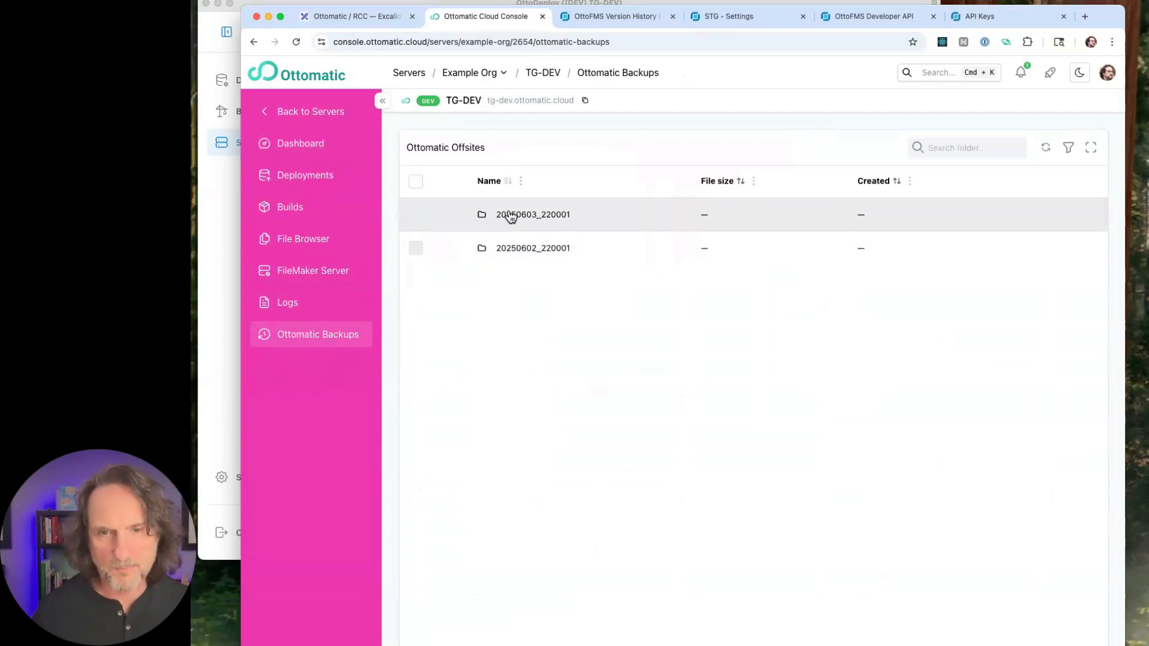
click(511, 215)
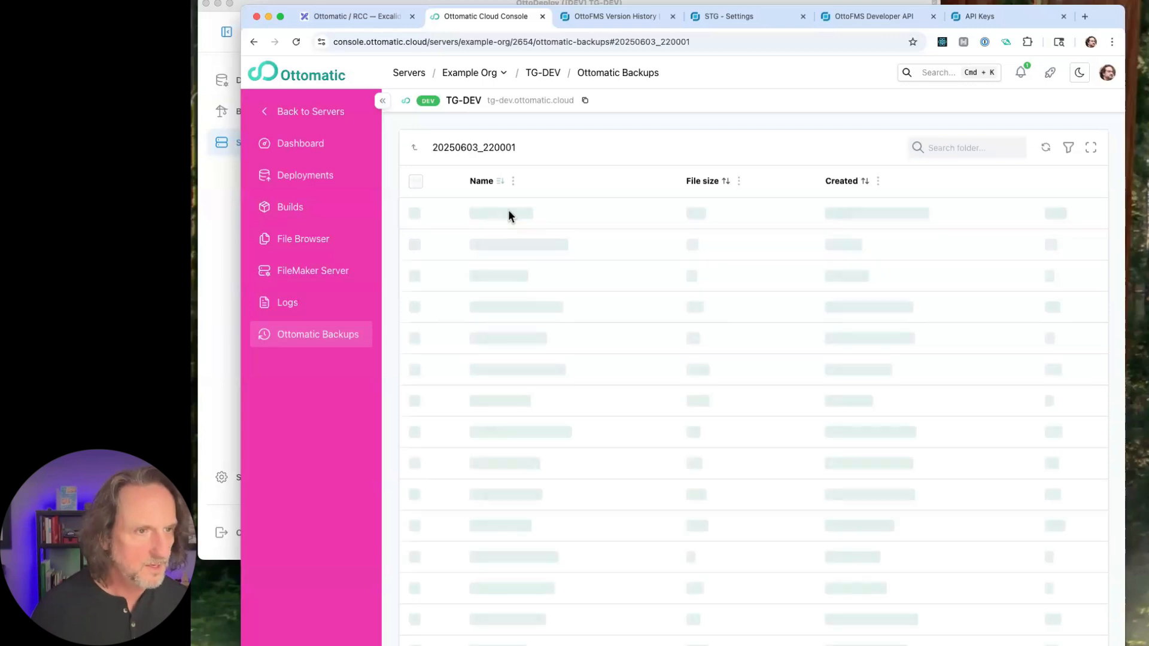
click(1093, 218)
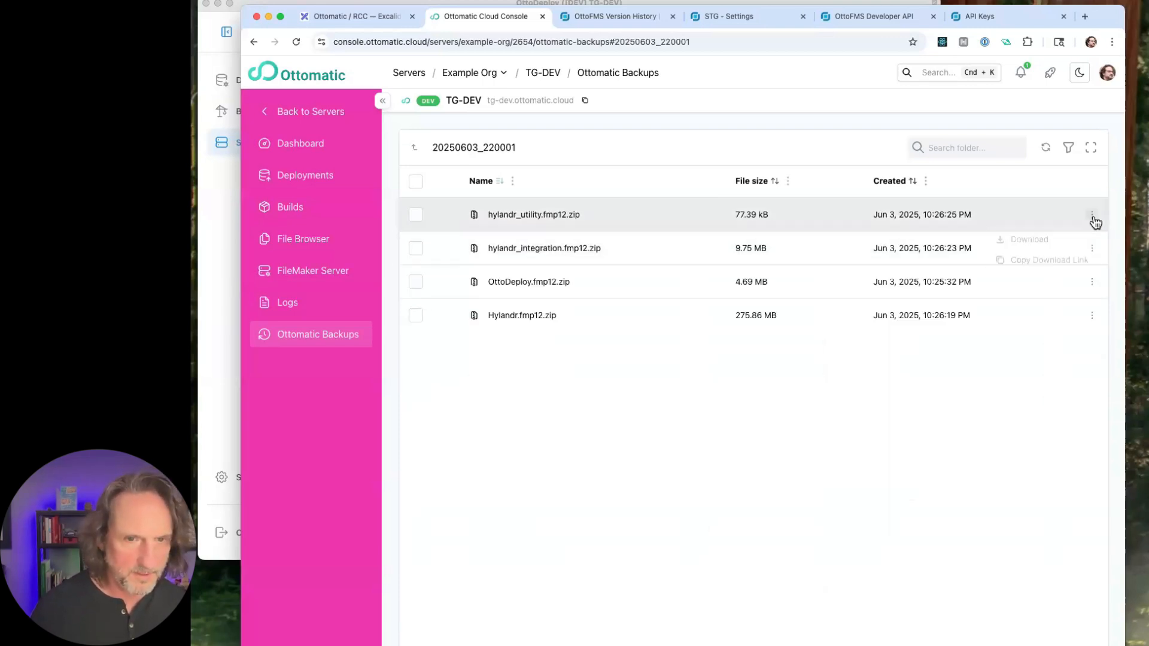
click(1010, 423)
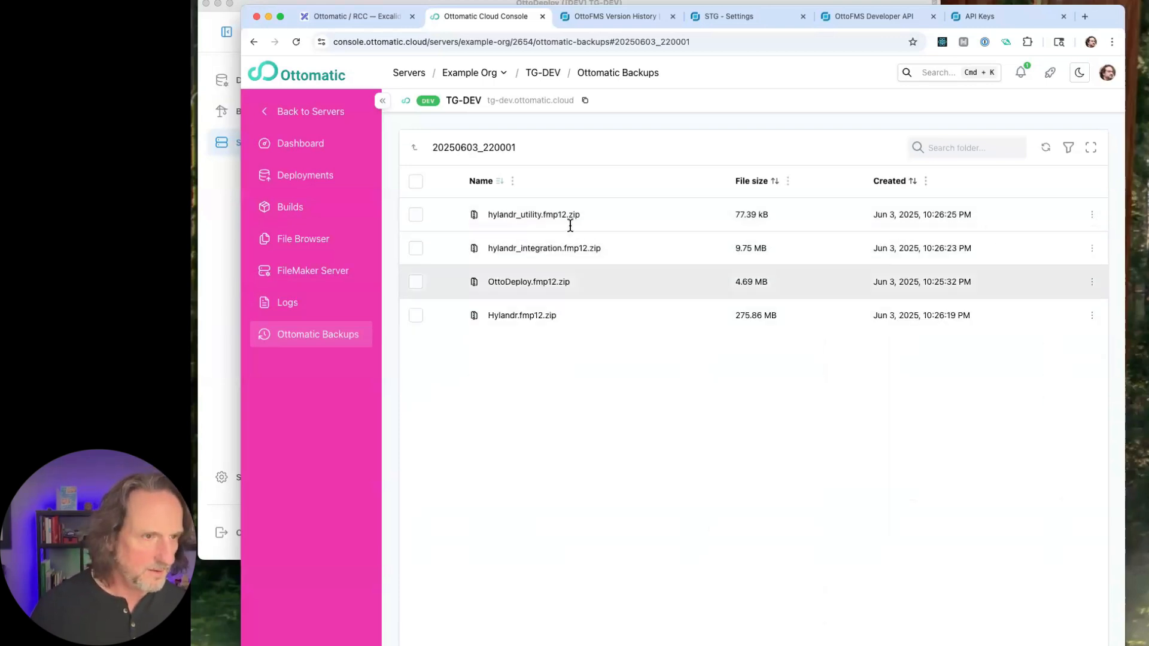
- Select the hylandr_utility.fmp12.zip and hylandr_integration.fmp12.zip backups and view the download options for the latter
click(416, 216)
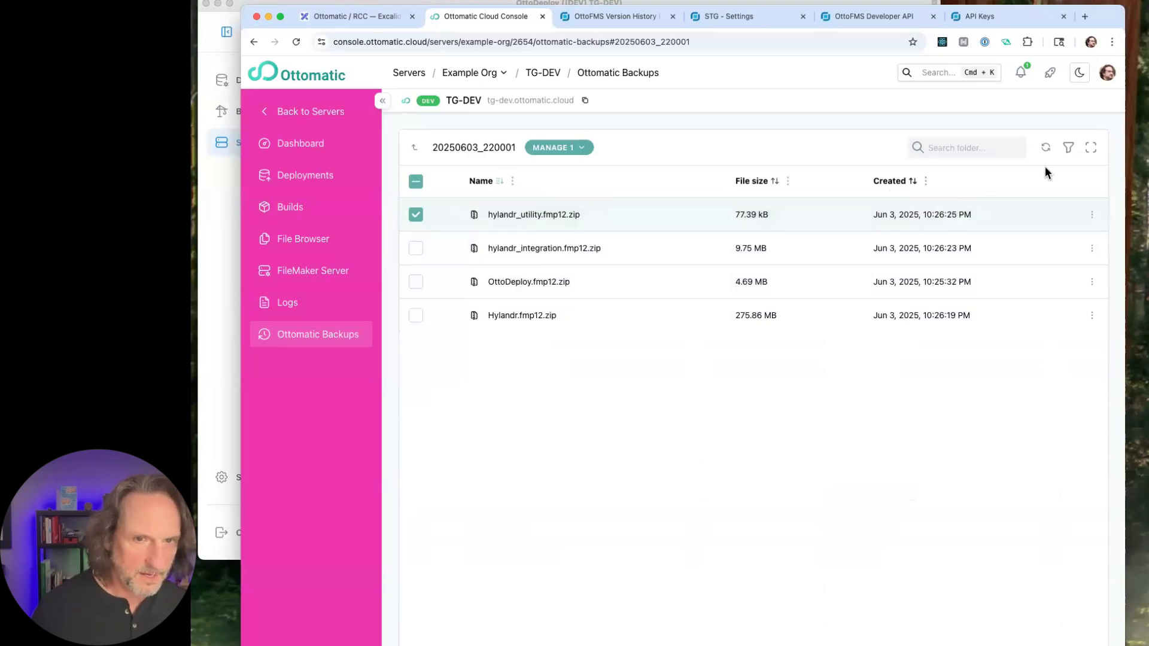
click(416, 249)
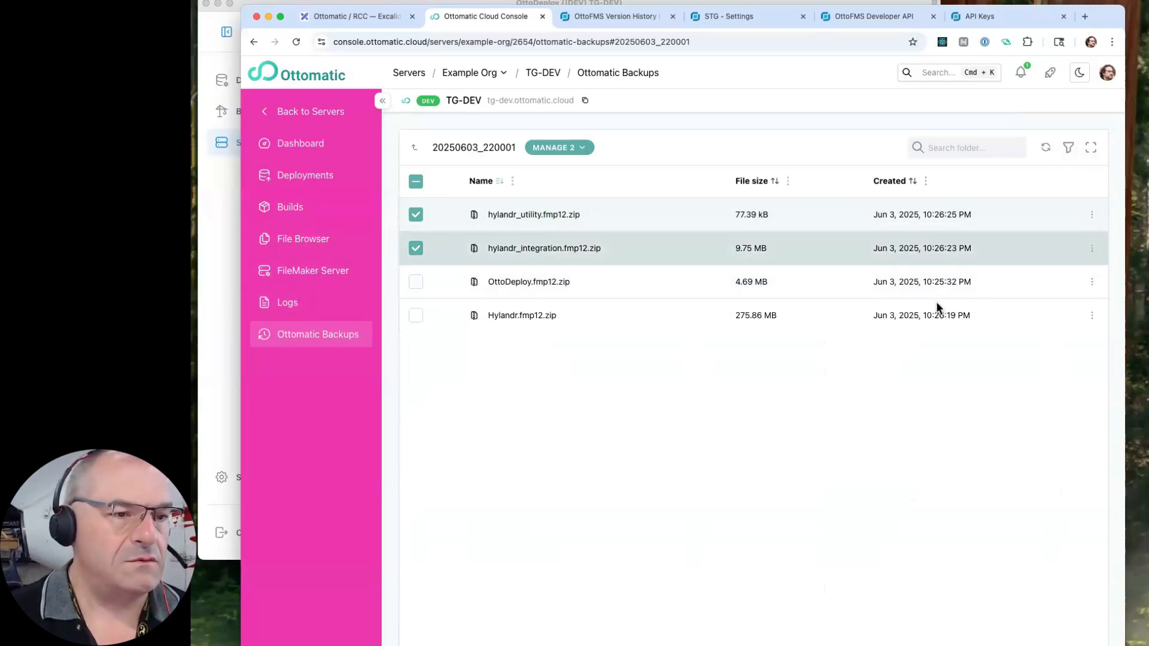
click(1091, 249)
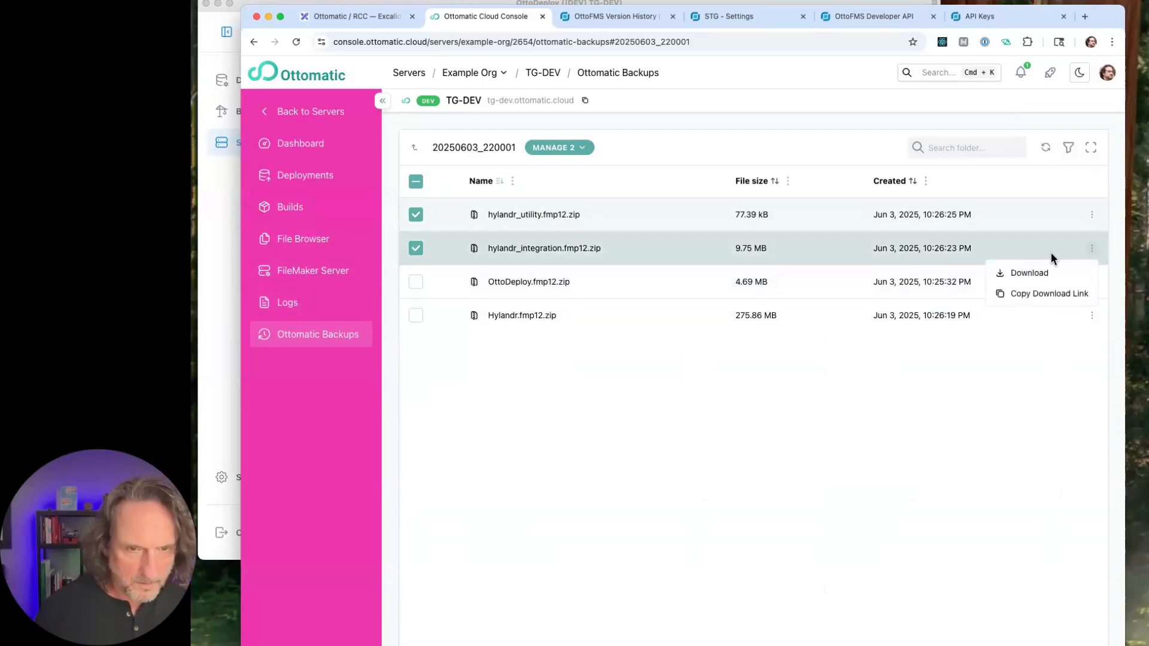
click(1011, 335)
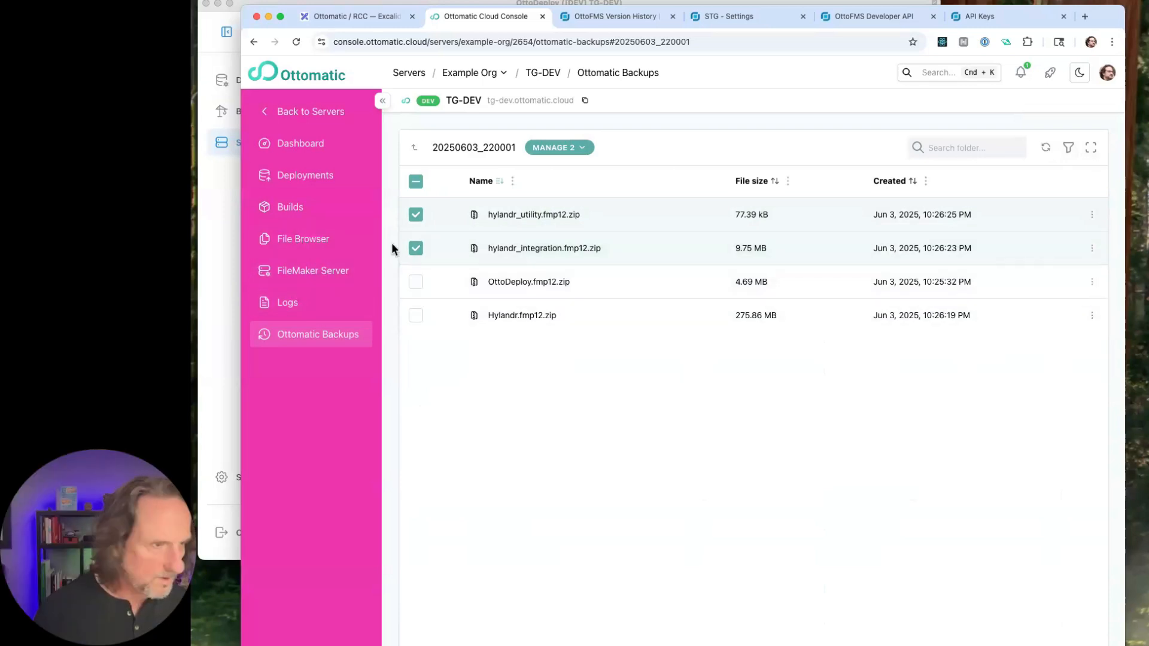
- View TG-DEV's OttoFMS file browser folders and its server event log
click(297, 243)
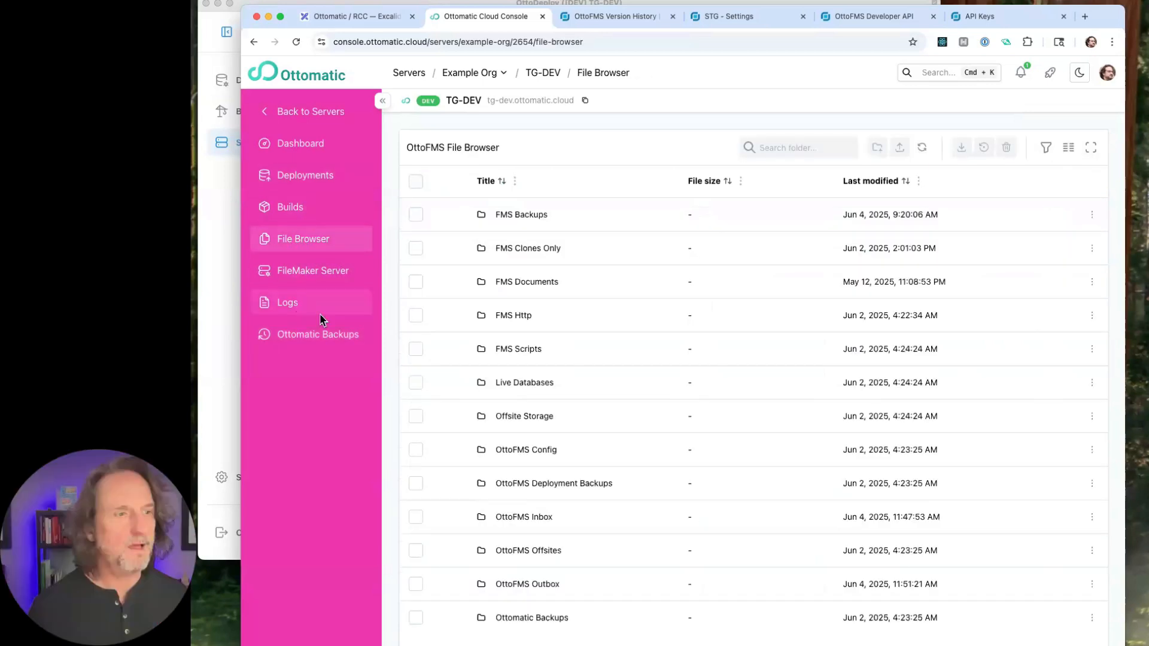
click(320, 313)
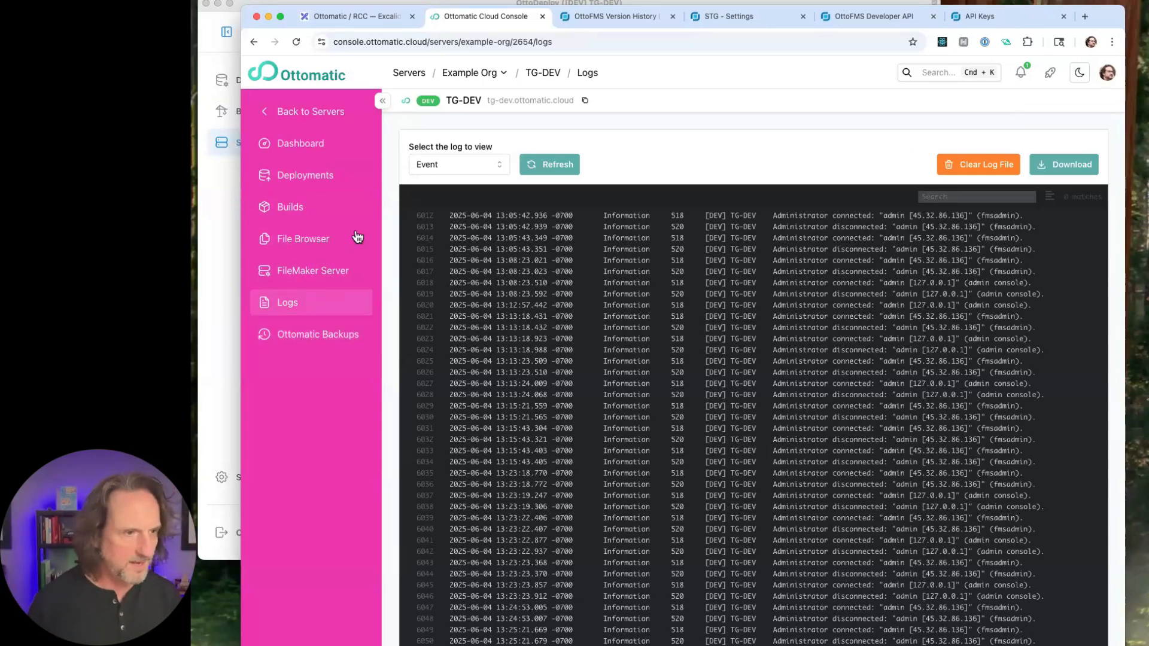
- In TG-DEV's FMS Backups, open the Daily_2025-06-04_0708 Databases folder and select all files except OttoDeploy.fmp12
click(306, 240)
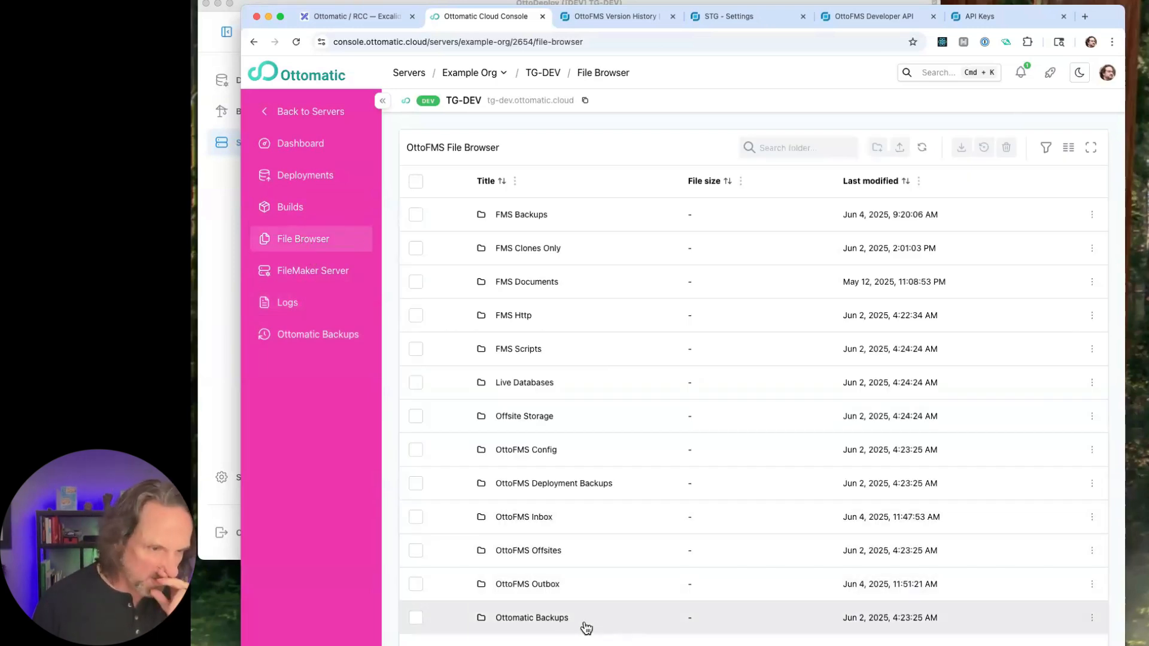
click(562, 619)
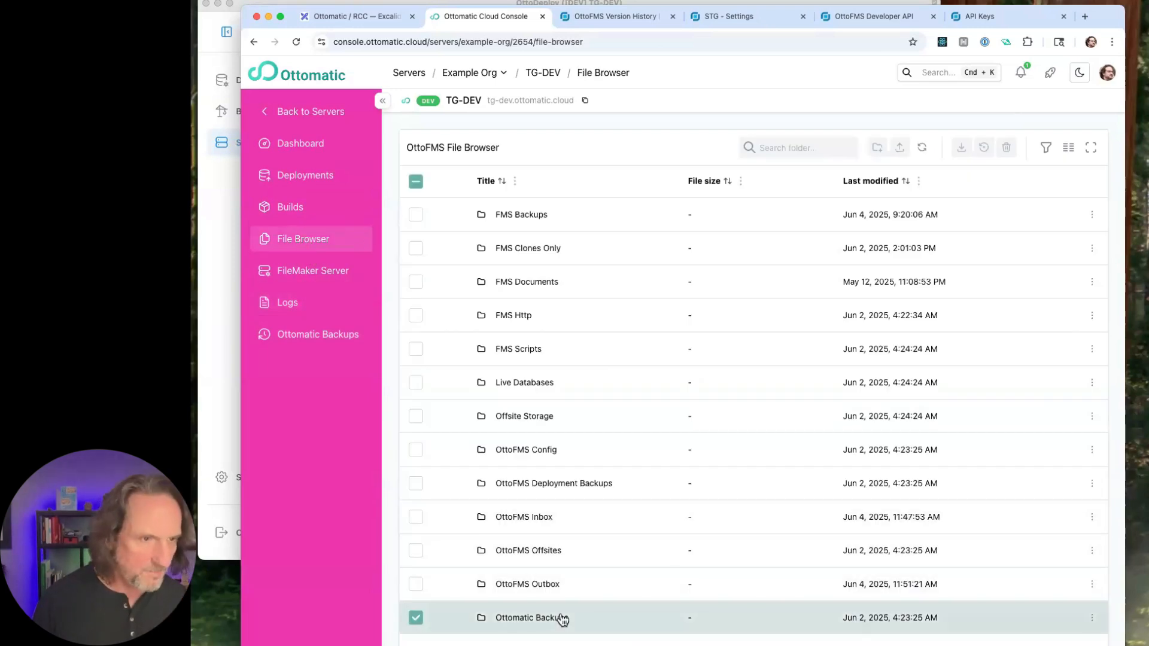
double_click(521, 217)
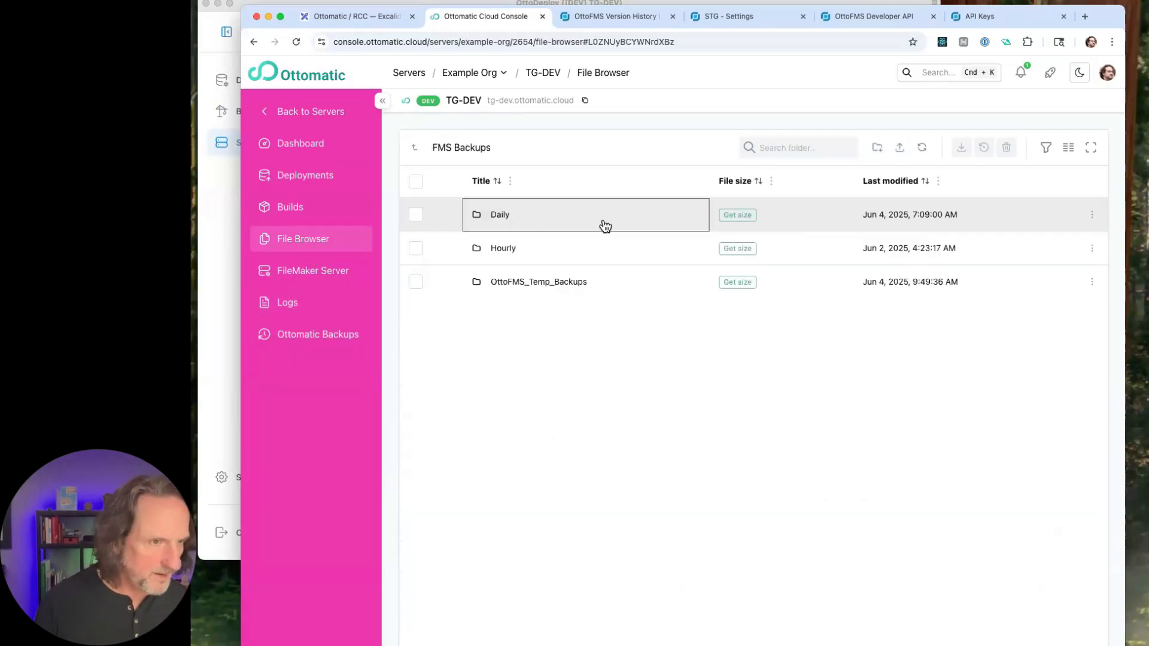
double_click(515, 221)
click(569, 227)
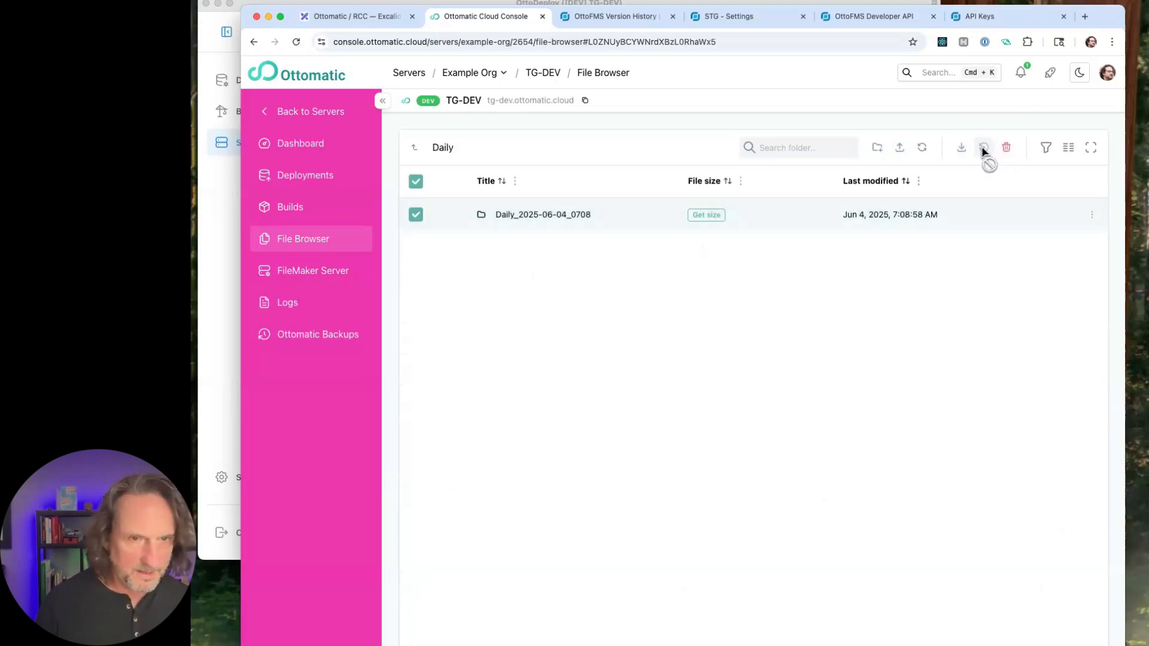
double_click(598, 215)
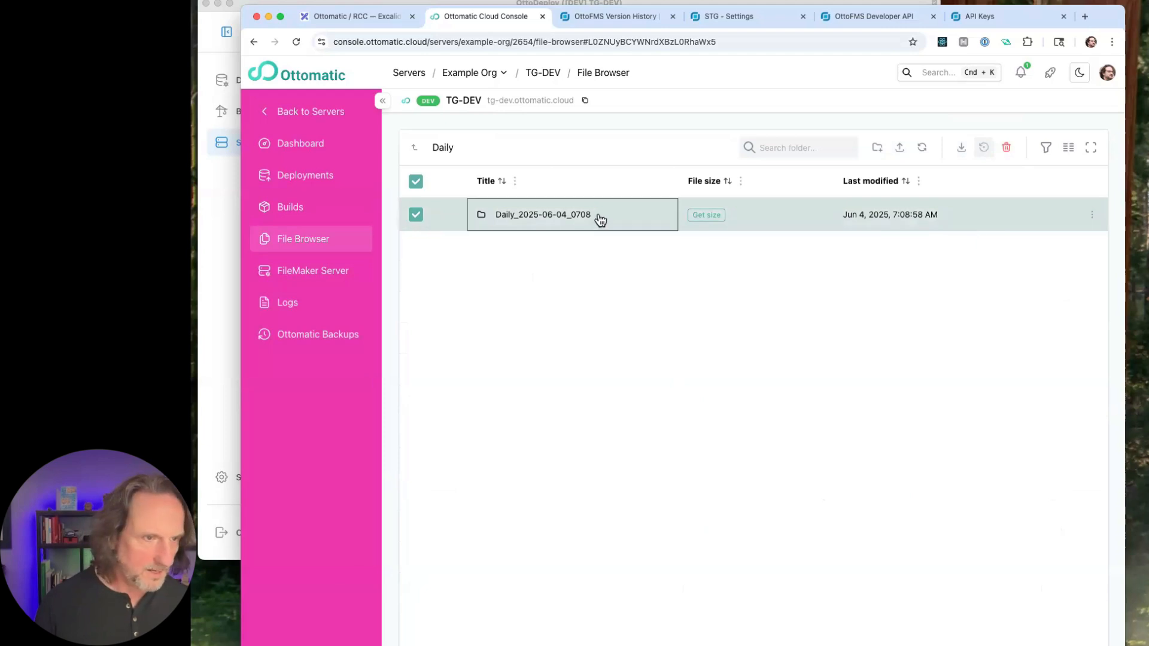
double_click(541, 216)
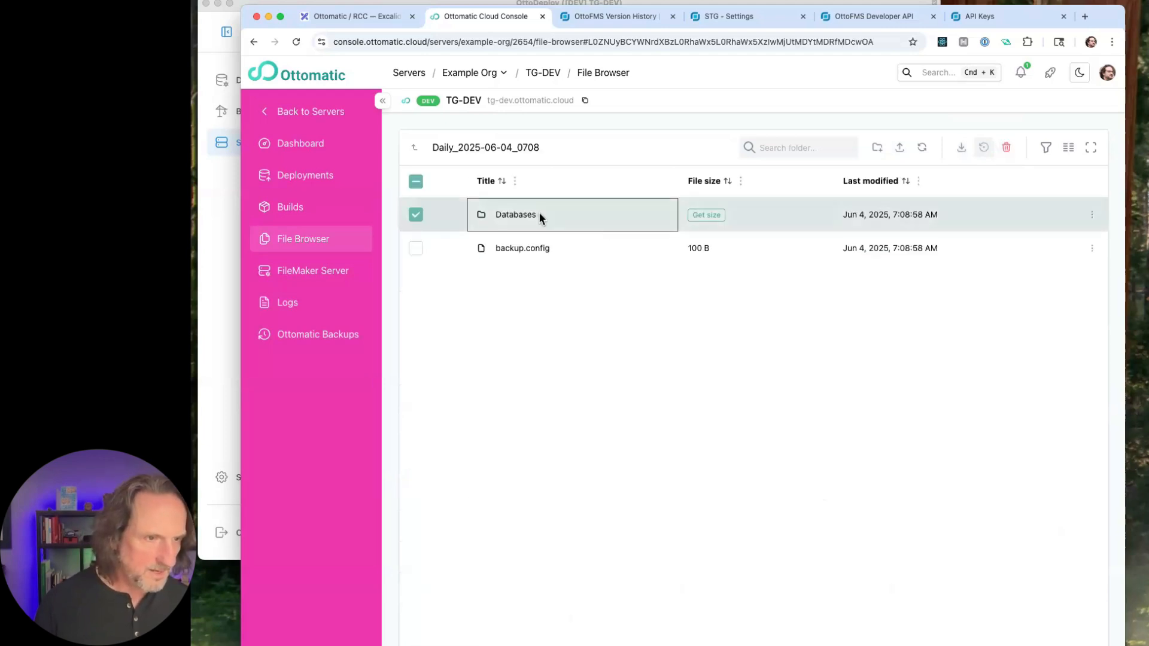
click(416, 182)
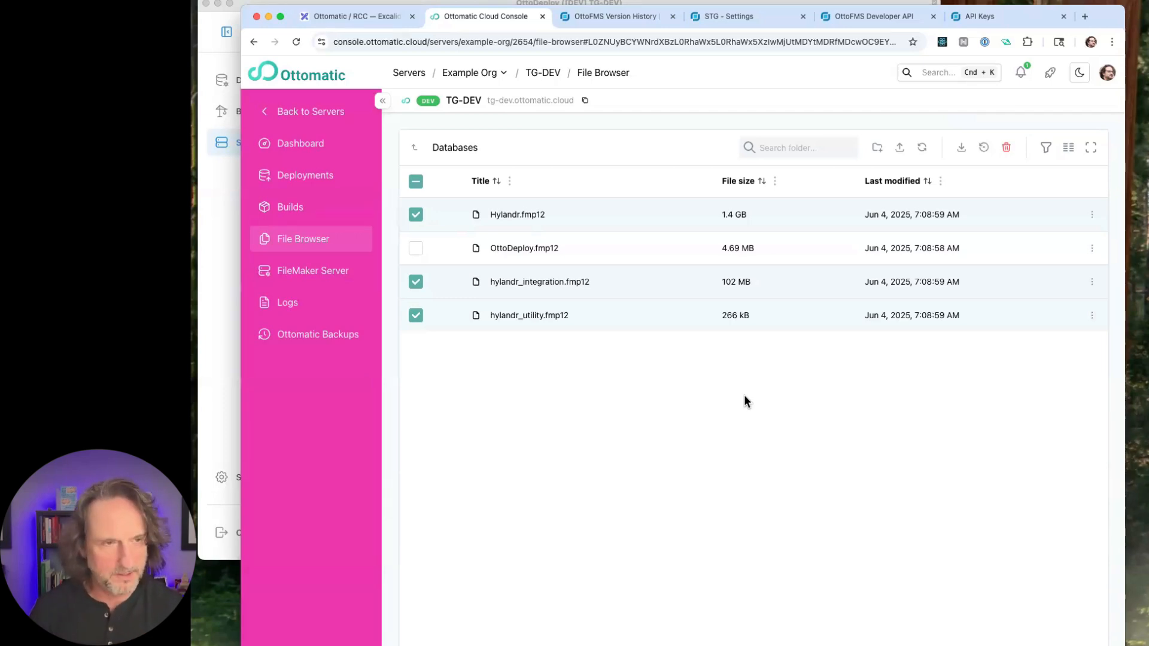
- Select dev_hylandr_utility.fmp12 and dev_Hylandr.fmp12 among TG-DEV's hosted FileMaker Server databases
click(312, 271)
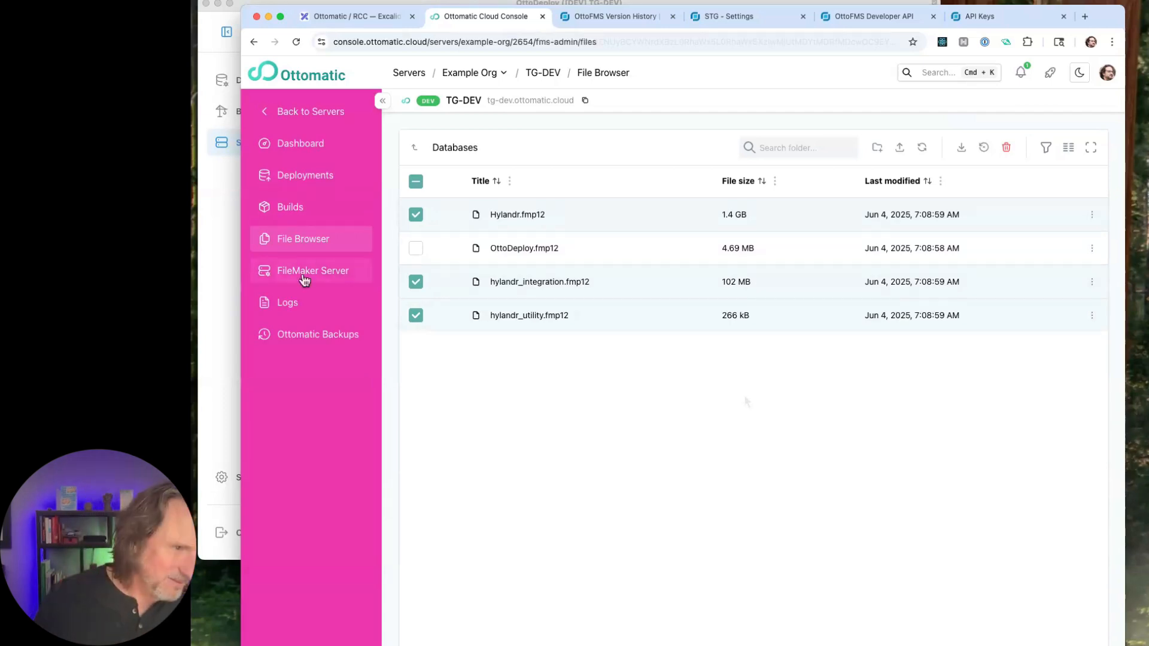
click(412, 315)
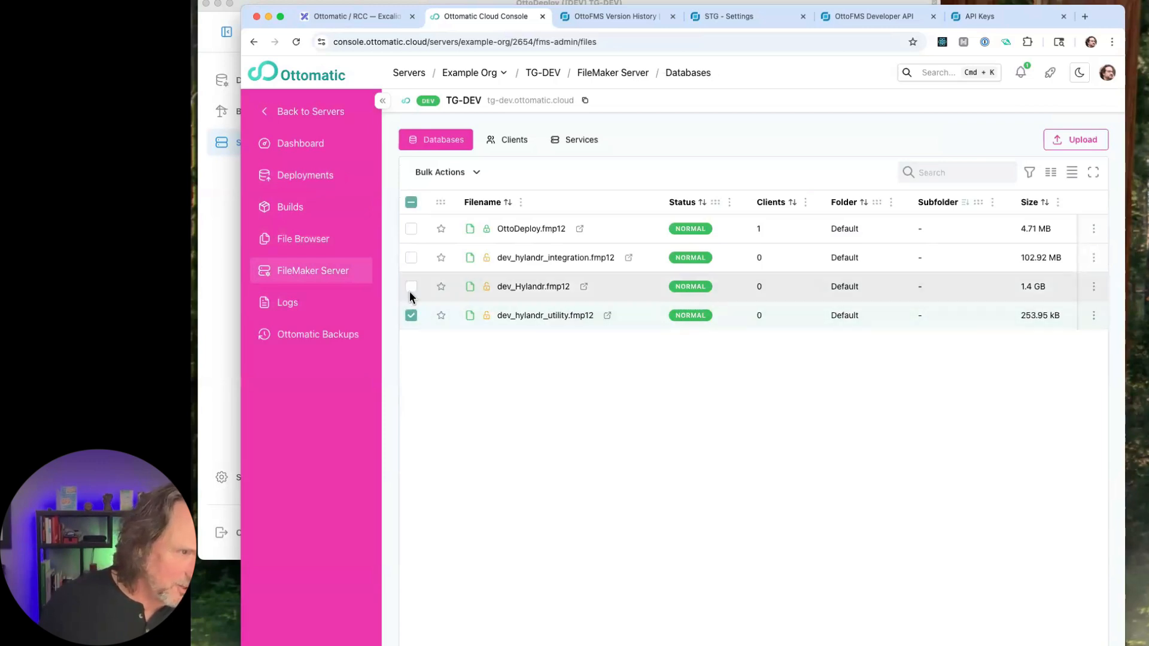
click(411, 287)
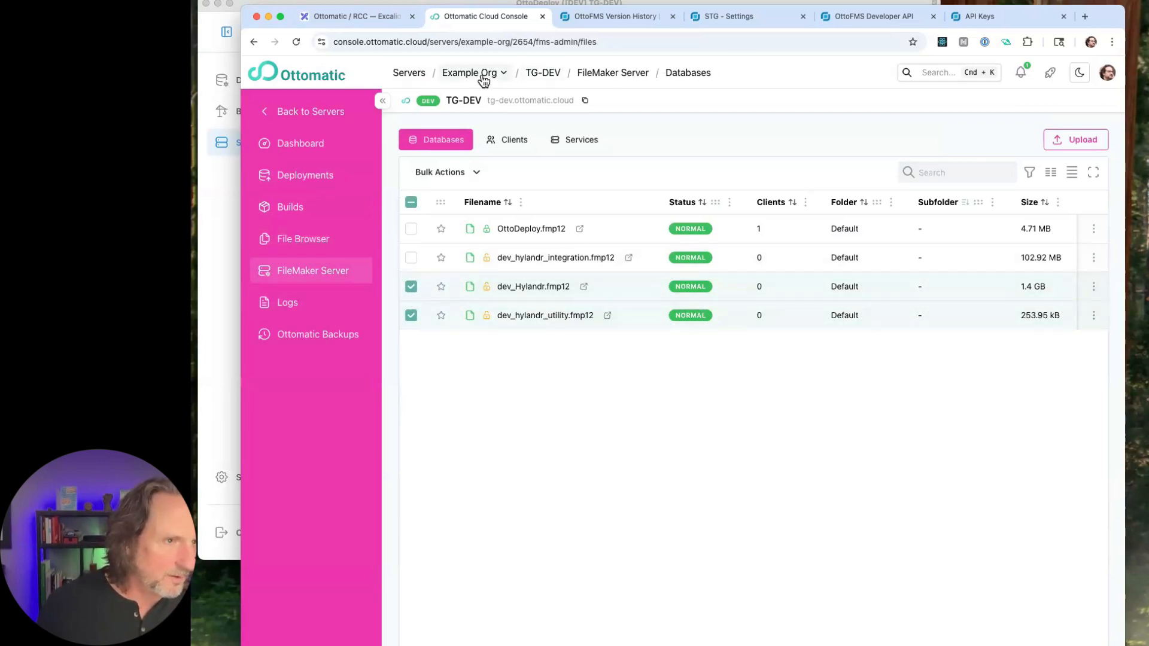
- Return to the servers list and open the M4-Mini server's dashboard
click(317, 111)
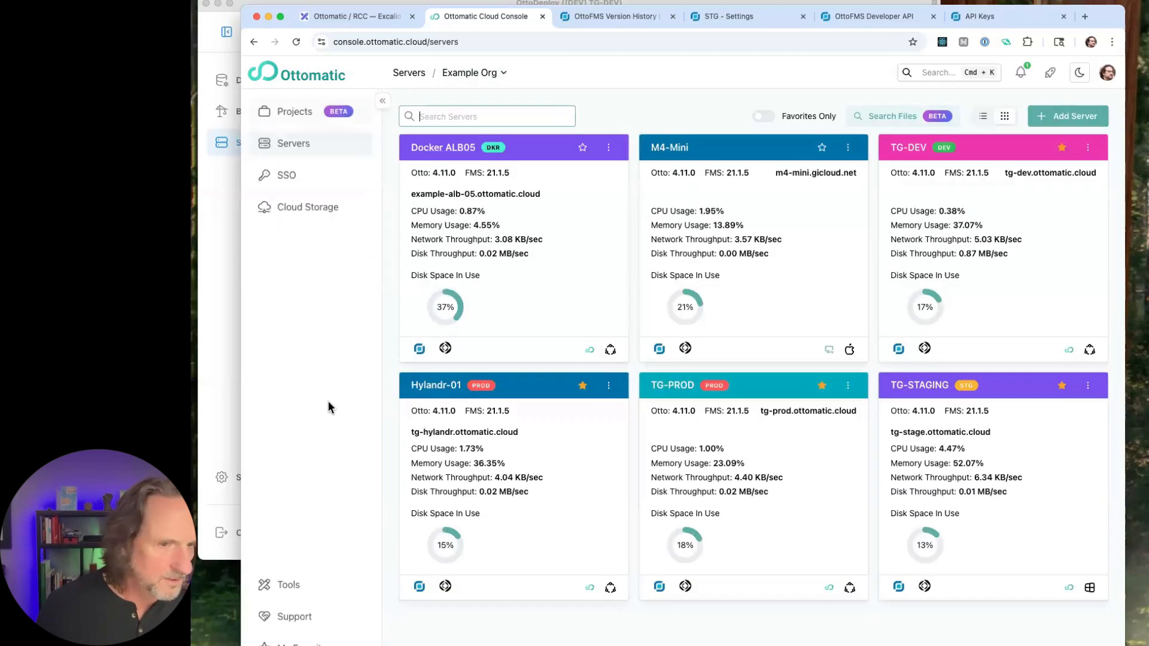
click(719, 149)
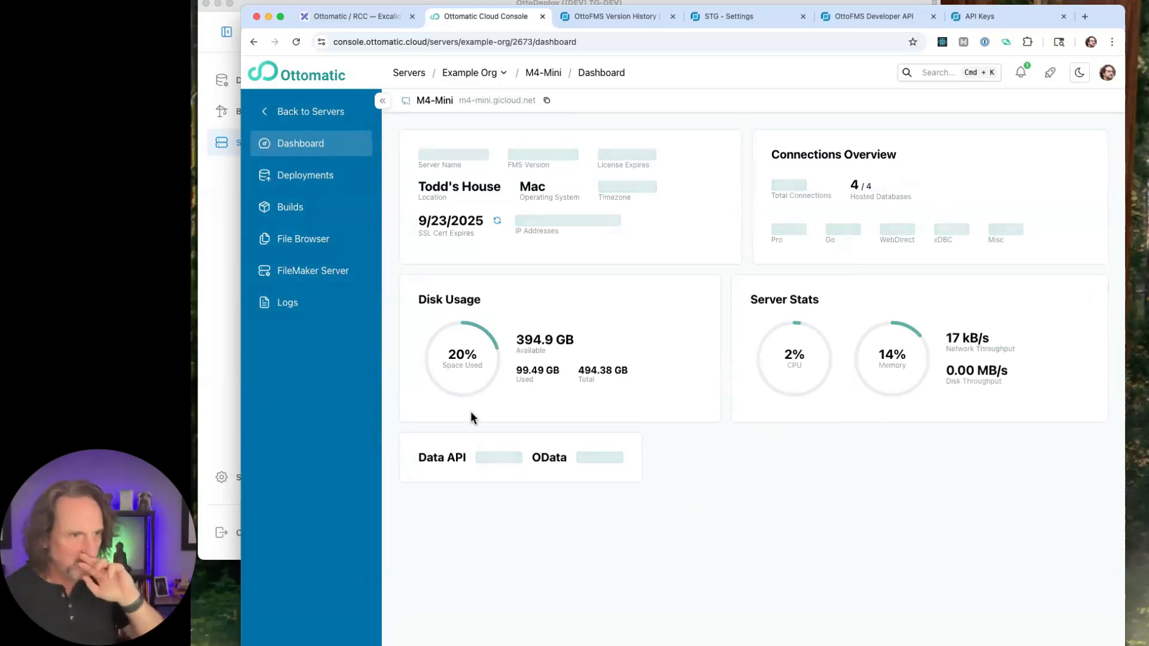
- Select OttoCoreCRM.fmp12 and OttoCoreCRM_data.fmp12 among M4-Mini's hosted FileMaker Server databases
click(309, 272)
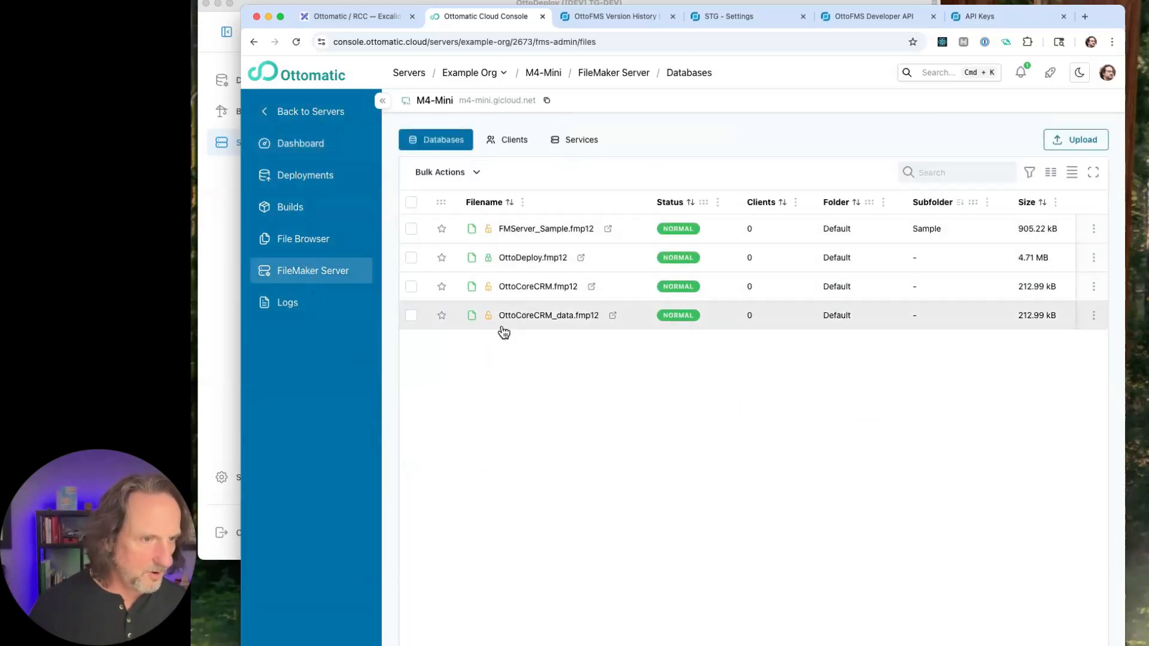
click(412, 315)
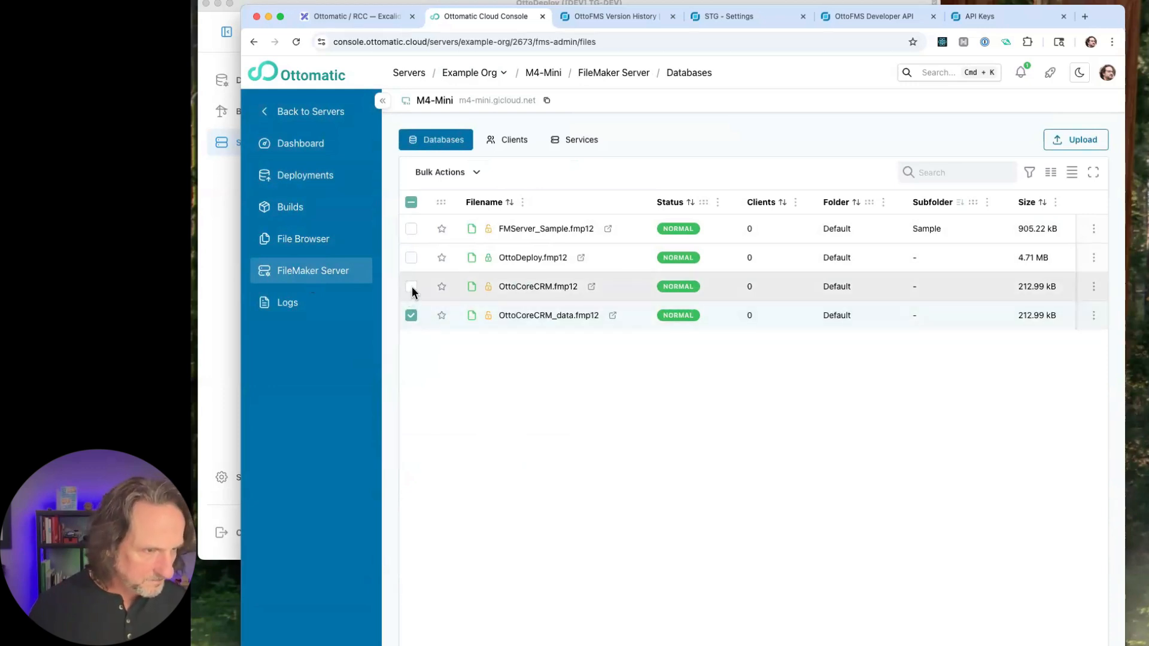
click(411, 287)
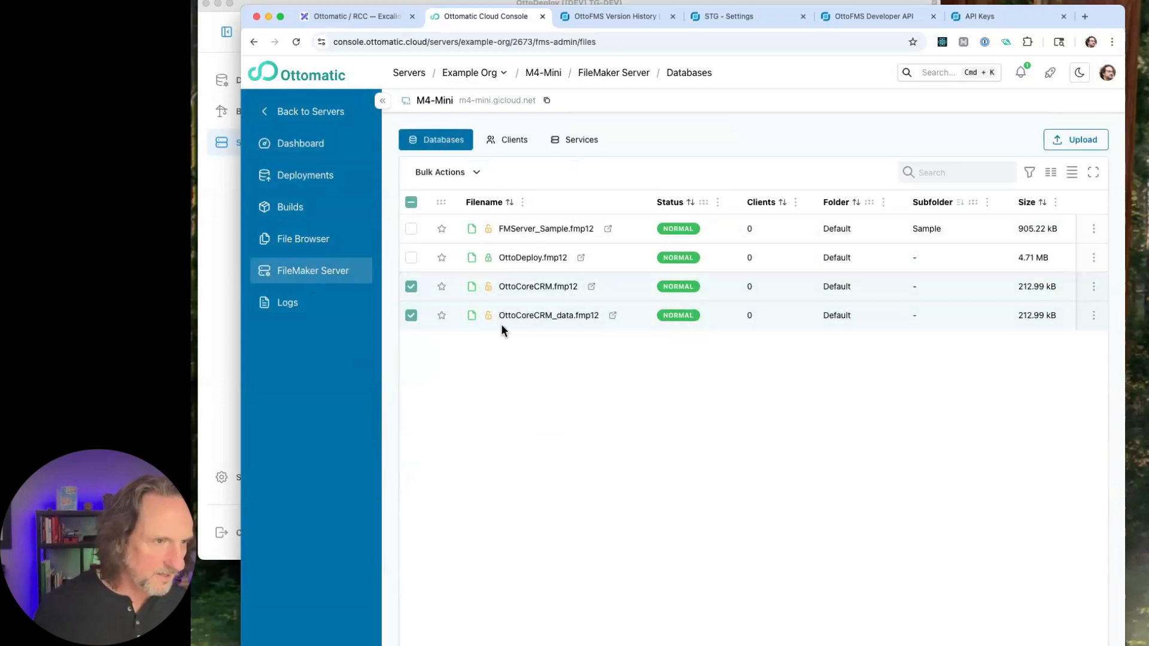
- Start sending the two selected files to another server, choosing TG-DEV as the destination
click(477, 174)
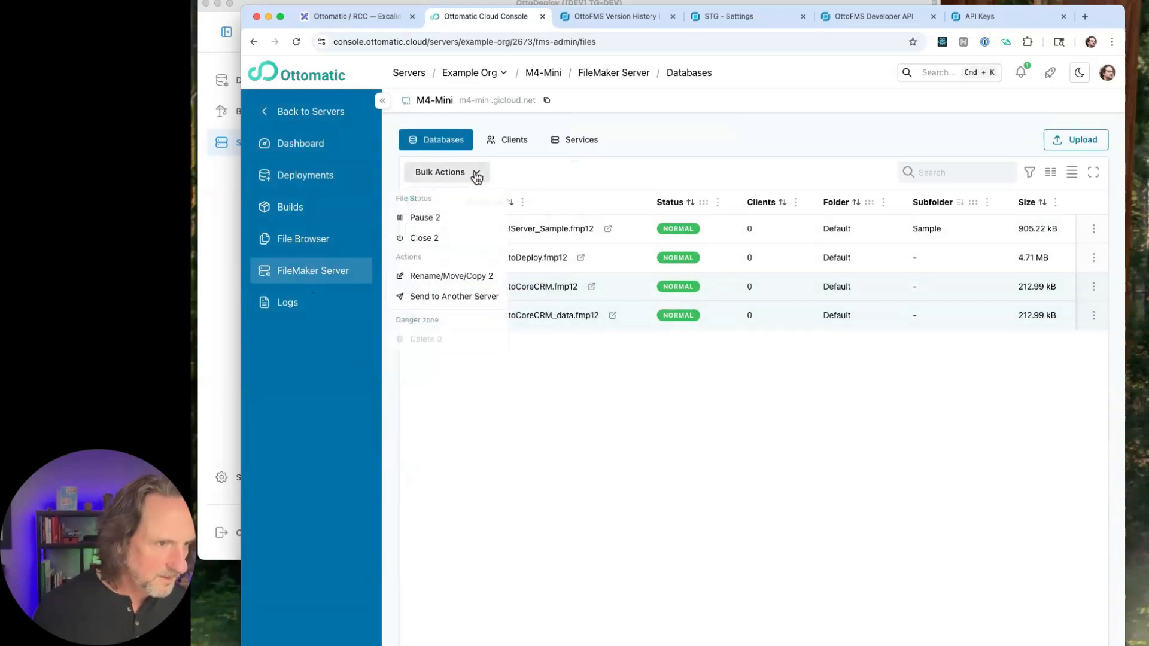
click(456, 297)
click(621, 170)
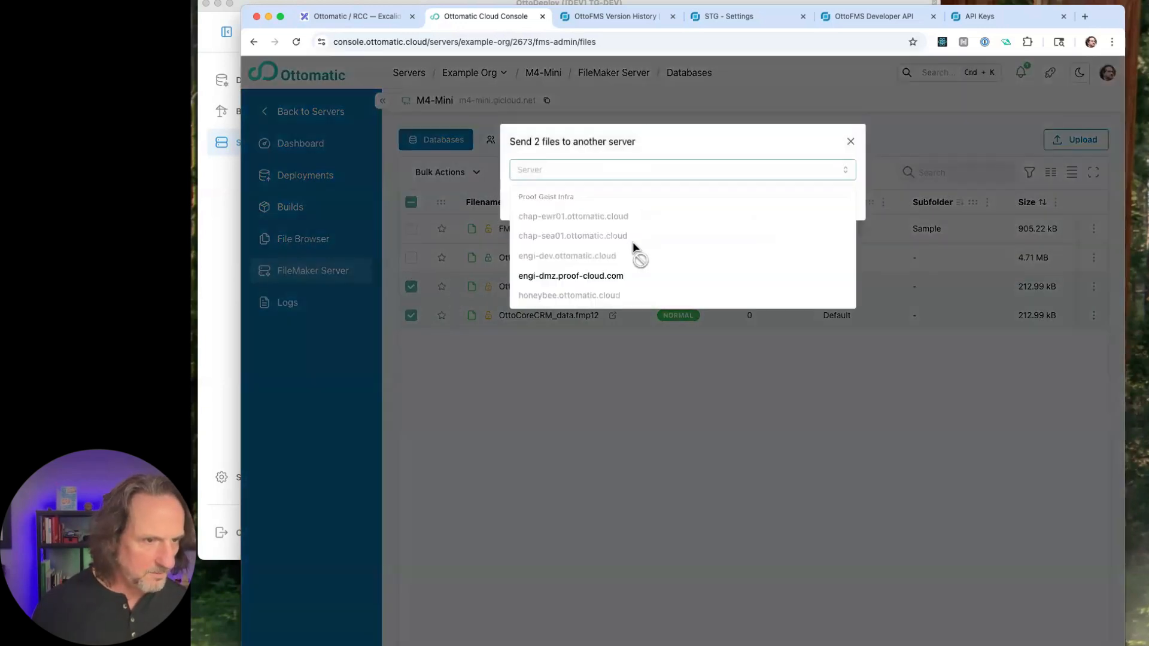
scroll(628, 264, down, 5)
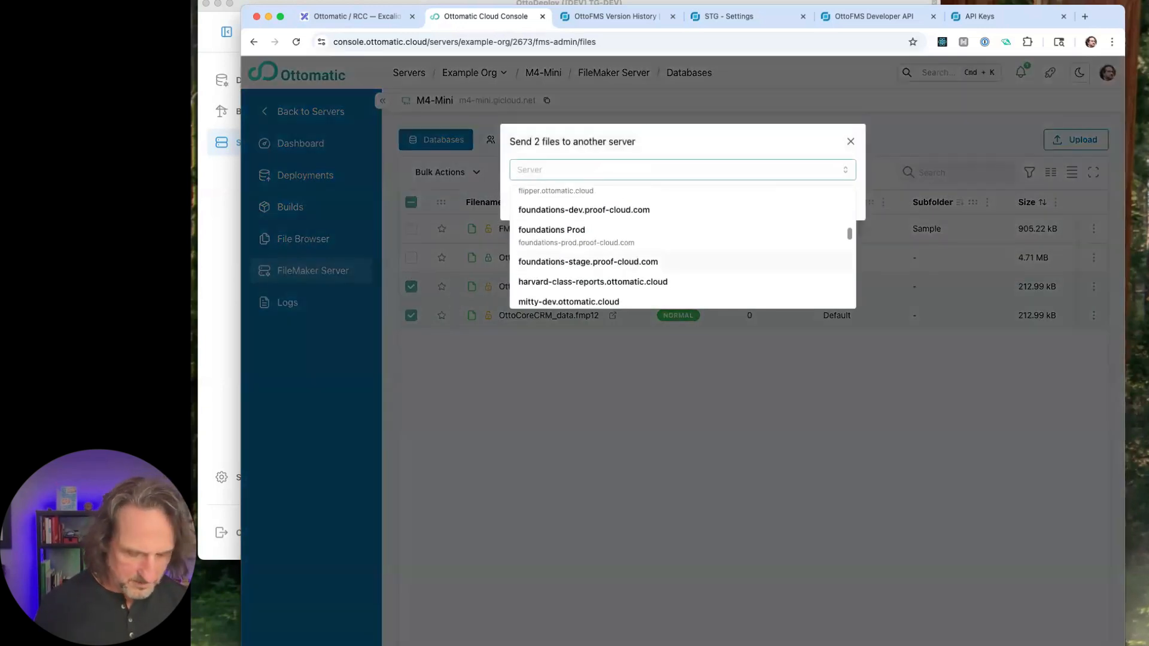
text(tg-d)
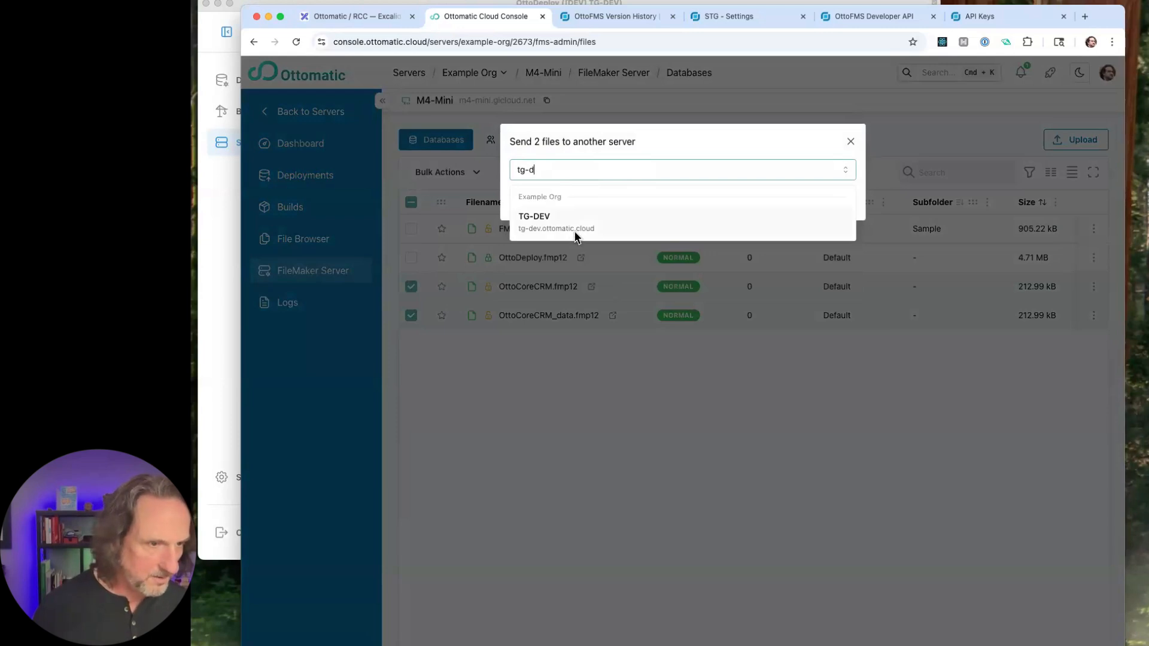
click(578, 237)
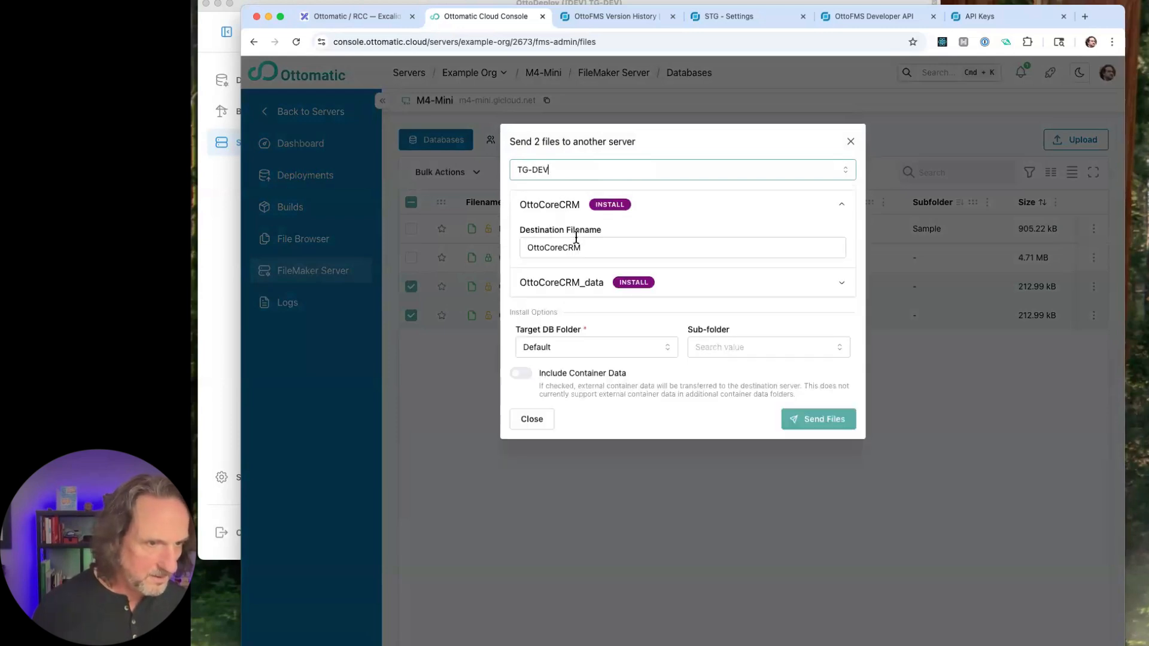
- Create the sub-folder ottocore in the Default target folder, exclude container data, and send the files, dismissing the deployment progress
click(767, 346)
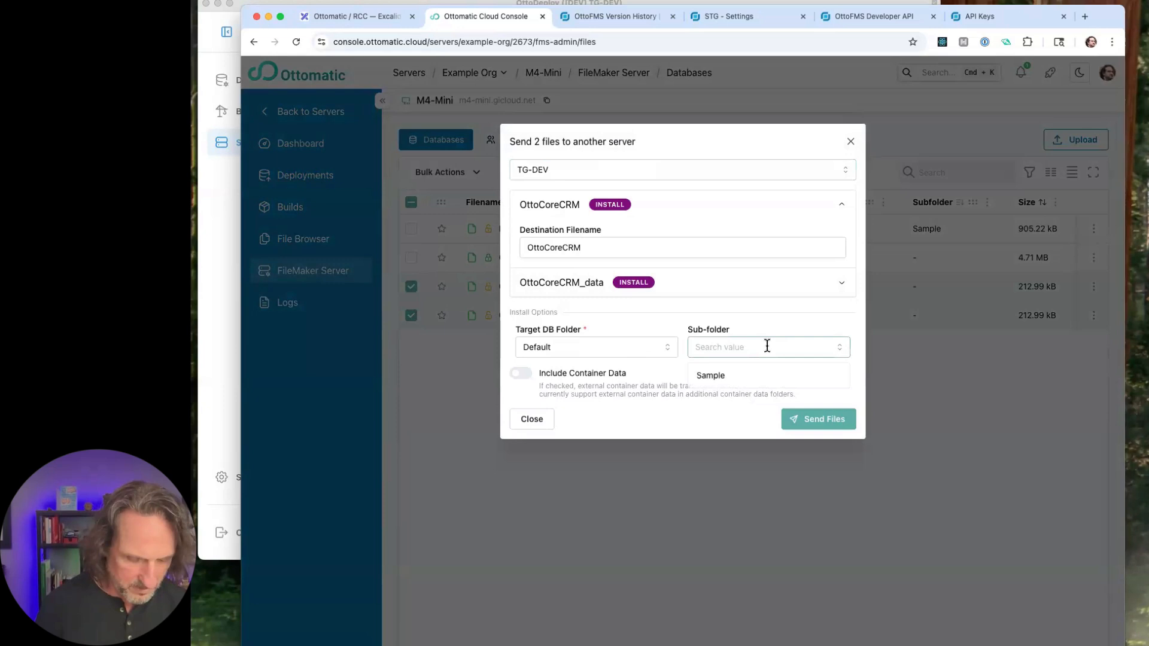
text(ottocore)
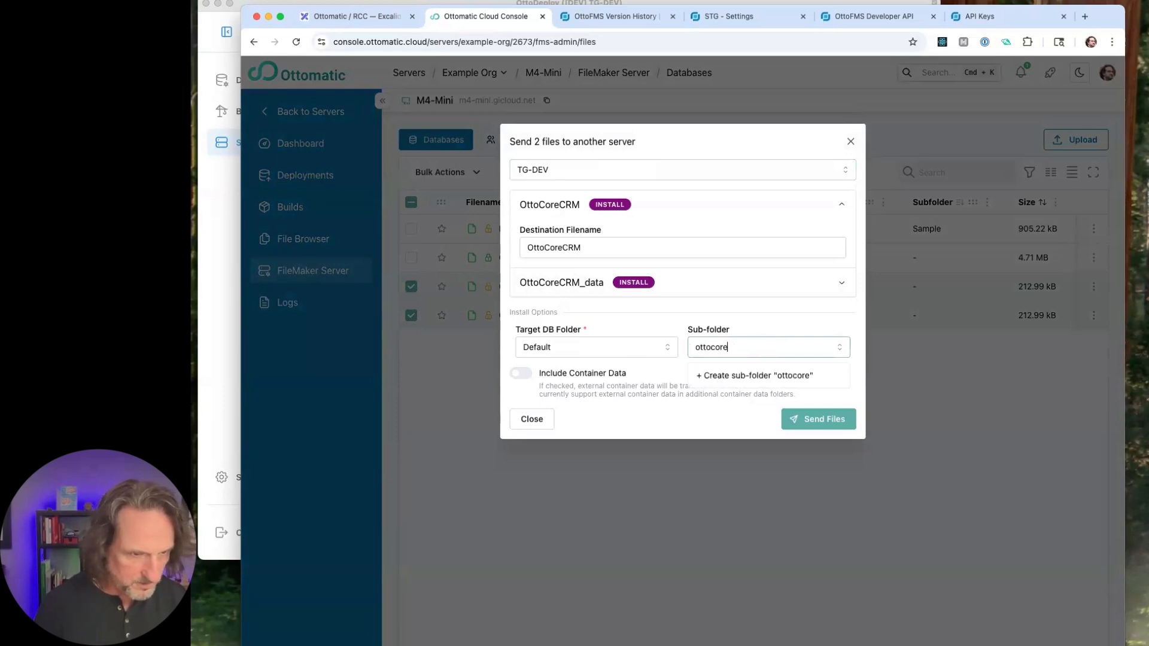
click(774, 374)
click(774, 374)
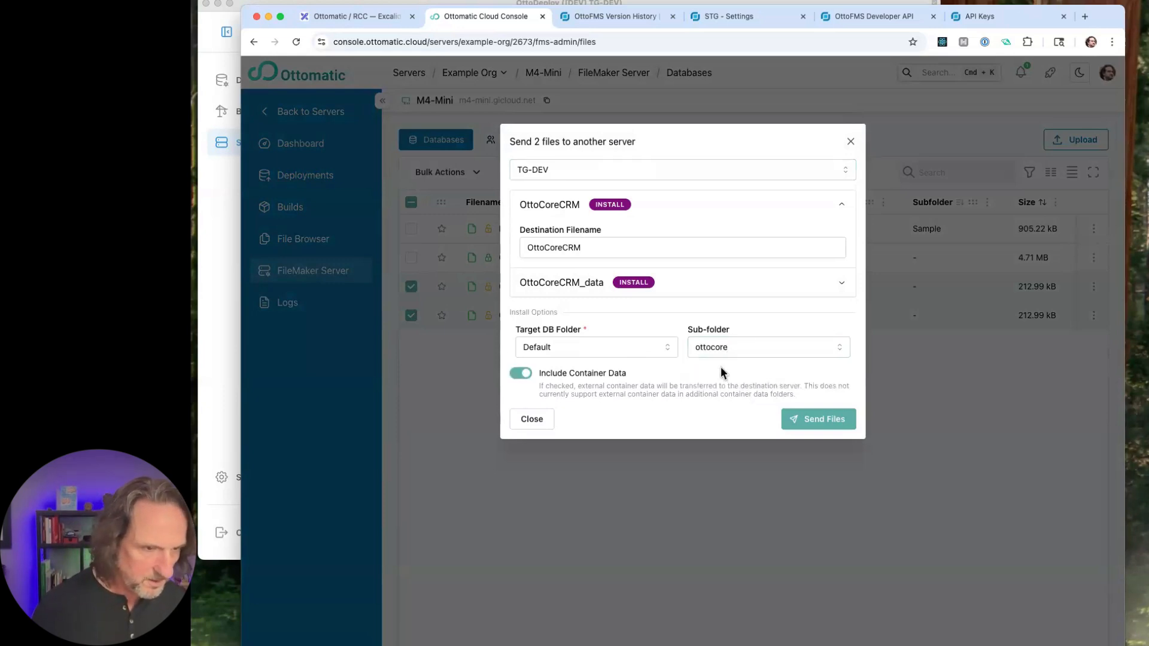
click(520, 374)
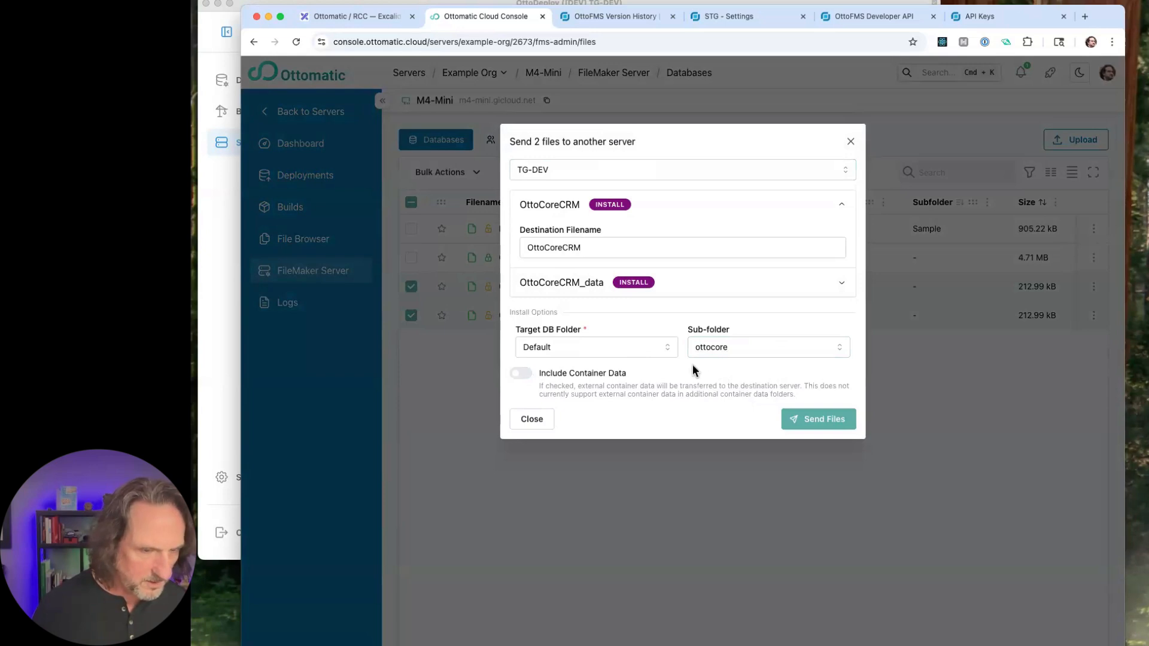
click(733, 356)
click(651, 413)
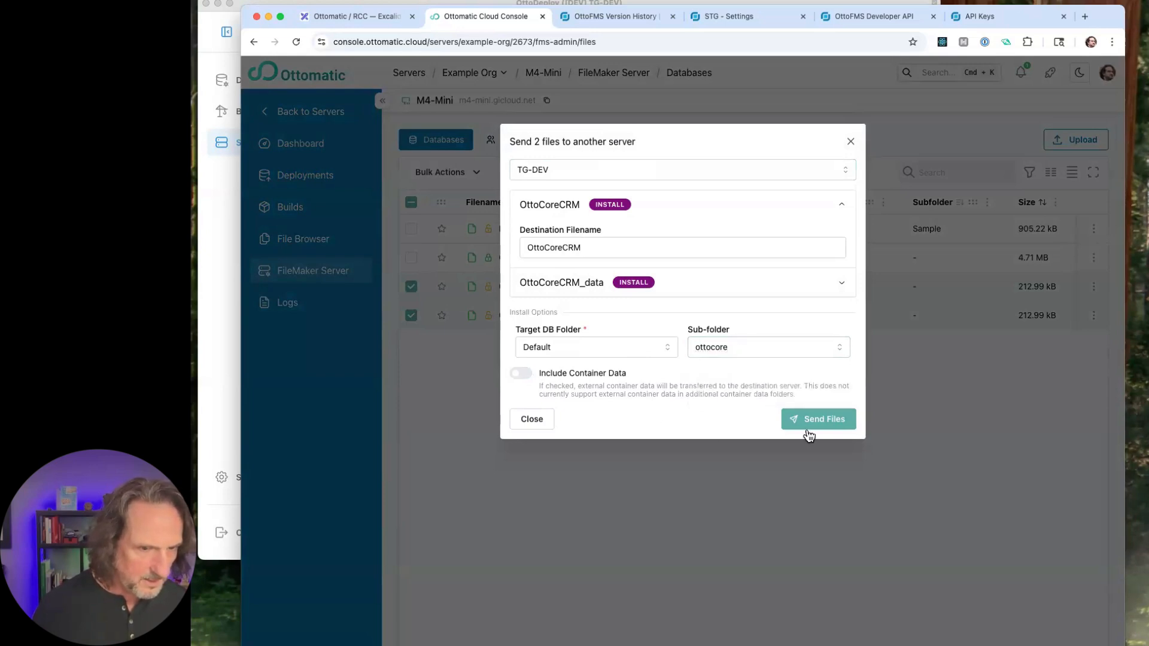
click(808, 431)
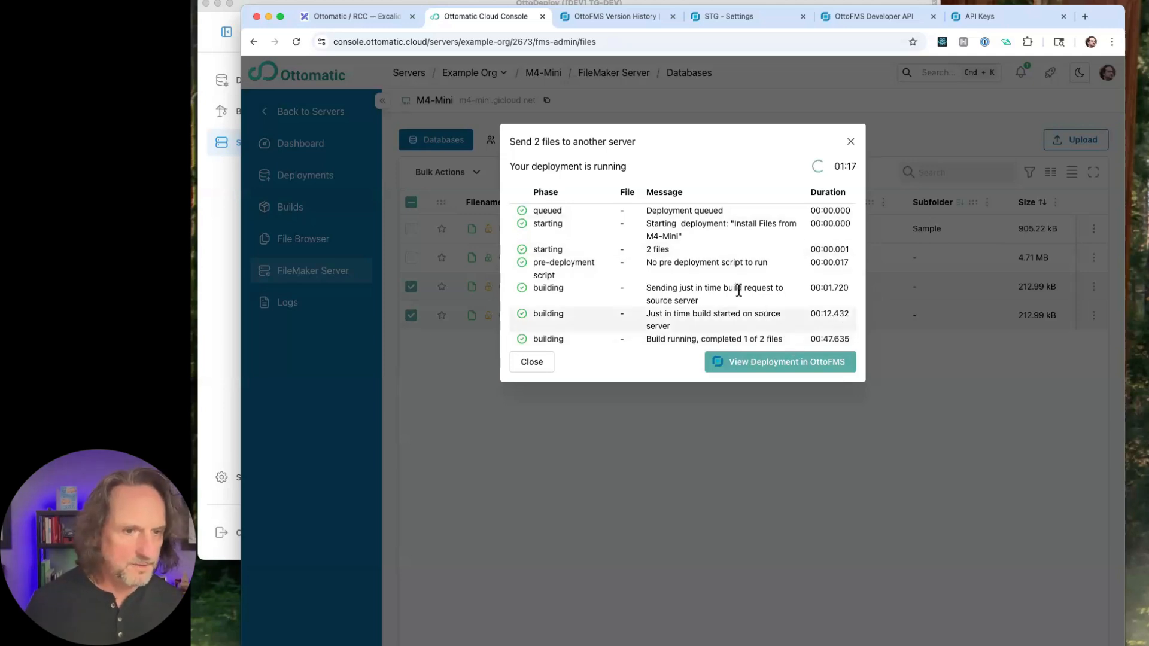
click(909, 127)
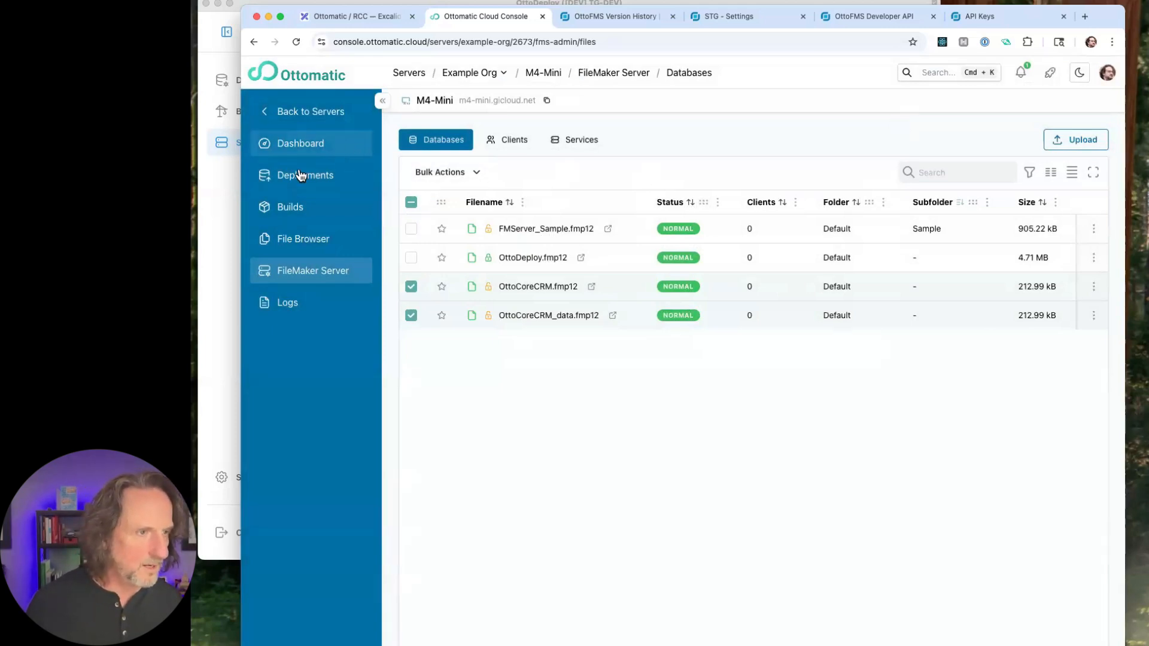
- Return to the servers list and open the hosted FileMaker Server databases of TG-PROD
click(382, 100)
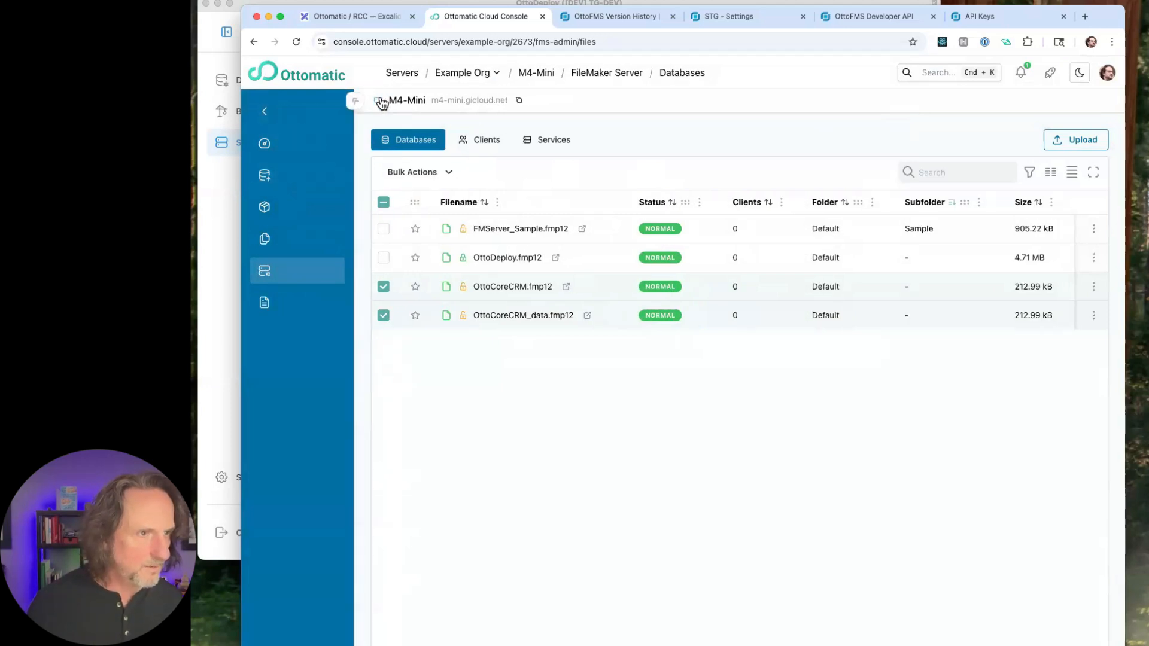
click(287, 103)
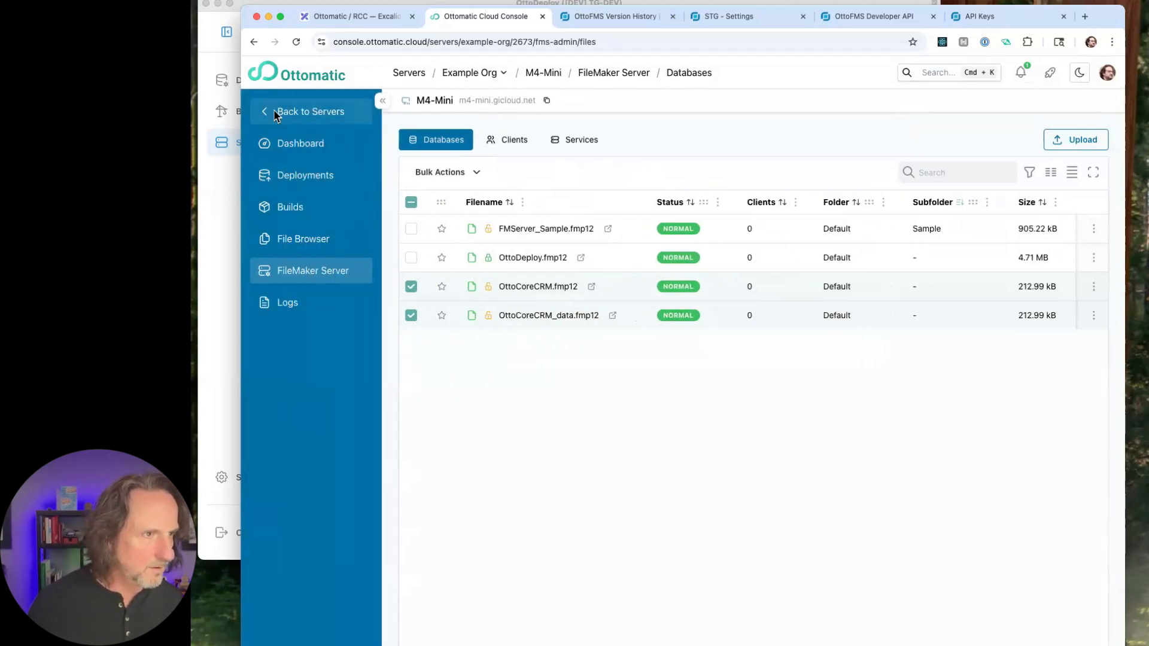
click(277, 115)
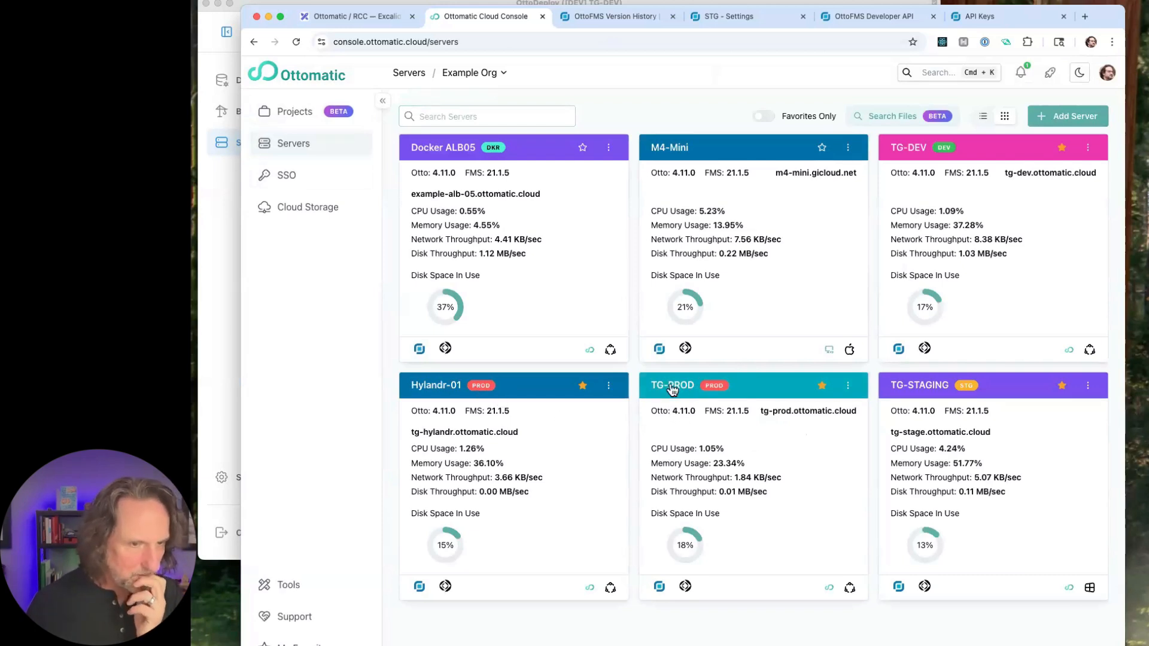
click(672, 388)
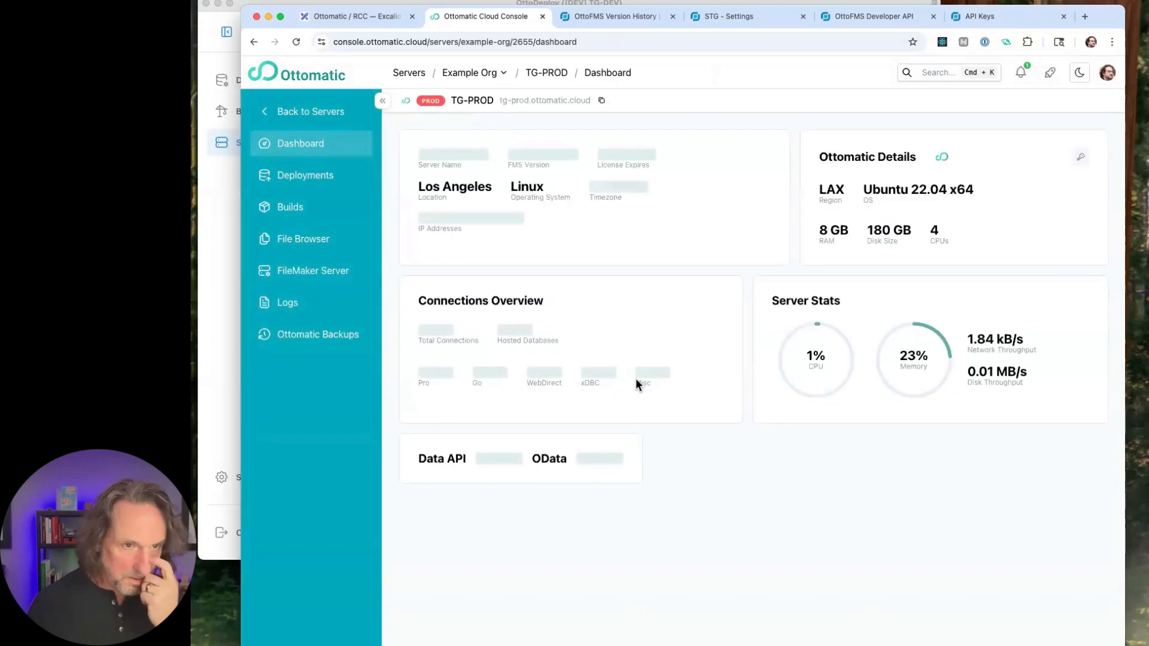
click(316, 280)
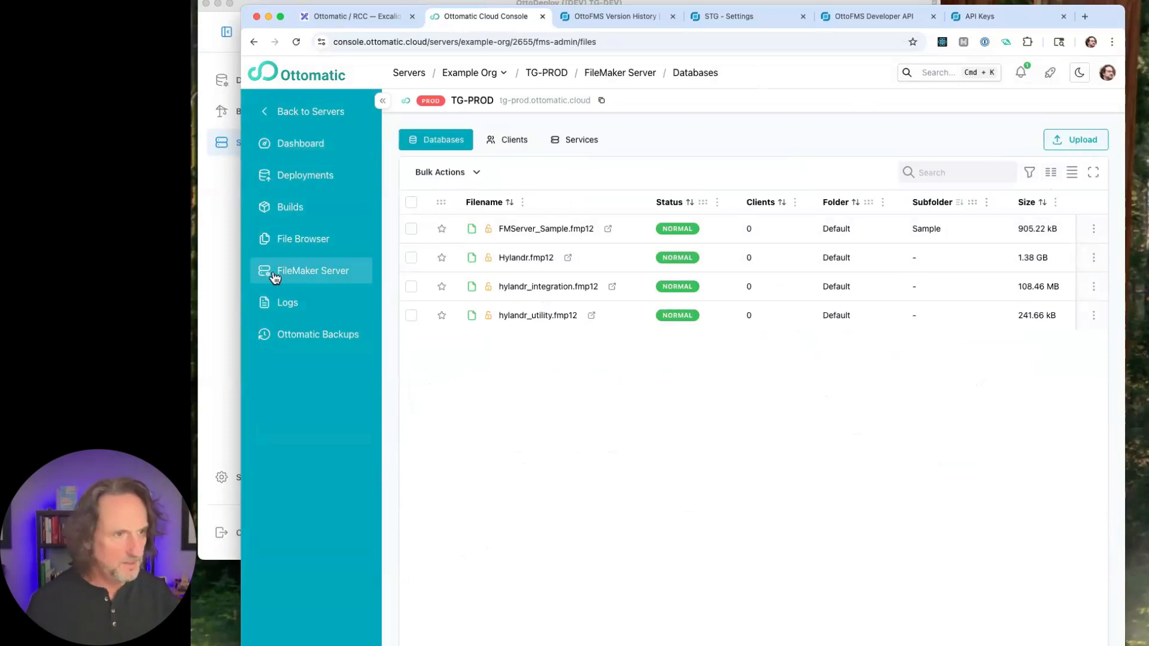
- Stage test.fmp12 for upload to TG-PROD and discard it without uploading
click(1097, 140)
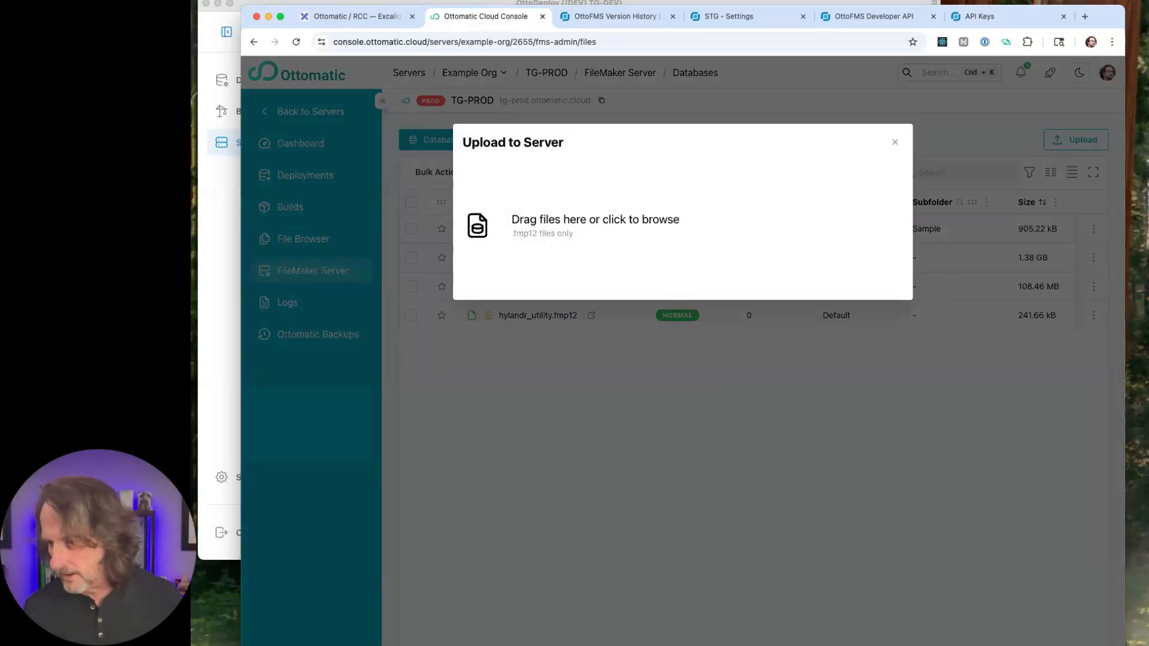
key(super+Tab)
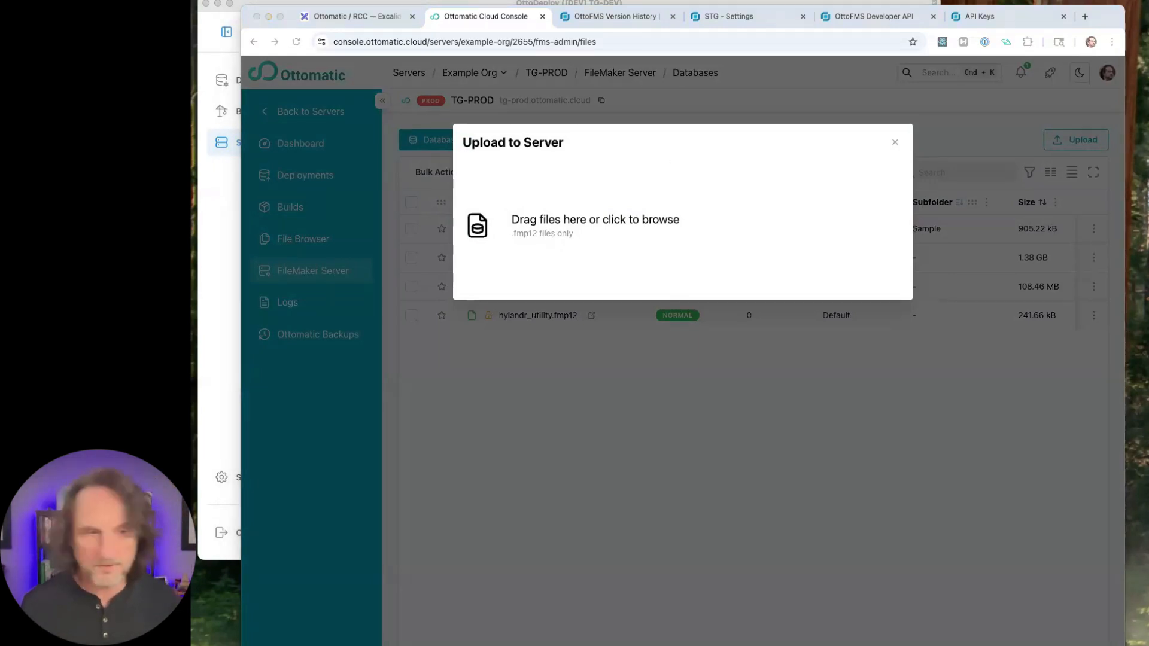
drag(922, 294, 566, 239)
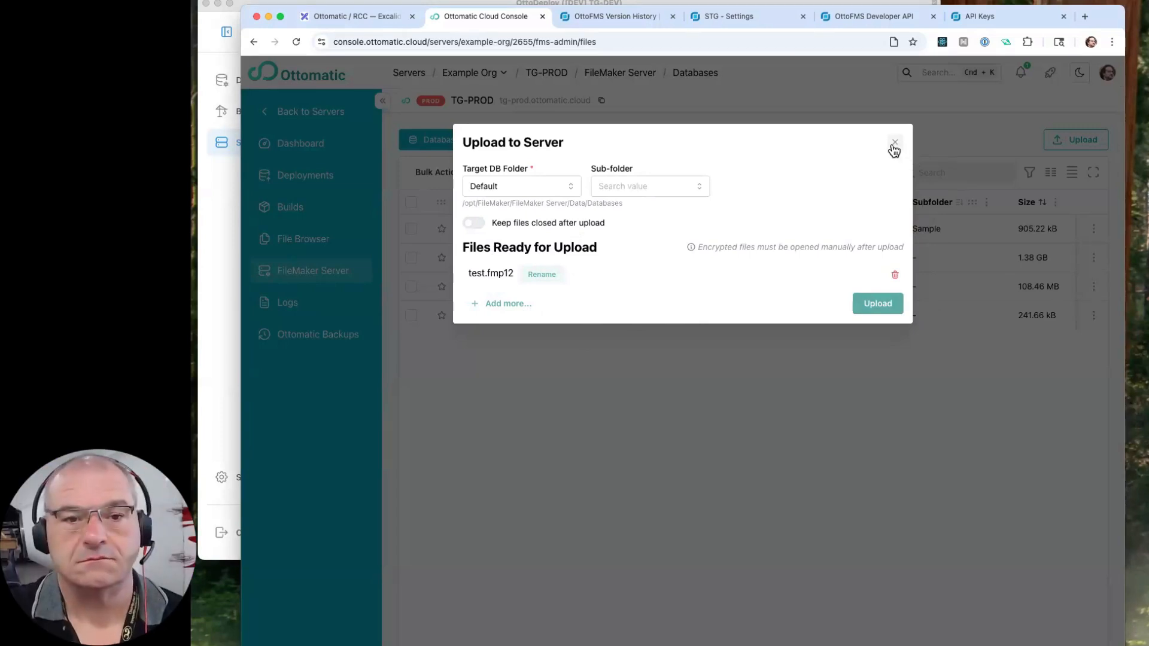
click(895, 274)
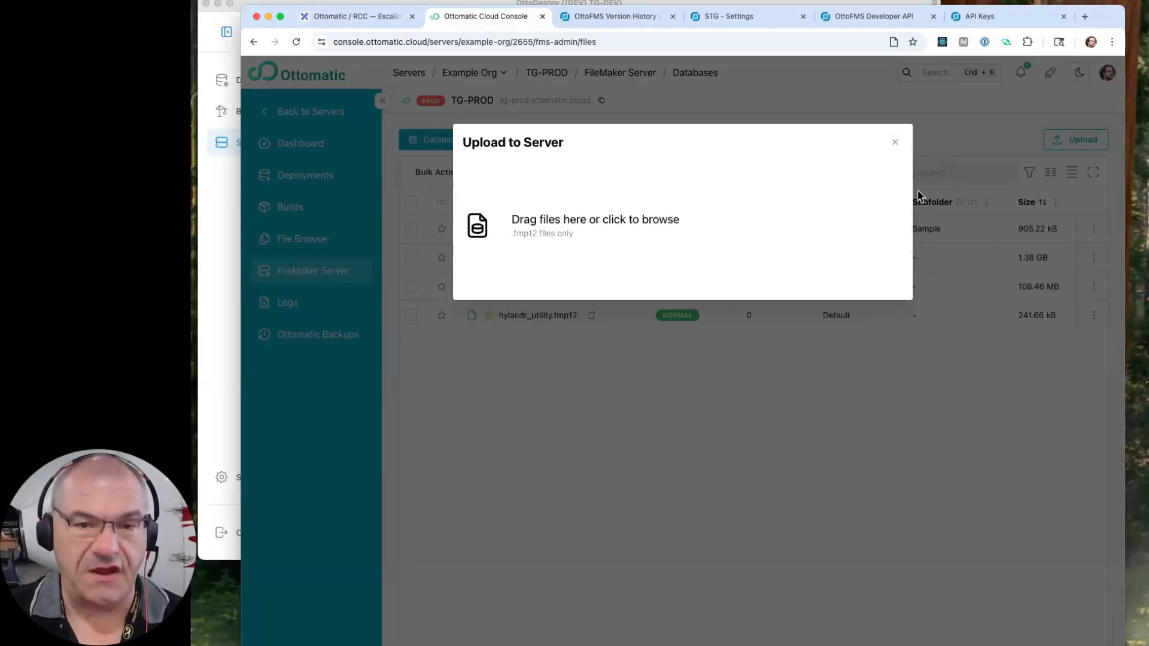
click(895, 141)
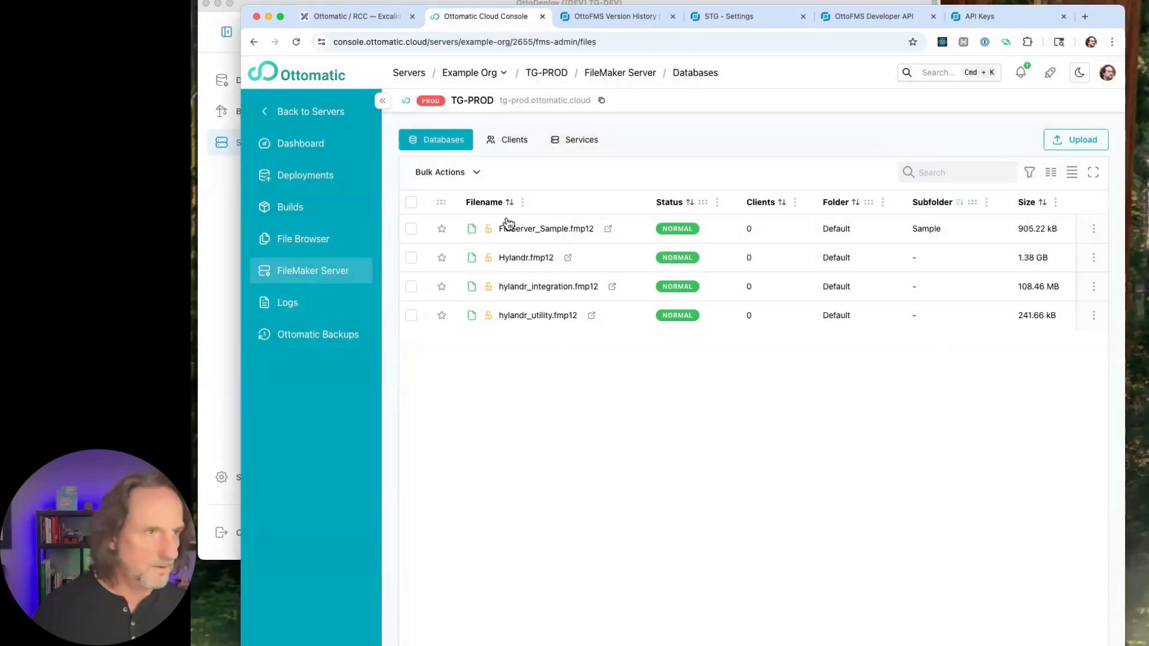
- Switch to the Ottomatic / RCC board in Excalidraw to review the Day 3 outline
click(373, 18)
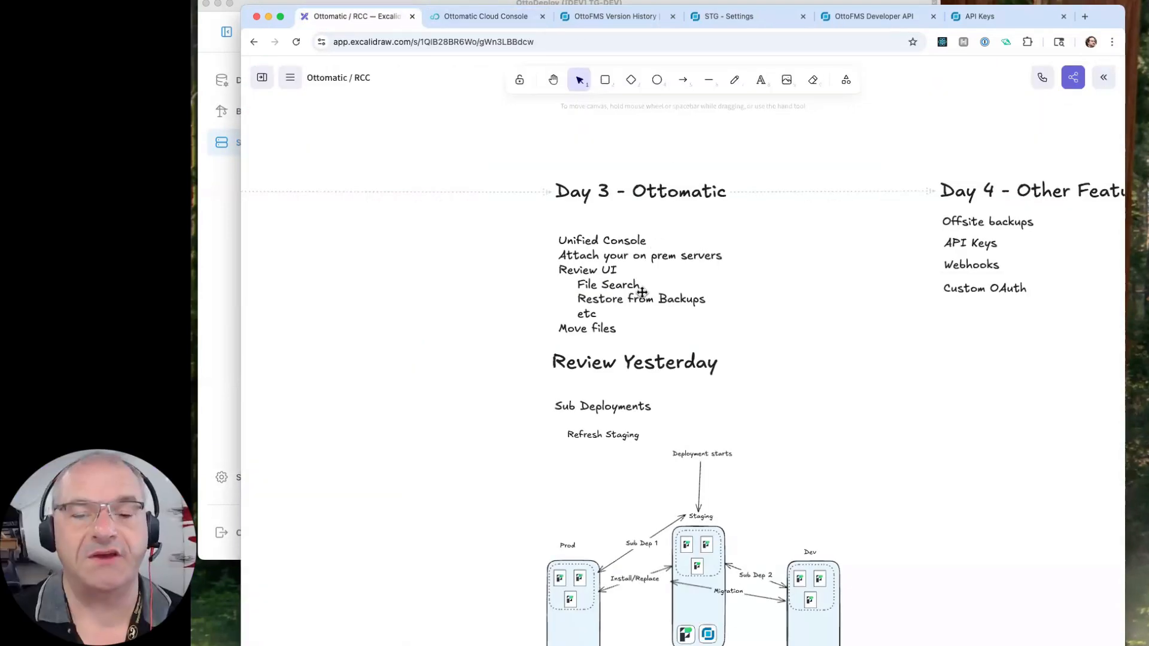
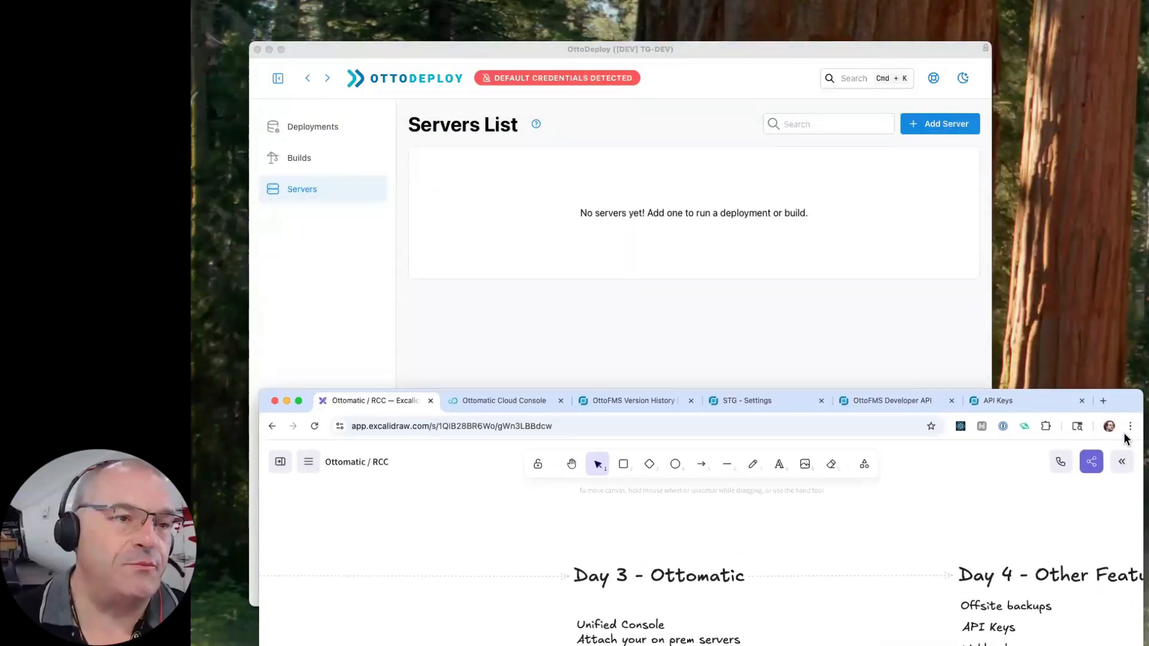
- Switch to OttoDeploy and look through its builds and deployments, returning to the servers list
click(842, 372)
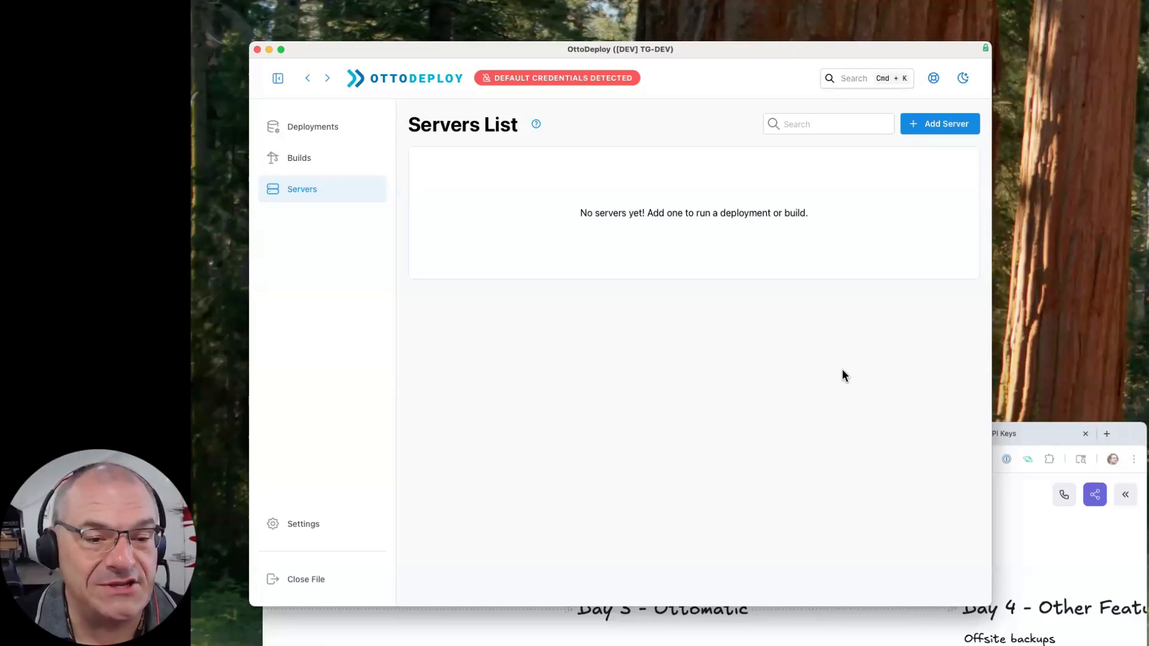
click(325, 122)
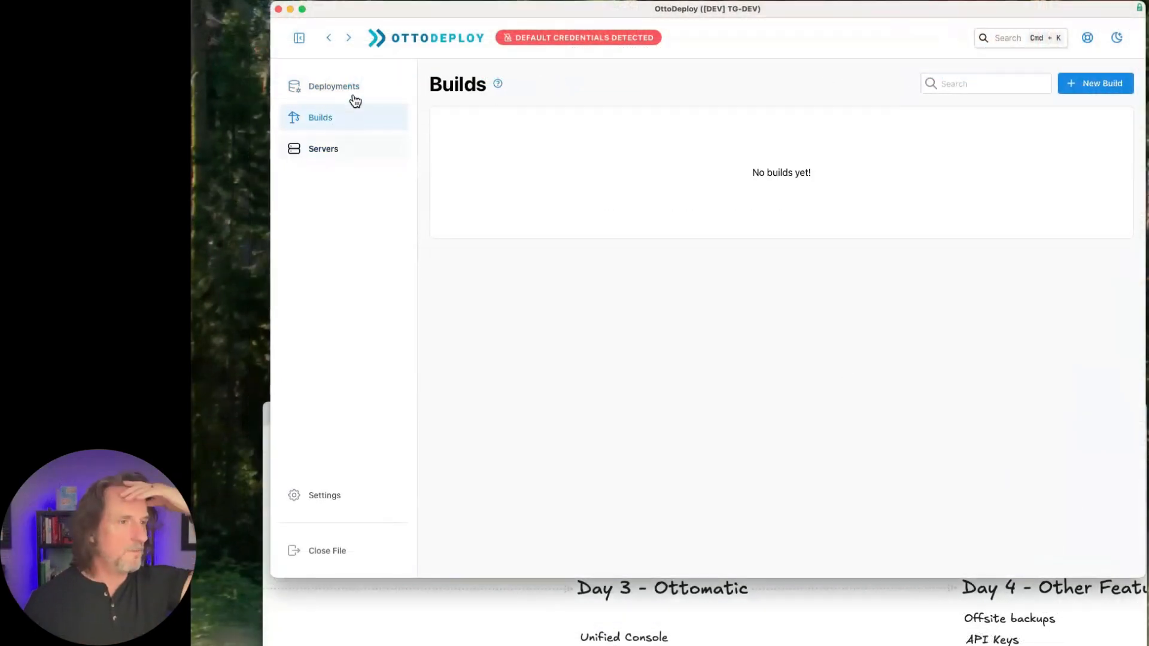
click(354, 95)
click(334, 153)
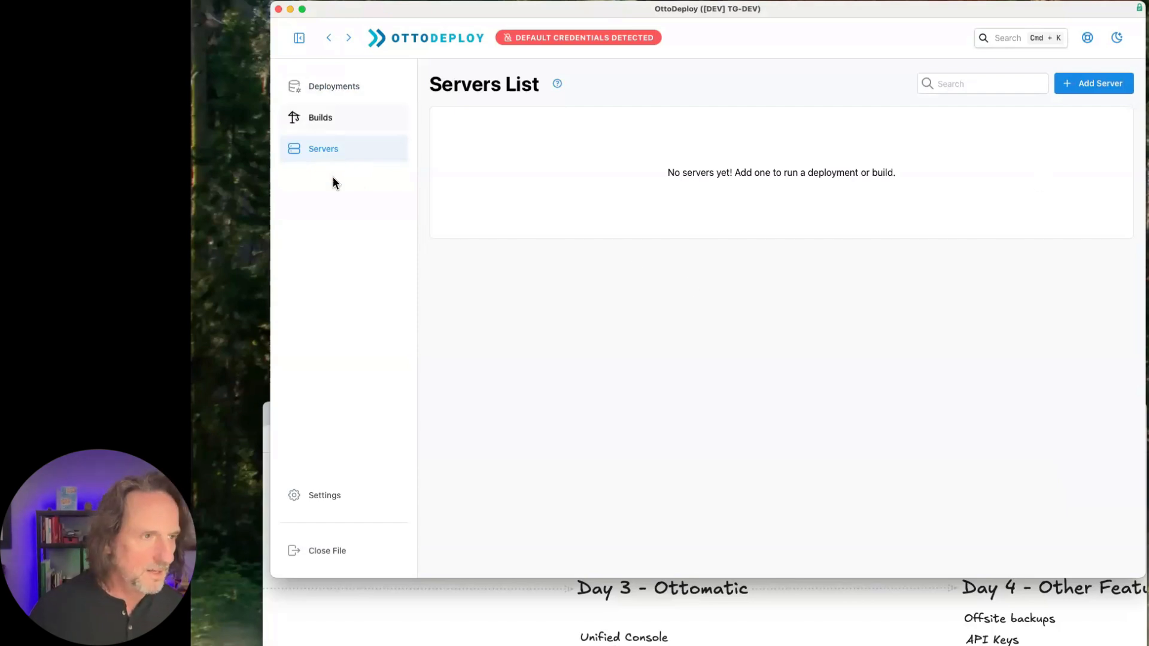
- Start adding servers from the Cloud Console and log in to the Ottomatic Cloud Console
click(1085, 87)
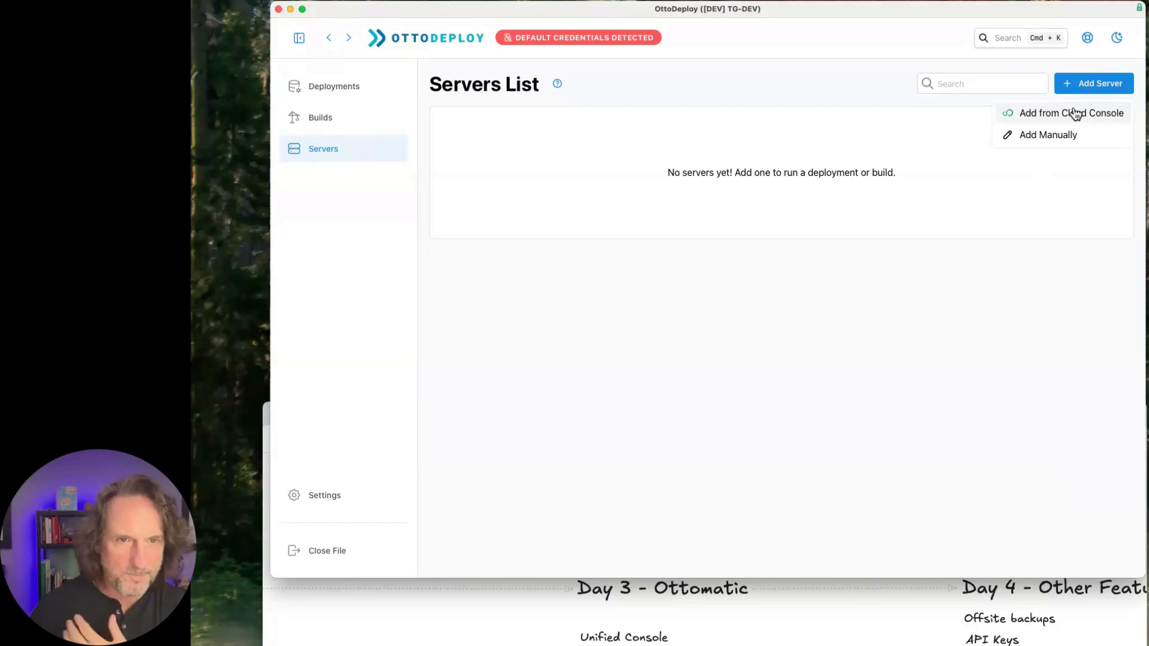
click(1075, 113)
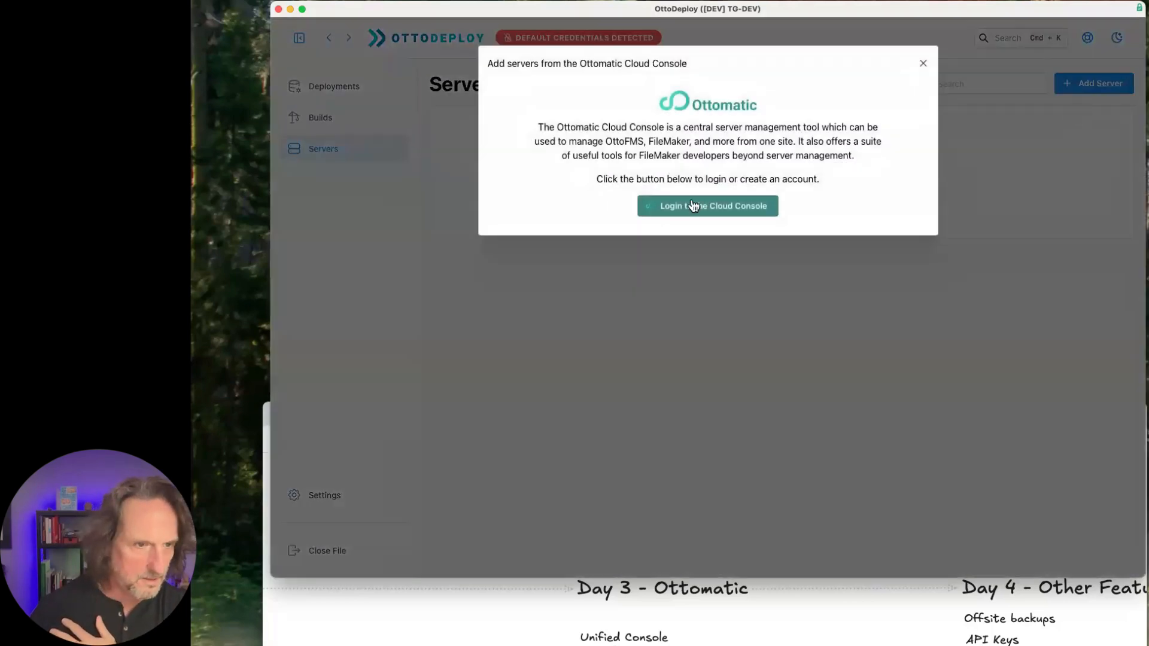
click(722, 209)
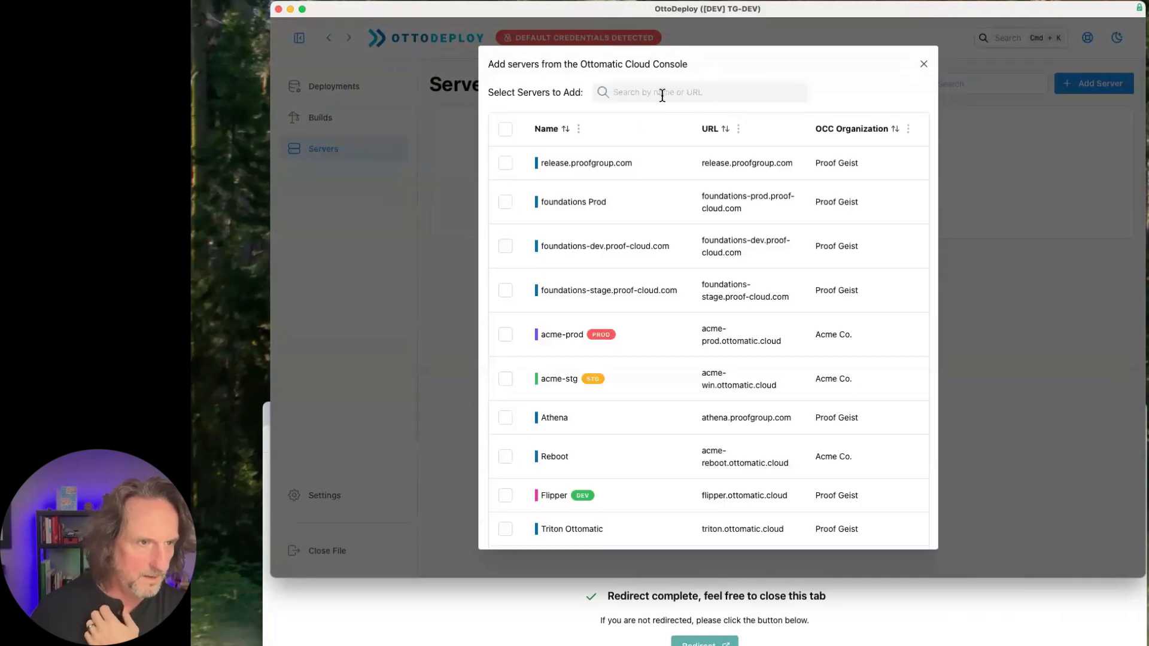
- Search the servers available to add for "tg-" and clear the search
click(662, 95)
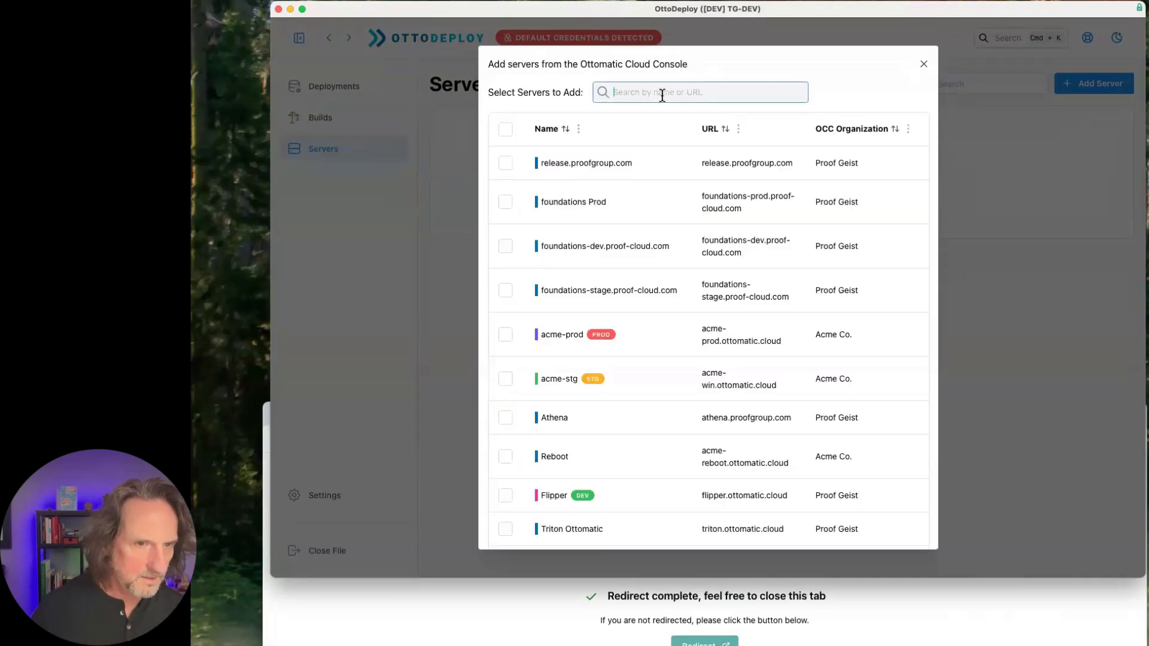
scroll(662, 96, down, 1)
scroll(662, 96, up, 1)
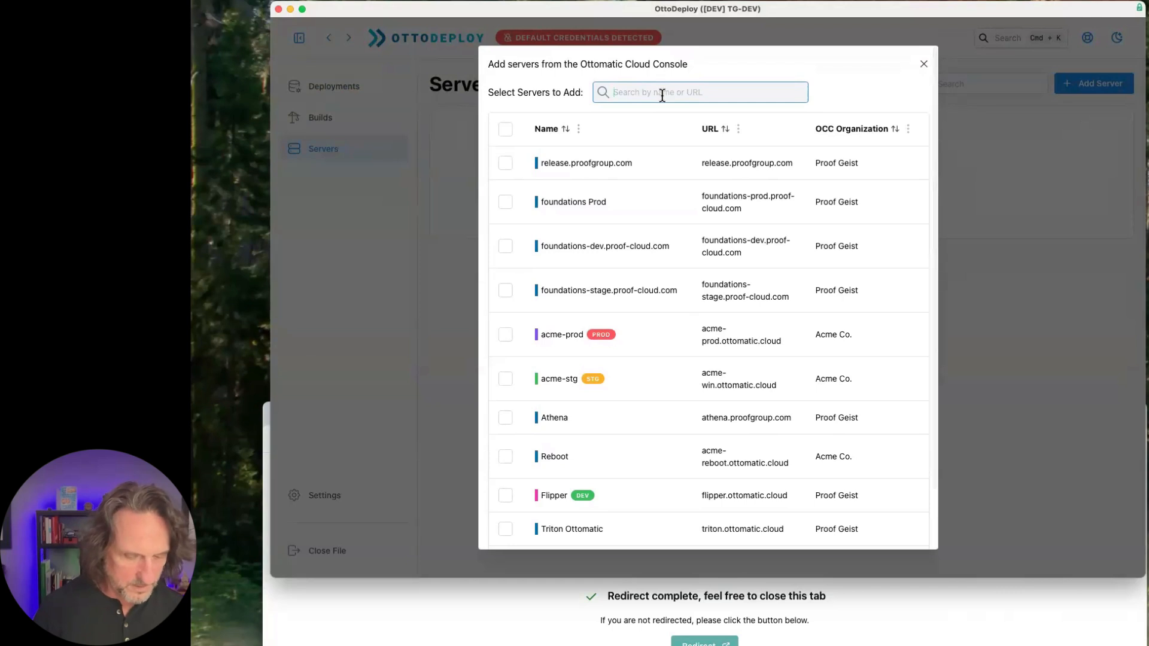
text(tg-)
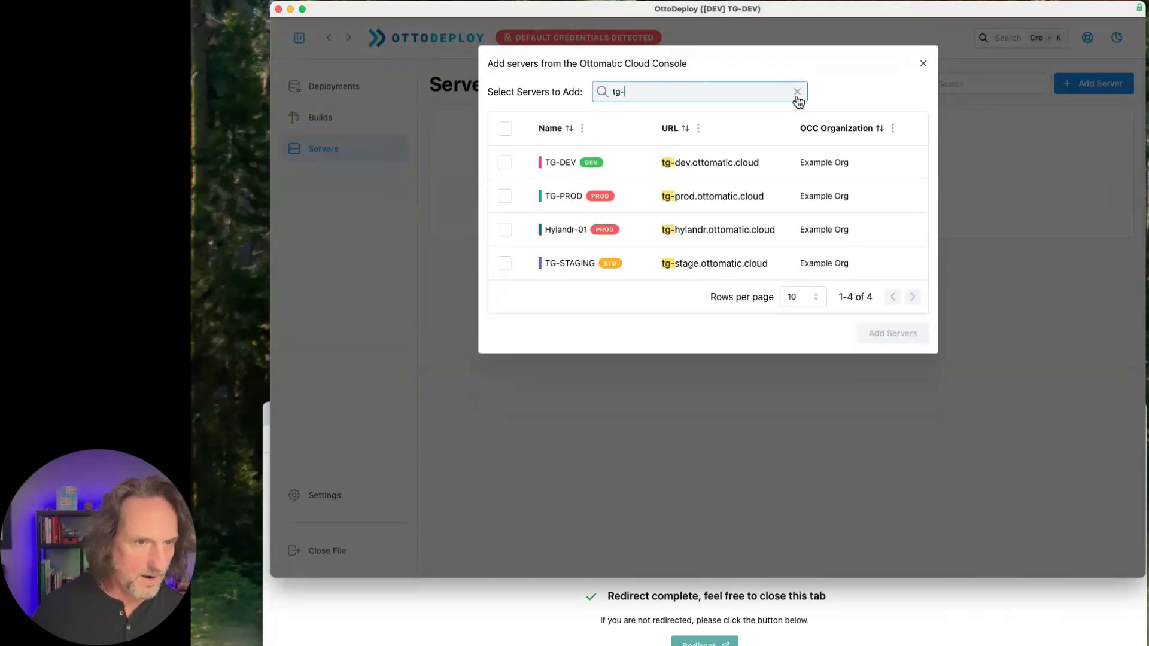
click(797, 95)
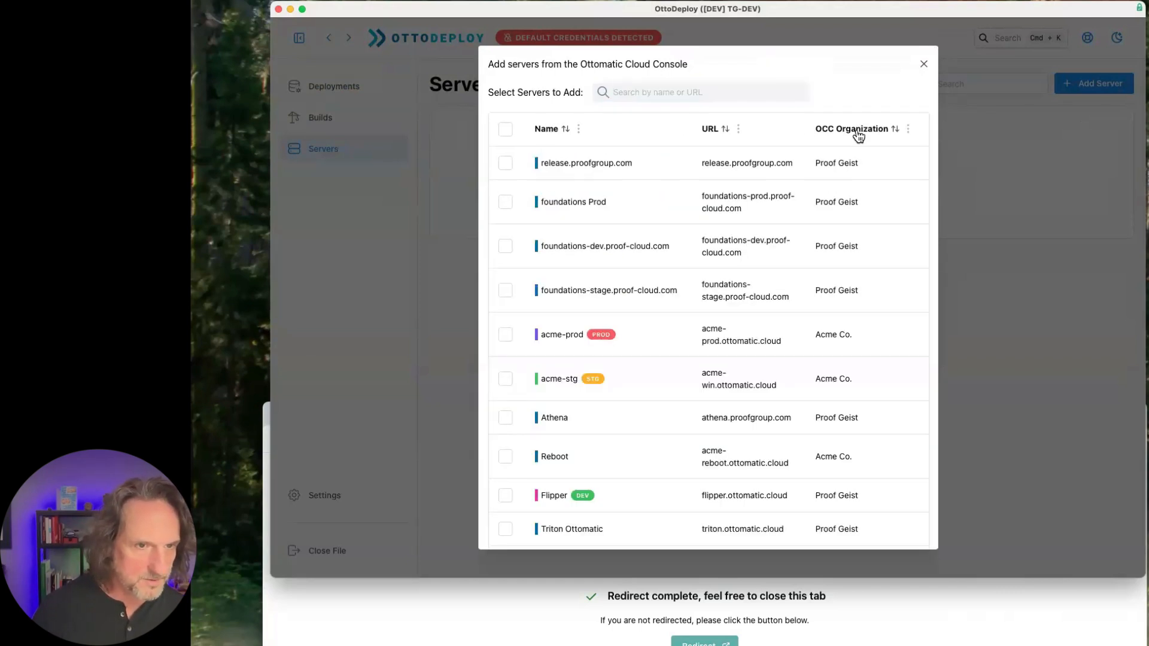
- Filter the available servers by the OCC organization Example Org, select all of them and add them to OttoDeploy
click(909, 132)
click(920, 245)
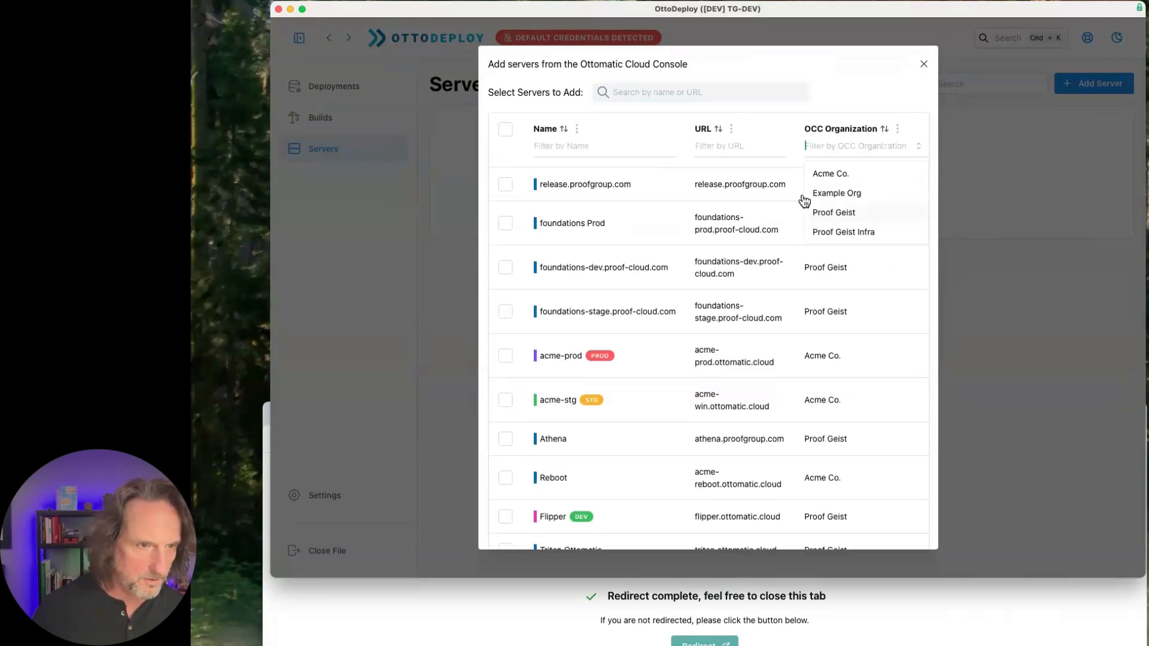
click(851, 194)
click(600, 435)
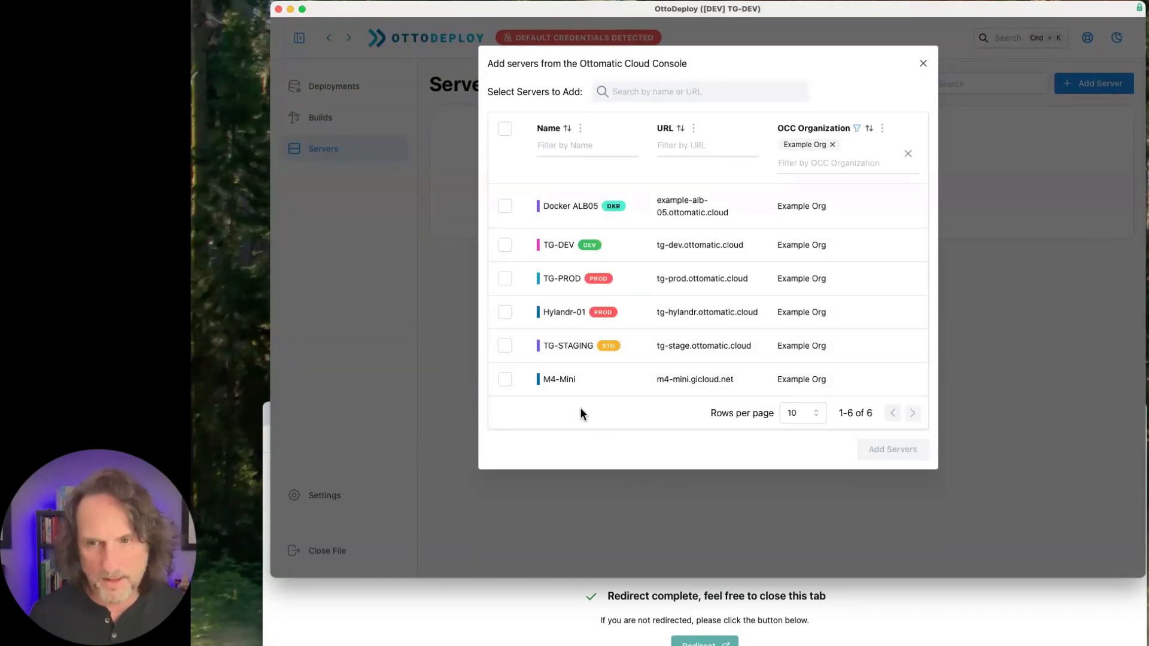
click(504, 128)
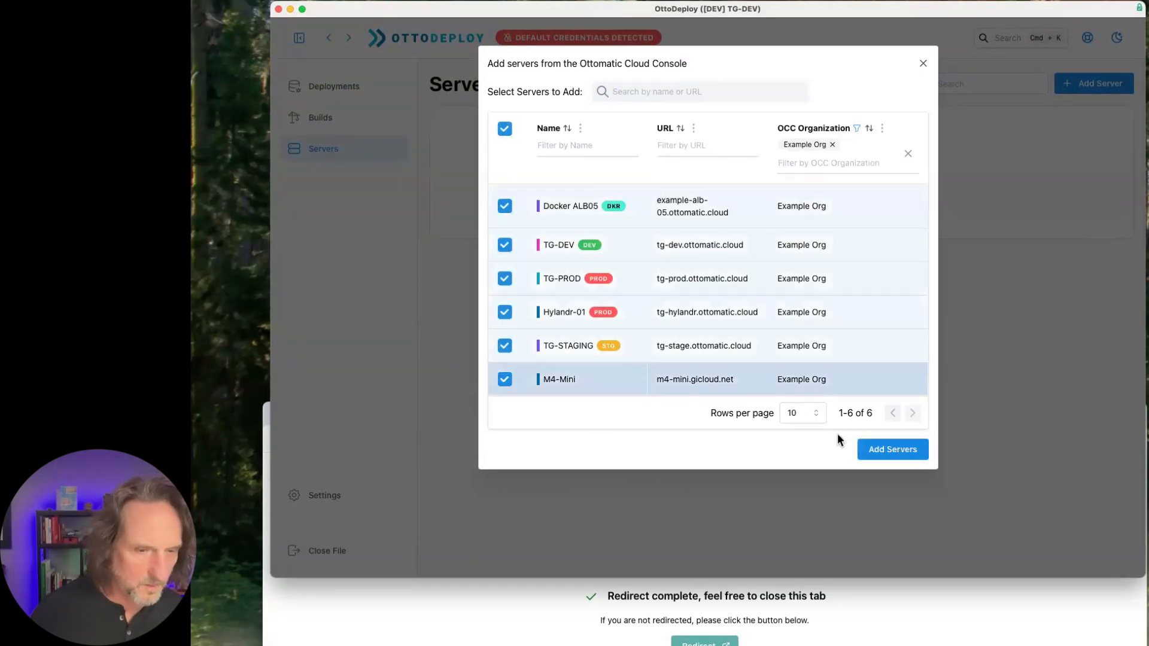
click(887, 449)
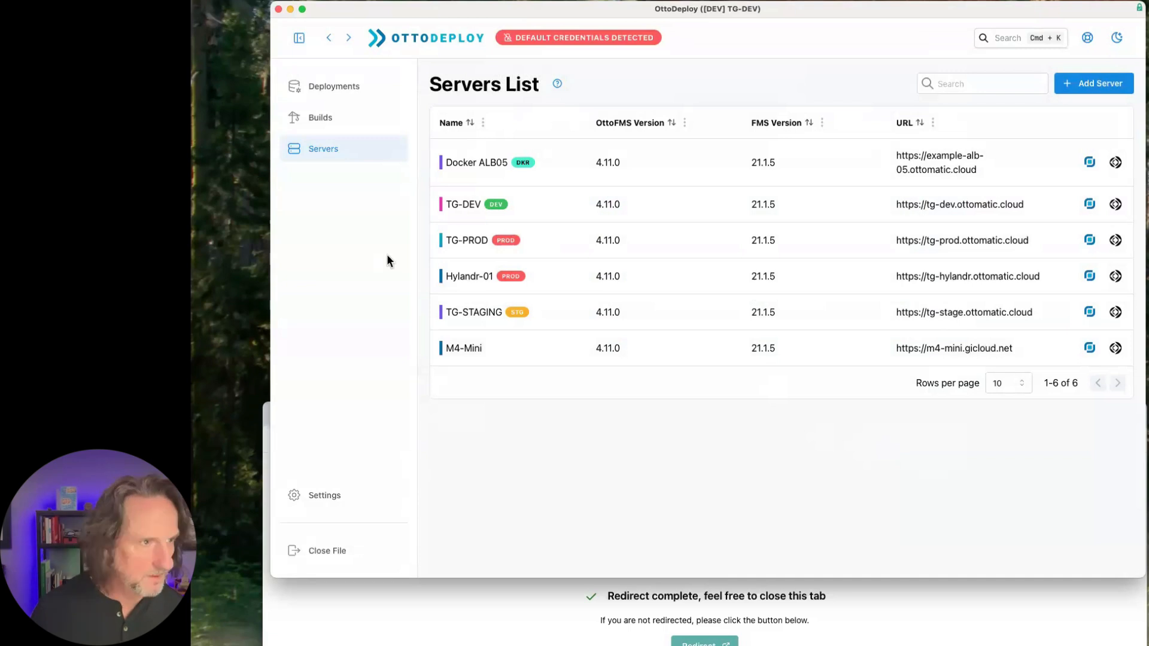
- Open the deployments list, then close the leftover Cloud Console login redirect page in the browser
click(358, 87)
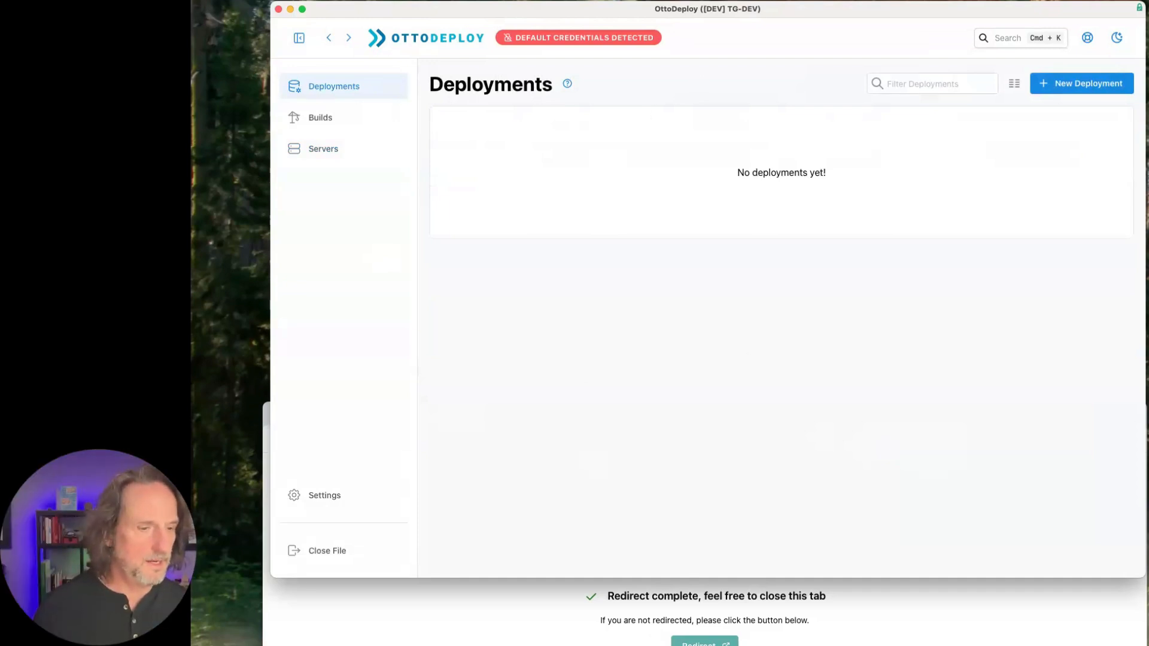
key(super+Tab)
click(369, 414)
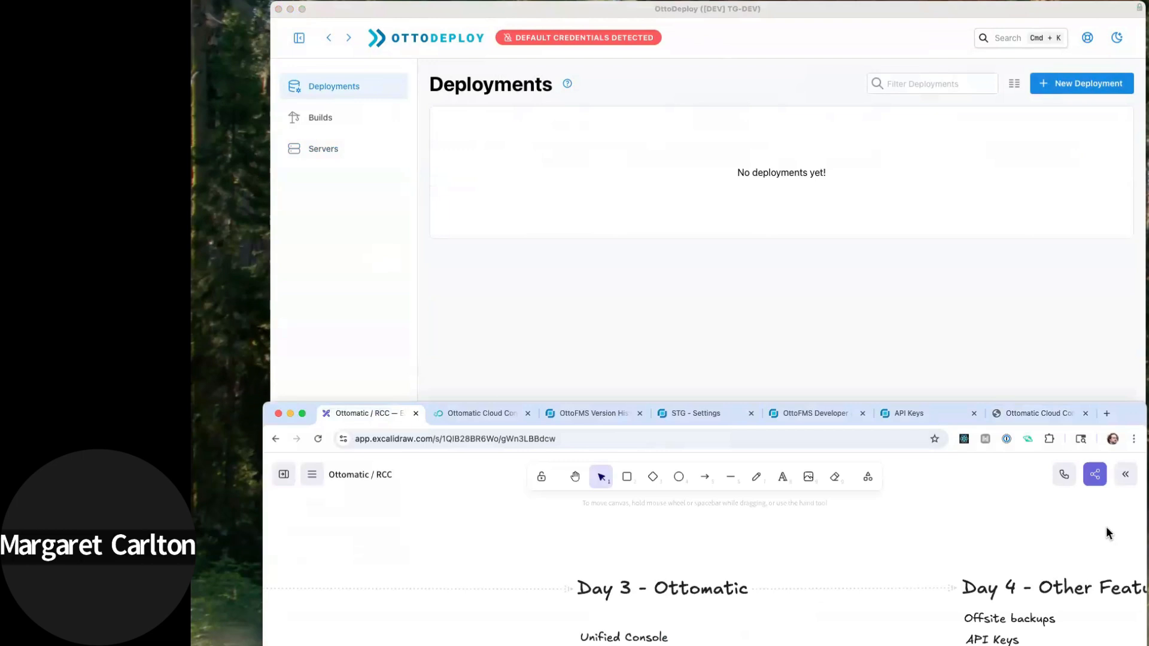
click(1086, 413)
- Review the Sub Deployments diagram for refreshing staging on the Ottomatic / RCC board and return to OttoDeploy
drag(1103, 422, 1114, 11)
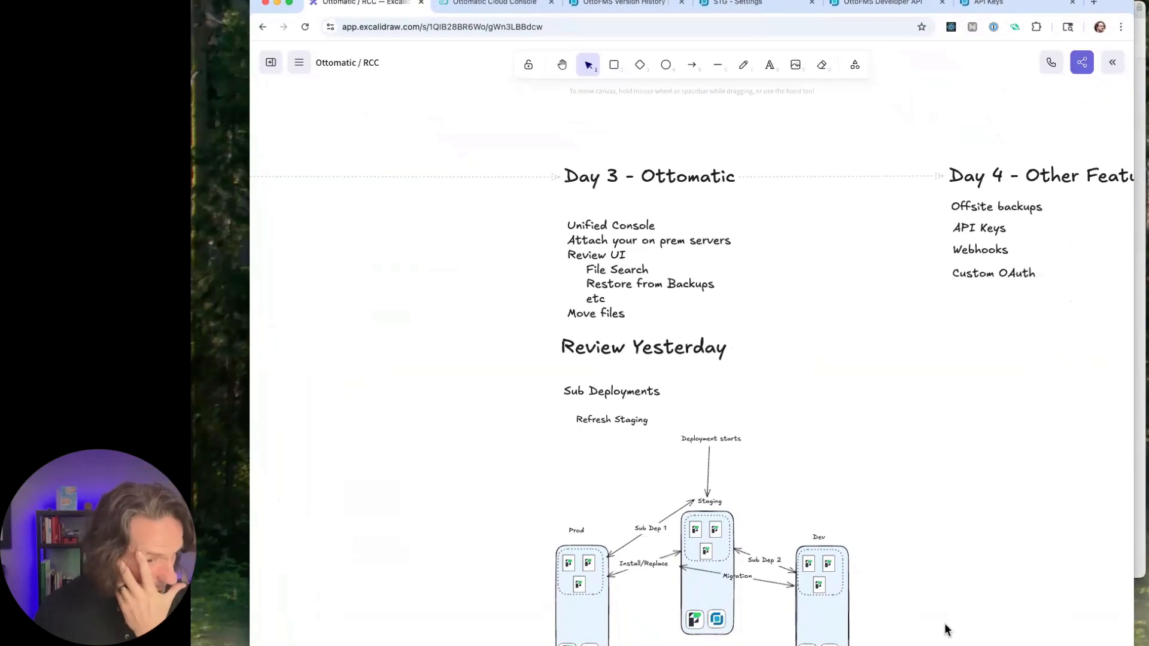
scroll(946, 630, down, 3)
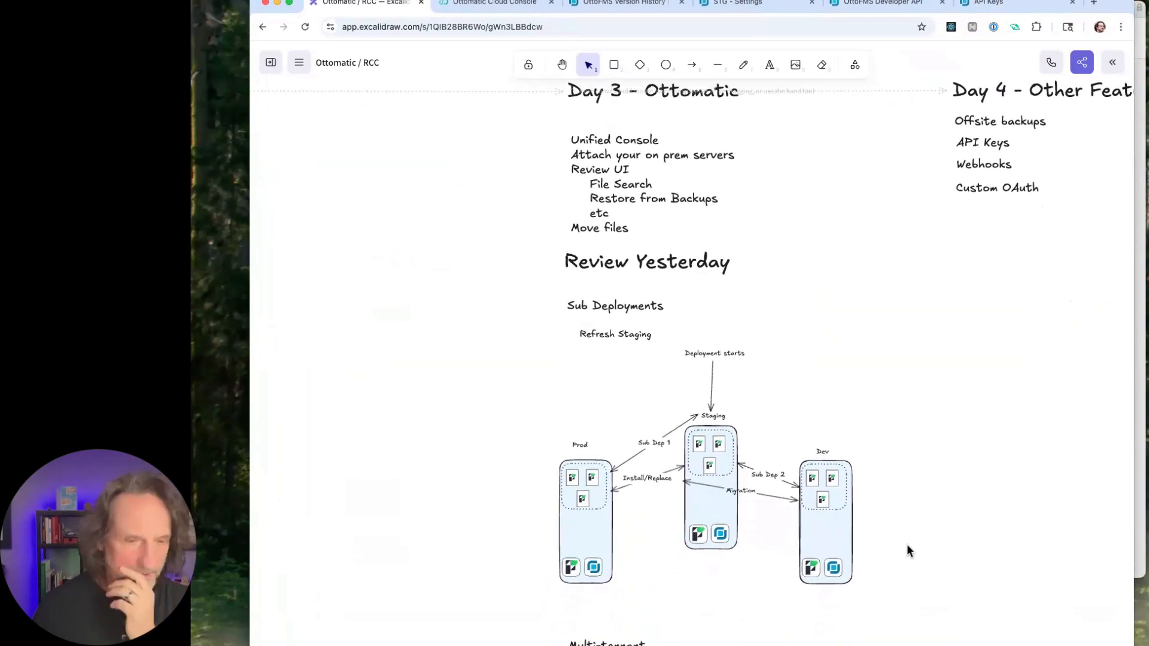
scroll(908, 545, down, 2)
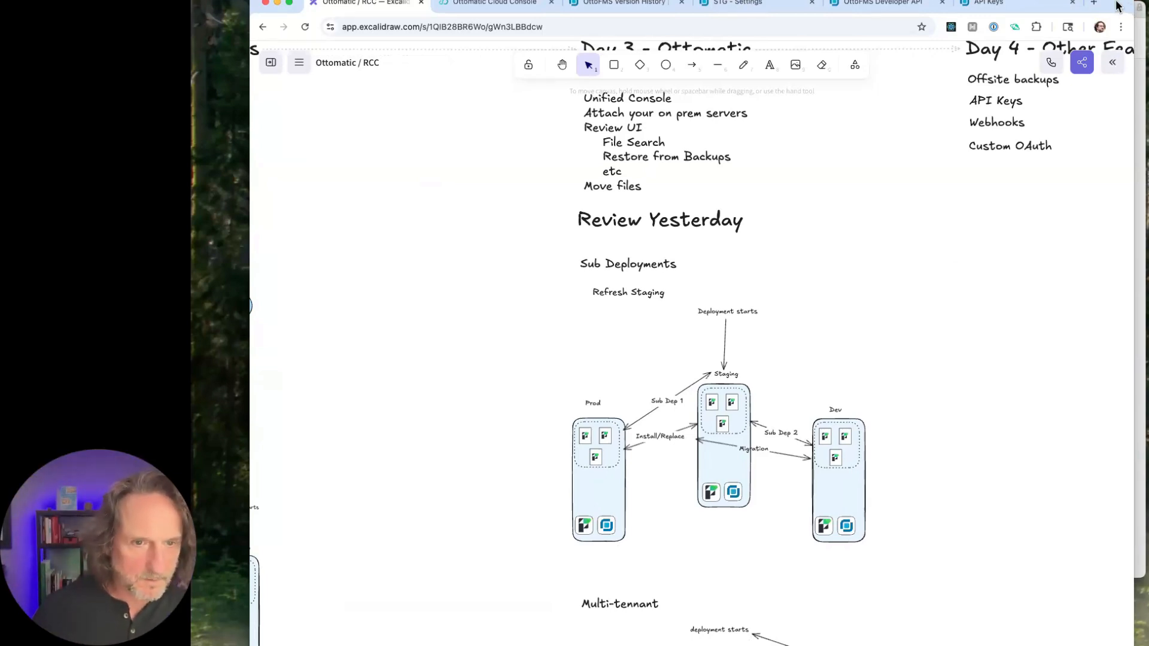
drag(1122, 5, 1148, 379)
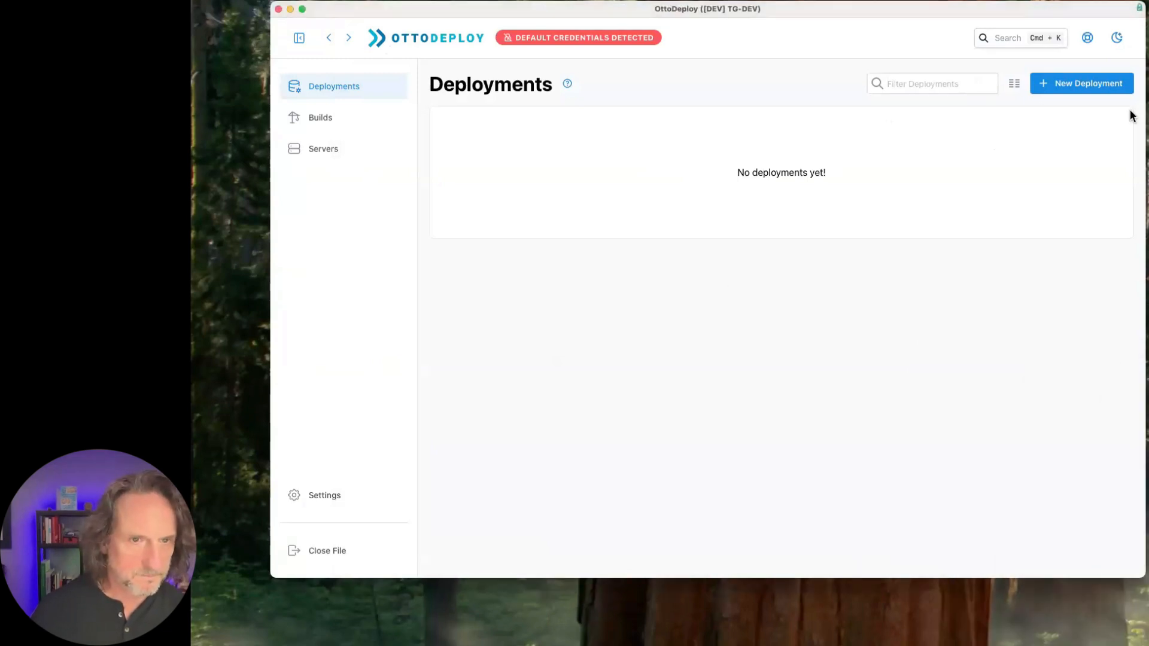
- Create a new deployment with TG-DEV as the source and TG-STAGING as the destination
click(1102, 89)
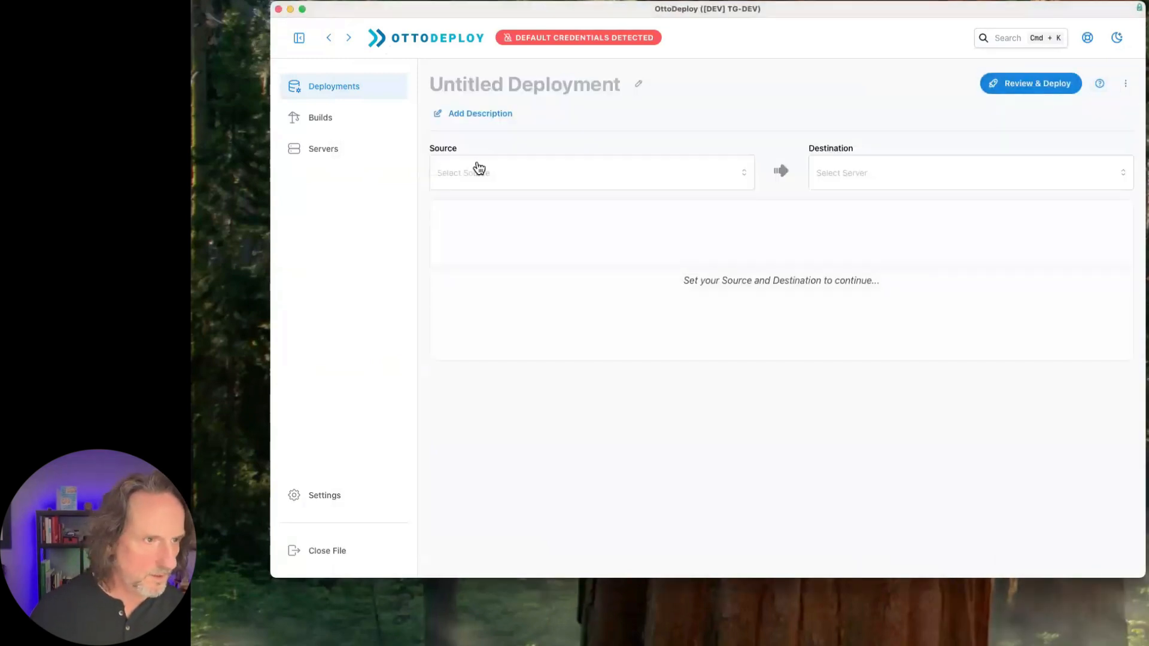
click(518, 175)
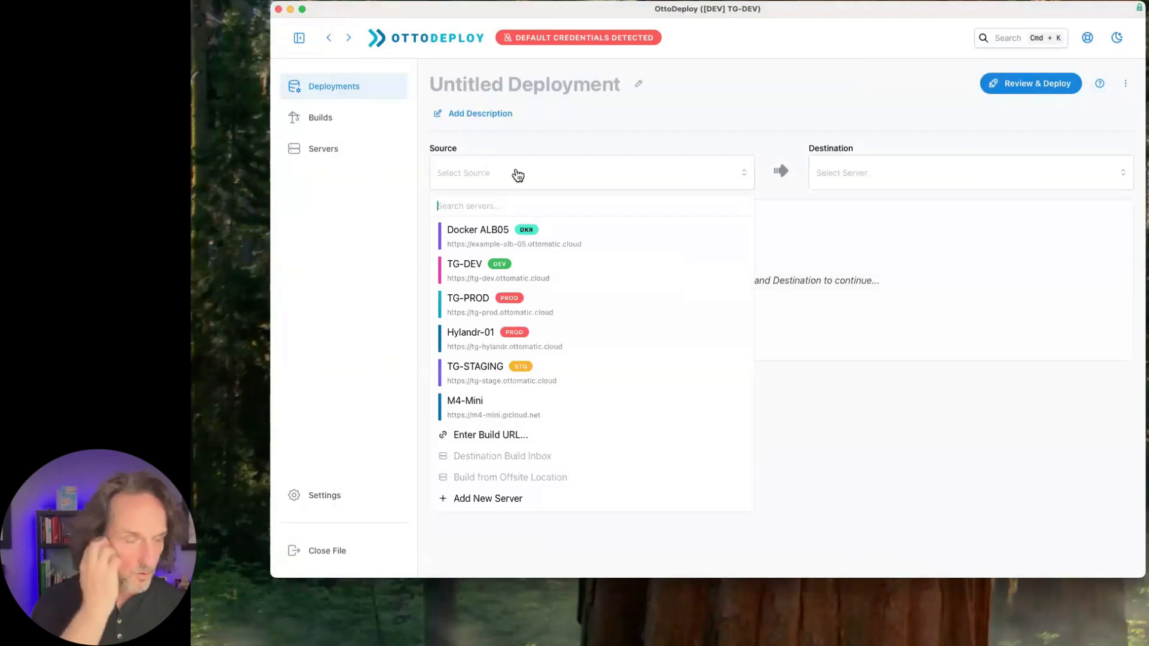
click(488, 271)
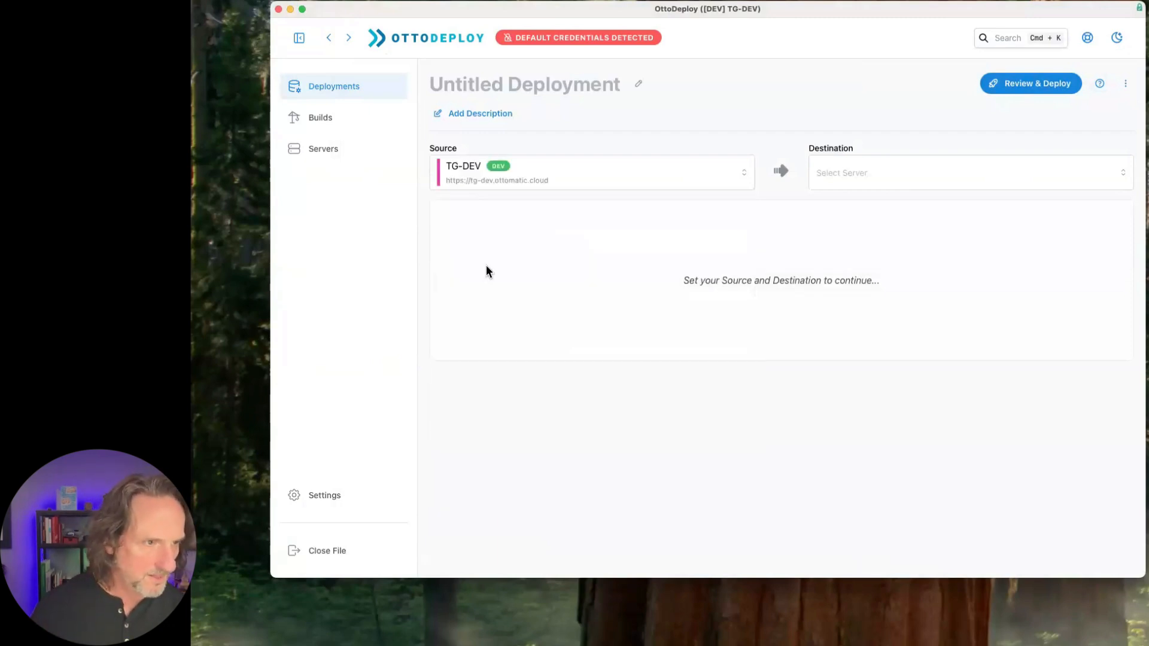
click(857, 181)
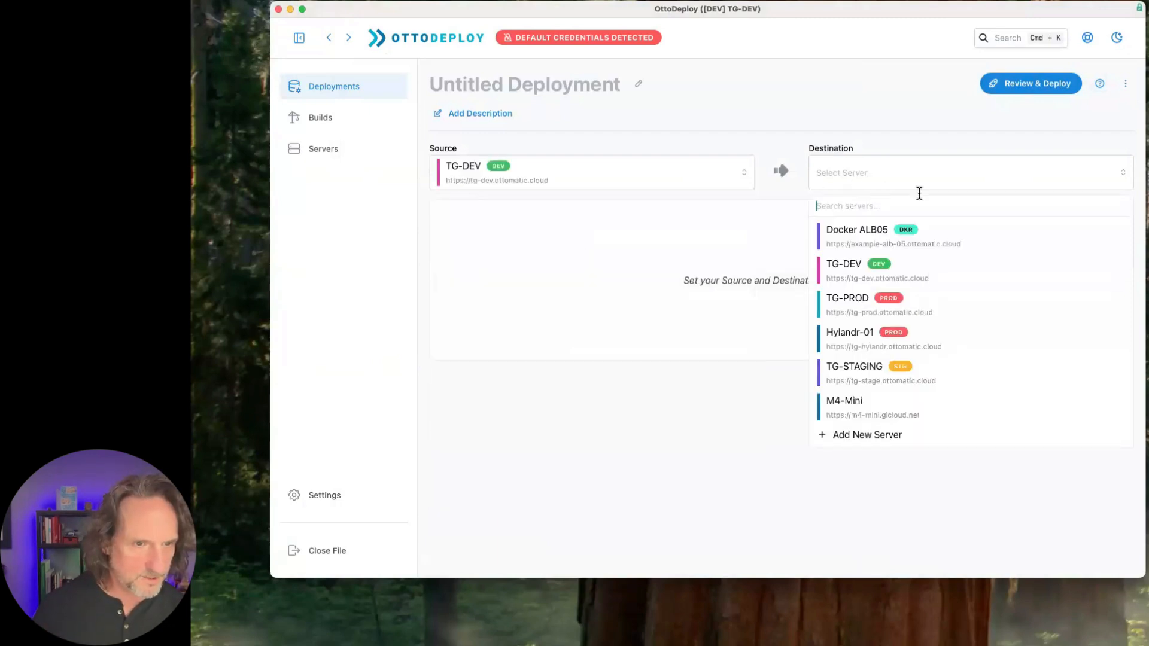
click(854, 365)
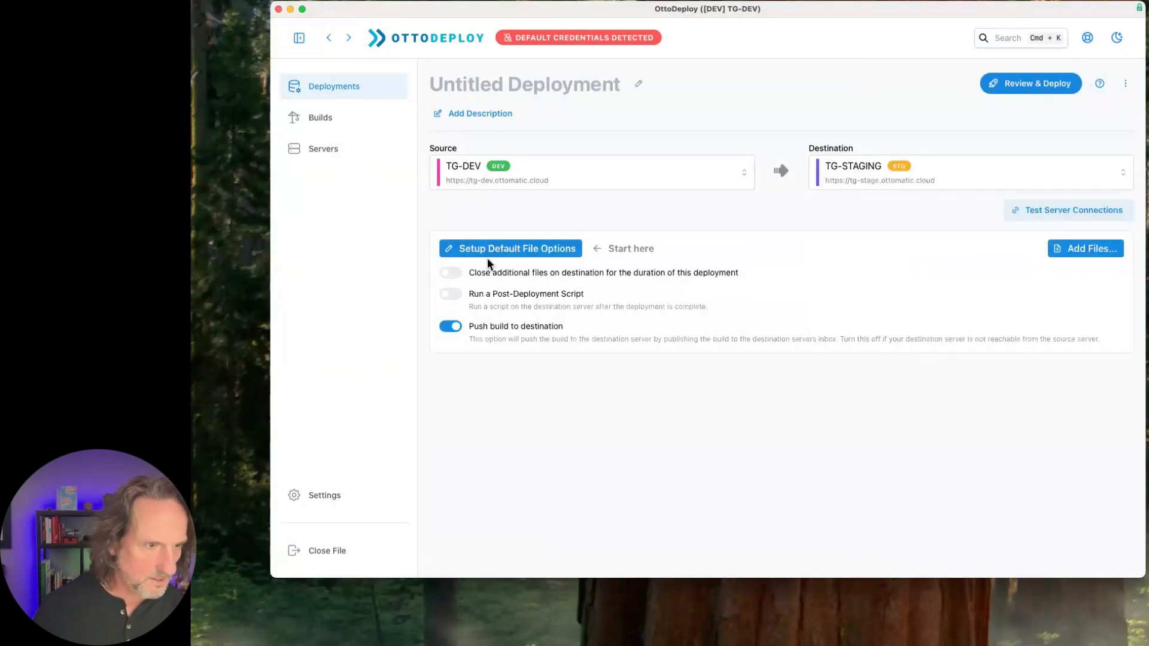
- Set the default file credentials to account admin and the account password for both source and destination, and save the options
click(554, 249)
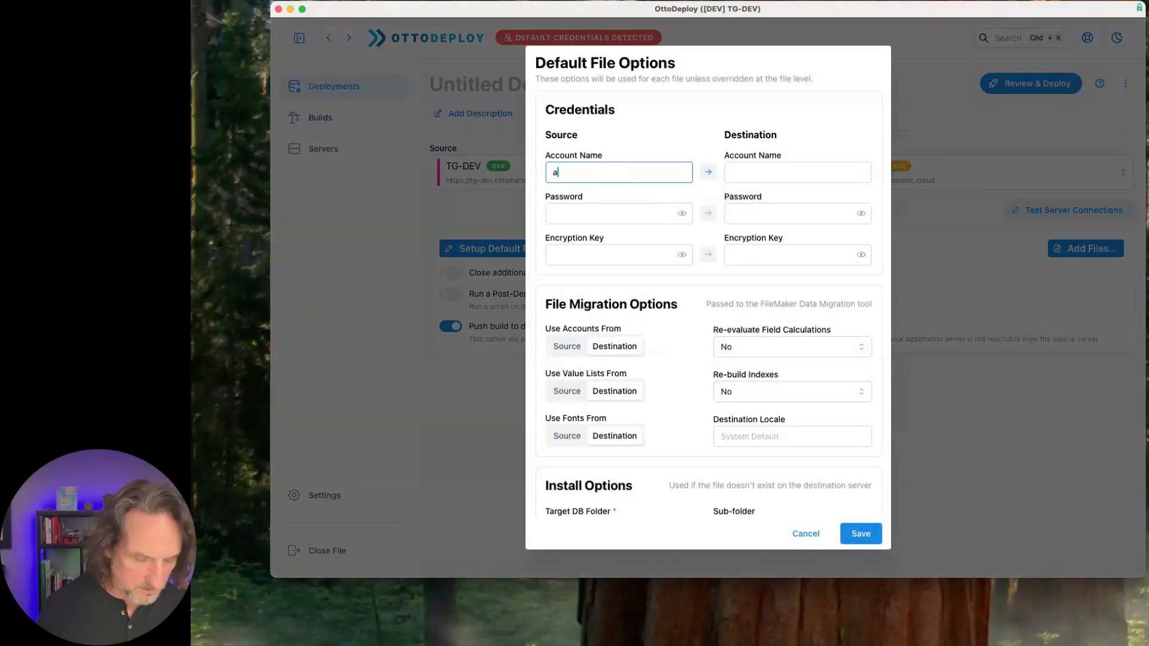
key(Tab)
key(Return)
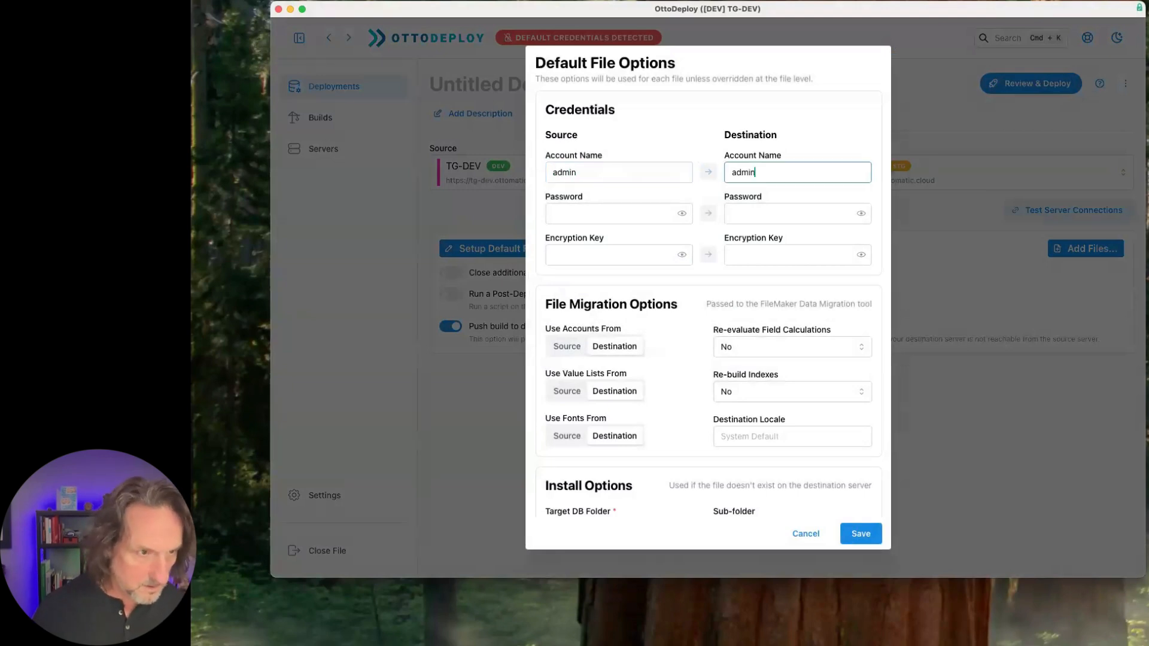
key(Tab)
key(super+space)
key(Escape)
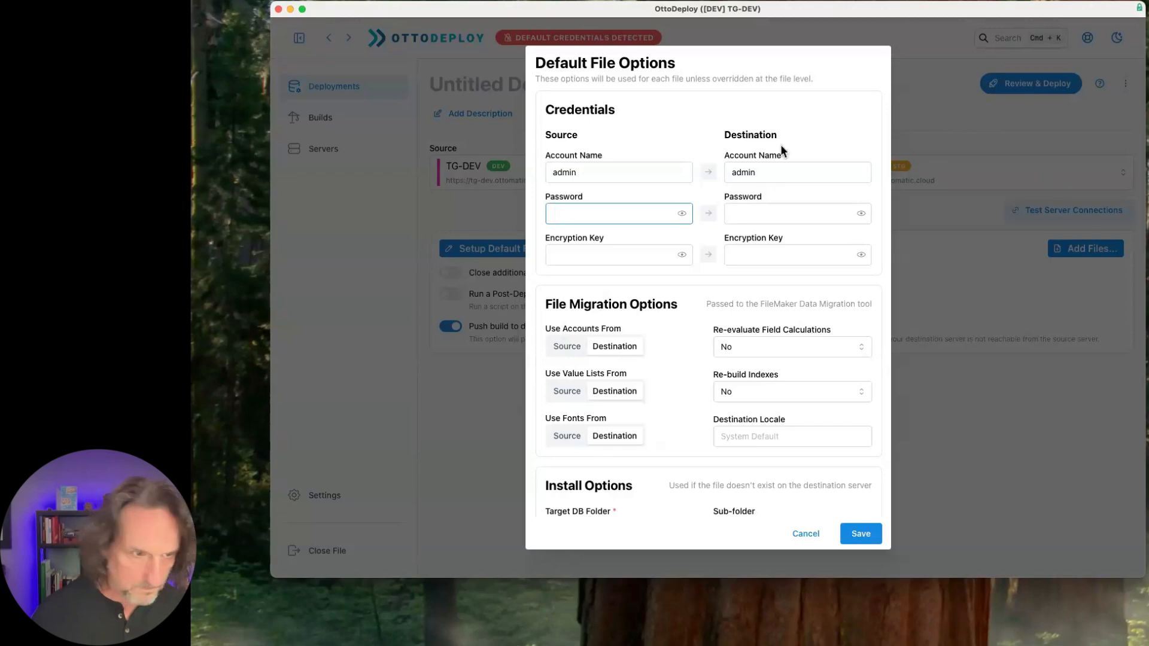
key(super+v)
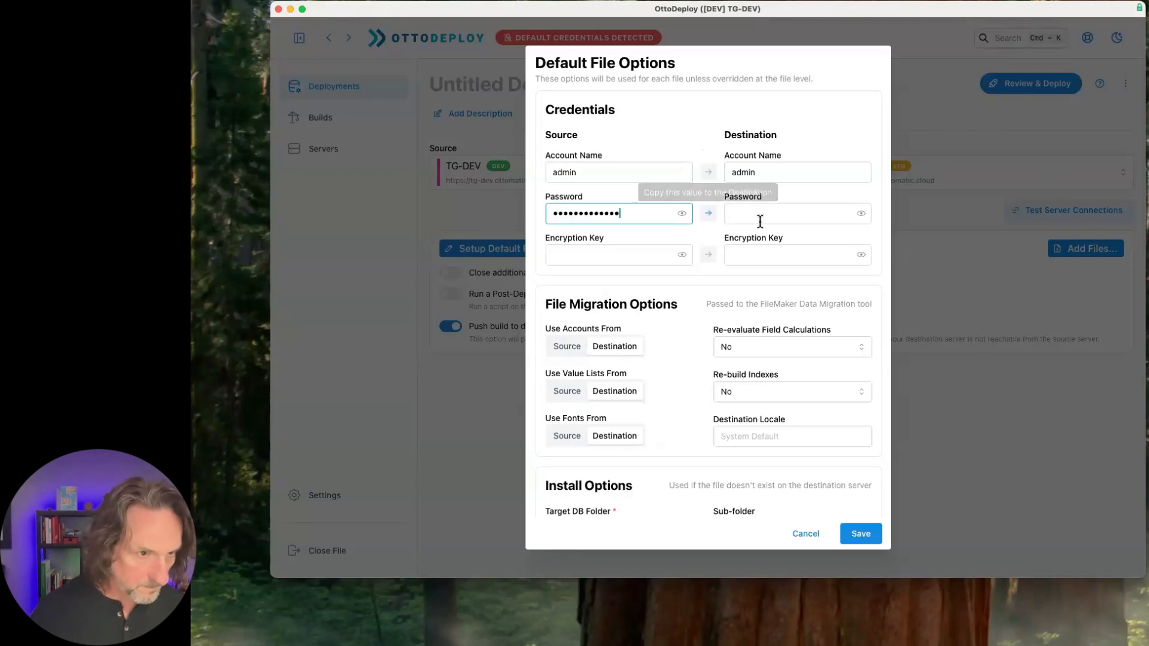
click(708, 213)
click(861, 533)
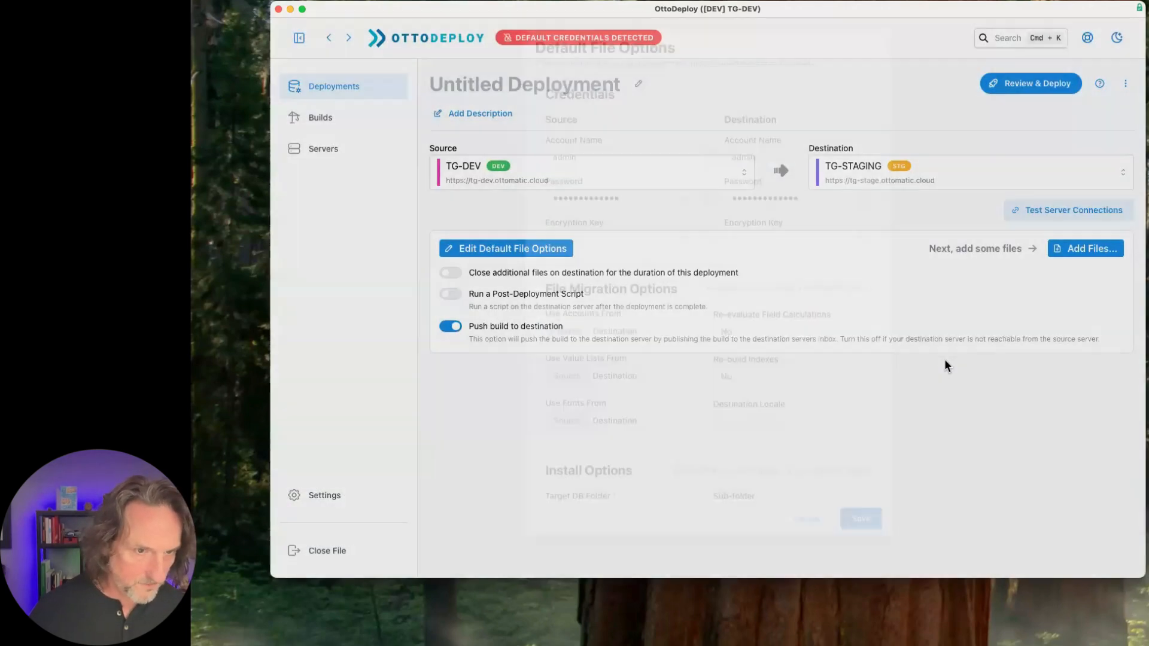
- Add the source files dev_Hylandr, dev_hylandr_integration and dev_hylandr_utility to the deployment
click(1090, 251)
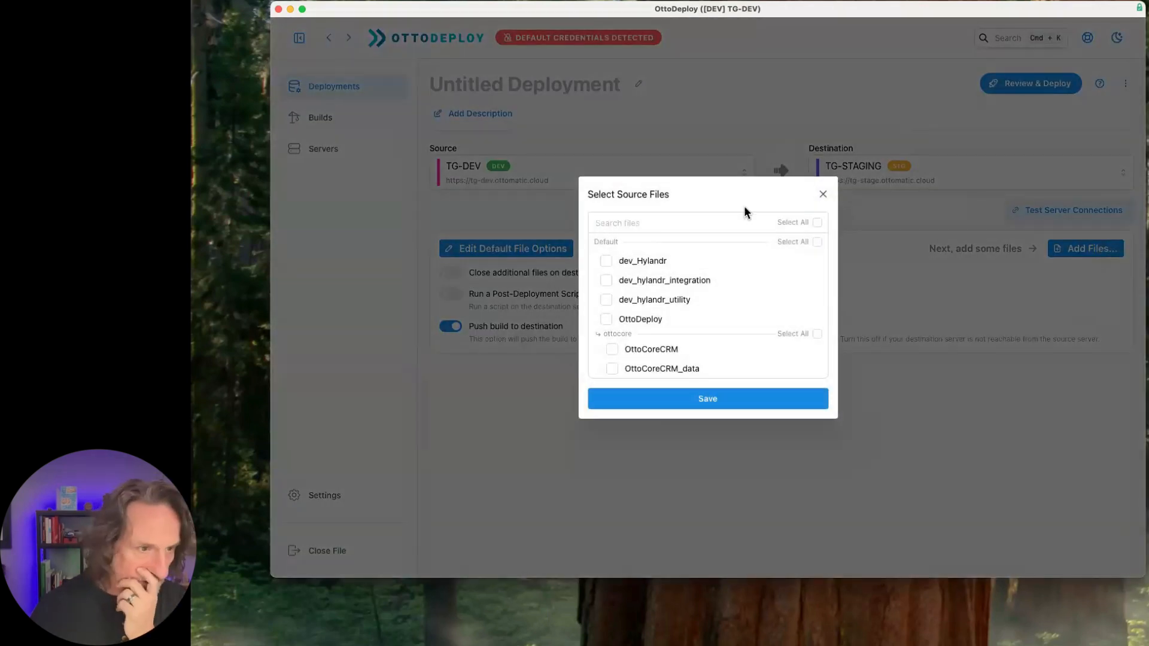
click(608, 264)
click(607, 281)
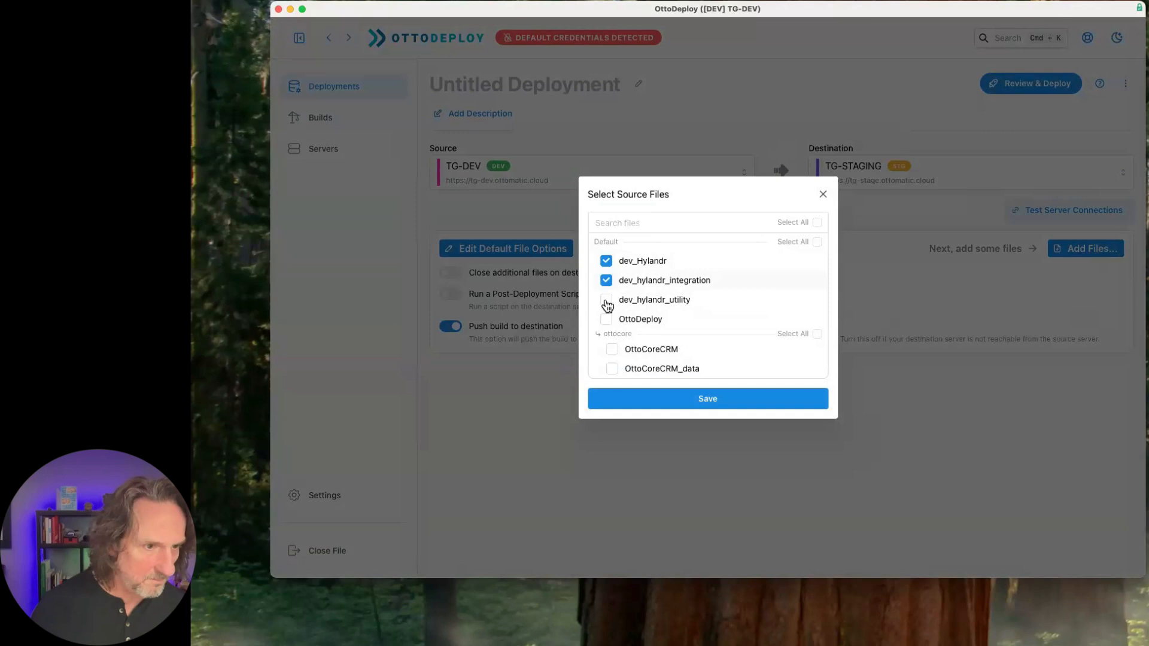
click(607, 304)
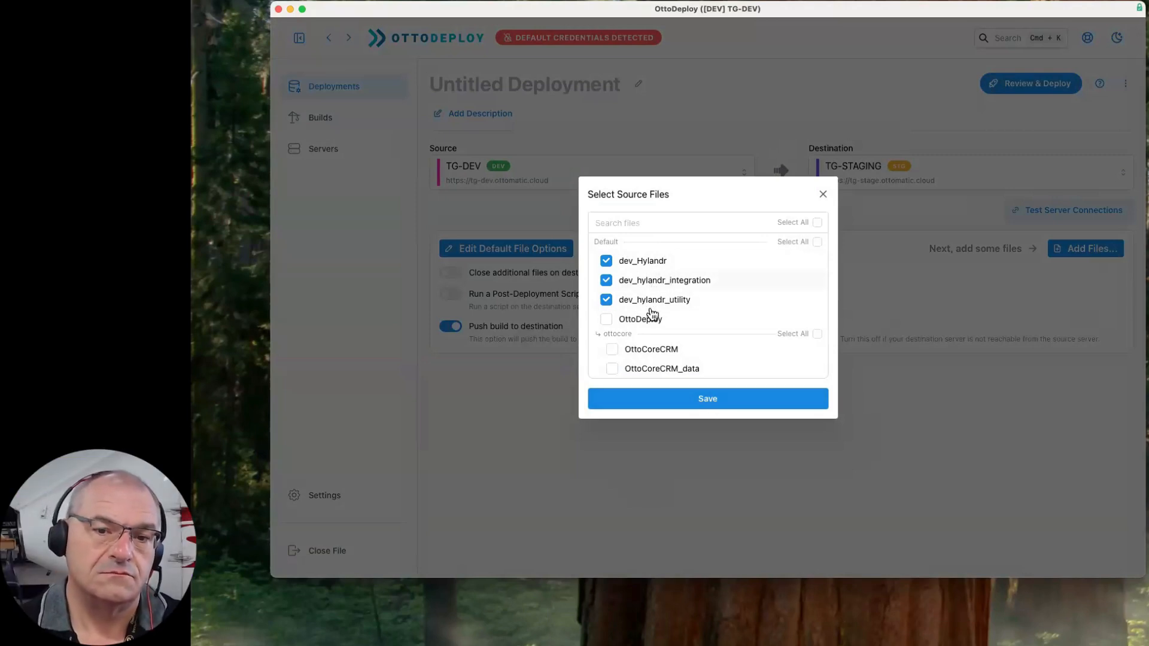
click(708, 399)
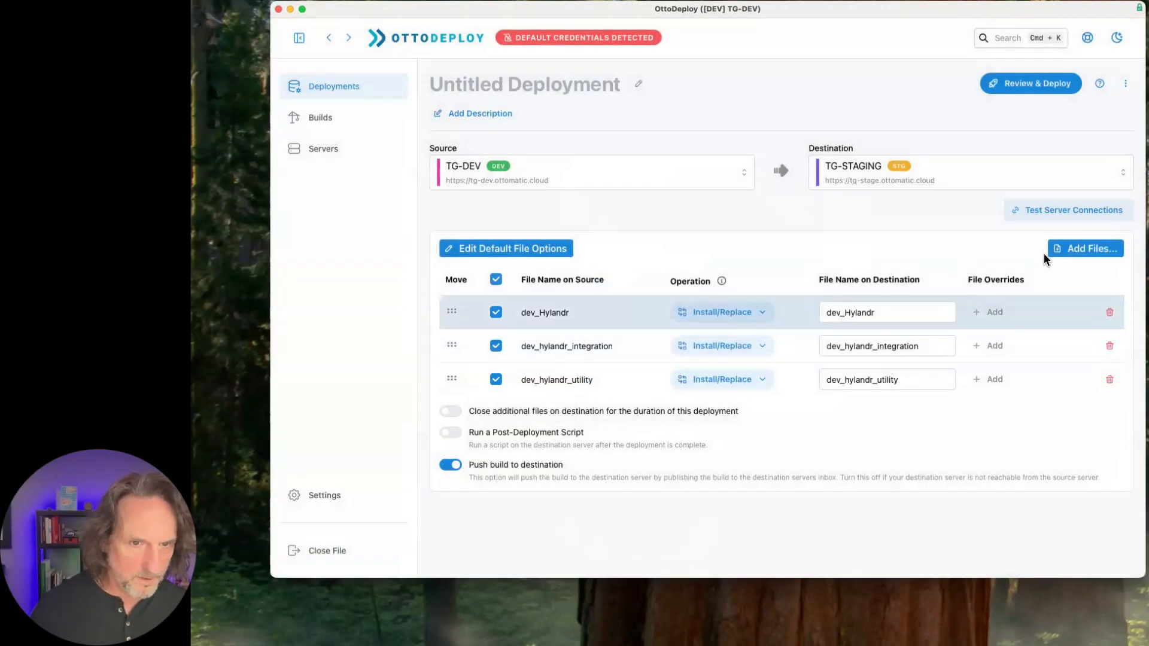
- Switch the deployment to advanced options
click(1127, 87)
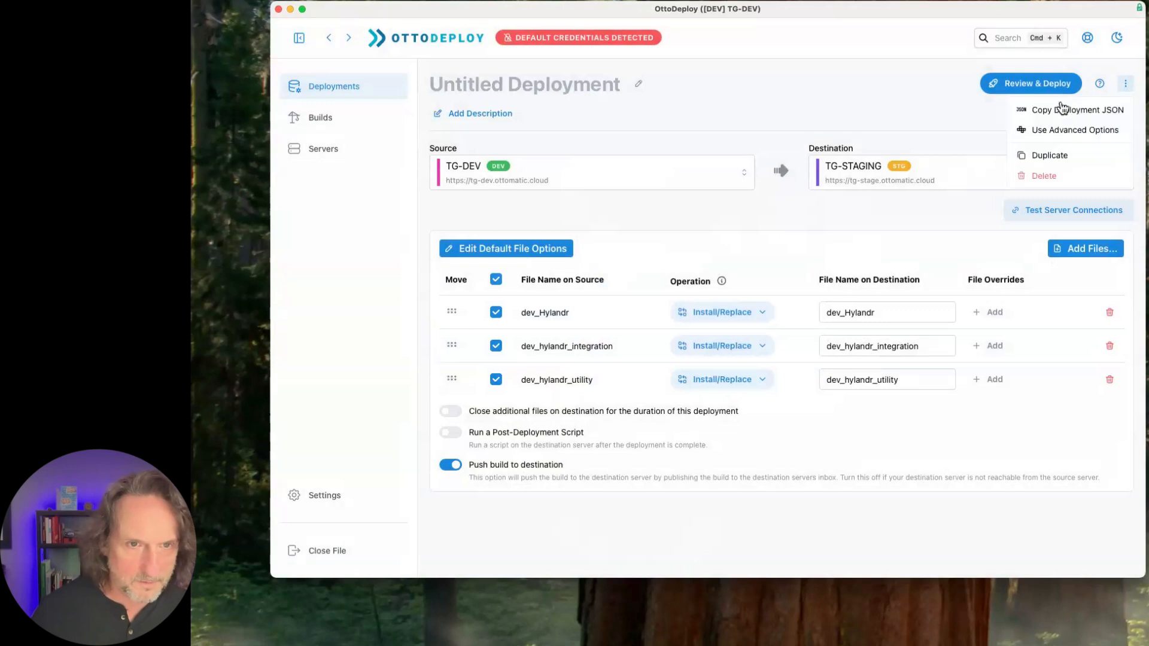
click(1053, 133)
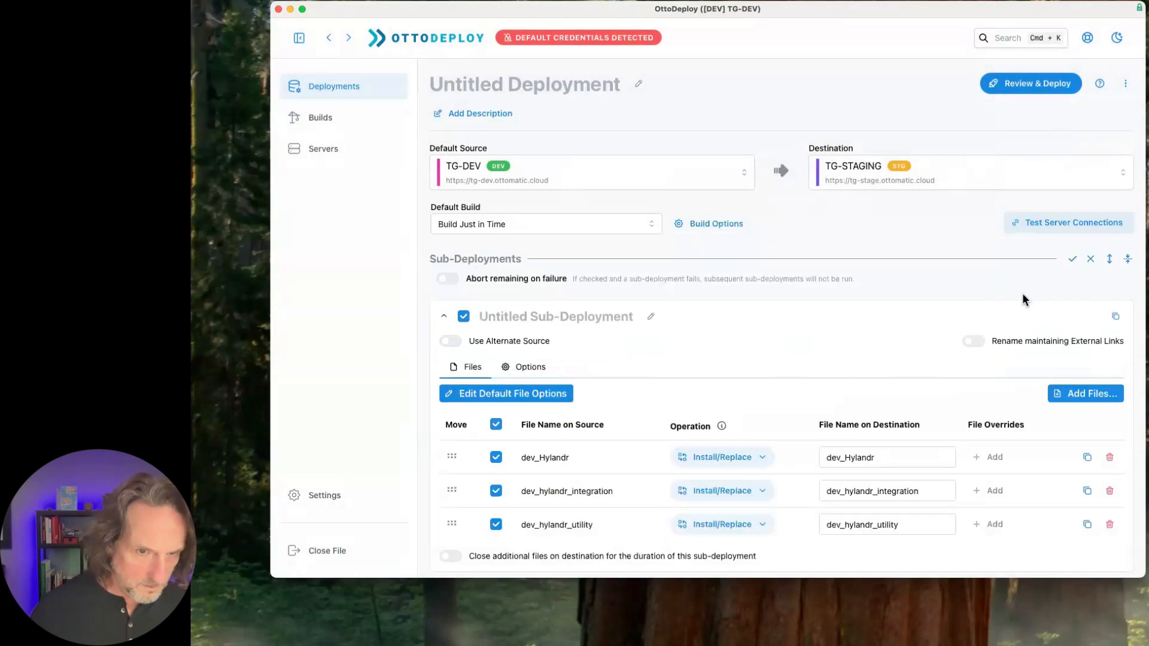
- Enable Rename maintaining External Links for the sub-deployment and replace dev_ with stage_ in the destination file names
click(975, 342)
scroll(914, 451, down, 1)
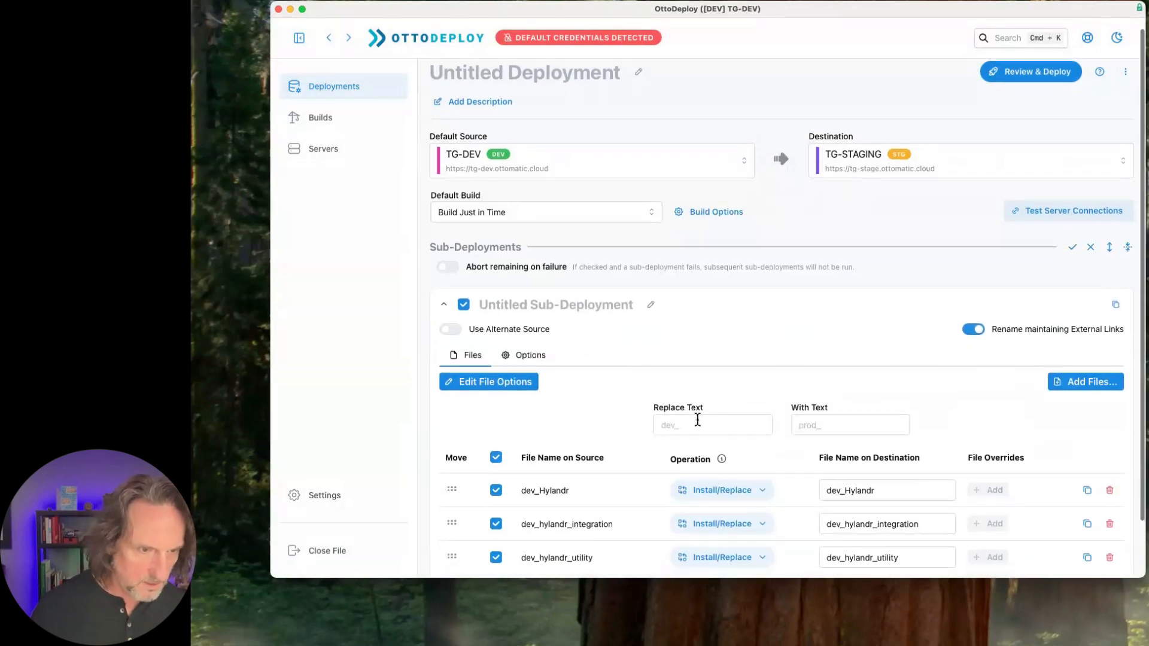
scroll(696, 419, down, 3)
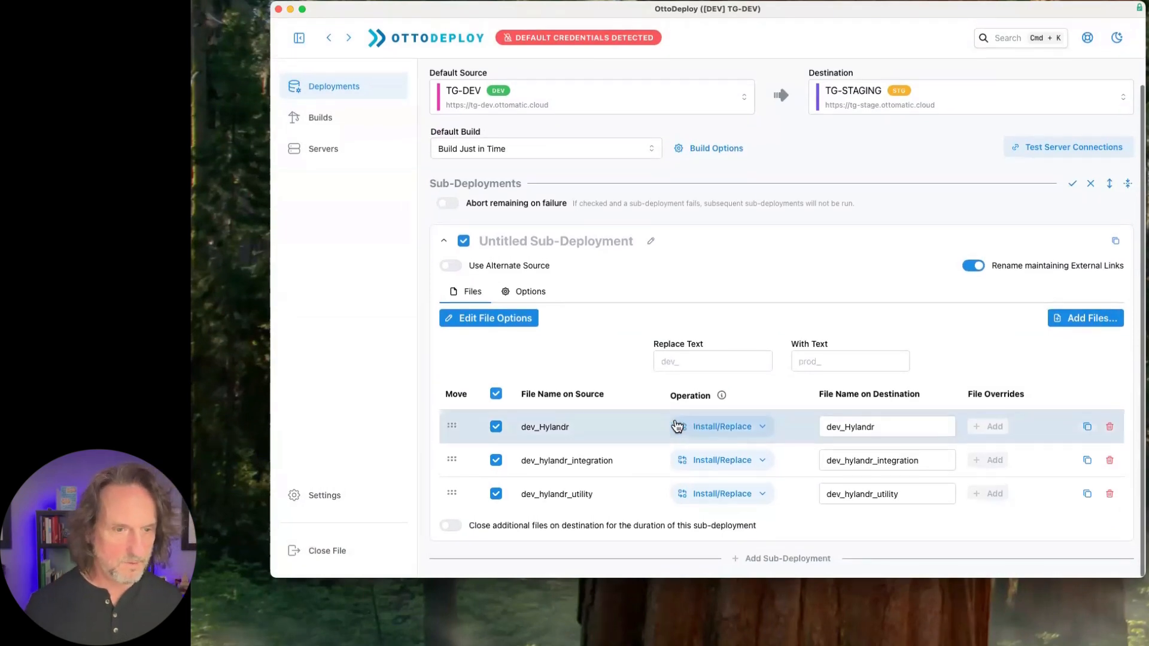
click(694, 357)
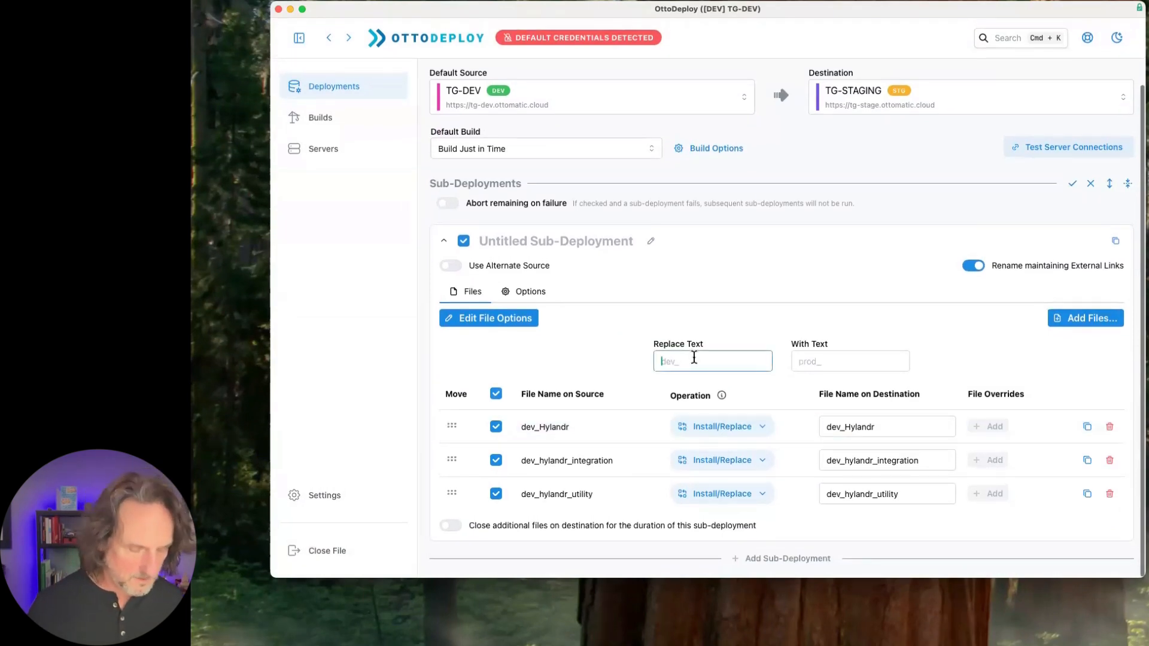
text(dev)
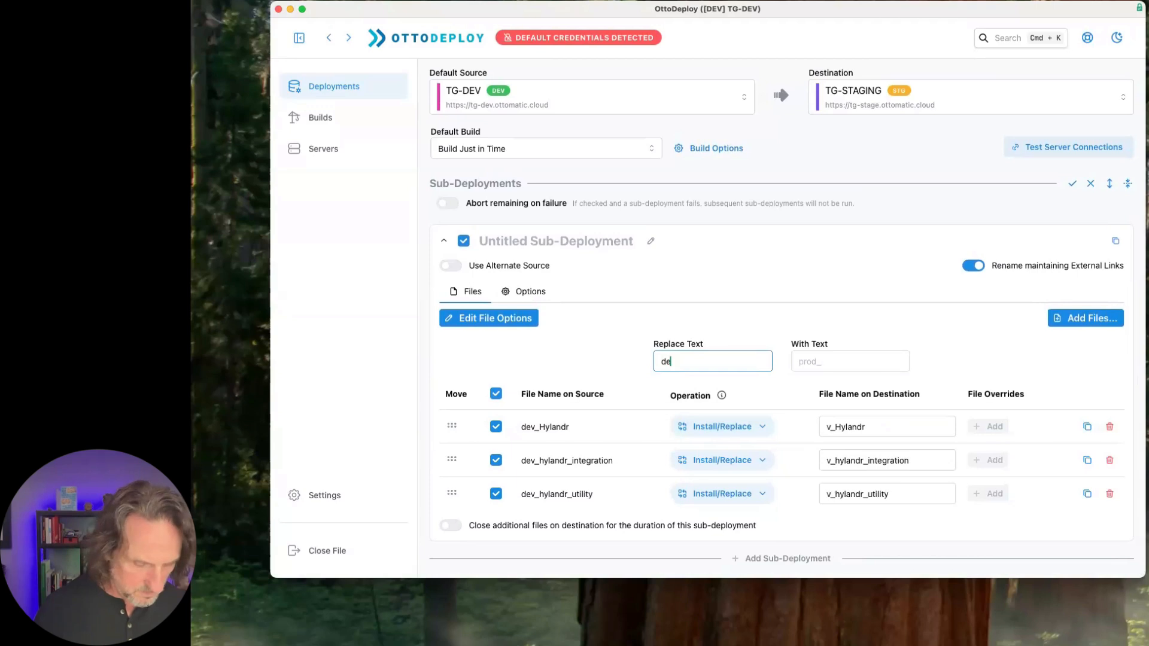
text(_)
key(Tab)
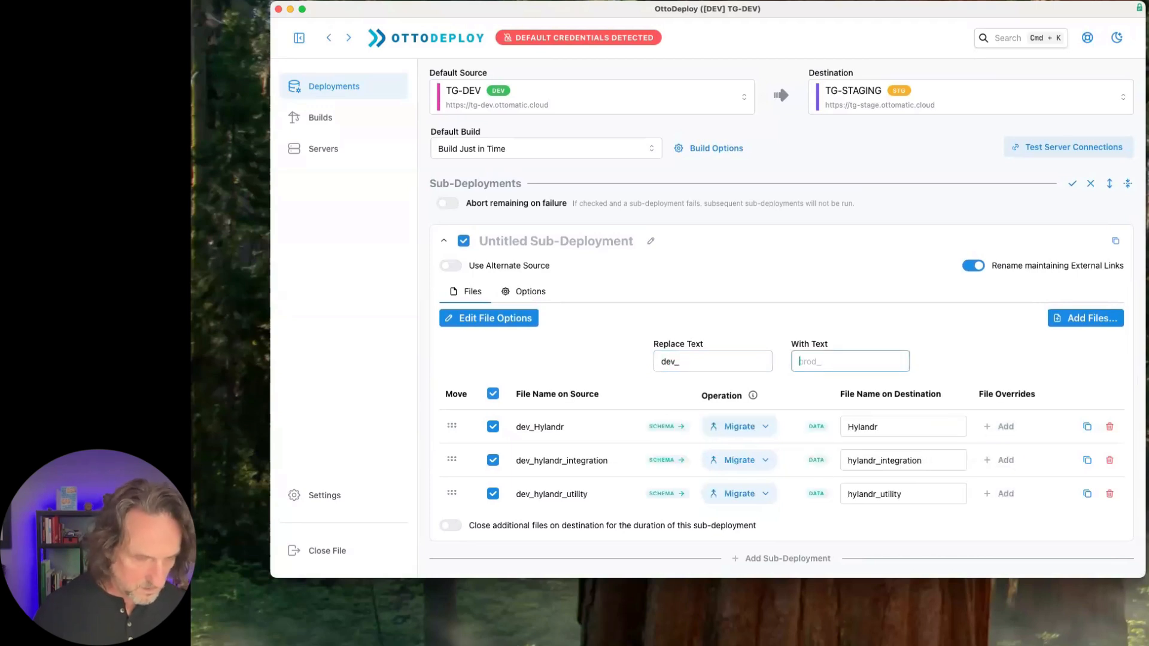
text(stage_)
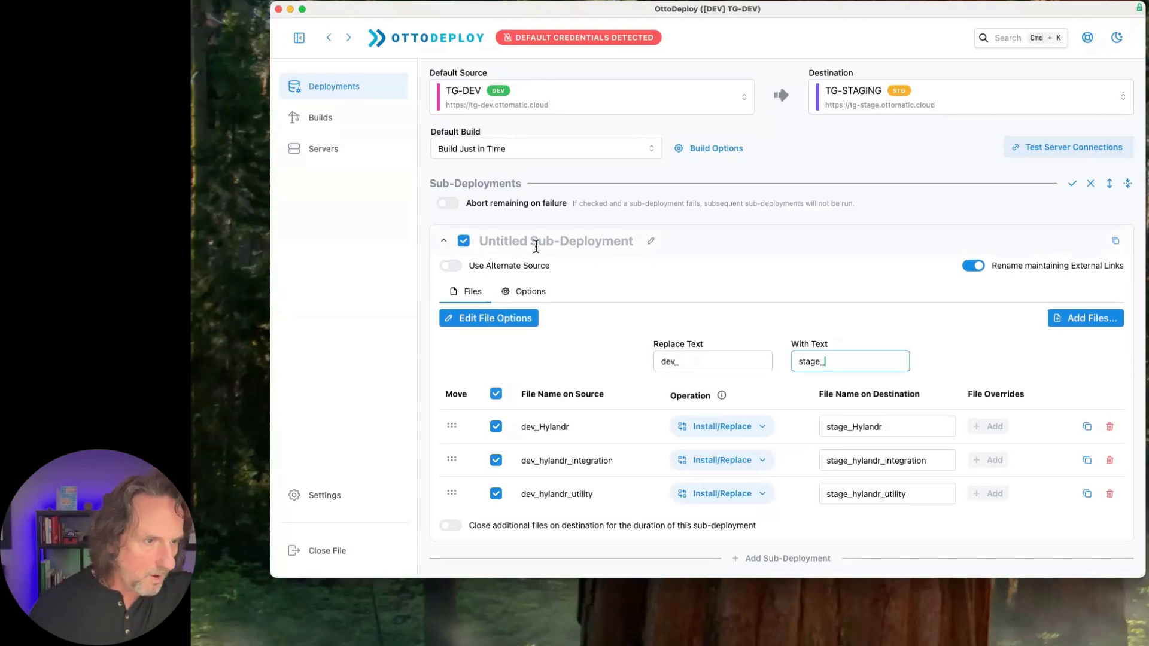
- Make the sub-deployment use TG-PROD as its alternate source
click(505, 269)
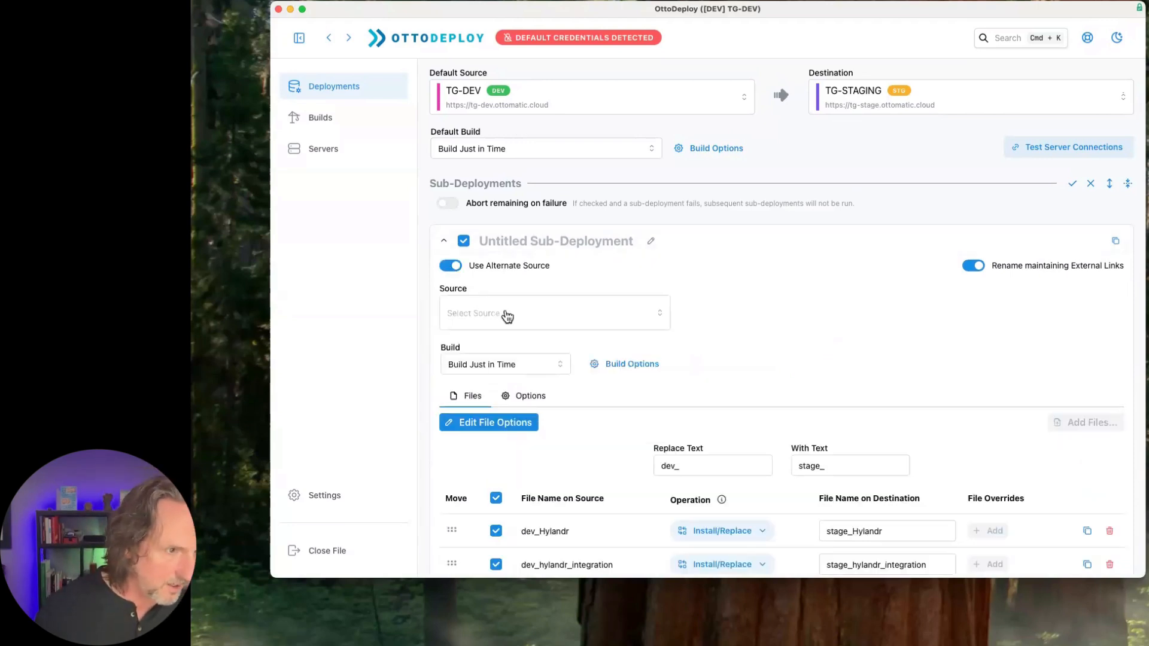
click(506, 316)
click(479, 160)
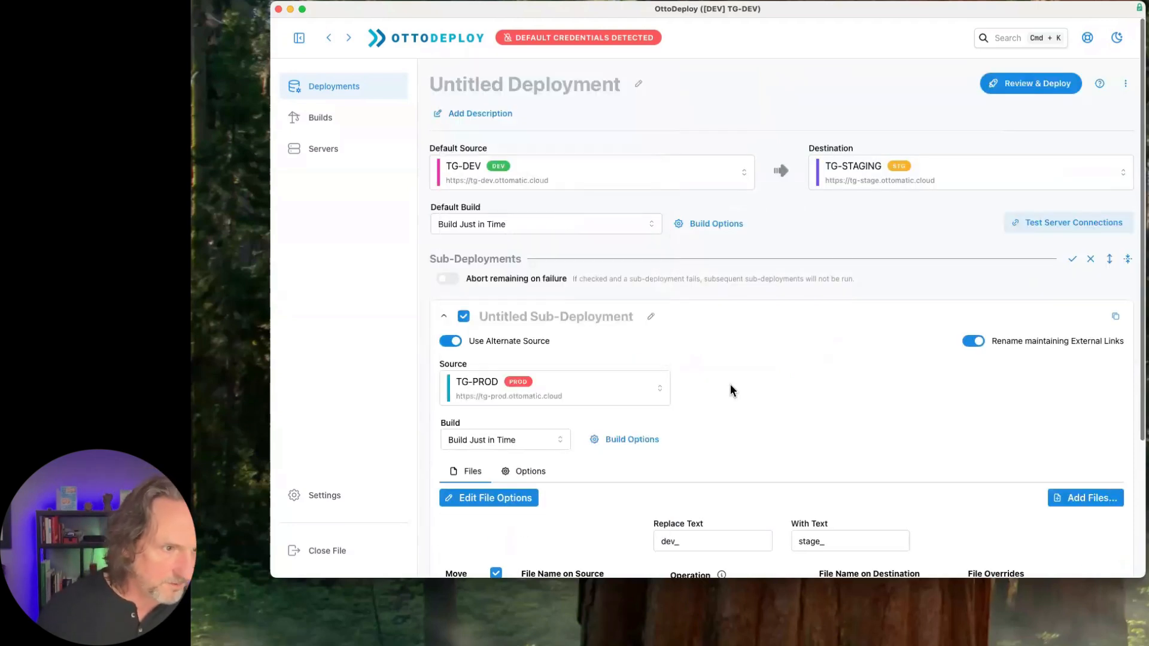
- Remove the three dev files from the sub-deployment and turn off Rename maintaining External Links
scroll(736, 361, down, 5)
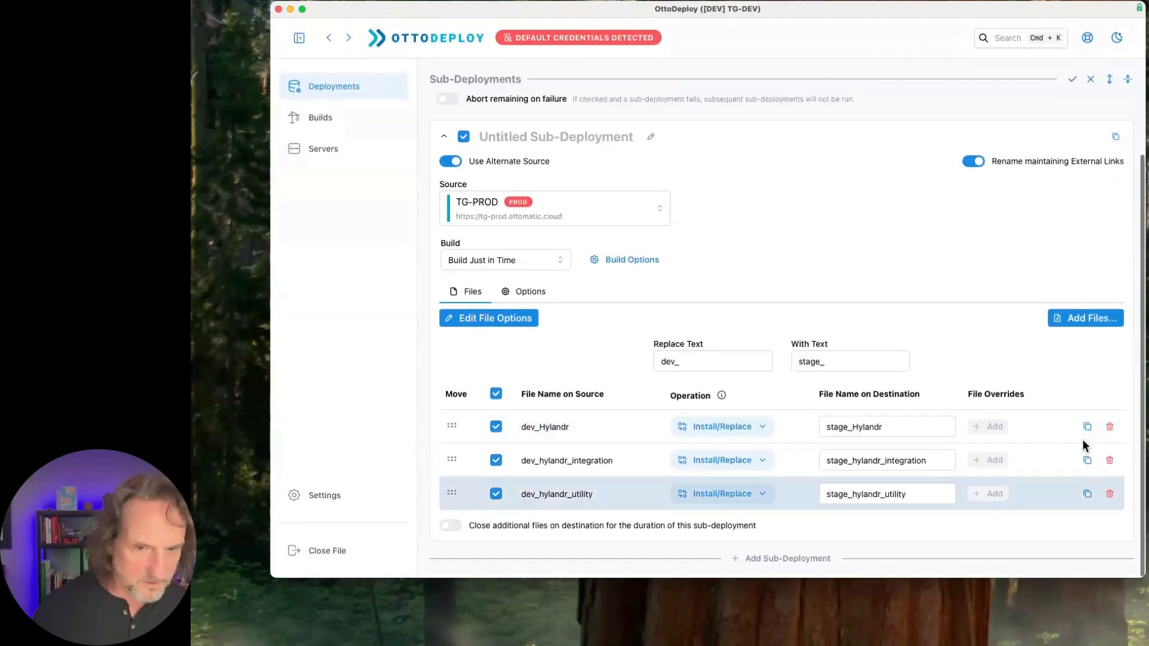
click(1111, 428)
click(1110, 462)
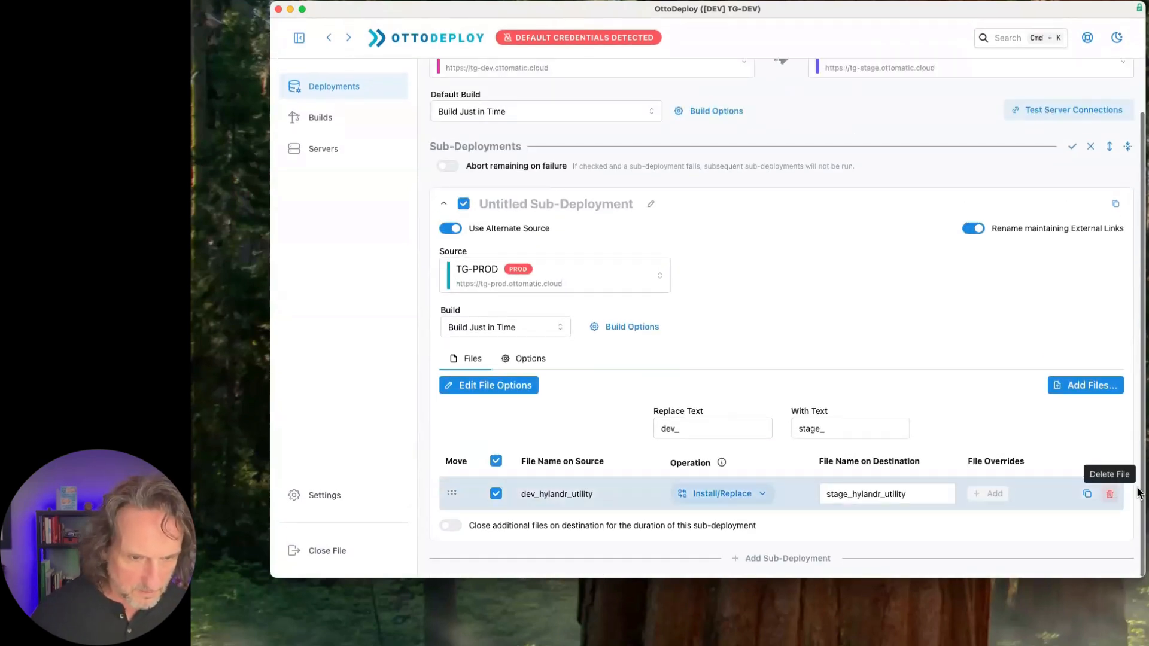
click(1111, 492)
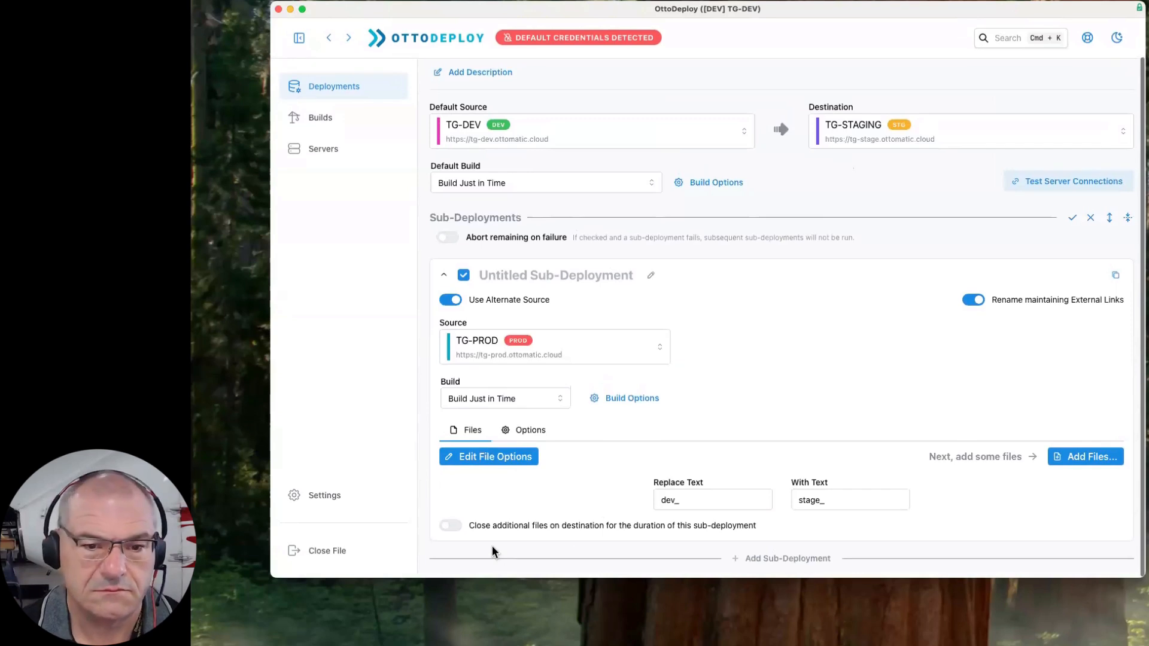
scroll(724, 449, down, 2)
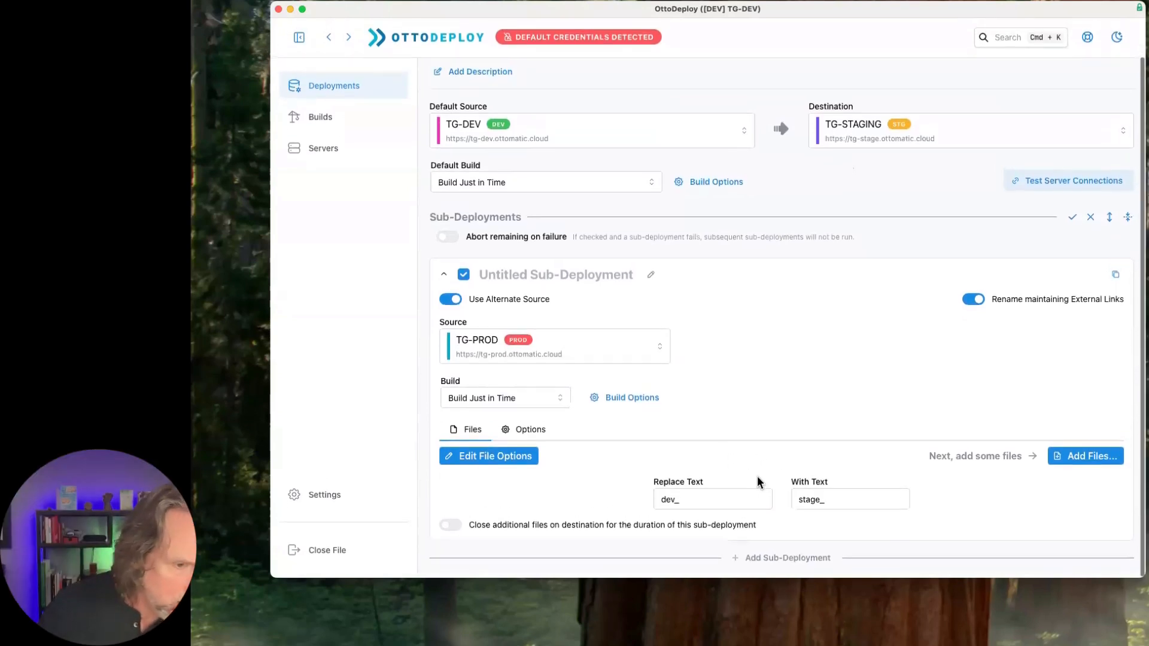
click(975, 300)
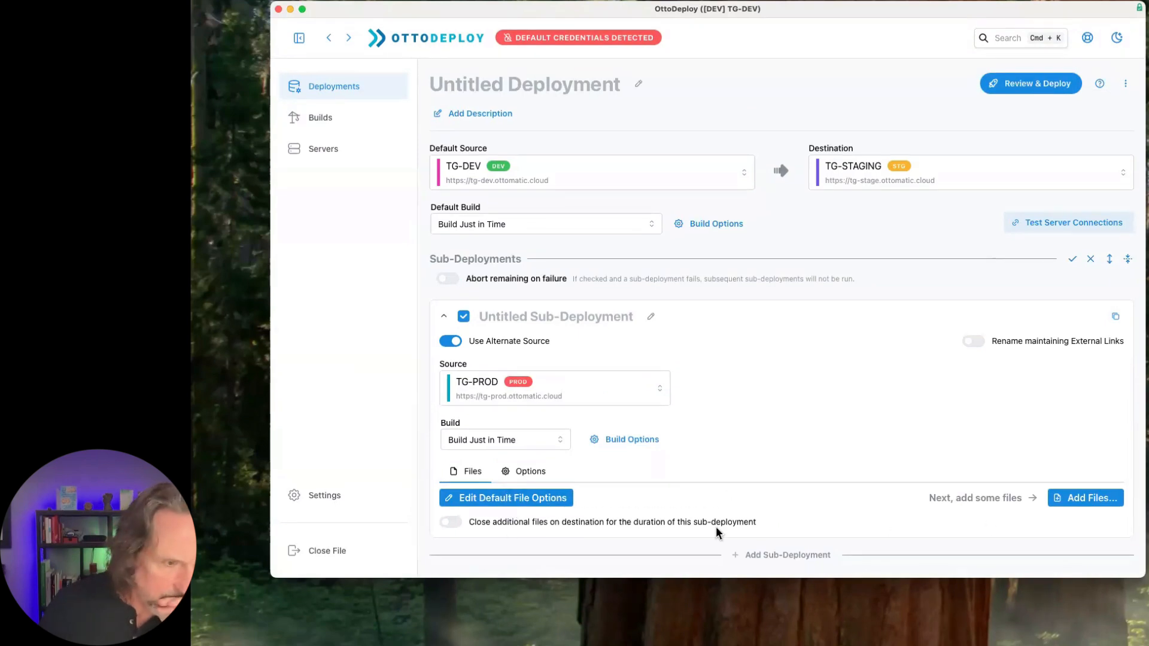
- Add the TG-PROD source files Hylandr, hylandr_integration and hylandr_utility to the sub-deployment
click(1088, 501)
click(606, 278)
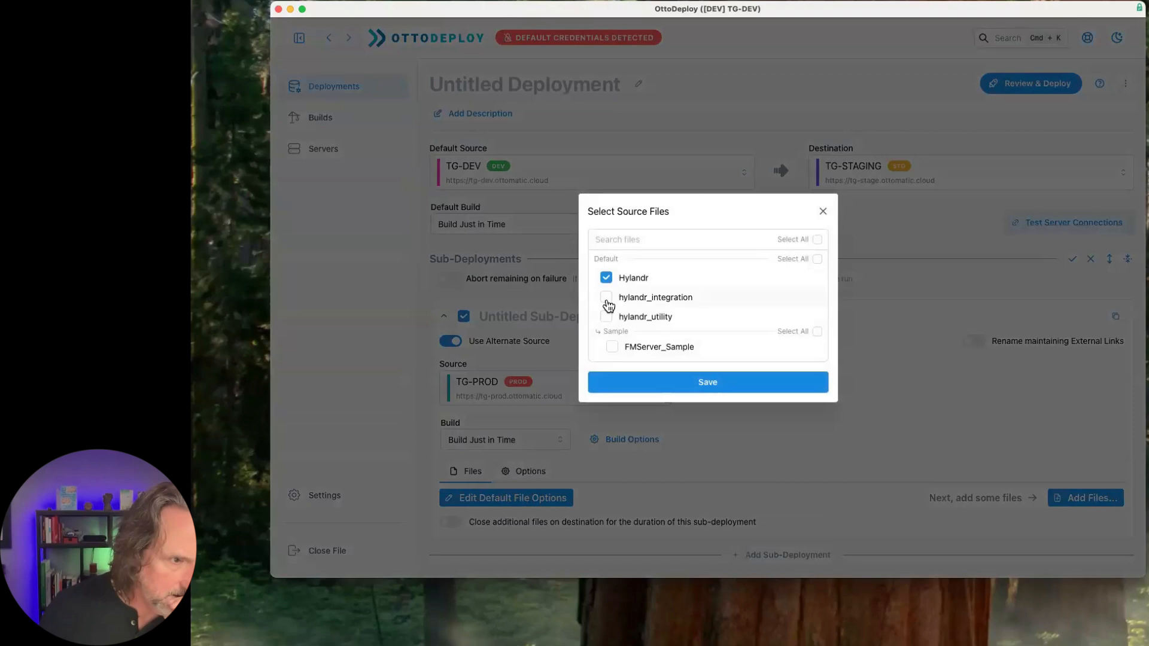
click(607, 300)
click(606, 317)
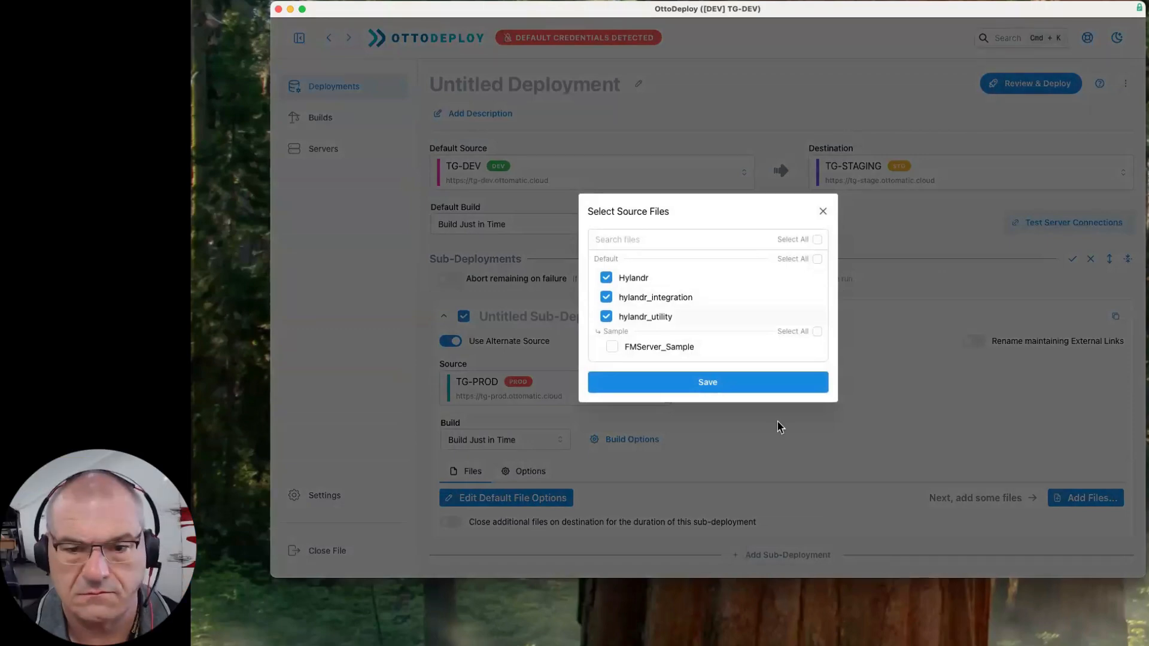
click(708, 386)
- Set the operation for Hylandr, hylandr_integration and hylandr_utility to Replace
scroll(821, 409, down, 3)
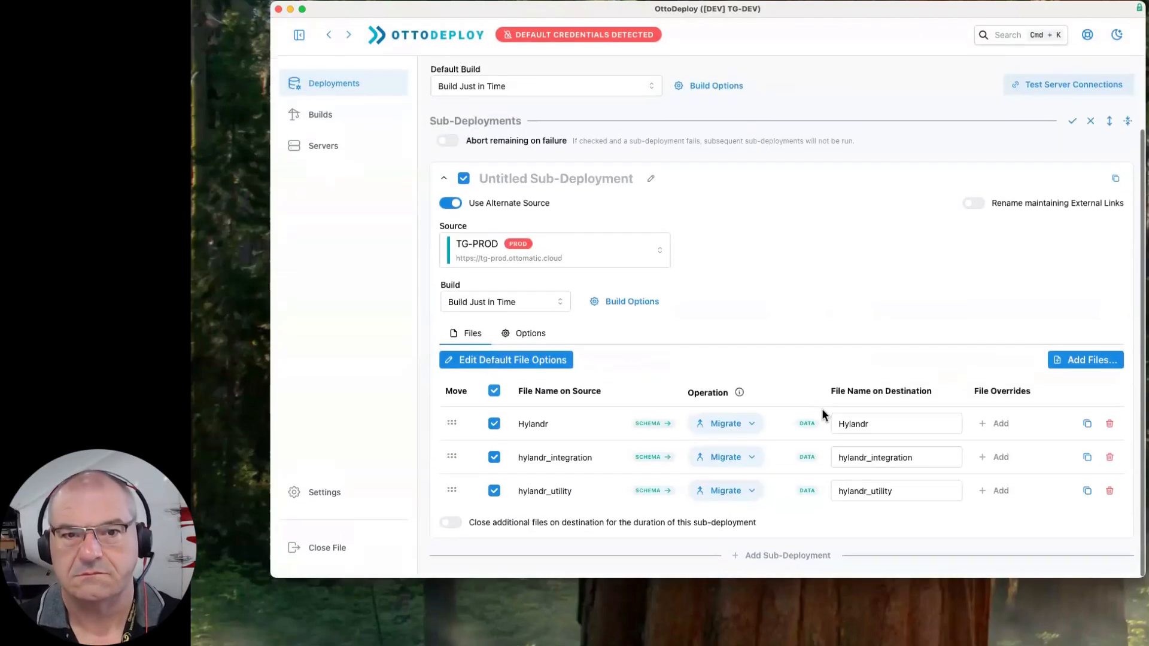
click(751, 430)
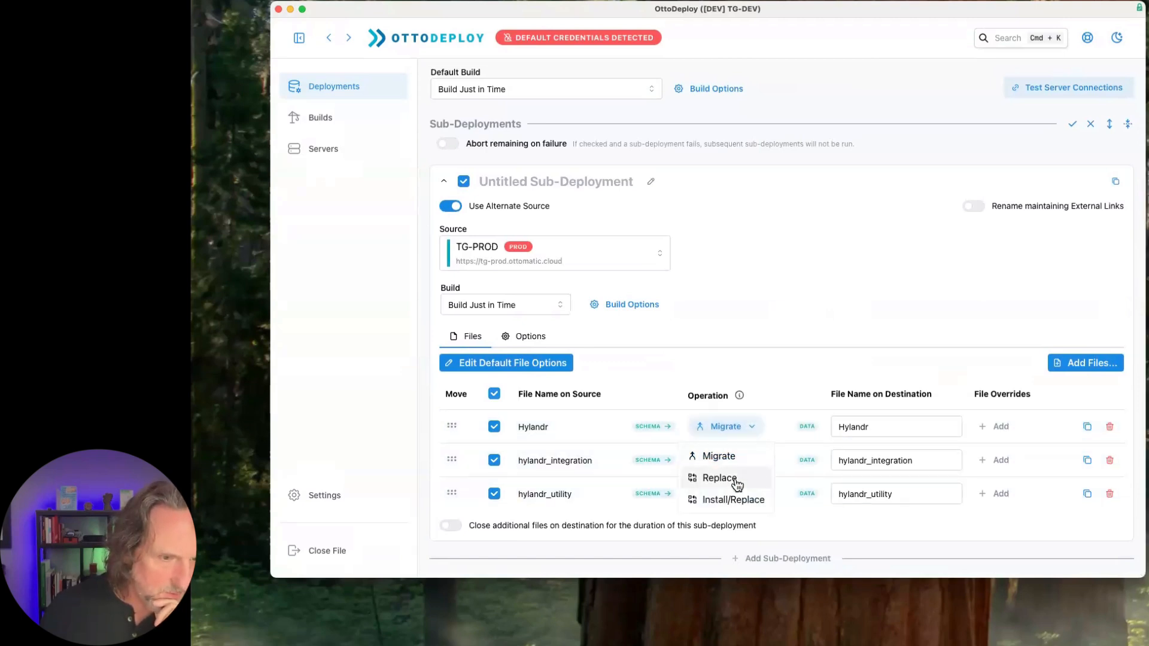
click(733, 477)
click(753, 463)
click(711, 510)
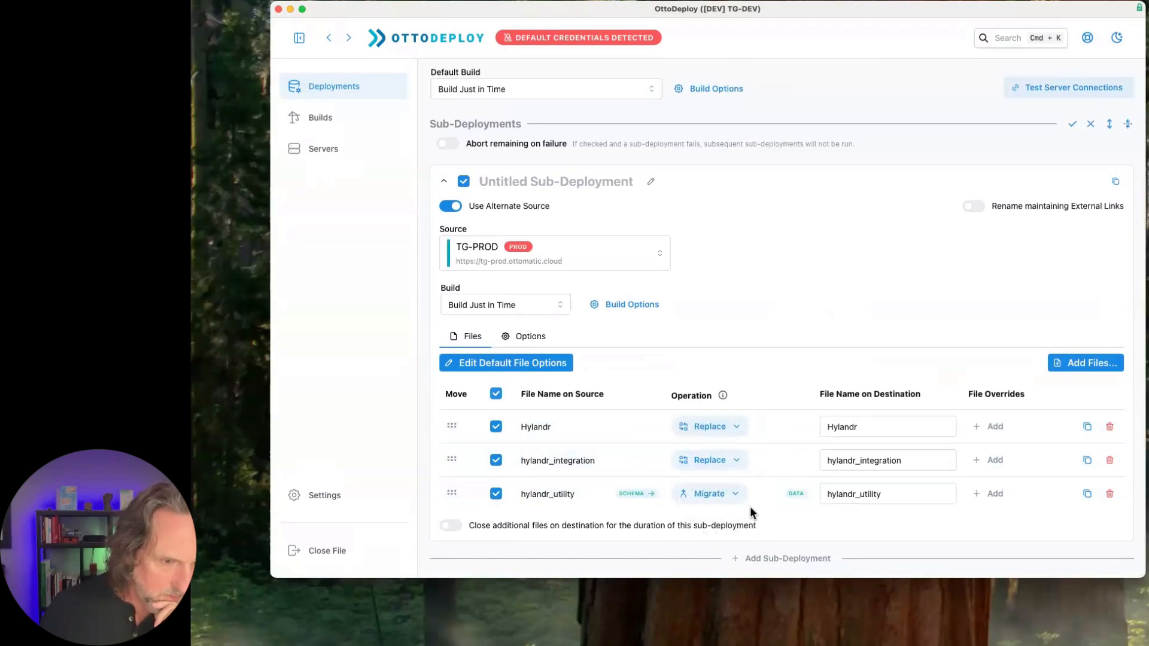
click(719, 496)
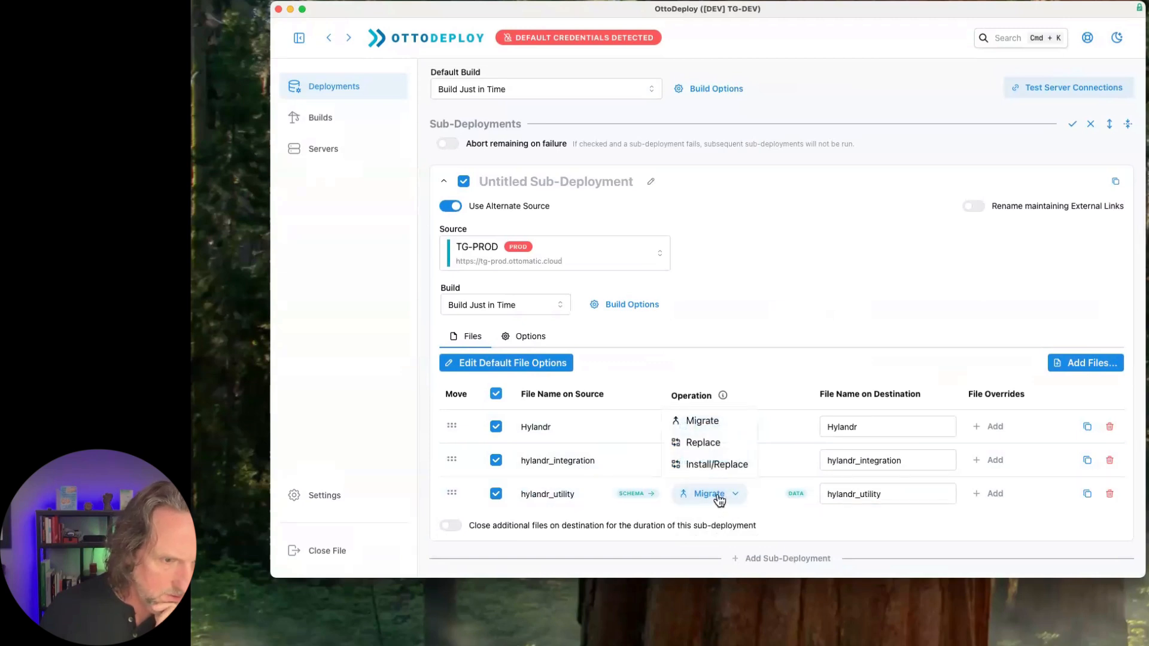
click(710, 443)
- Add a second sub-deployment, name it Migrate Dev and expand its settings
scroll(795, 363, down, 3)
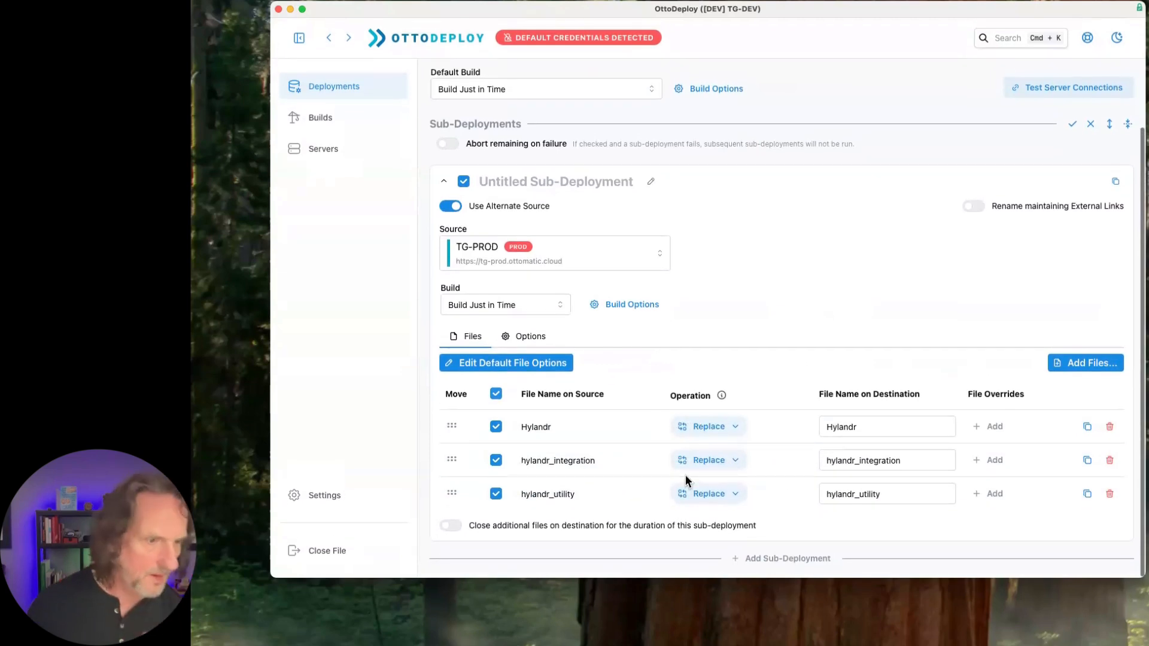
click(783, 563)
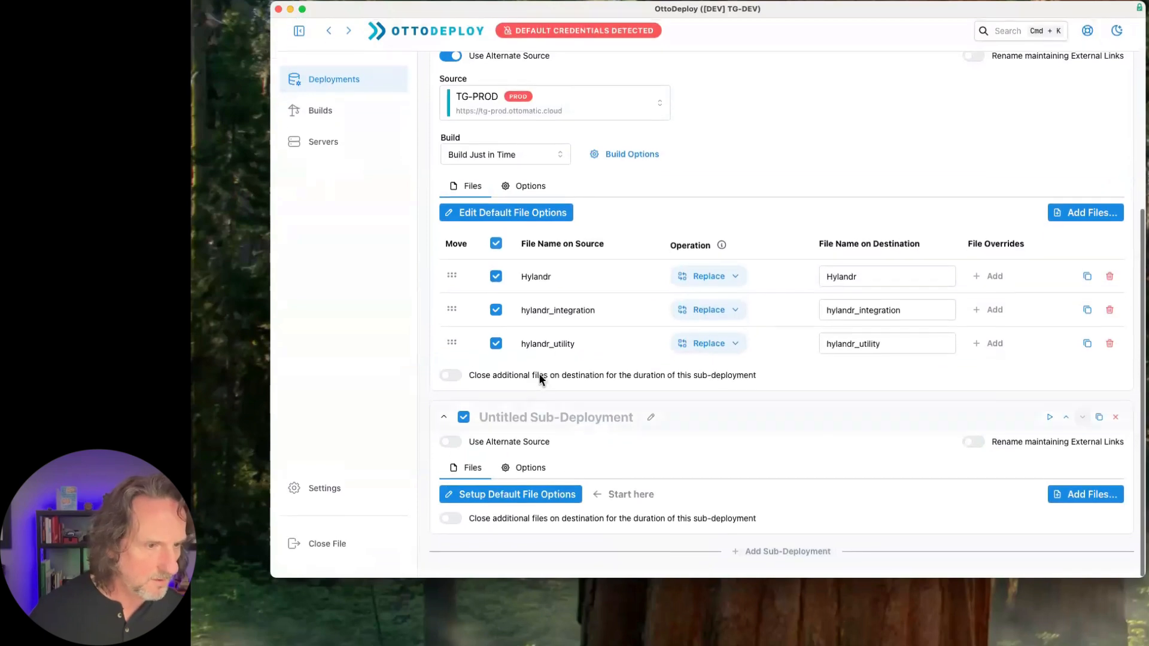
click(521, 426)
text(Migrate Dev)
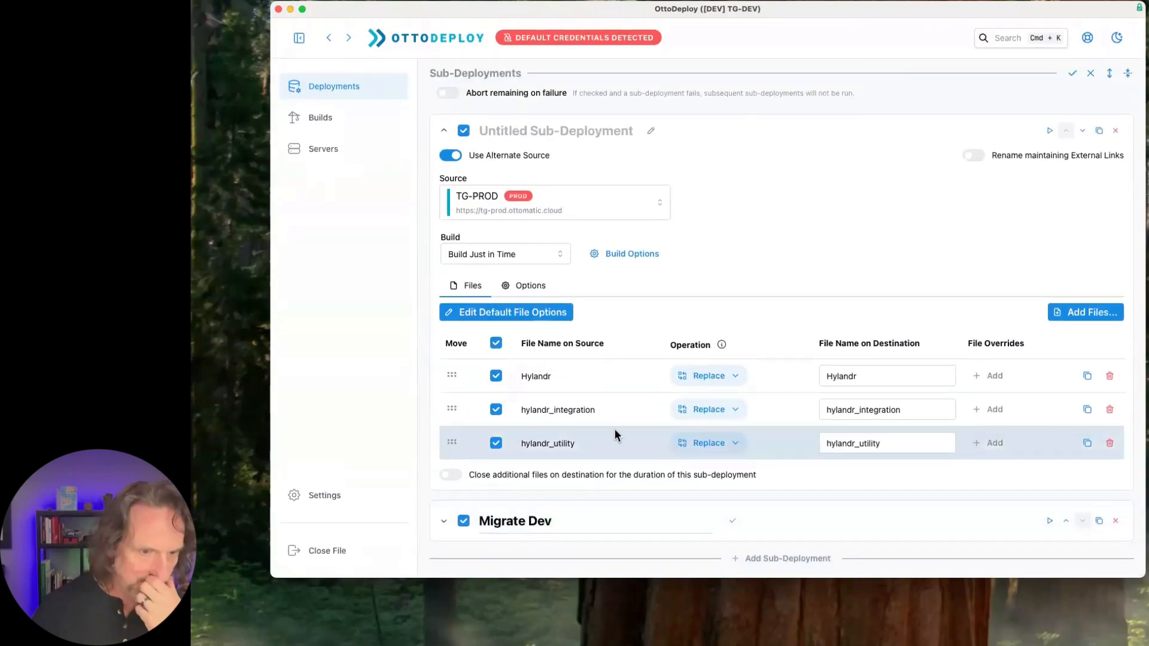
scroll(615, 437, down, 1)
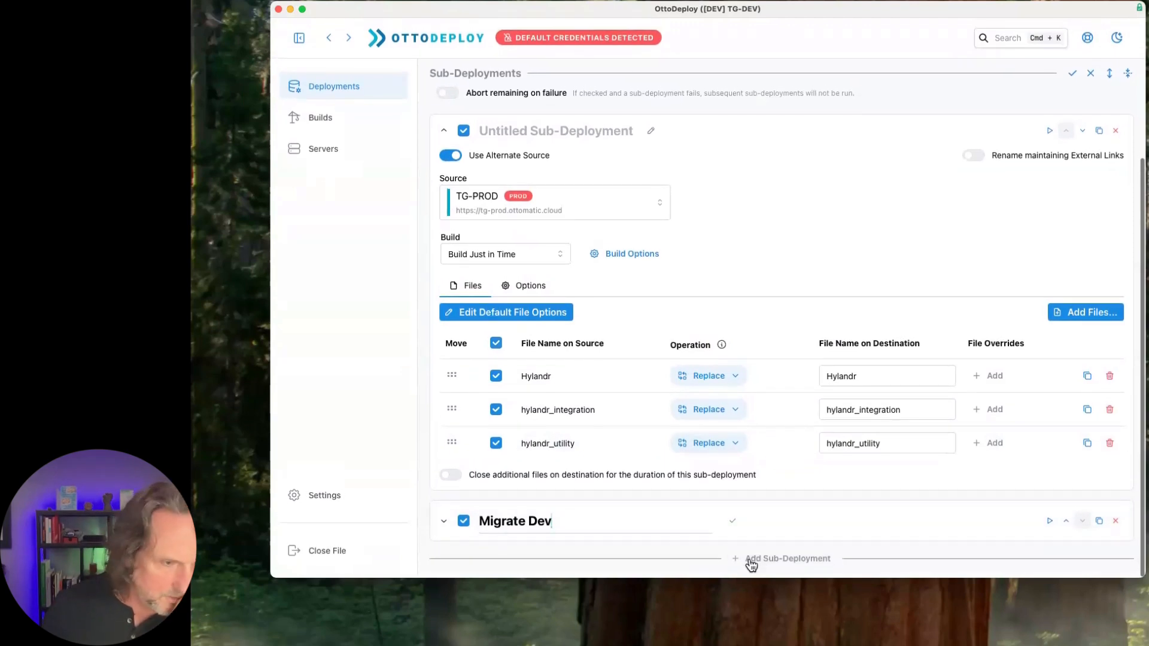
click(447, 522)
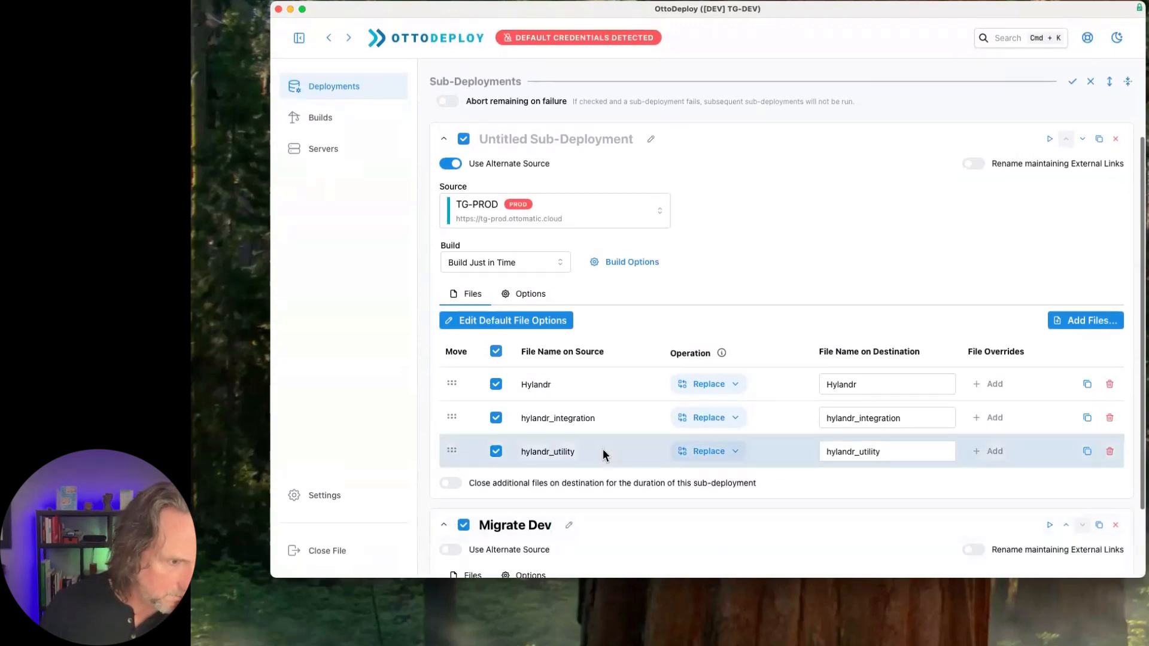
- Name the first sub-deployment Pull from Prod
scroll(605, 452, down, 3)
scroll(537, 138, up, 4)
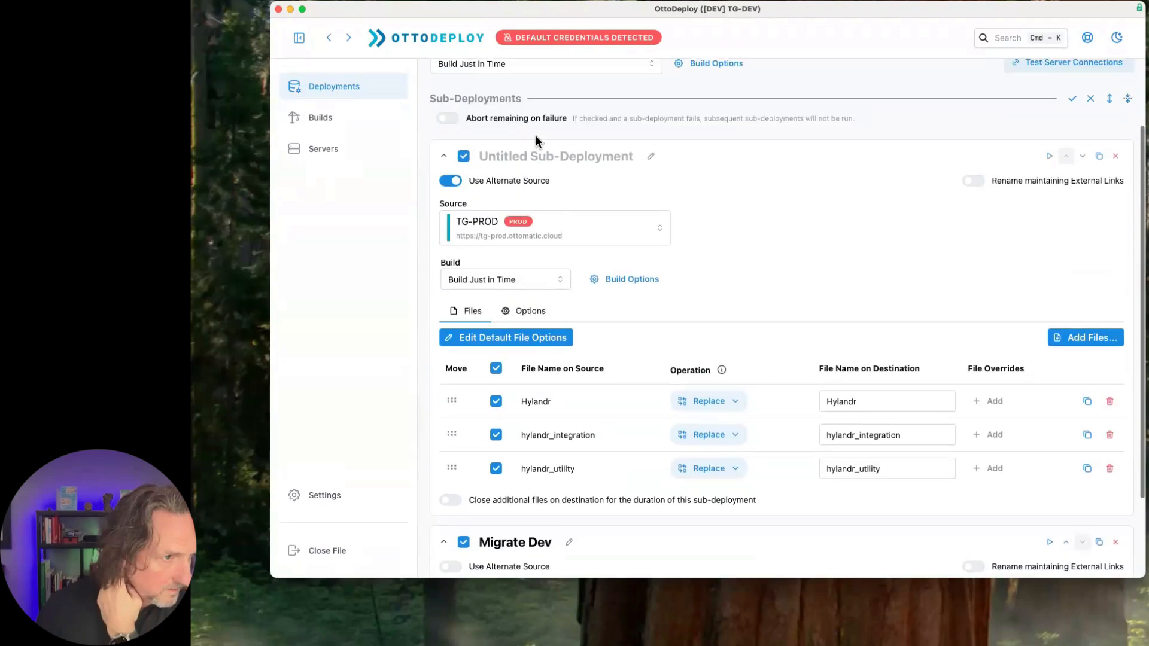
scroll(544, 150, up, 5)
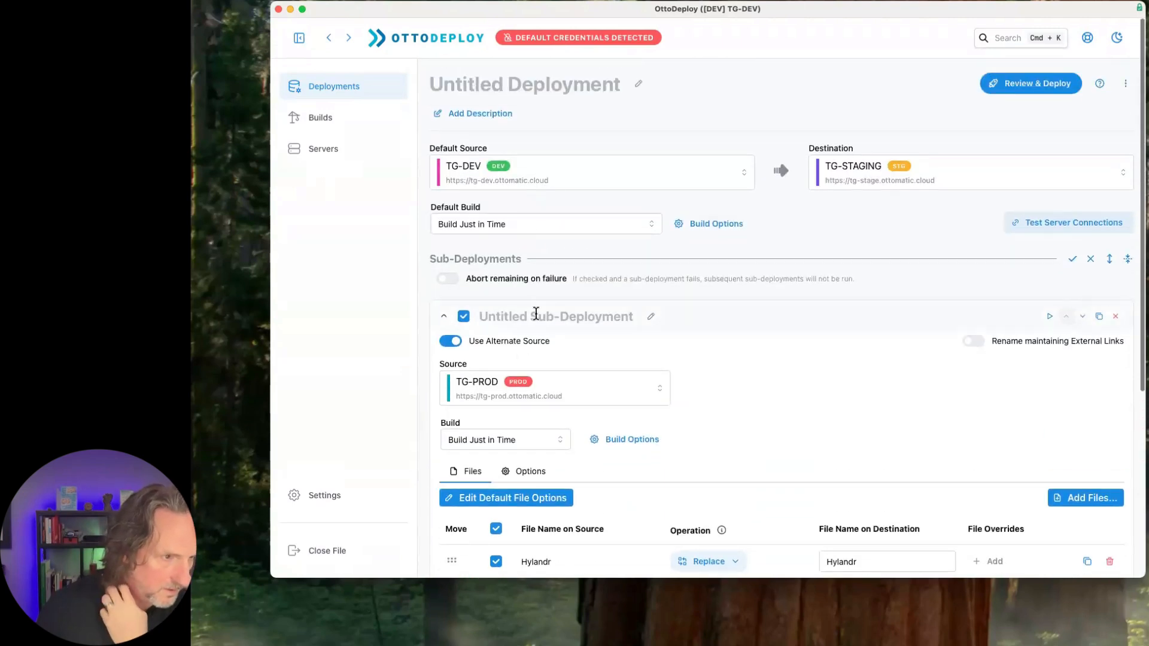
click(536, 313)
text(P)
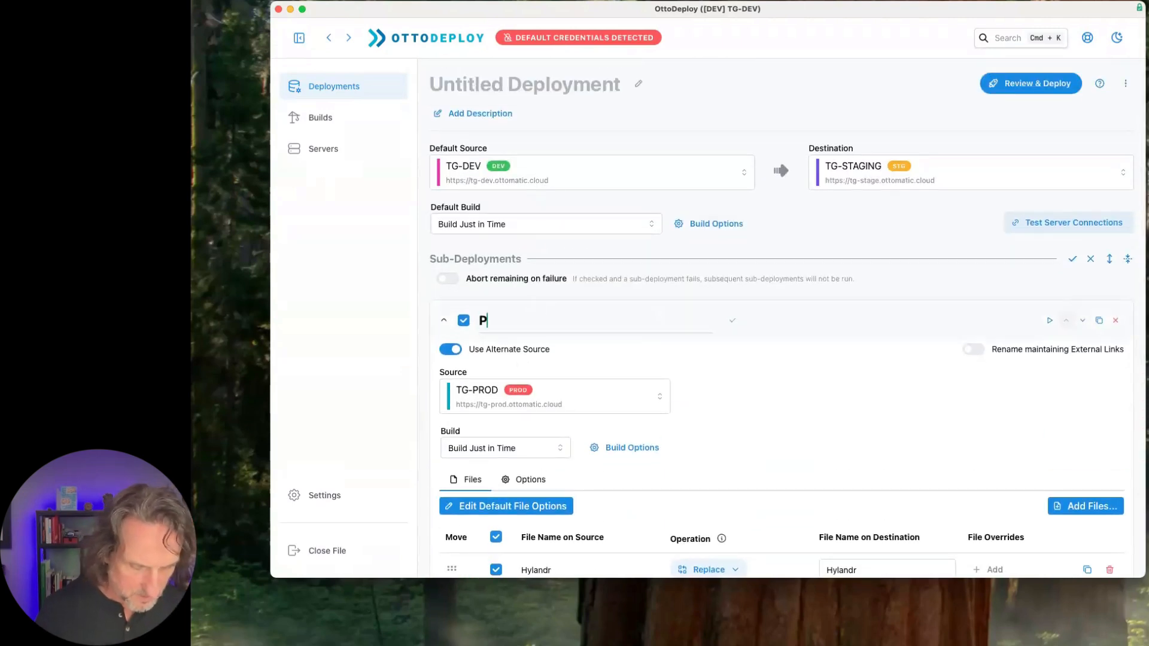
text(ull from )
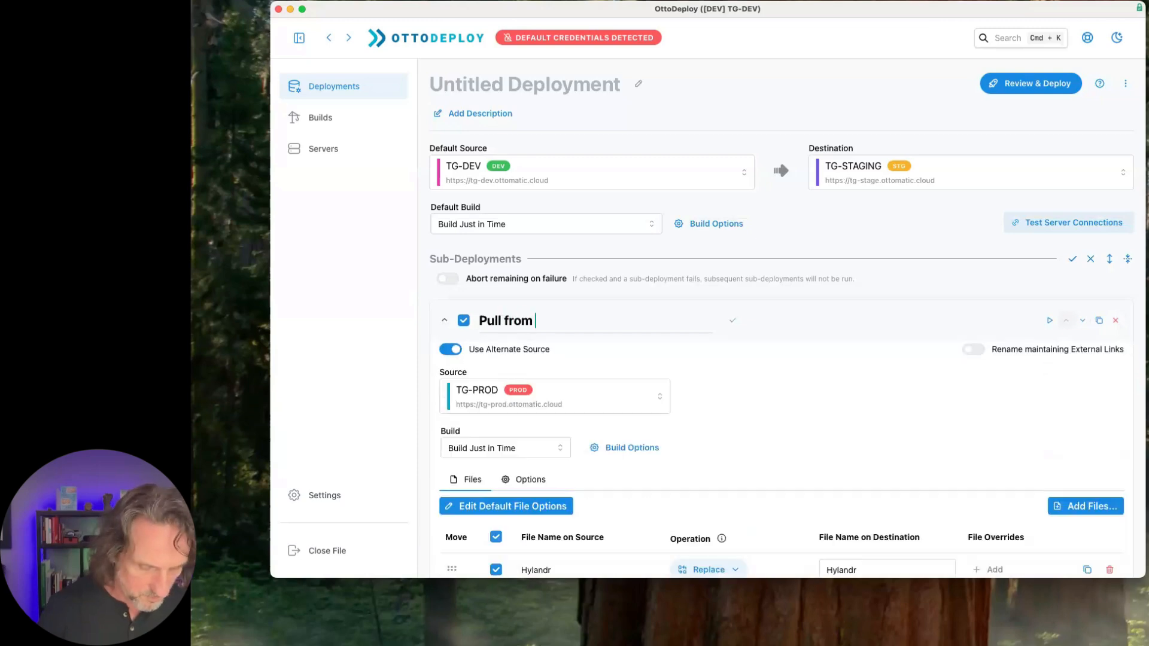
text(Prod)
- Start the default file options for Migrate Dev, setting both the source and destination account names to admin
scroll(654, 341, down, 5)
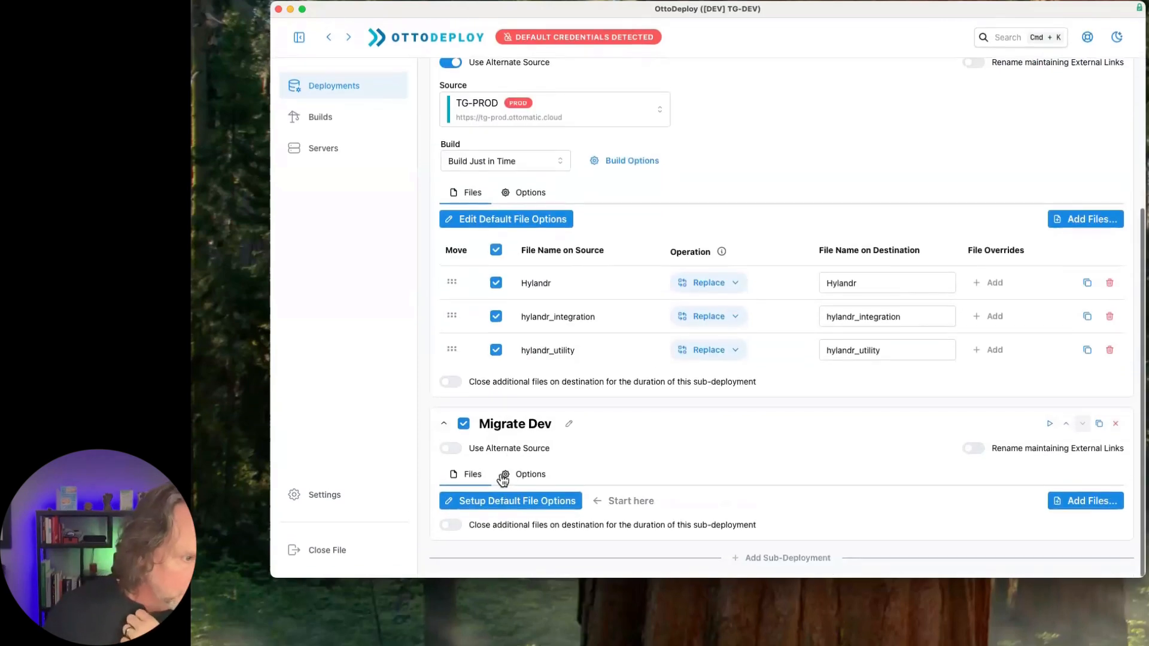
click(552, 506)
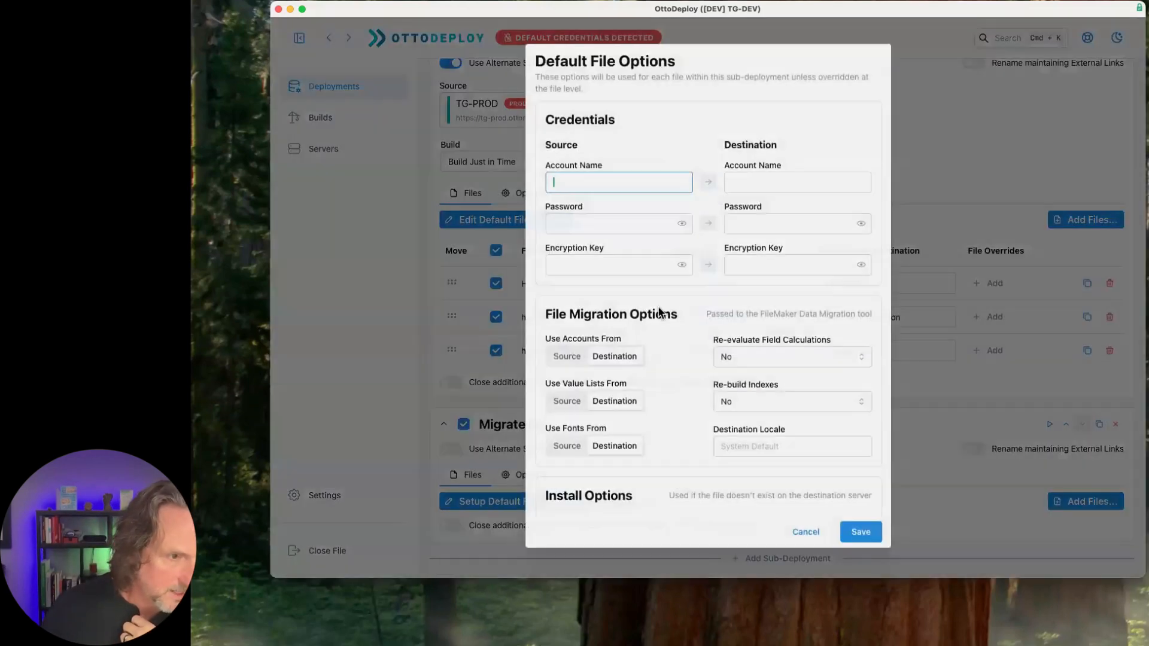
text(ad)
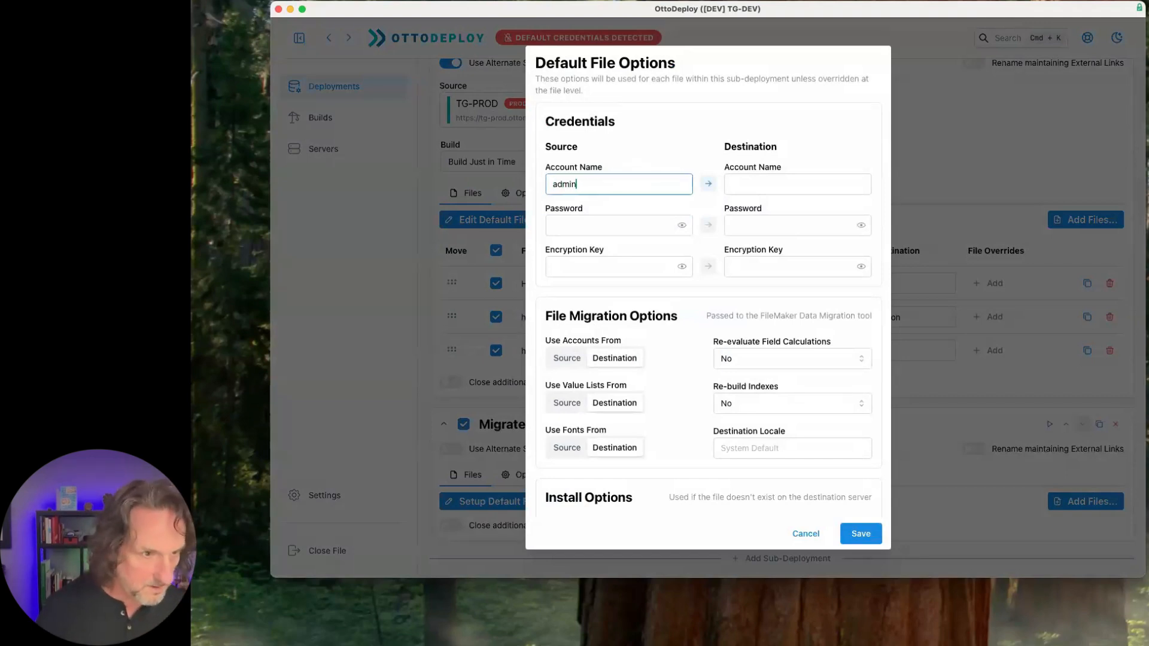
text(min)
click(708, 183)
- Enter the account password for Migrate Dev's source, copy it to the destination, and save the default file options
click(612, 225)
key(super+space)
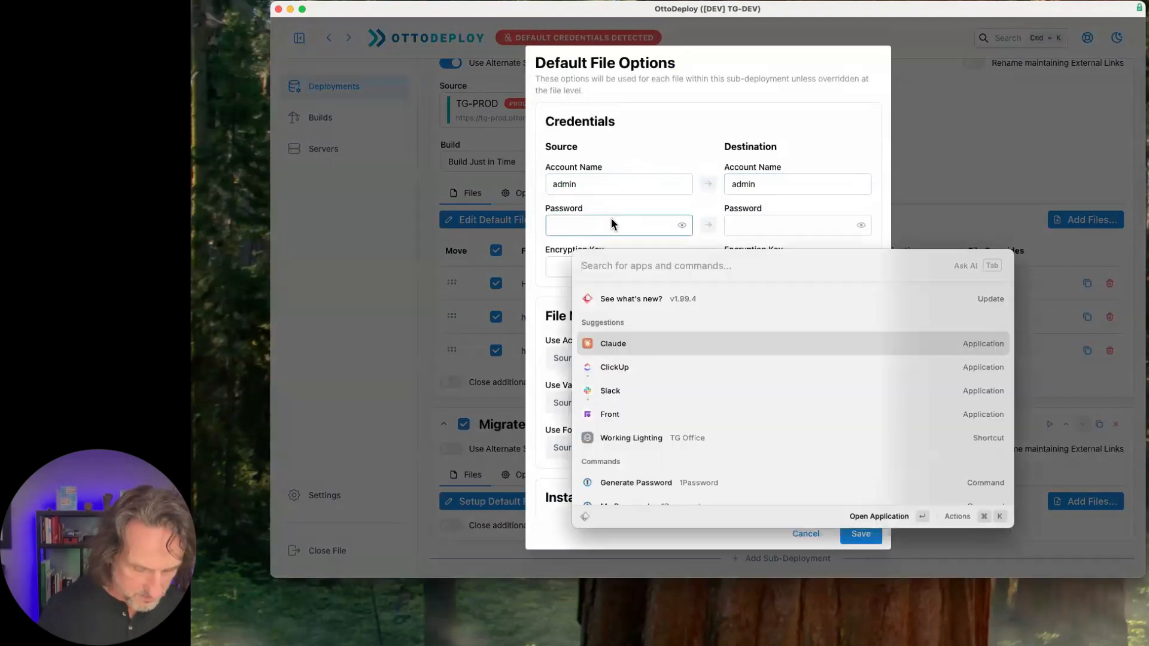
text(hyl)
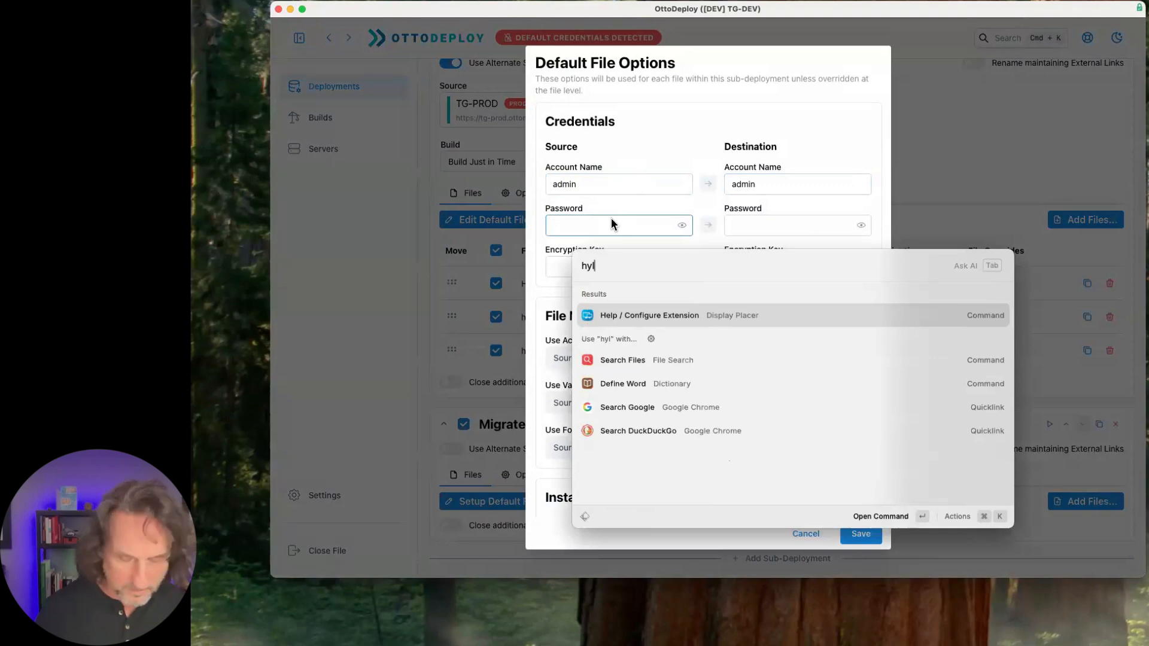
key(Escape)
key(Escape)
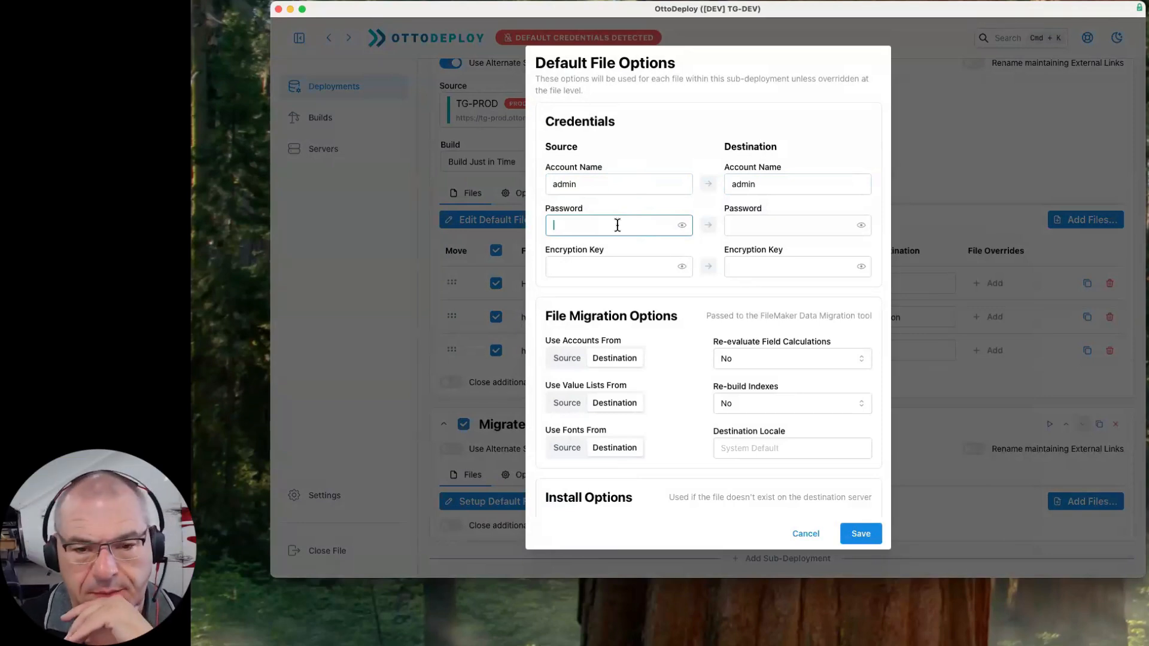
key(super+v)
click(708, 226)
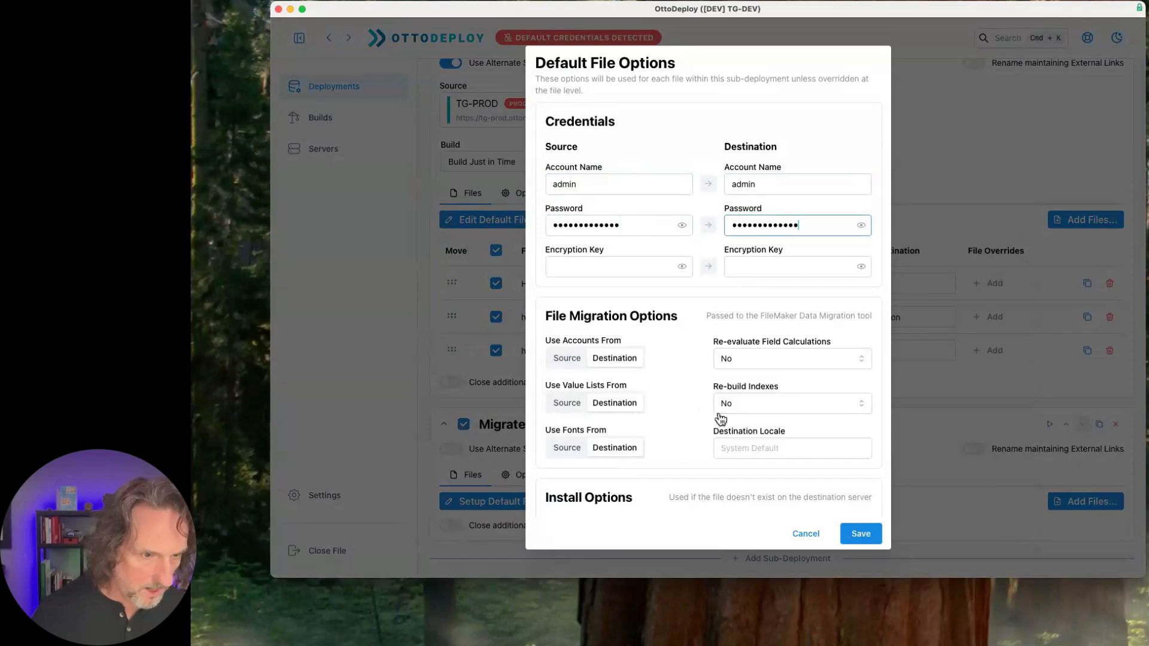
click(860, 534)
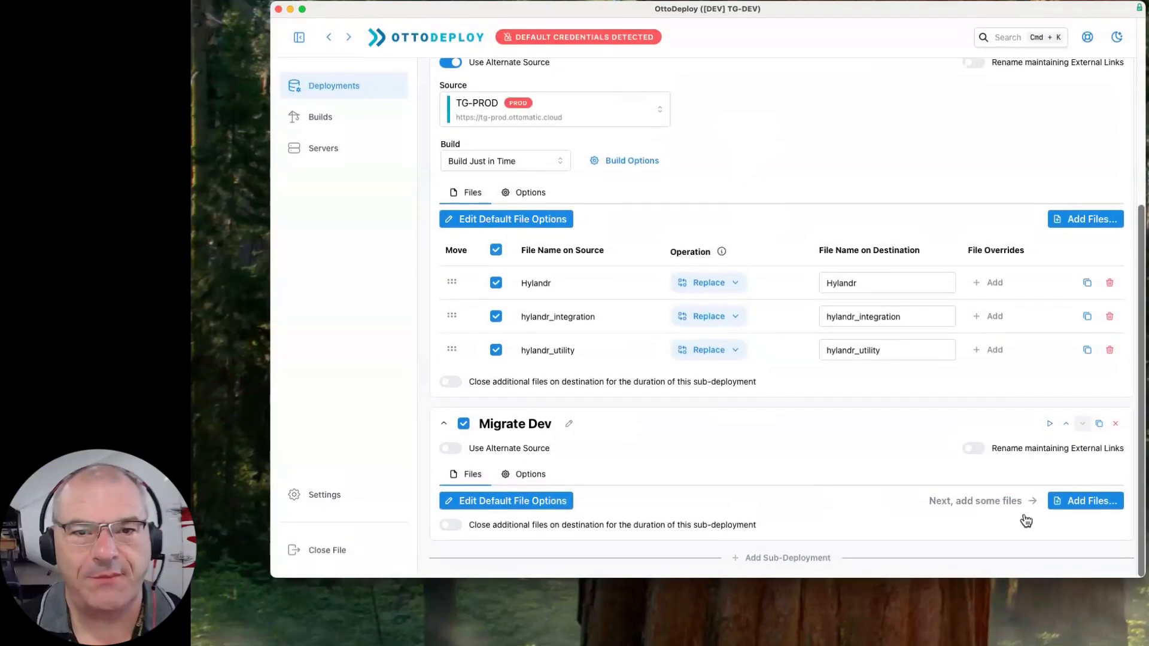
- Add dev_Hylandr, dev_hylandr_integration and dev_hylandr_utility to Migrate Dev and enable its Rename maintaining External Links option
click(1090, 505)
click(616, 261)
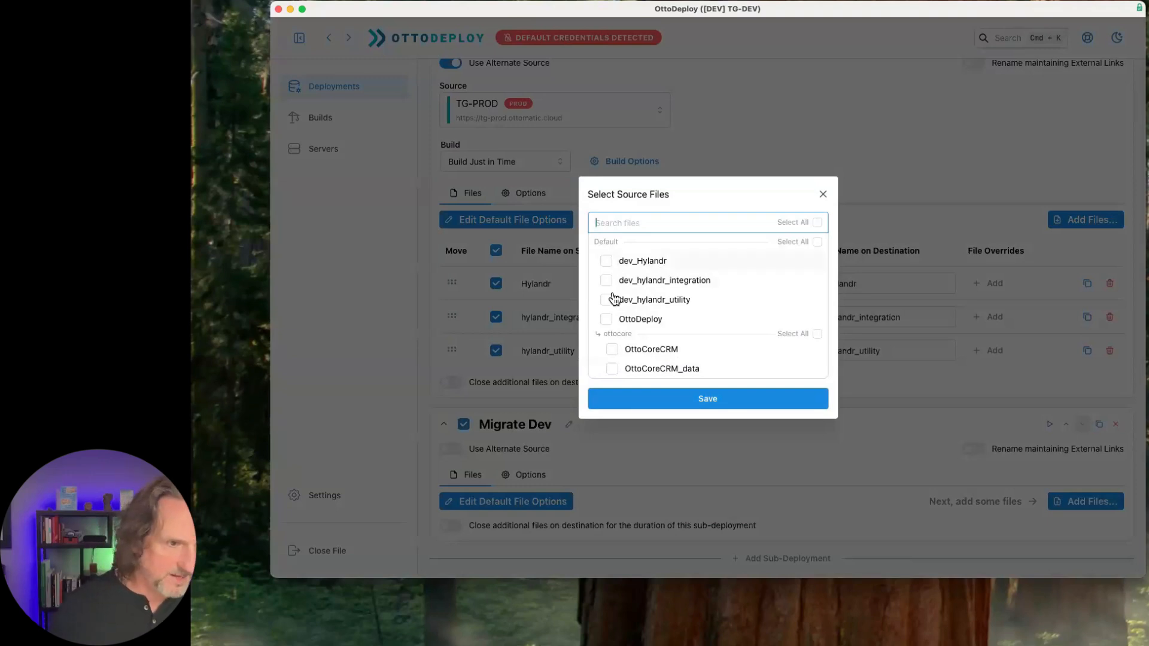
click(608, 281)
click(606, 299)
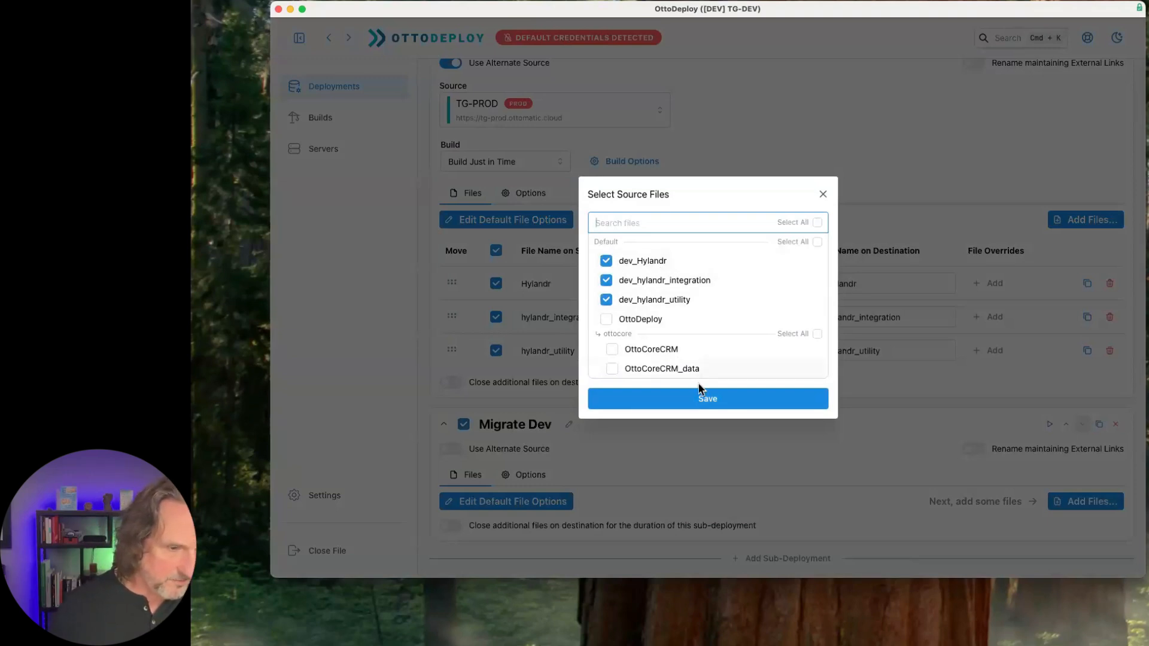
click(706, 400)
scroll(856, 418, down, 5)
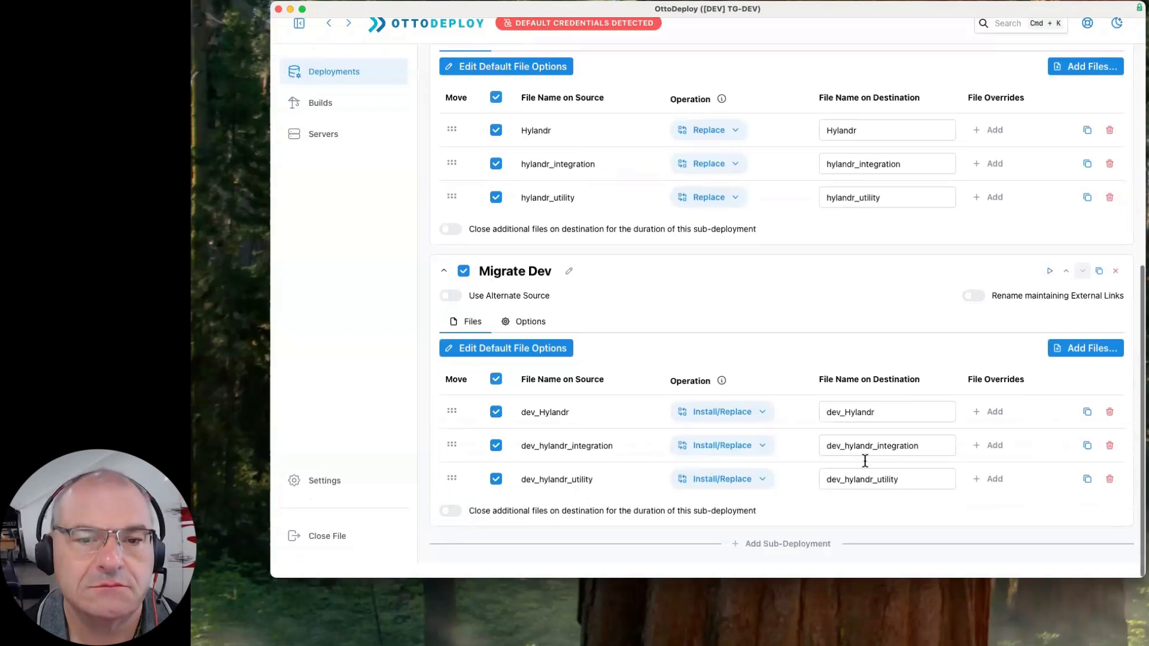
click(984, 313)
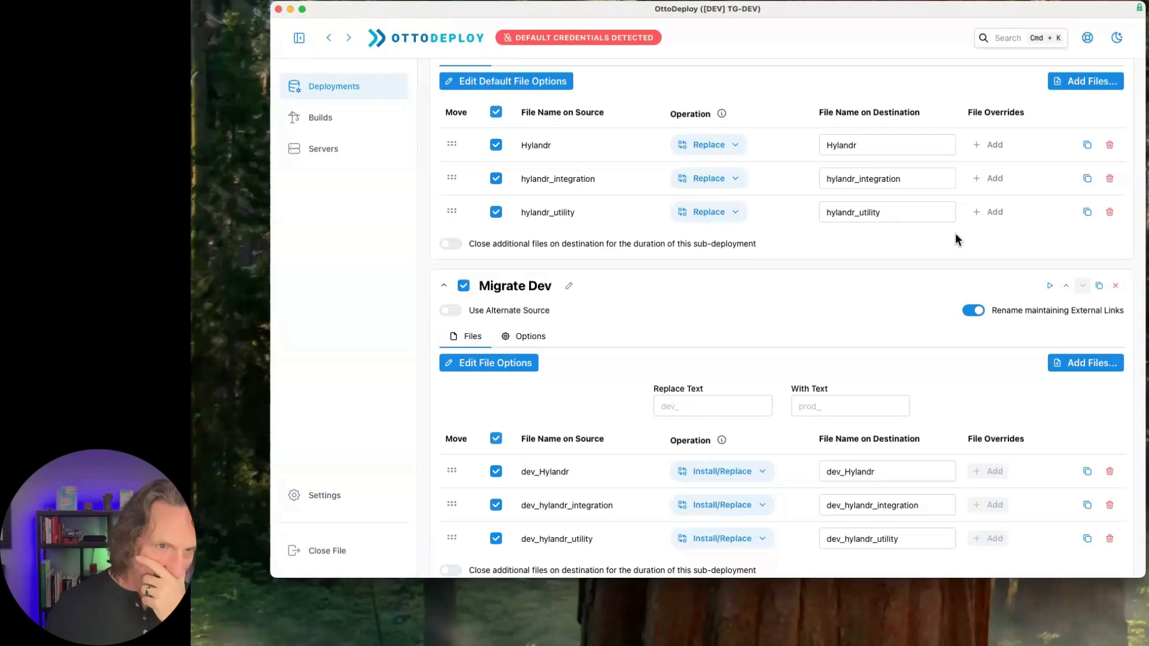
- Enable Rename maintaining External Links for the Pull from Prod sub-deployment and review its text replacement settings
click(856, 145)
scroll(1023, 120, up, 5)
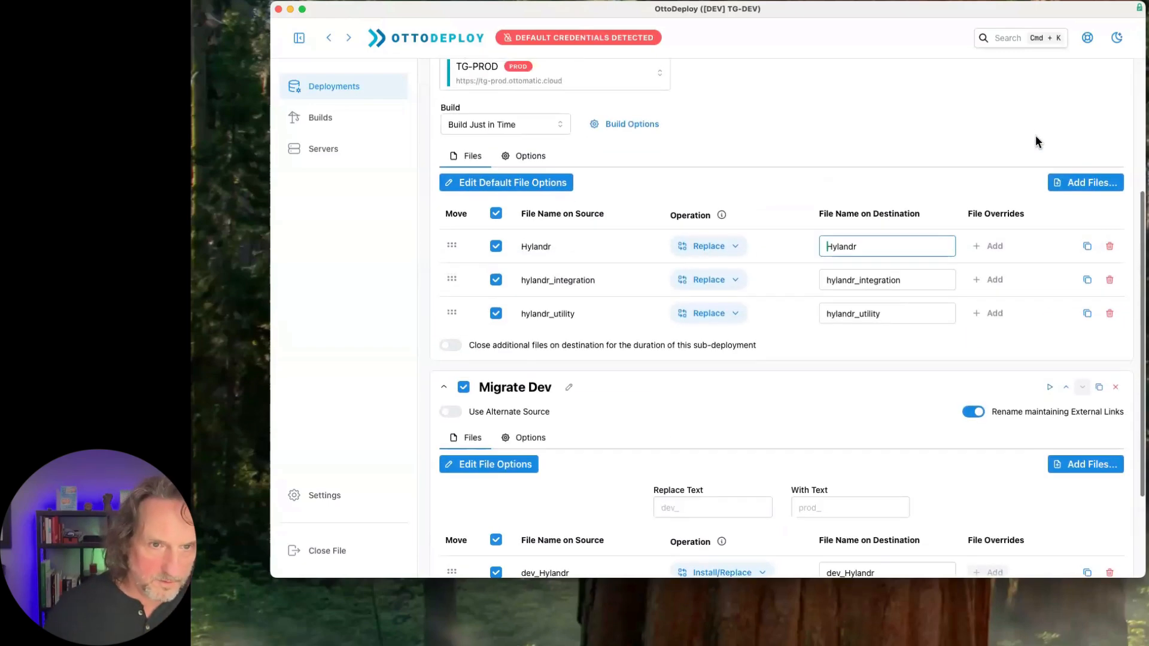
click(974, 203)
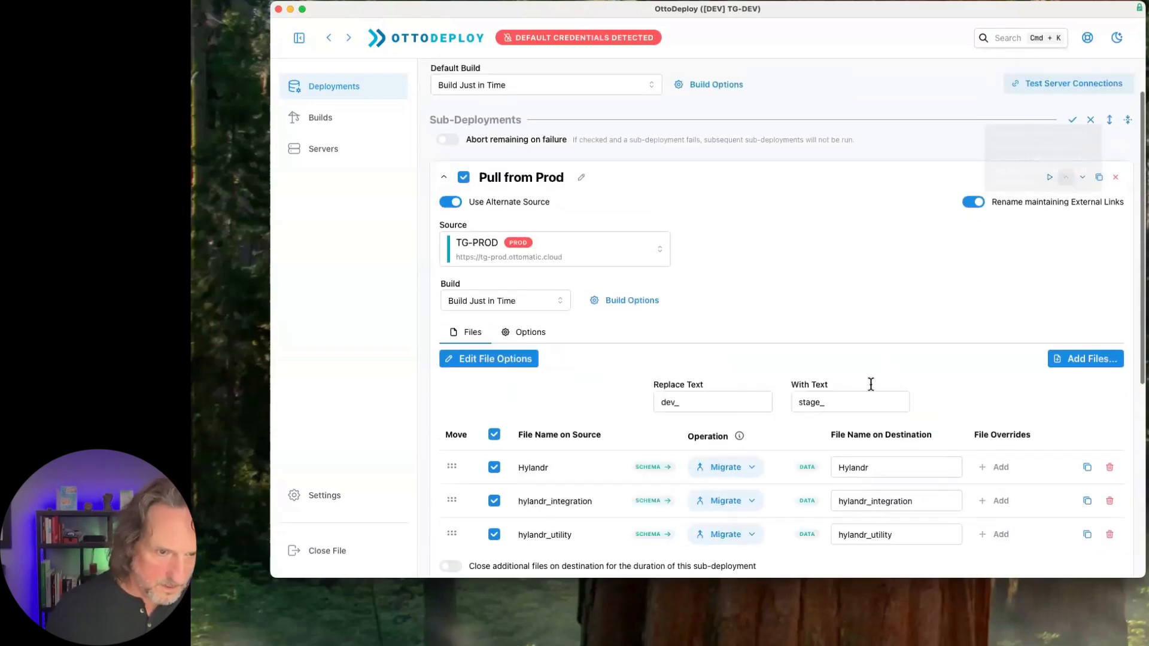
click(840, 468)
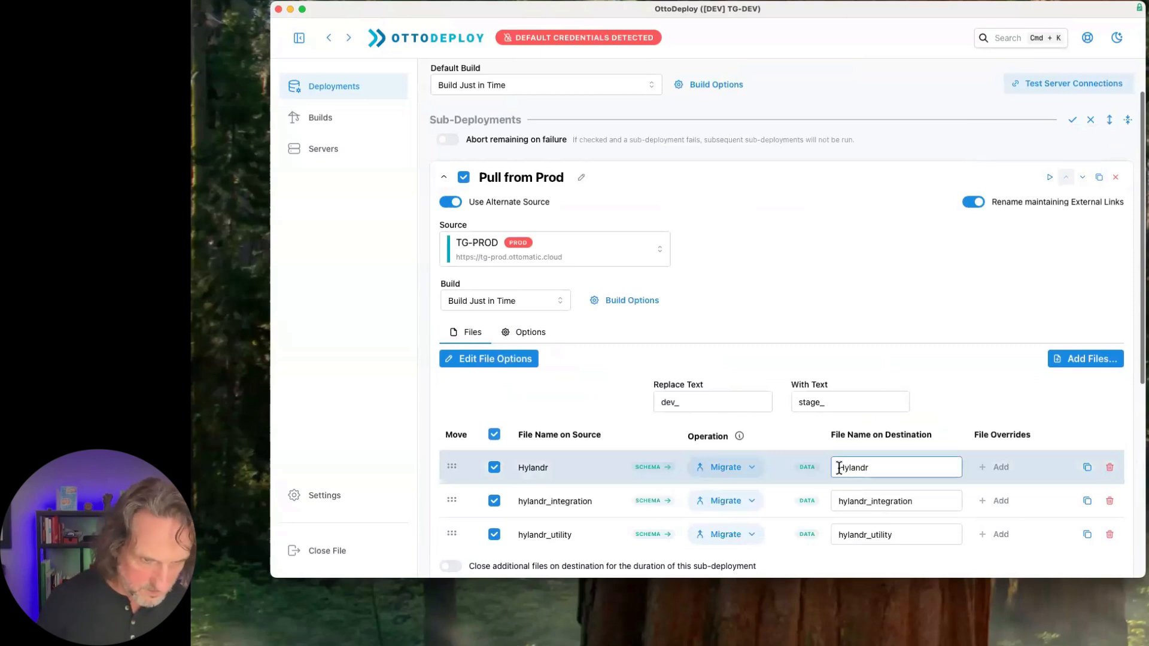
double_click(807, 400)
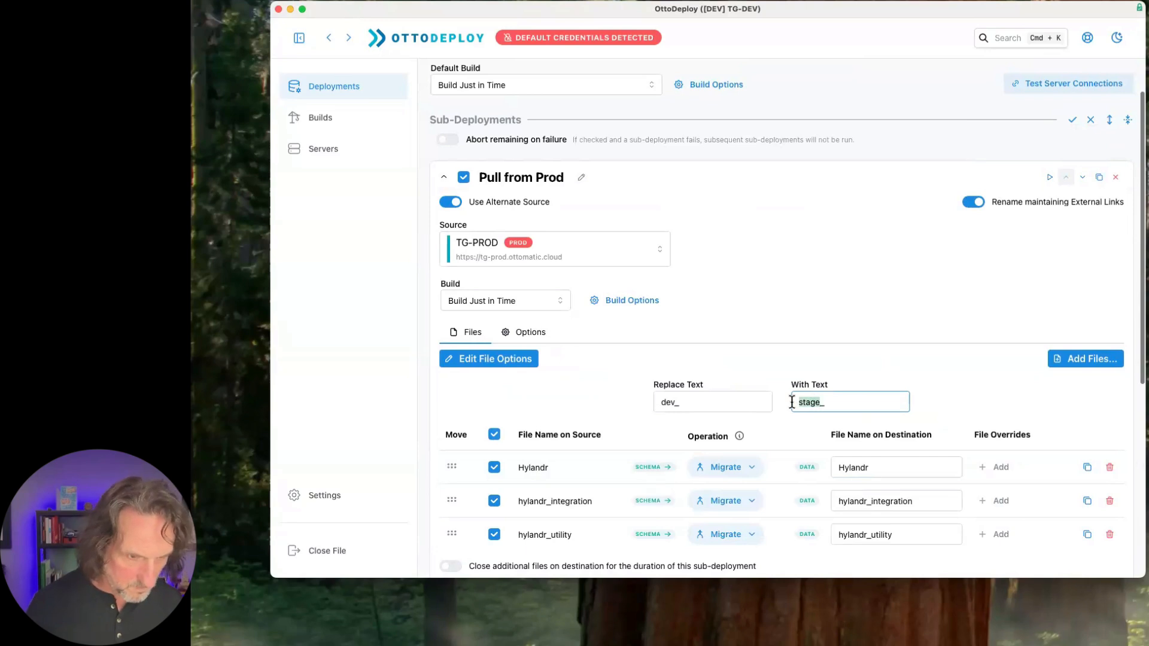
scroll(994, 401, down, 6)
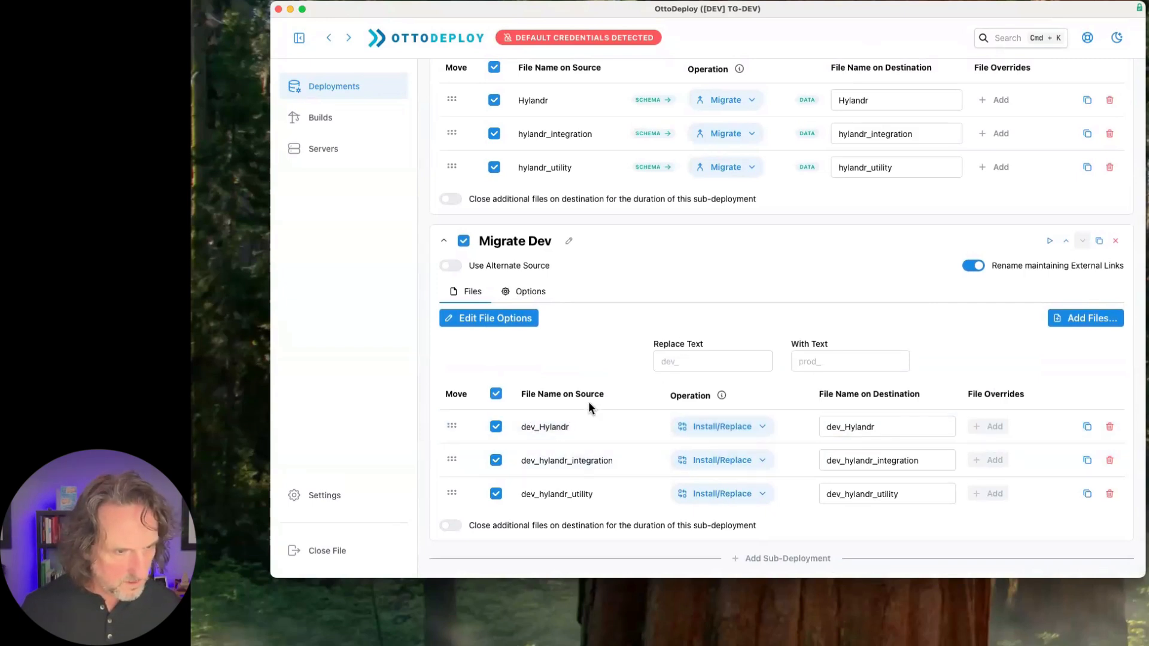
scroll(588, 401, up, 10)
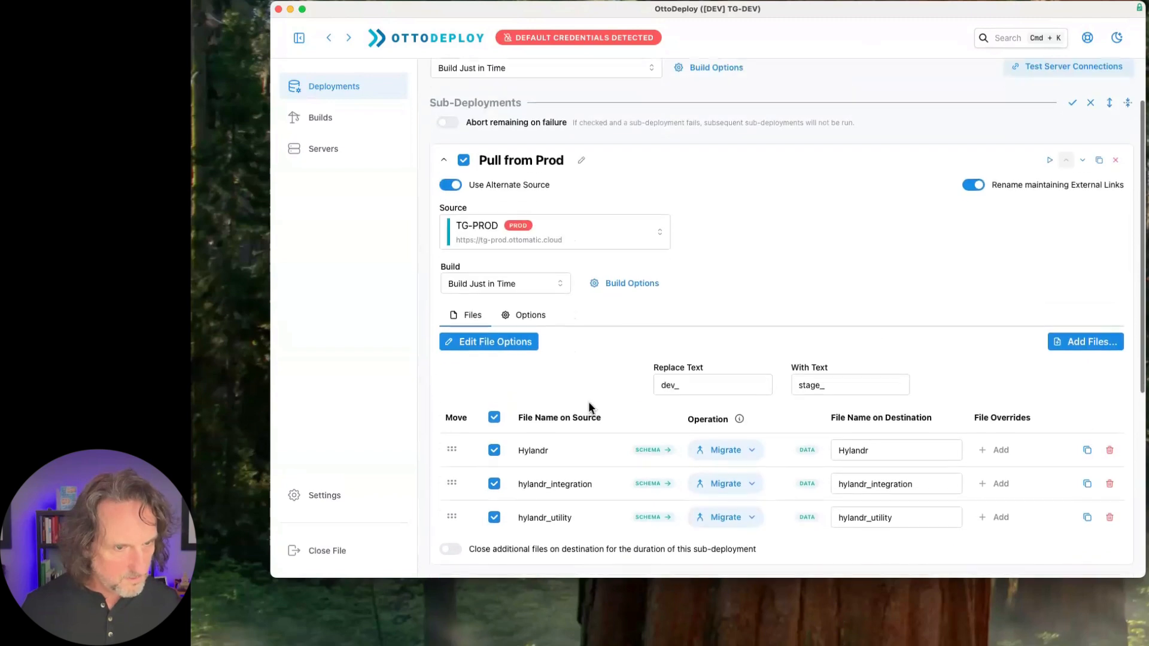
scroll(588, 401, down, 1)
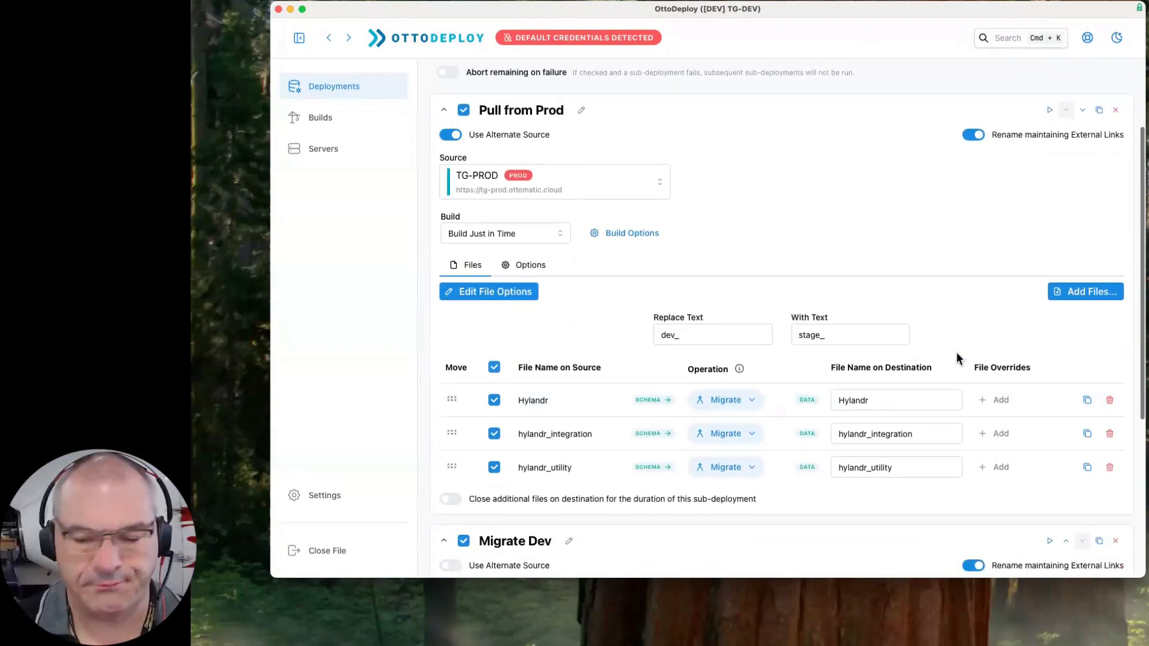
- Clear the Replace Text and With Text values in the Pull from Prod sub-deployment
double_click(688, 336)
key(BackSpace)
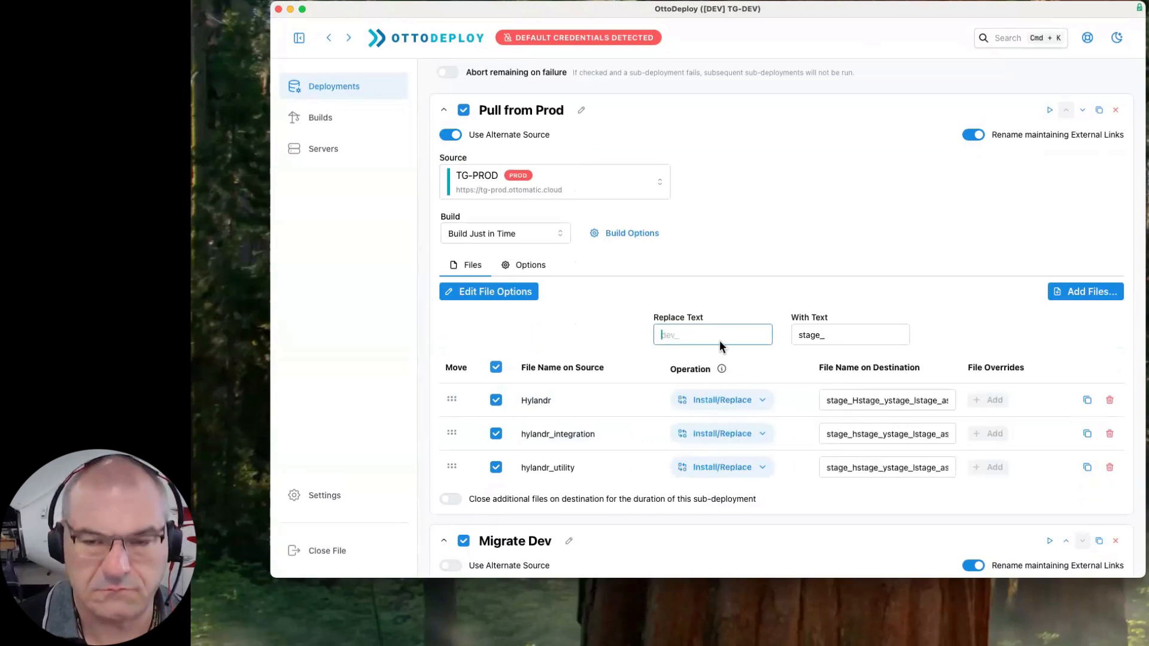
click(842, 334)
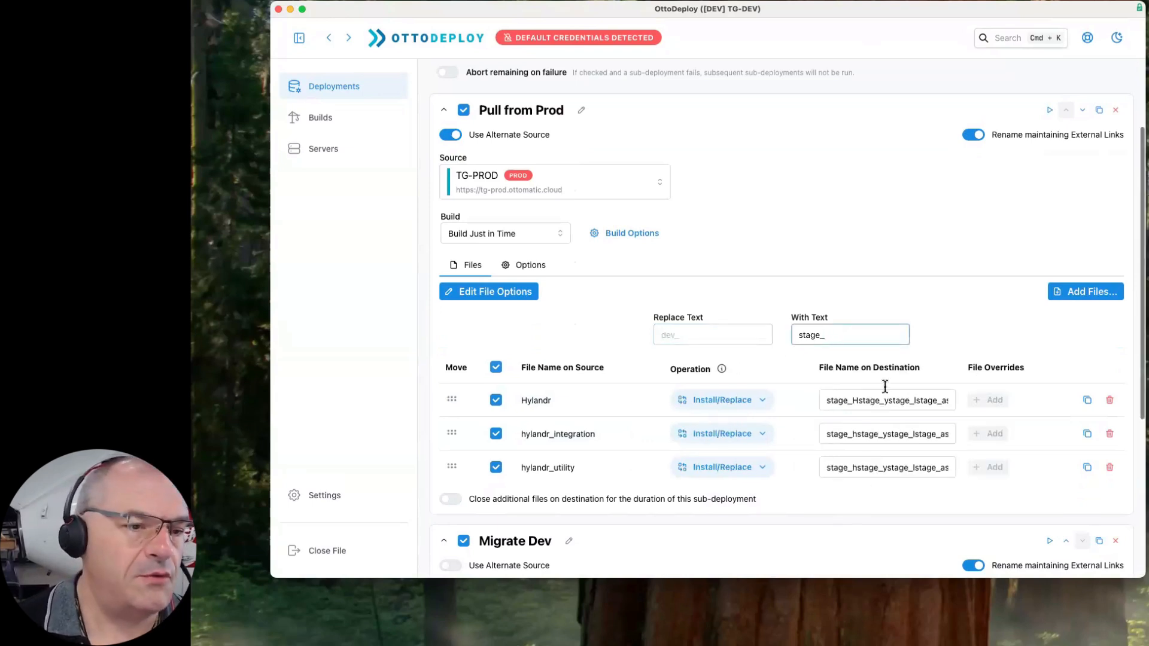
key(BackSpace)
key(BackSpace)
key(BackSpace)
key(BackSpace)
key(BackSpace)
key(BackSpace)
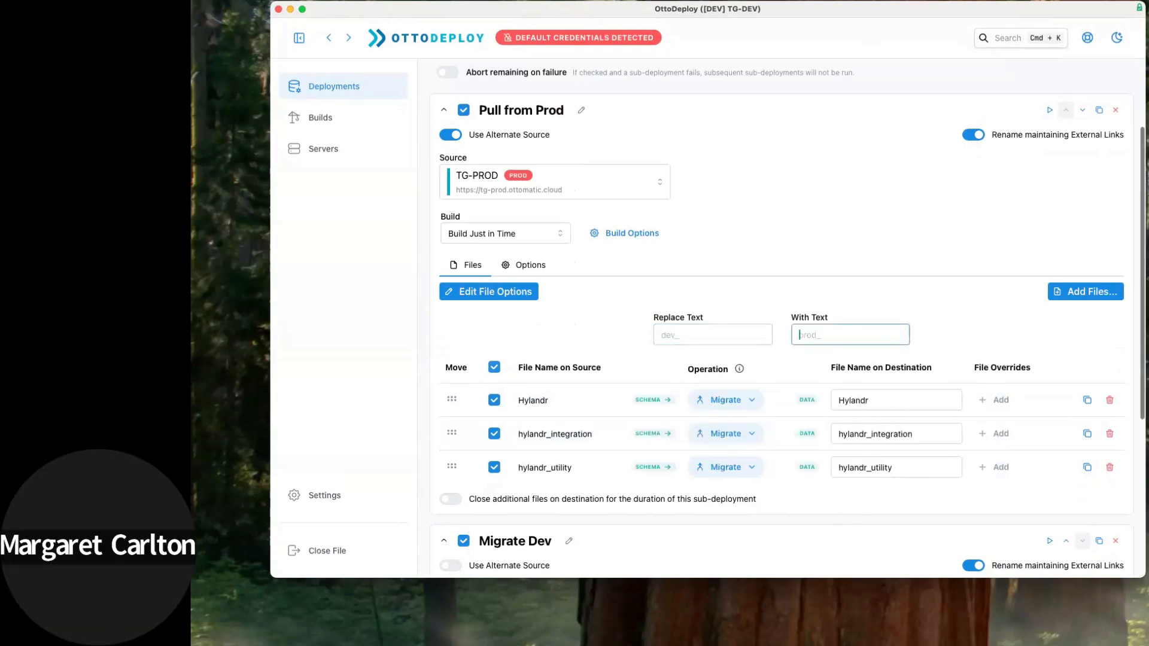
- Set Migrate Dev's Replace Text to dev_ with no replacement, stripping the prefix from the destination file names
scroll(647, 329, down, 10)
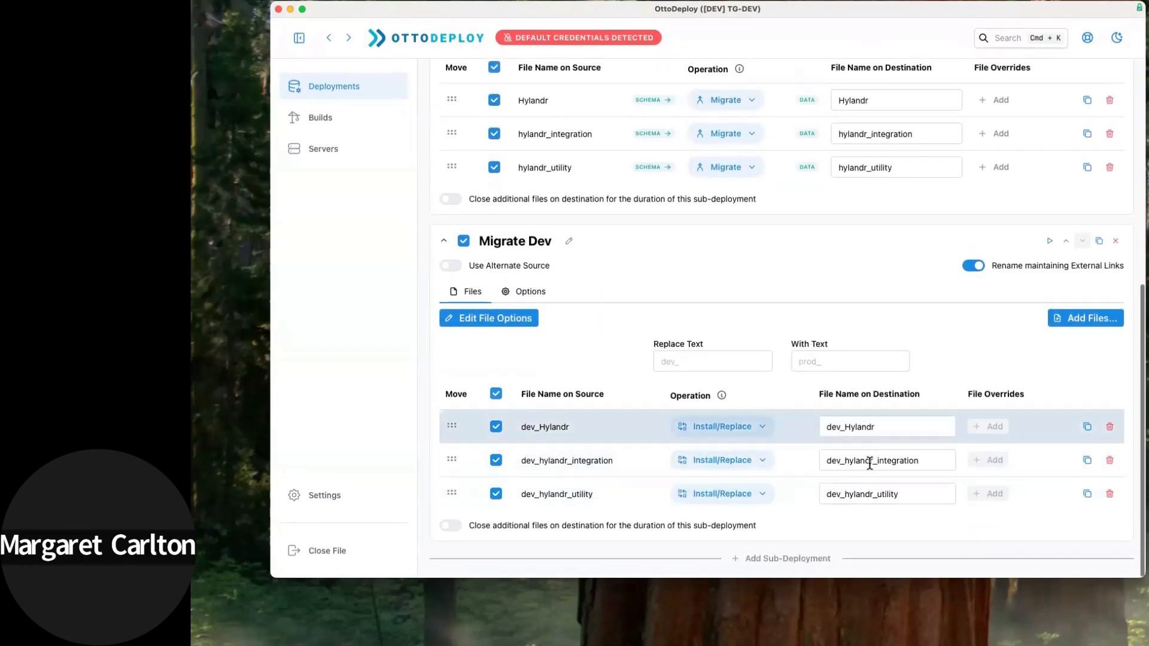
click(712, 362)
text(dev_)
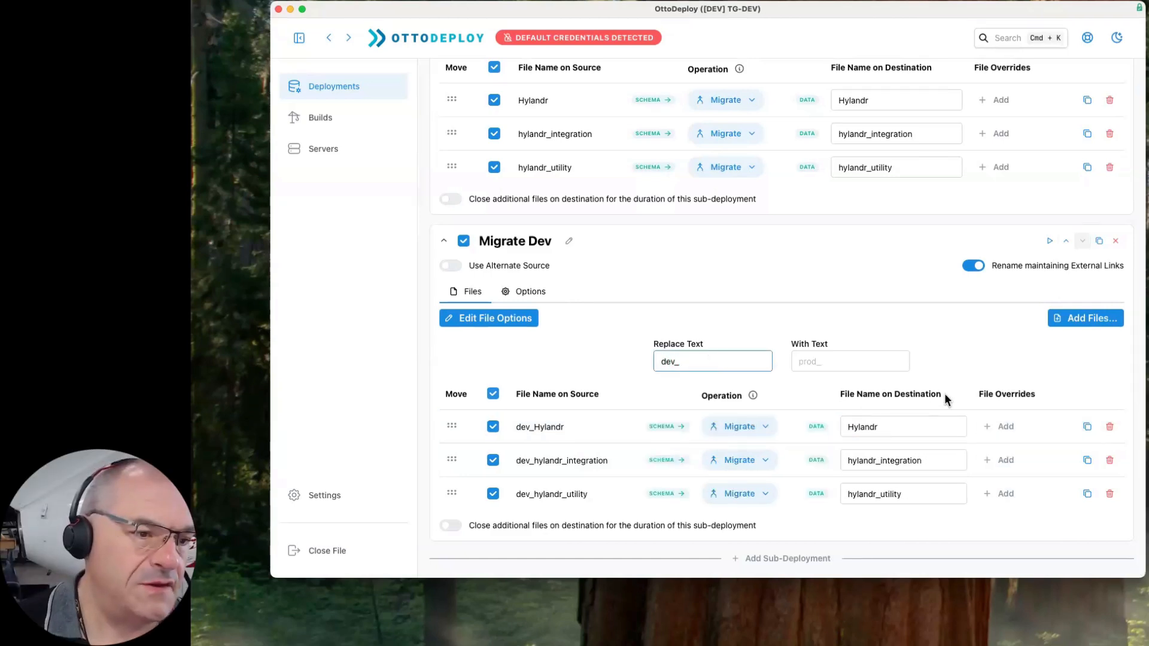
scroll(944, 394, up, 2)
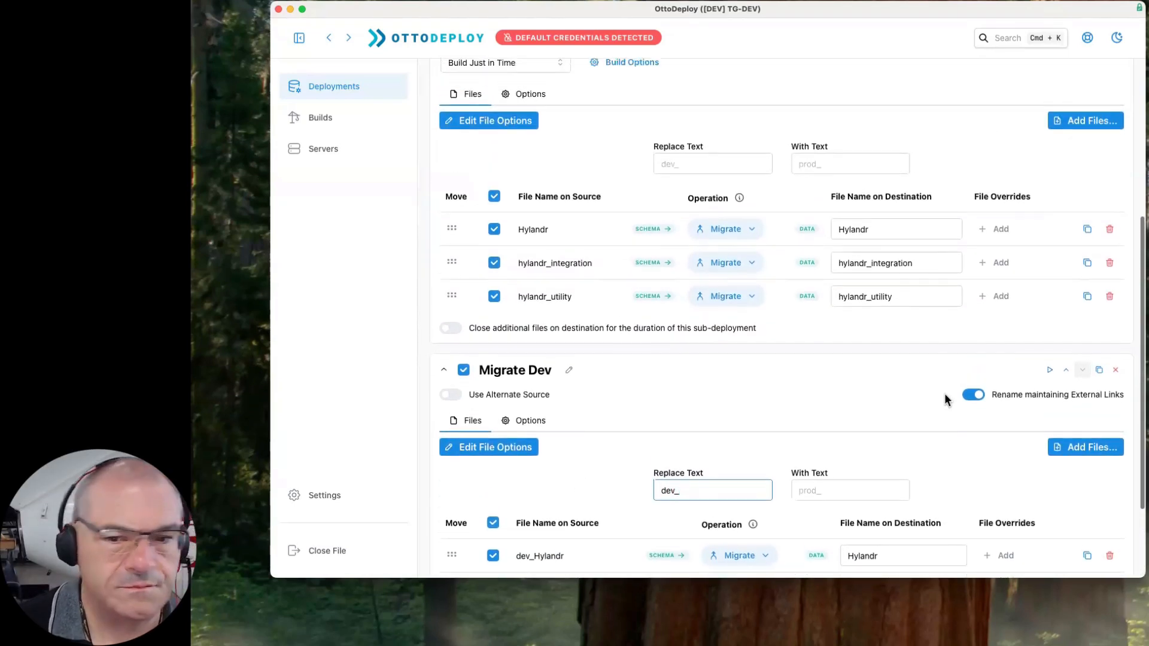
scroll(944, 393, down, 1)
scroll(944, 395, down, 1)
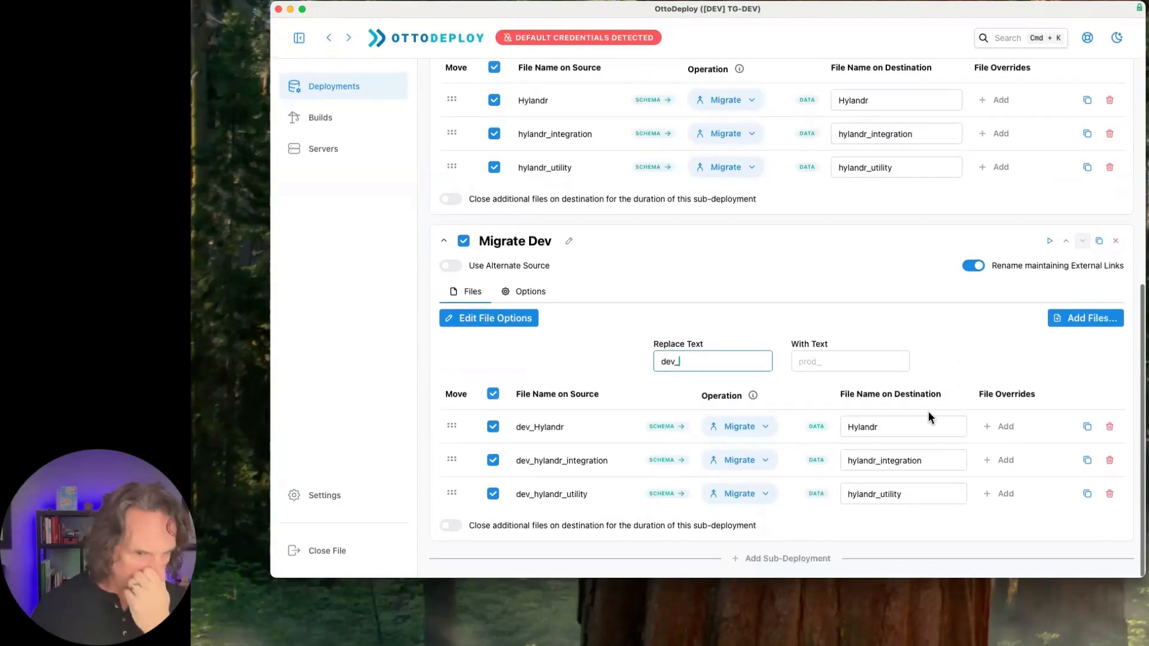
- Turn off Rename maintaining External Links for the Pull from Prod sub-deployment
scroll(973, 283, up, 5)
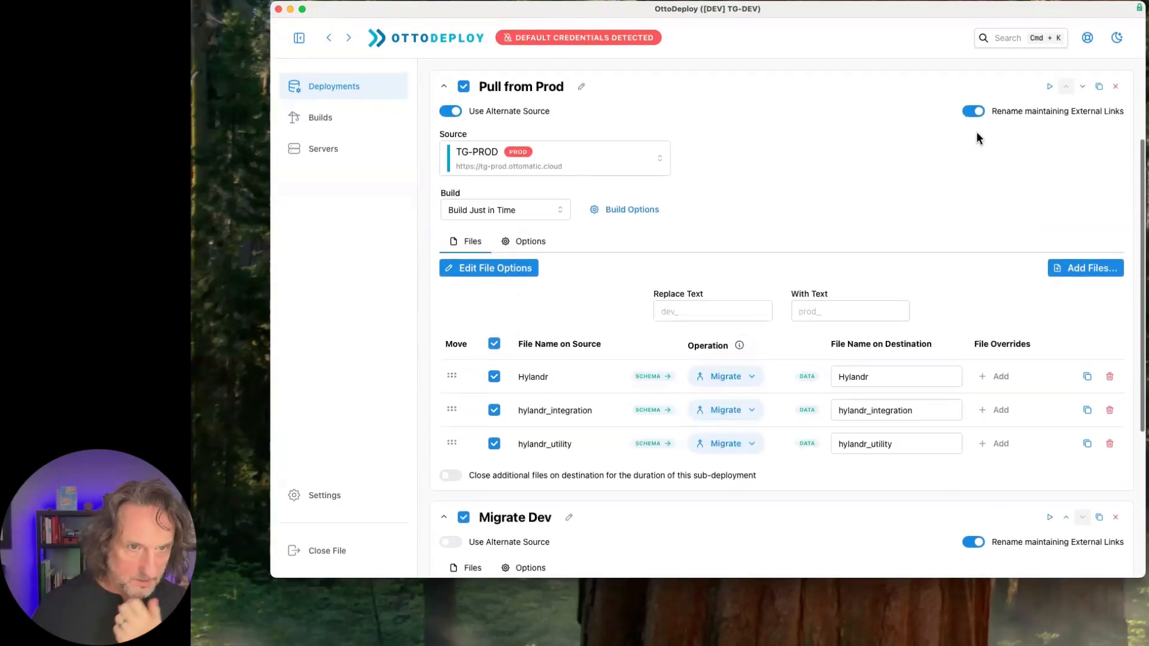
click(973, 112)
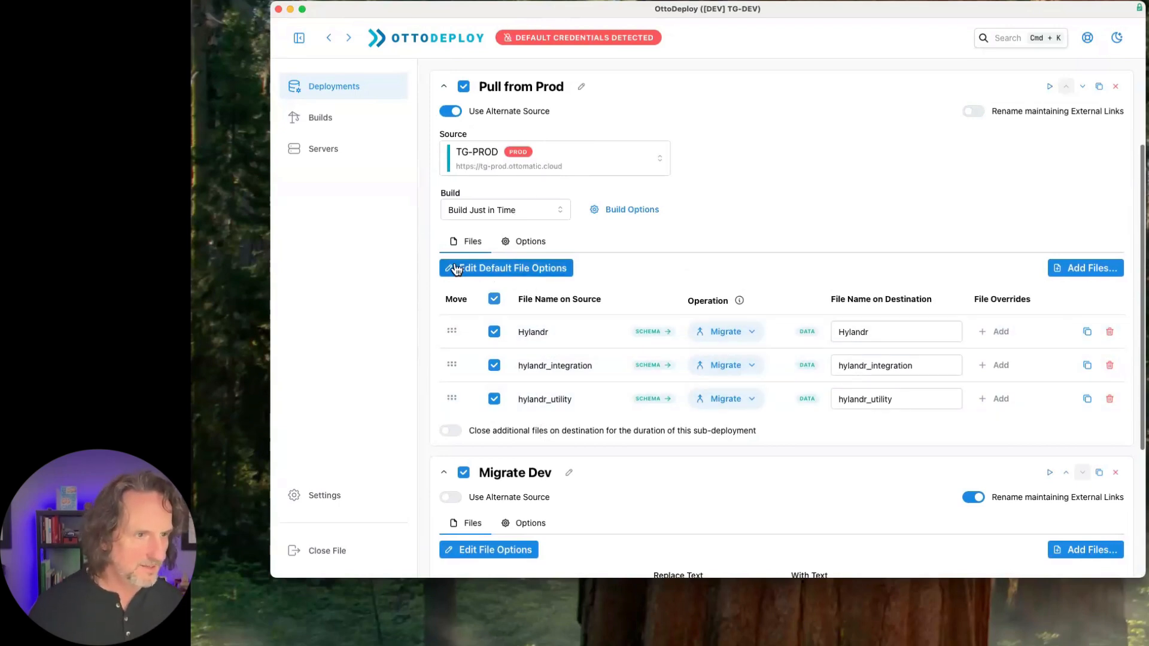
scroll(509, 292, up, 1)
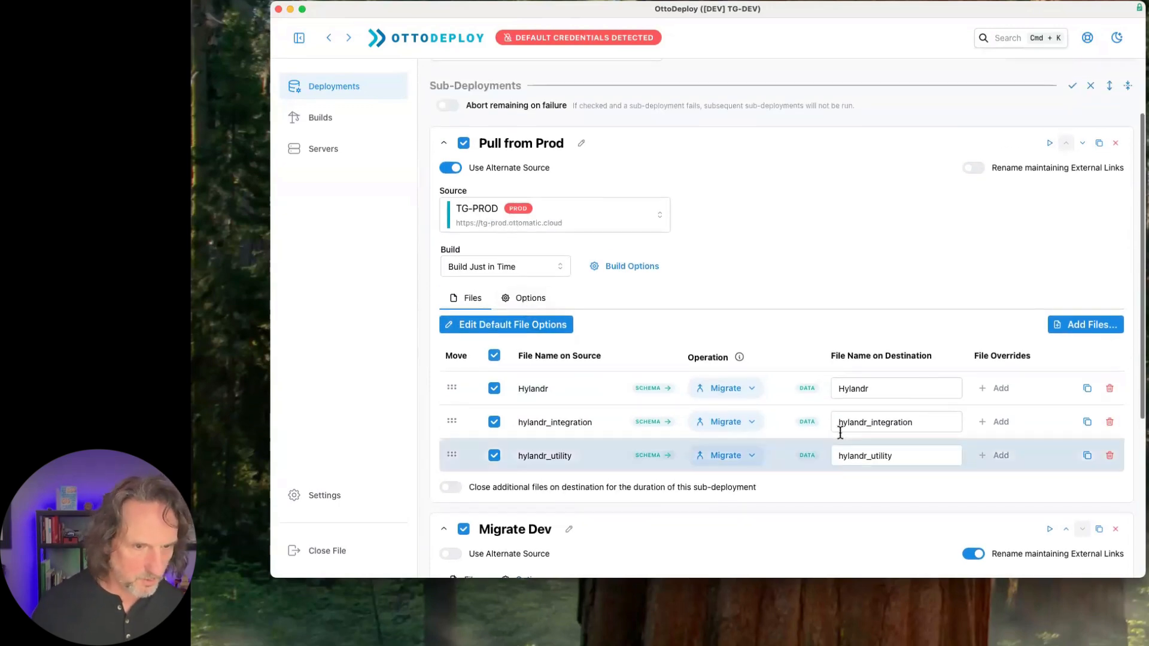
scroll(838, 374, up, 2)
scroll(831, 362, up, 1)
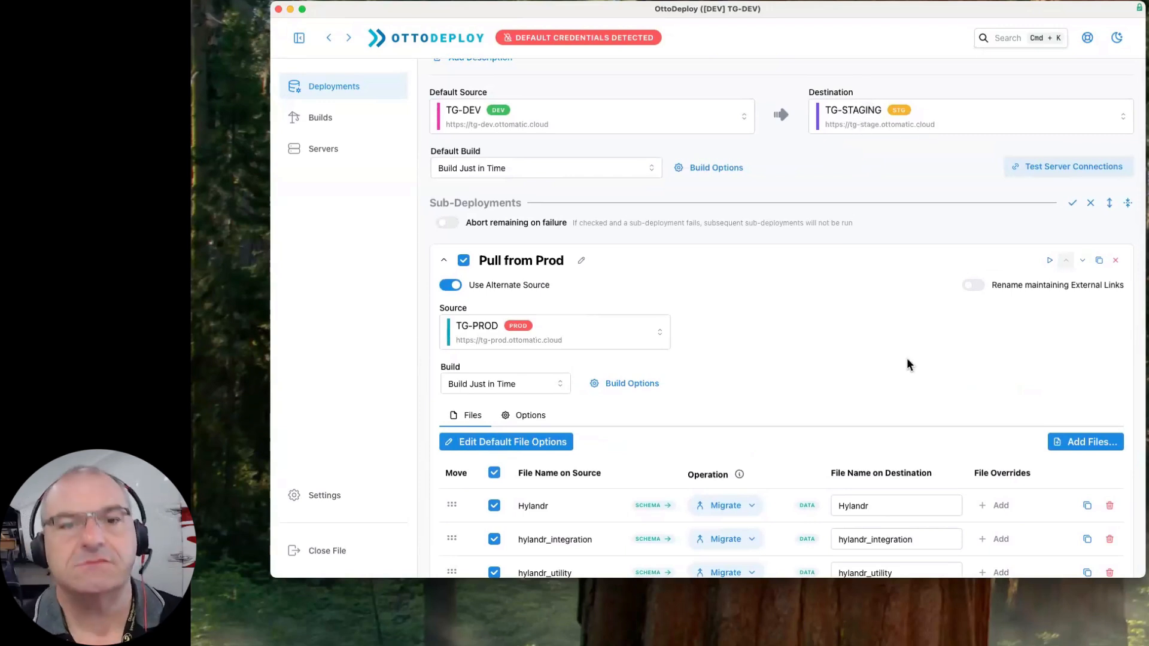
- Set the operation for Hylandr, hylandr_integration and hylandr_utility in Pull from Prod back to Replace
scroll(907, 359, down, 3)
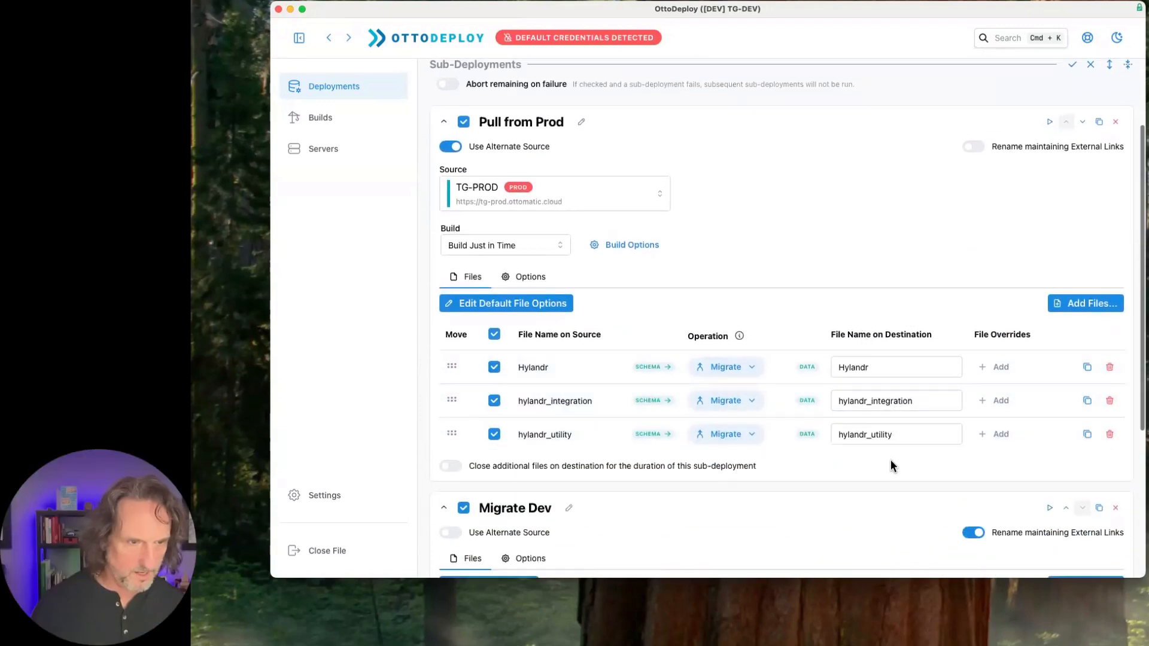
scroll(890, 460, down, 2)
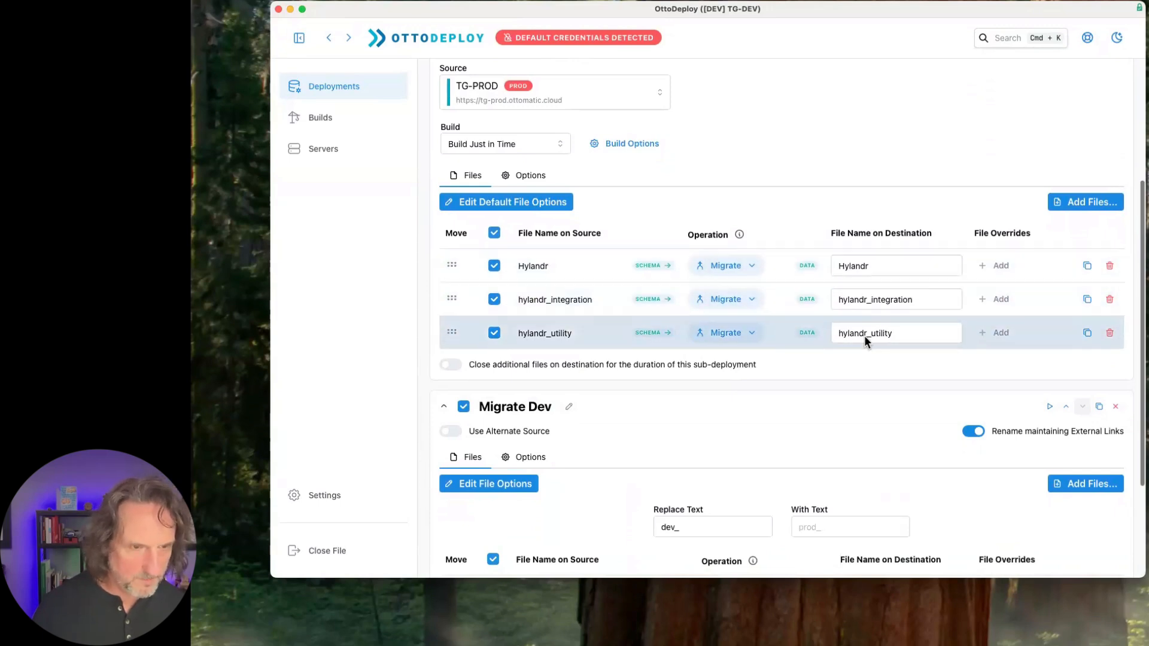
click(727, 273)
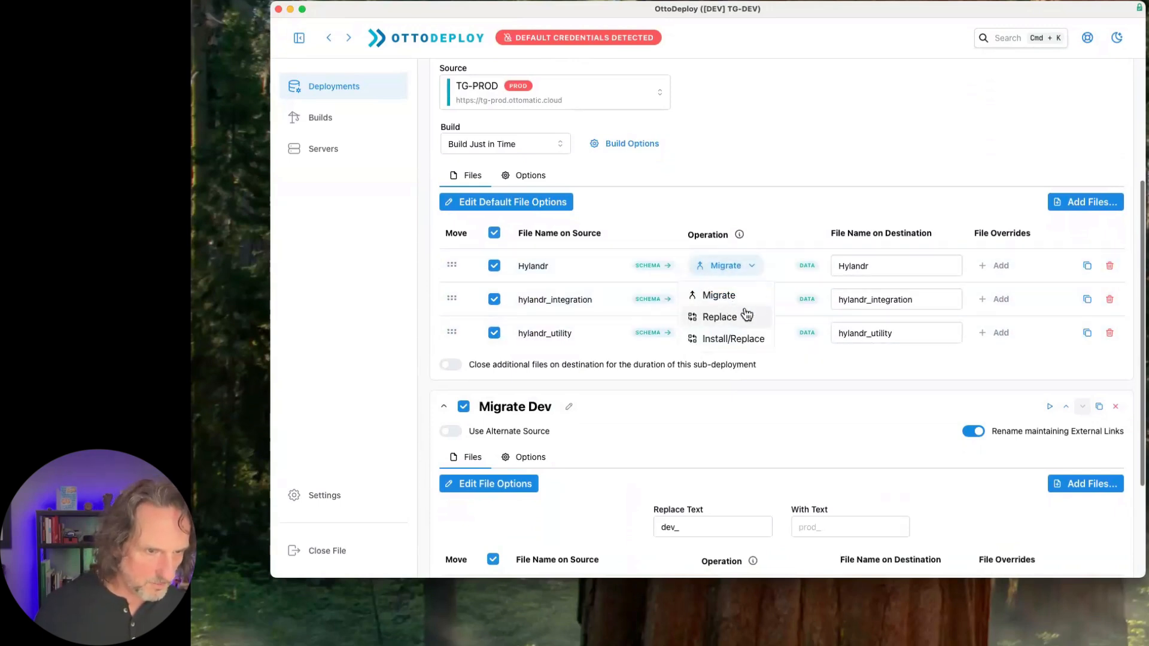
click(741, 315)
click(736, 301)
click(734, 356)
click(707, 332)
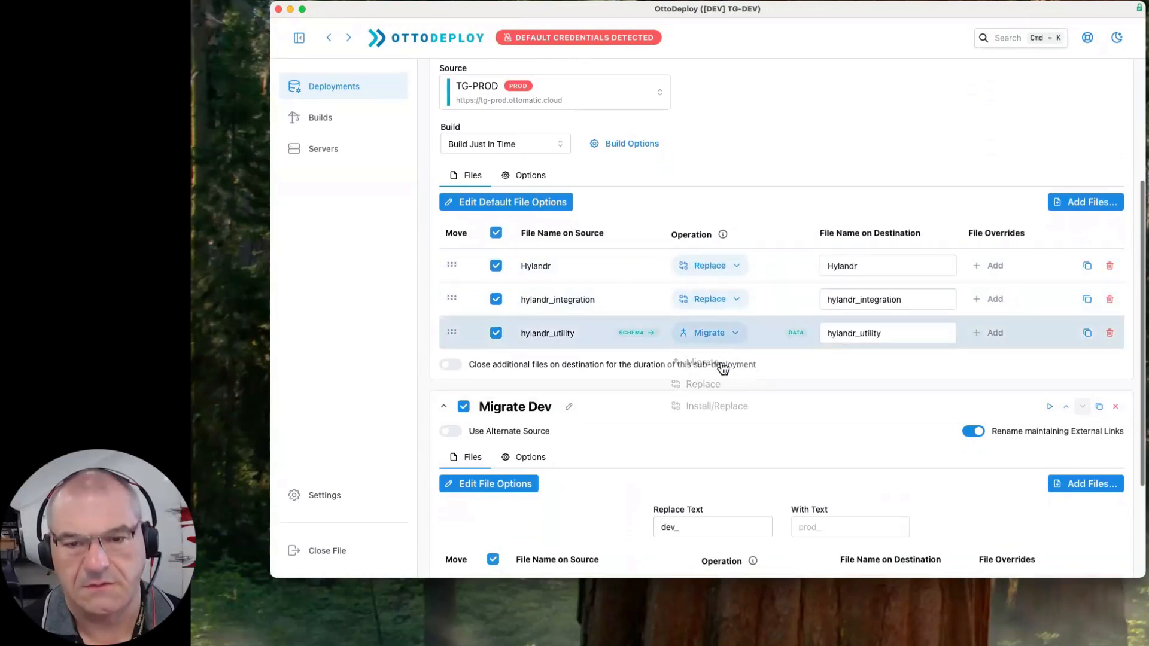
click(706, 384)
scroll(821, 420, down, 5)
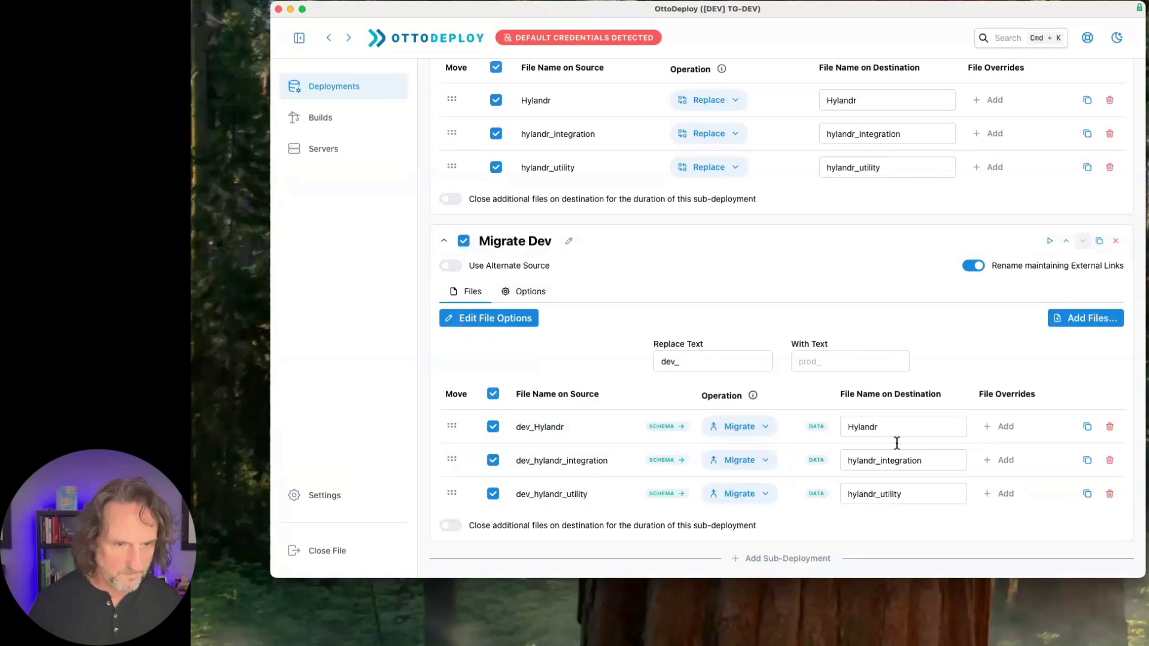
- Examine the source names, operations and destination names of the files in the Pull from Prod and Migrate Dev sub-deployments
scroll(859, 266, up, 1)
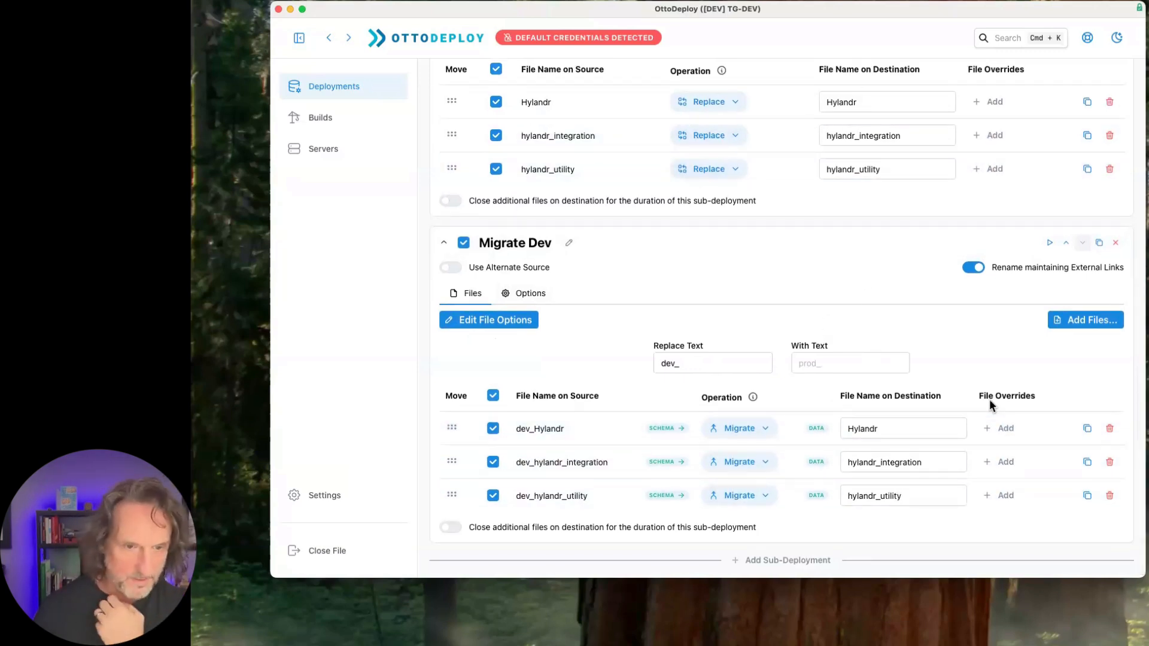
scroll(989, 400, down, 1)
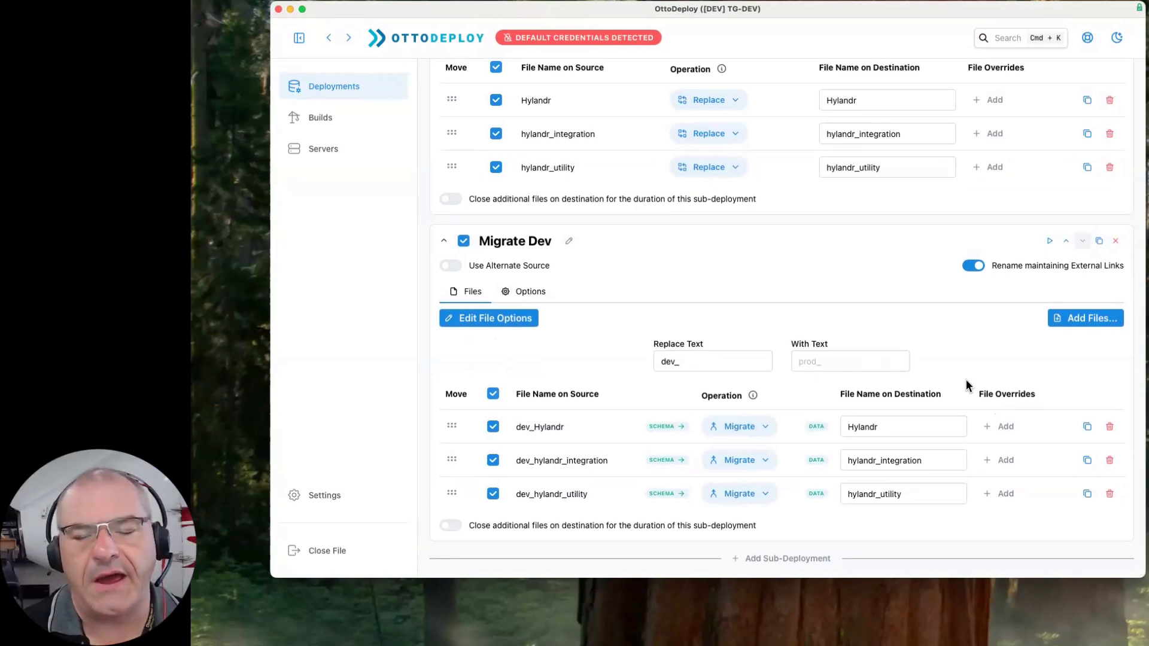
scroll(966, 380, up, 1)
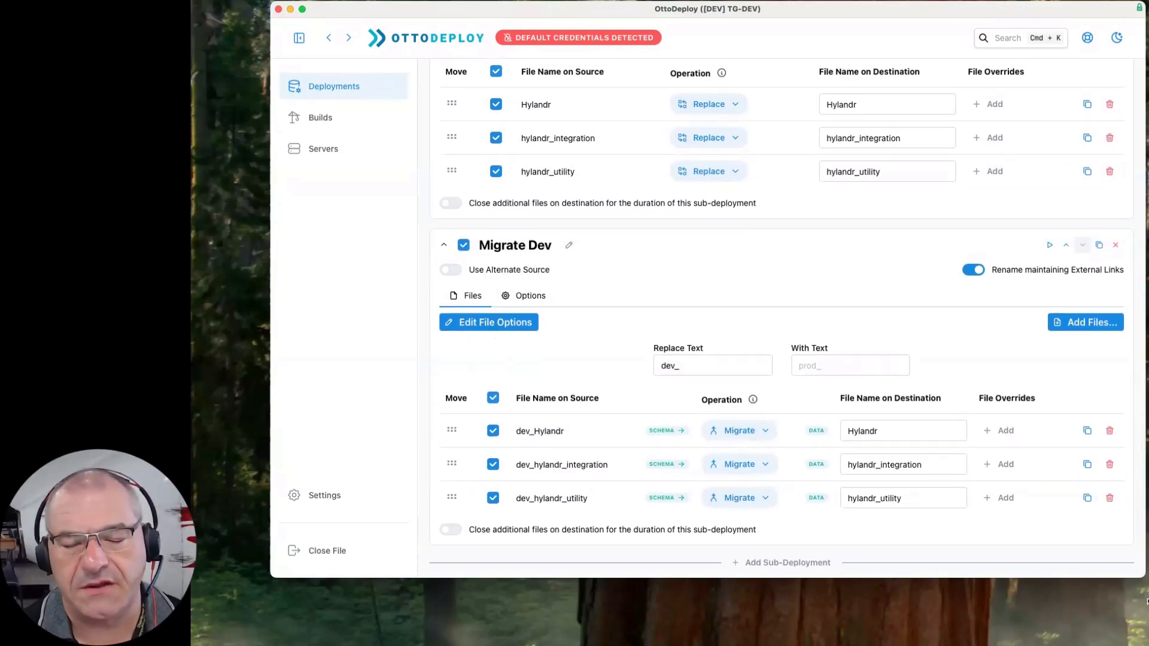
scroll(778, 353, up, 5)
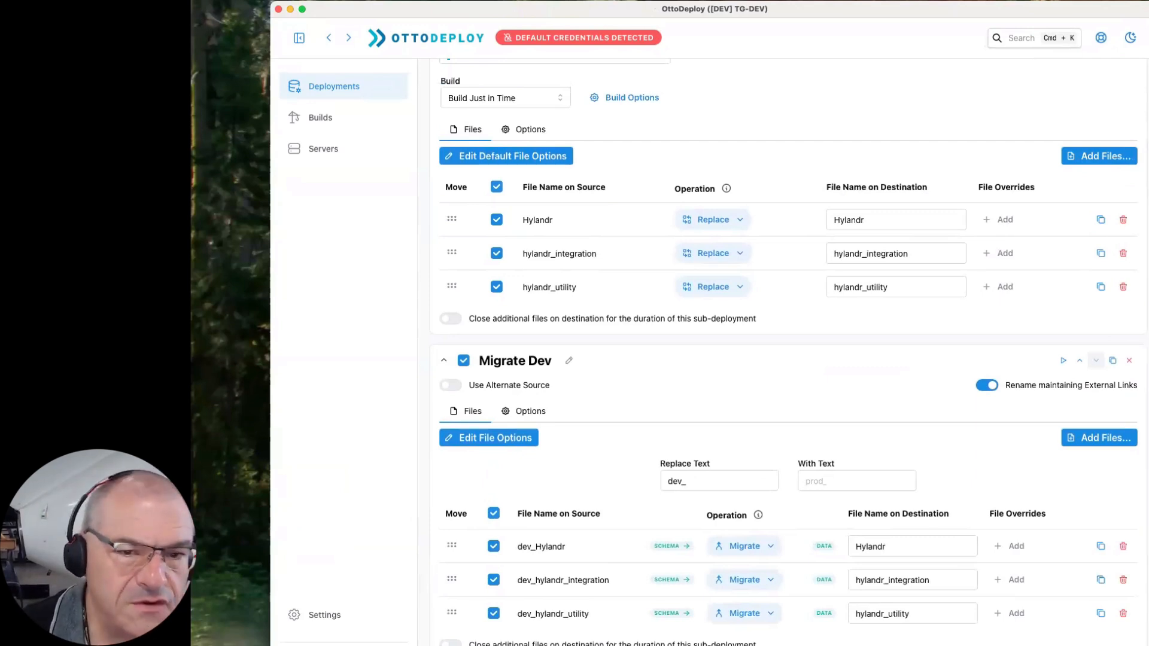
drag(596, 194, 589, 176)
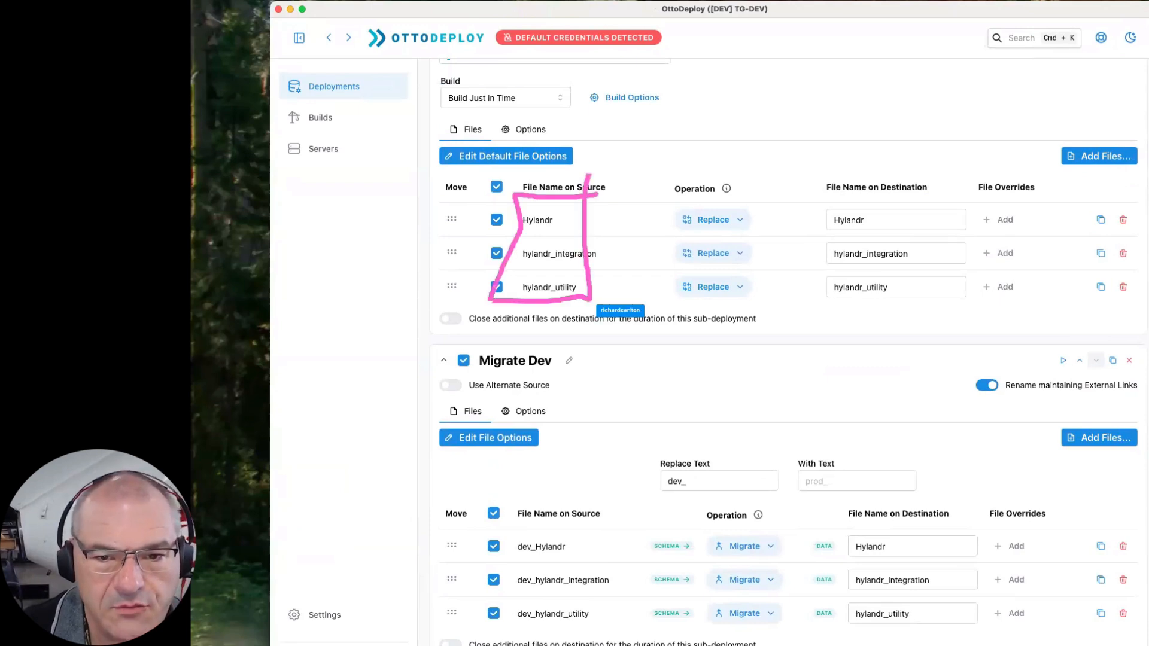
drag(671, 199, 747, 204)
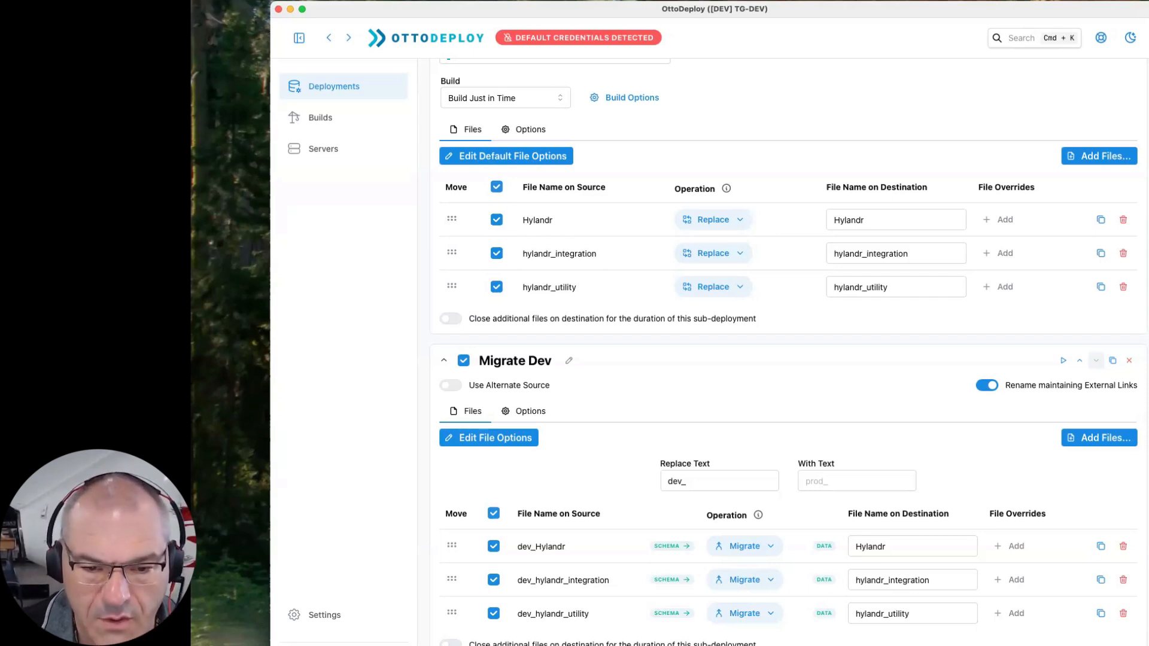
key(super+Tab)
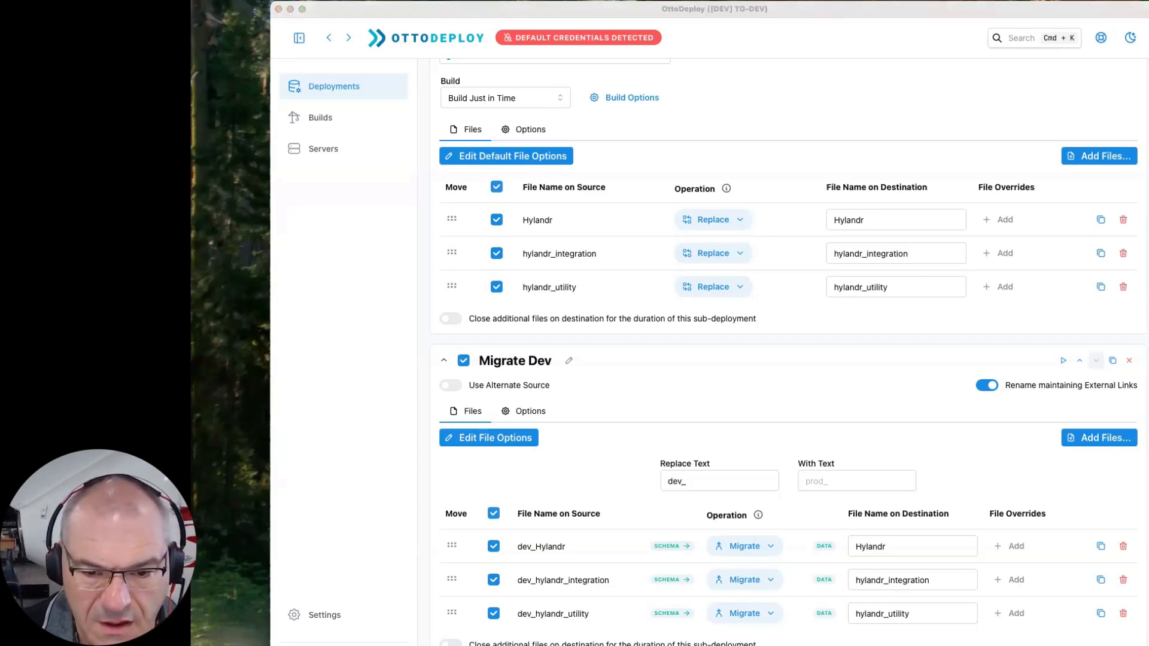
drag(589, 528, 576, 580)
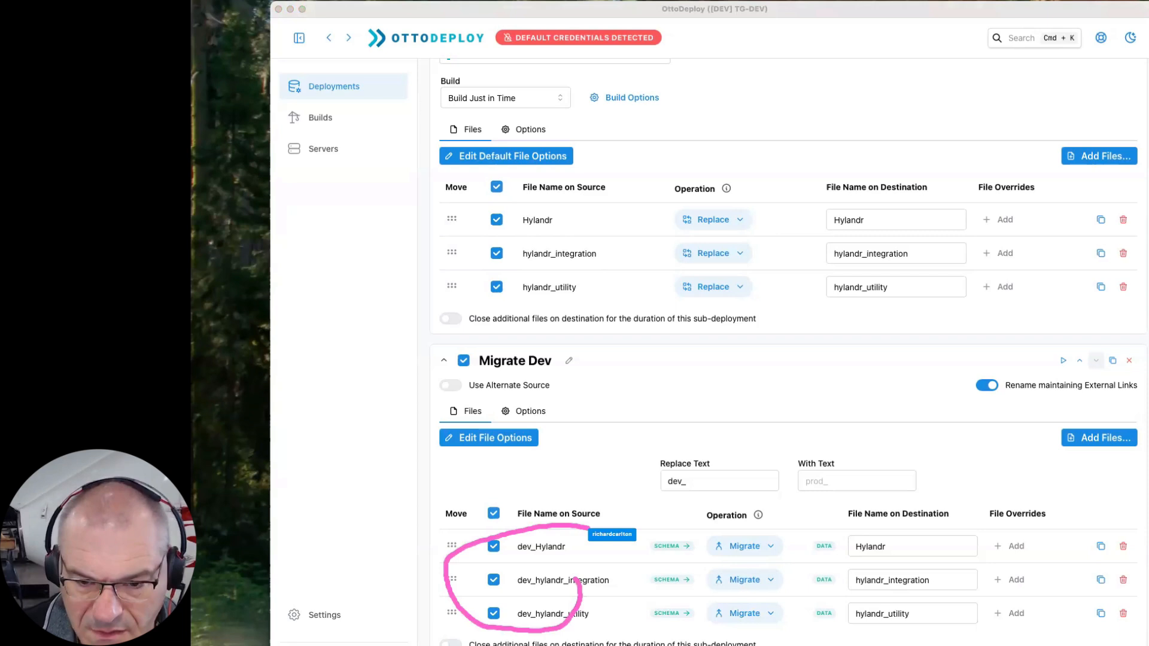
drag(932, 521, 1000, 506)
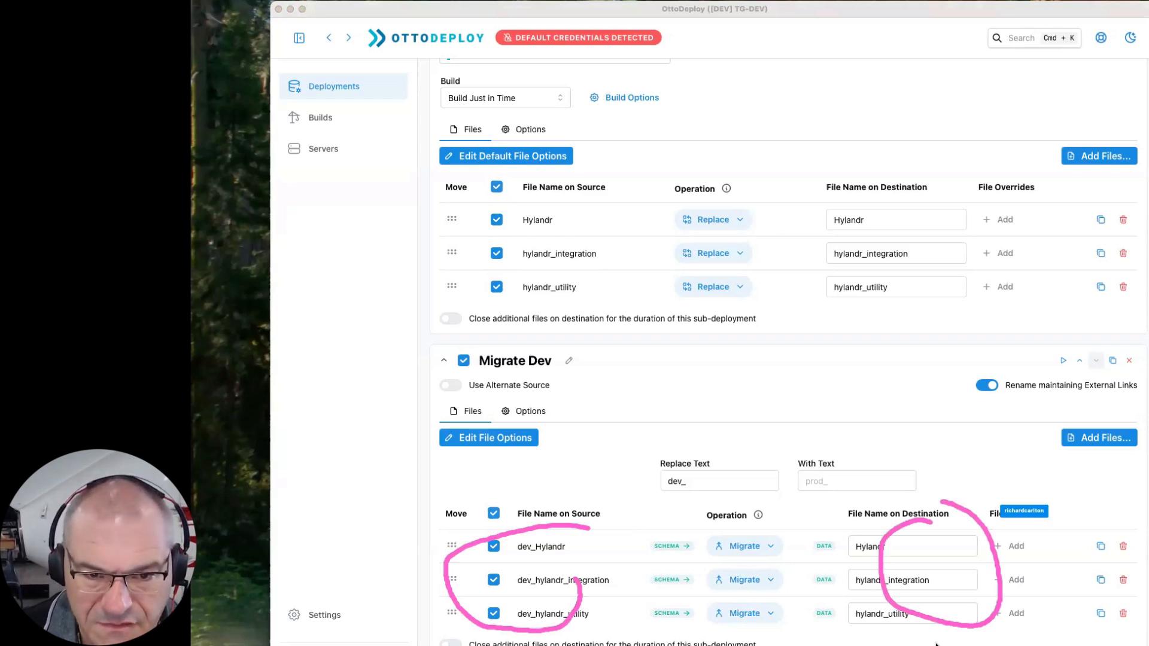
drag(560, 329, 683, 429)
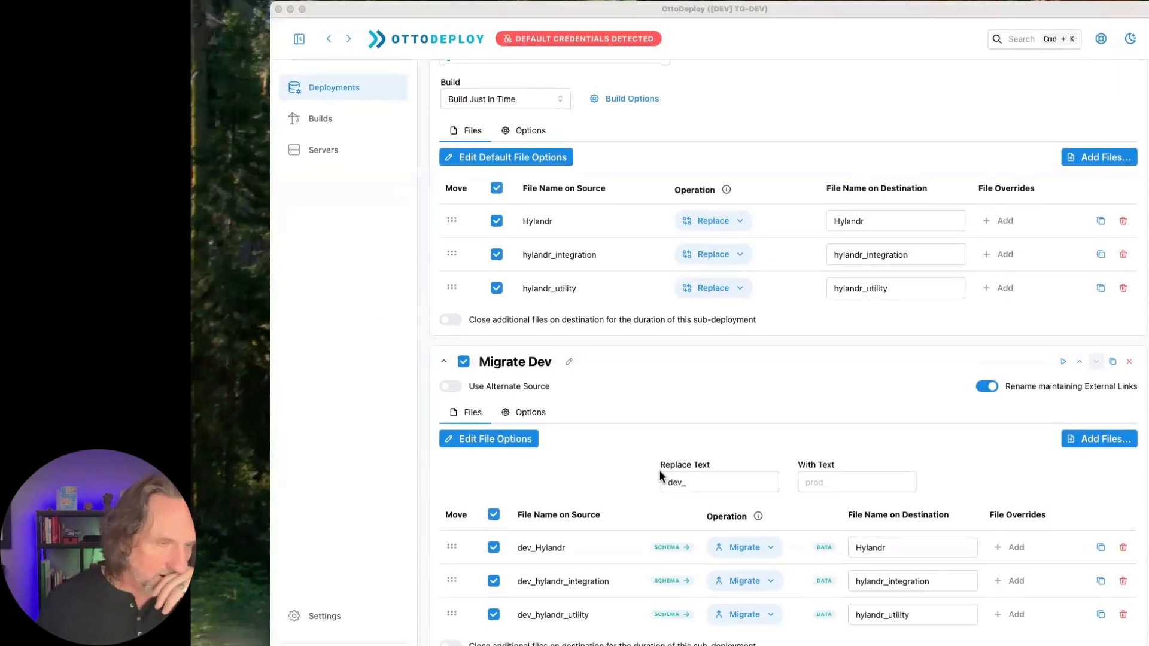
- Turn on Abort remaining on failure for the deployment's sub-deployments
scroll(792, 121, up, 3)
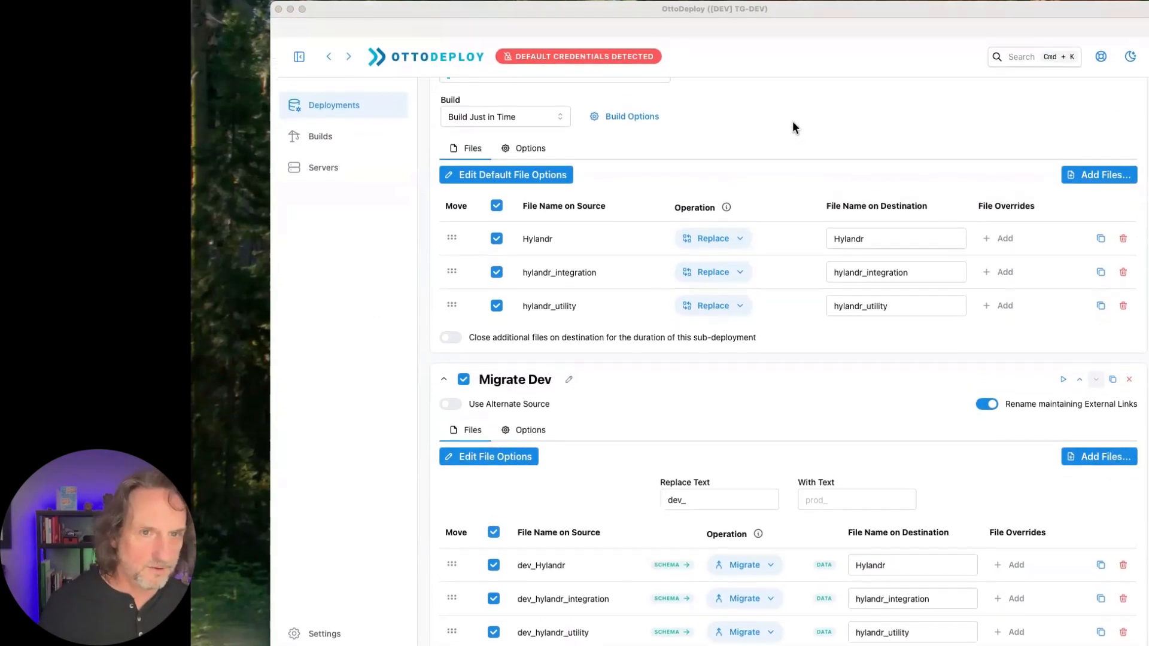
click(944, 236)
scroll(932, 100, up, 6)
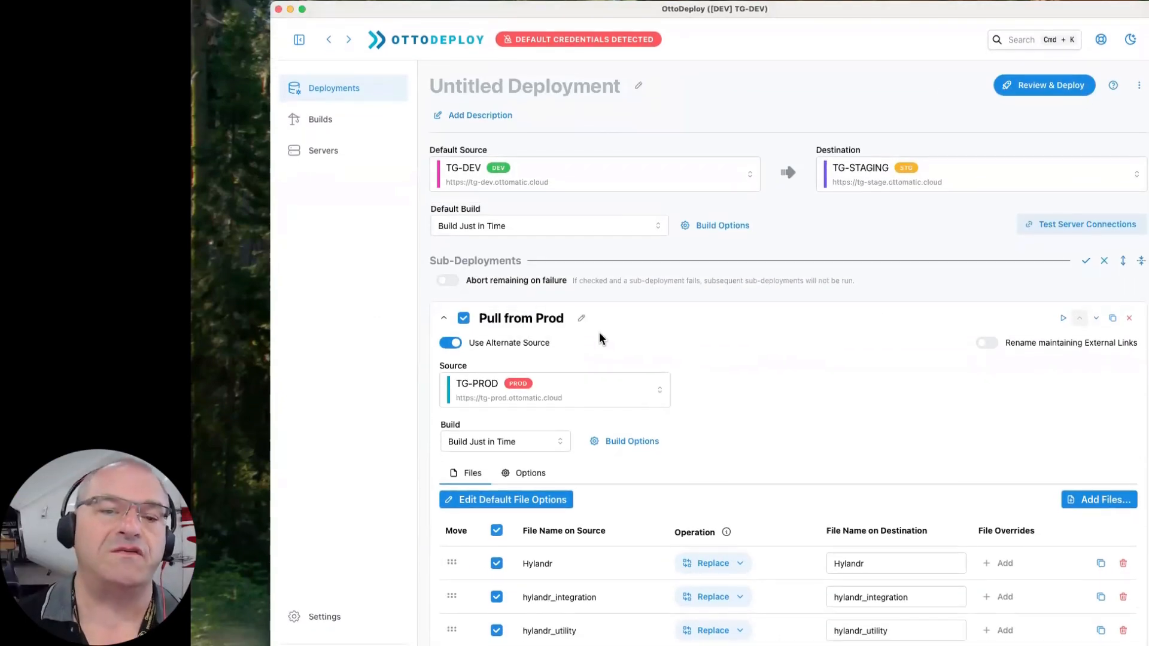
click(445, 279)
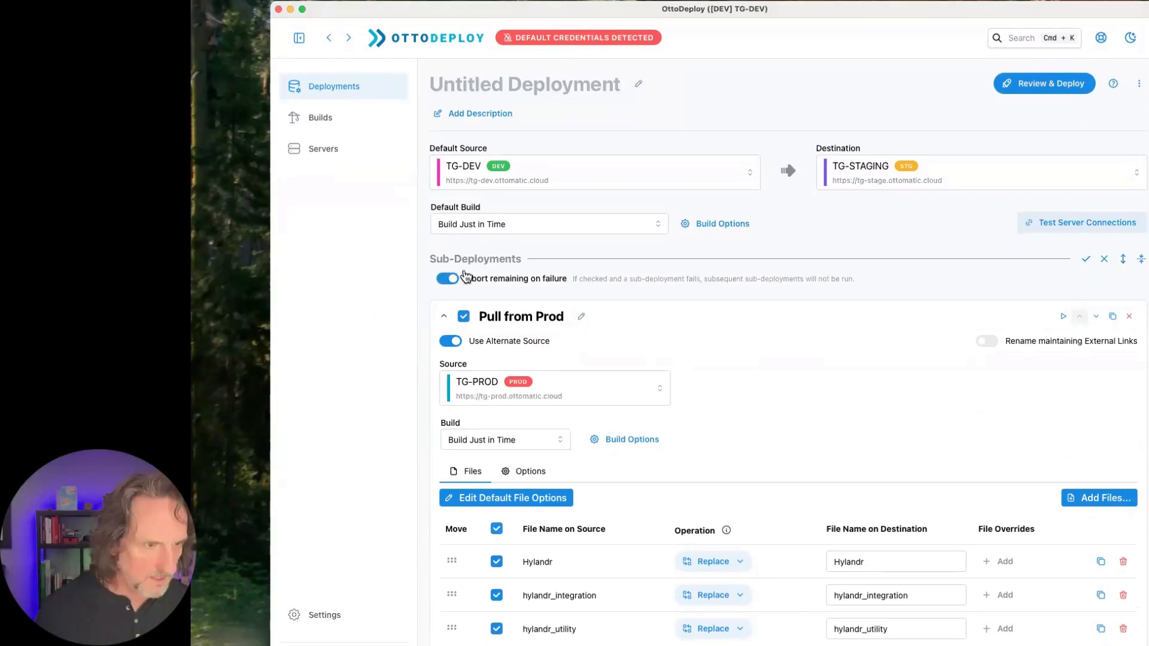
- Check the file lists of both sub-deployments and try to open the unnamed deployment's review
scroll(877, 411, down, 5)
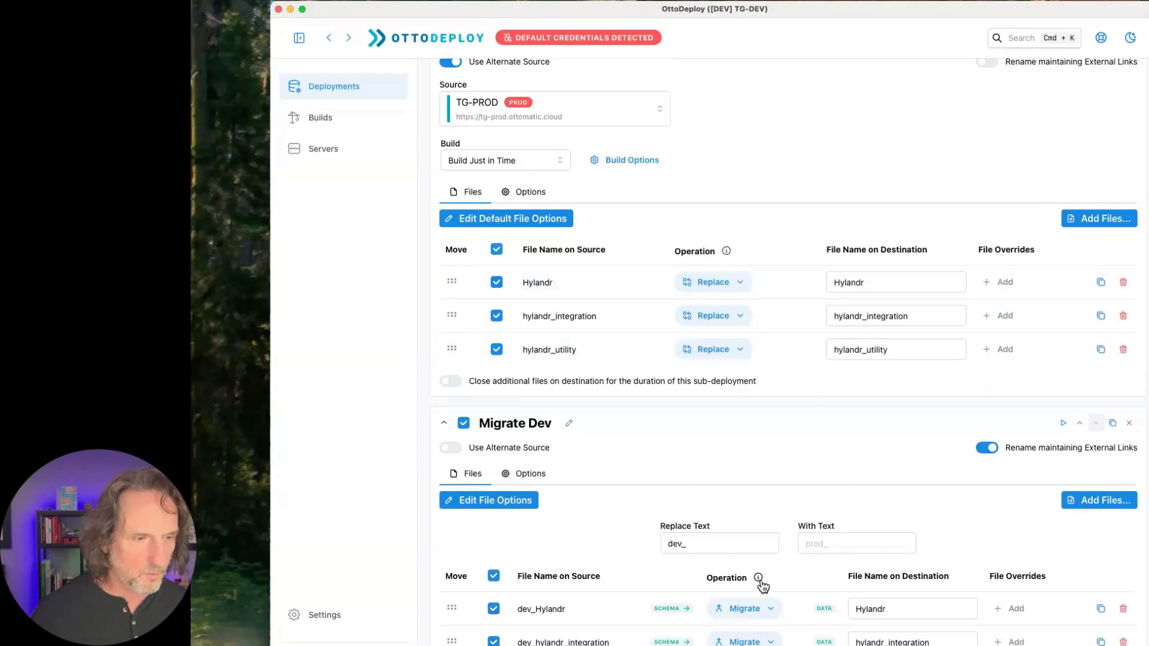
scroll(760, 582, down, 1)
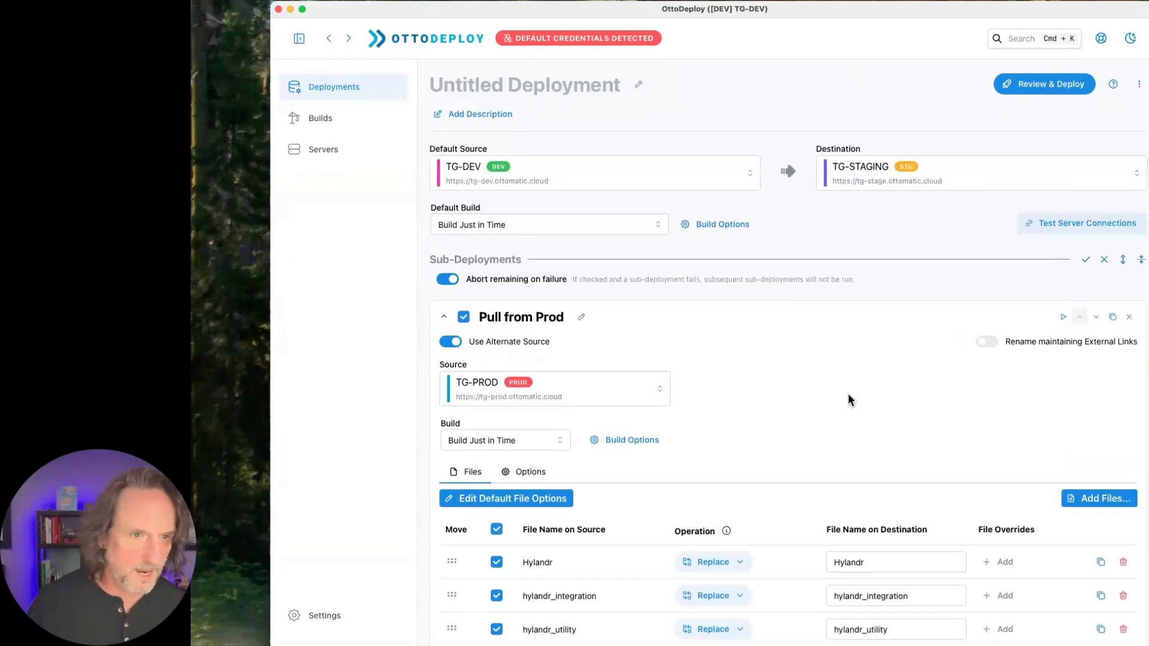
scroll(849, 400, down, 10)
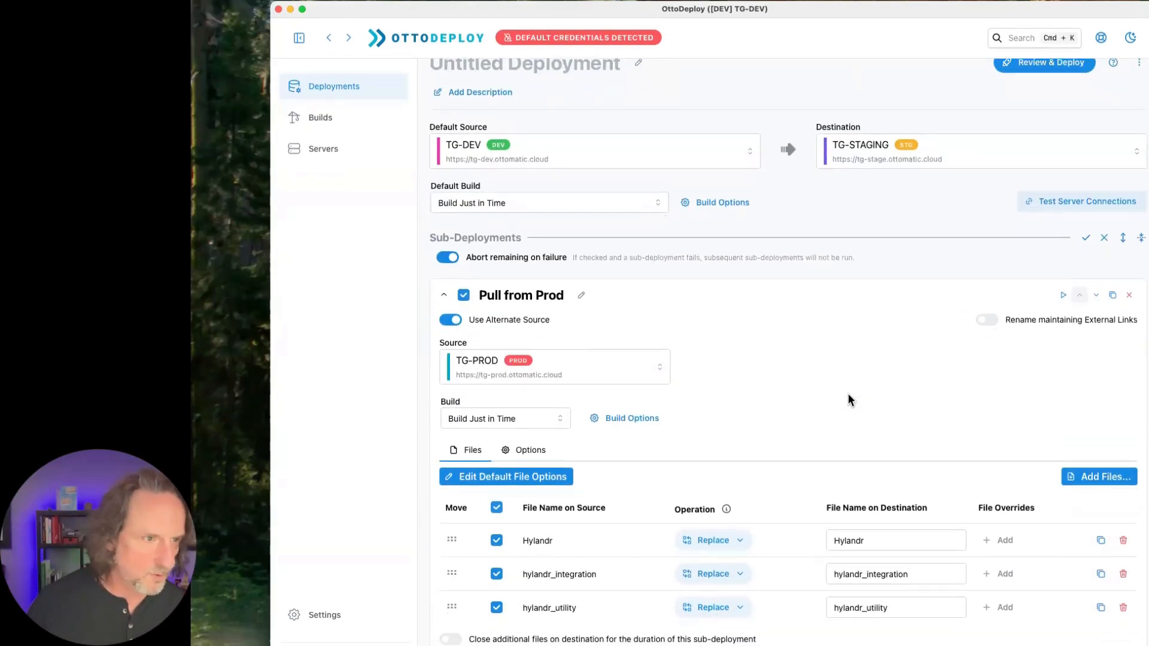
scroll(848, 394, up, 2)
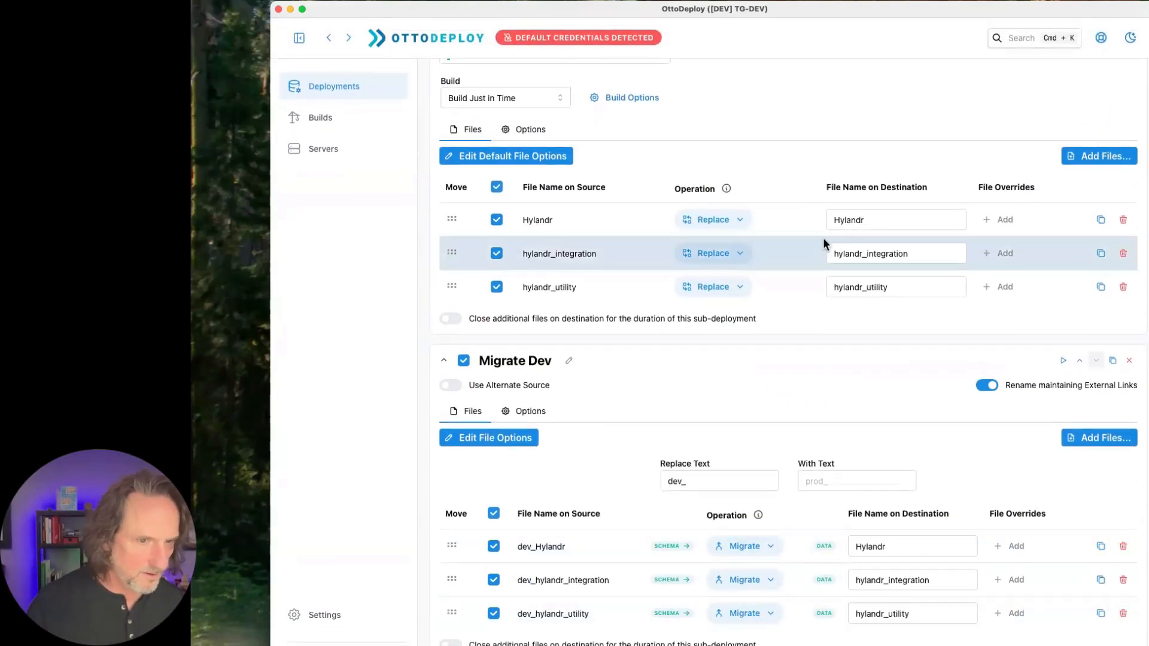
scroll(853, 237, up, 5)
click(1048, 87)
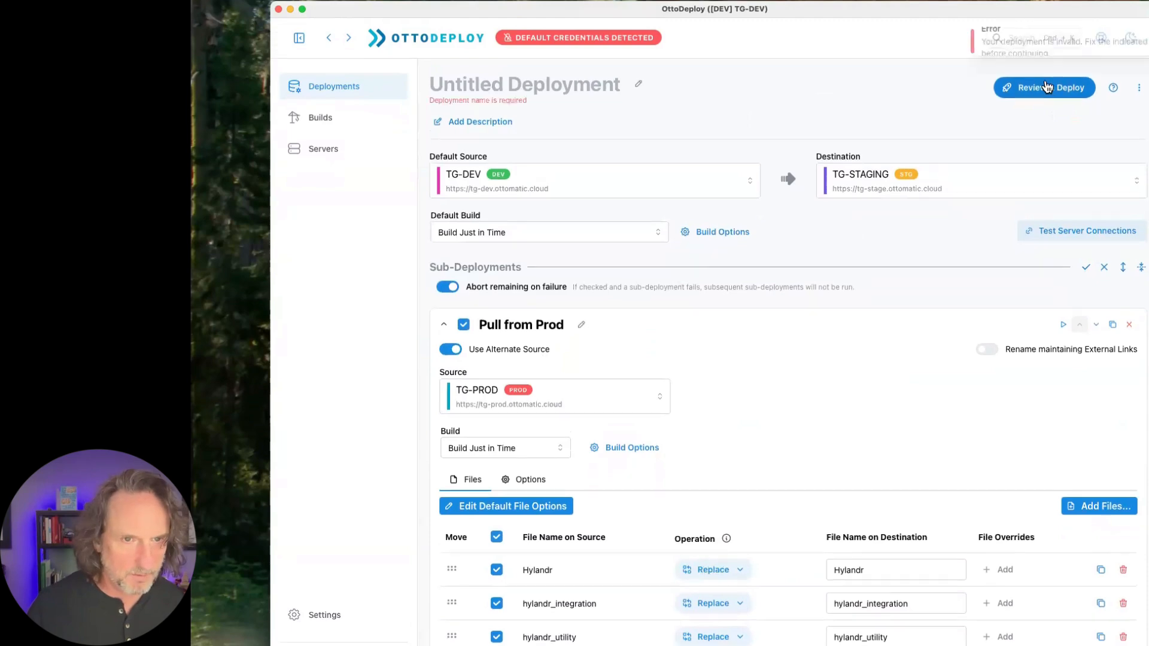
scroll(882, 423, down, 6)
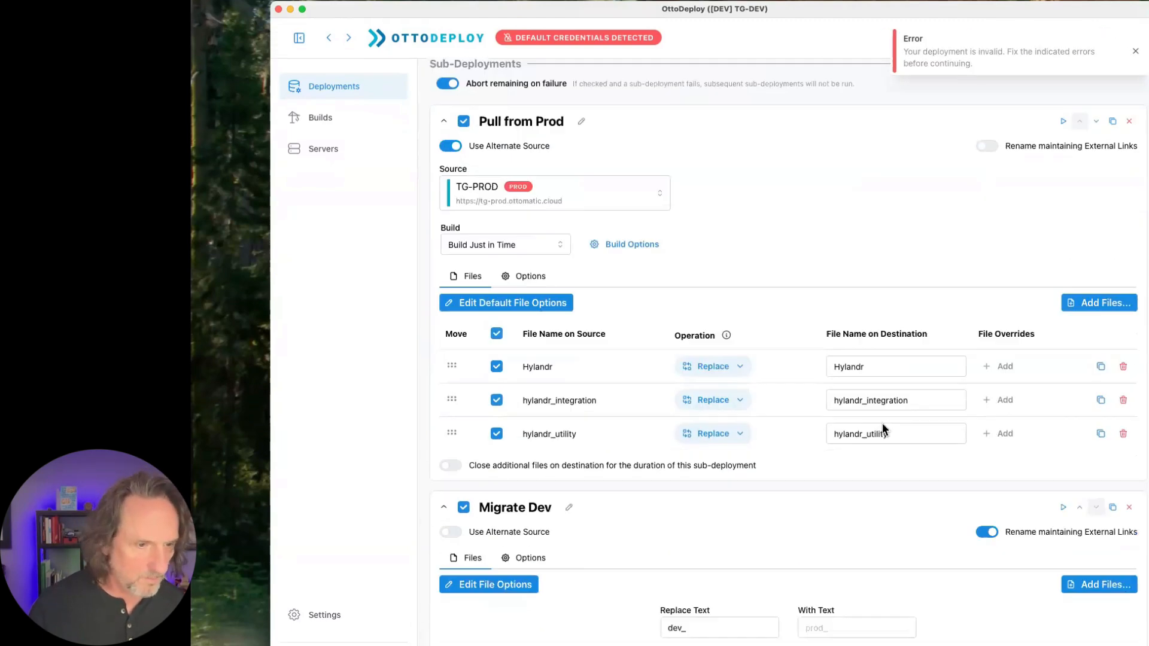
scroll(882, 424, up, 6)
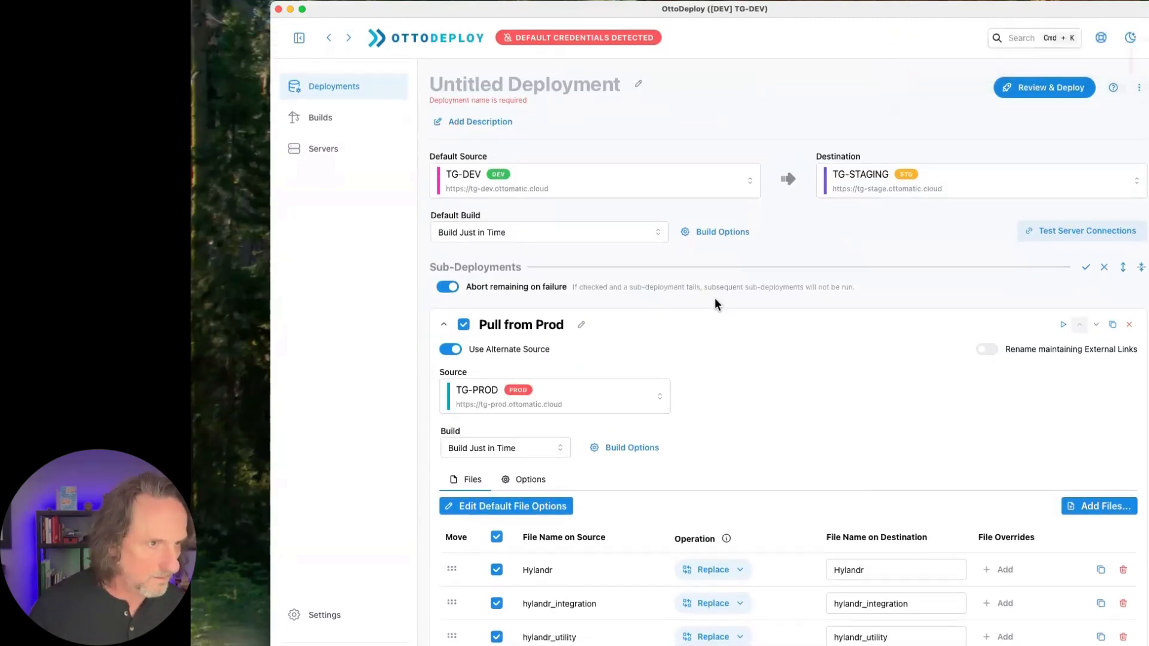
click(1057, 90)
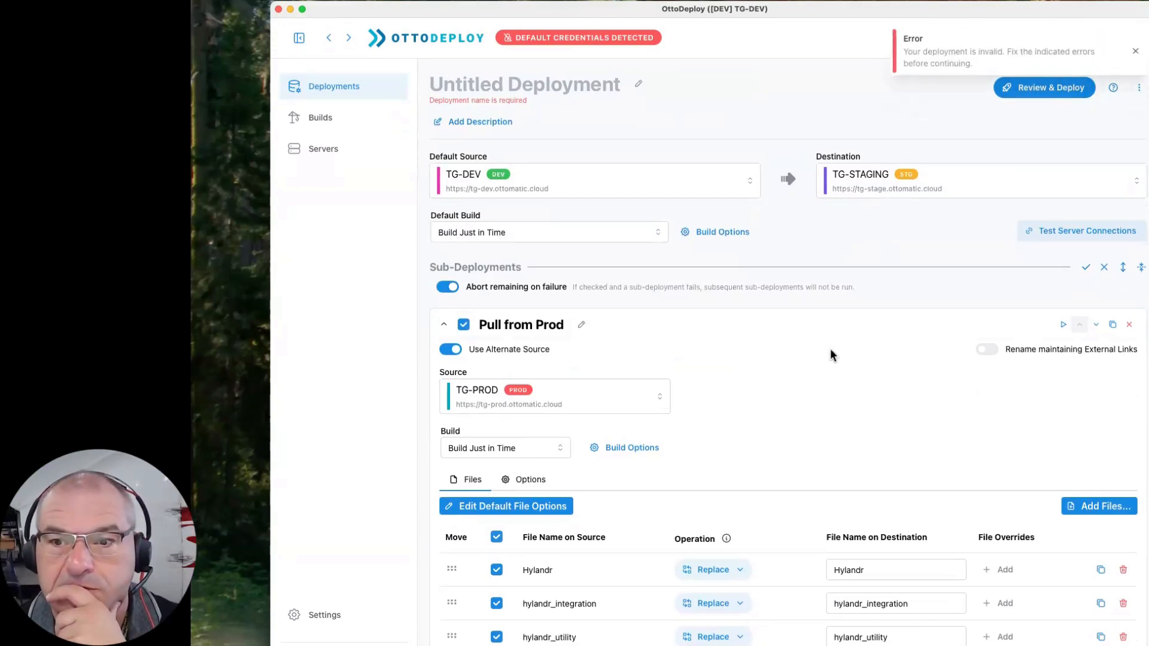
- Name the deployment Refresh Staging
scroll(831, 354, down, 6)
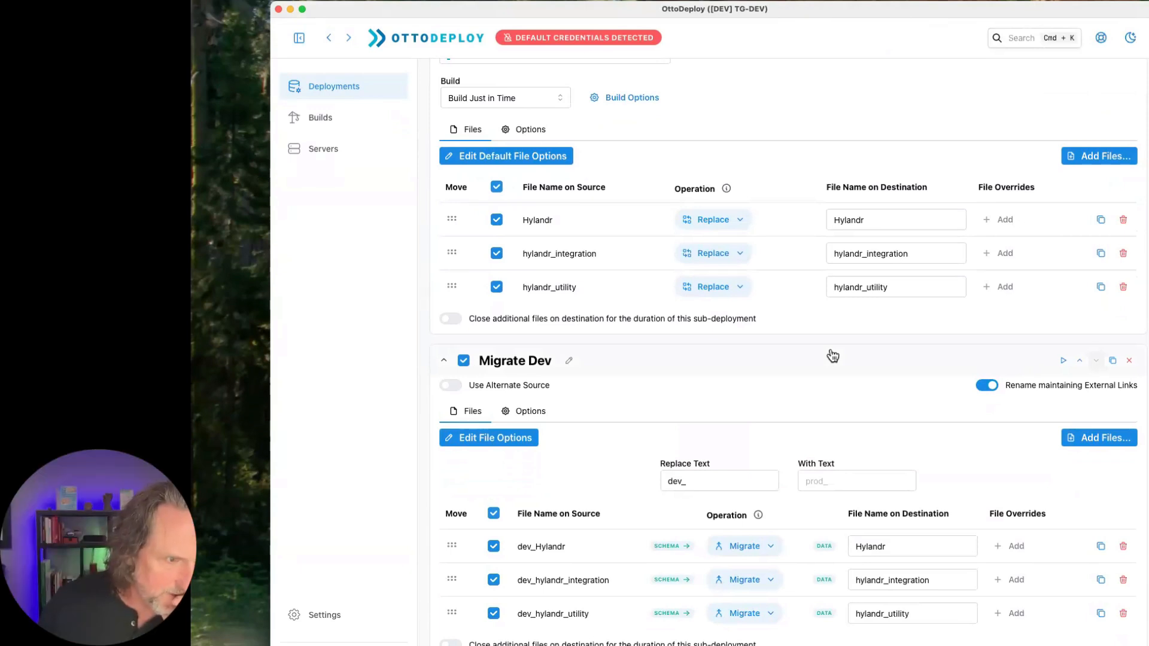
scroll(833, 357, up, 10)
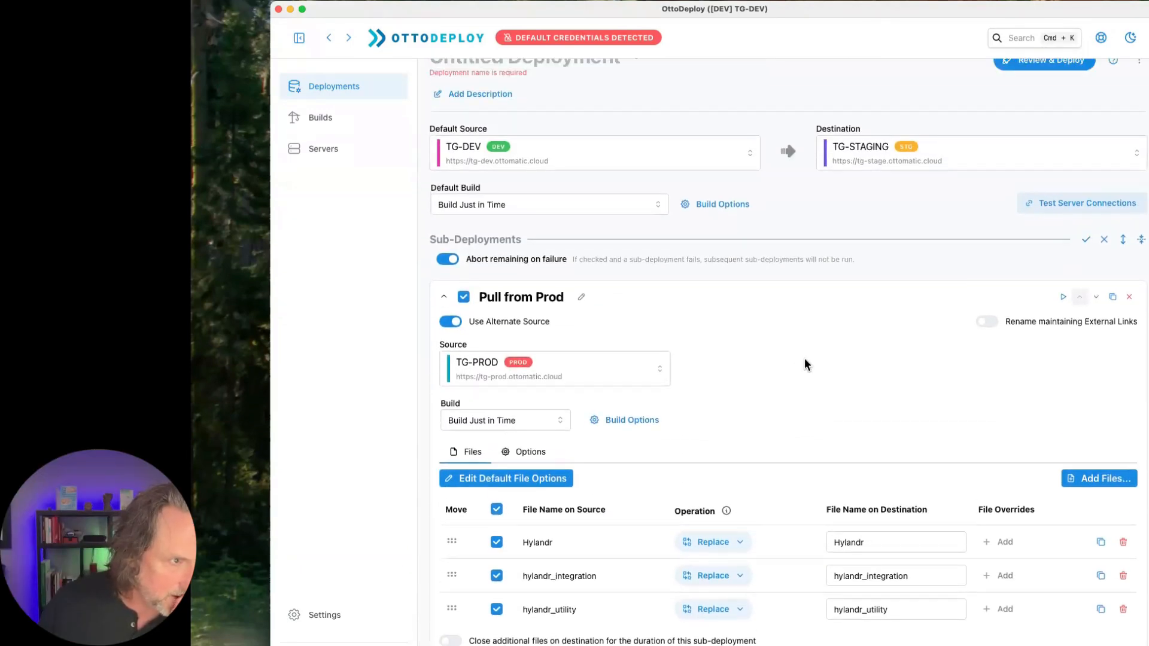
scroll(787, 361, up, 2)
click(522, 80)
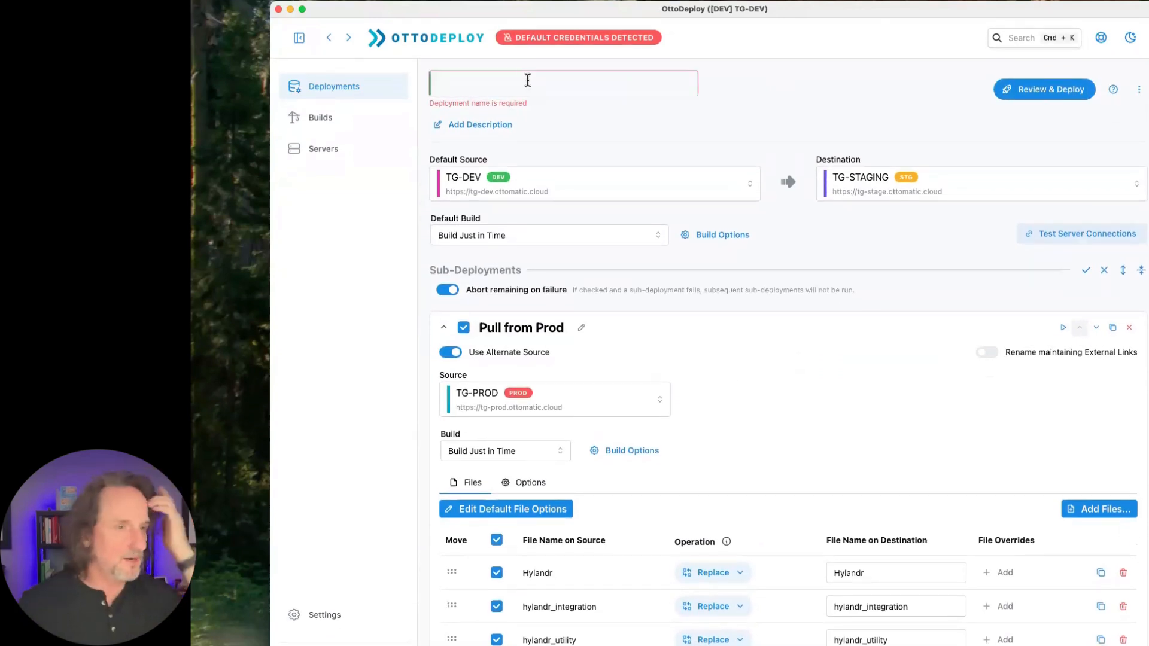
text(Refresh)
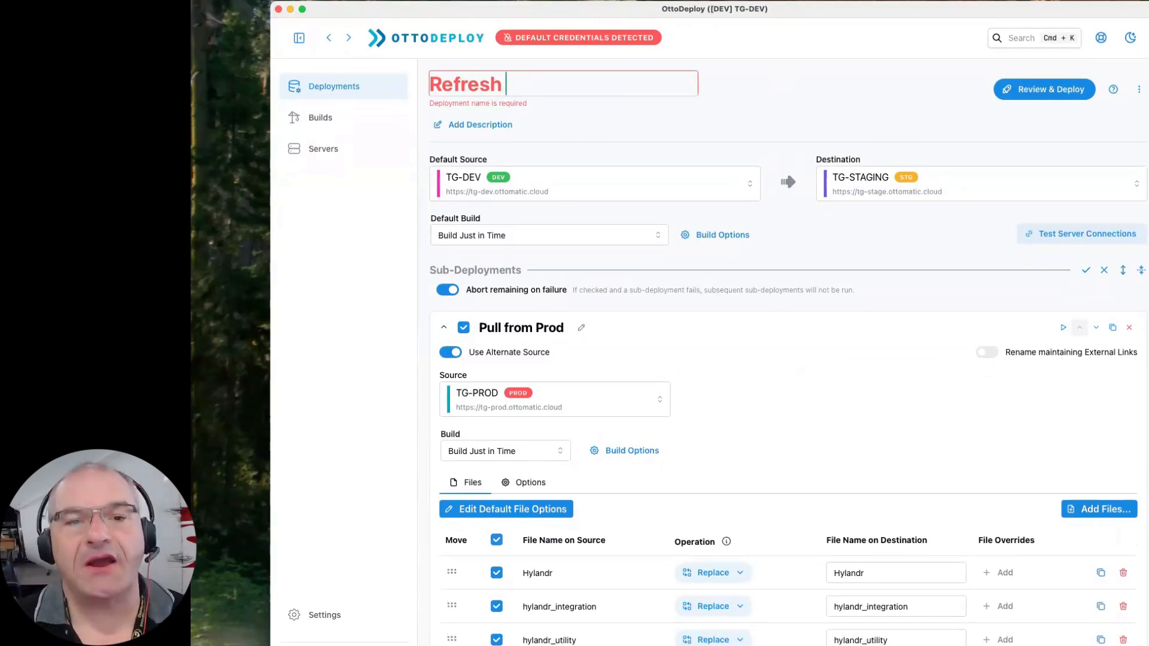
text( O)
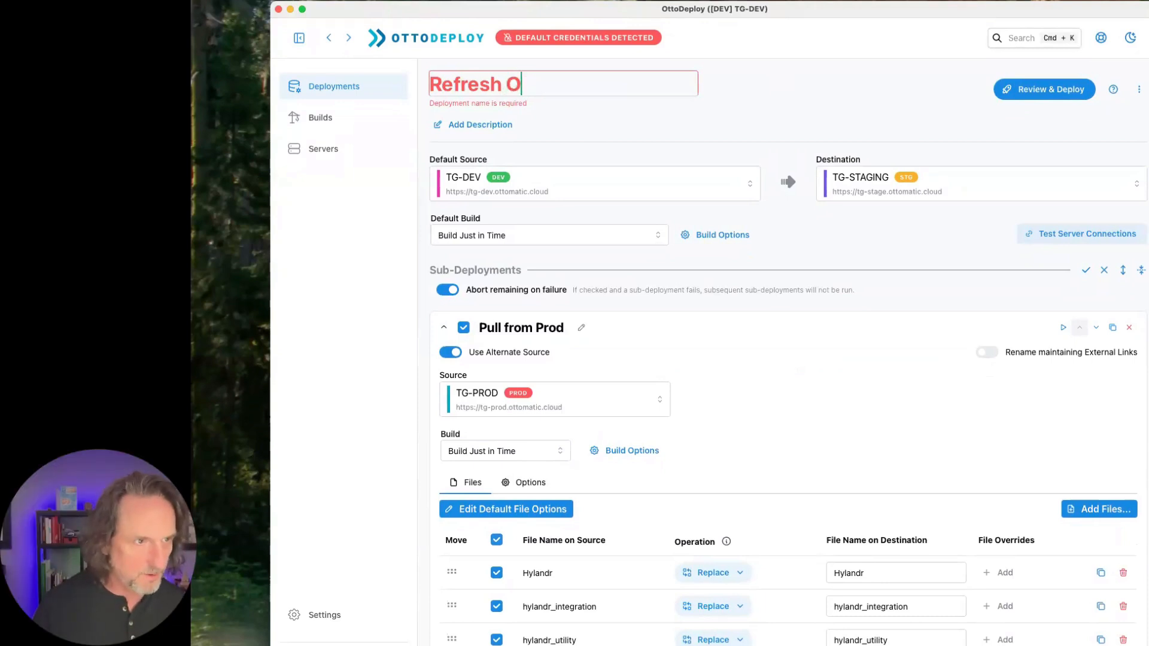
key(BackSpace)
key(BackSpace)
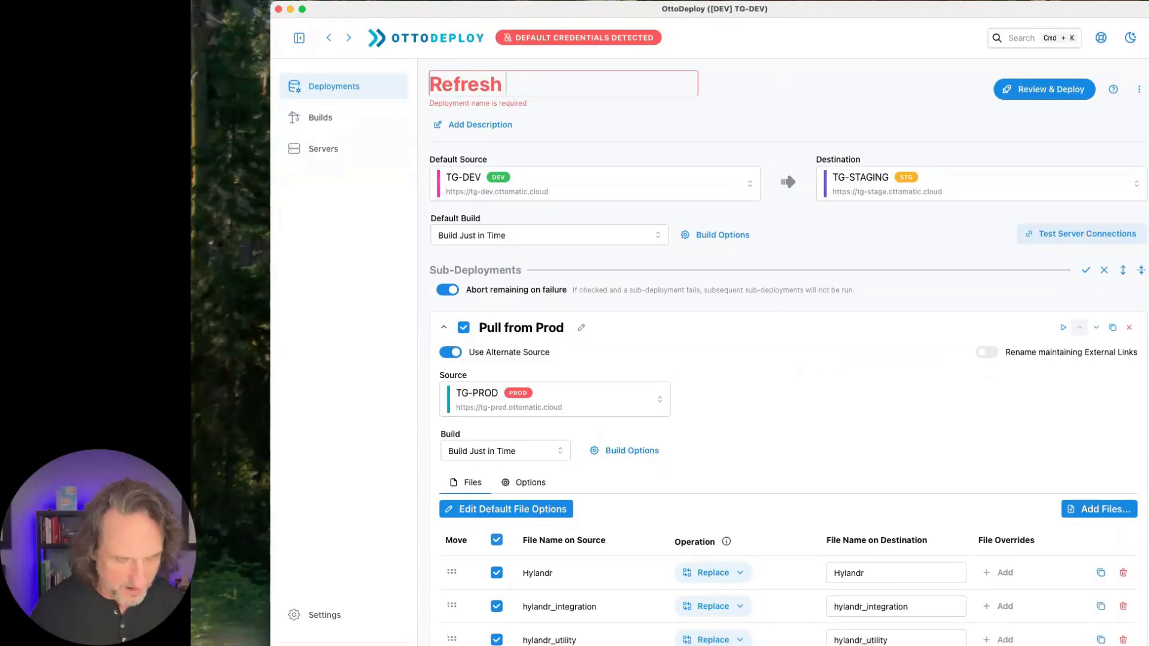
text(Staginh)
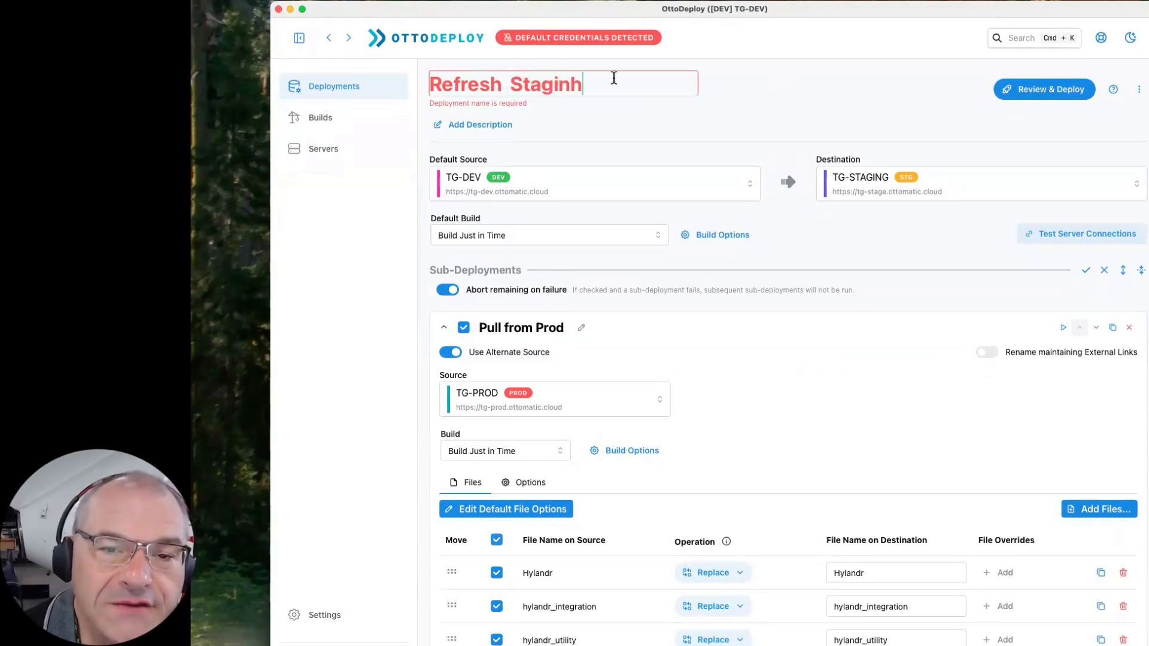
key(BackSpace)
text(ging)
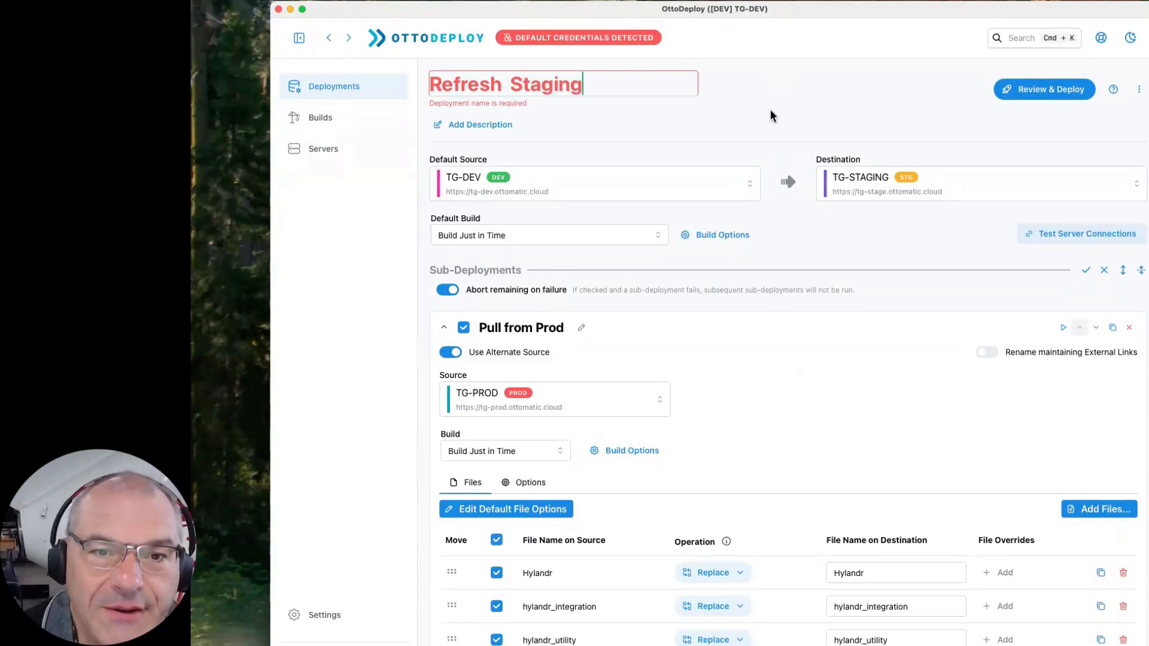
click(824, 95)
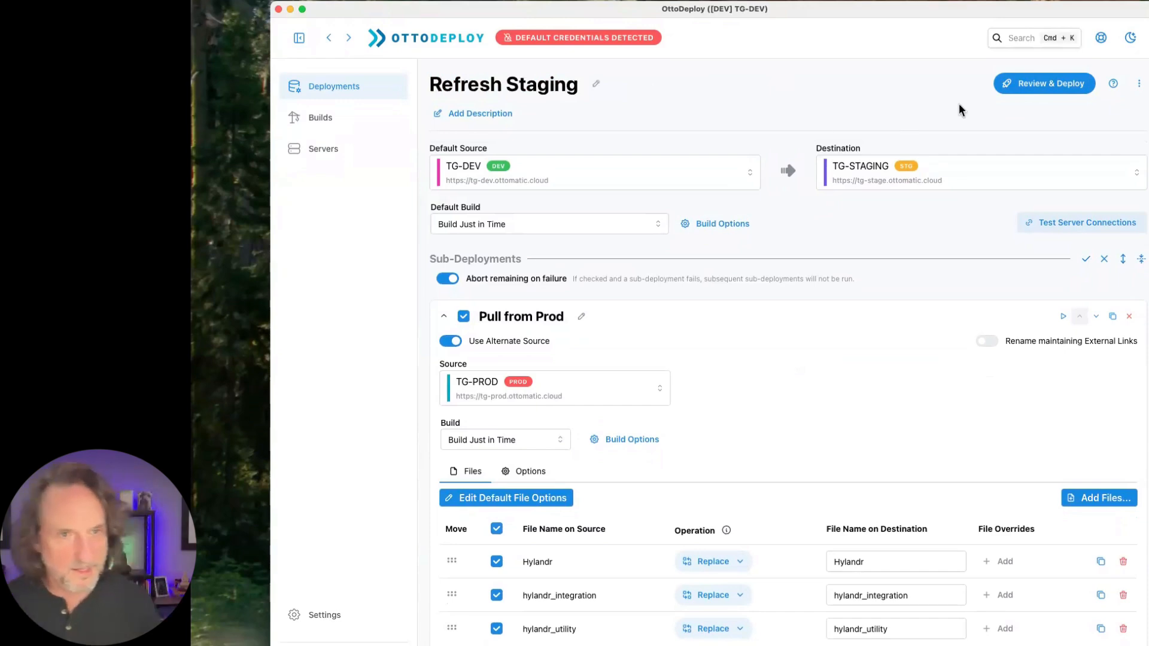
- Open the review of the Refresh Staging deployment and go through its Pull from Prod and Migrate Dev summaries
scroll(755, 150, down, 6)
scroll(755, 150, up, 6)
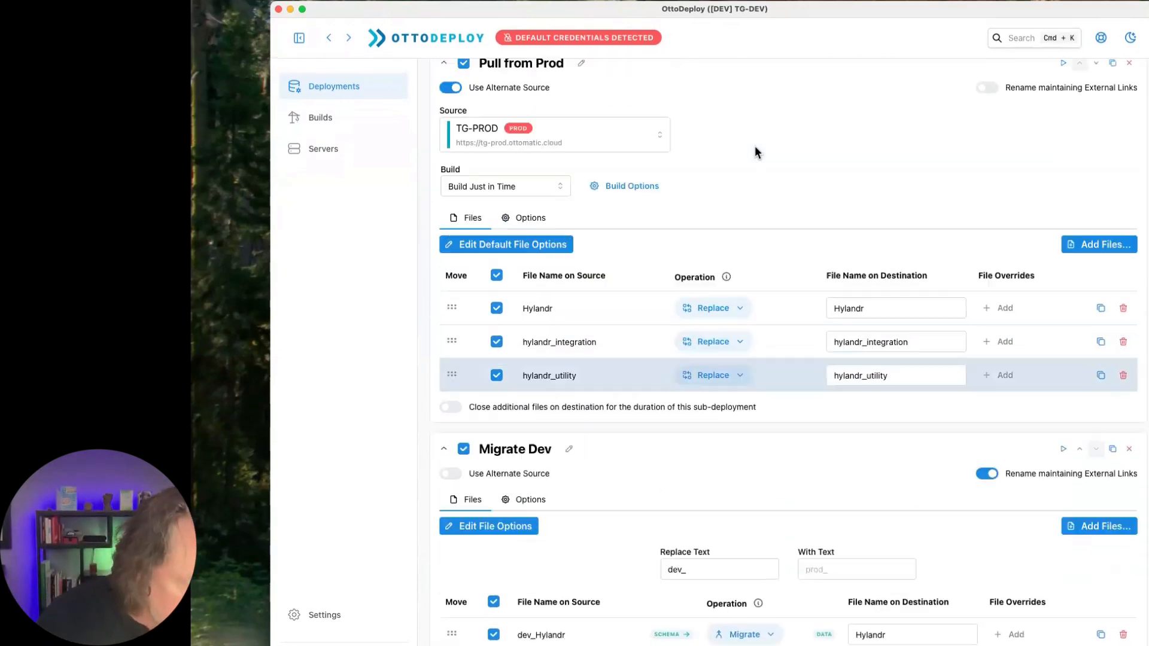
scroll(774, 299, down, 2)
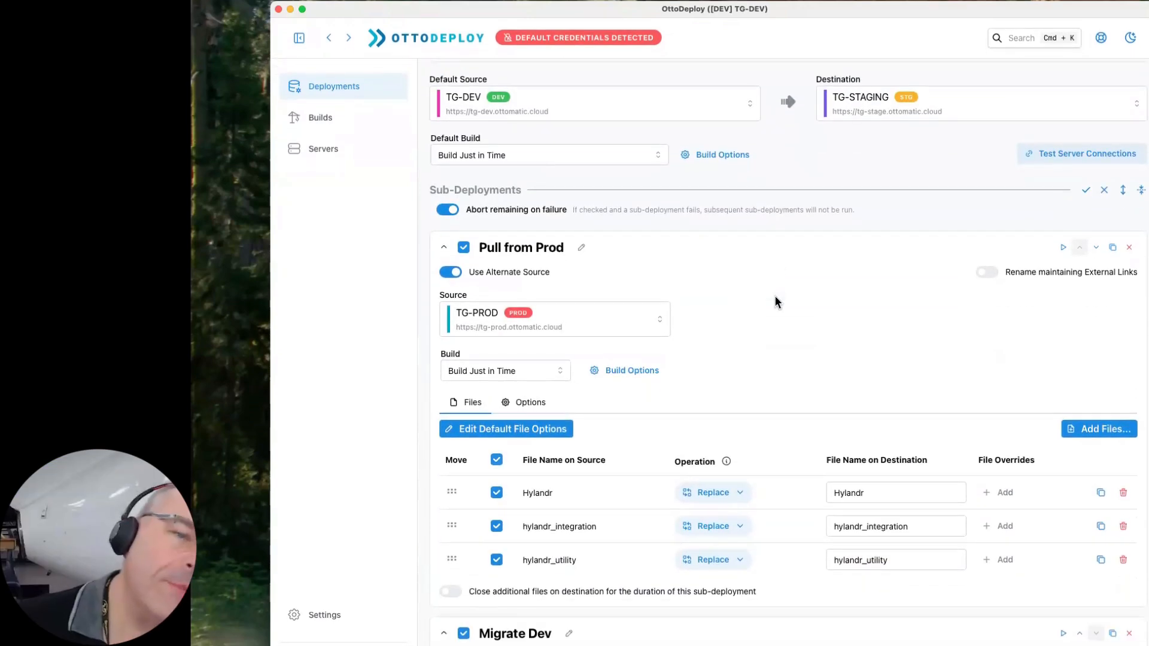
scroll(774, 301, up, 2)
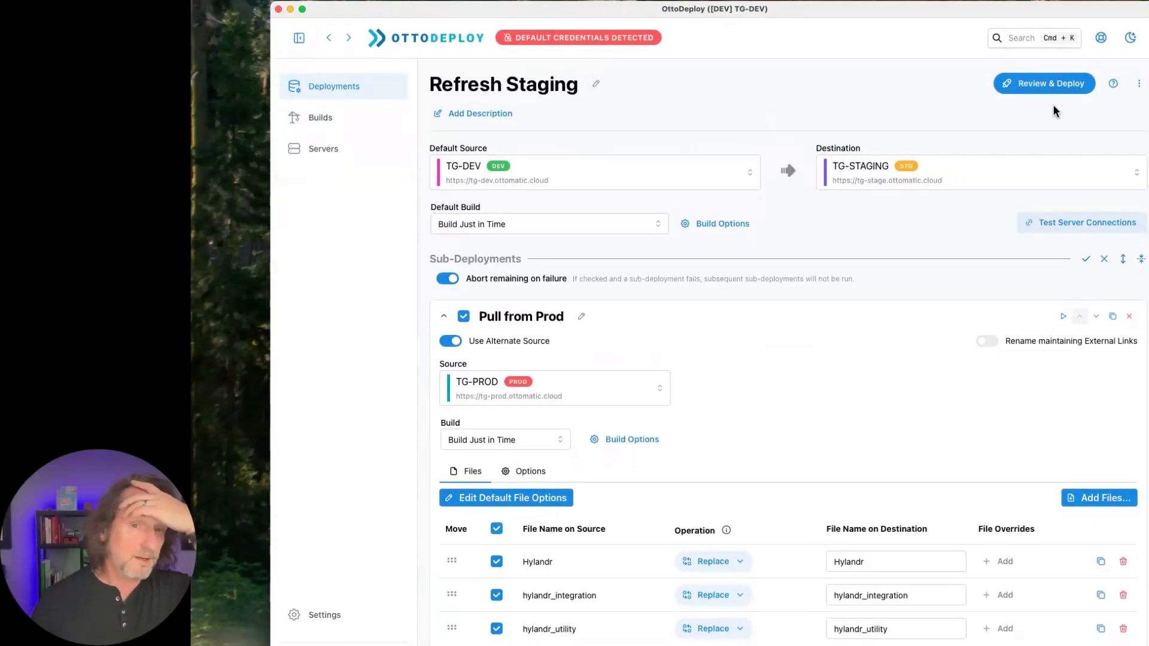
click(1050, 85)
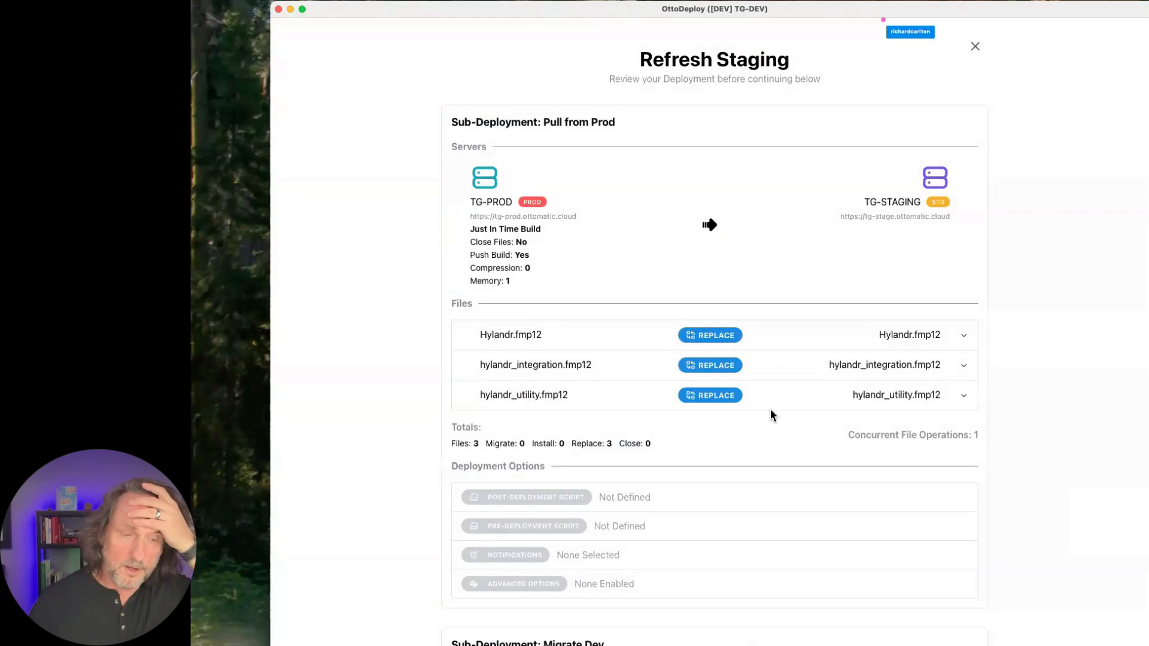
scroll(771, 413, down, 8)
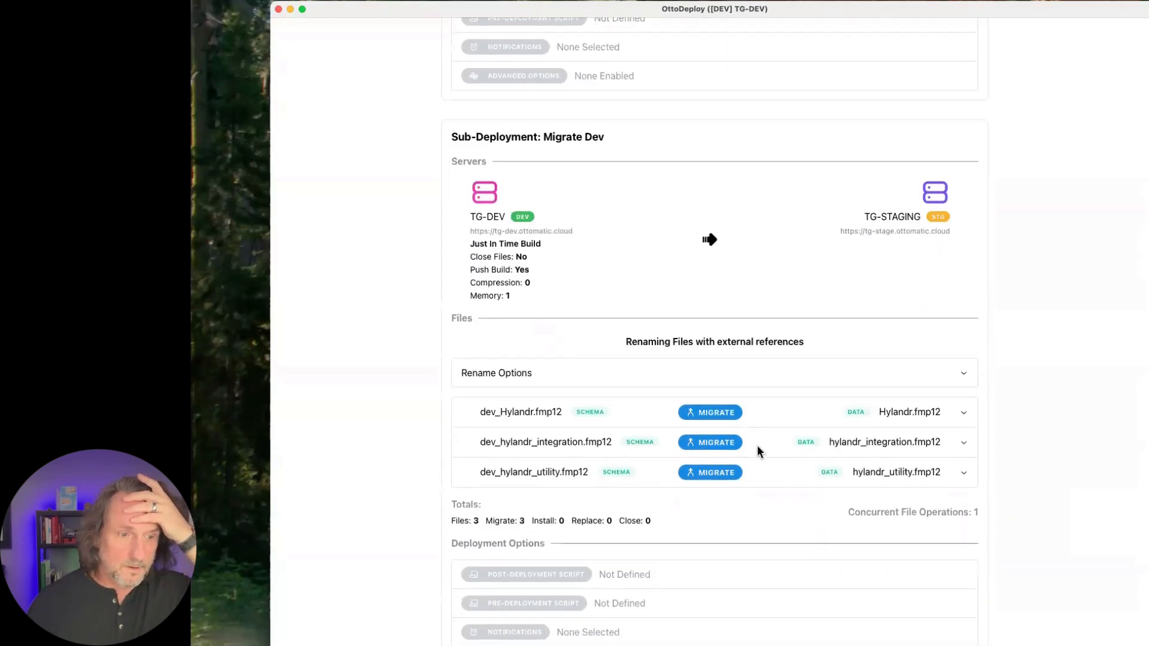
- Recheck the Pull from Prod and Migrate Dev summaries and start the Refresh Staging deployment immediately
scroll(760, 446, up, 7)
scroll(636, 380, up, 2)
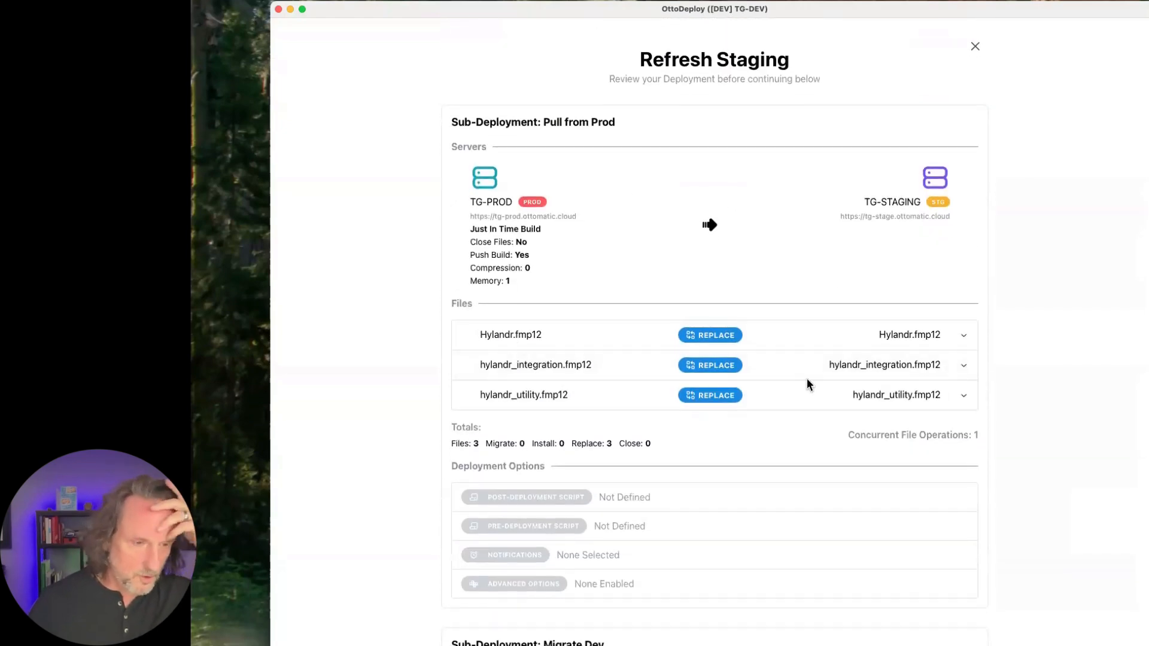
scroll(808, 384, down, 4)
scroll(806, 383, down, 10)
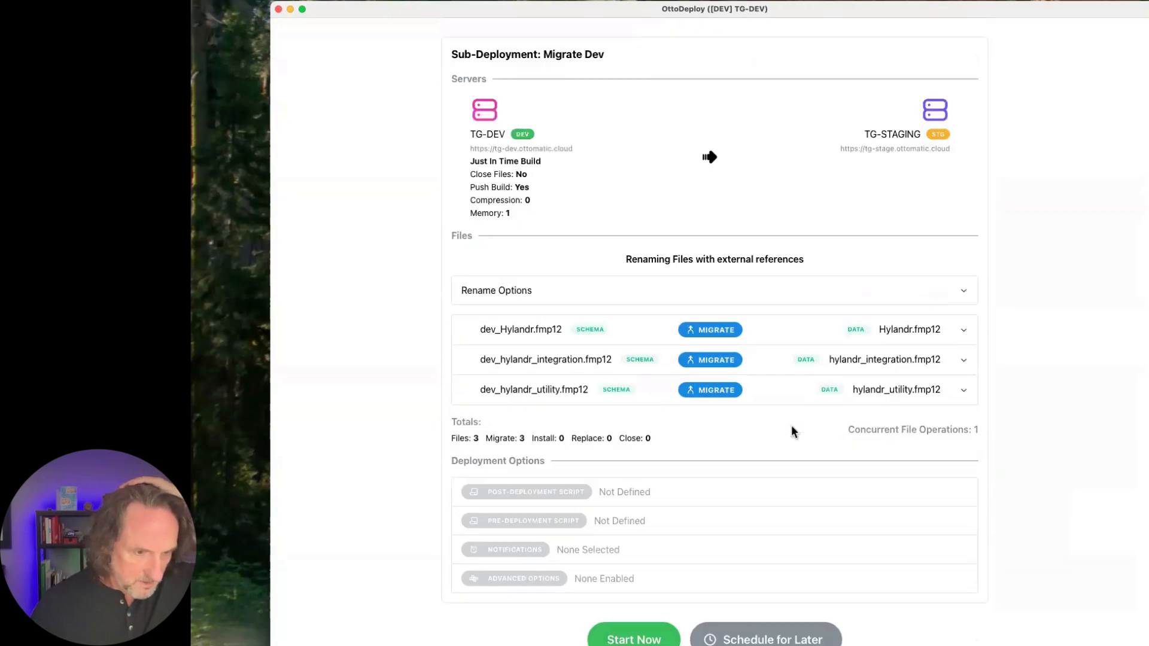
click(627, 633)
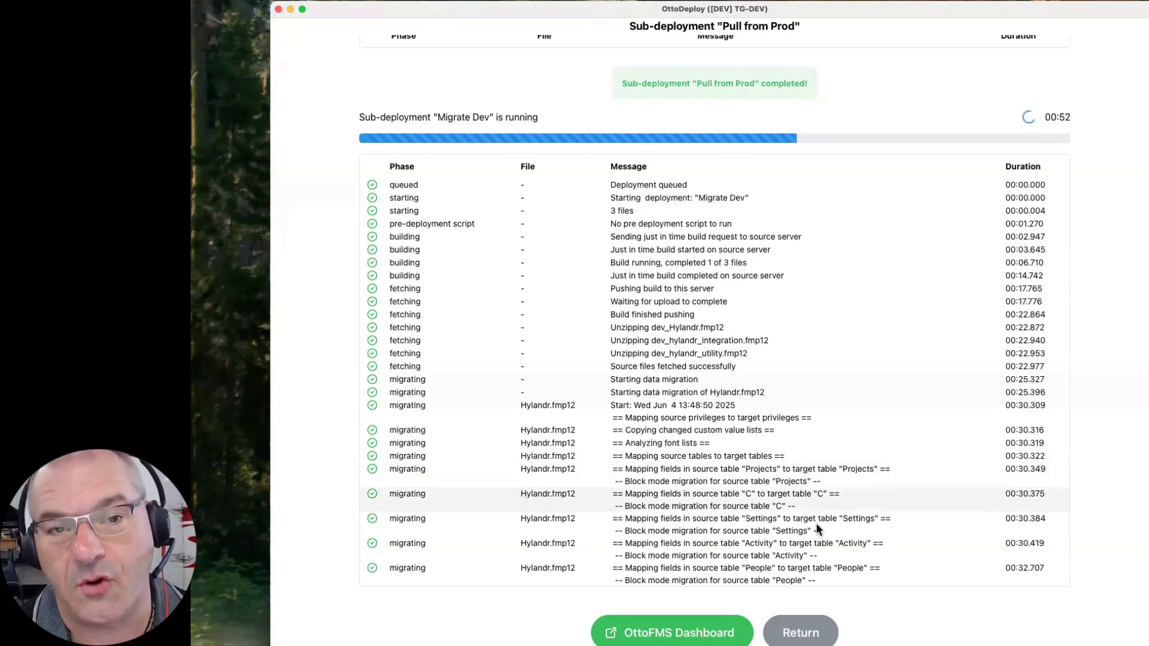
- Follow the Refresh Staging deployment log through the Migrate Dev sub-deployment's migration and installation entries
scroll(816, 523, up, 4)
scroll(816, 522, down, 5)
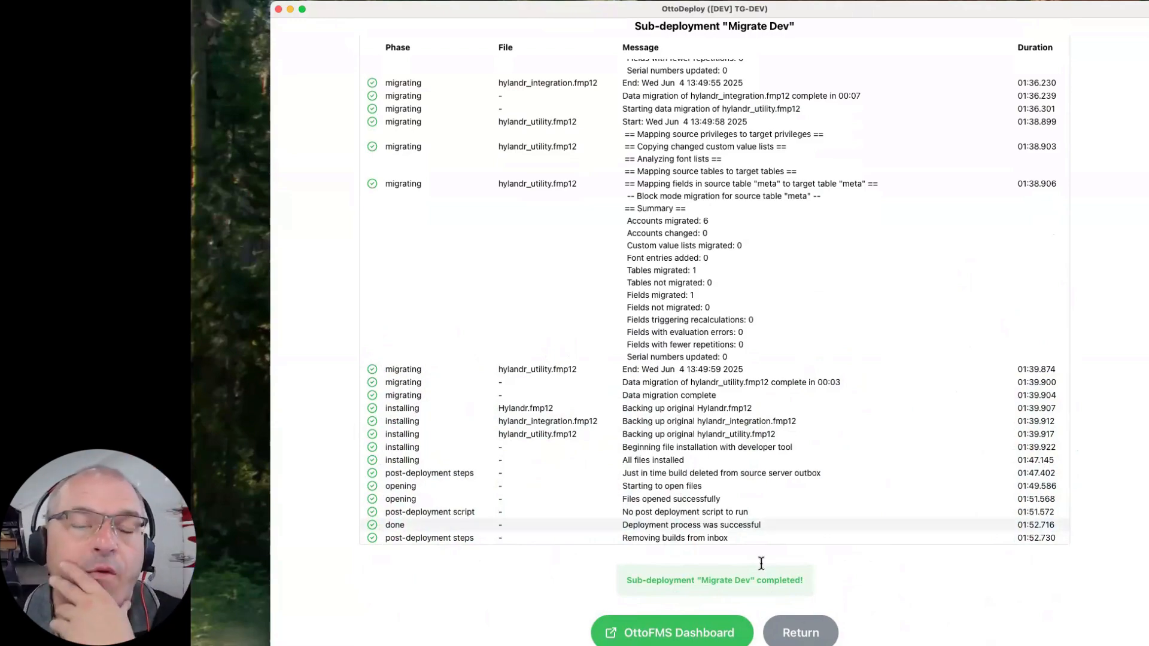
scroll(761, 563, up, 20)
scroll(829, 415, down, 20)
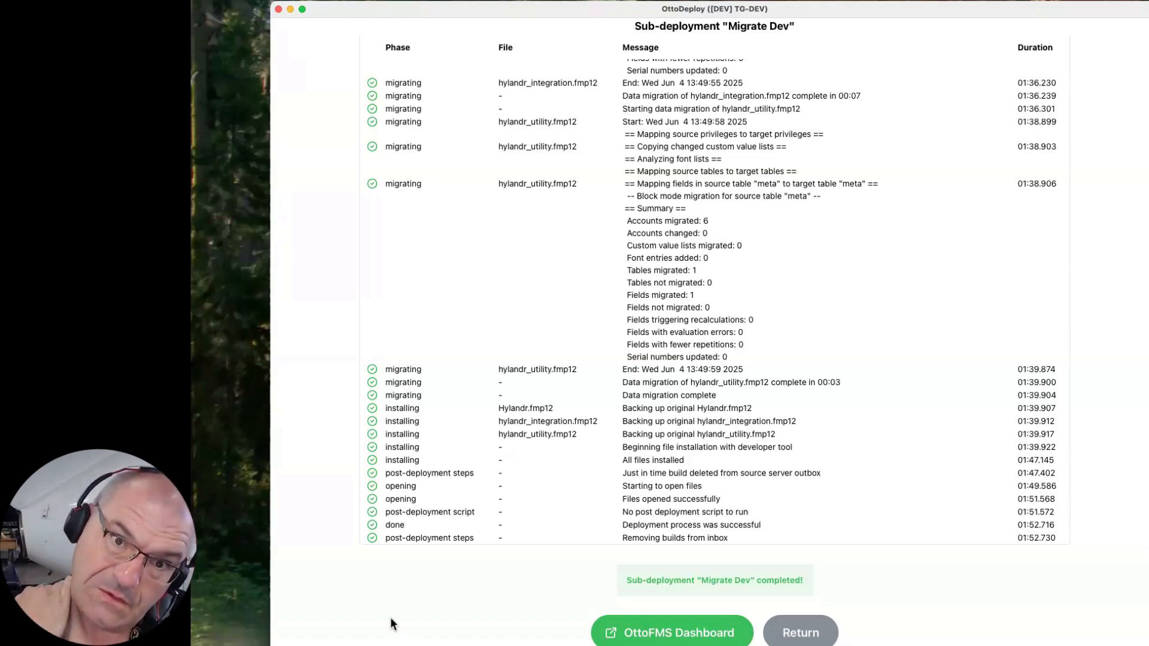
- Calculate 60 * 8000 in the system launcher and dismiss it
key(alt+space)
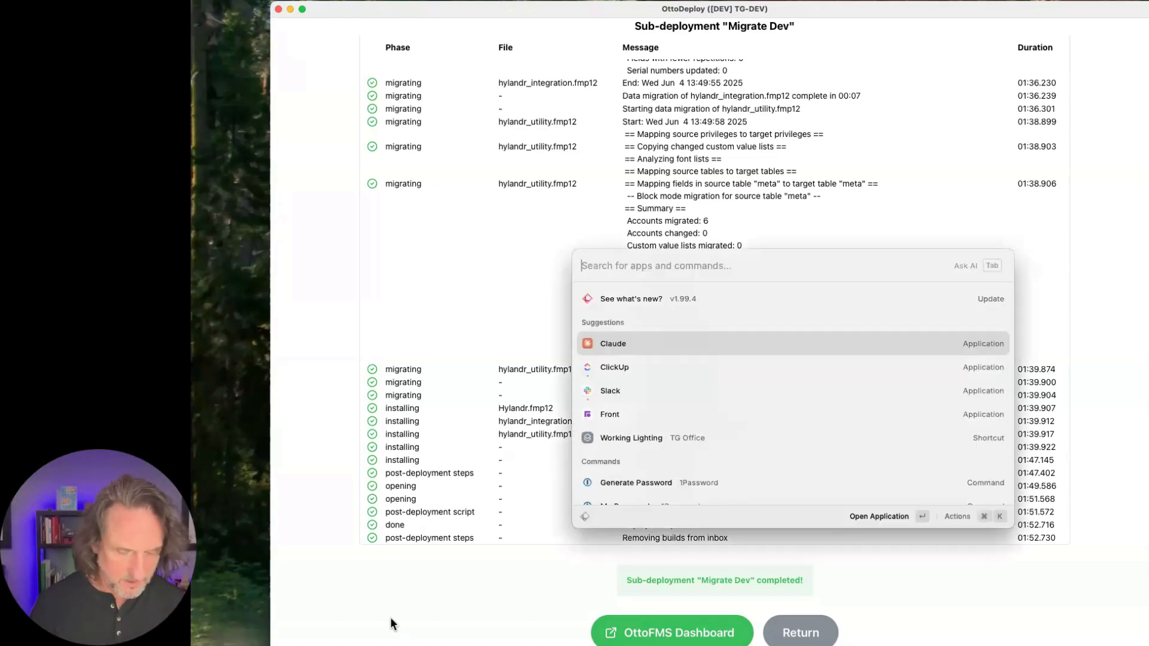
text(60 * )
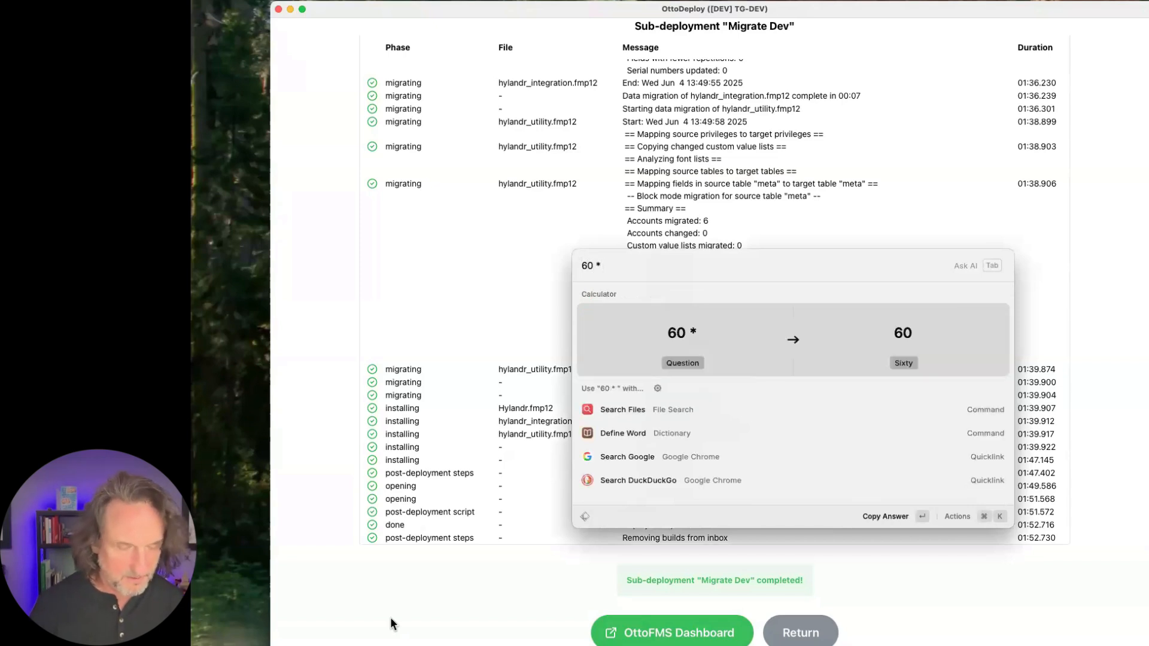
text(8000)
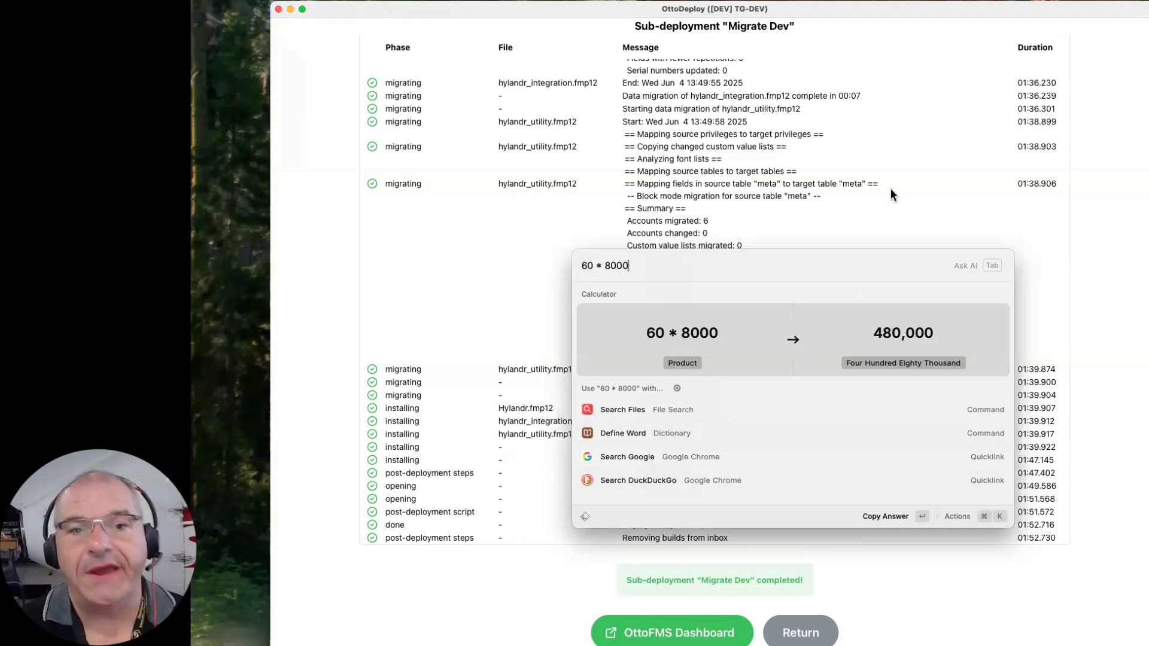
key(BackSpace)
key(BackSpace)
key(BackSpace)
key(BackSpace)
key(BackSpace)
key(BackSpace)
key(BackSpace)
key(BackSpace)
key(BackSpace)
key(Escape)
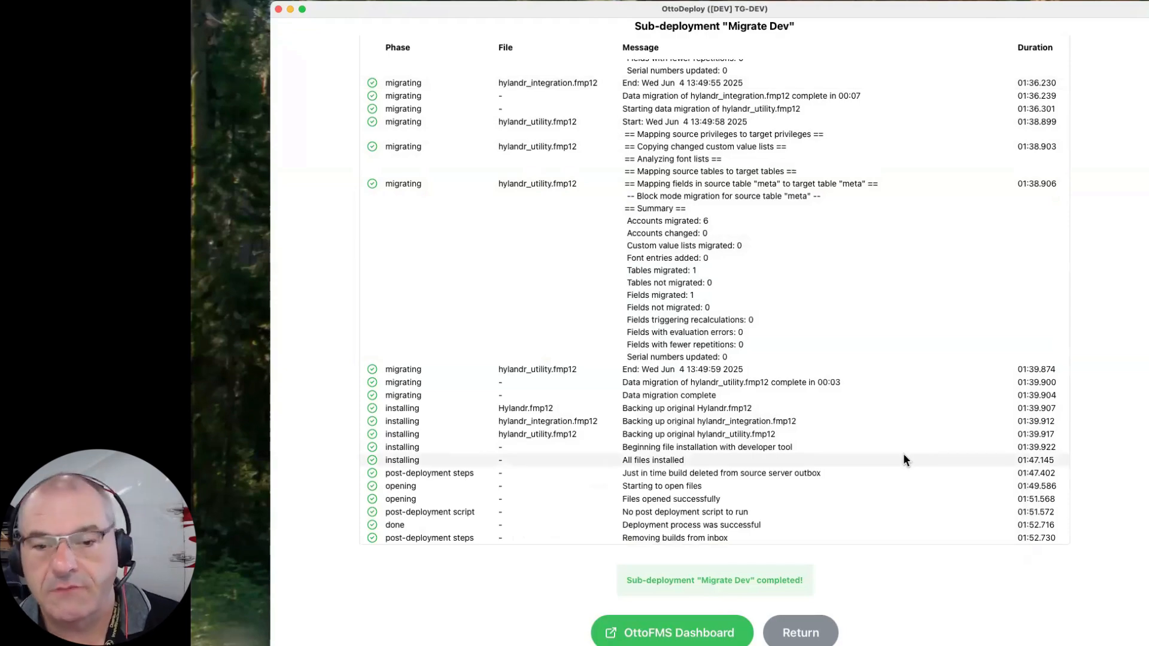
- Check the Migrate Dev log again, return to the Refresh Staging editor and look over its sub-deployment file lists
scroll(903, 454, up, 15)
scroll(903, 454, down, 15)
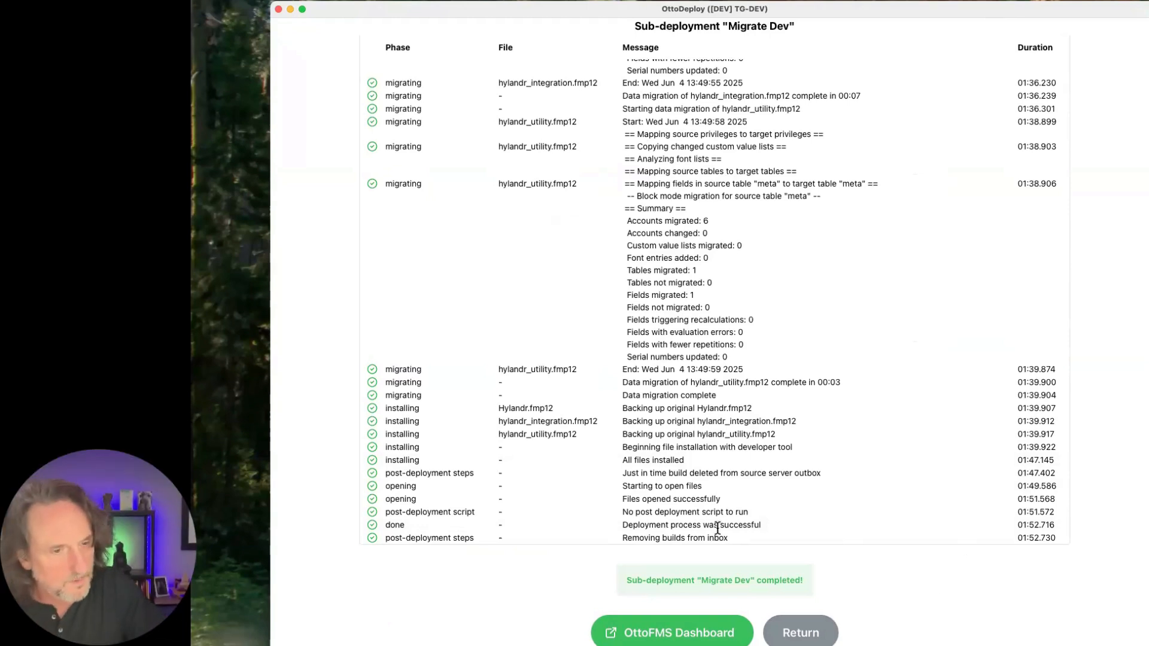
click(801, 632)
scroll(801, 639, down, 5)
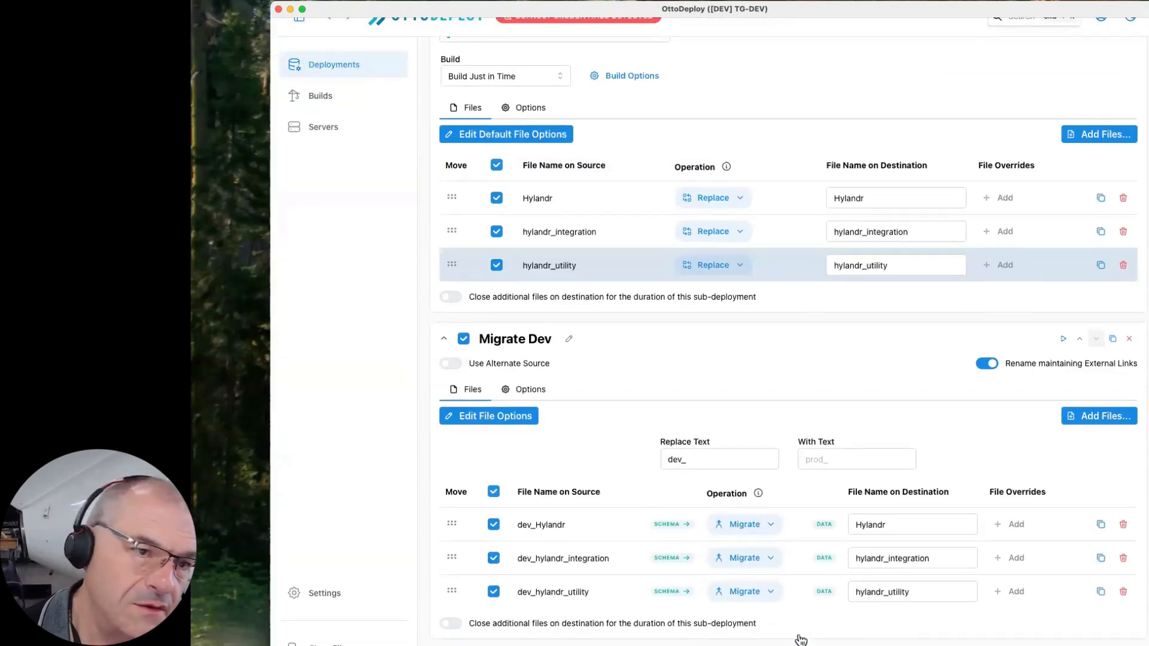
scroll(801, 641, up, 5)
scroll(801, 641, down, 5)
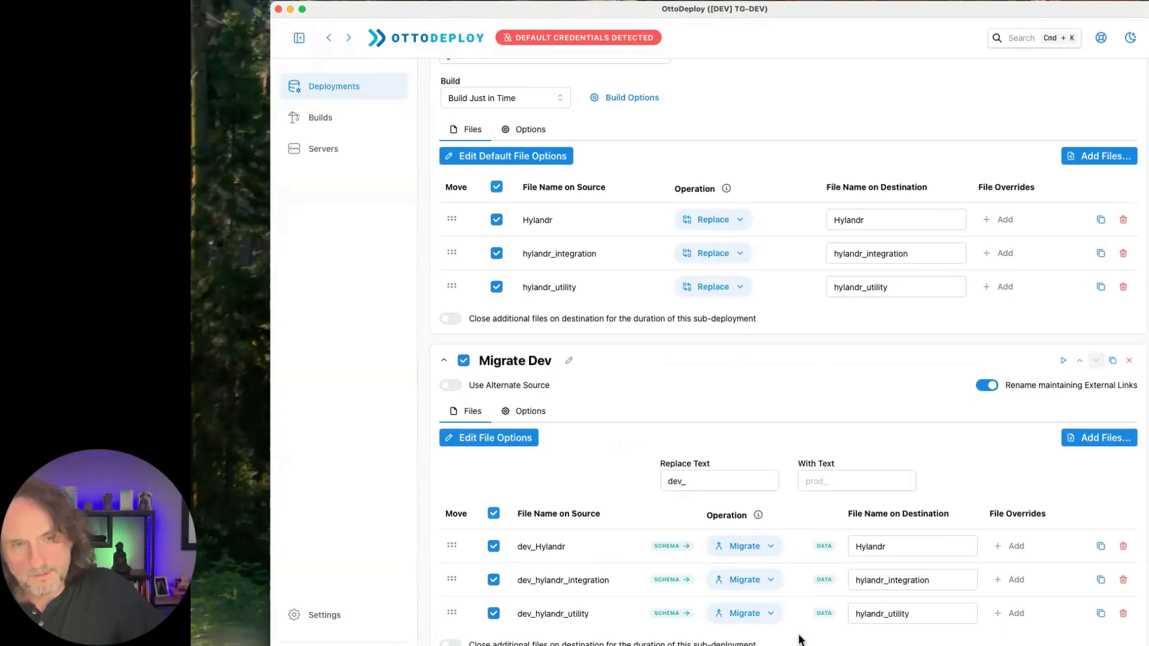
- Create a new deployment from the deployments list and name it Staging to Prod
click(337, 88)
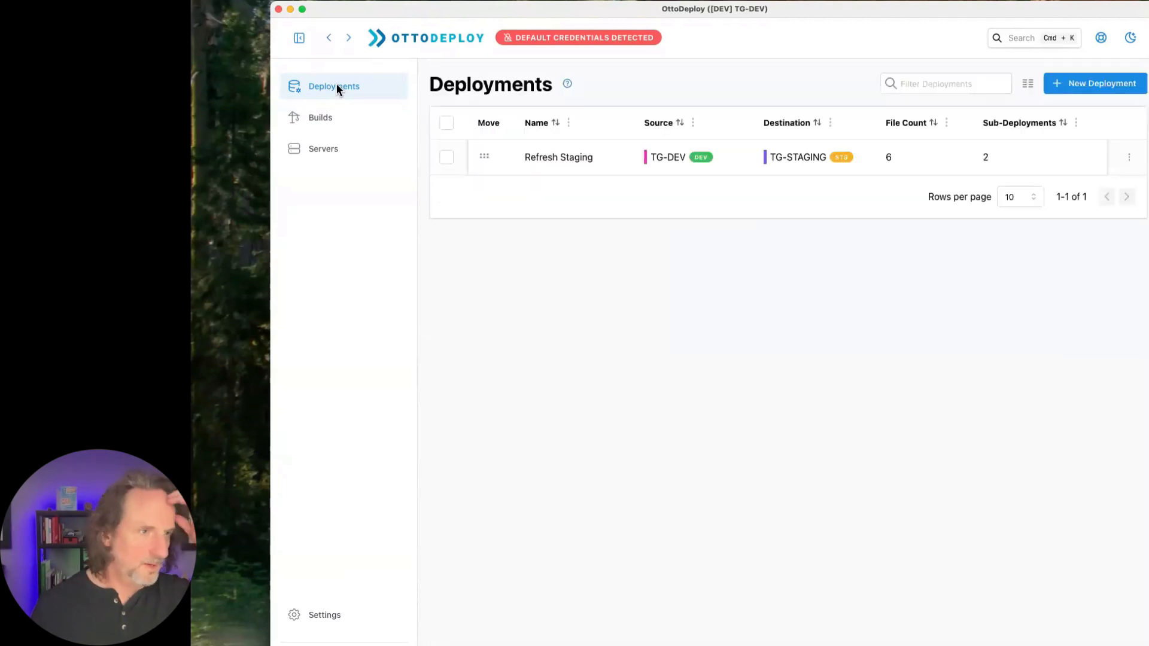
click(1086, 88)
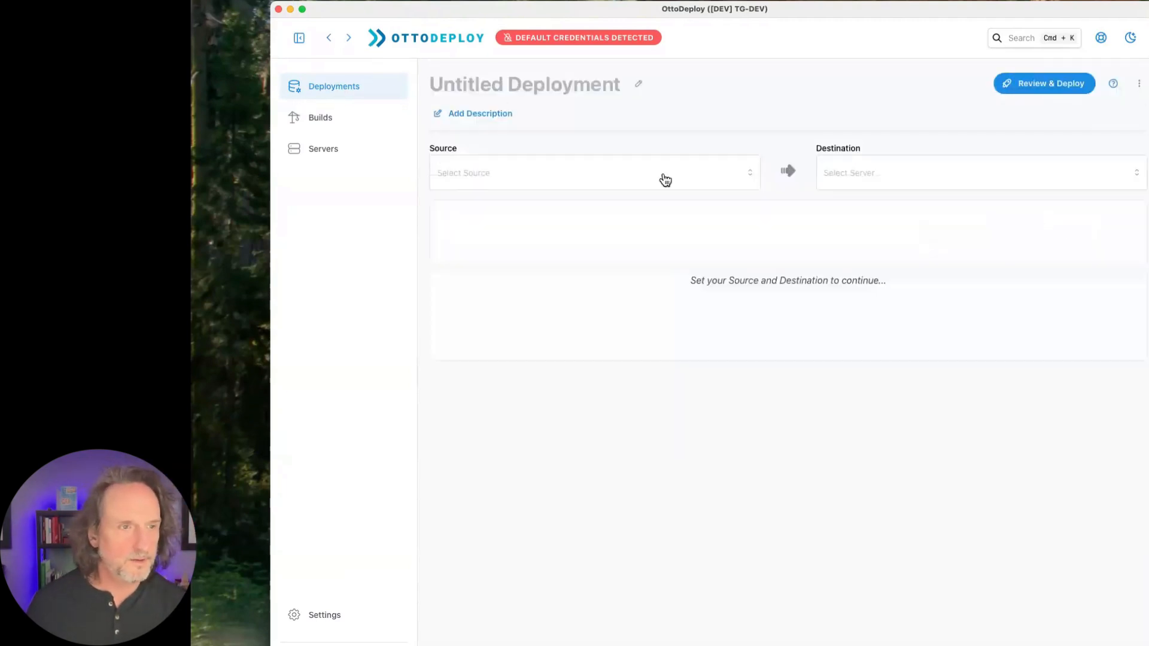
click(542, 175)
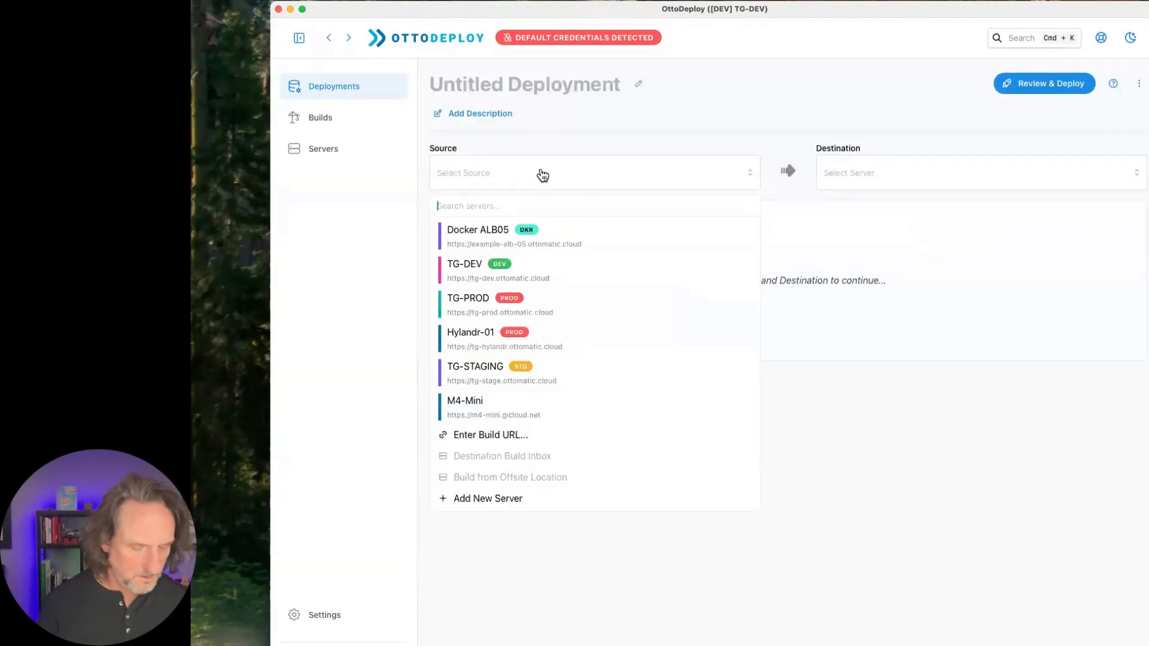
click(552, 95)
text(Sta)
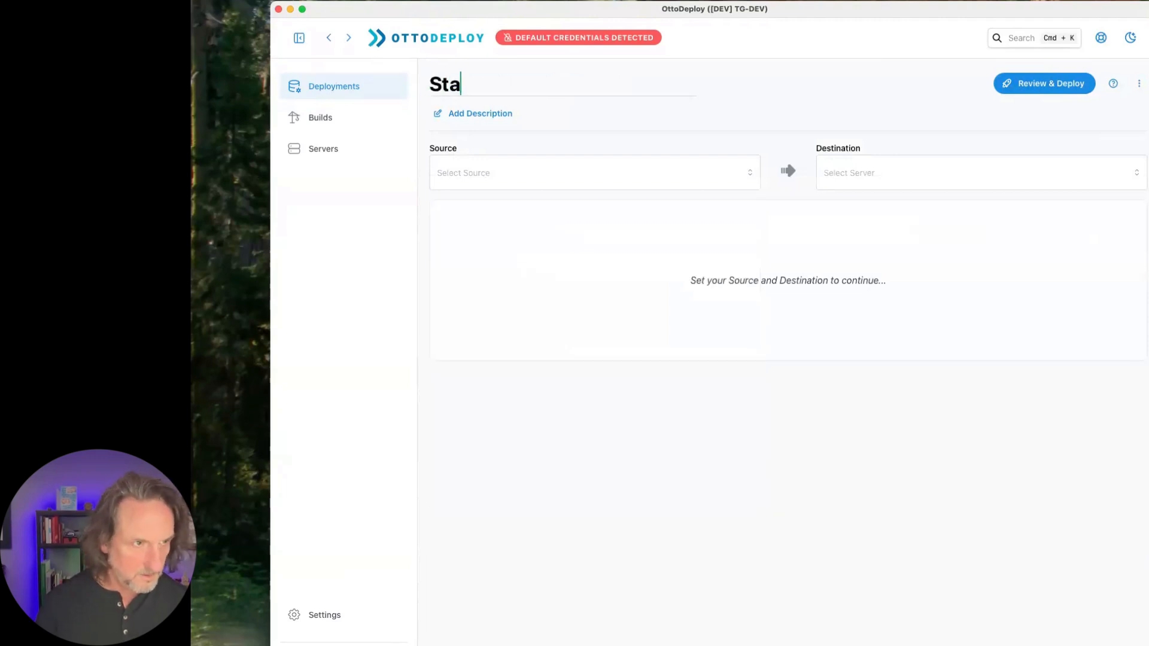
text(ging to Pr)
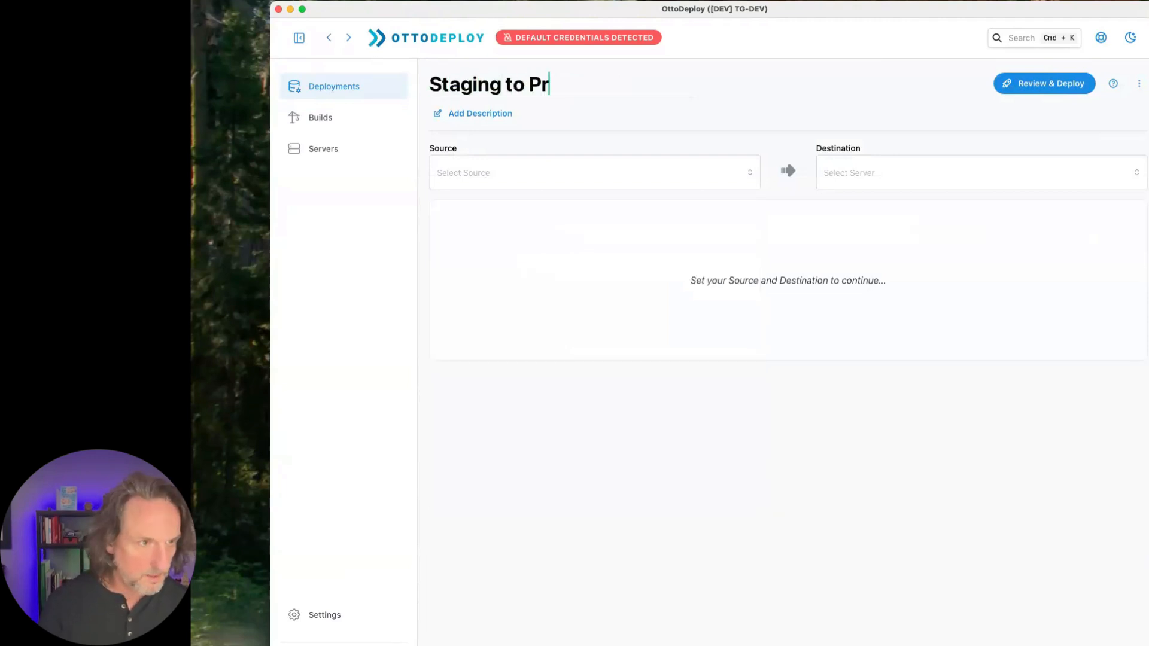
text(of)
key(BackSpace)
text(d)
- Set the Staging to Prod deployment's source to TG-STAGING and its destination to TG-PROD
click(527, 188)
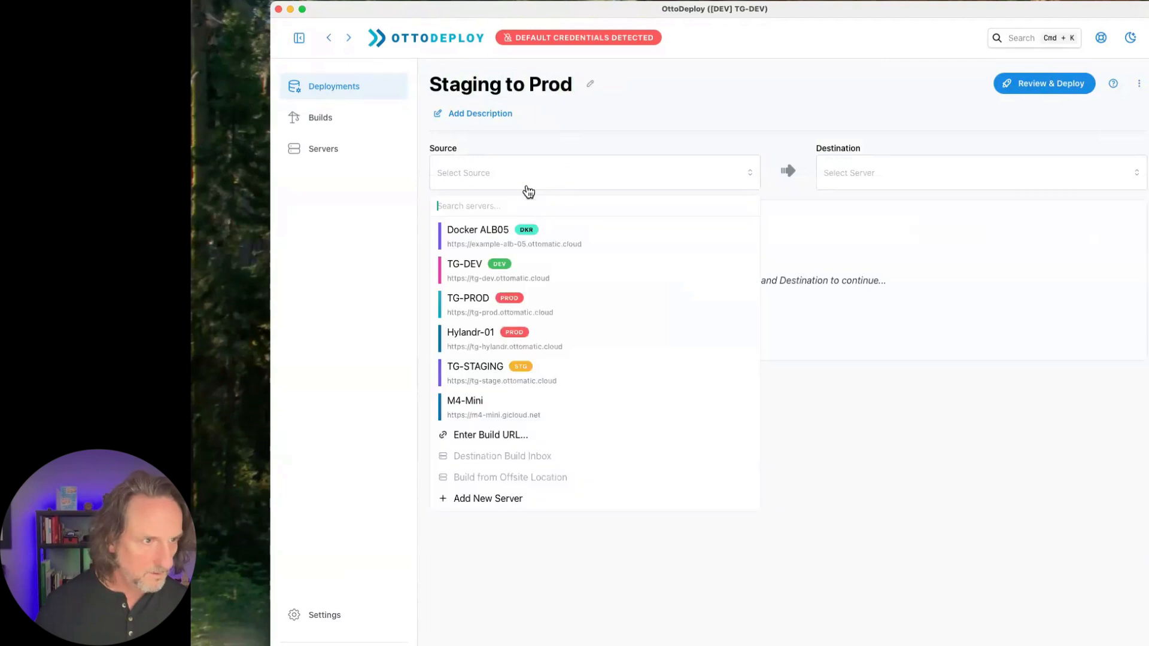
click(511, 366)
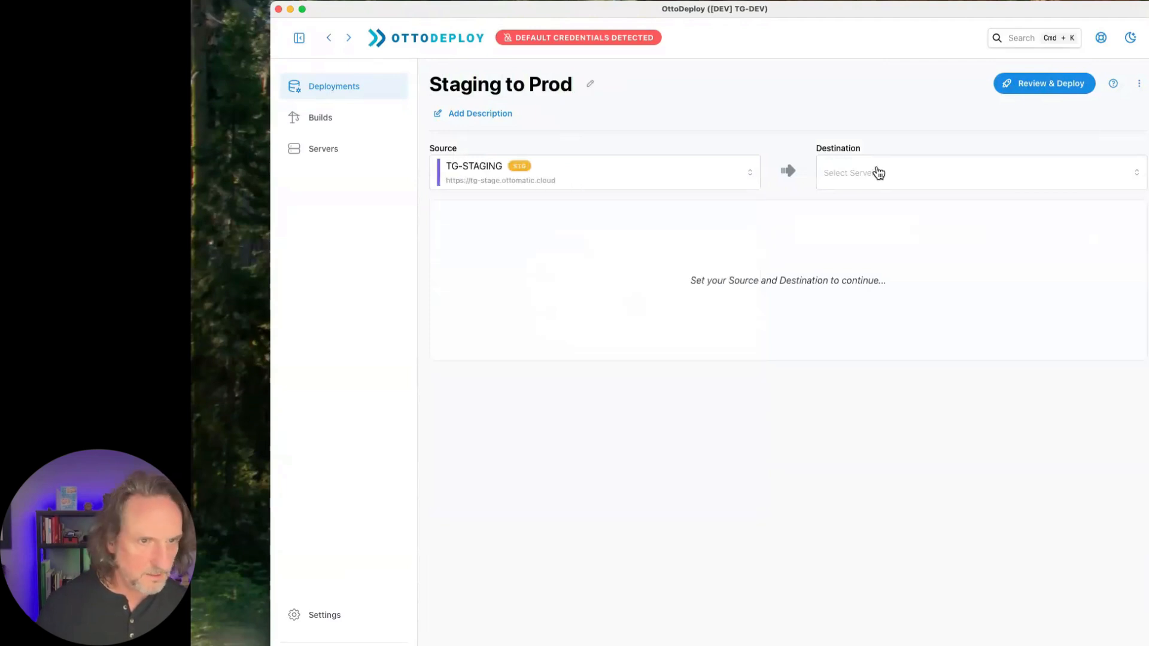
click(878, 173)
click(877, 307)
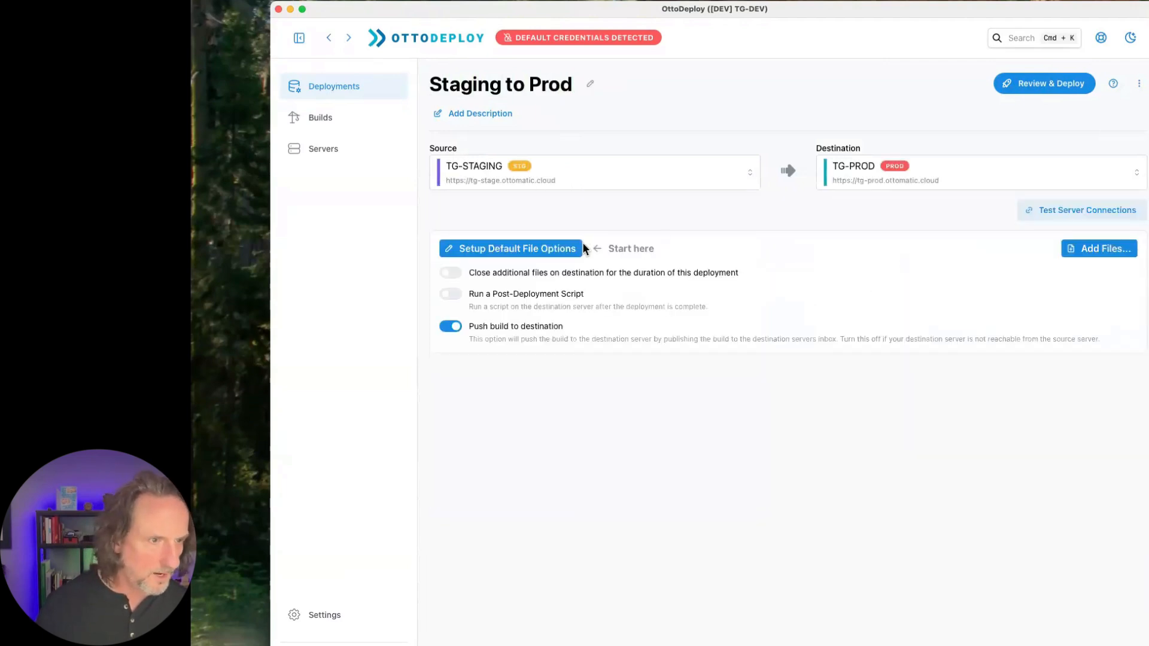
- Save default file options with account name admin and the account password for both source and destination, keeping value lists from the destination
click(530, 251)
text(admin)
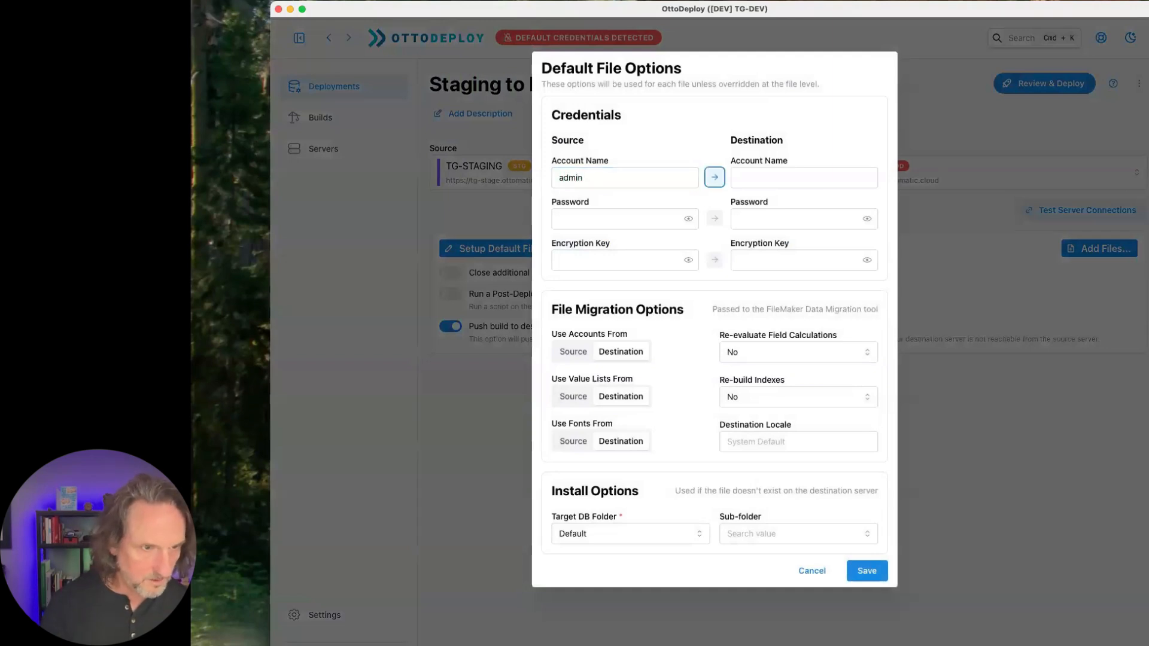
key(space)
key(Tab)
key(Tab)
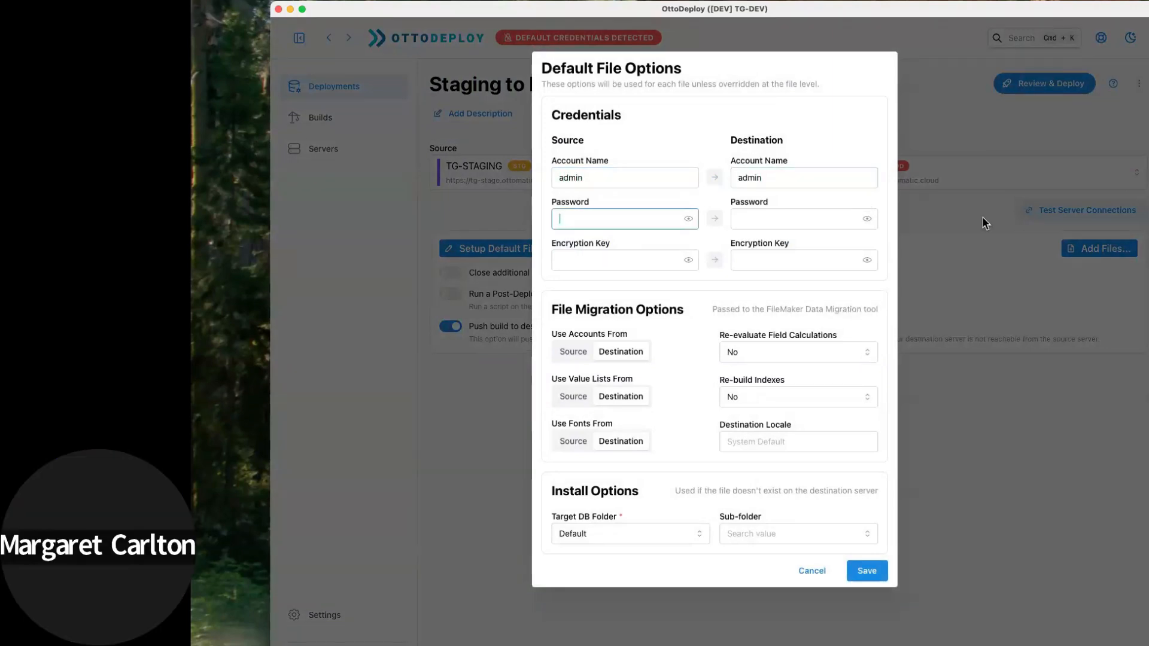
key(super+v)
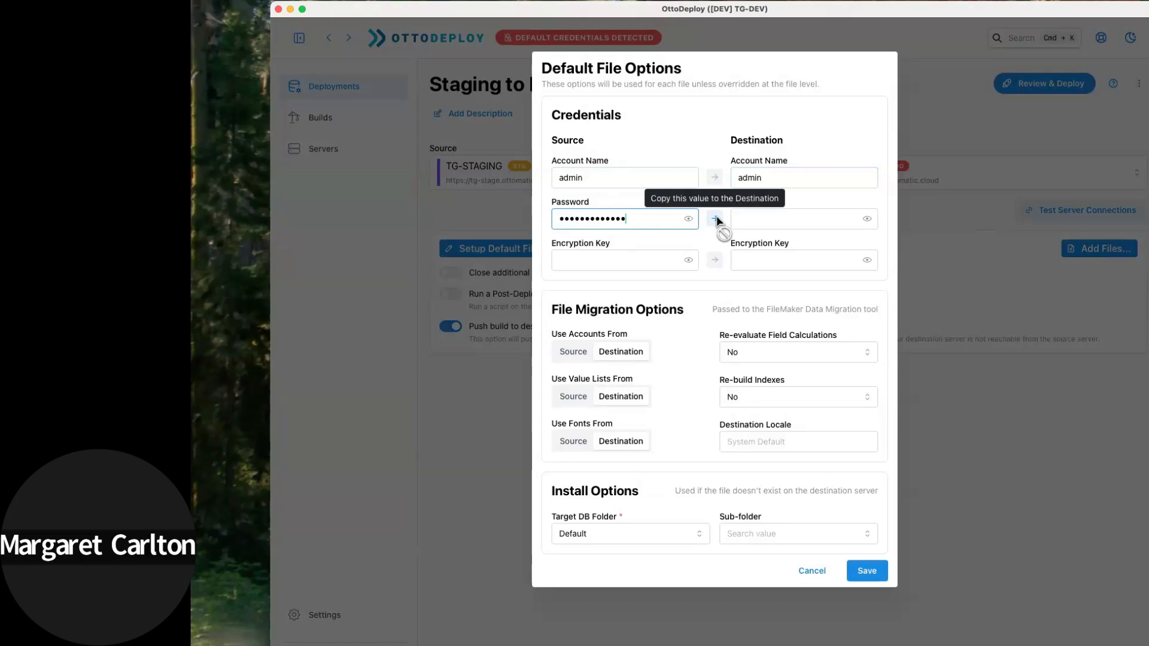
click(716, 218)
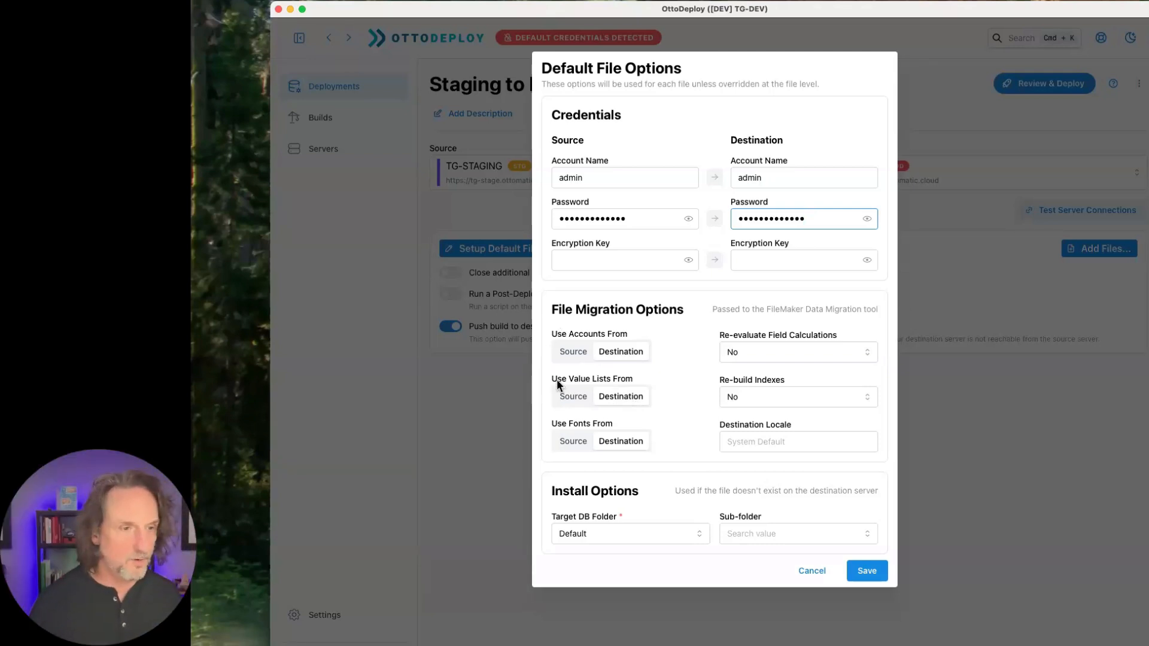
click(575, 397)
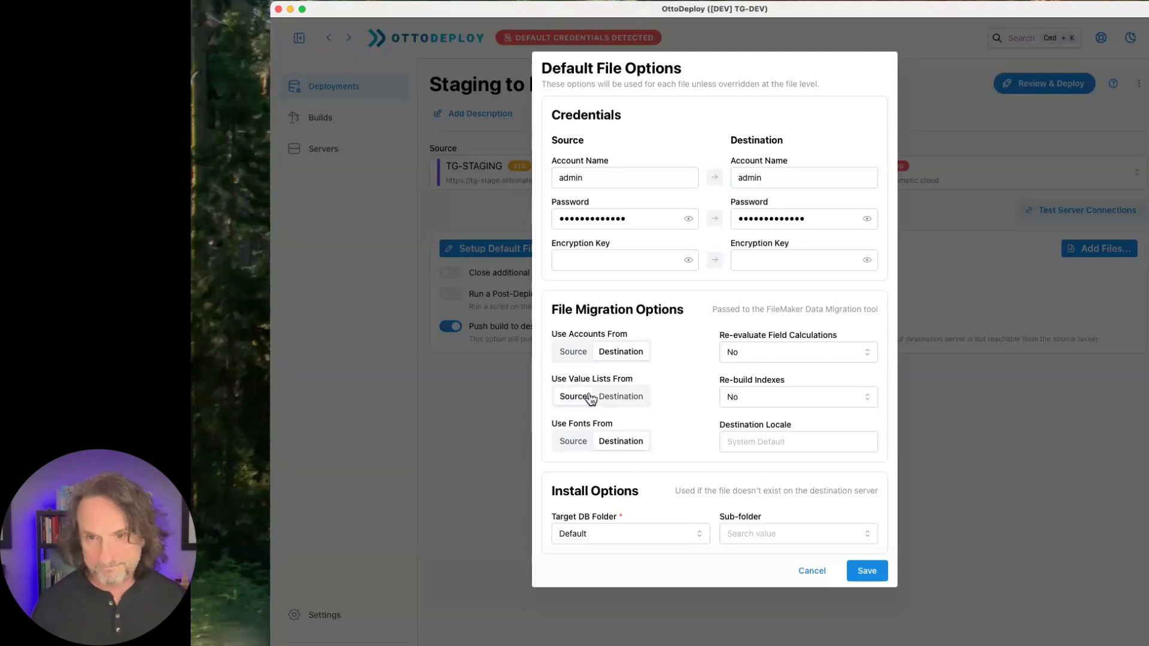
click(641, 400)
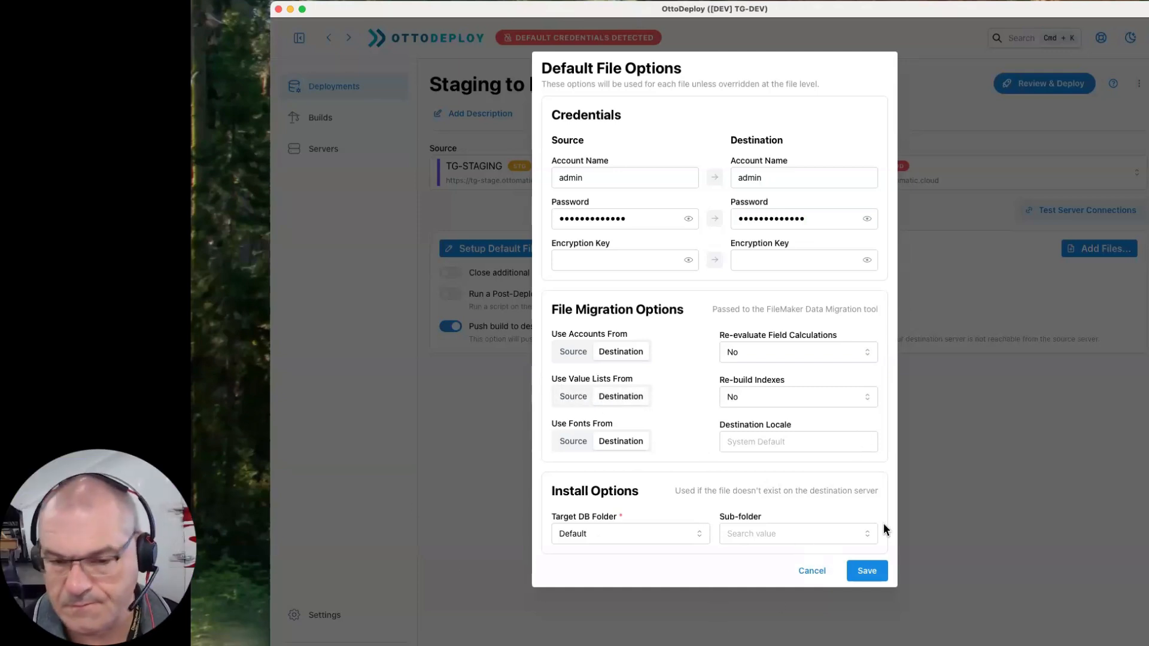
click(867, 571)
- Add the source files Hylandr, hylandr_integration and hylandr_utility to the deployment
click(1097, 250)
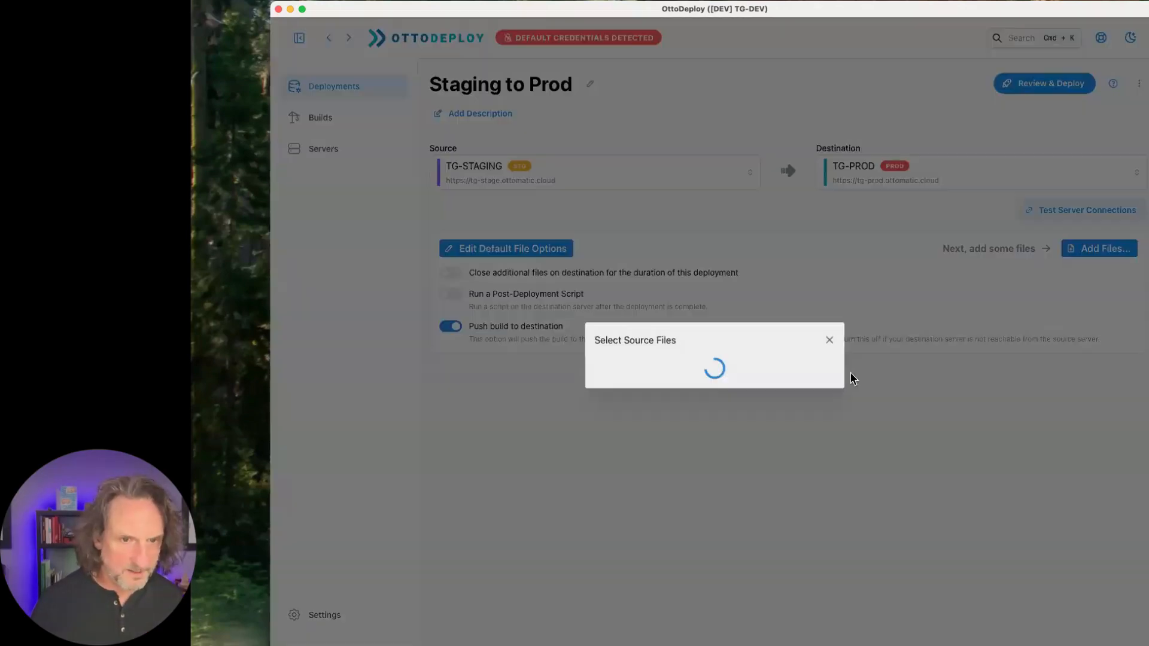
click(613, 338)
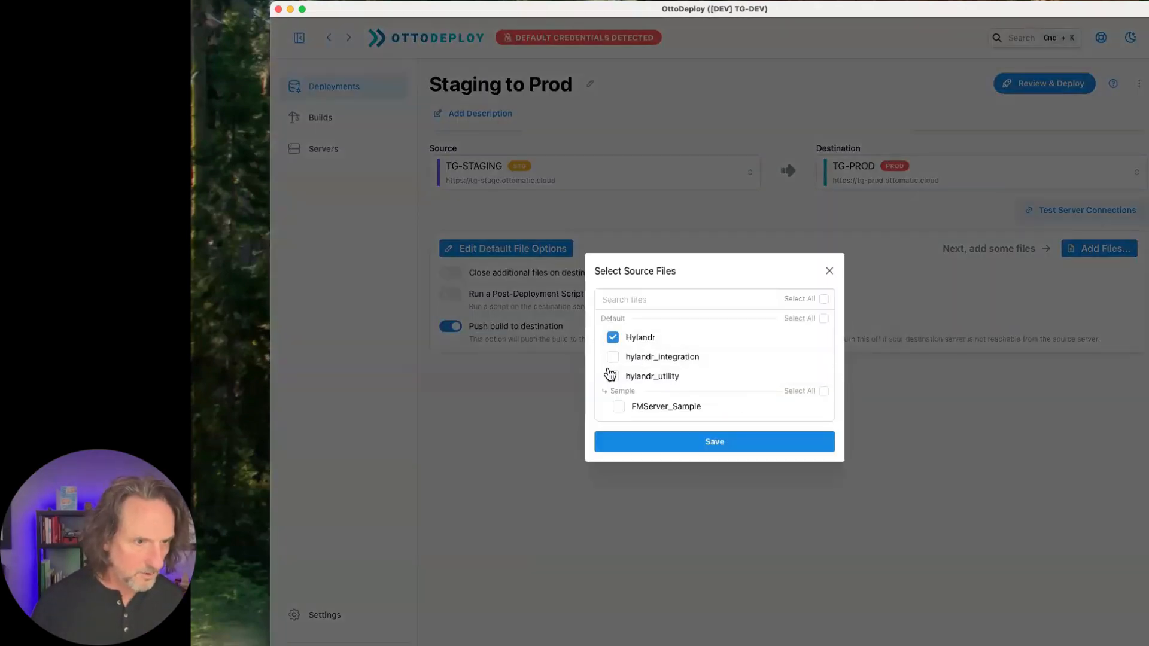
click(613, 358)
click(613, 377)
click(716, 442)
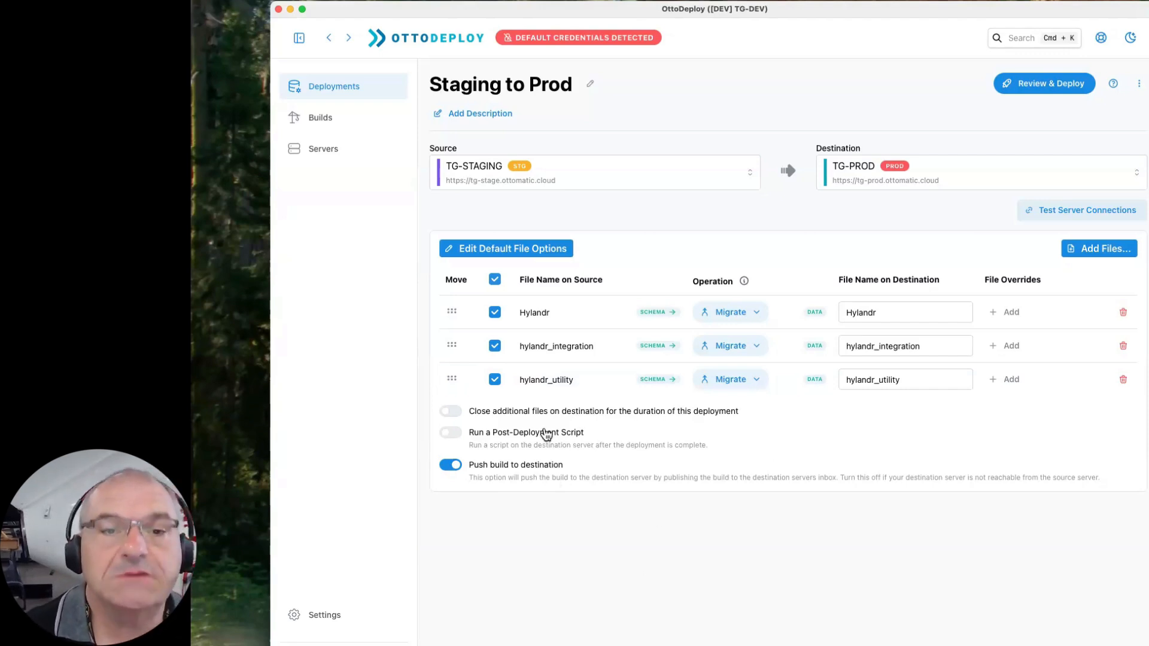
- Enable closing additional destination files during the deployment, open its file selection, and disable the option again
click(503, 417)
click(558, 454)
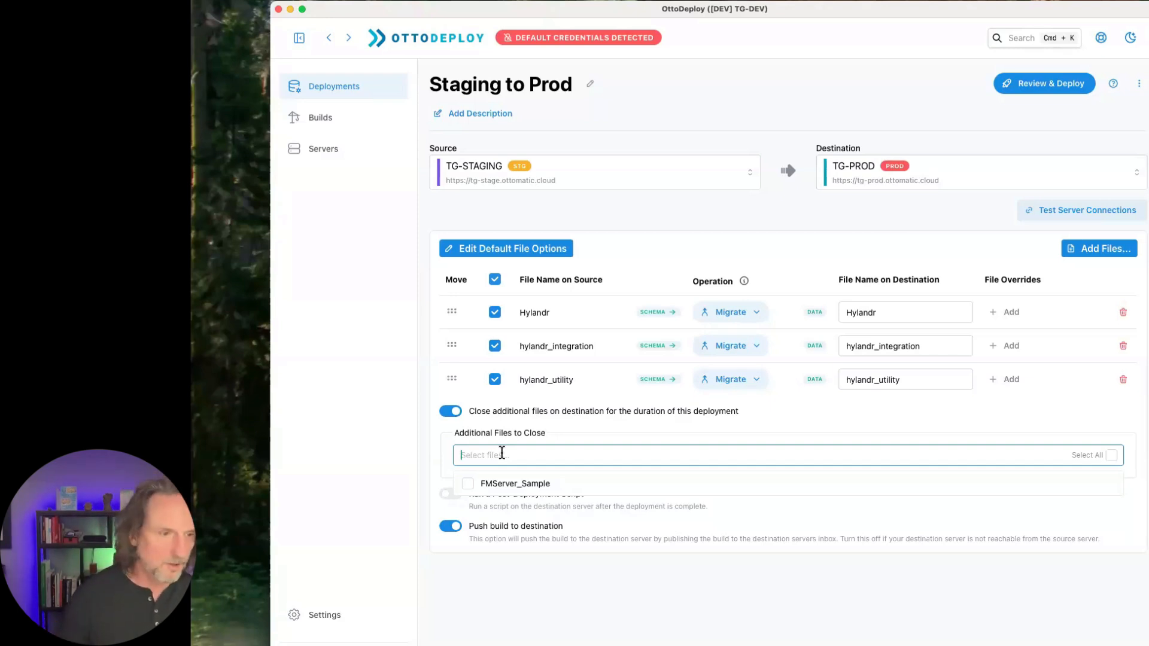
click(450, 412)
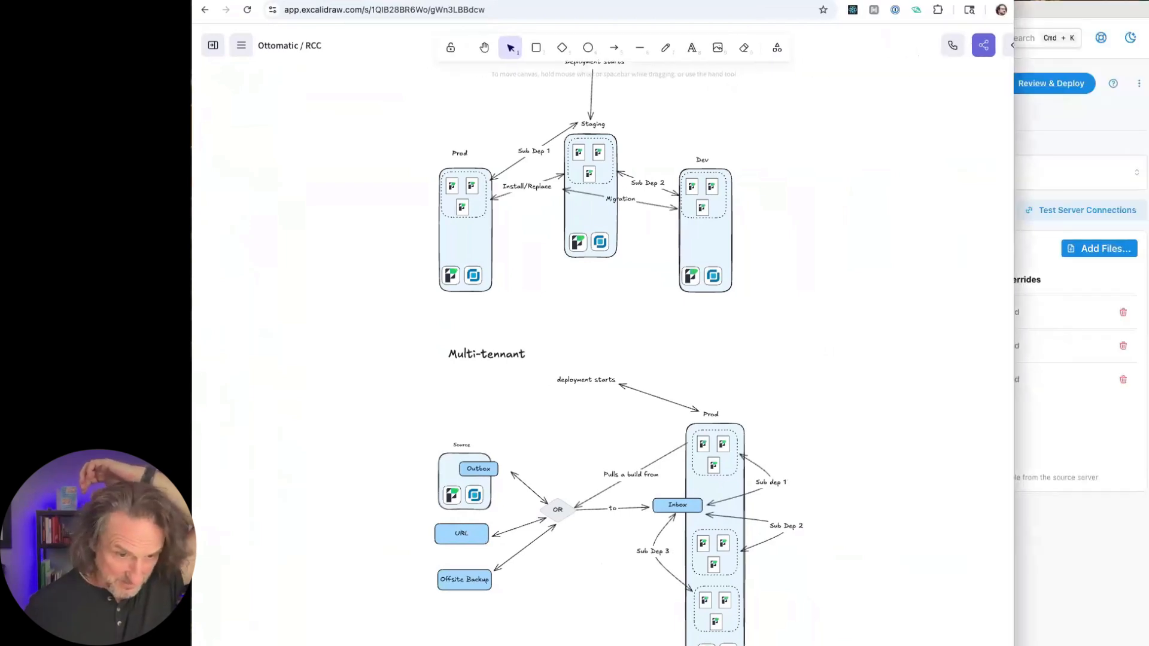
- View the Multi-tennant diagram in Excalidraw, and switch to the Ottomatic console to open the servers overview
scroll(791, 585, down, 4)
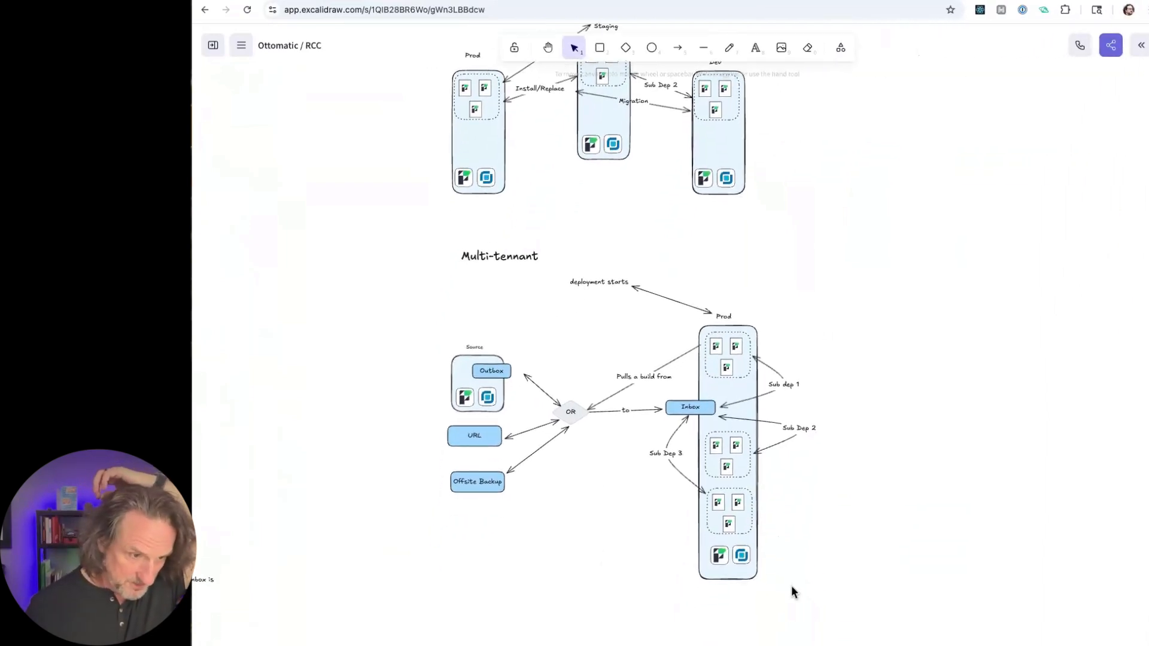
scroll(791, 585, up, 1)
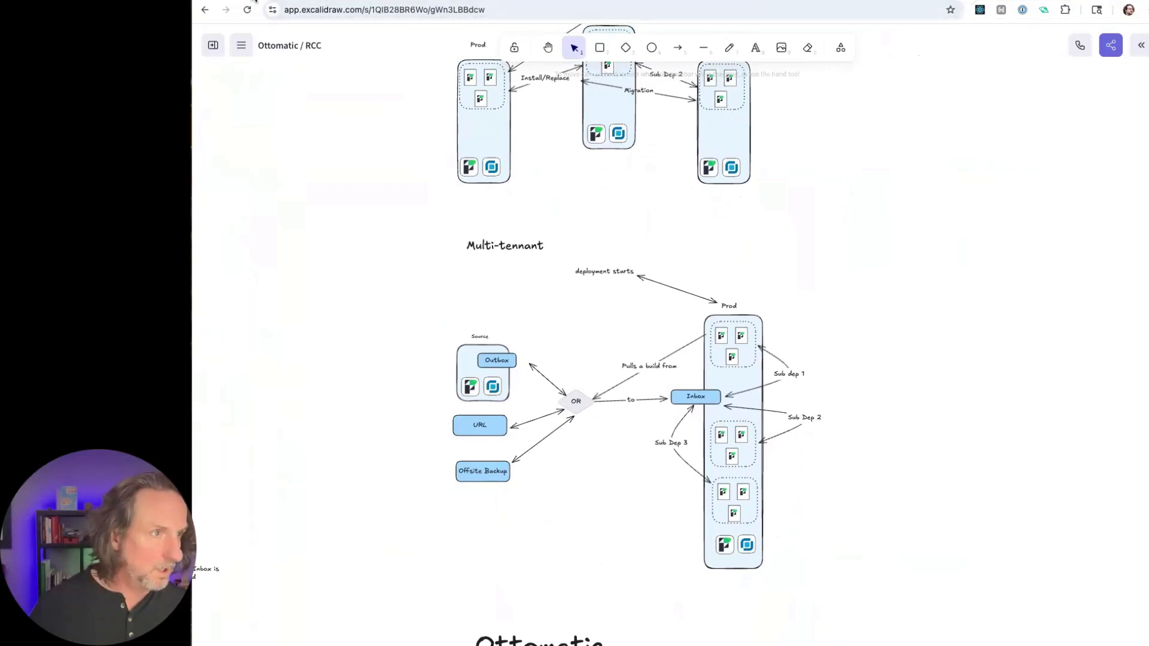
click(459, 0)
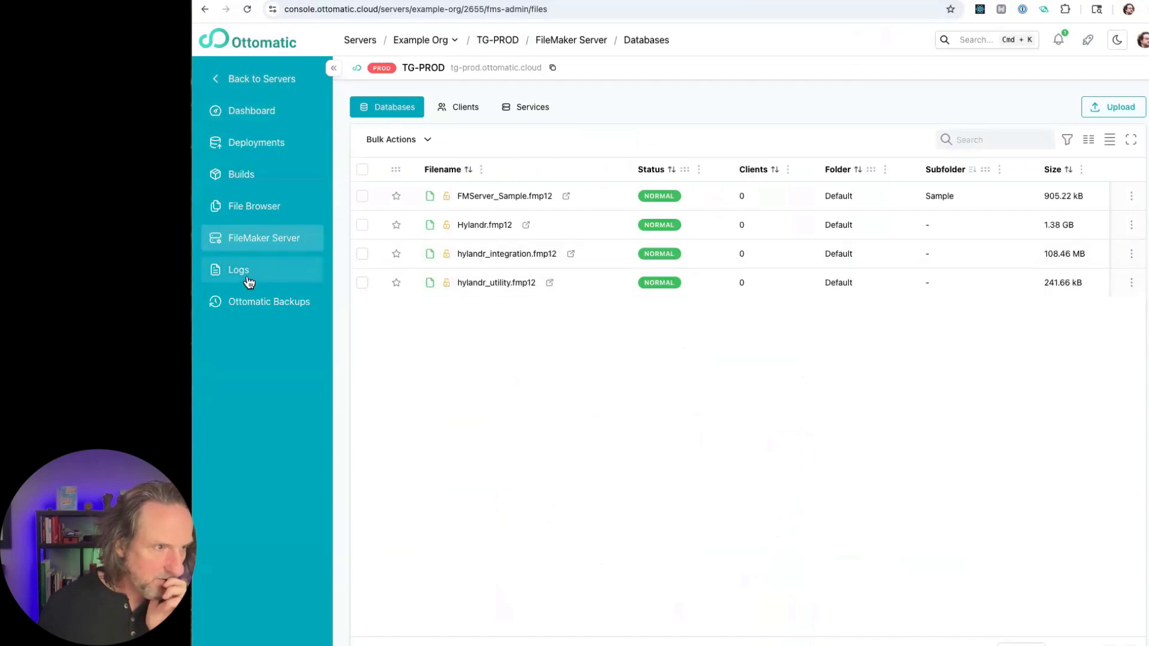
click(283, 84)
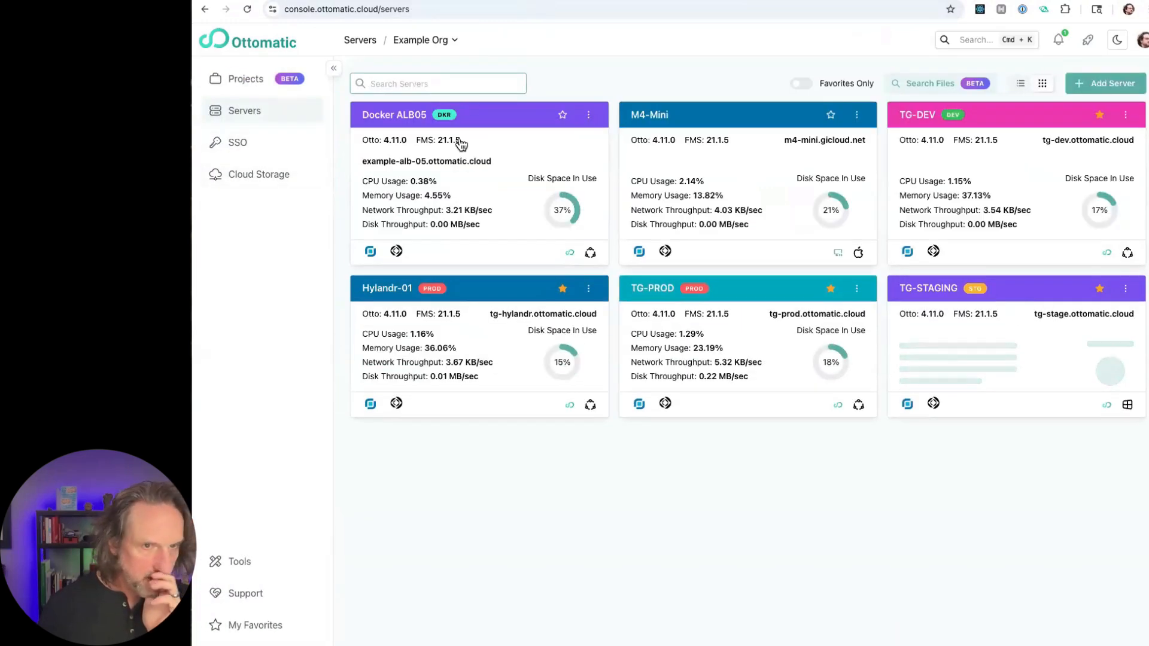
- Open the option to send the databases dev_hylandr_integration, dev_Hylandr and dev_hylandr_utility from the TG-DEV server to another server
click(910, 119)
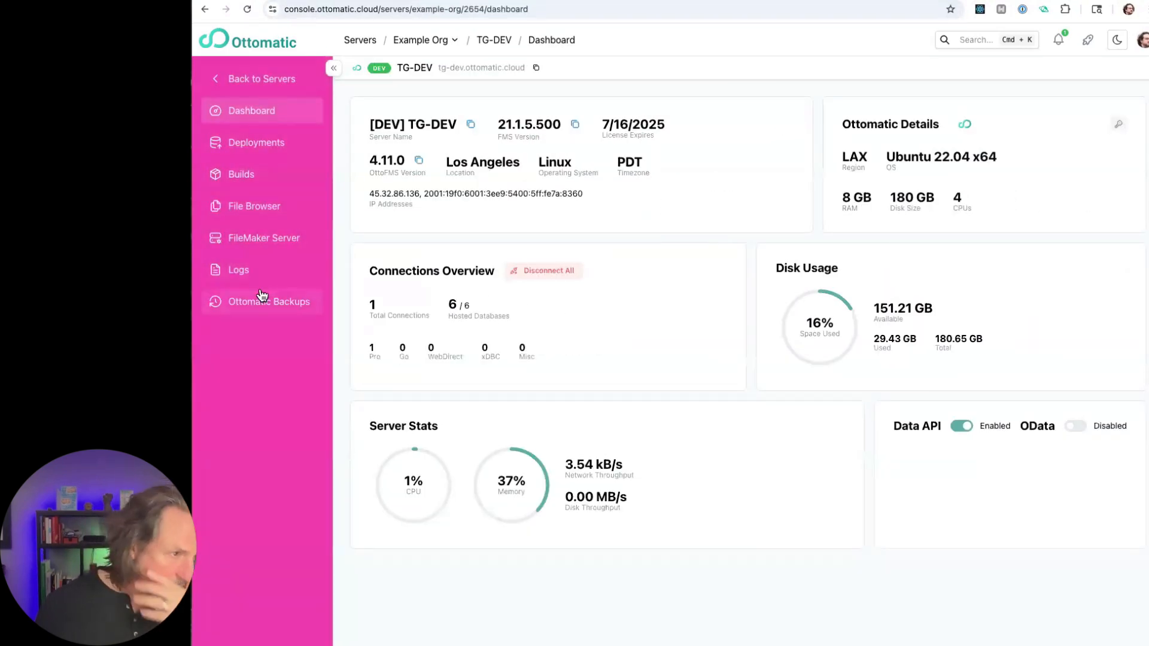
click(267, 238)
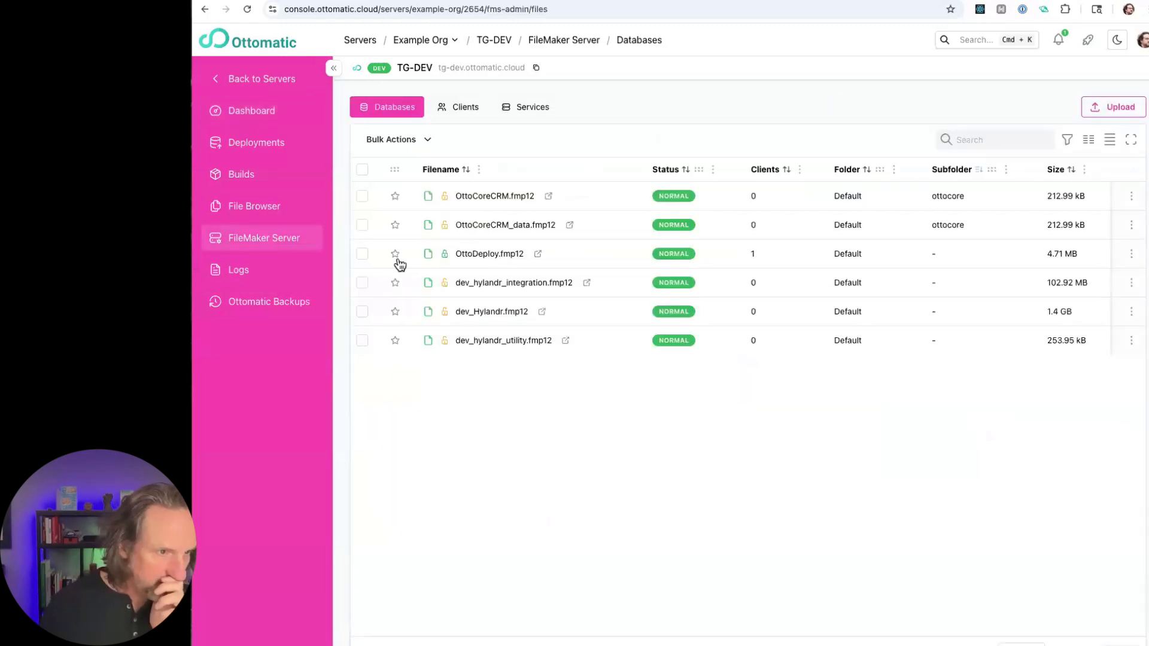
click(362, 342)
click(362, 312)
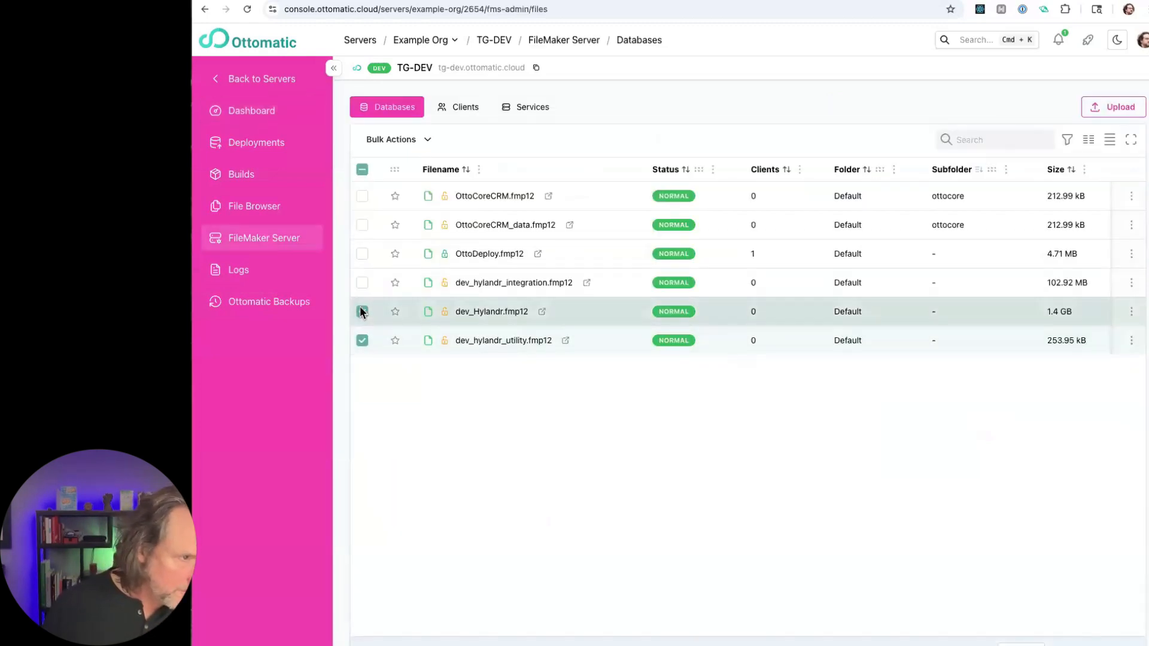
click(363, 285)
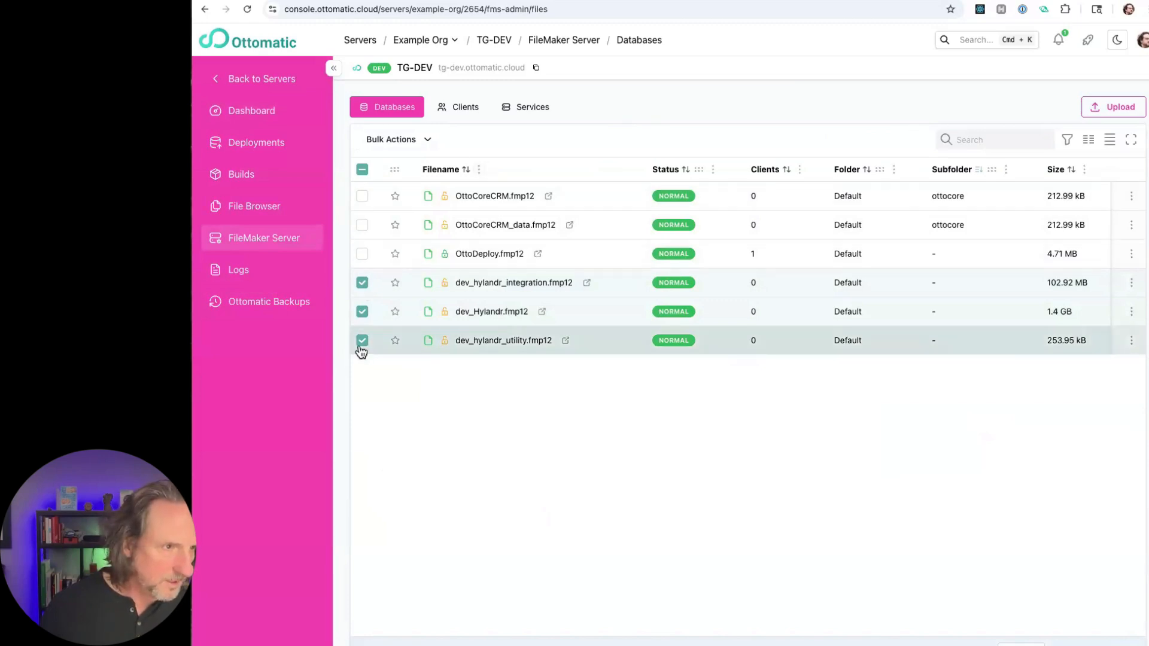
click(422, 139)
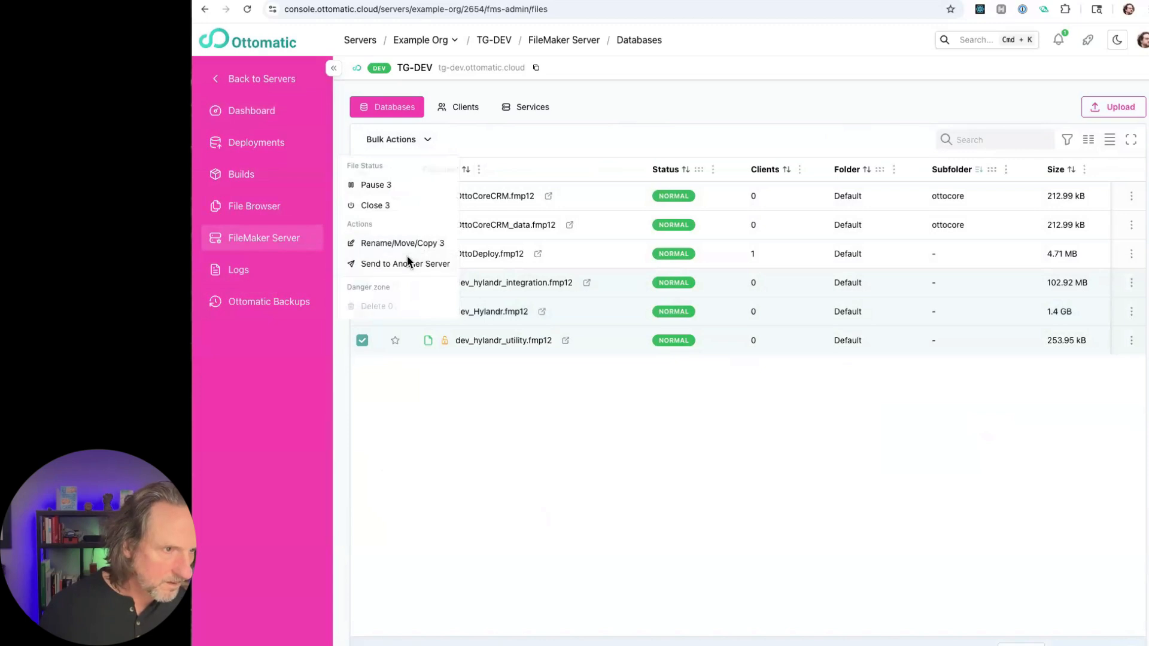
click(407, 262)
- Send the three files to the Hylandr-01 server, keeping their filenames and the Default target database folder, without container data
click(594, 143)
text(tg)
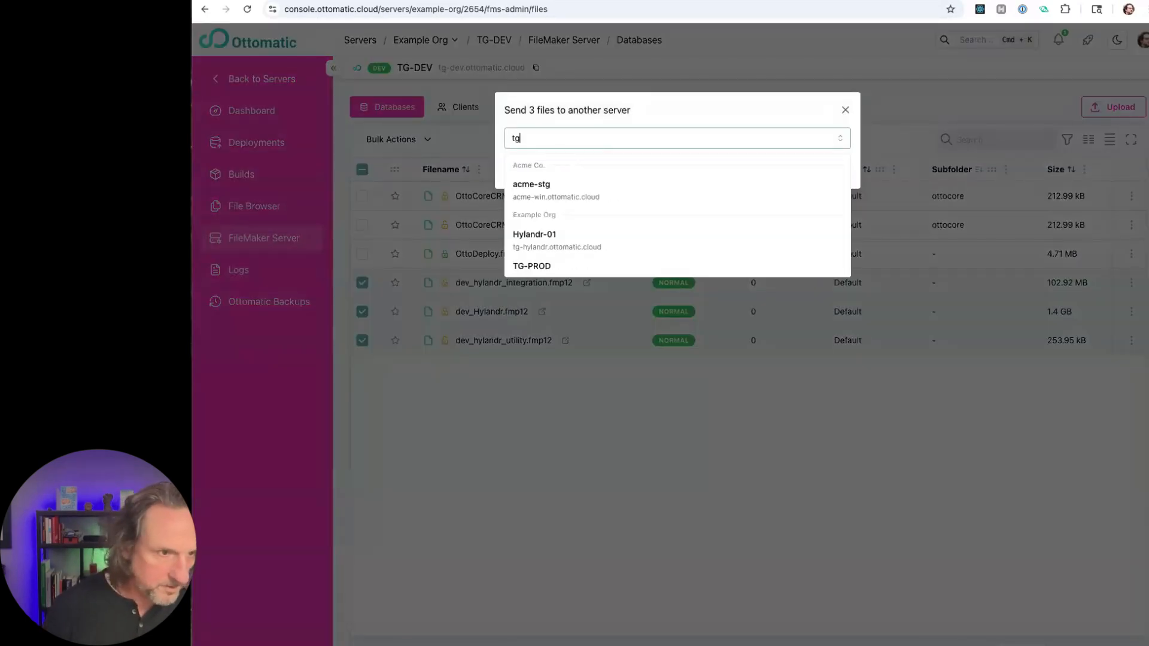
key(Down)
key(Down)
key(Down)
key(Up)
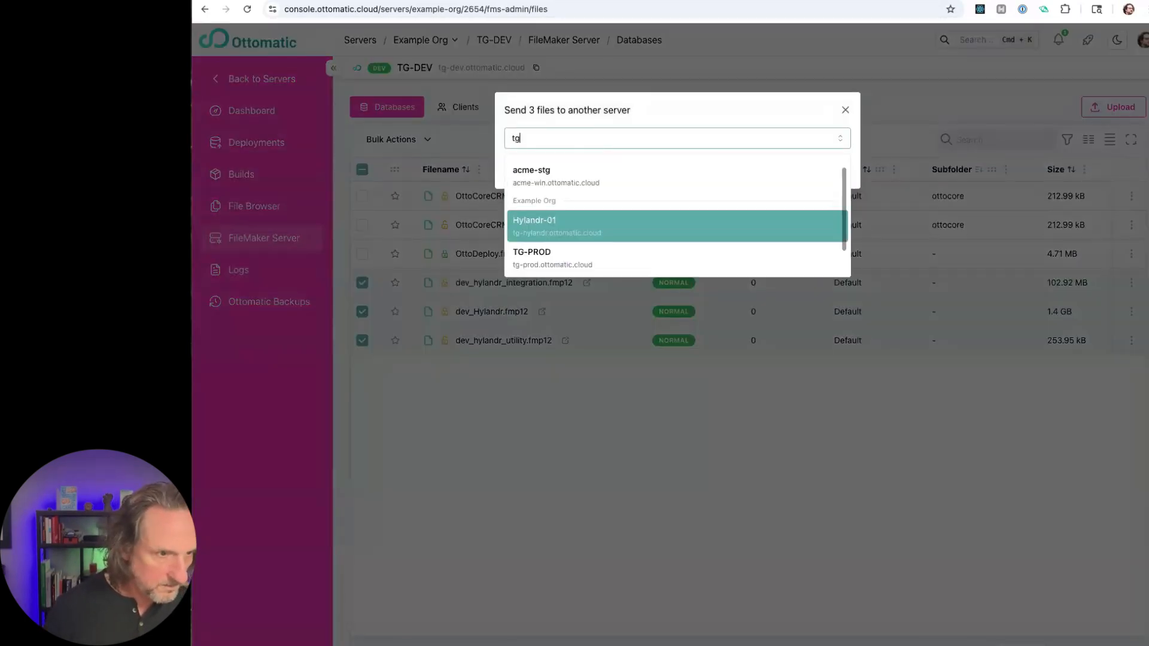
key(Return)
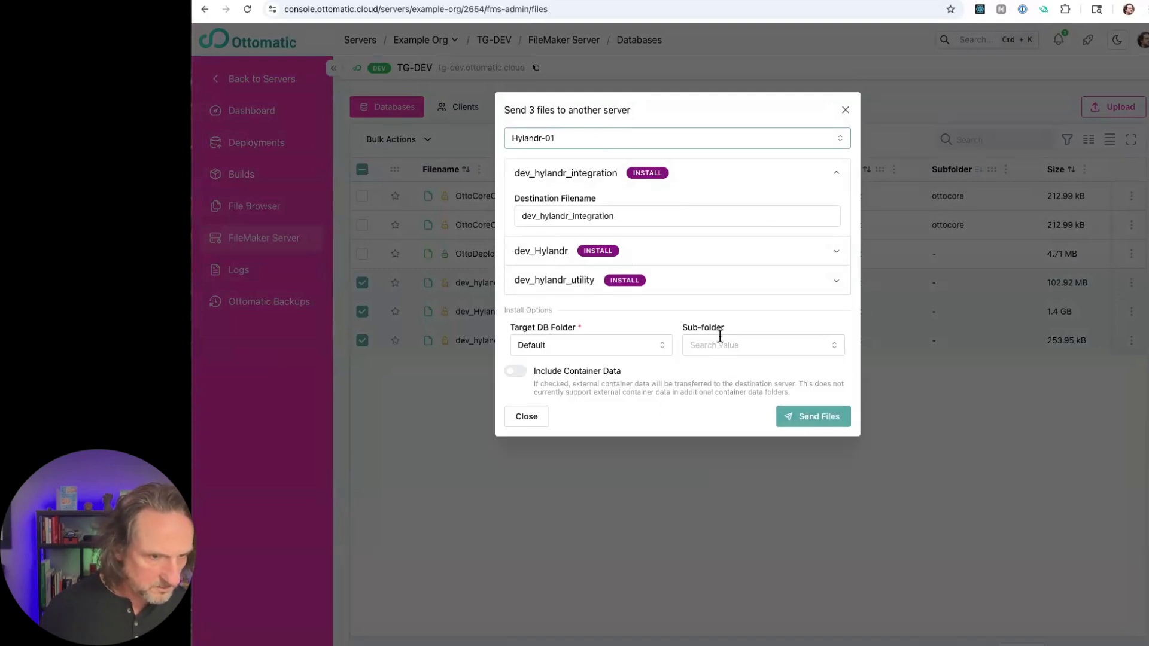
click(813, 419)
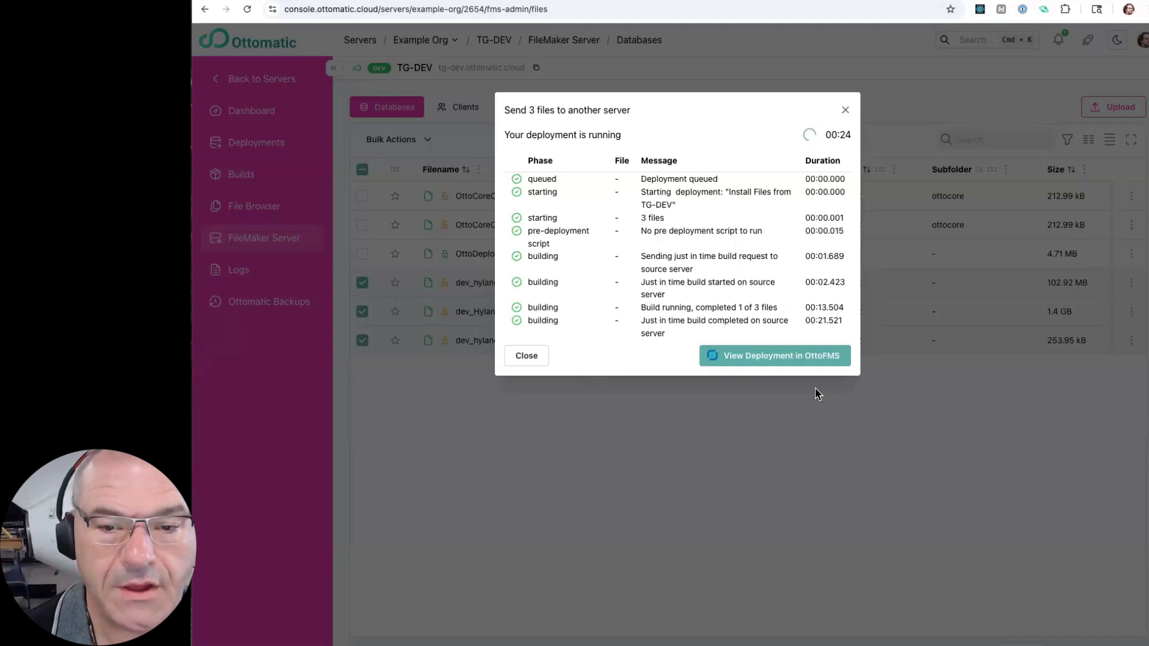
- View the running deployment in OttoFMS, logging in with the saved tg-hylandr.ottomatic.cloud admin user name and password
click(767, 356)
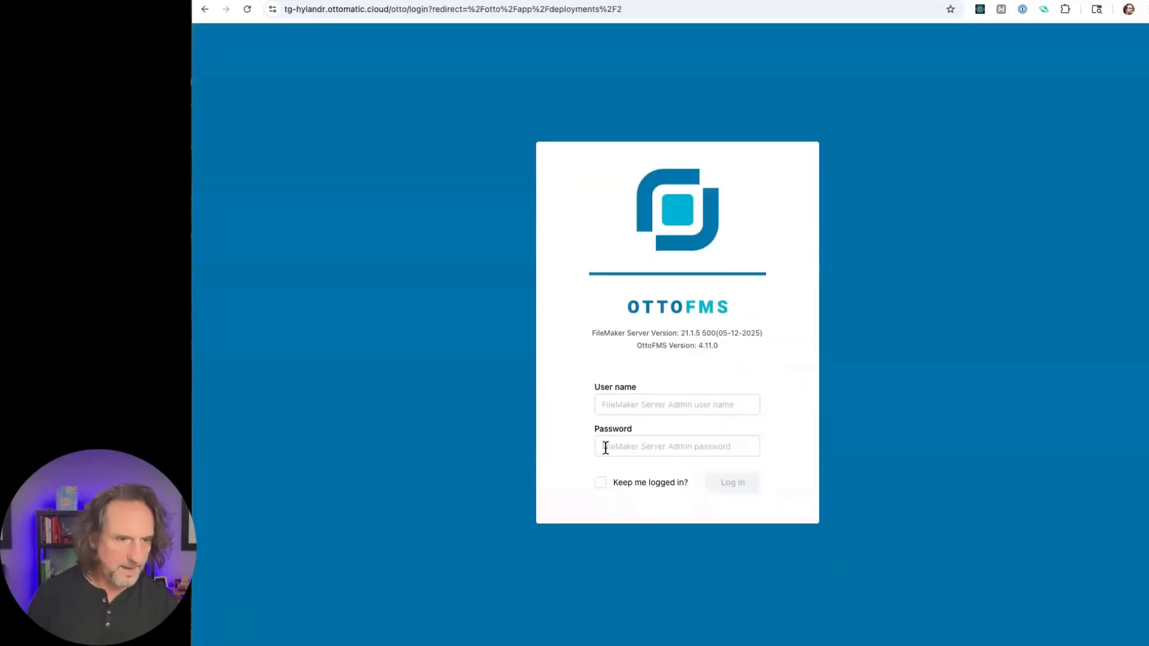
click(634, 400)
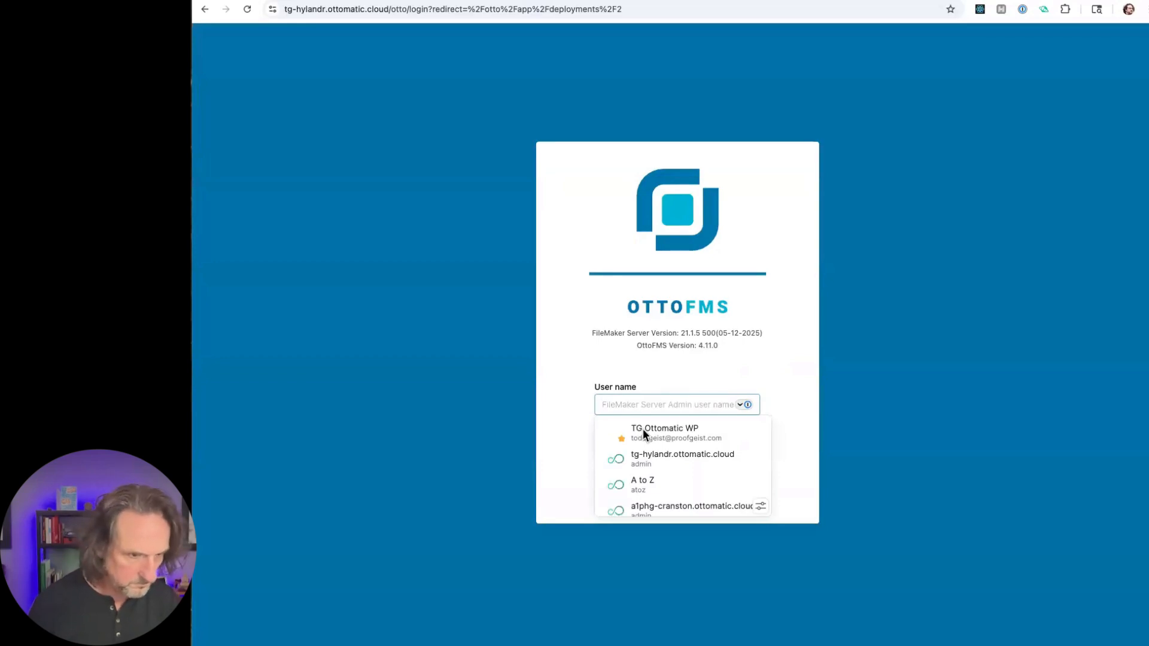
click(650, 460)
click(706, 474)
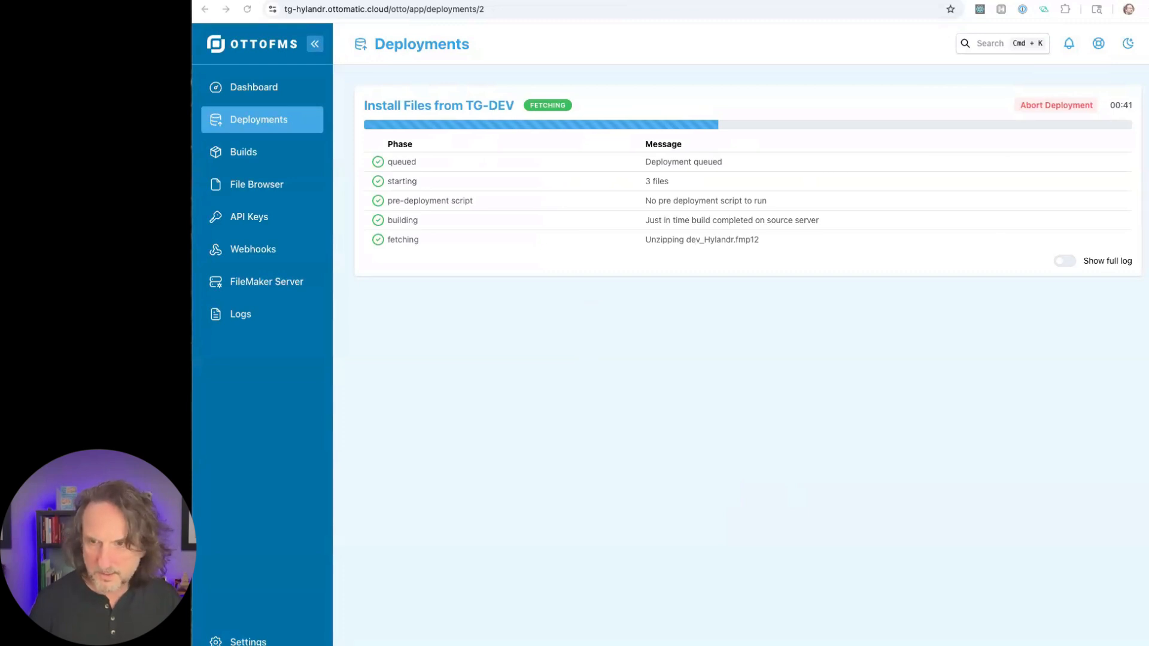
- Switch to FileMaker, open the recent OttoDeploy file hosted on TG-DEV, and bring its deployments list to the front
click(374, 0)
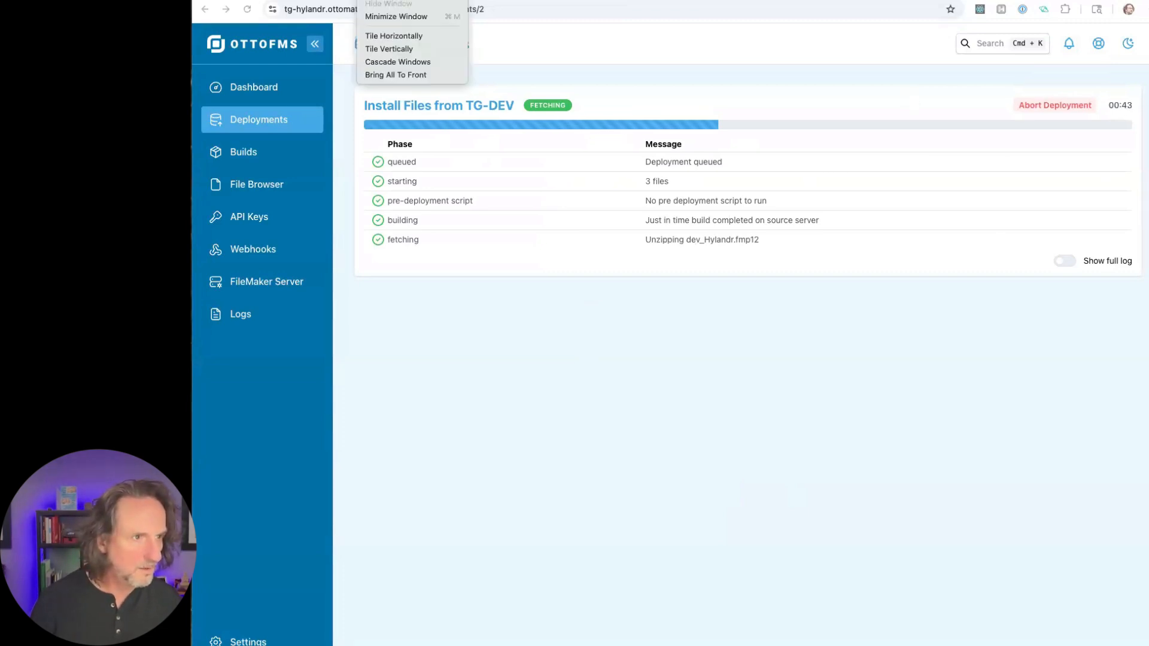
click(374, 0)
click(373, 0)
mouse_move(287, 0)
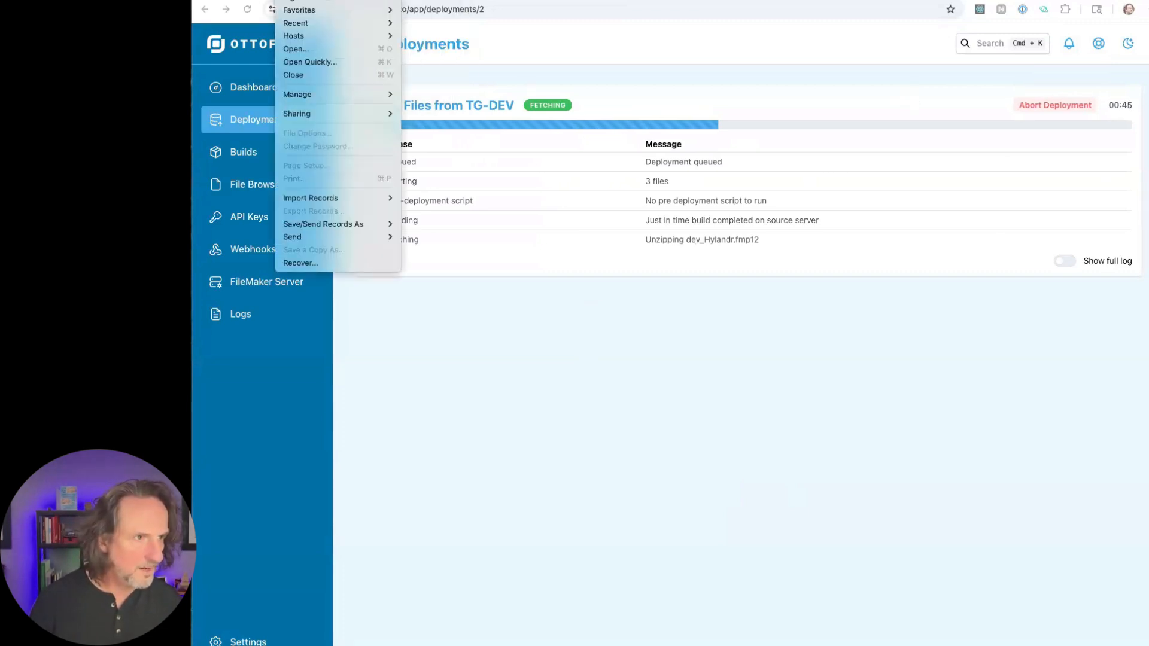
mouse_move(310, 24)
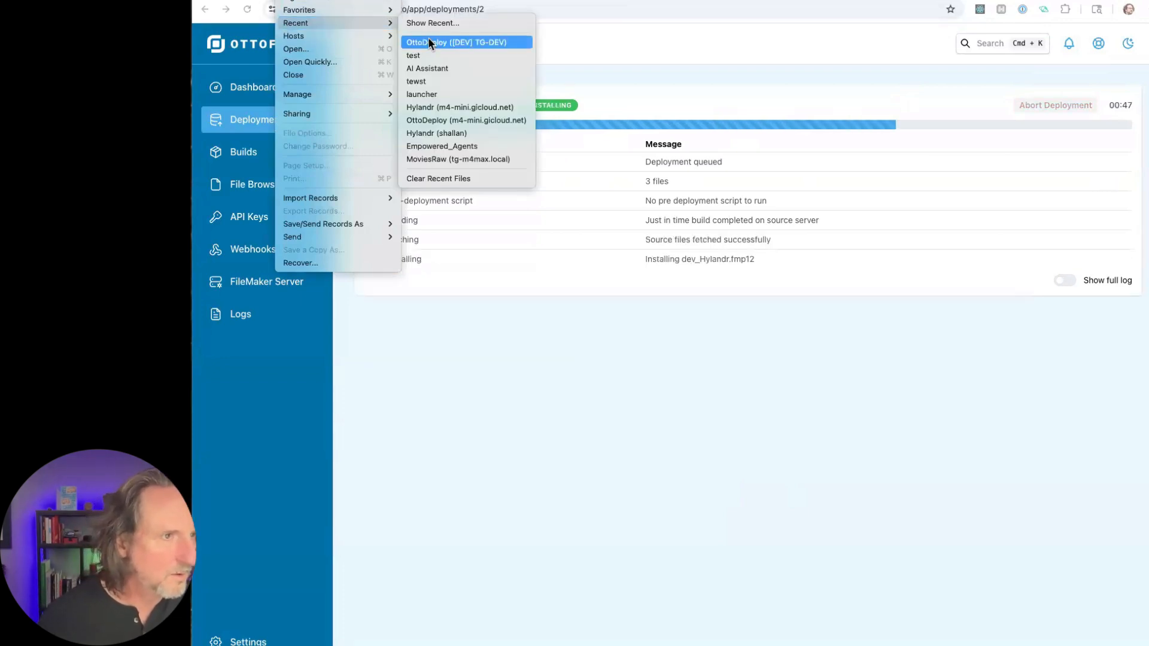
click(479, 42)
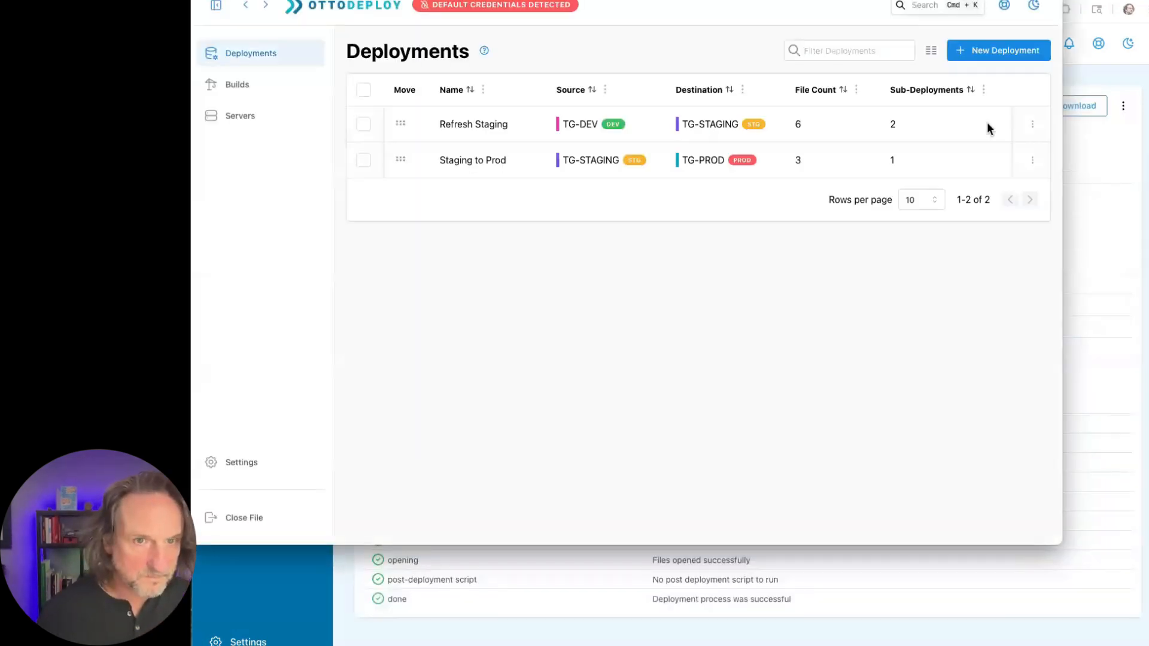
click(967, 88)
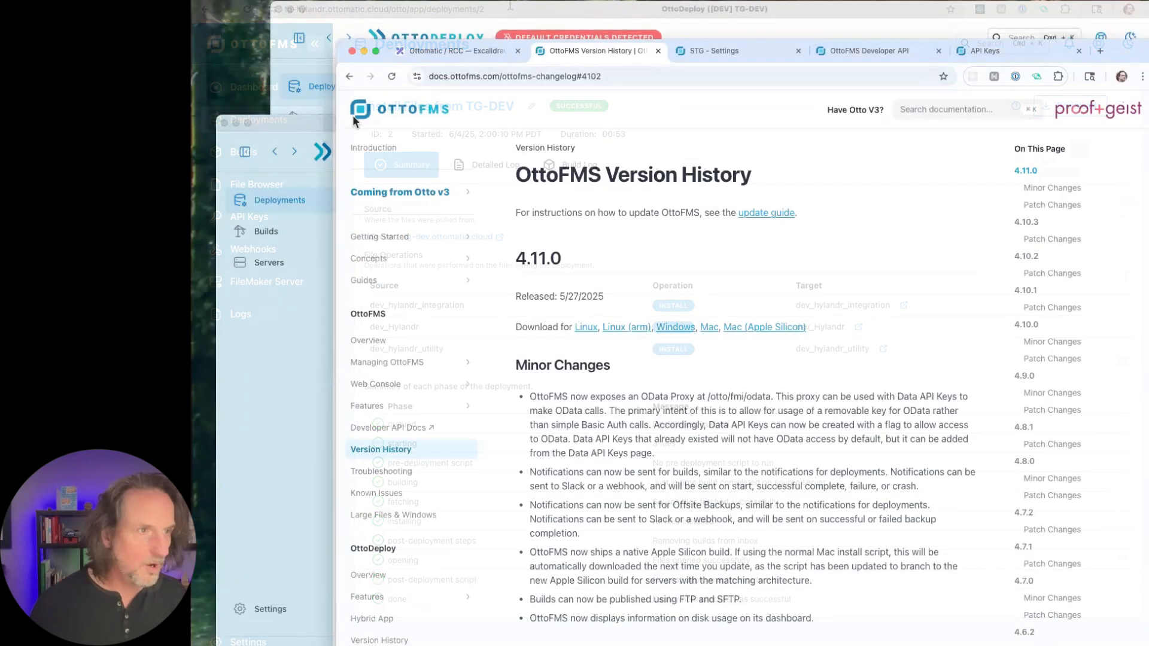
click(281, 20)
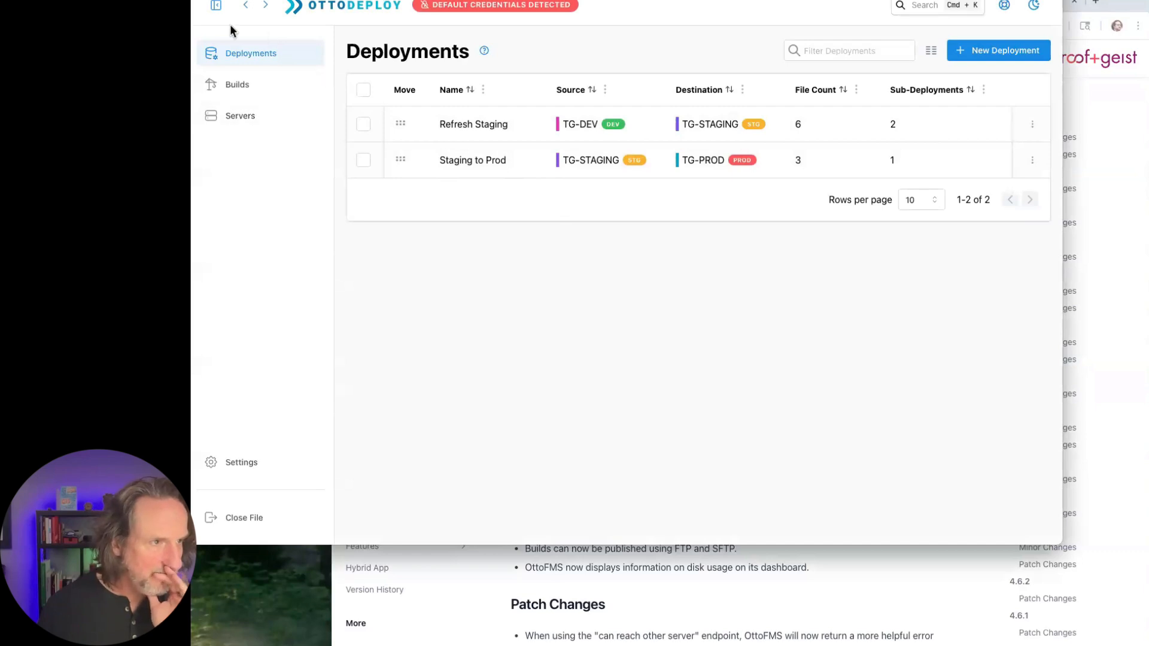
- Create a new deployment named Multi-tennant
click(1010, 60)
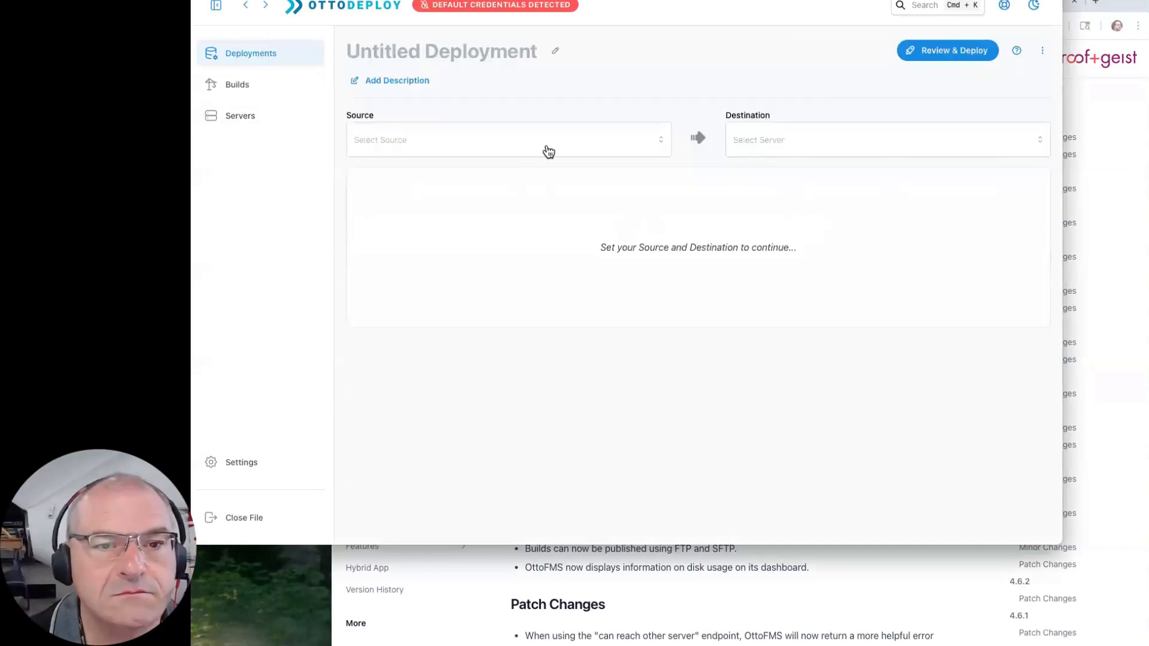
click(477, 53)
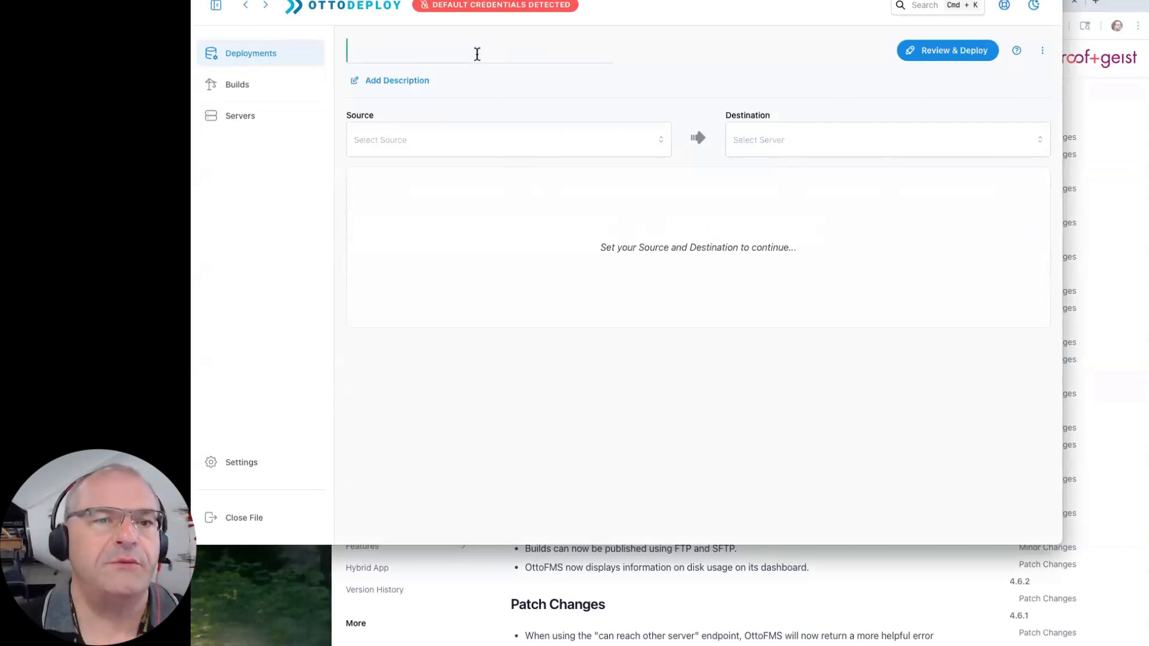
text(Multi-tee)
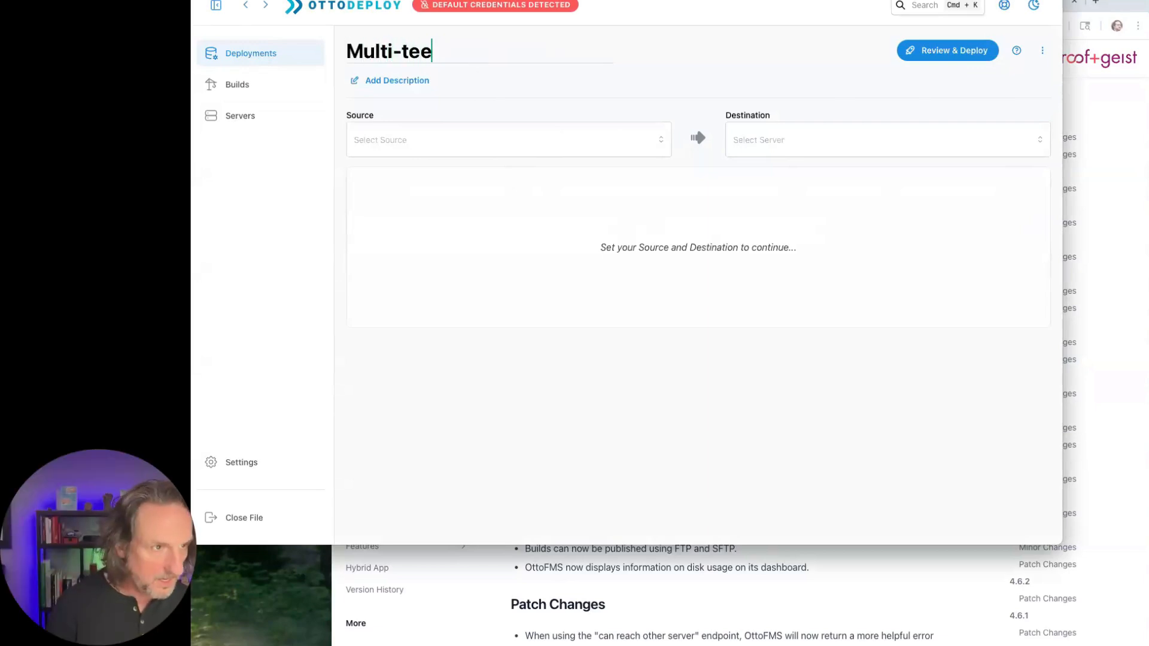
key(BackSpace)
text(nnat)
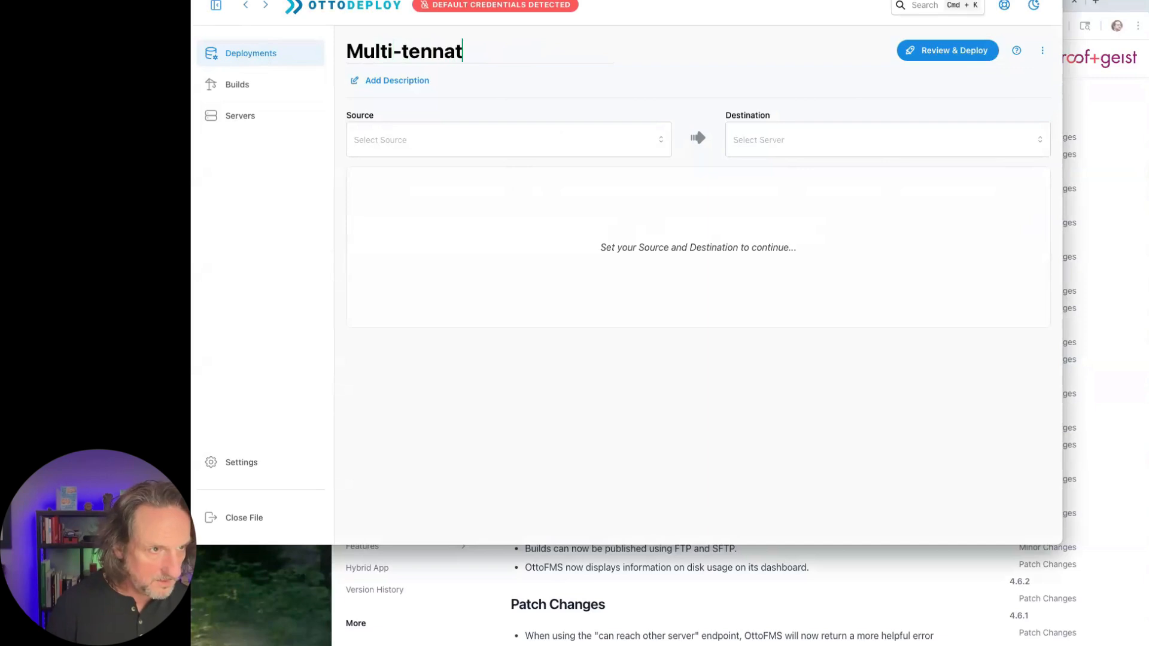
key(BackSpace)
text(nt)
key(Return)
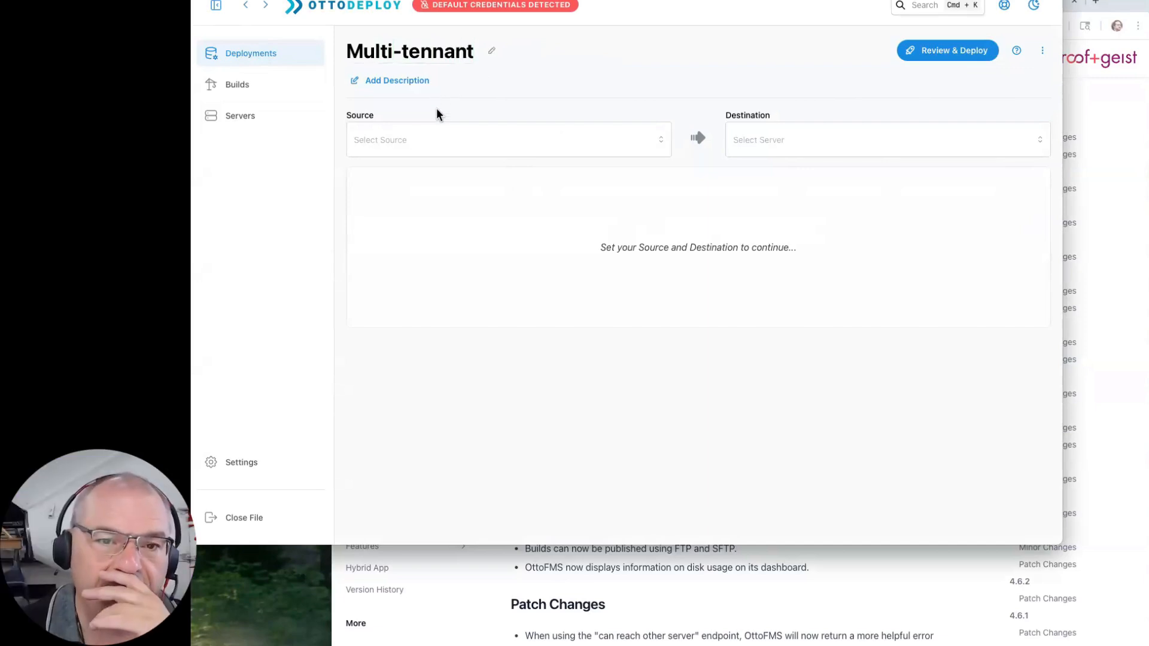
- Set the deployment's source to TG-DEV and its destination to Hylandr-01
click(434, 137)
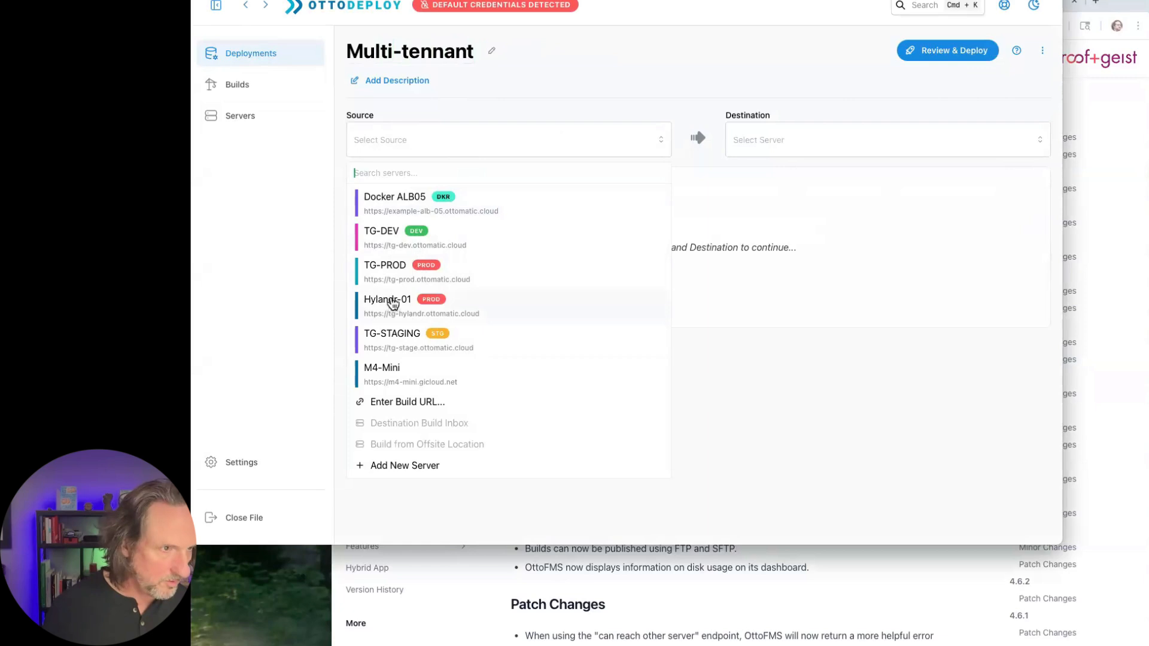
click(390, 243)
click(792, 142)
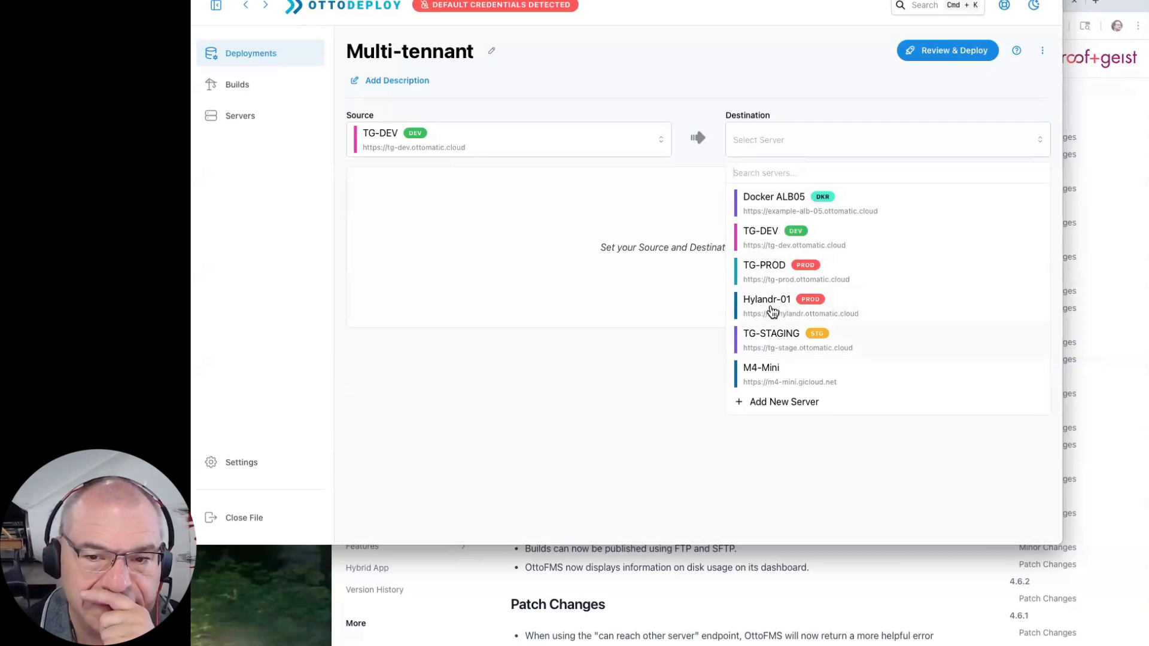
click(771, 308)
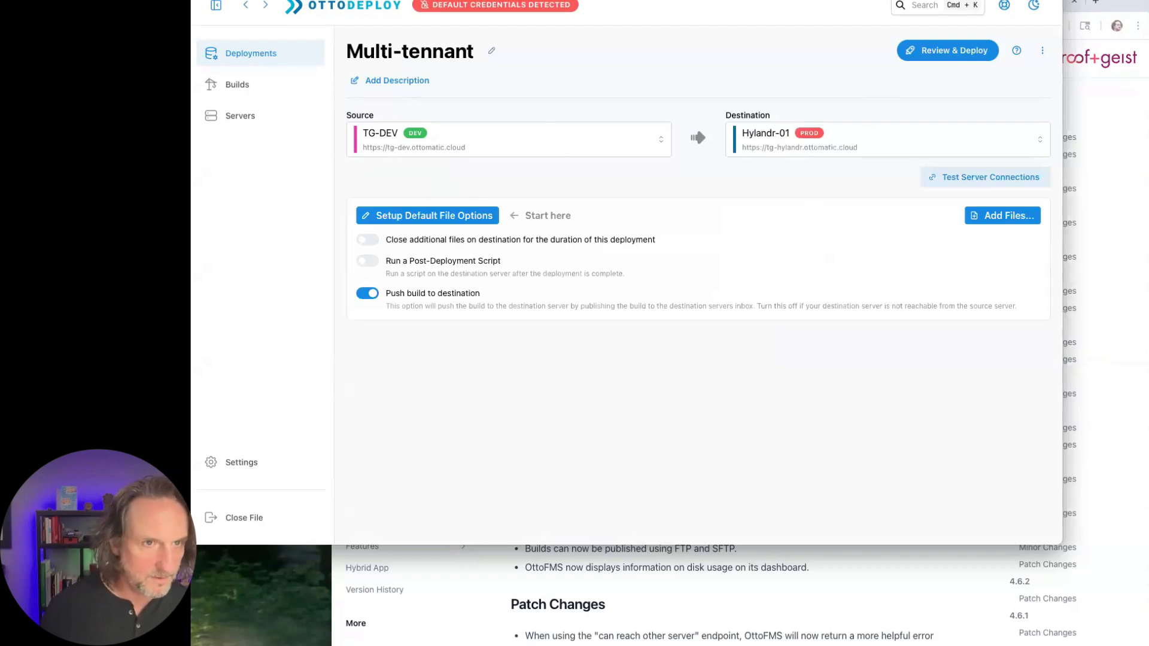
- Switch to the browser, open console.ottomatic.cloud in a new tab, and open the Hylandr-01 server's dashboard
key(super+Tab)
key(super+t)
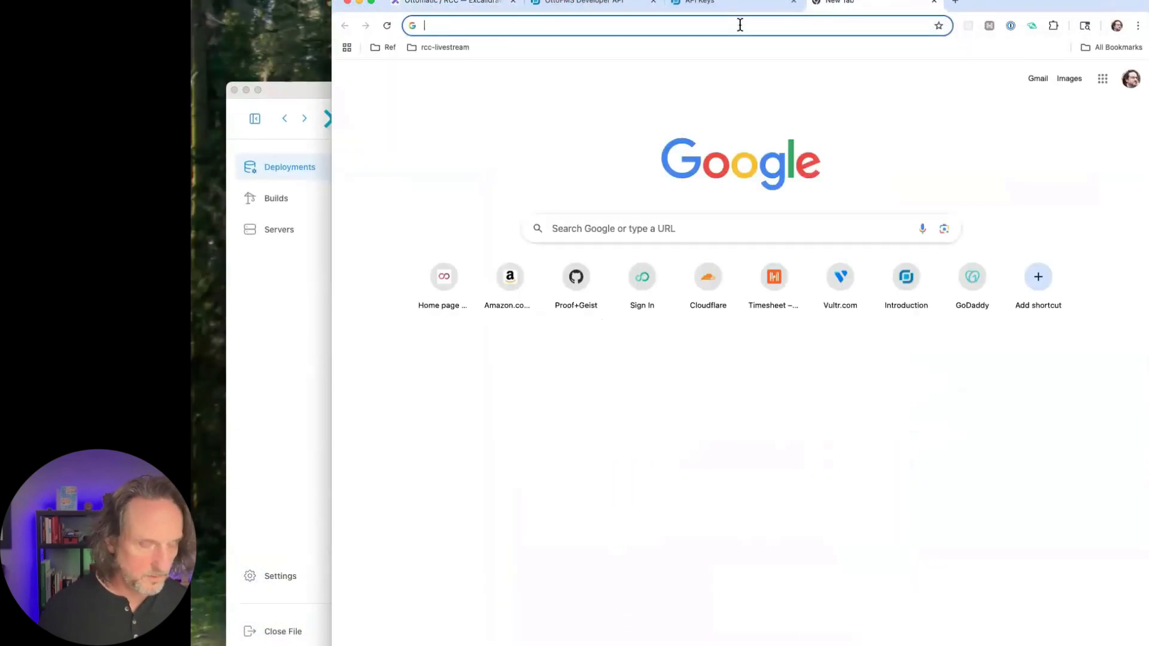
click(741, 25)
text(console.ottomatic.cloud)
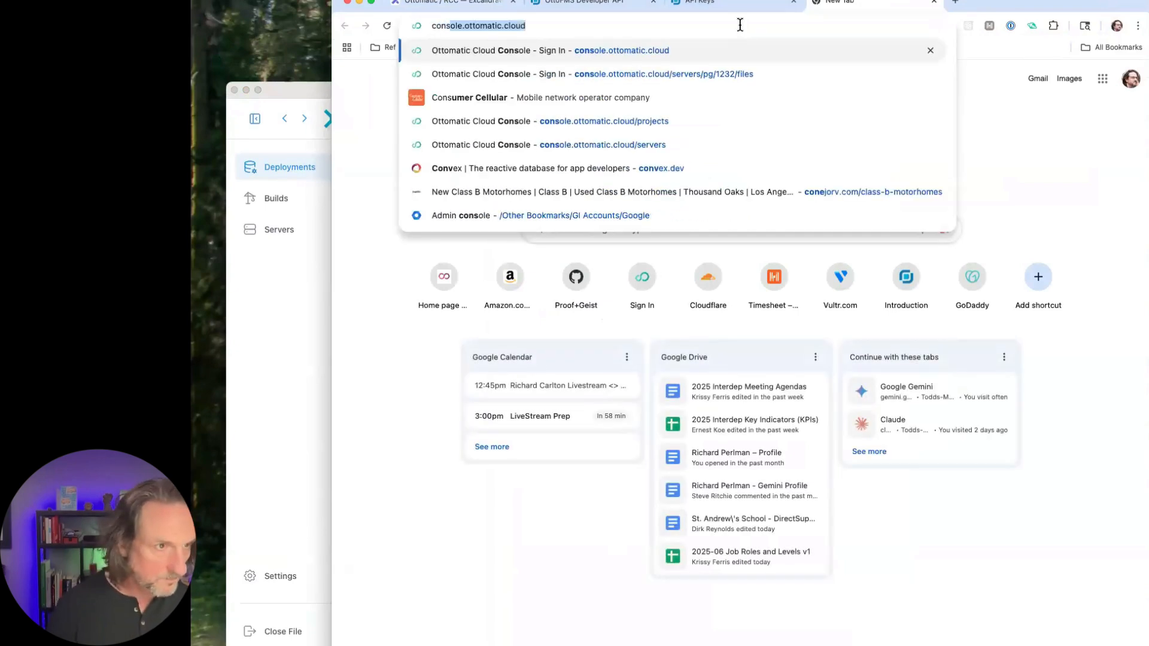
key(Return)
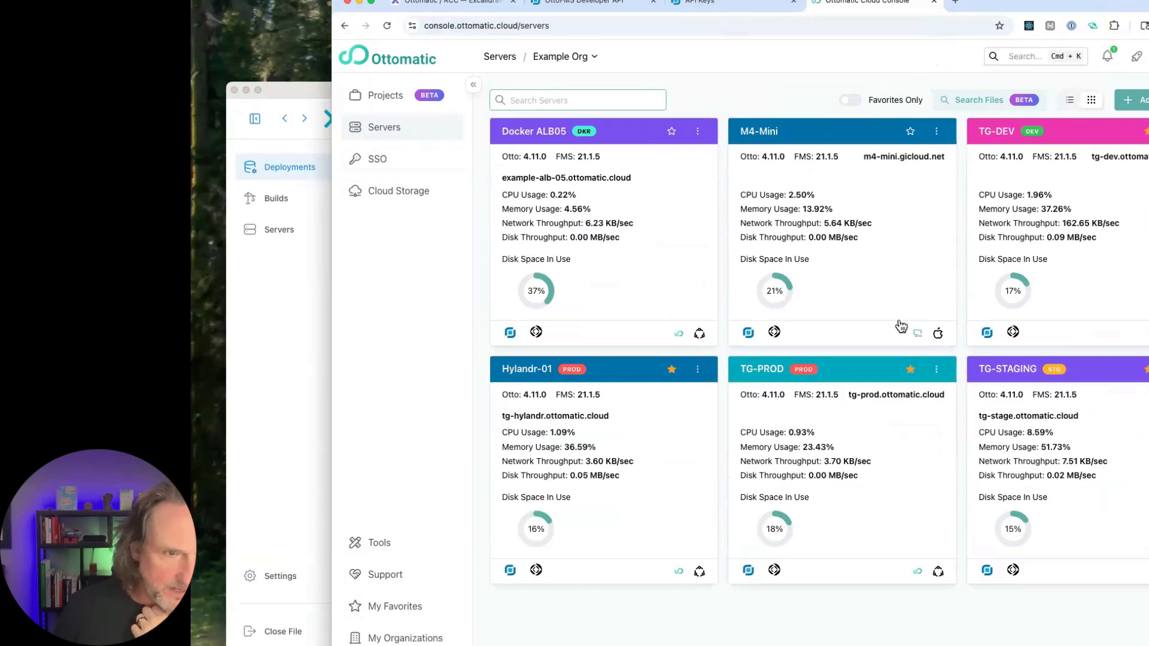
click(541, 371)
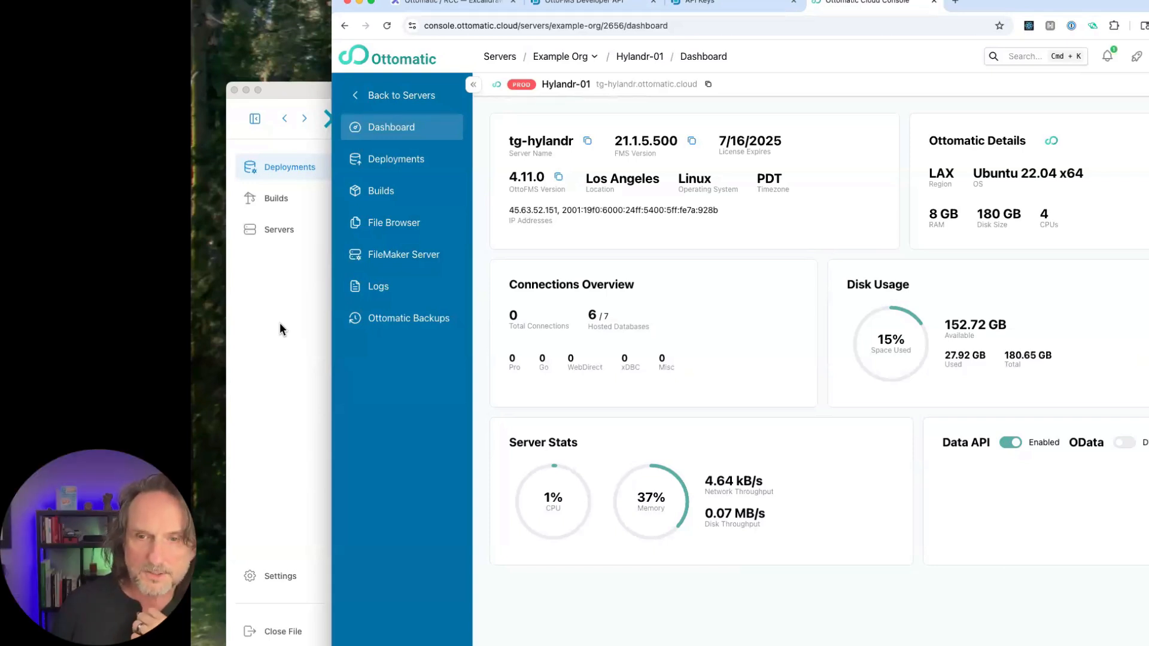
- Delete the older Install Files from TG-DEV deployment, Id 1, from the Hylandr-01 server's deployments
click(412, 162)
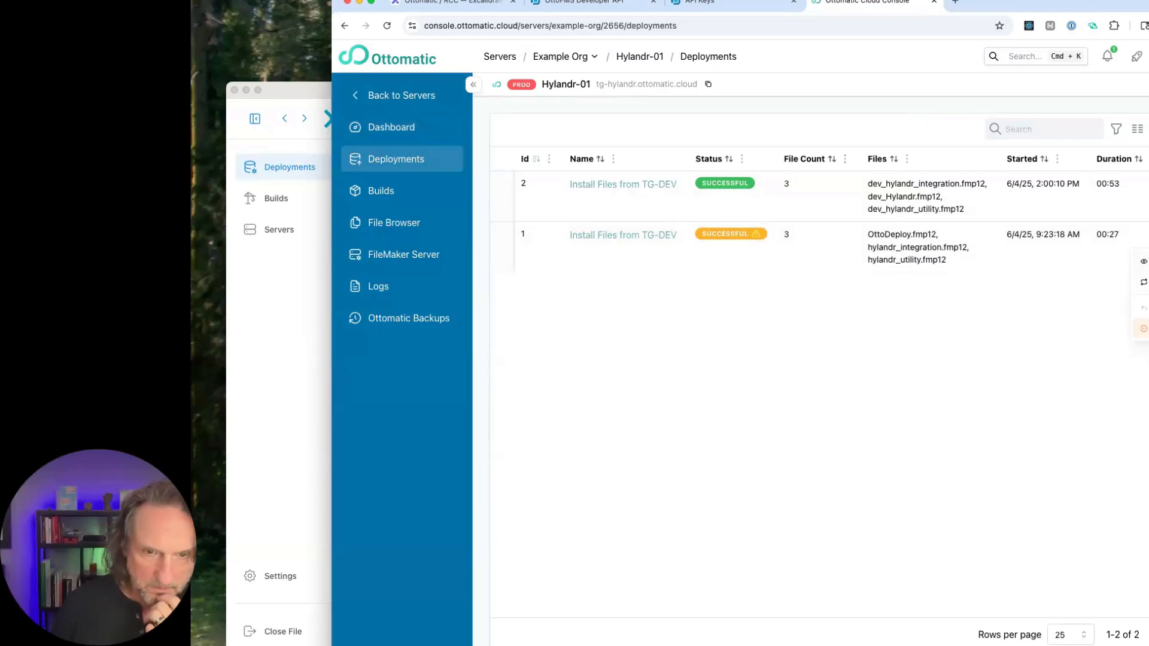
click(1143, 329)
click(871, 187)
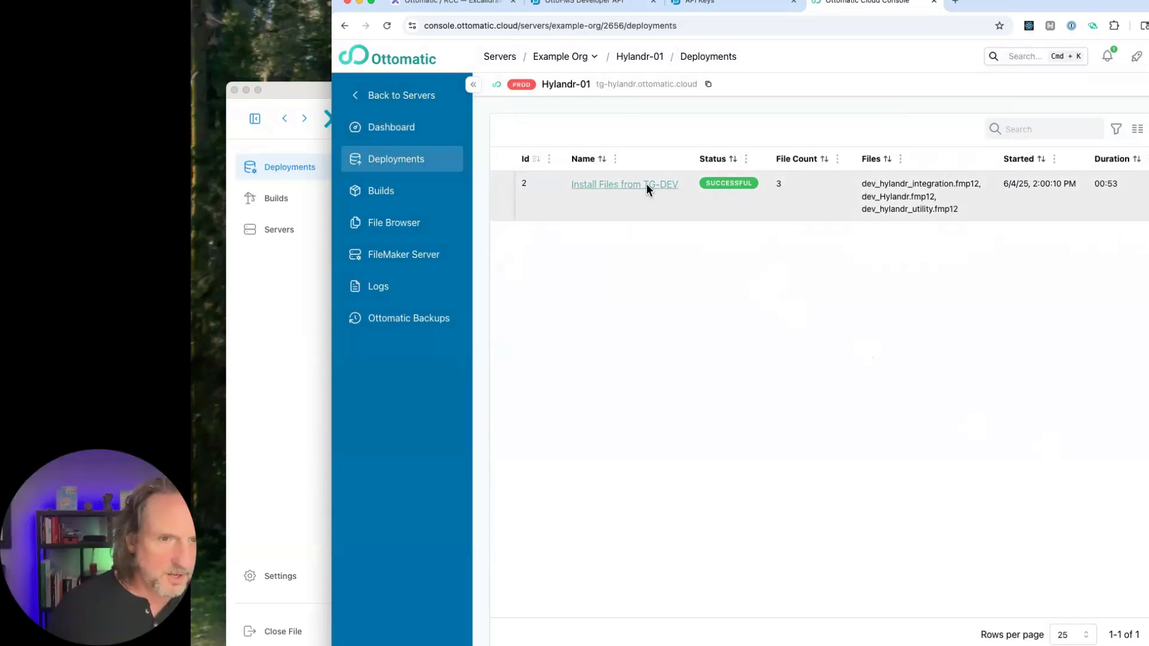
- Select the three dev_ databases in Hylandr-01's FileMaker Server file list and open the rename, move and copy options for them
click(403, 259)
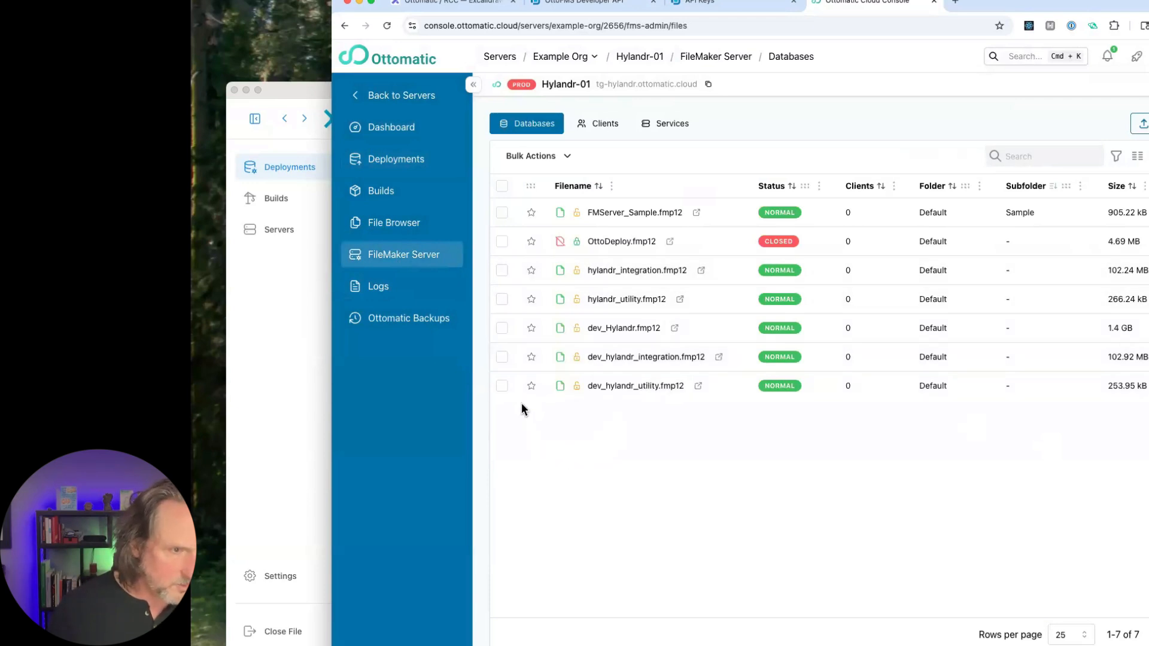
click(502, 387)
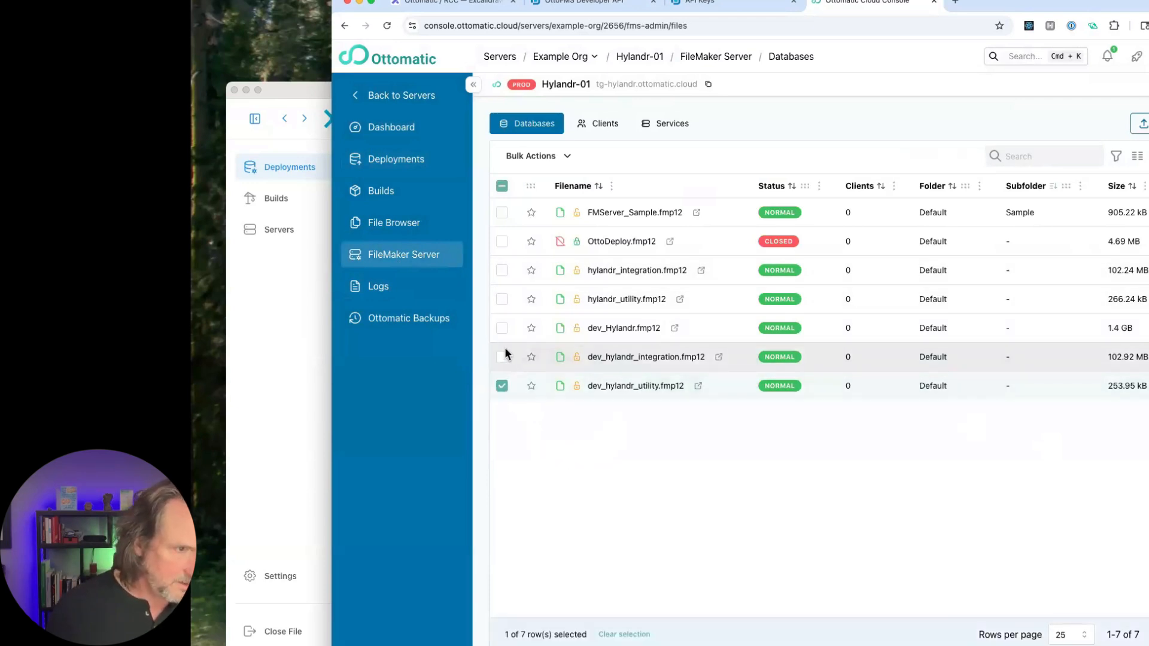
click(502, 357)
click(502, 329)
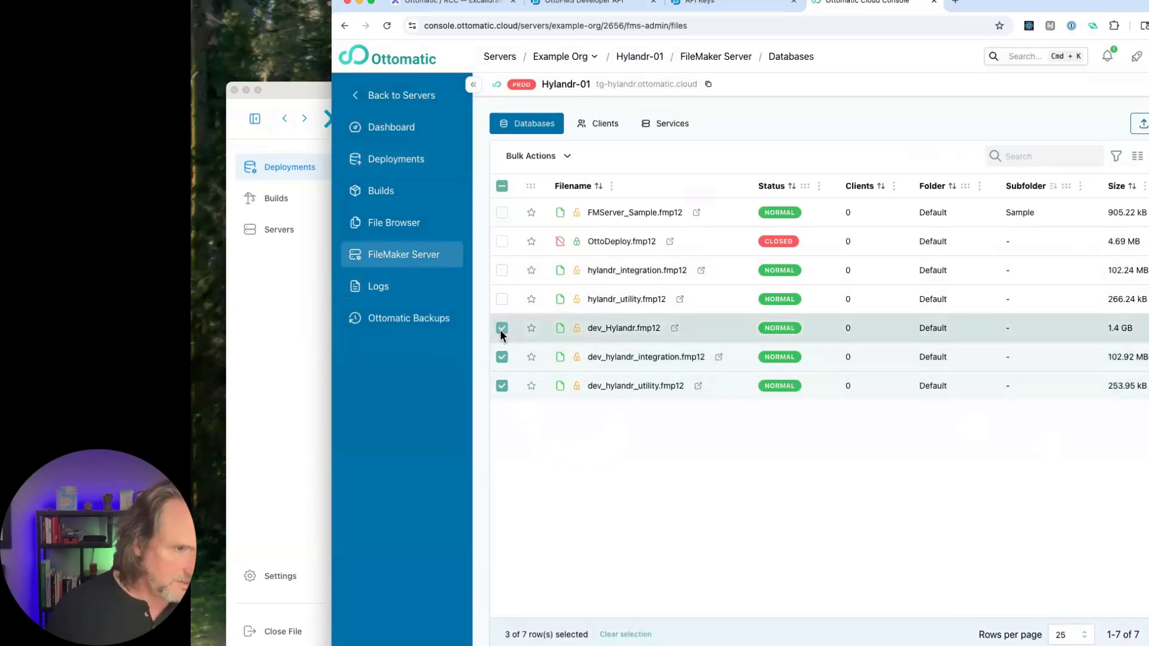
click(567, 156)
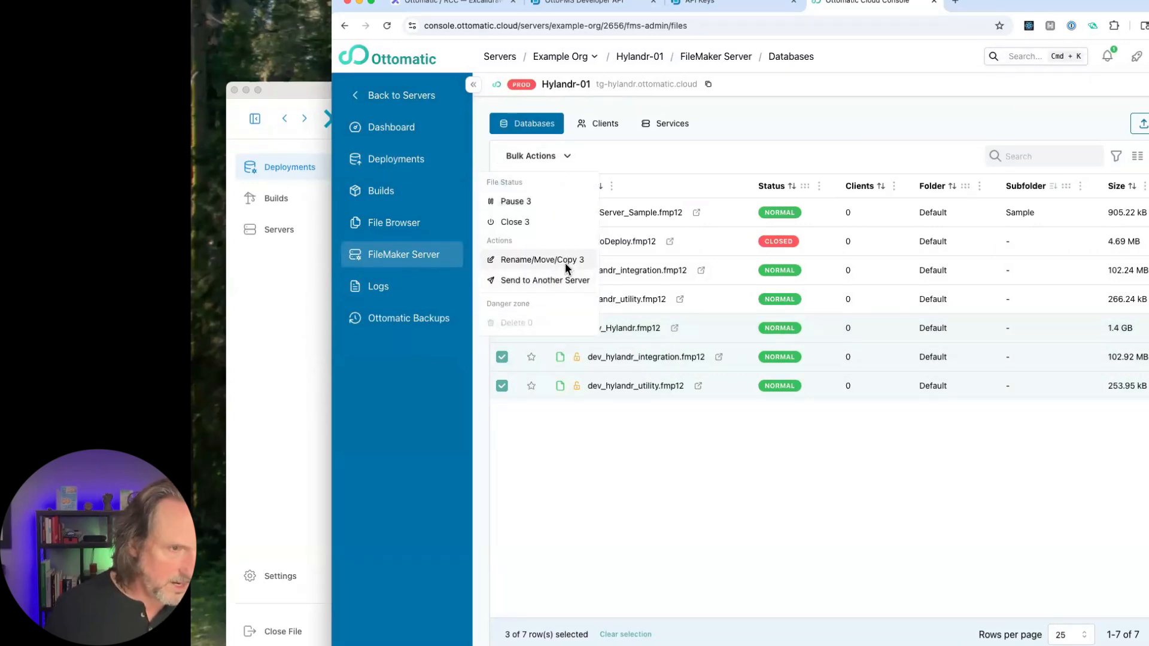
click(566, 262)
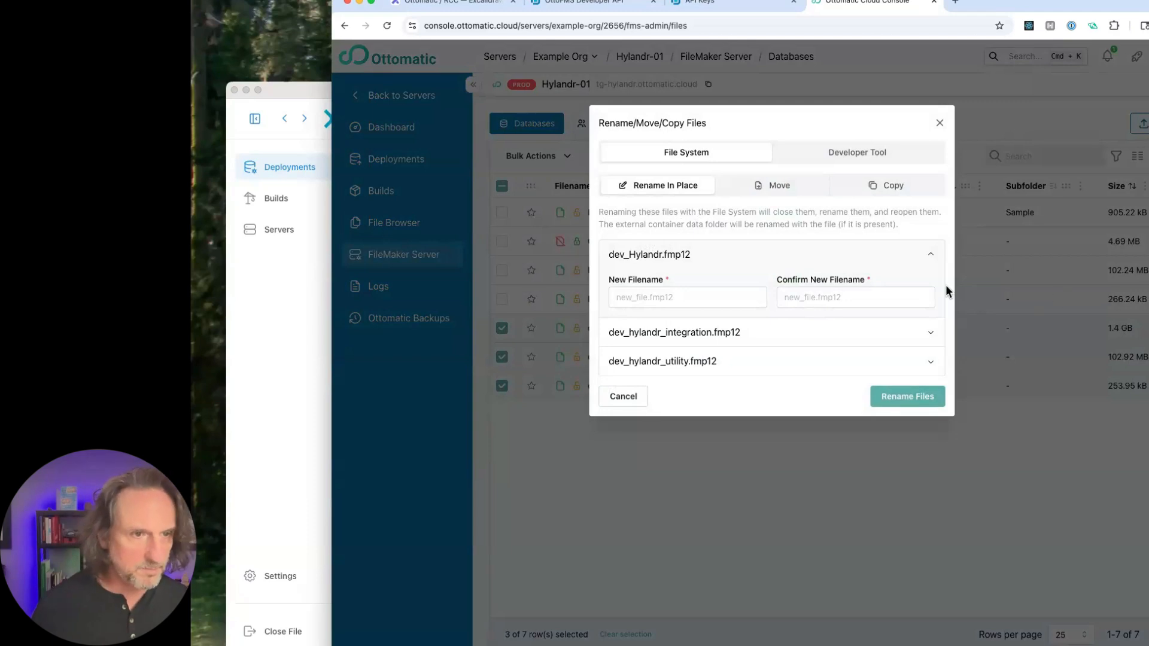
- Configure a Developer Tool rename of the selected files that replaces dev_ with custA_ in their filenames
click(778, 188)
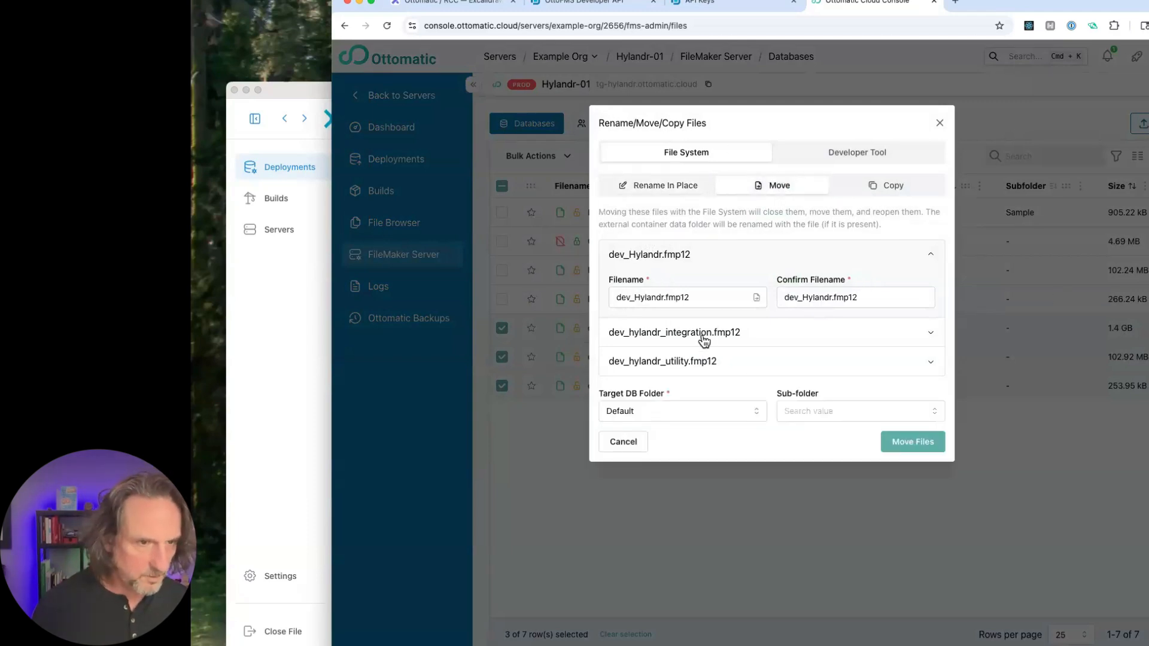
click(674, 192)
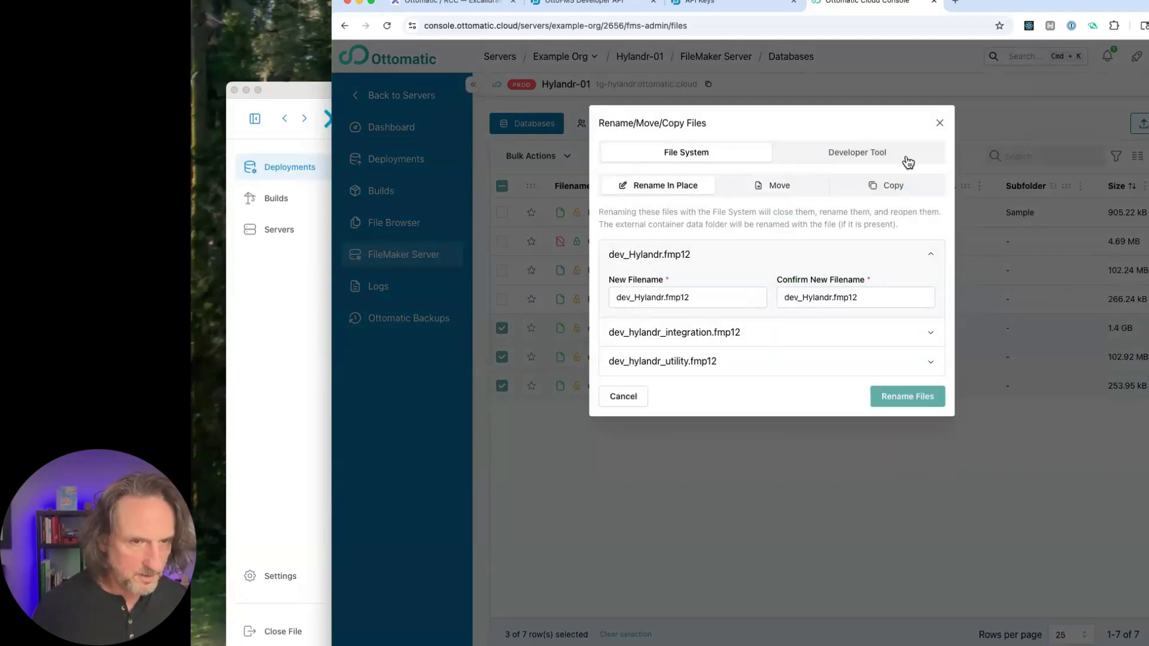
click(851, 155)
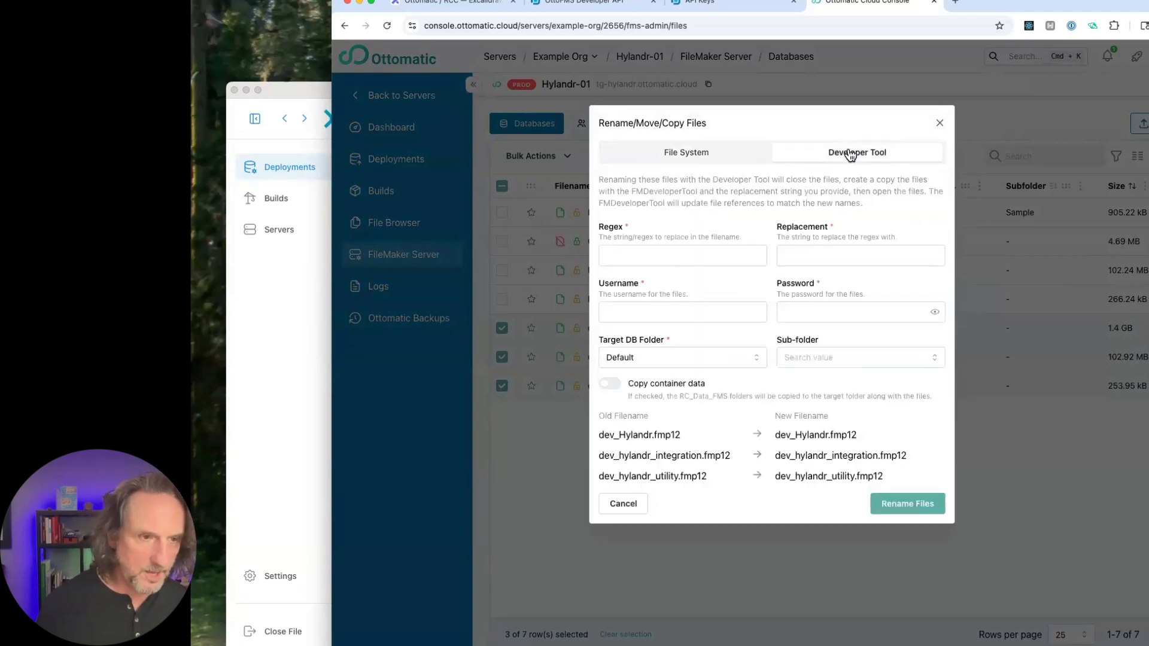
click(638, 257)
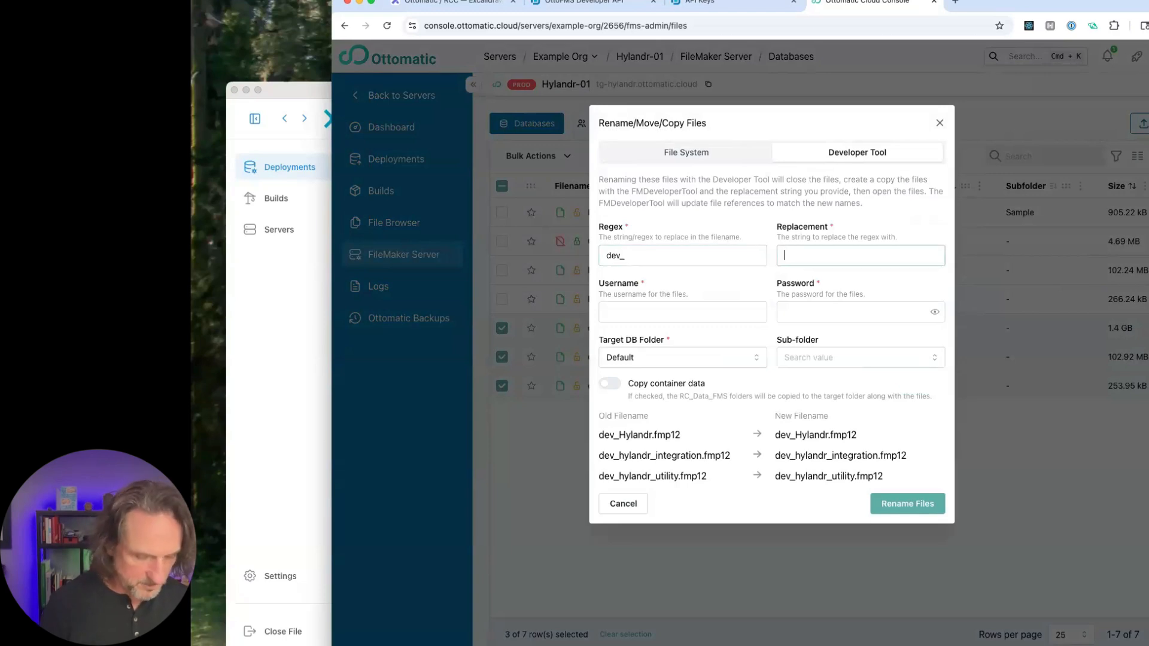
text(custA)
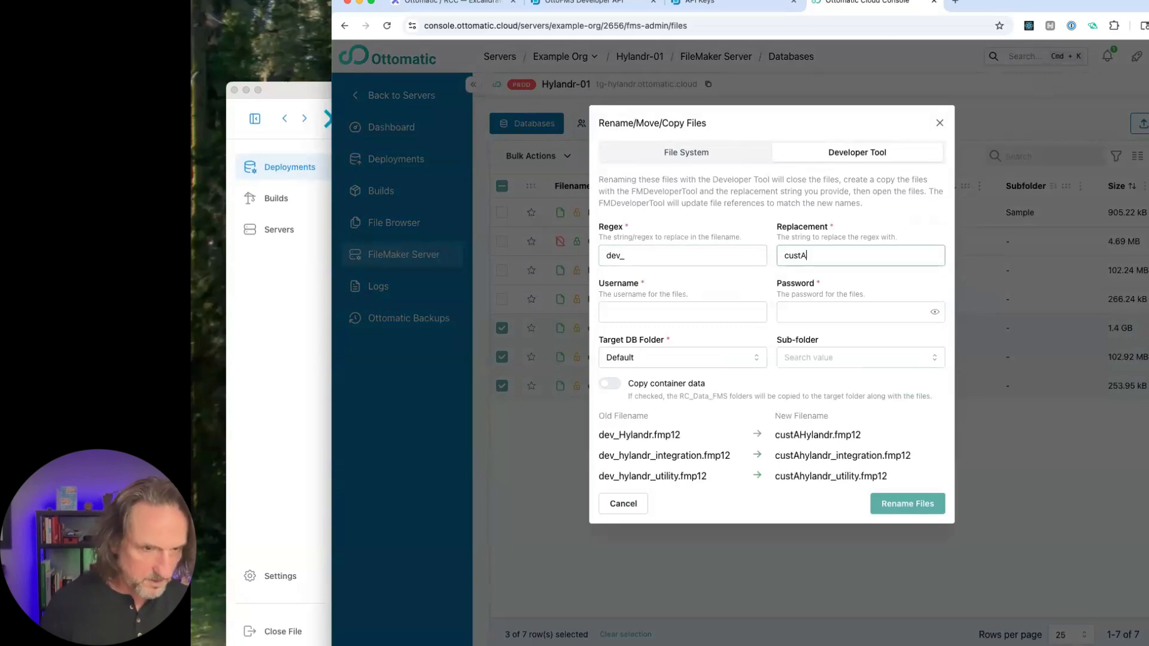
text(_)
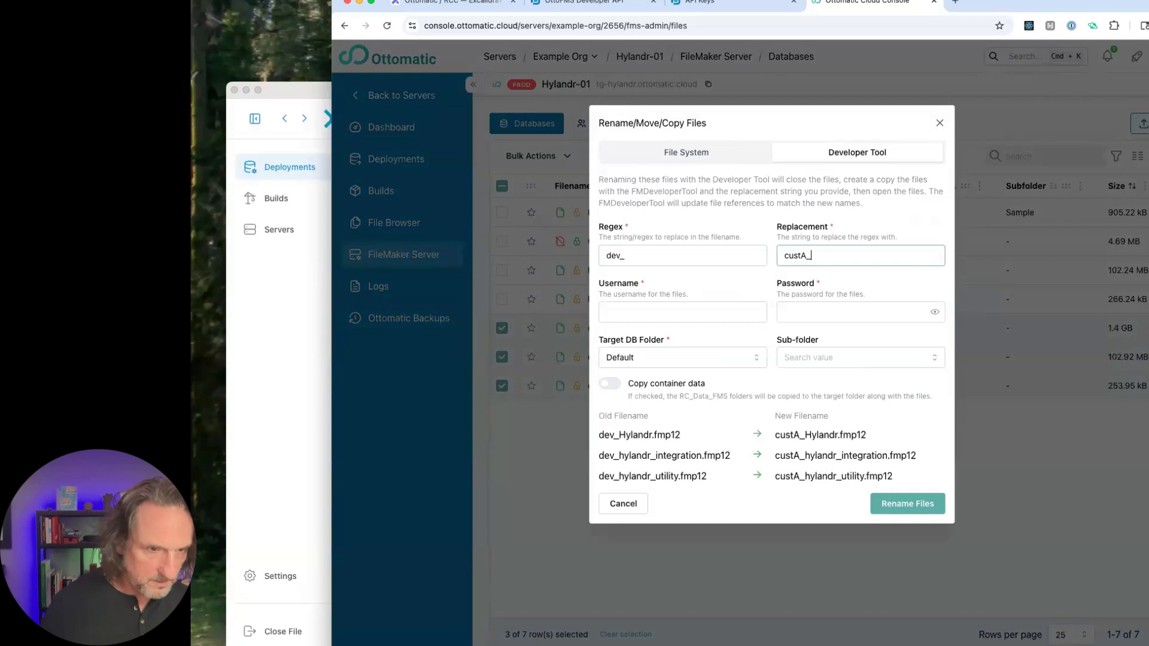
- Enter the files' username admin and the account password for the Developer Tool rename
click(639, 310)
text(admin)
key(Tab)
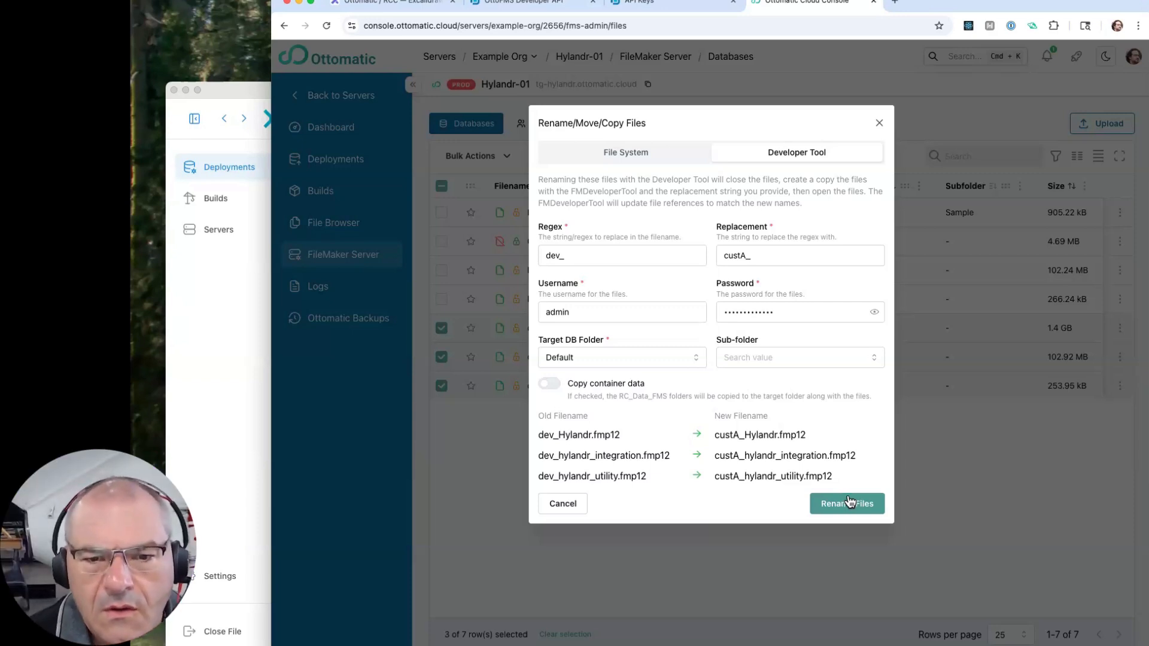
- Compare the dev_ prefix of the old filenames with the custA_ prefix in the rename preview
click(597, 260)
double_click(551, 256)
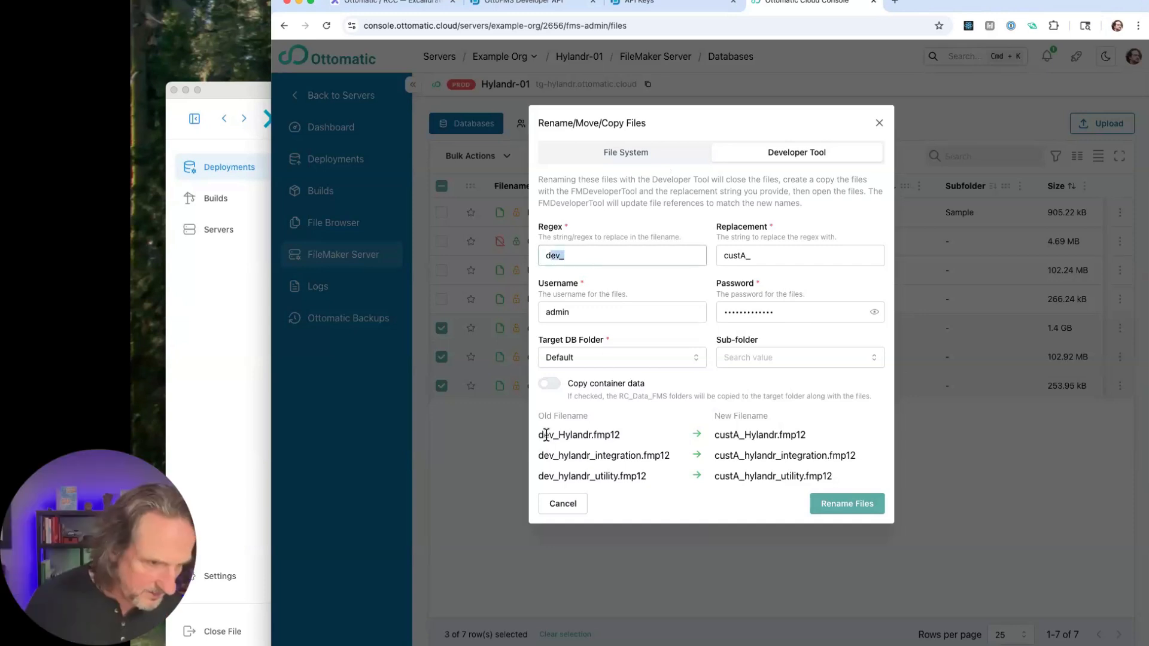
click(543, 436)
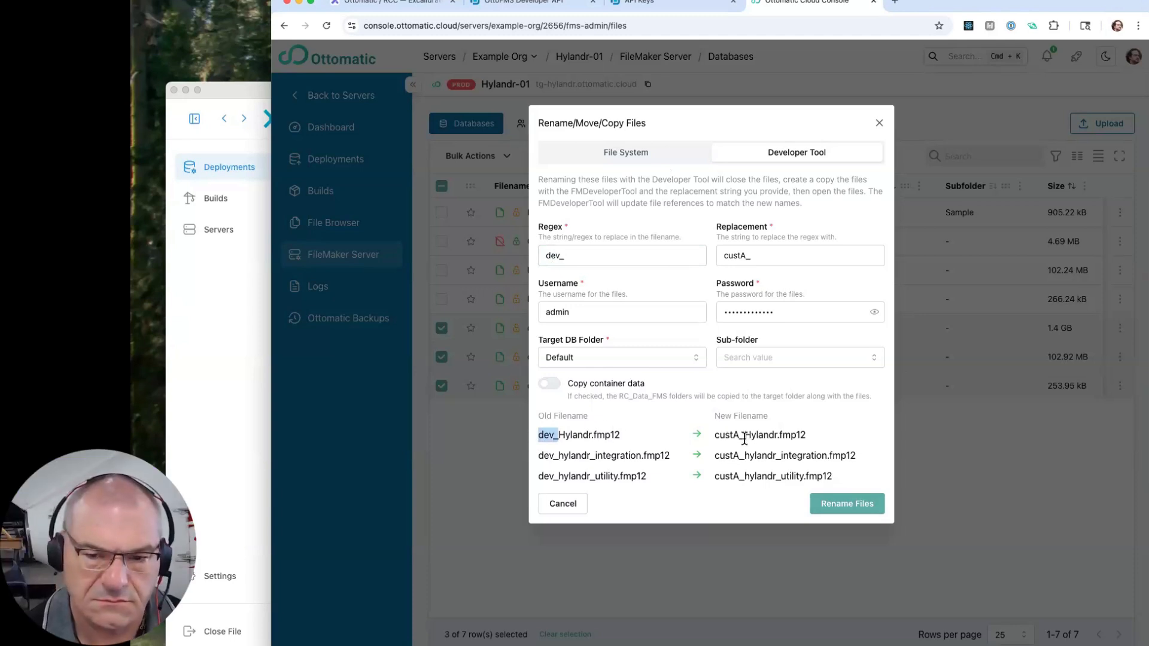
drag(745, 435, 712, 440)
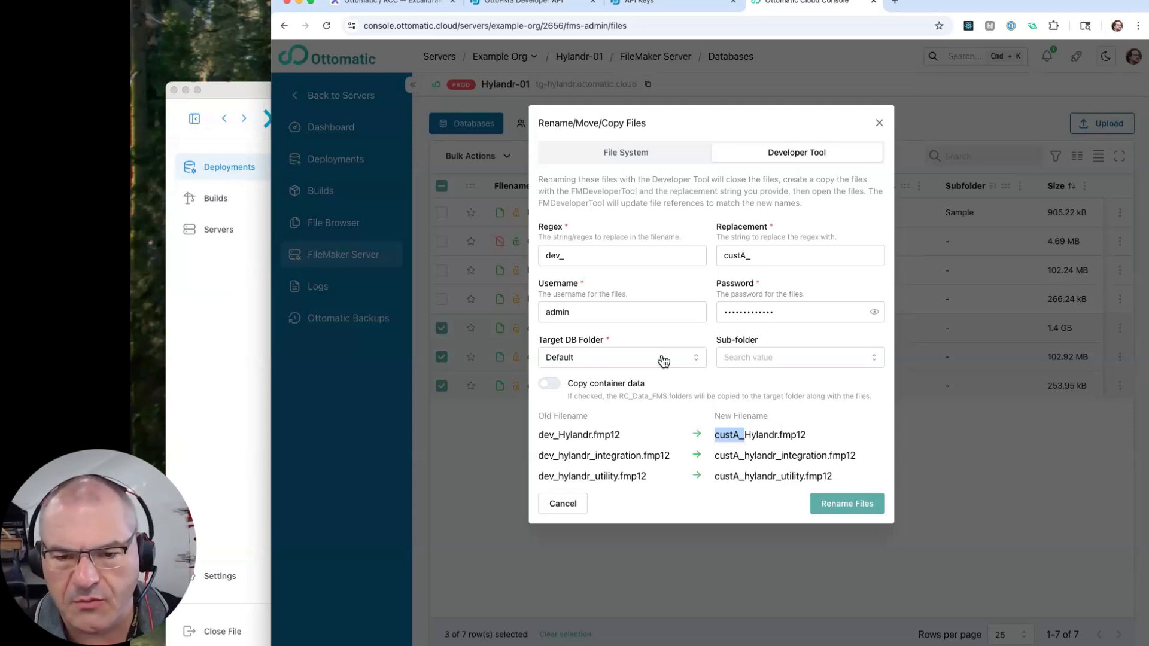
- Review the File System options for moving the files and renaming each of the three in place
click(646, 157)
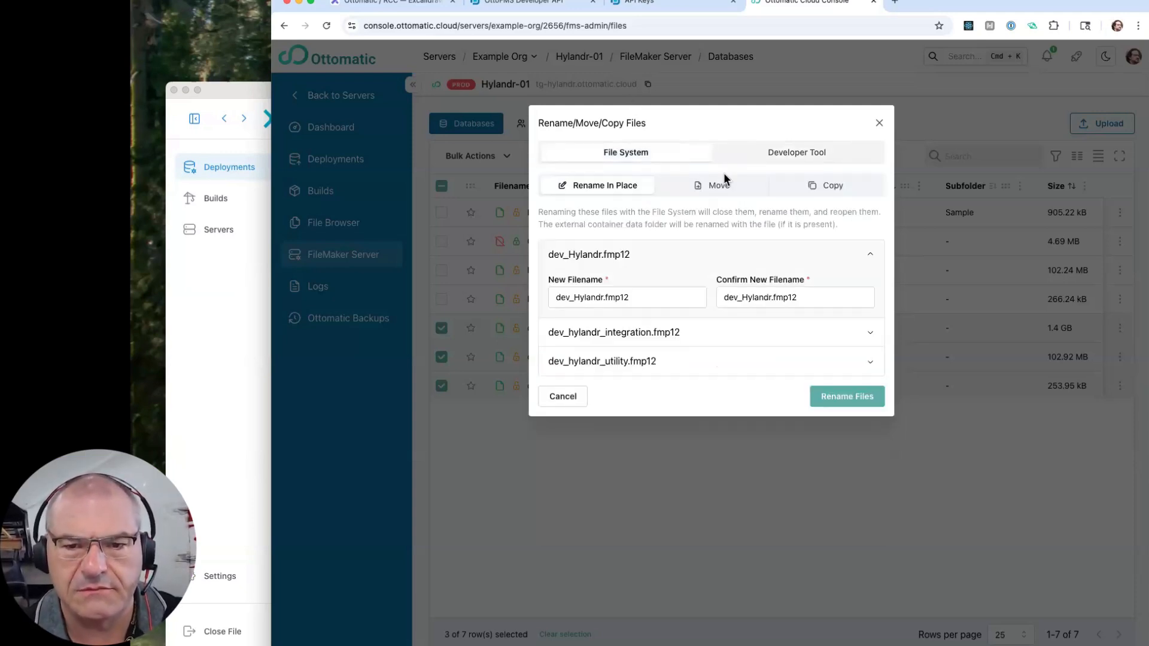
click(718, 185)
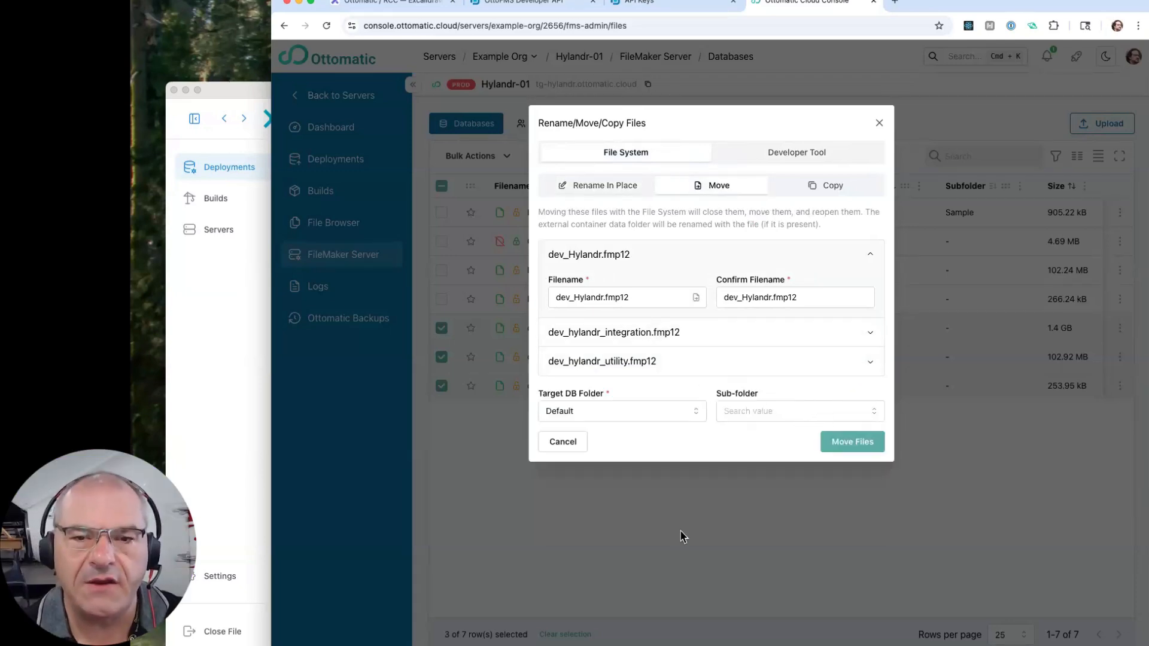
click(606, 190)
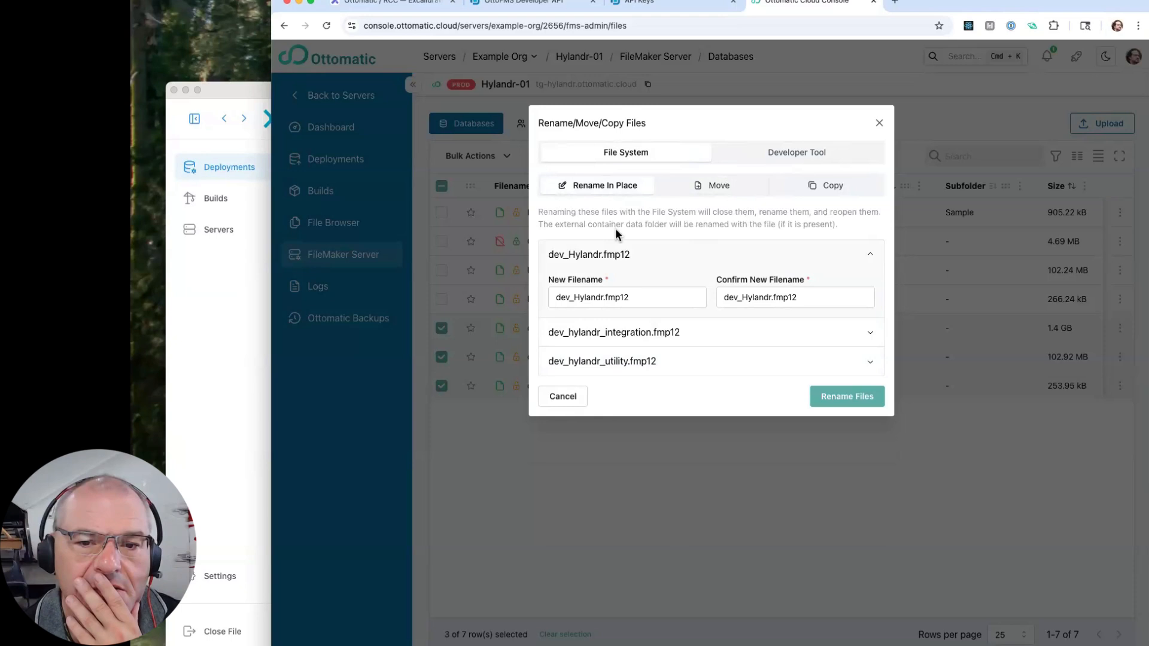
click(669, 332)
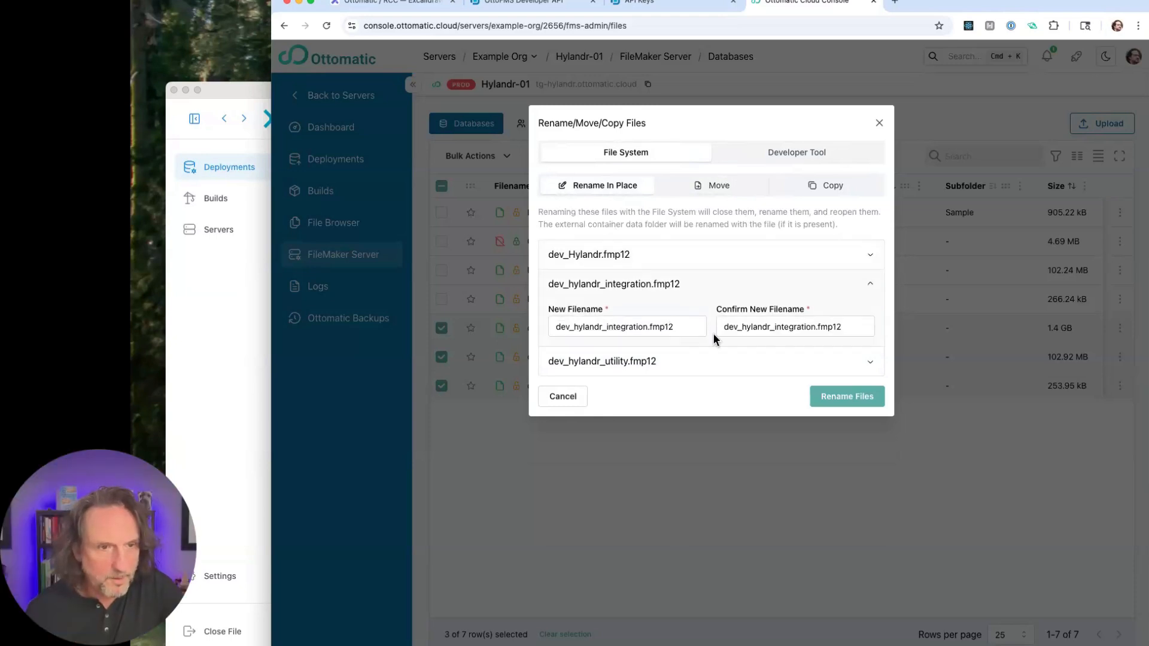
click(658, 367)
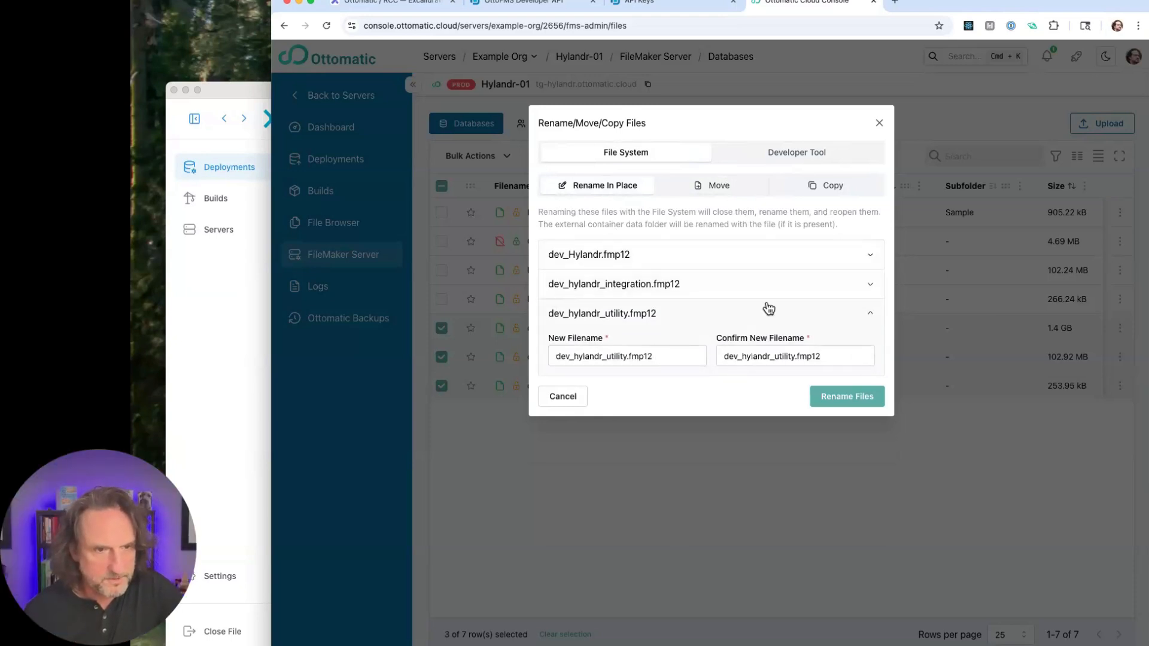
click(877, 316)
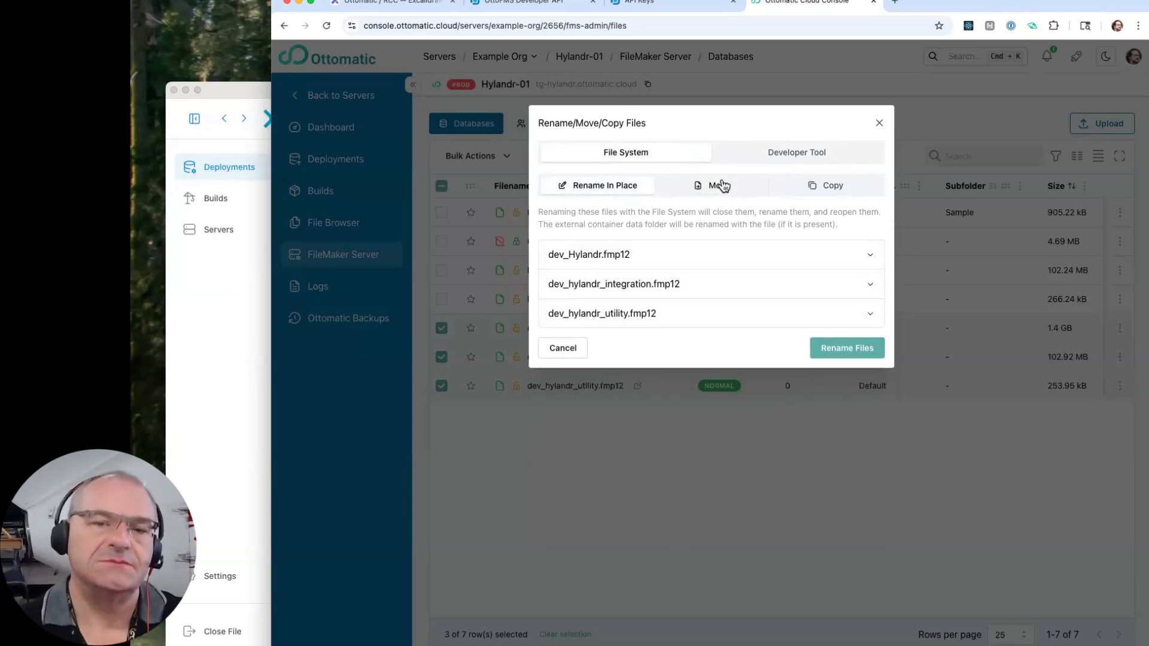
- Choose Sample as the target sub-folder for moving the three files
click(720, 185)
click(769, 363)
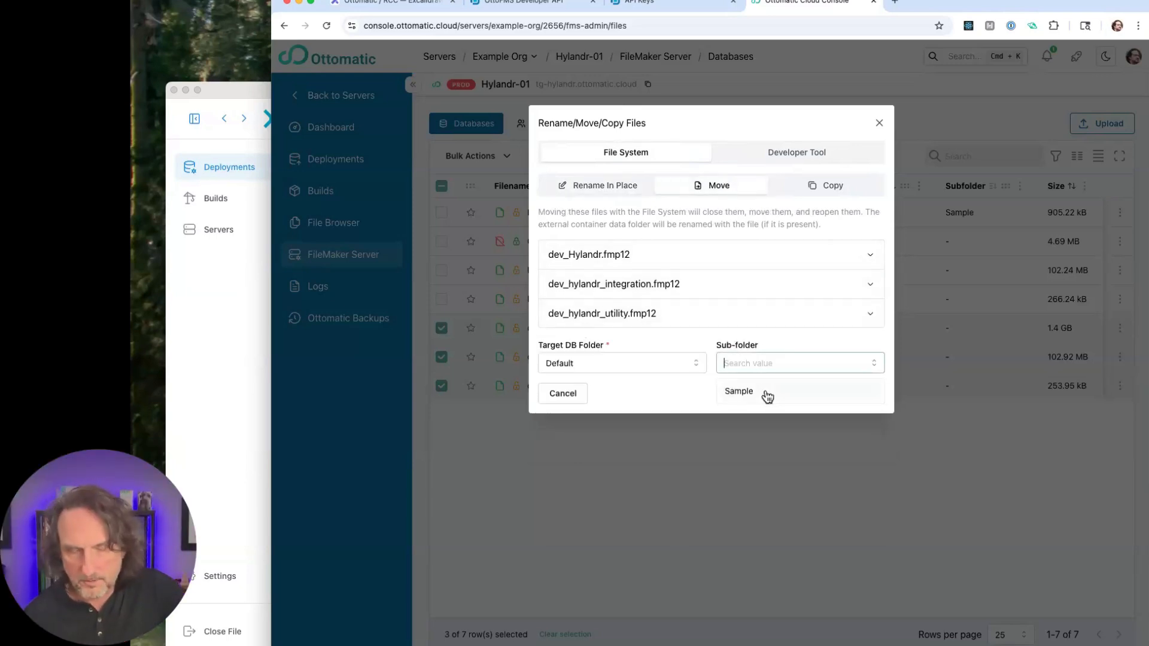
click(766, 389)
- Try naming a new target sub-folder DEV for the move, and return to the Developer Tool rename settings
click(765, 366)
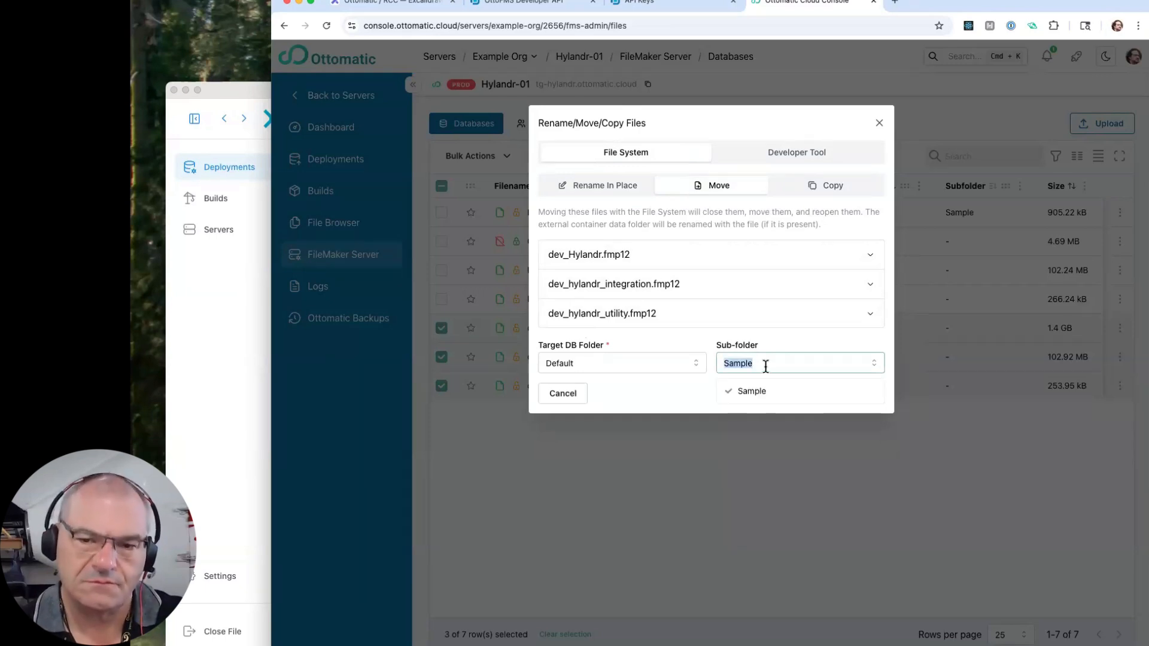
key(BackSpace)
text(DEV)
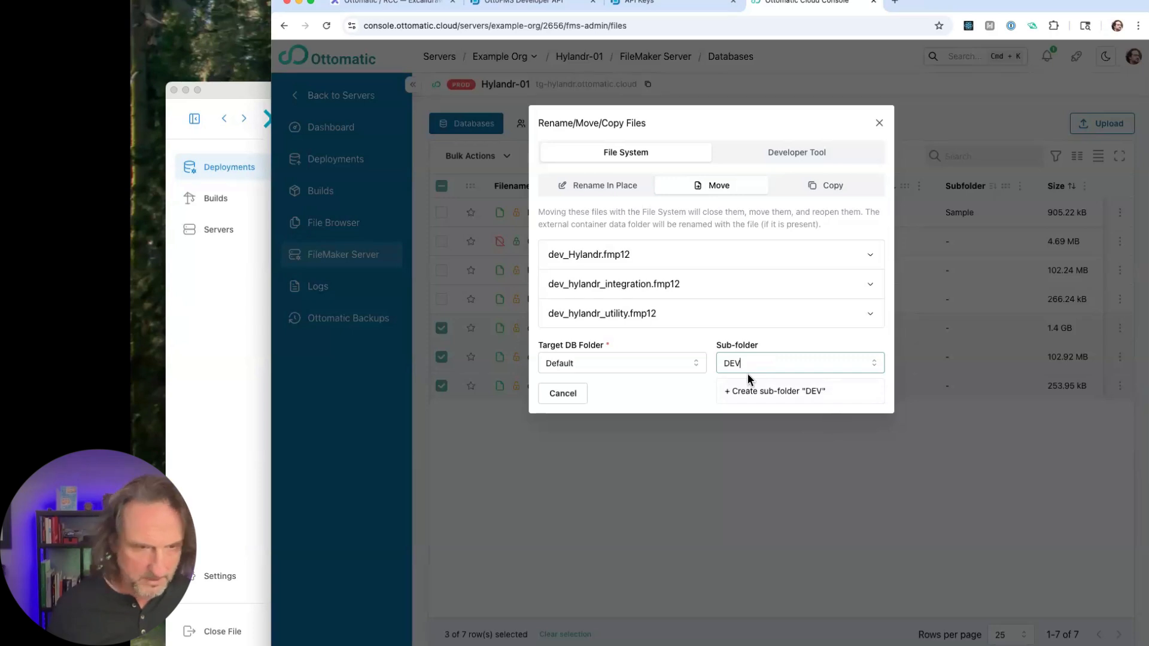
key(BackSpace)
key(BackSpace)
key(BackSpace)
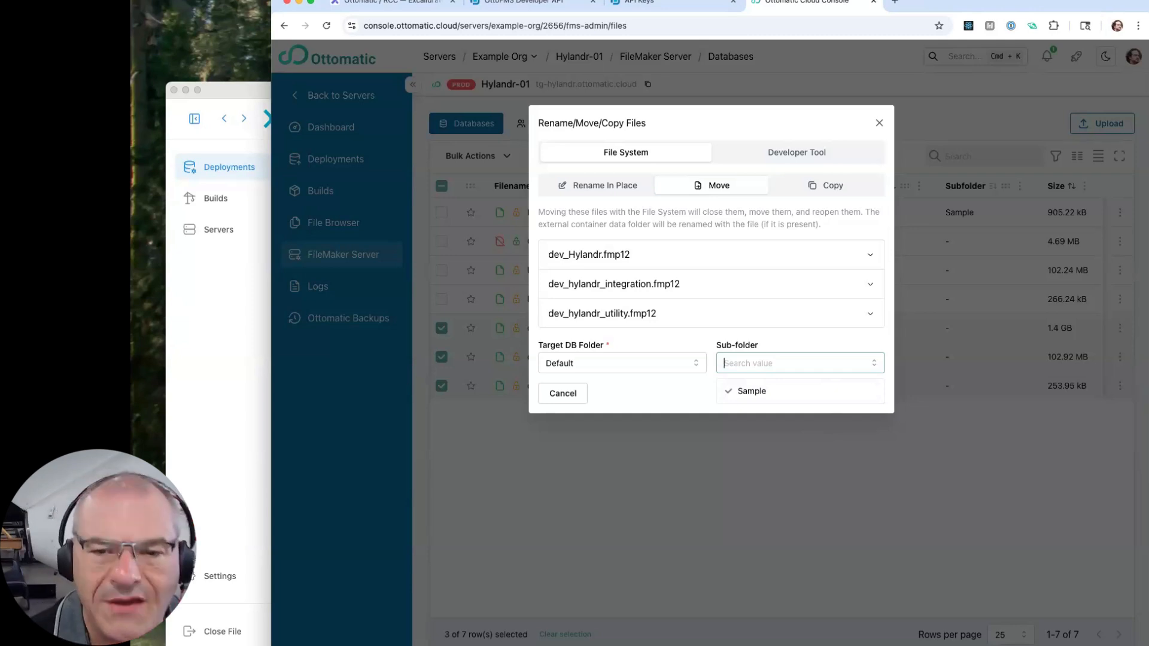
click(792, 154)
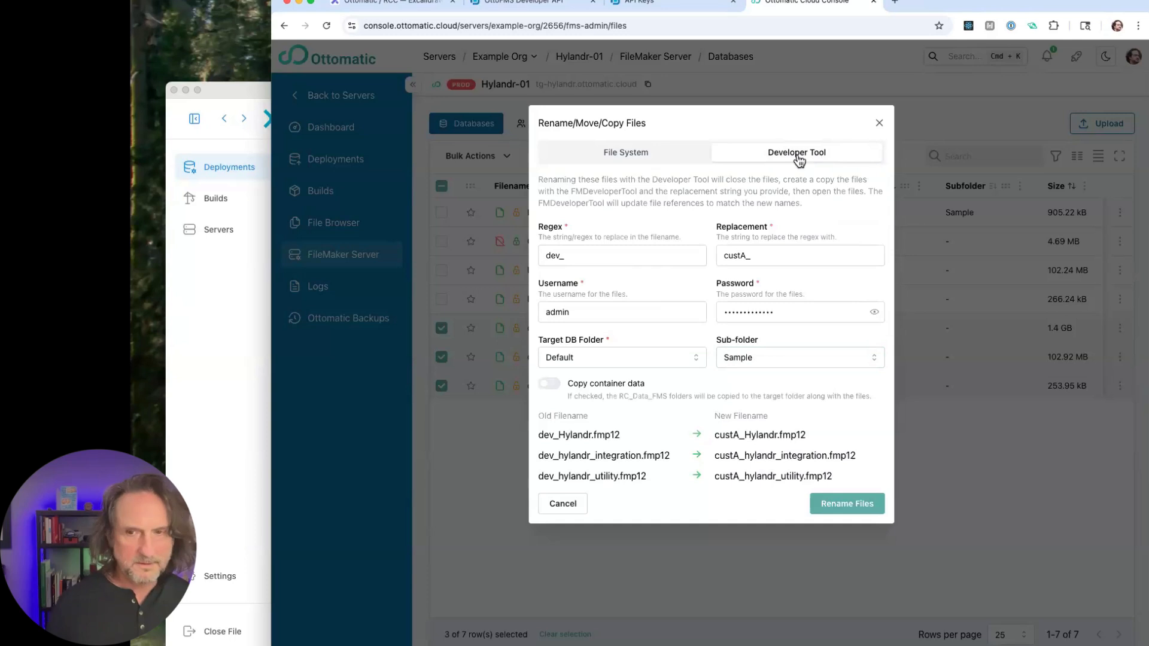
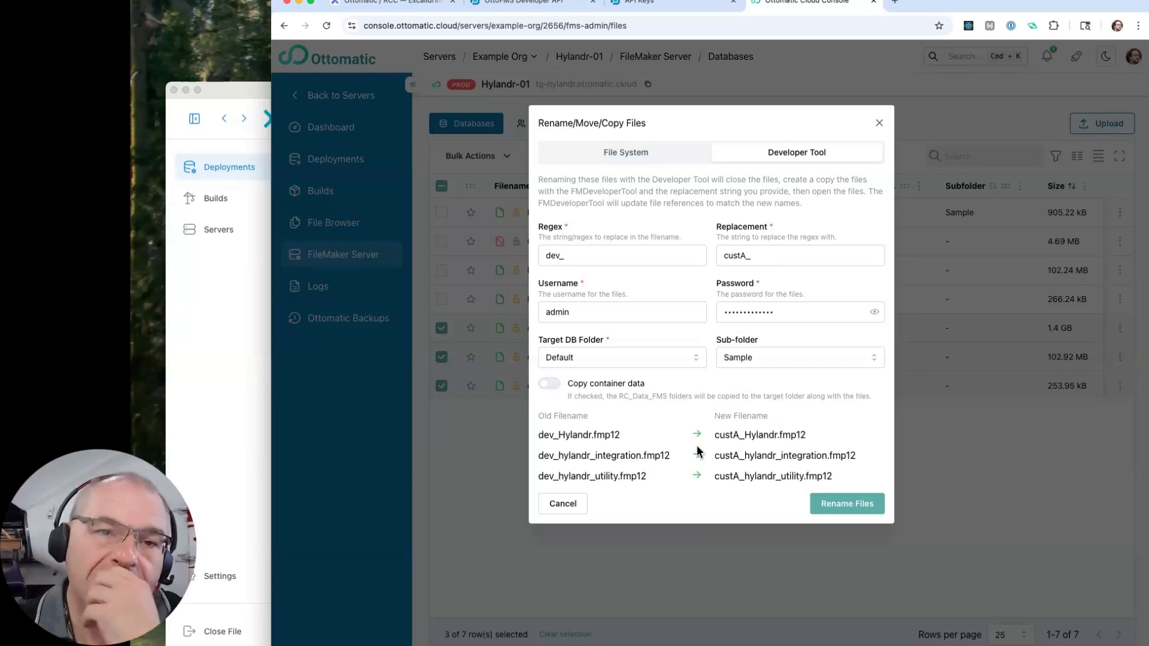
- Run the Developer Tool rename of the three dev_ files, replacing dev_ with custA_ in the Sample sub-folder
drag(569, 255, 530, 250)
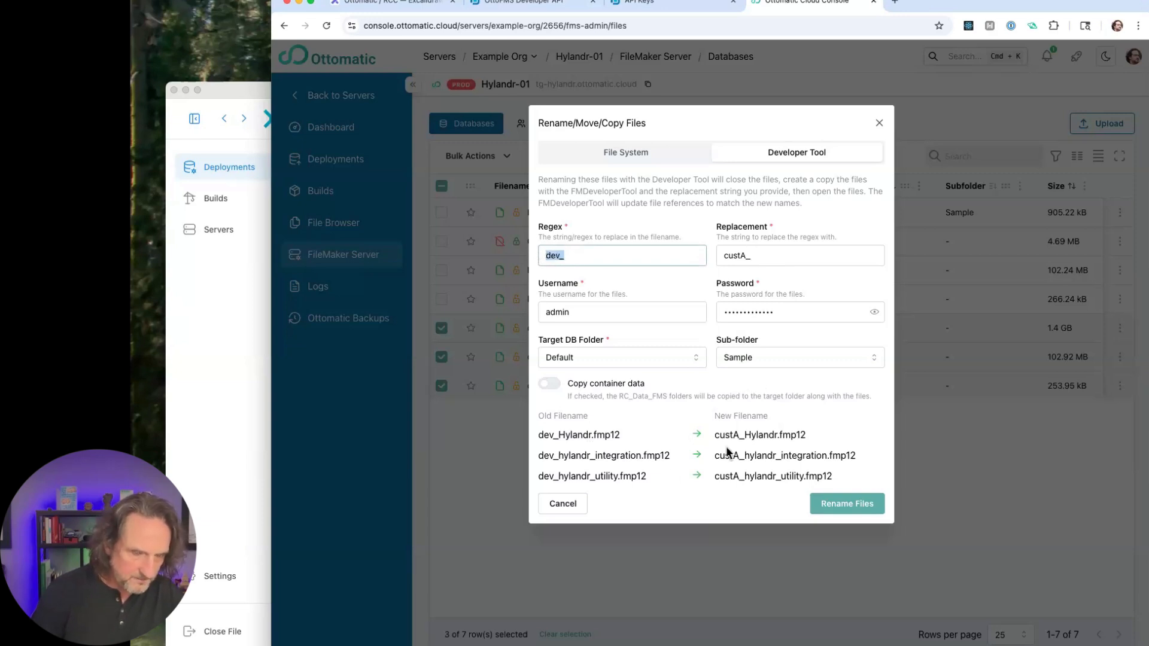
click(846, 503)
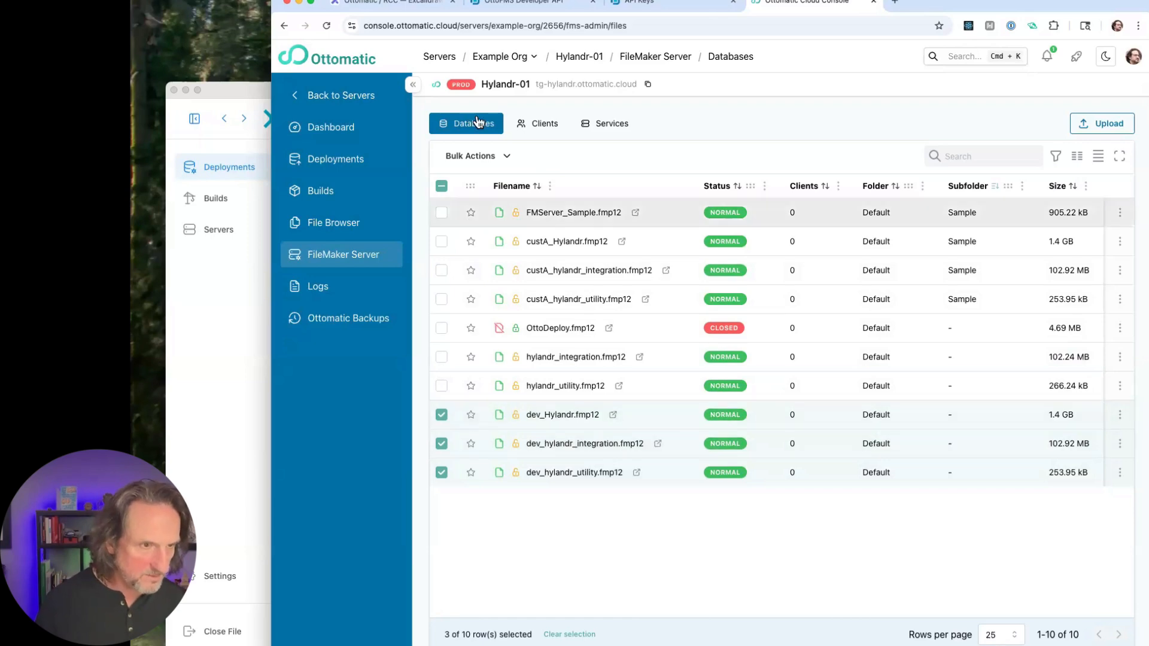
- Set up another Developer Tool rename of the three selected dev_ databases, replacing dev_ with custB
click(472, 155)
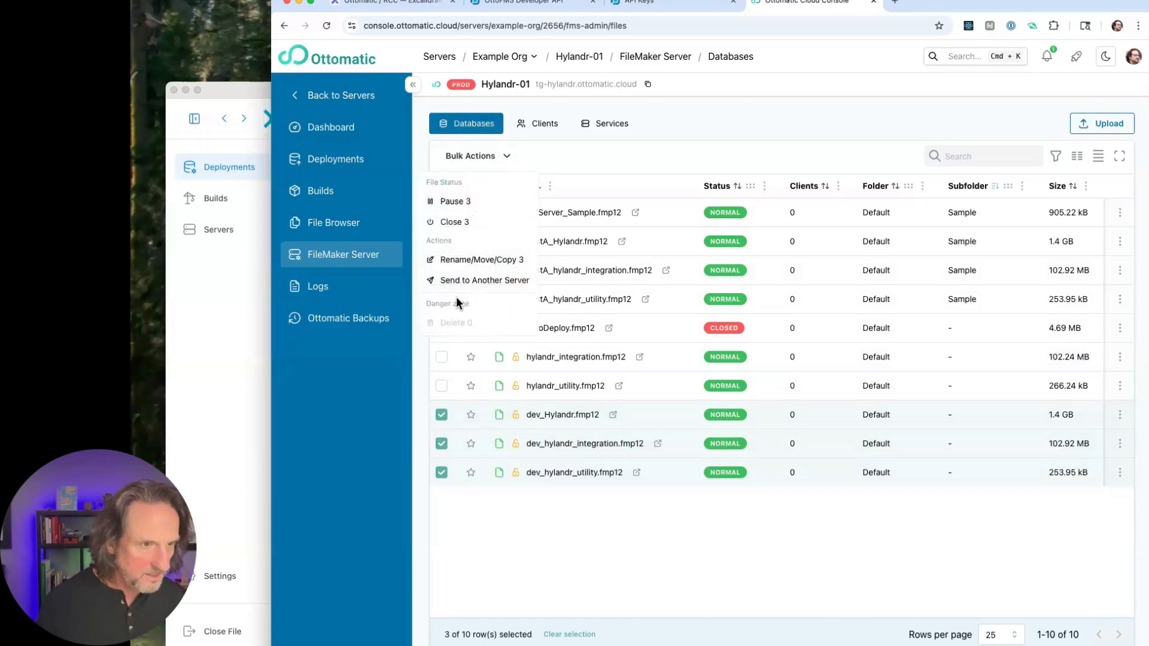
click(490, 259)
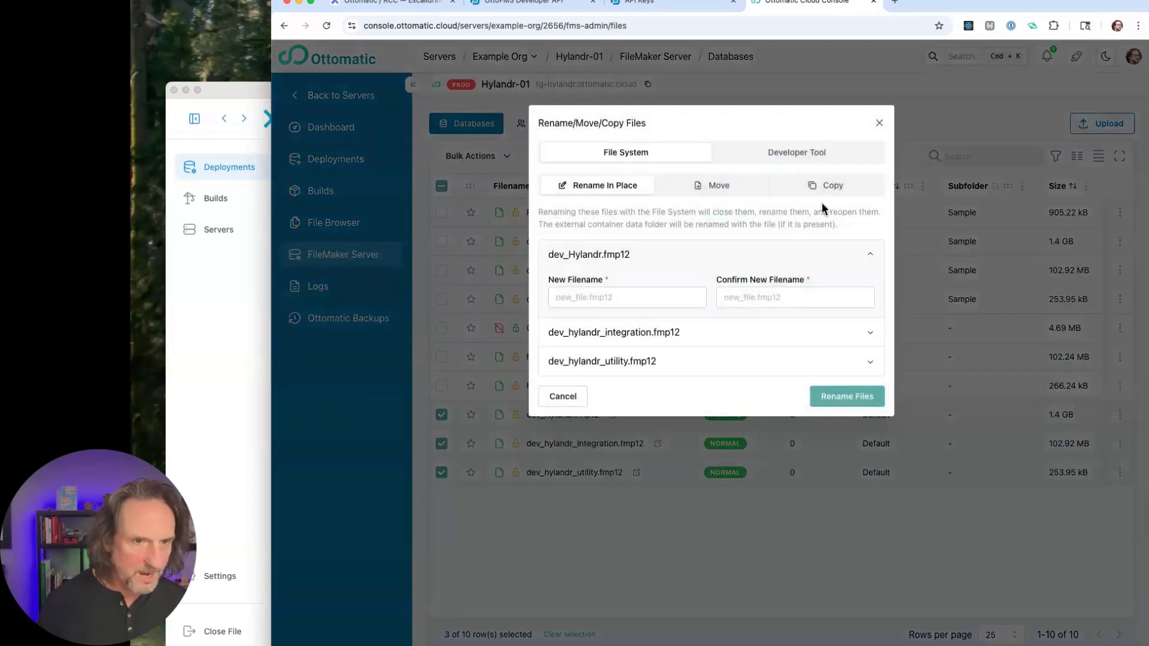
click(798, 158)
click(592, 256)
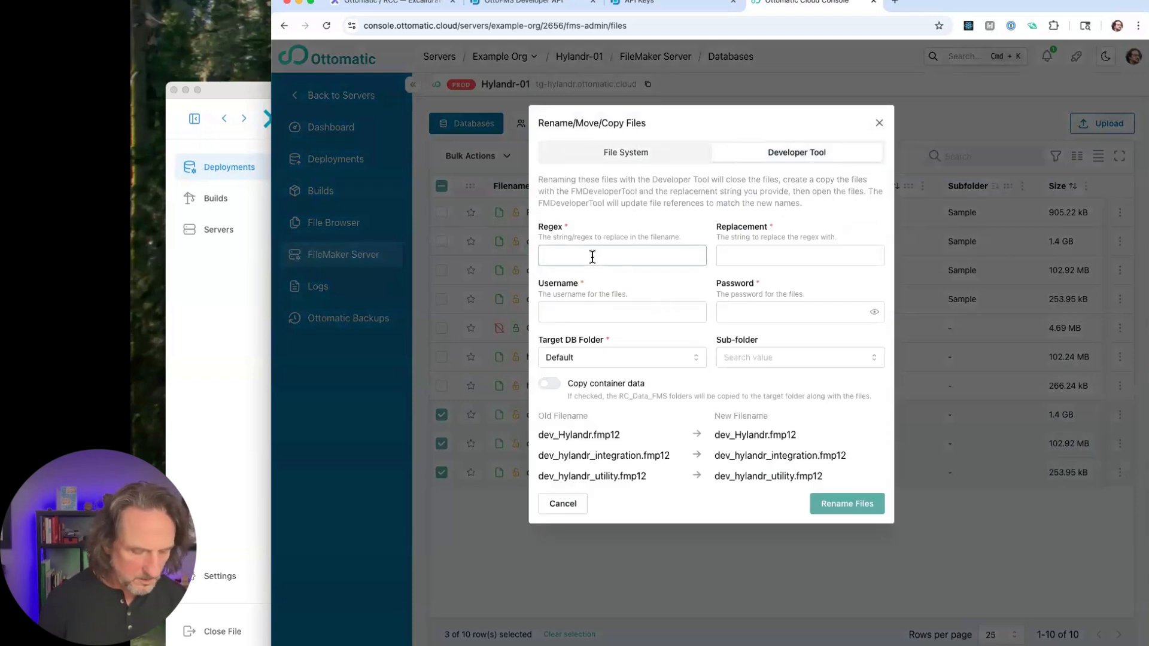
key(Tab)
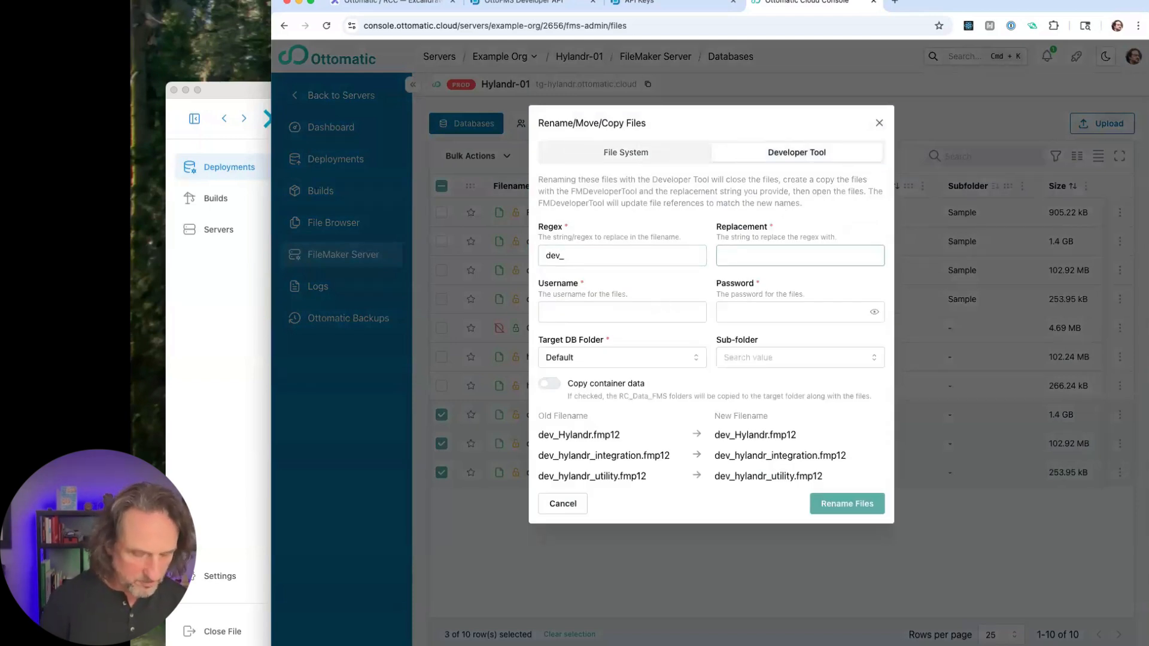
text(custB)
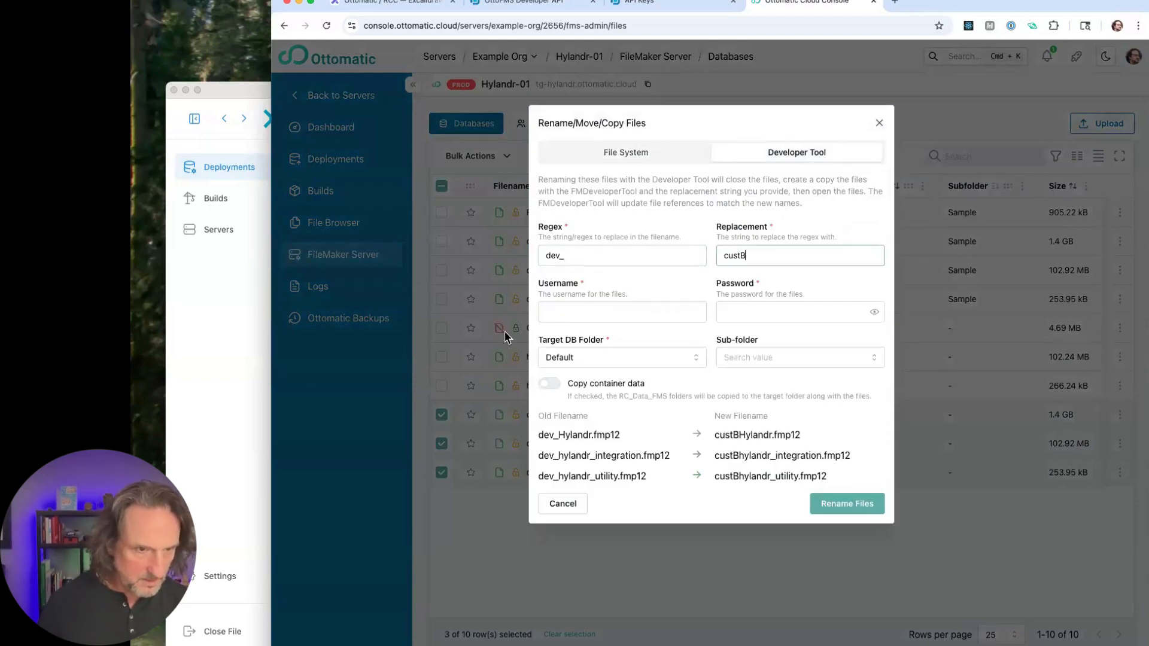
- Enter the username admin and the file password, and run the rename in the Default folder
click(623, 317)
text(admin)
key(Tab)
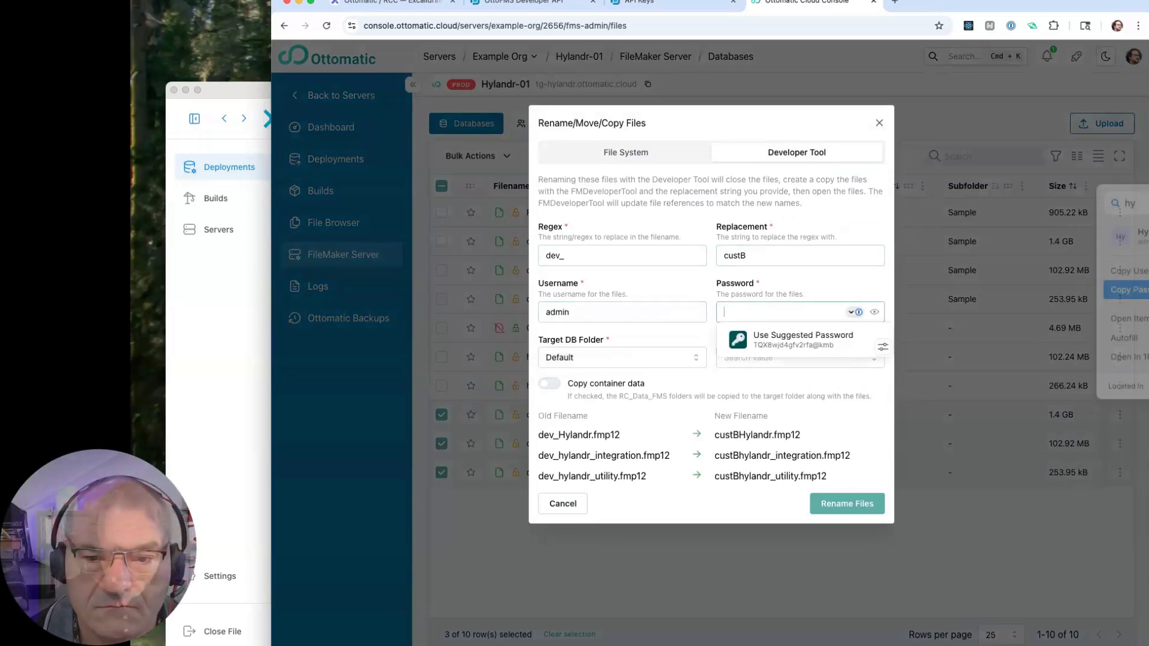
key(super+v)
click(821, 294)
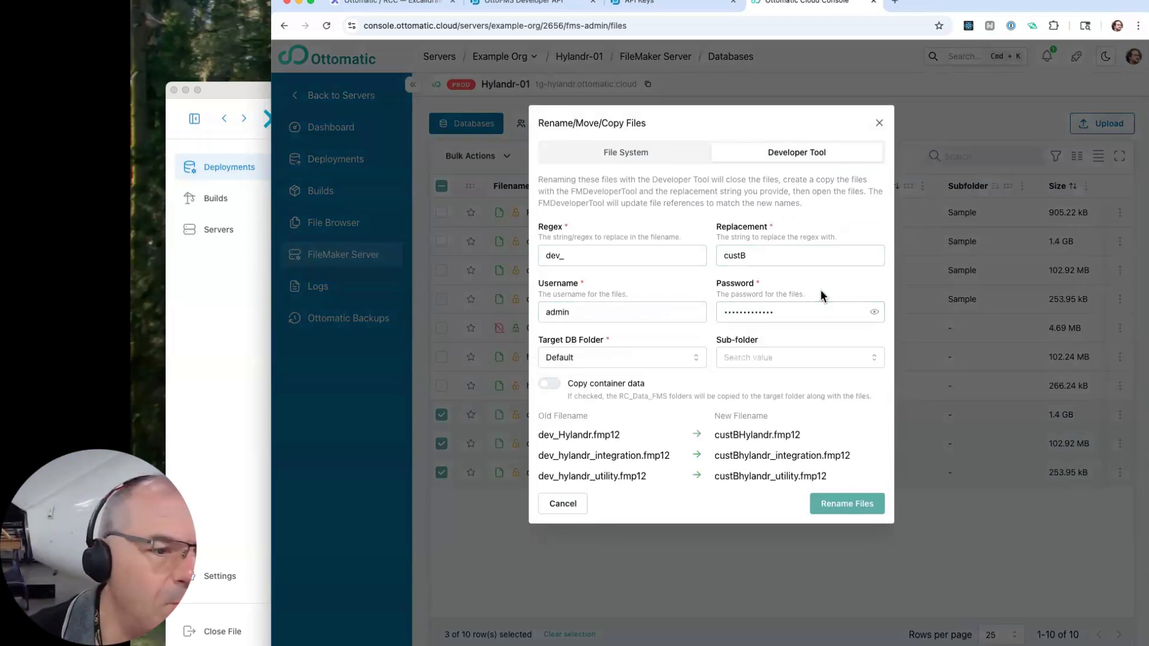
click(850, 506)
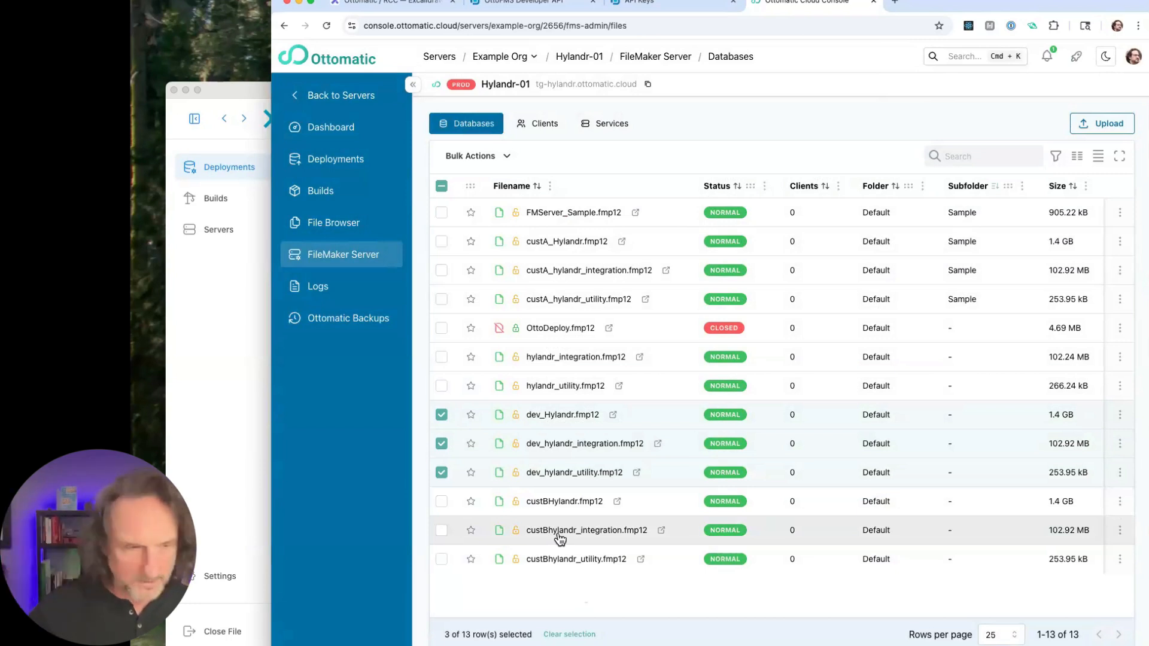
click(441, 473)
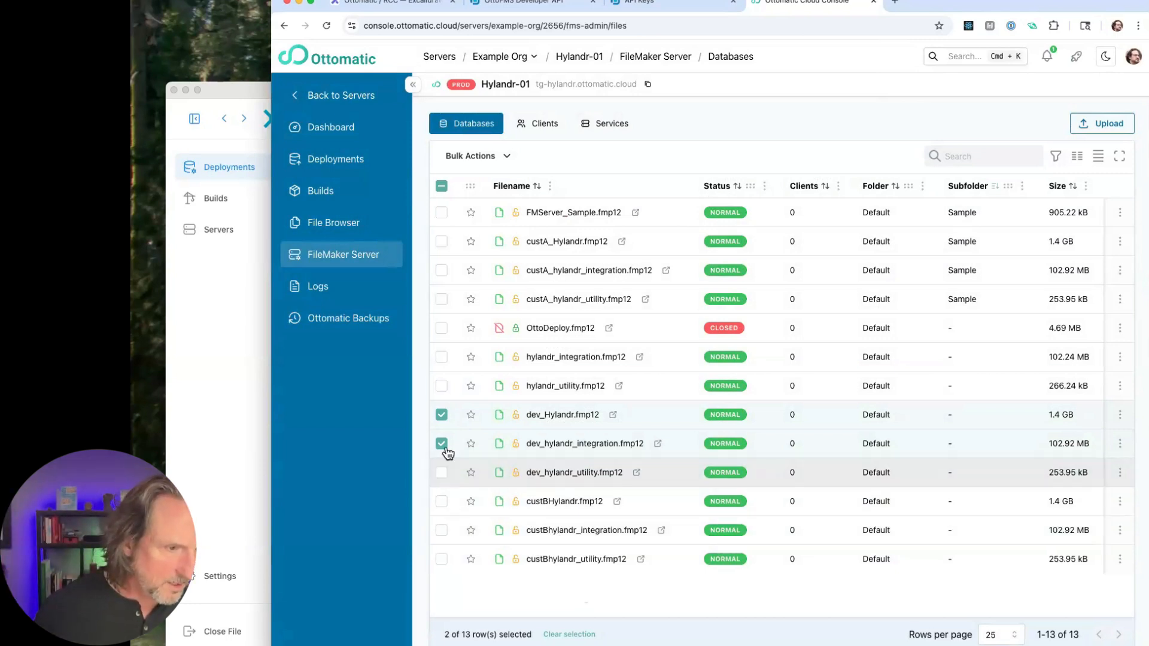
click(444, 477)
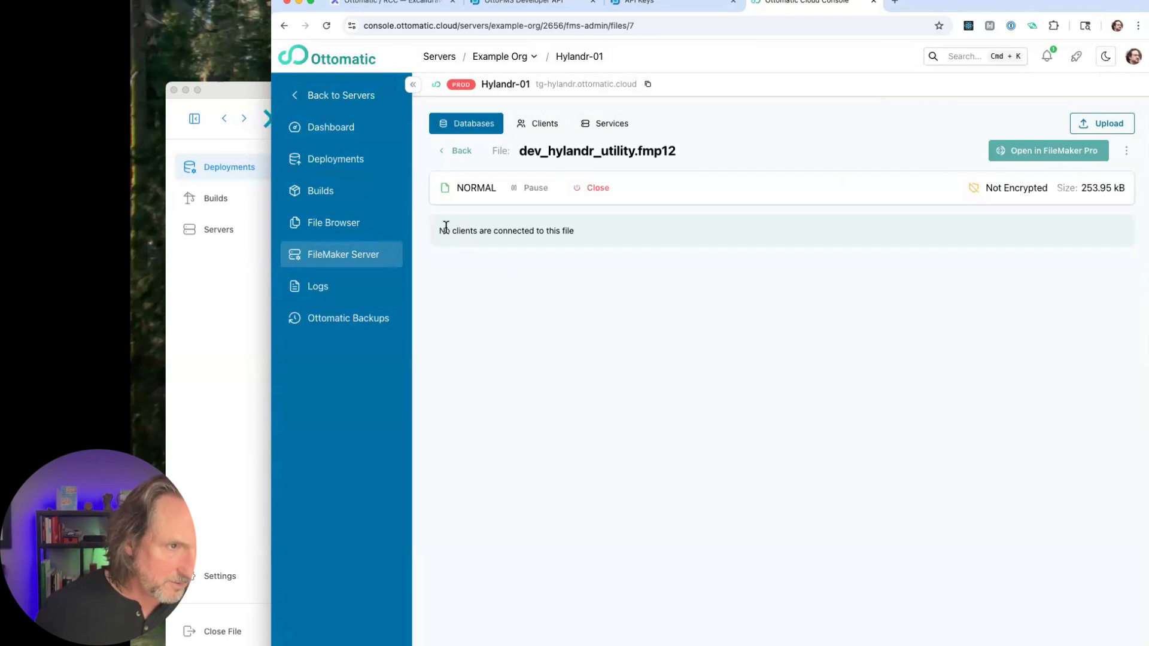
click(284, 25)
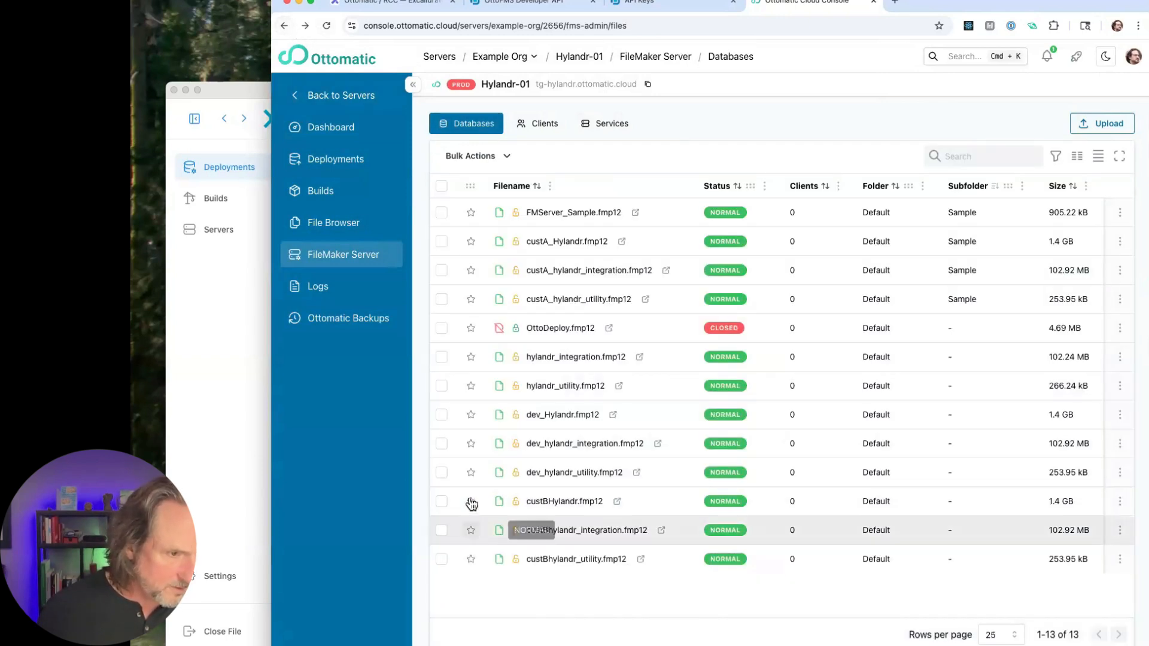
click(441, 502)
click(443, 502)
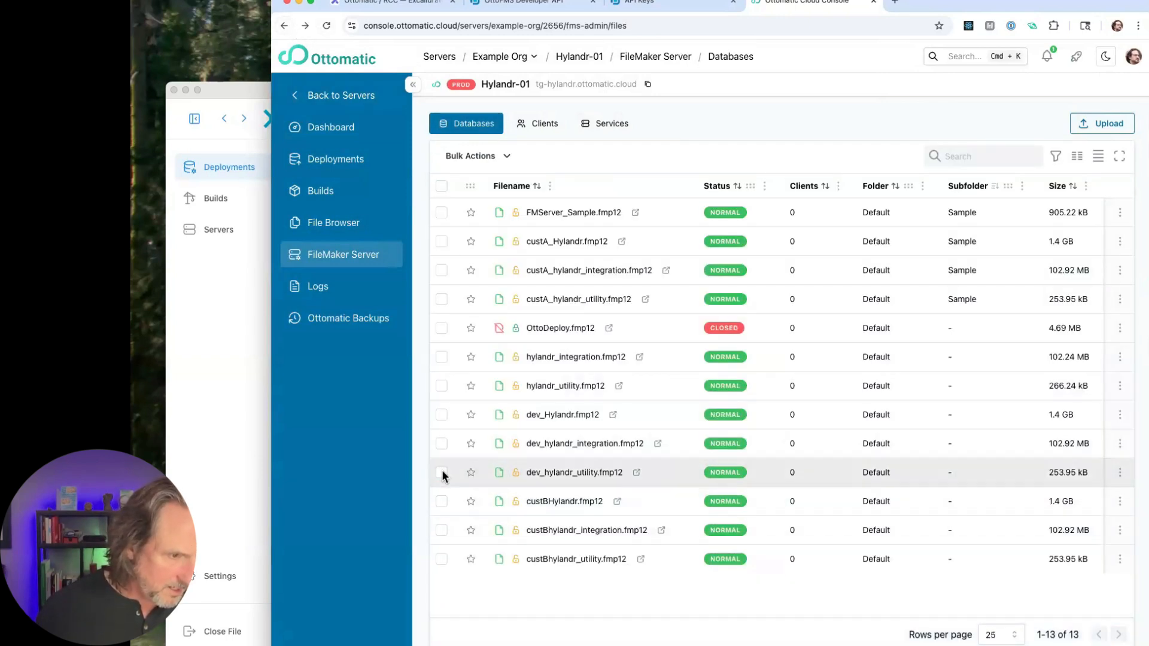
- Select dev_Hylandr, dev_hylandr_integration and dev_hylandr_utility in the database list and close all three
click(442, 473)
click(442, 443)
click(442, 415)
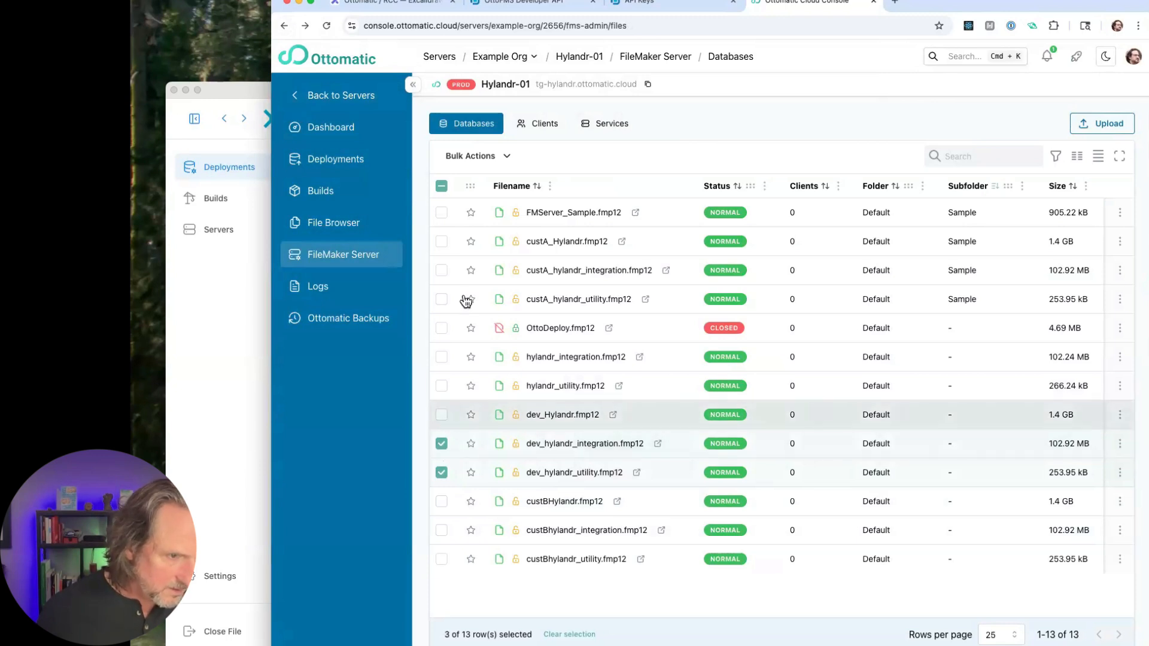
click(505, 157)
click(488, 223)
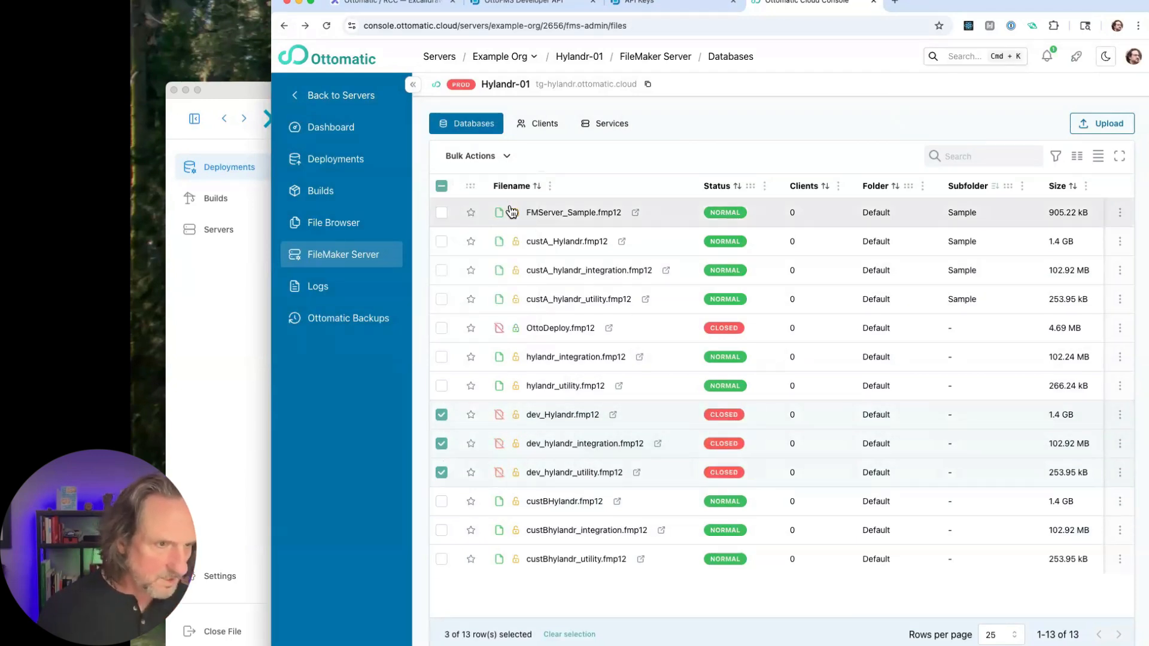
- Delete the three closed dev_ databases from the server and confirm the deletion
click(507, 156)
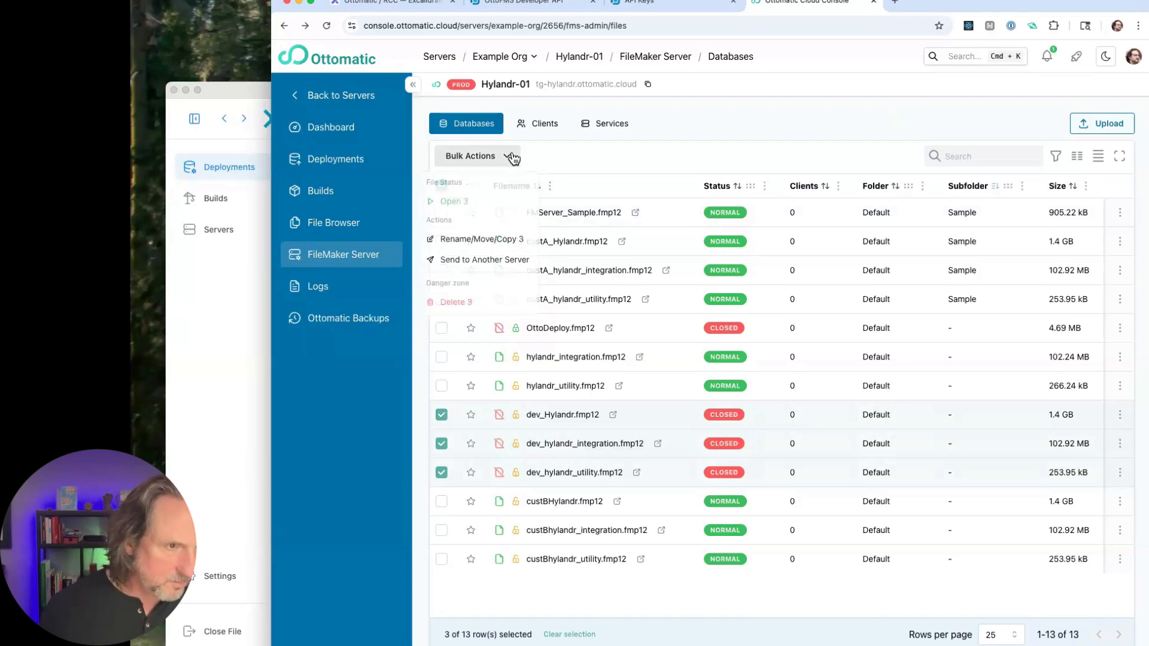
click(480, 304)
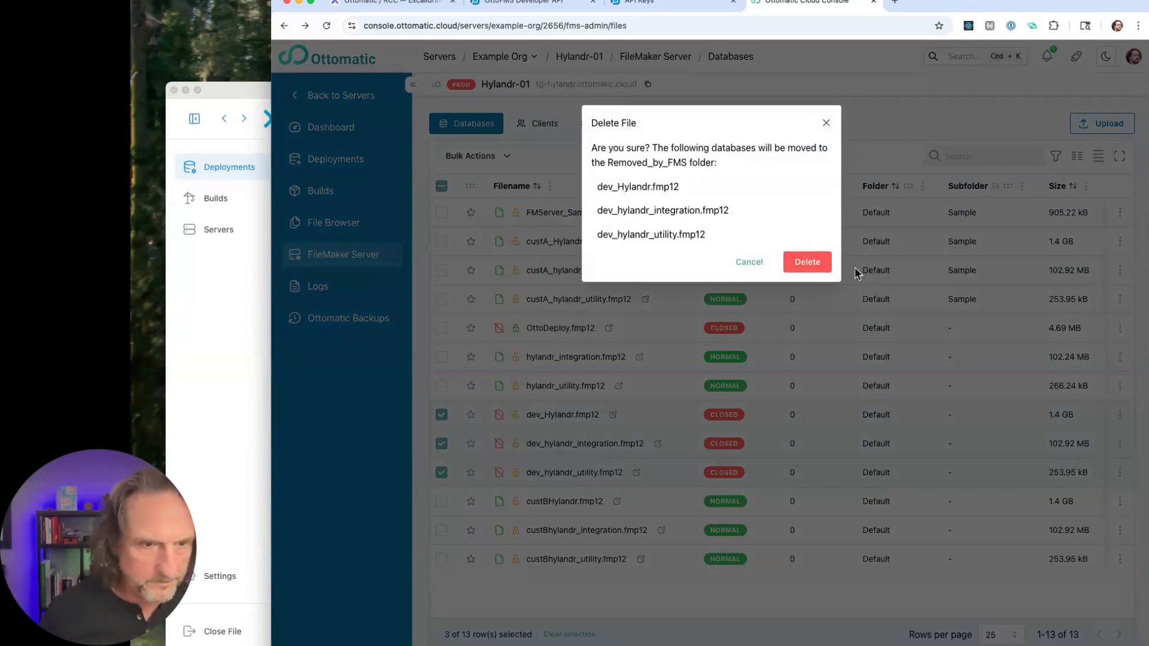
click(829, 268)
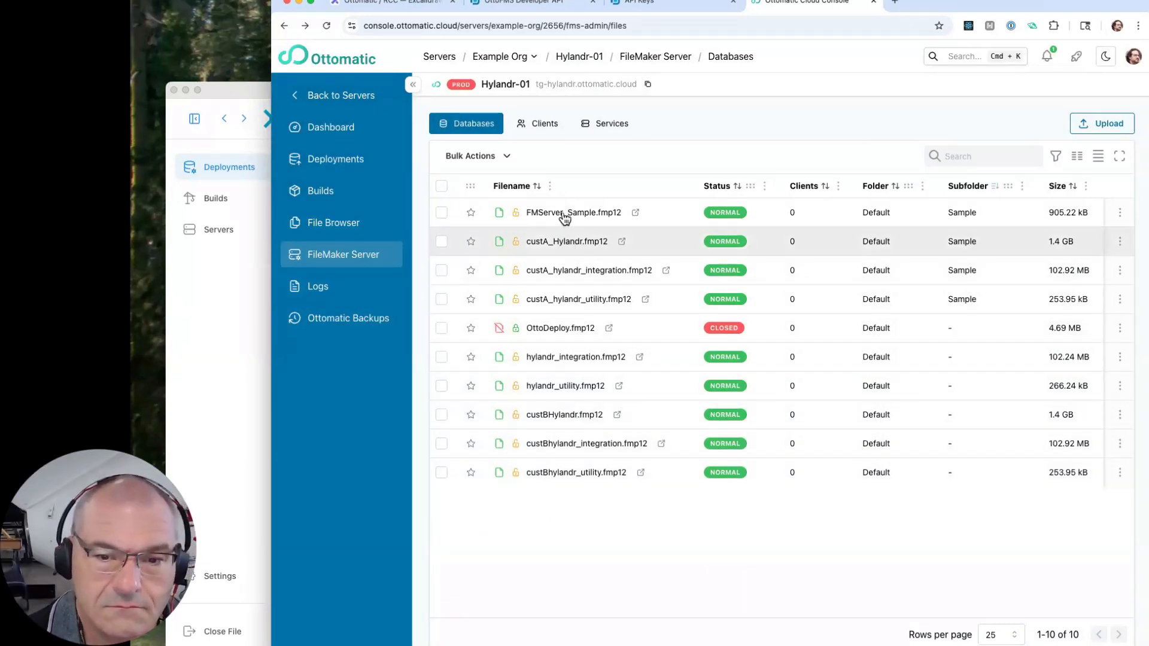
click(441, 357)
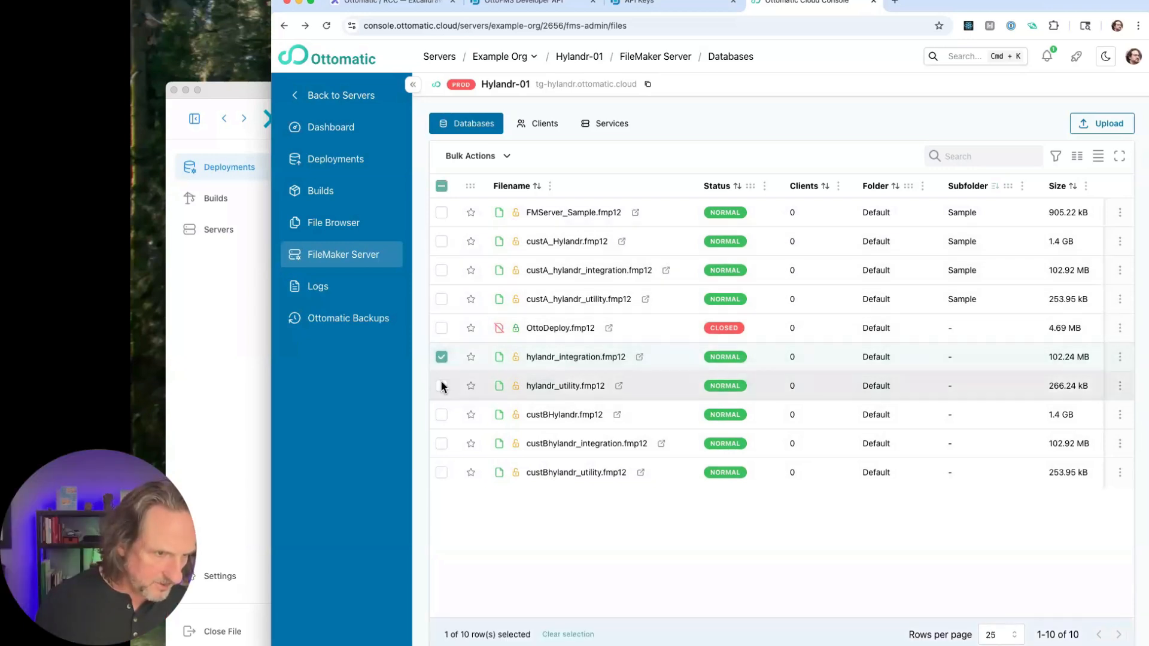
click(443, 386)
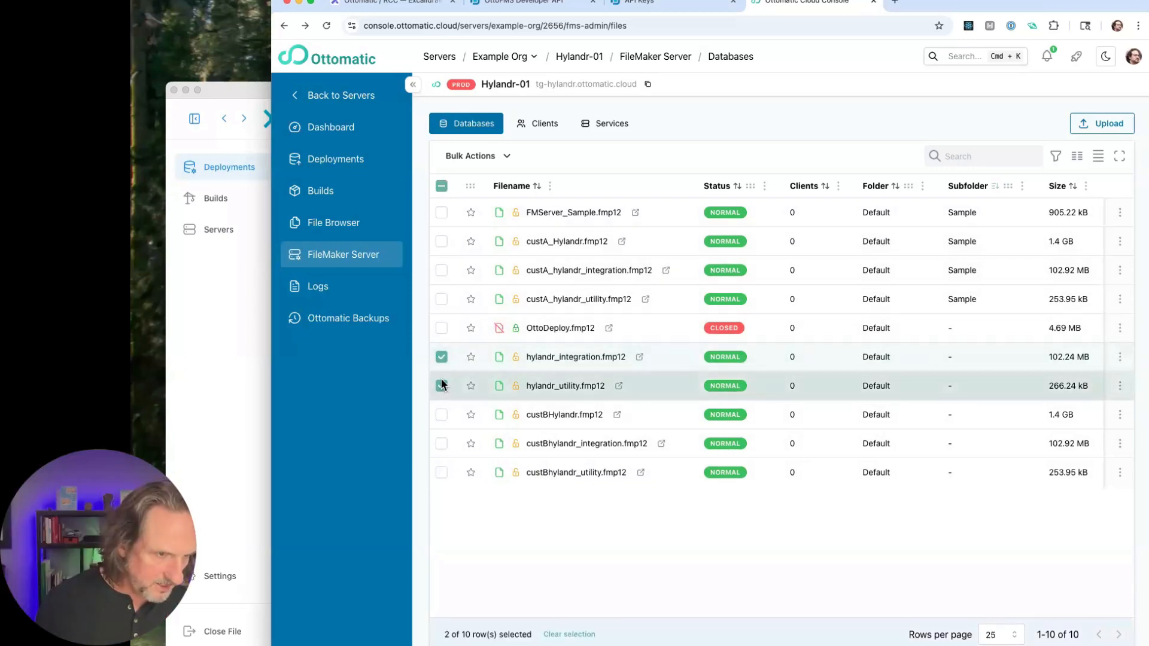
click(437, 222)
click(290, 28)
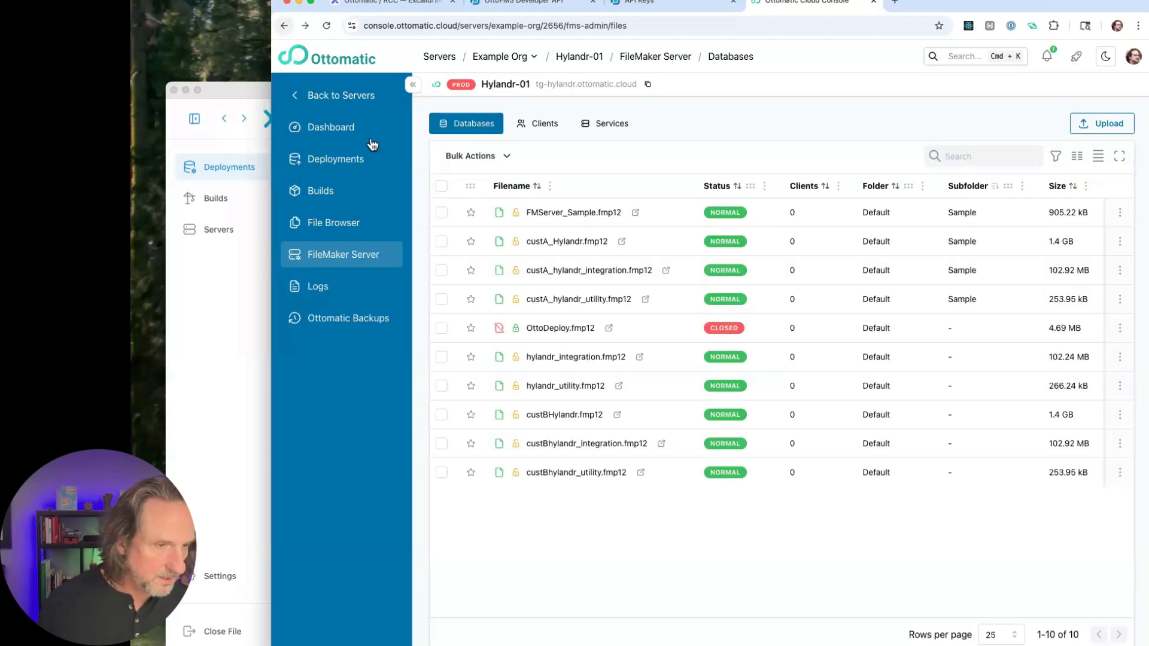
- Select FMServer_Sample, OttoDeploy, hylandr_integration and hylandr_utility, and close those of them that are still open
click(441, 213)
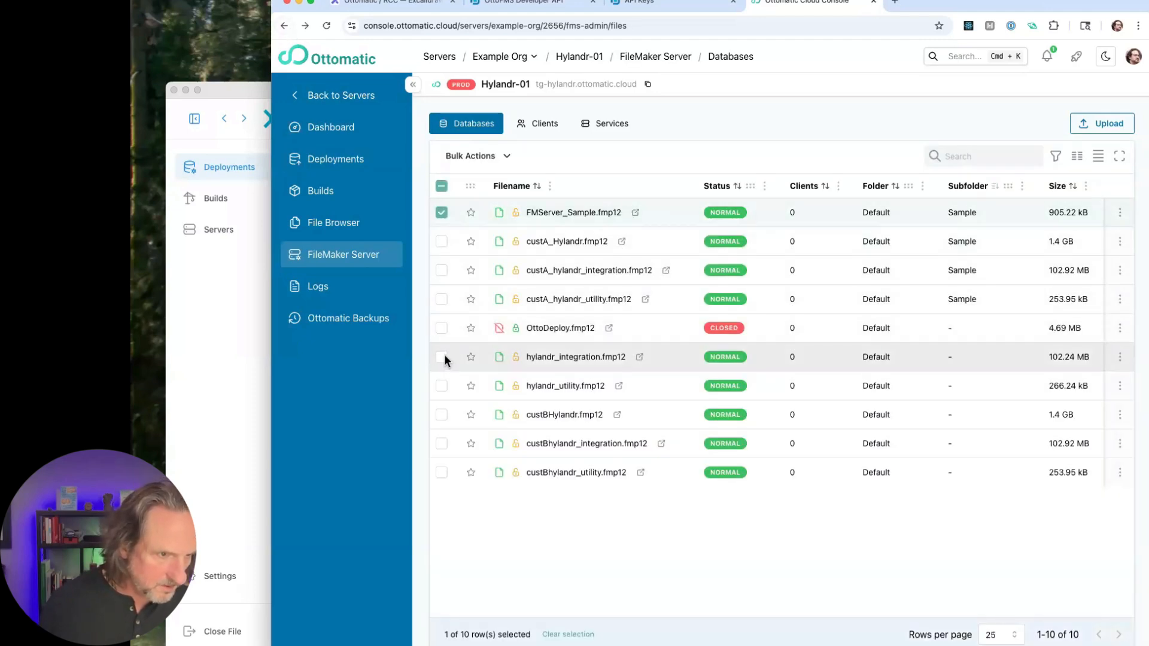
click(441, 356)
click(441, 386)
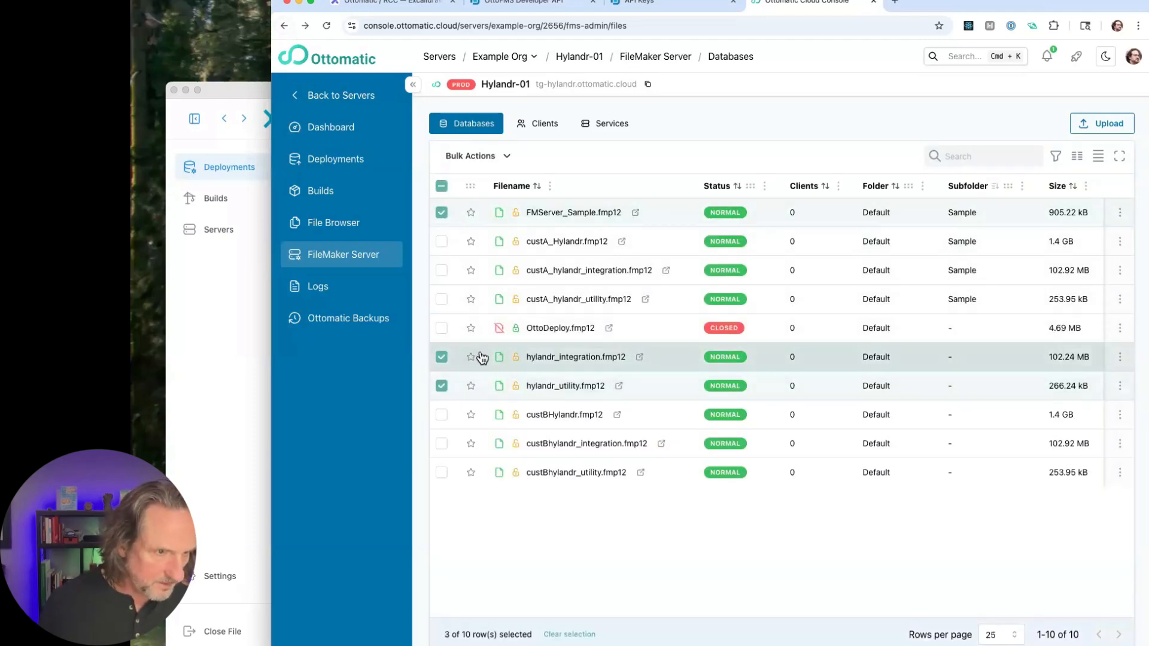
click(442, 328)
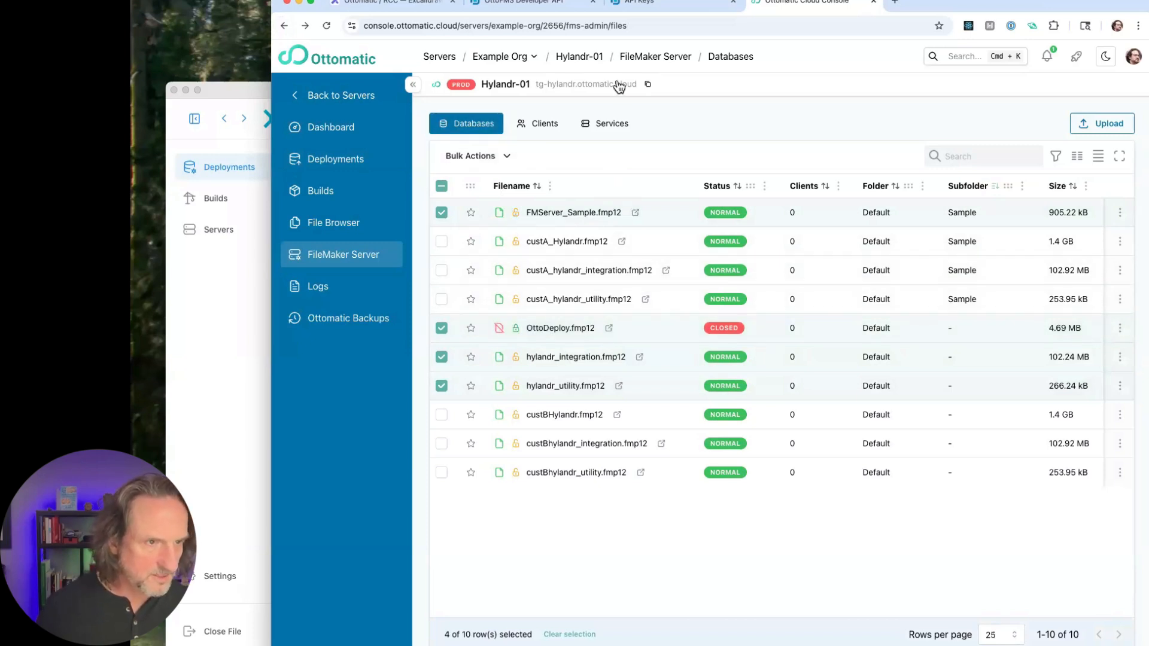
click(508, 157)
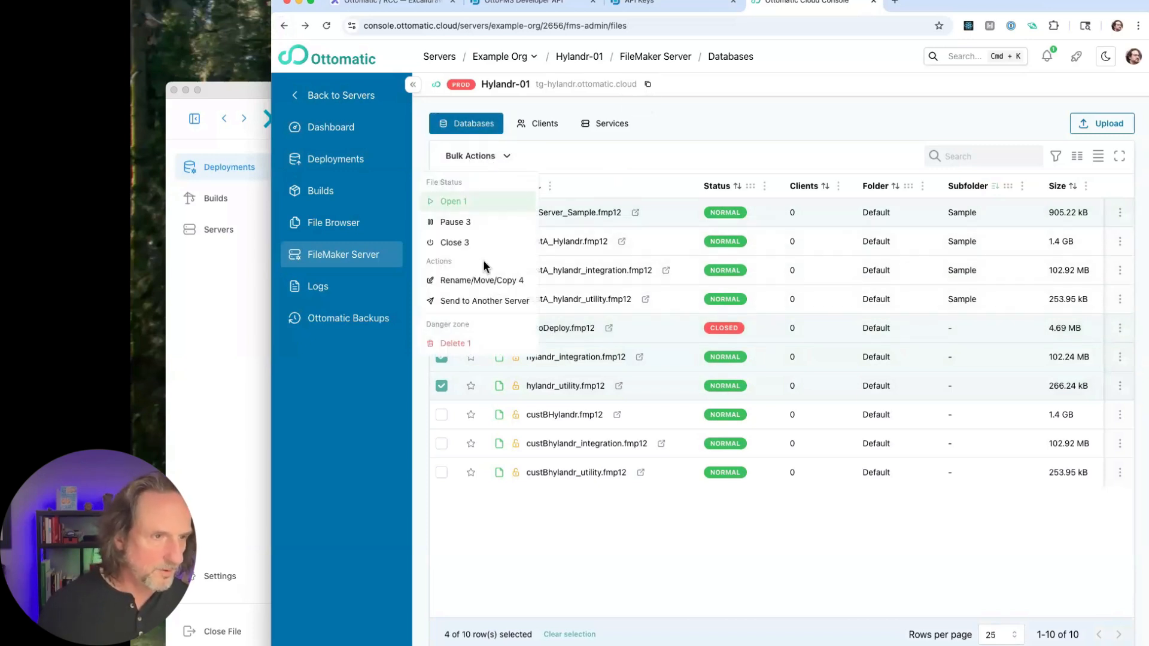
click(460, 240)
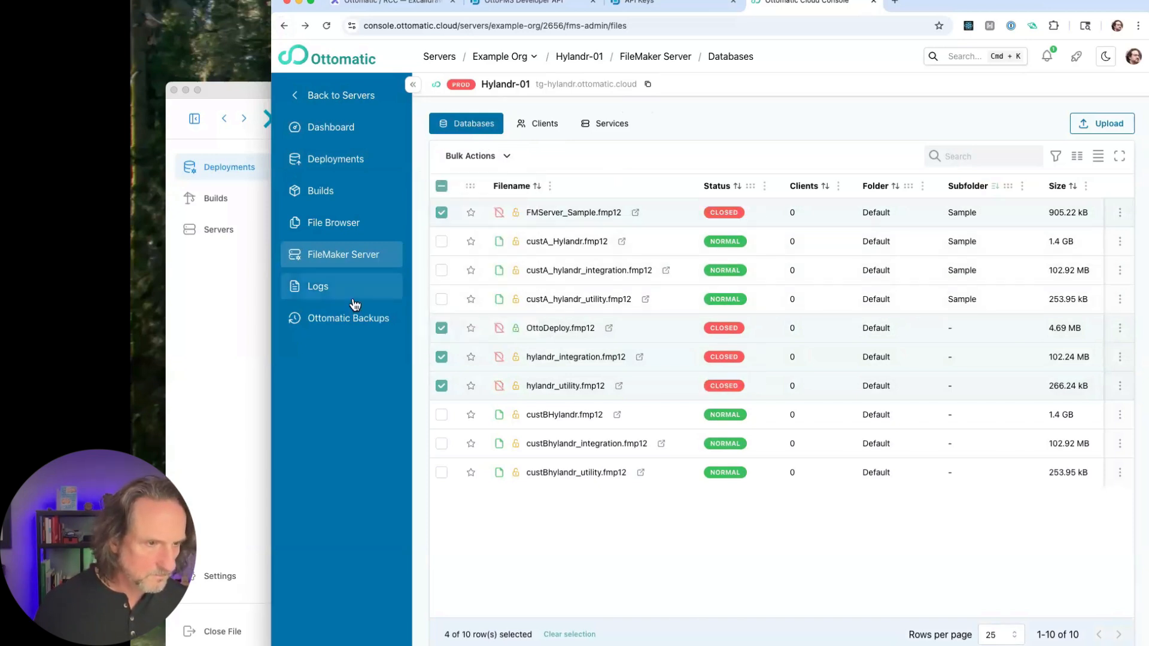
- Delete the selected FMServer_Sample, OttoDeploy, hylandr_integration and hylandr_utility databases, and stay on the database list
click(503, 158)
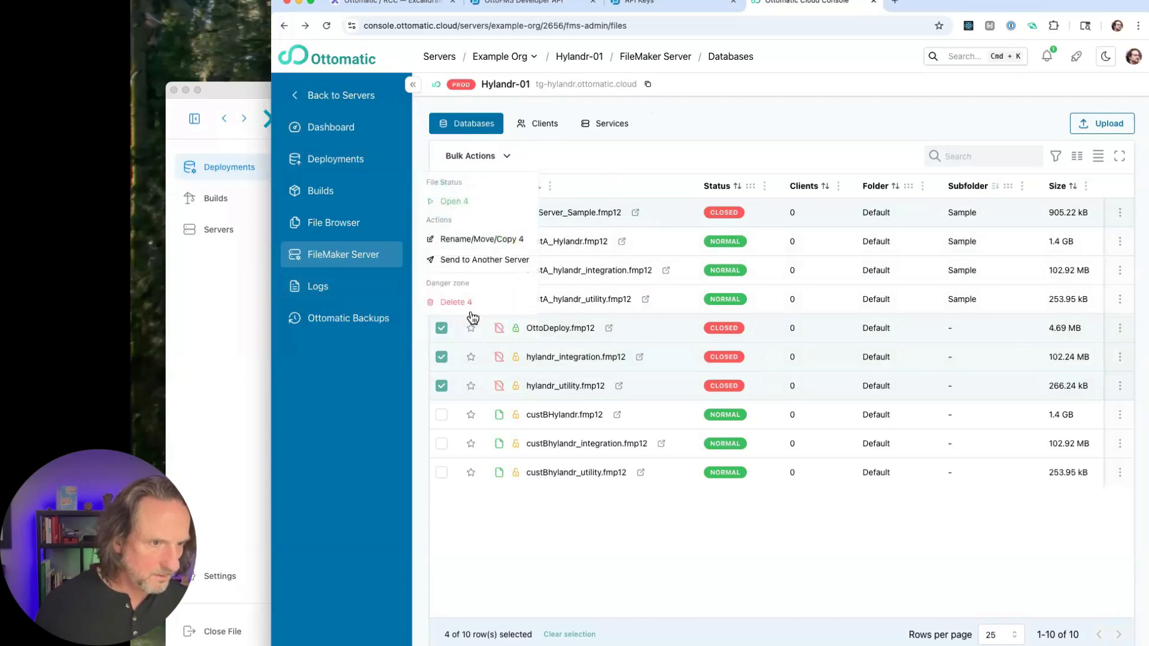
click(469, 303)
click(806, 289)
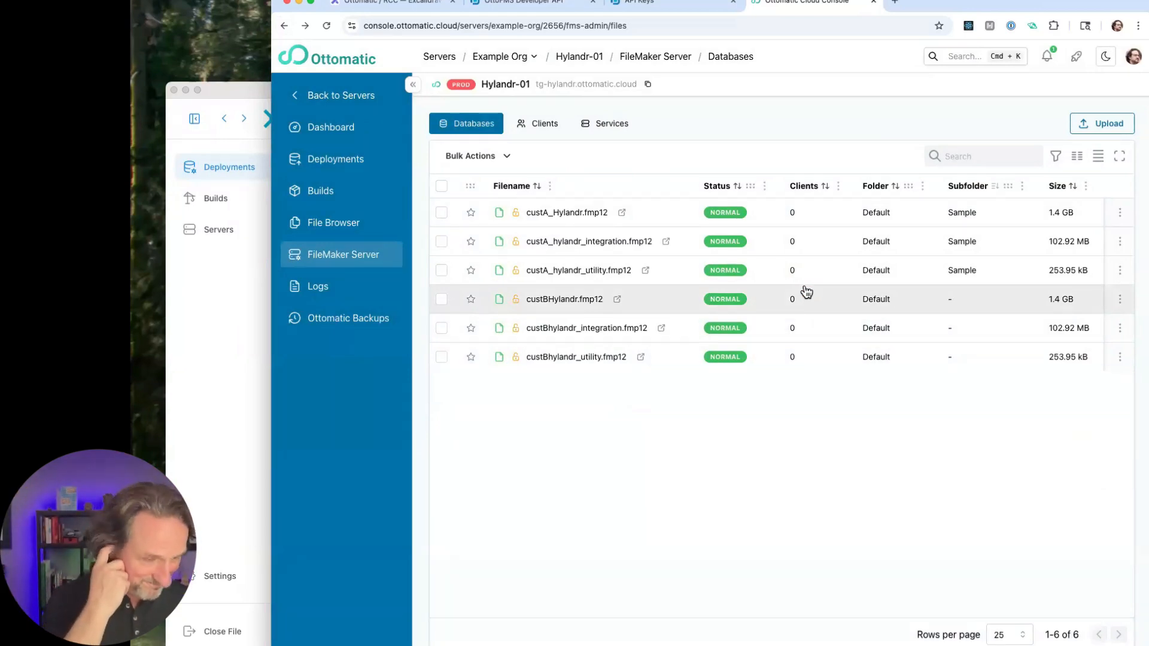
click(693, 272)
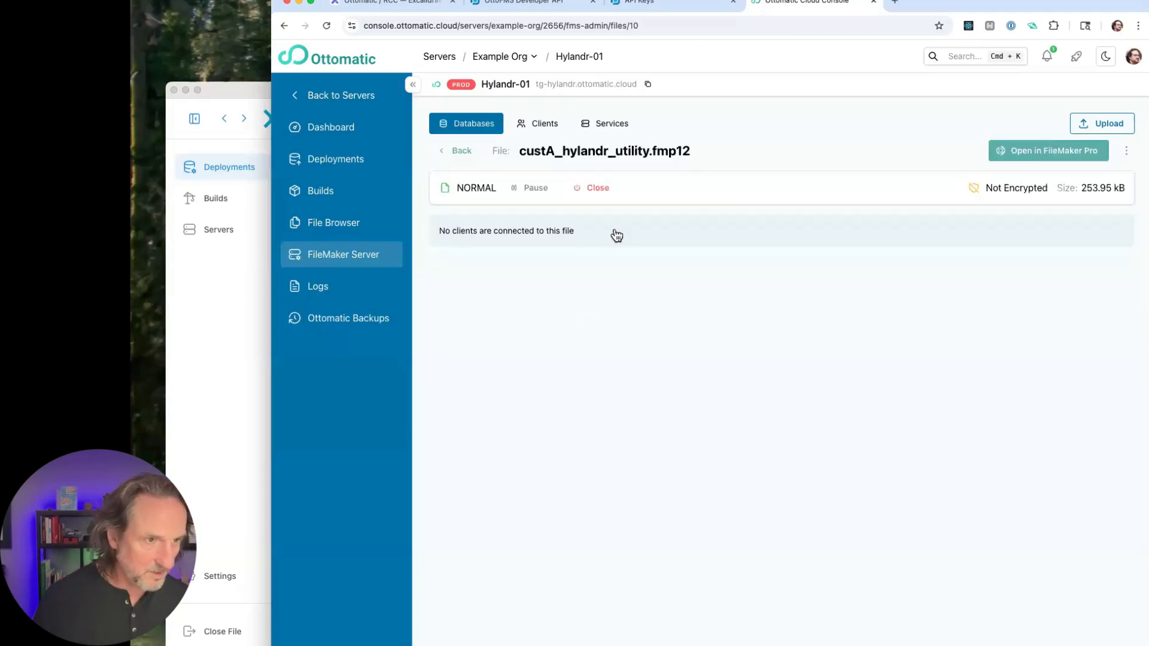
click(284, 26)
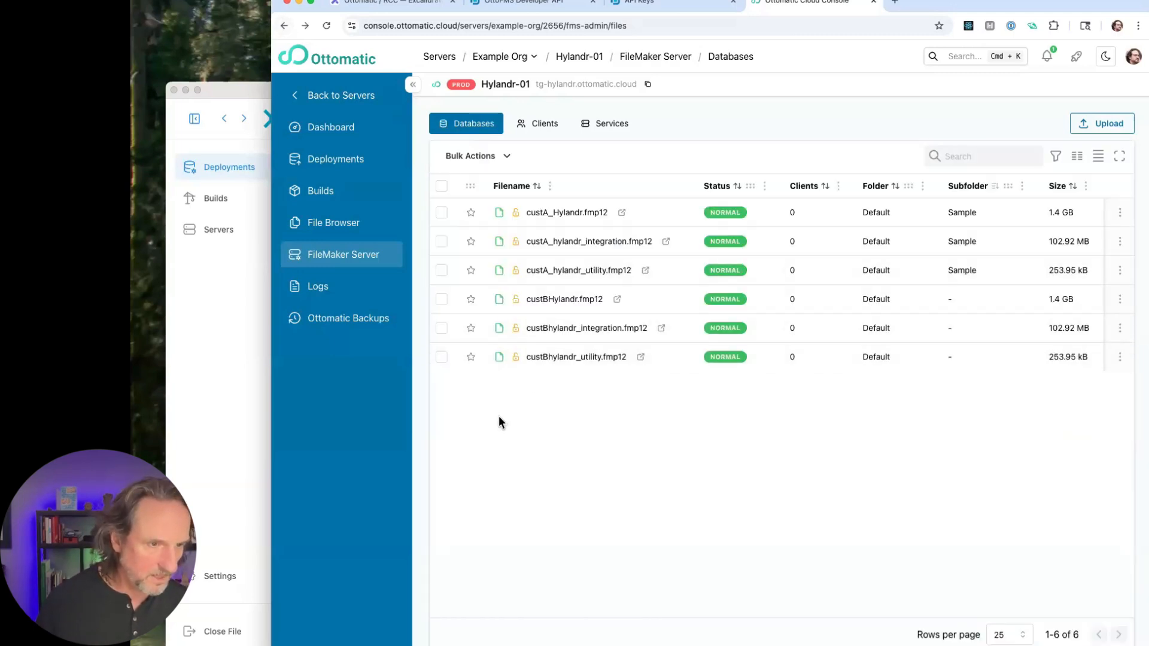
- Select custBHylandr, custBhylandr_integration and custBhylandr_utility in the database list and close all three
click(442, 299)
click(441, 327)
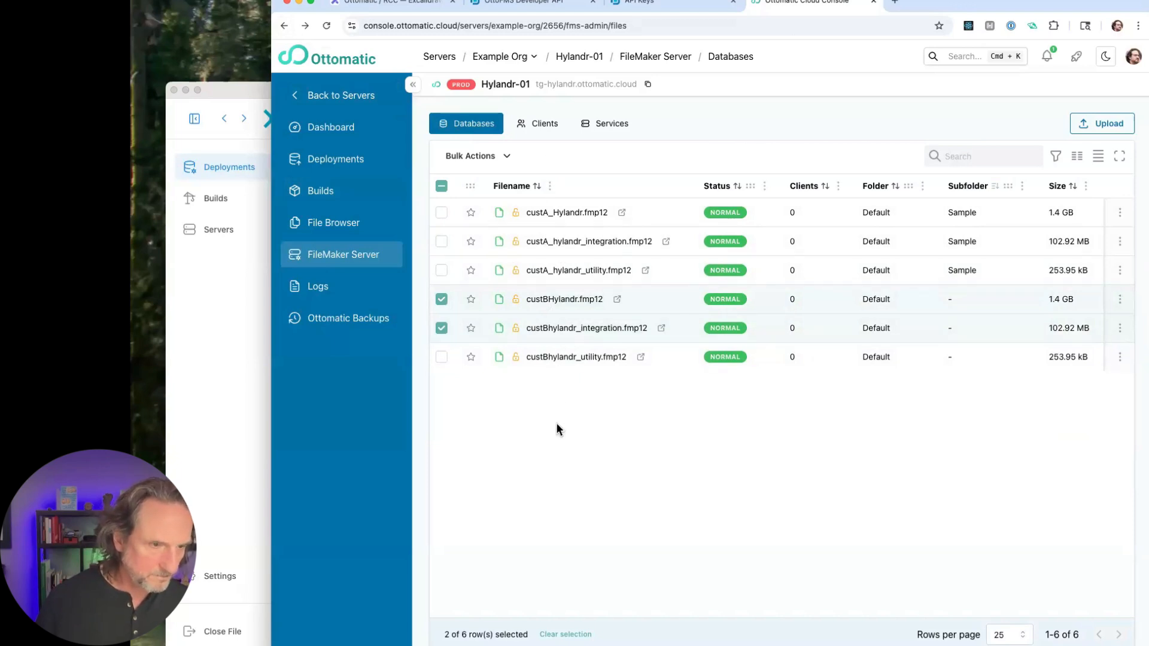
click(441, 356)
click(505, 156)
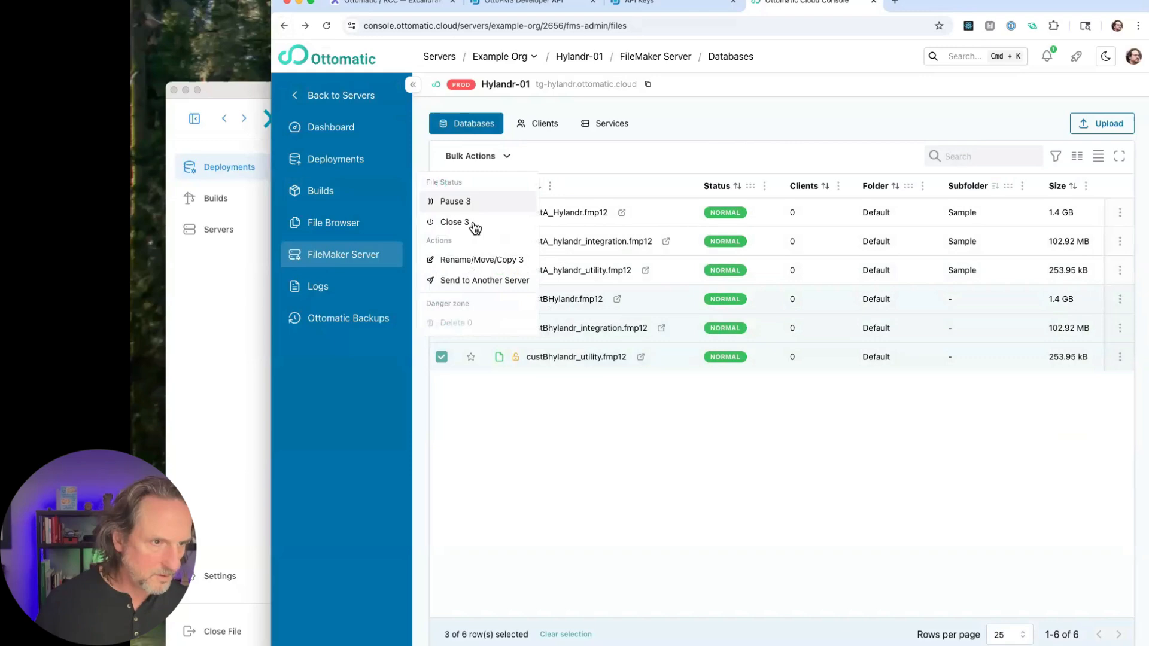
click(473, 225)
- Delete the three closed custB databases from the server and confirm the deletion
click(504, 158)
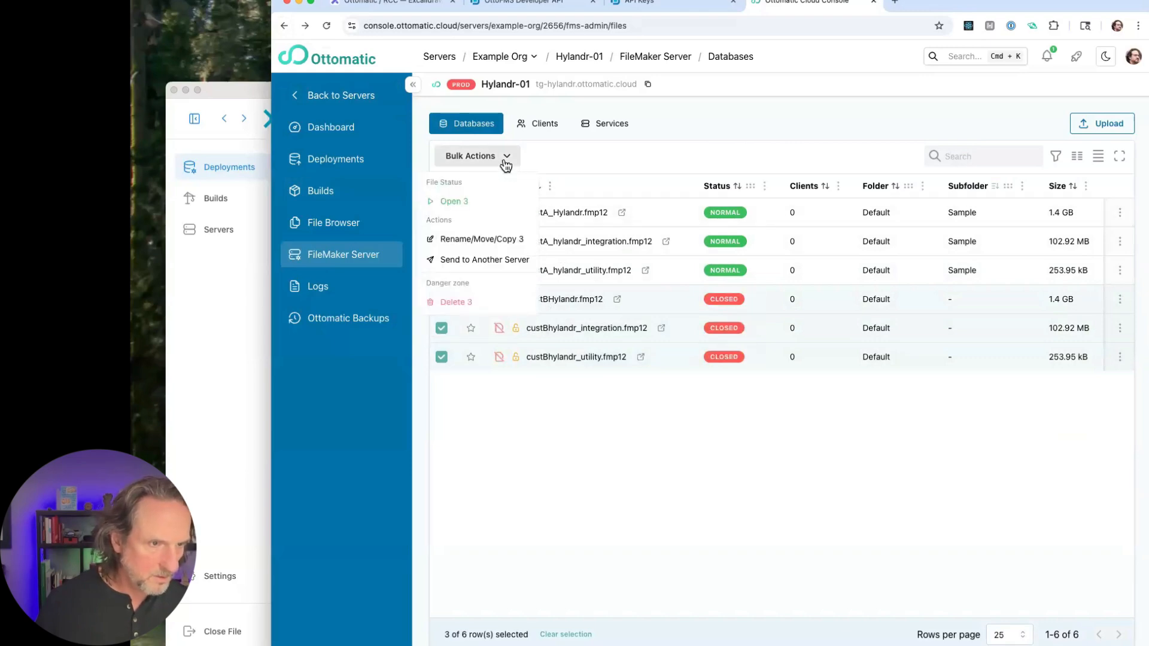
click(456, 304)
click(810, 262)
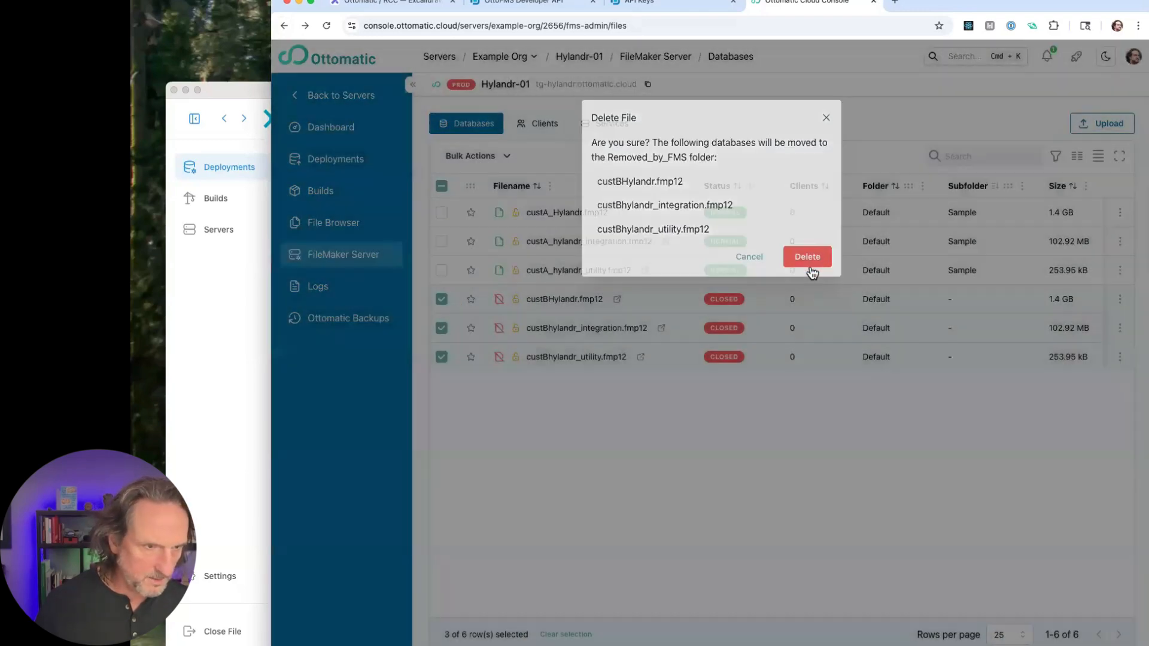
- Select custA_Hylandr, custA_hylandr_integration and custA_hylandr_utility in the database list and open Rename/Move/Copy for all three
click(442, 212)
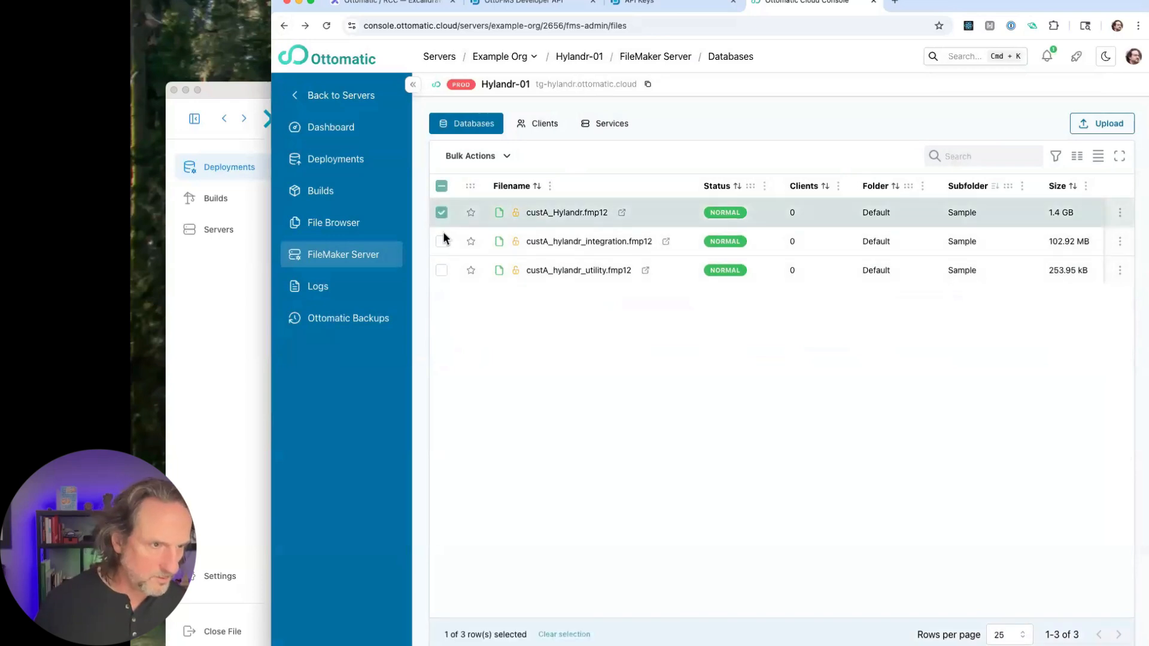
click(442, 241)
click(441, 270)
click(503, 157)
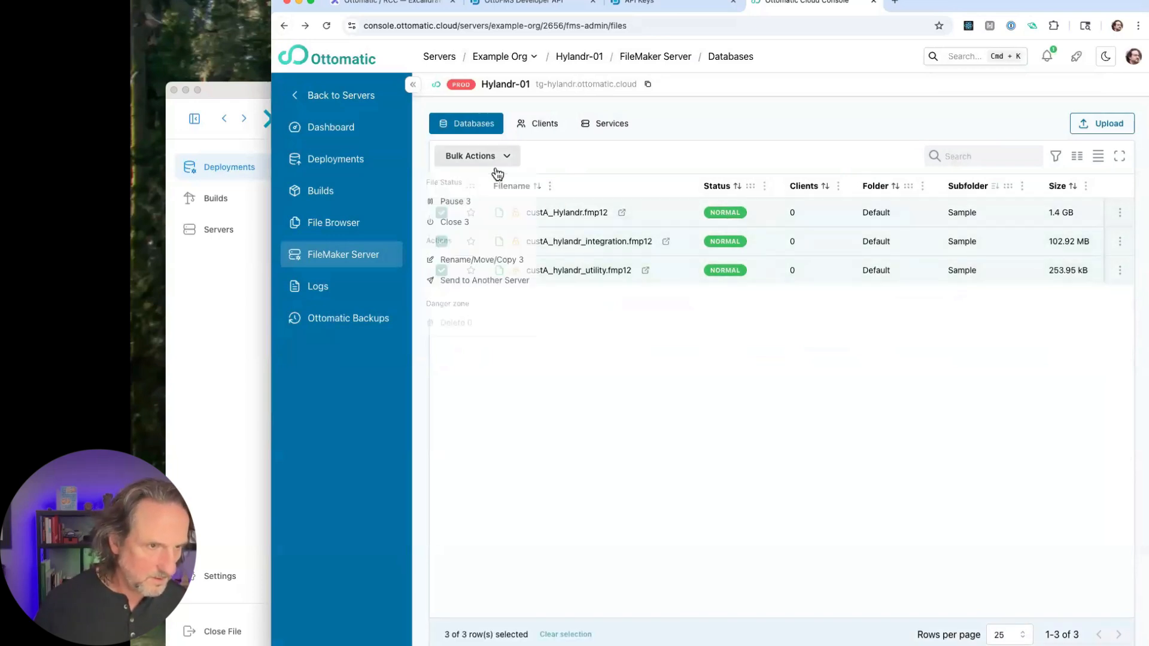
click(472, 262)
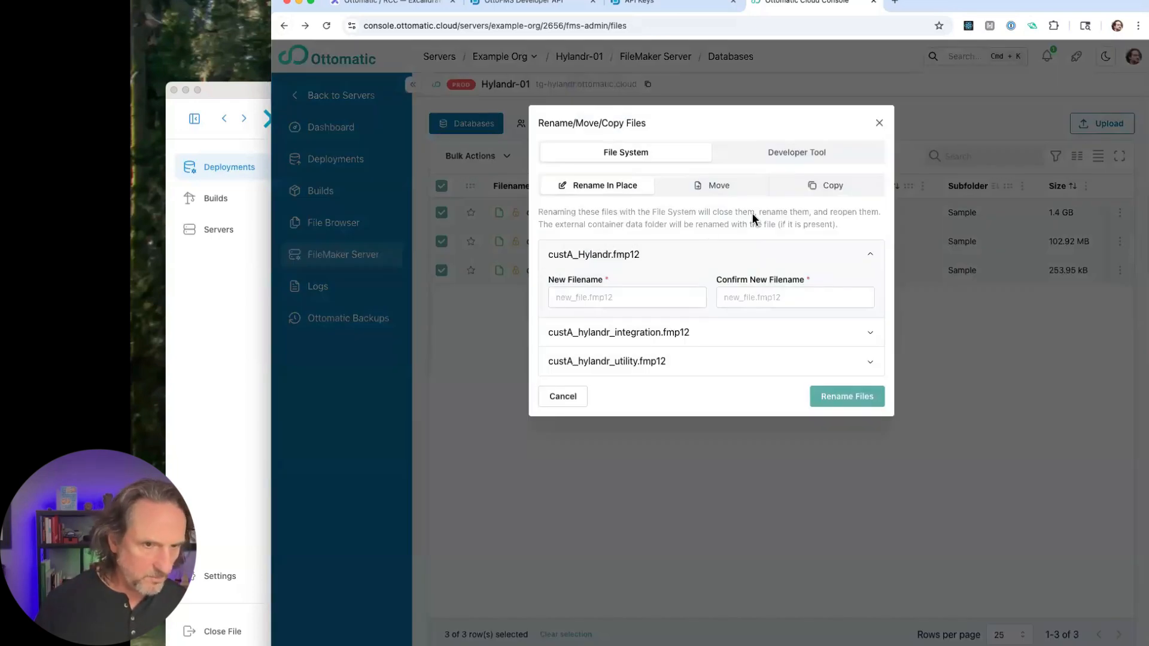
- Switch the rename to the Developer Tool method and replace custA_ with custB_ in the filenames
click(797, 153)
click(617, 259)
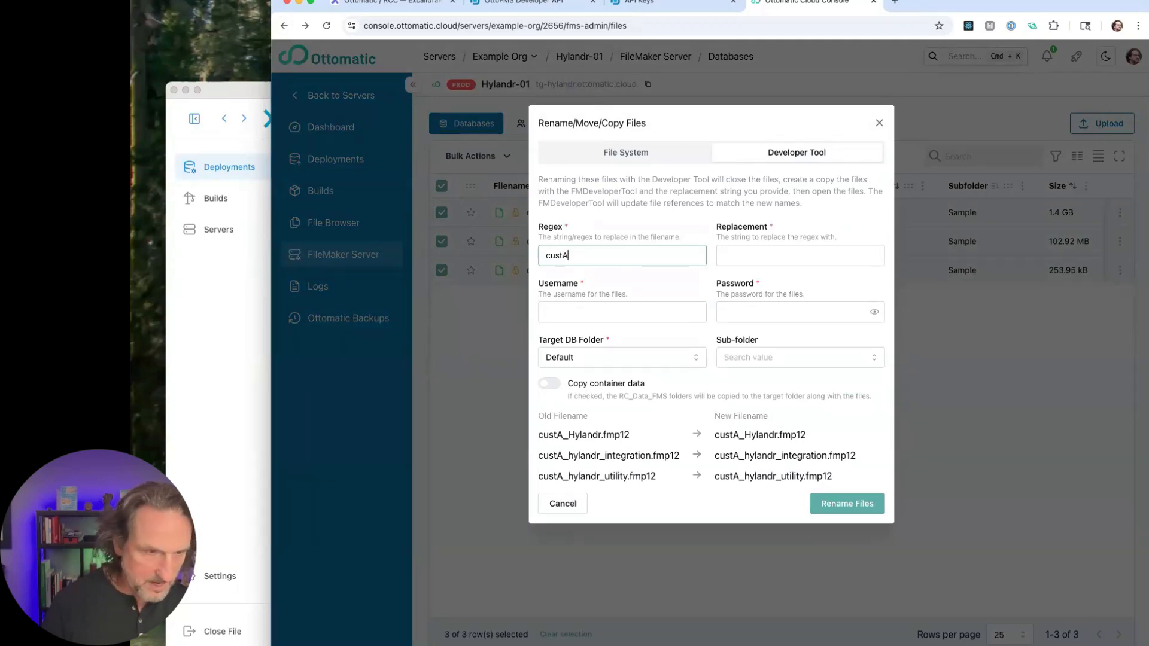
click(744, 265)
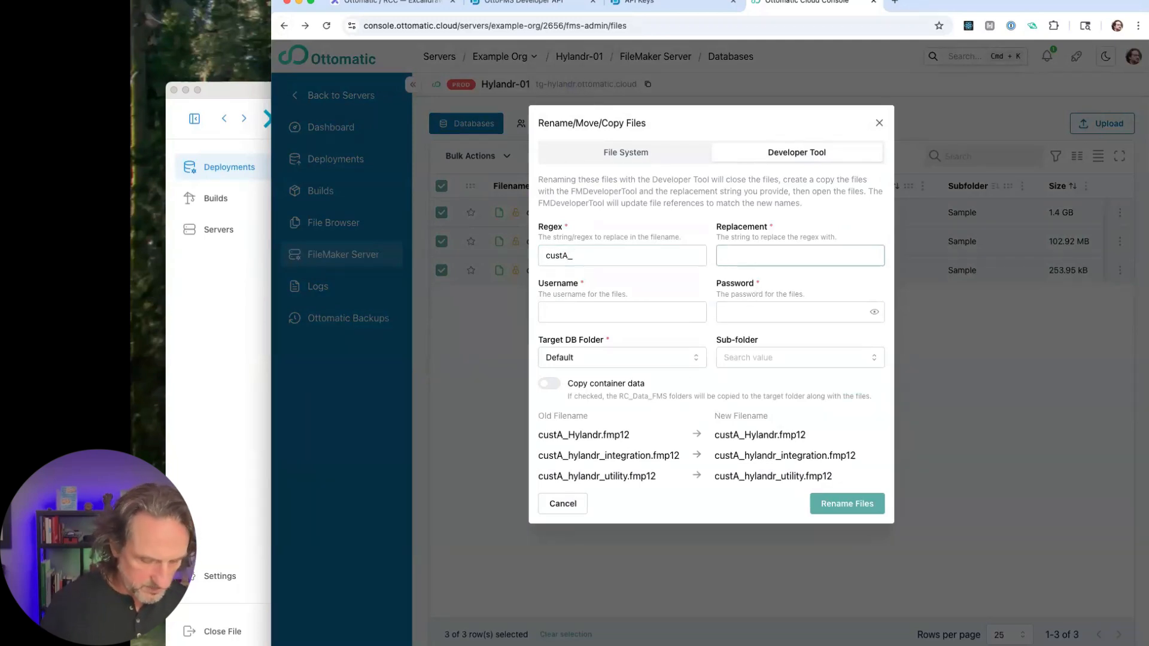
text(CustB_)
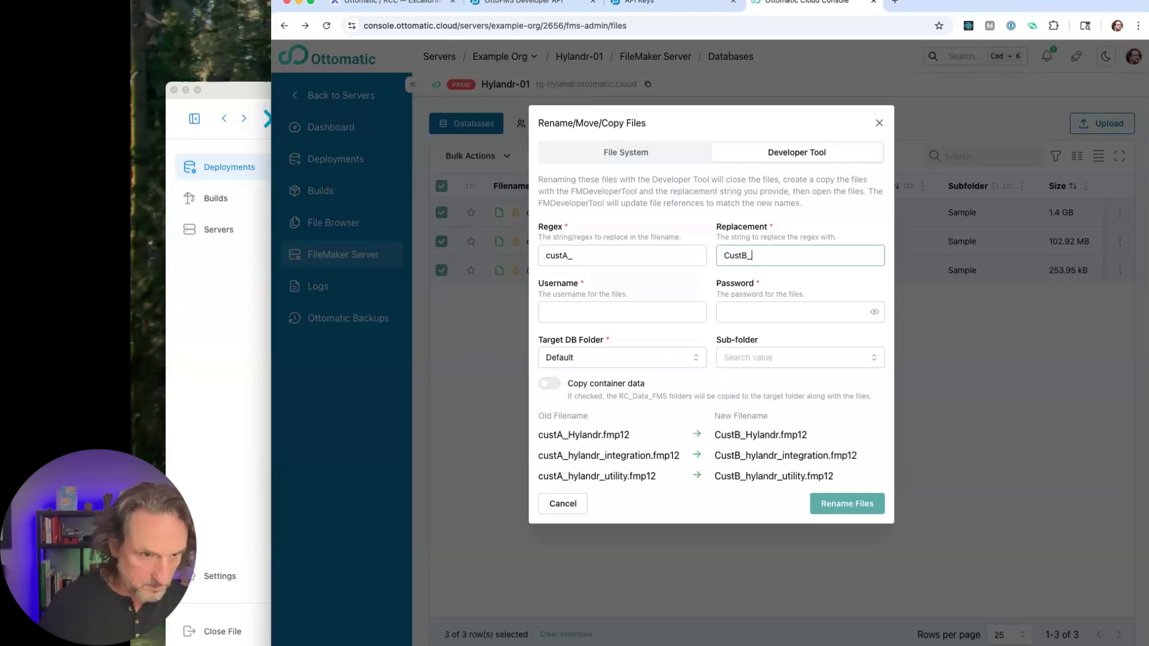
key(BackSpace)
text(c)
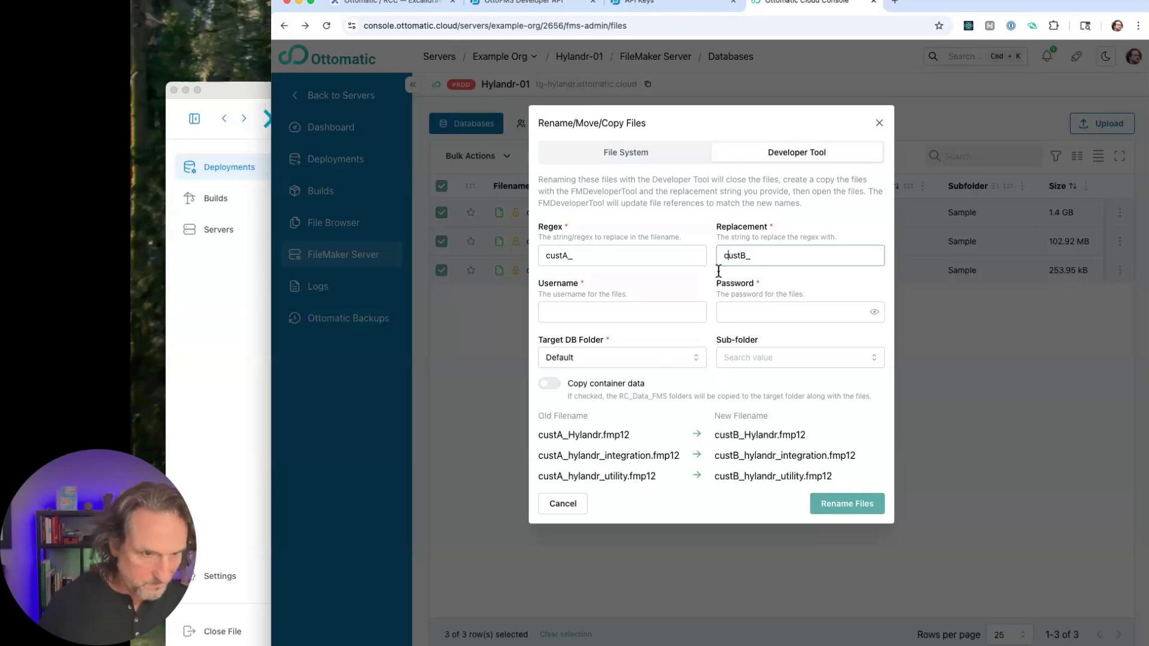
- Enter the username admin, paste the files' account password, and run the rename
click(628, 312)
text(admin)
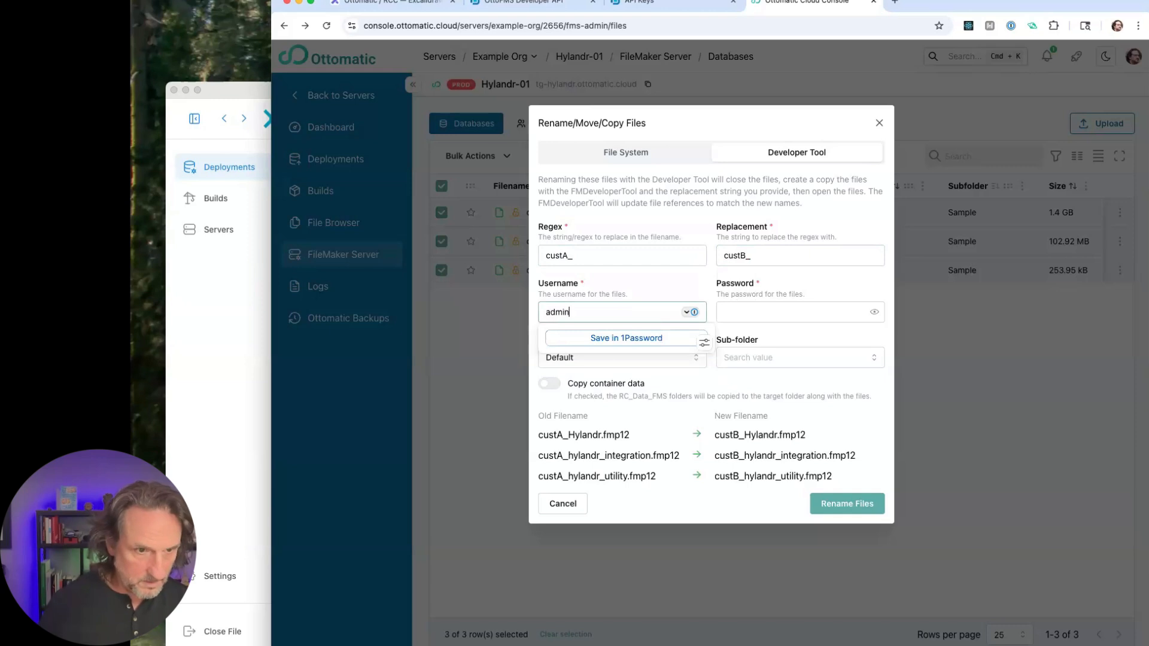
key(Tab)
key(super+v)
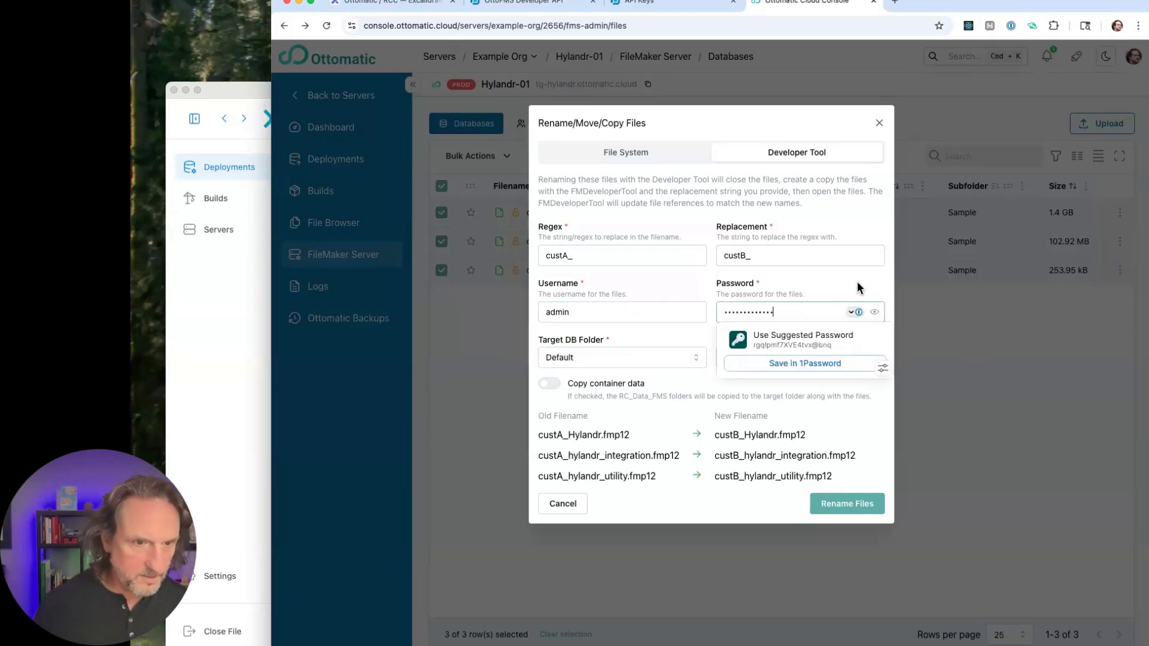
click(860, 287)
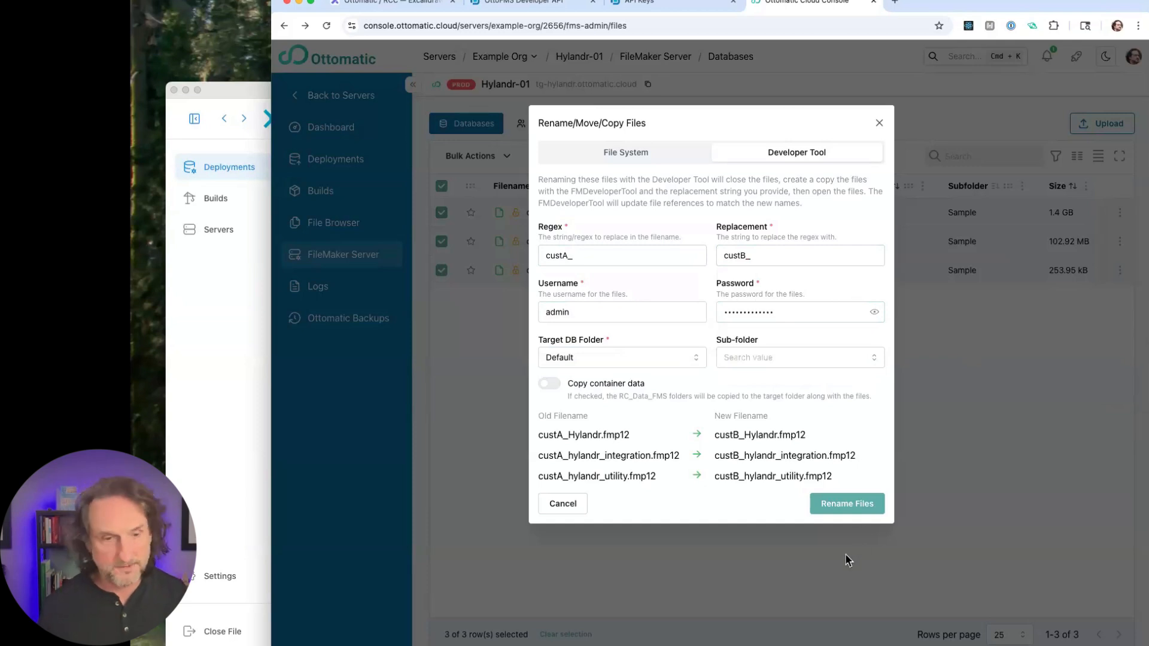
click(843, 504)
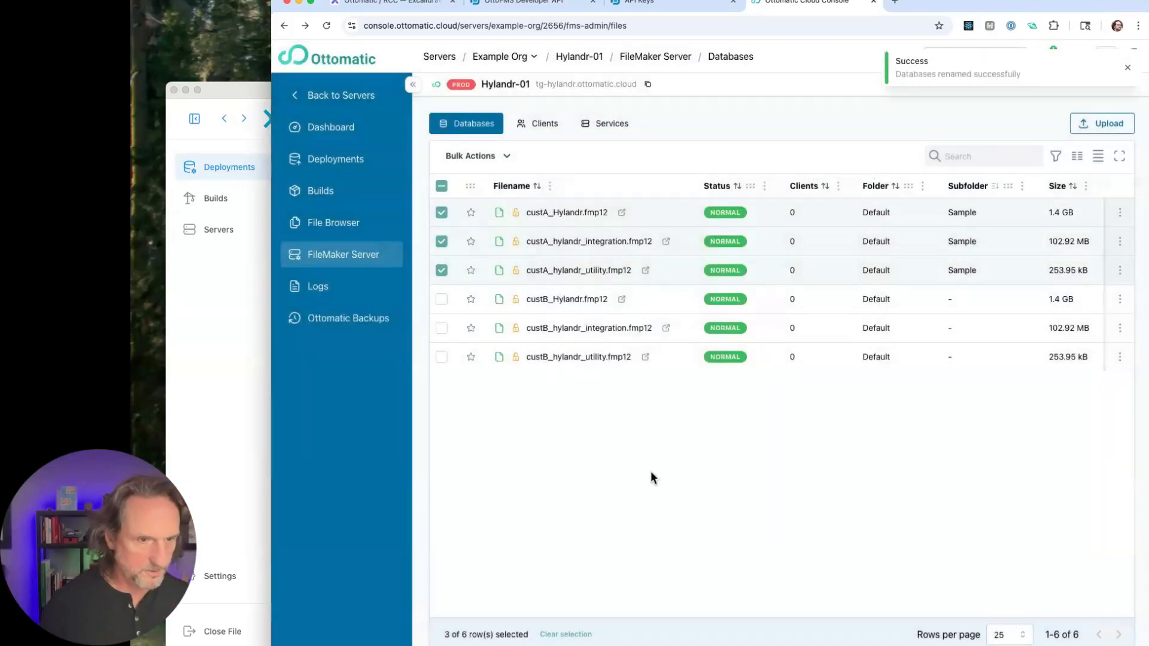
- Clear the row selection in the database list and make the browser window slightly narrower
click(442, 186)
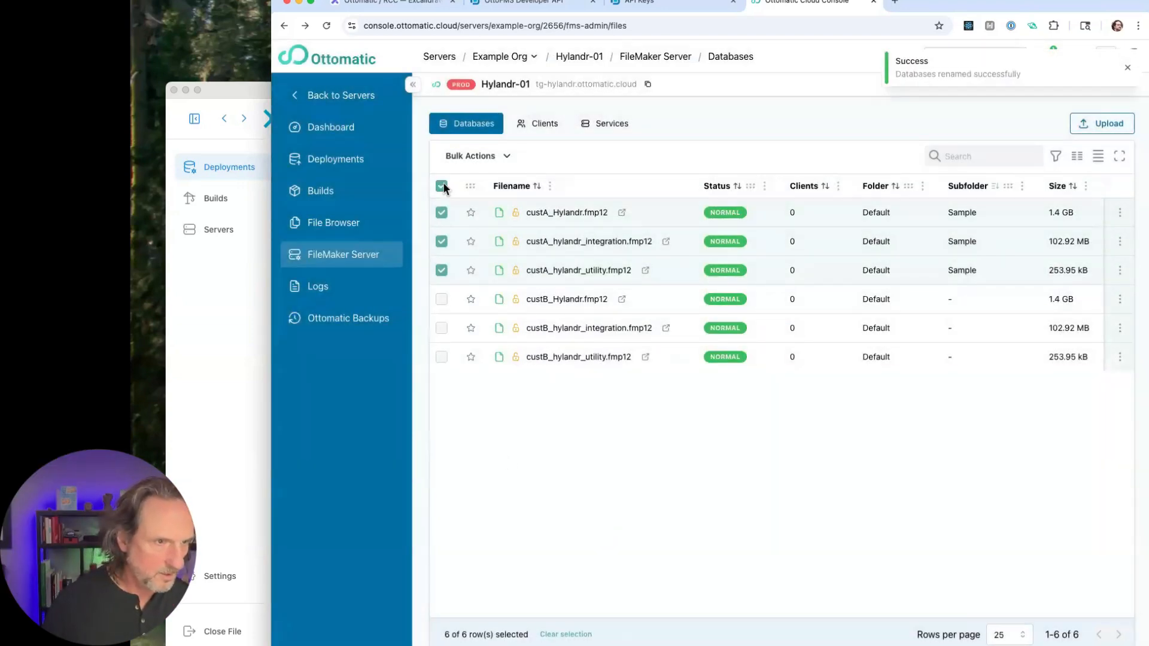
click(442, 187)
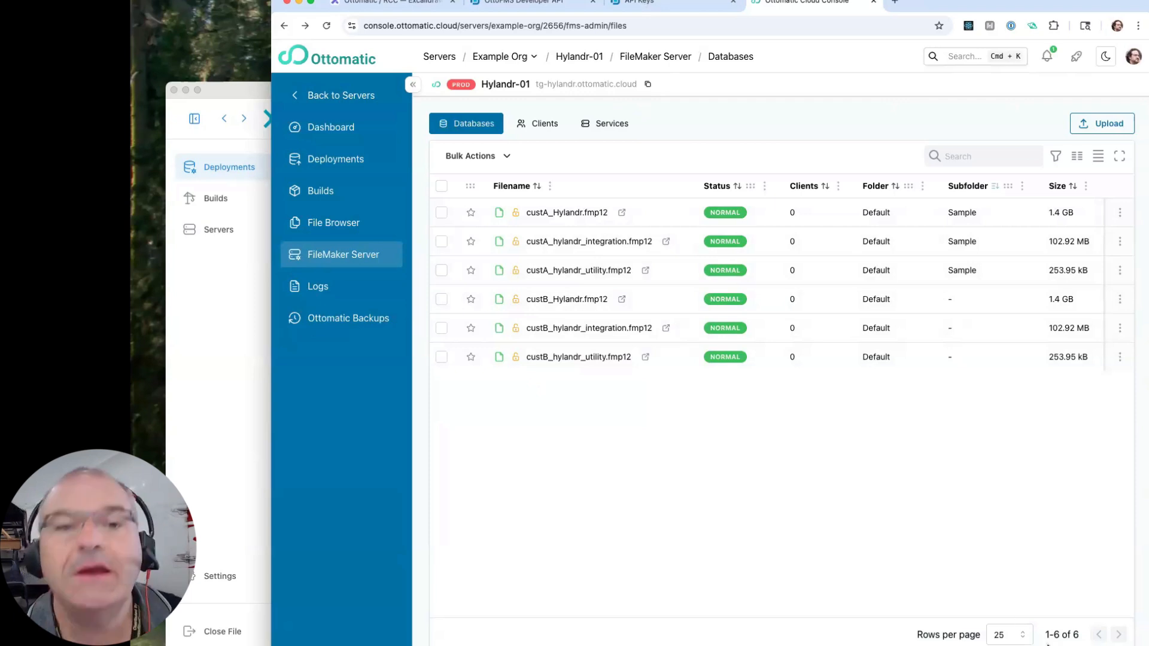
drag(1148, 645, 1108, 645)
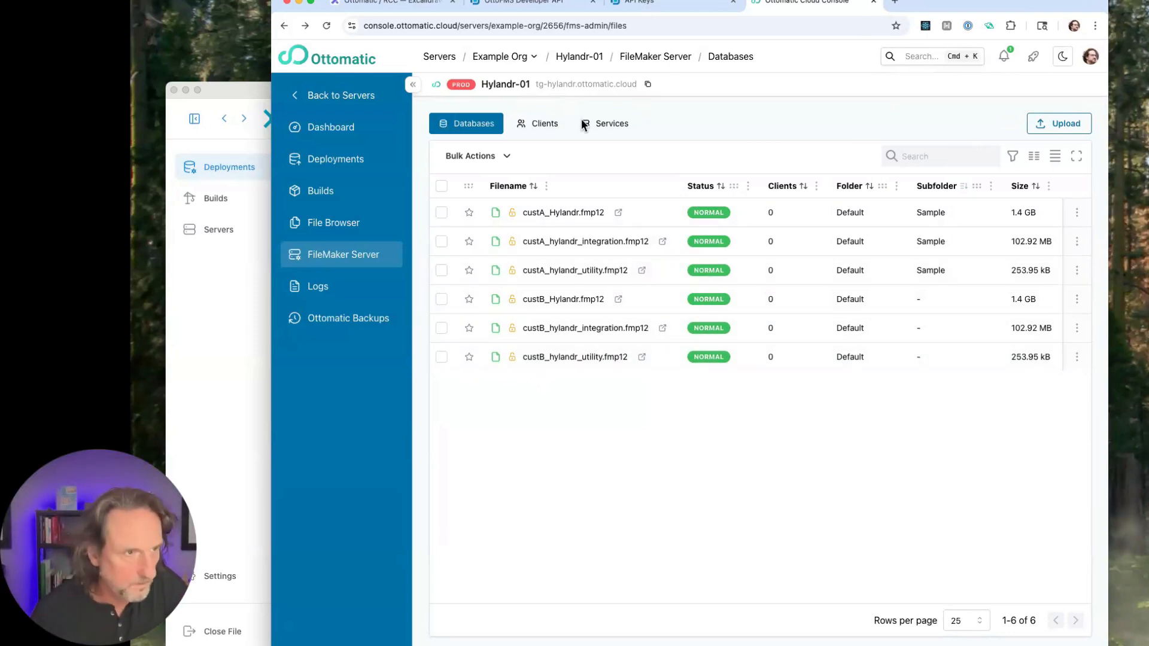
- Switch to OttoDeploy and save default file options with account name admin and the account password for both source and destination
click(223, 324)
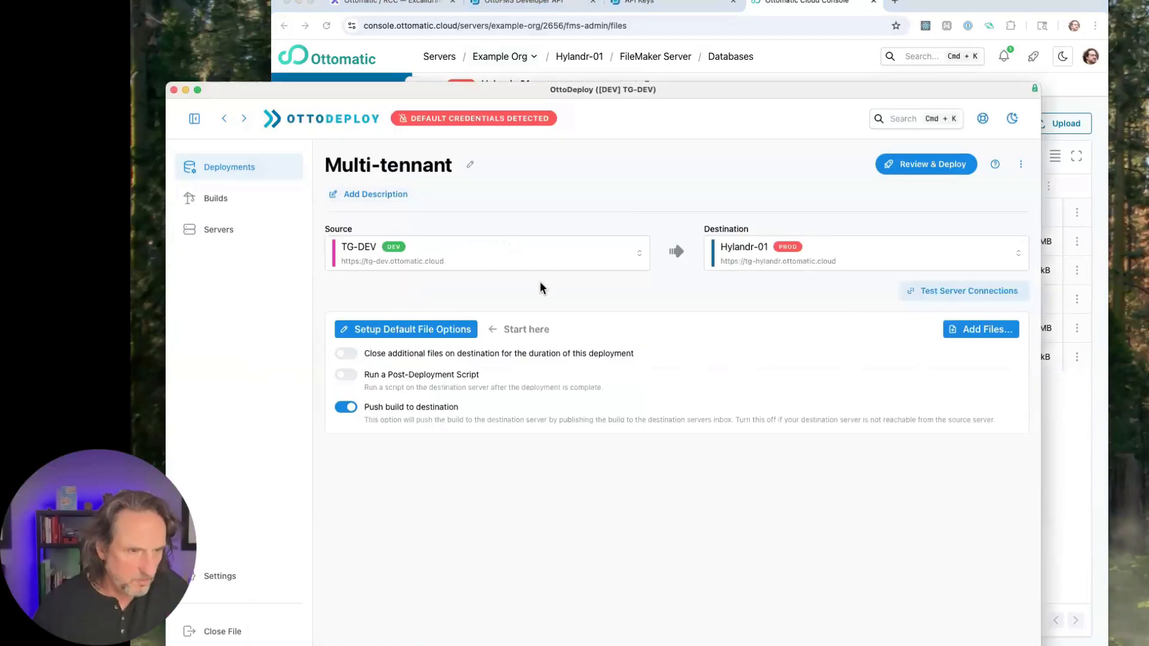
click(426, 333)
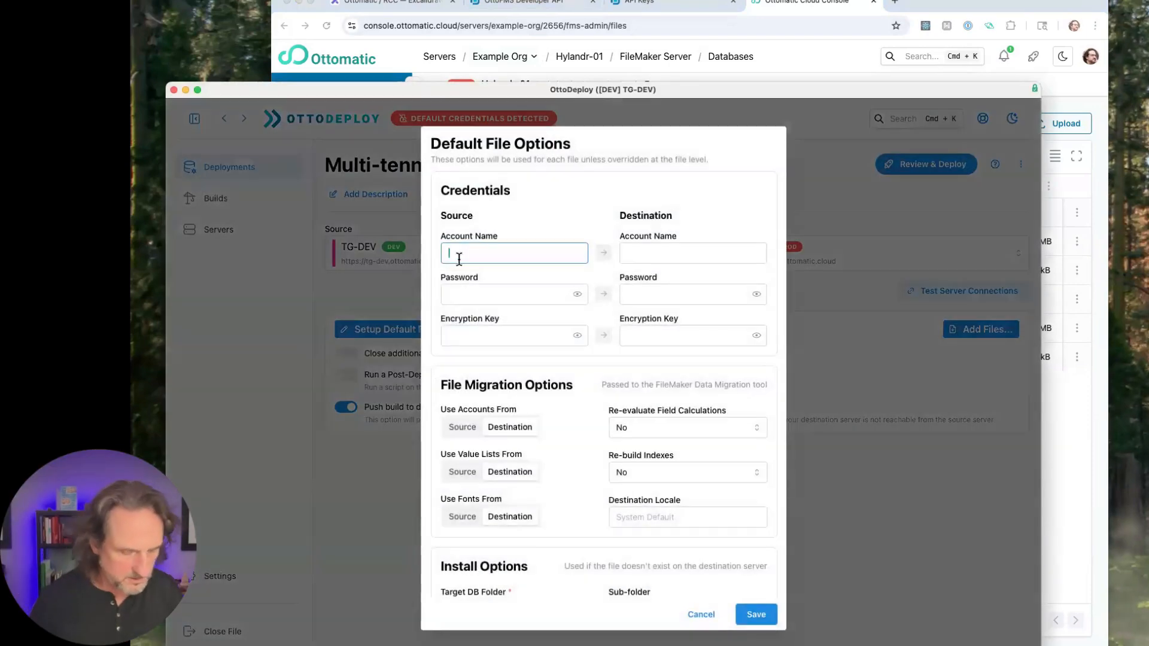
text(adsmin)
key(Tab)
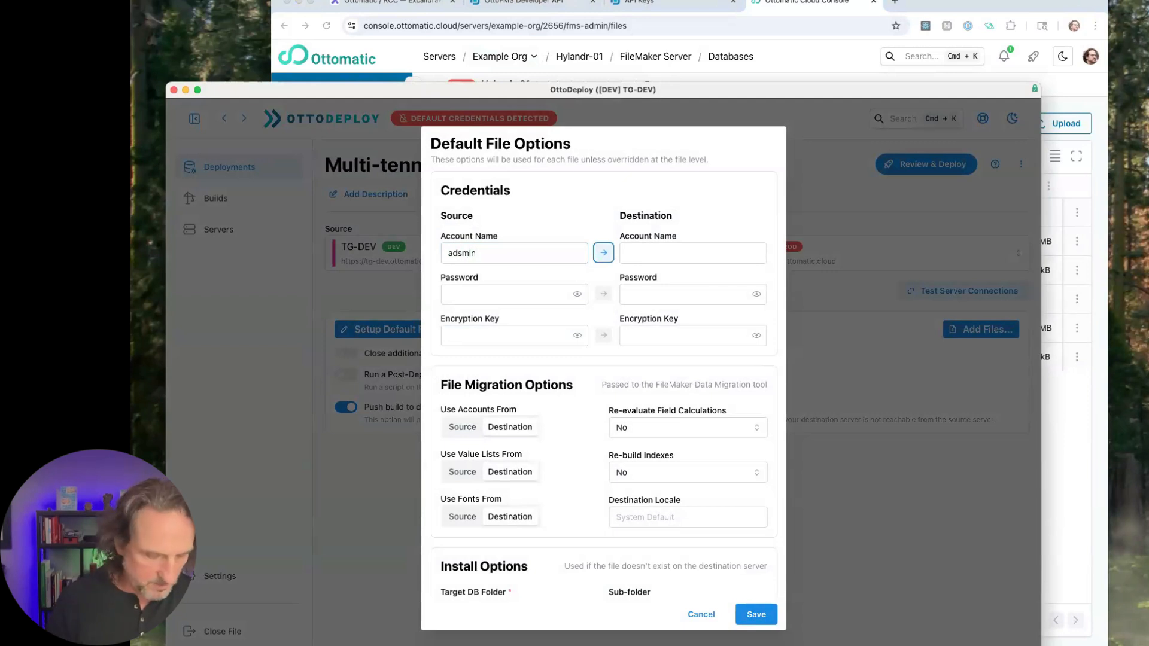
key(shift+Tab)
key(BackSpace)
text(Admin)
key(Tab)
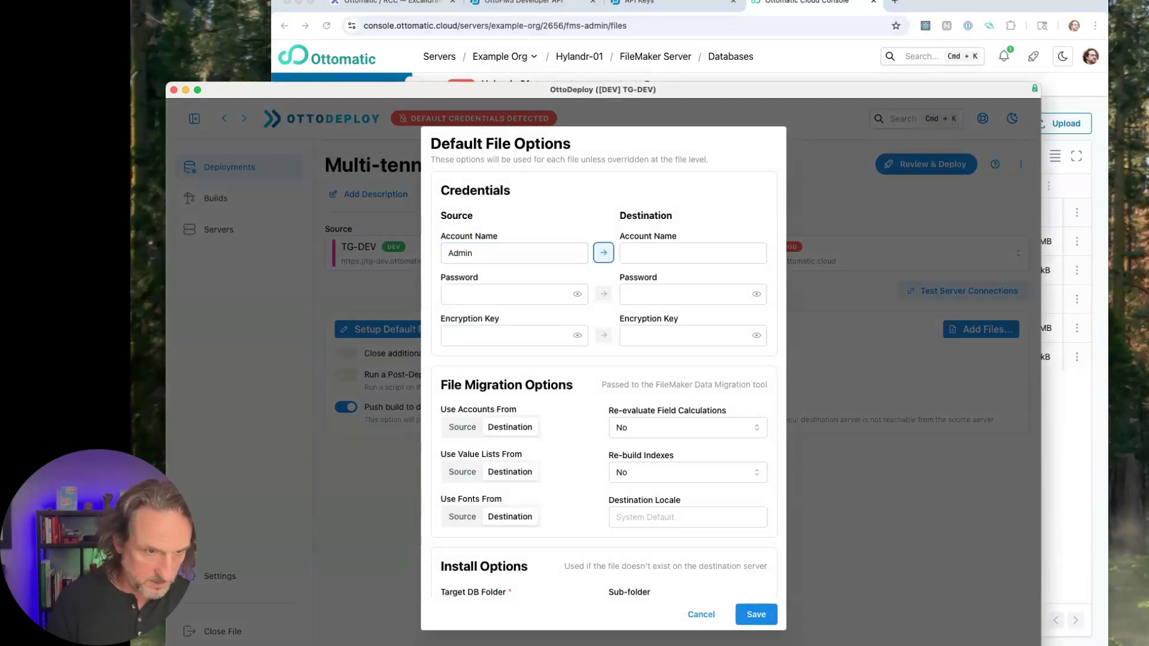
key(space)
key(Tab)
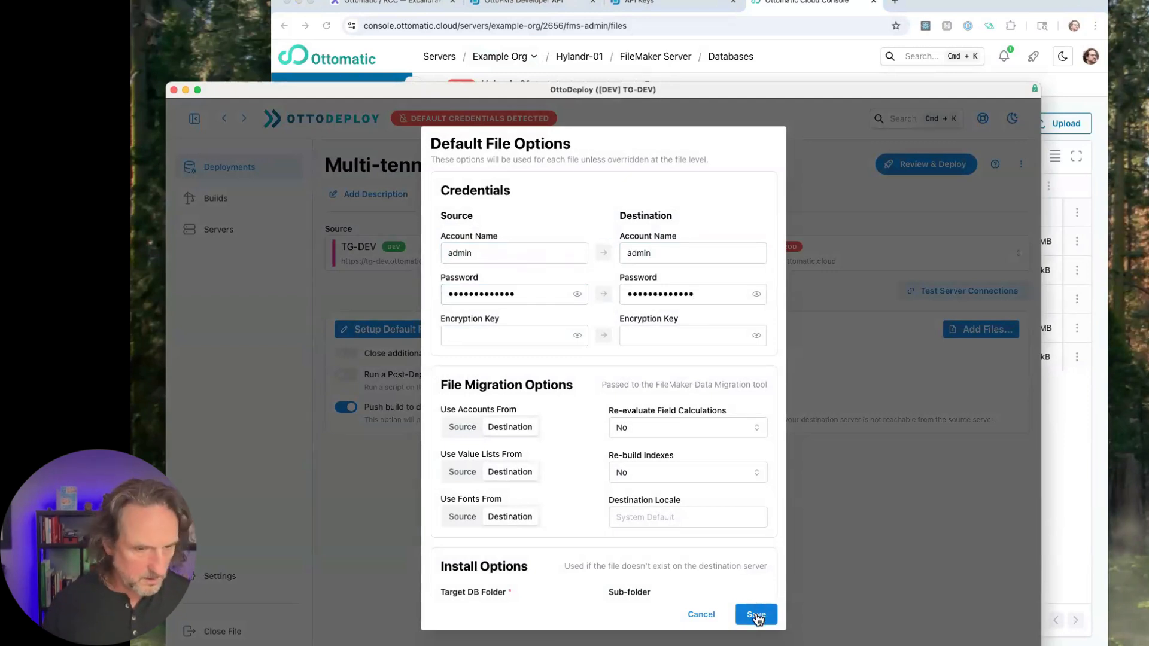
click(756, 617)
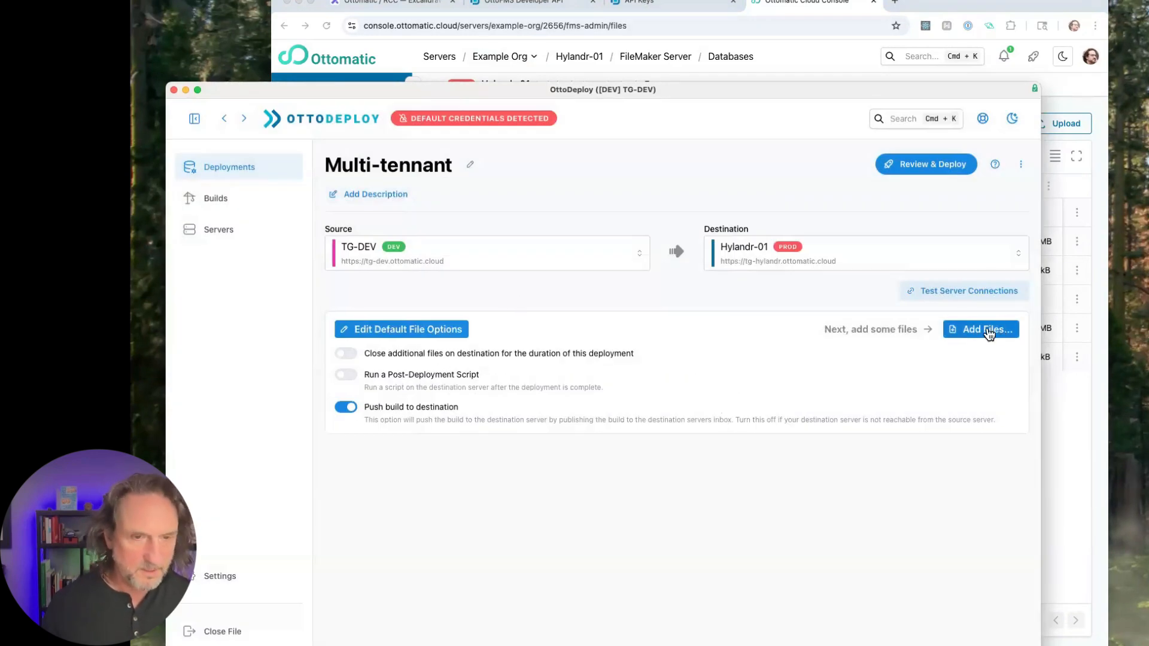
- Turn on the advanced options for the Multi-tennant deployment and rename its first sub-deployment Cust A
click(1020, 166)
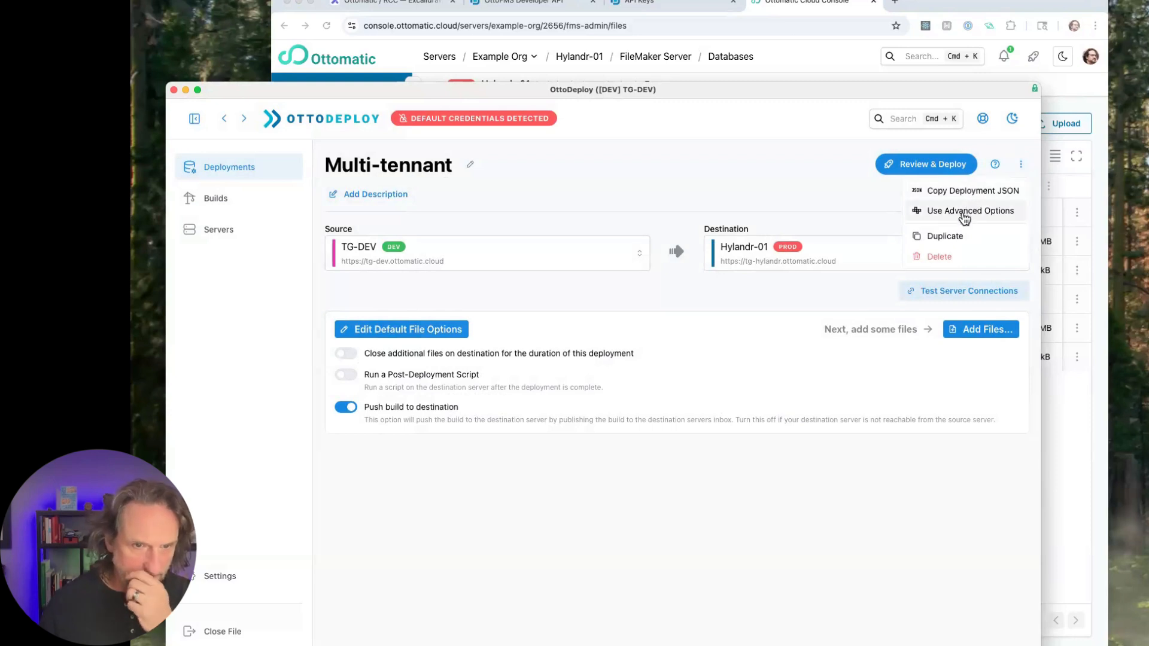
click(965, 215)
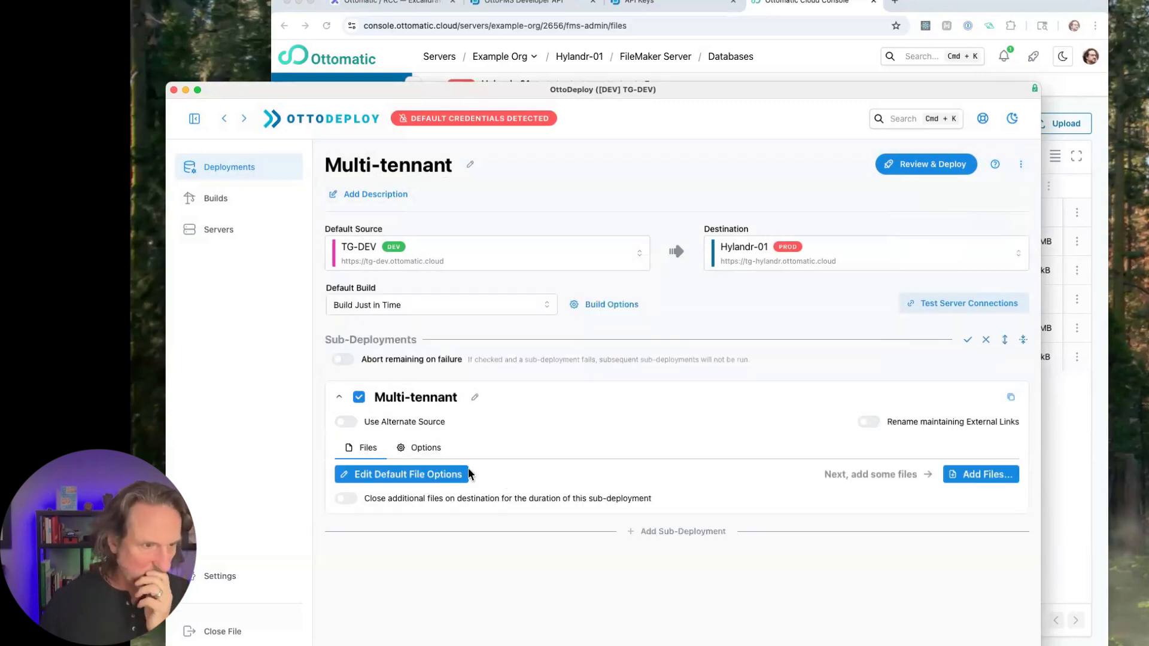
click(425, 396)
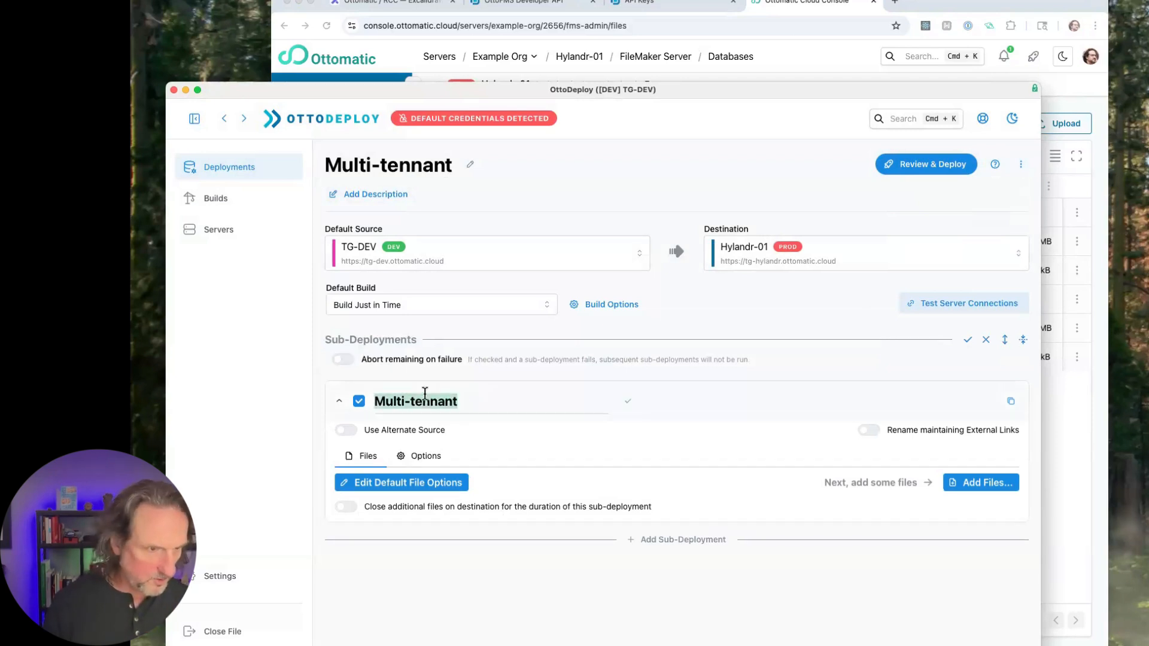
text(Cust)
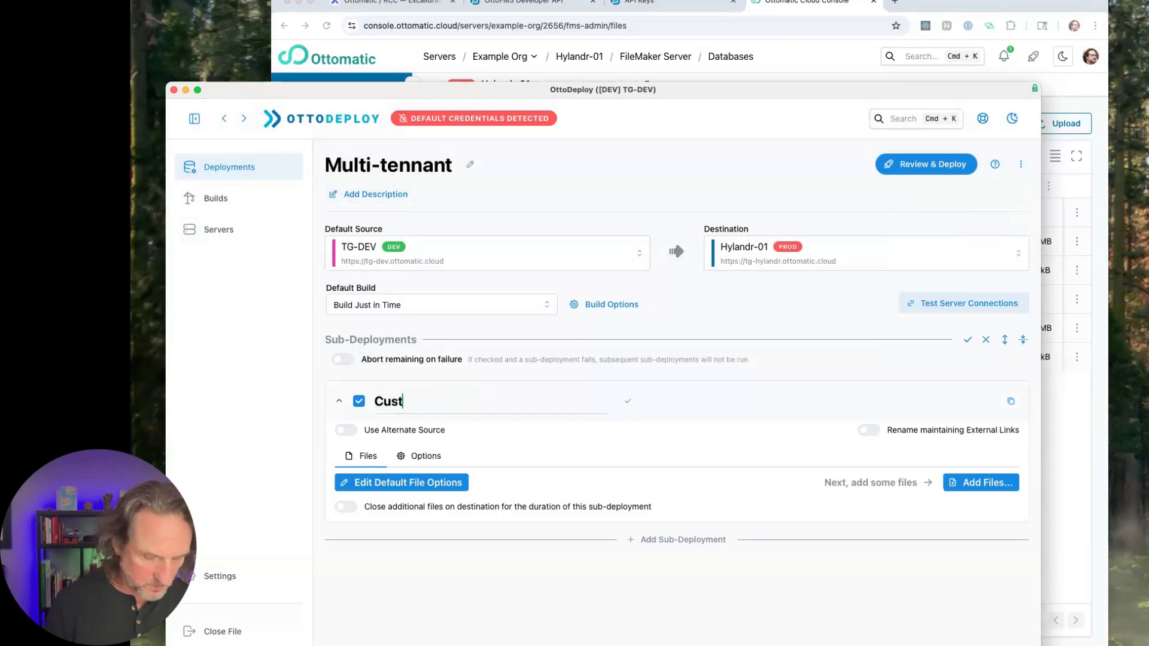
text( A)
key(Return)
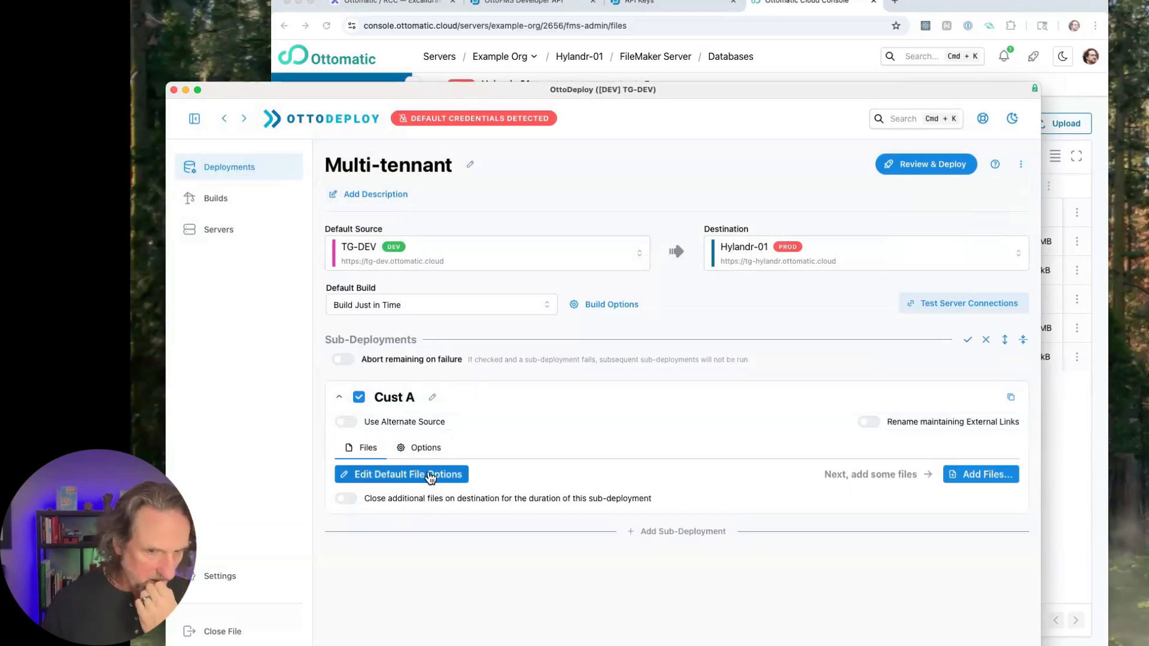
- Add the source files dev_Hylandr, dev_hylandr_integration and dev_hylandr_utility to the Cust A sub-deployment
click(988, 475)
click(502, 341)
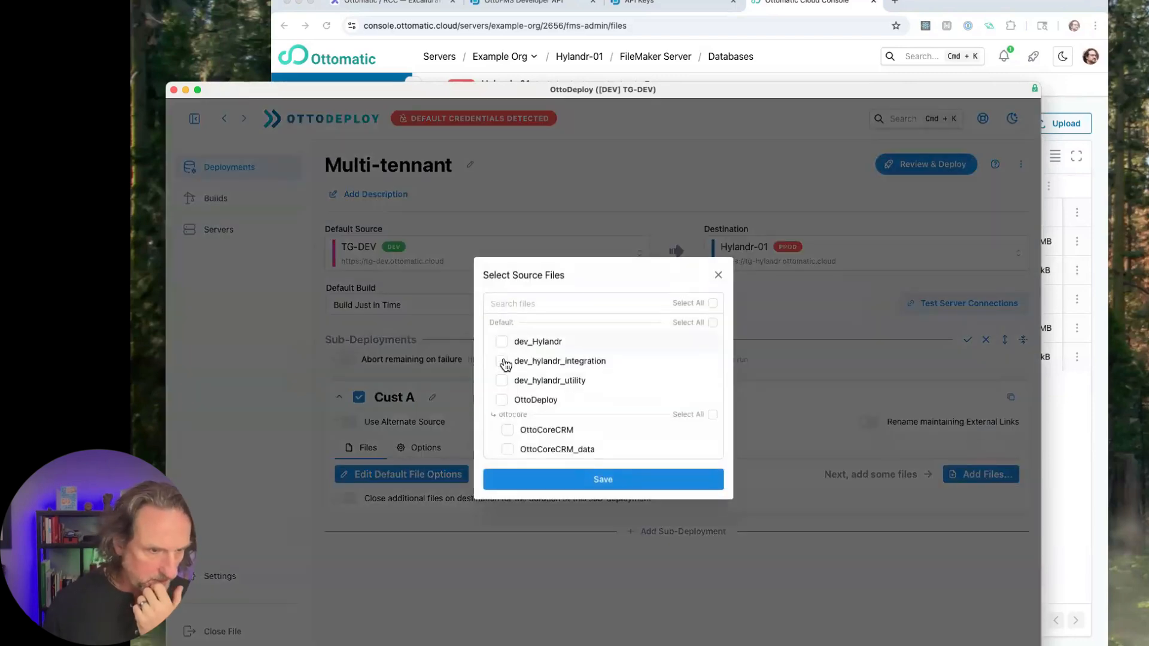
click(503, 362)
click(503, 381)
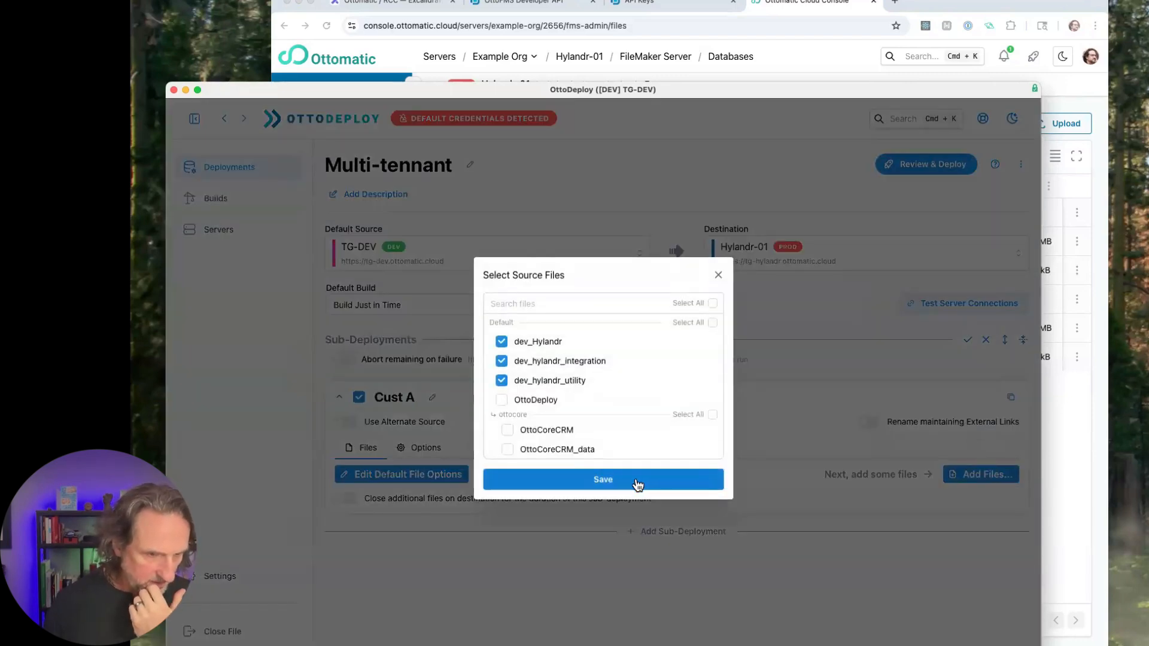
click(636, 481)
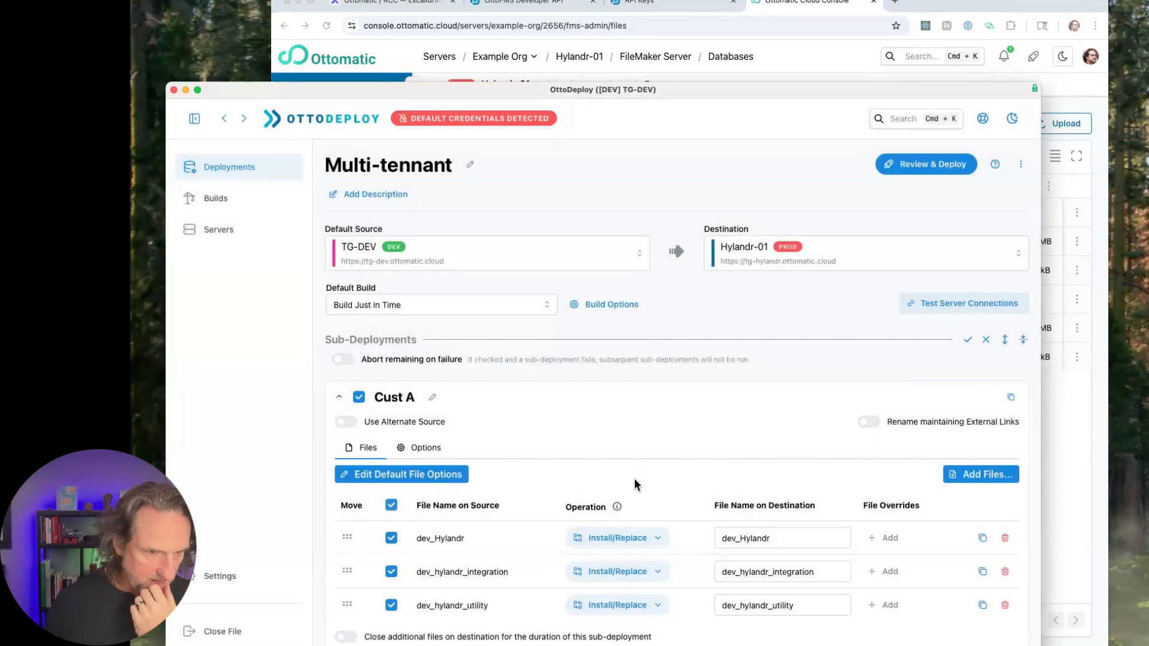
- Enable Rename maintaining External Links for Cust A and replace the text dev_ with custA_ in the destination file names
click(869, 422)
click(614, 519)
text(dev_)
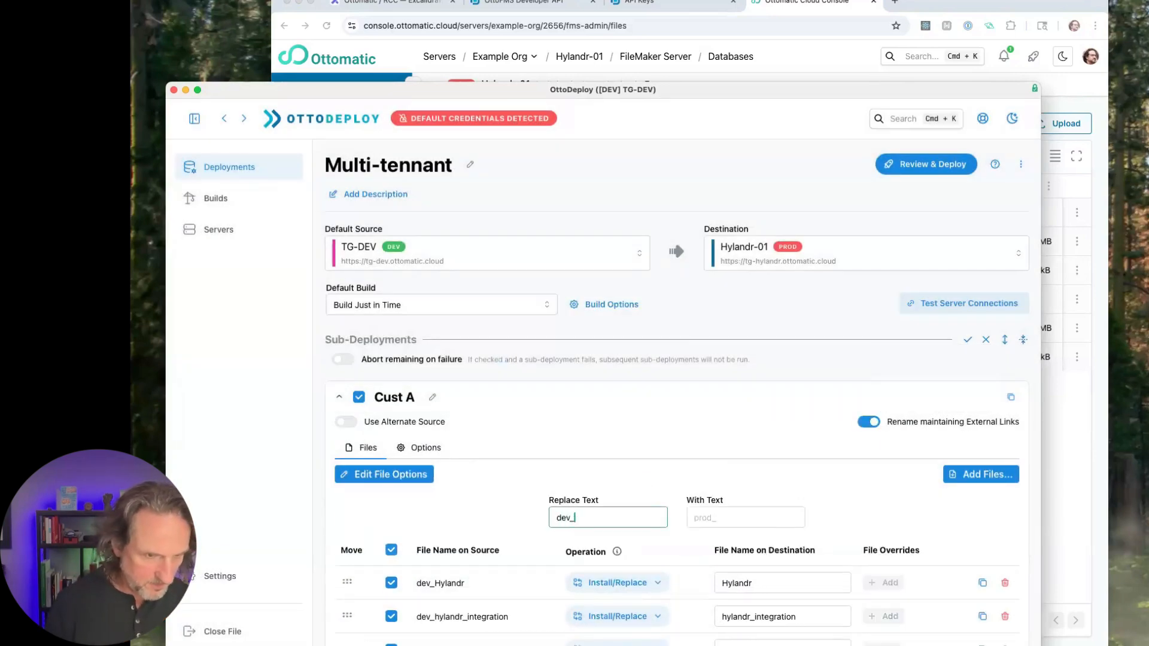
key(Tab)
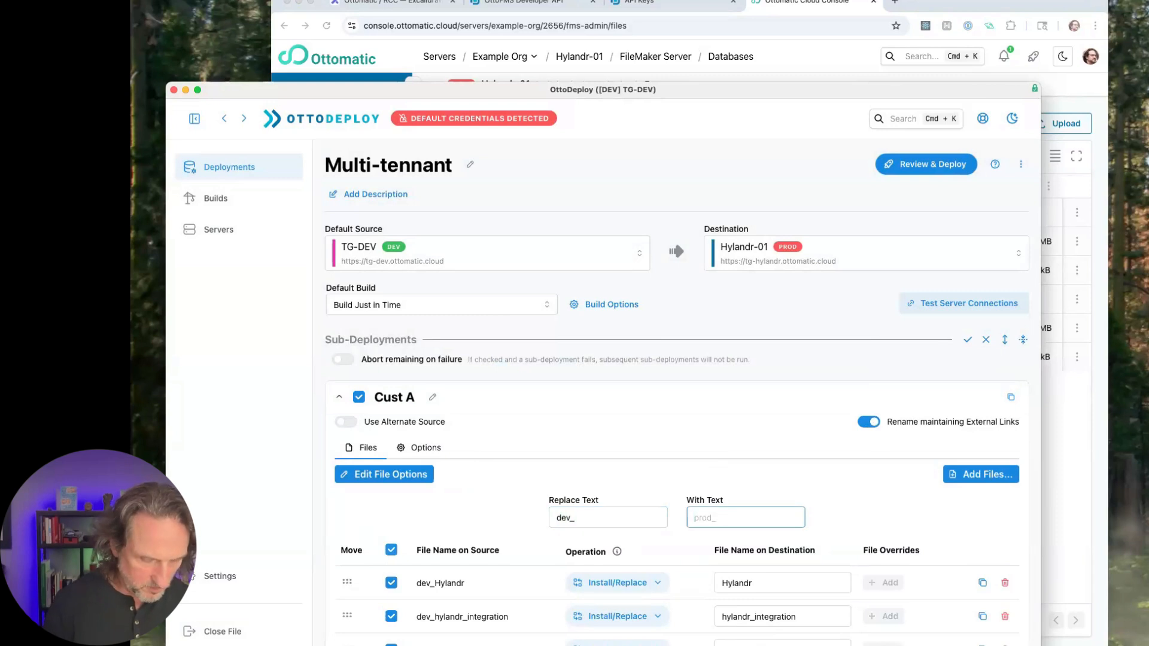
text(cust_)
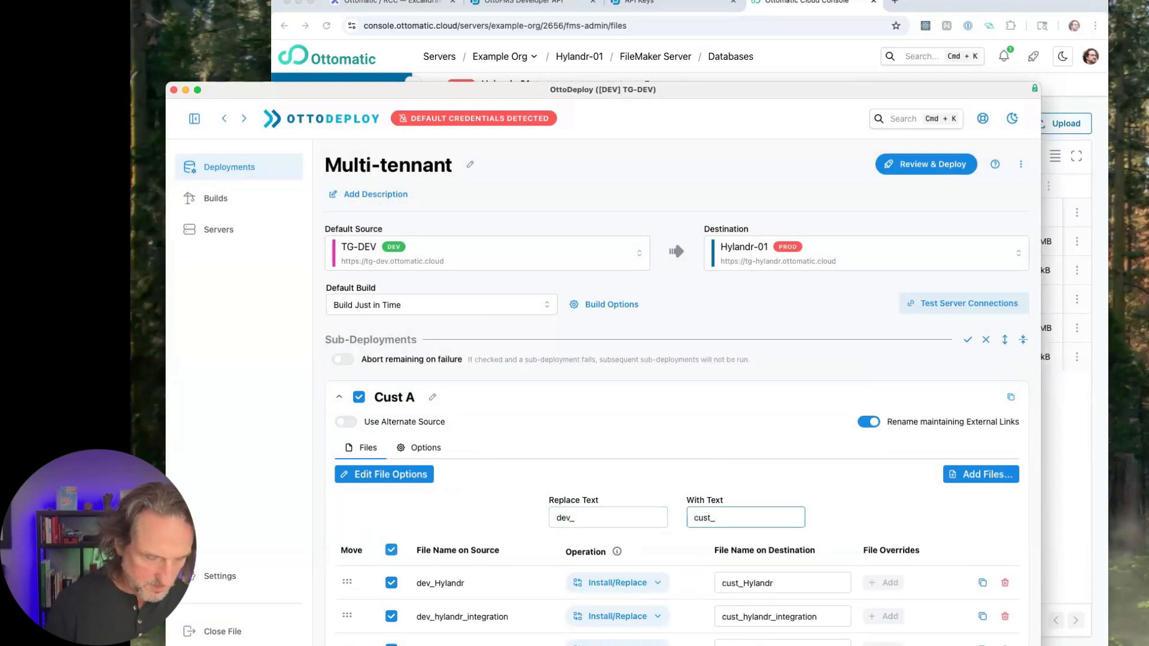
key(BackSpace)
text(A)
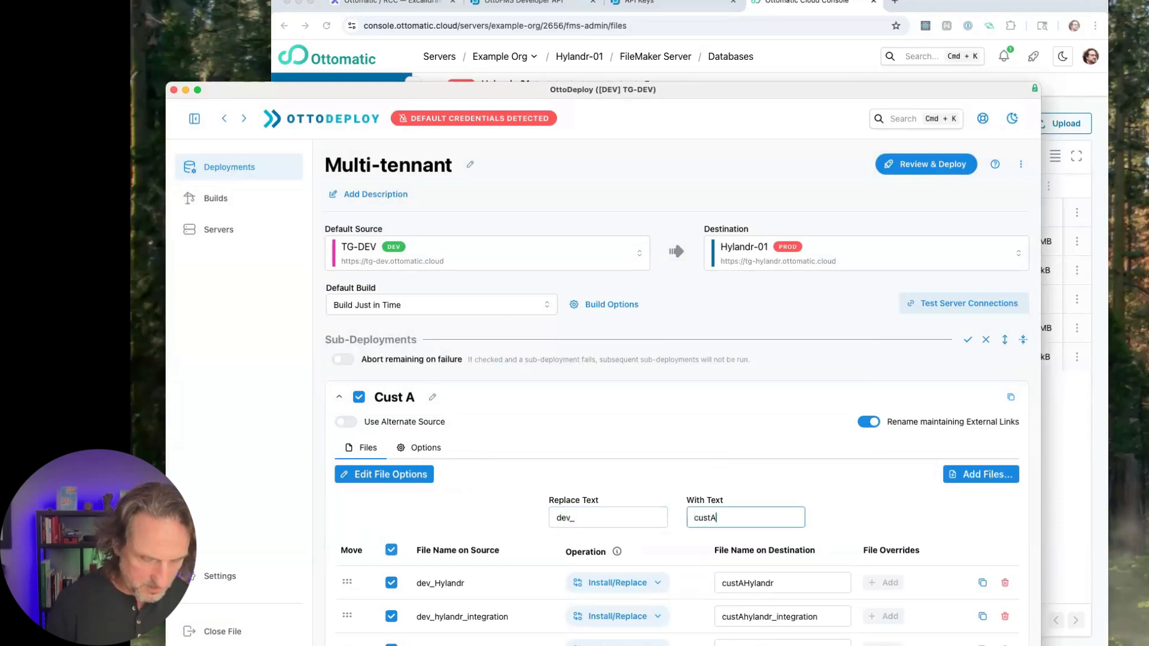
text(_)
scroll(654, 429, down, 2)
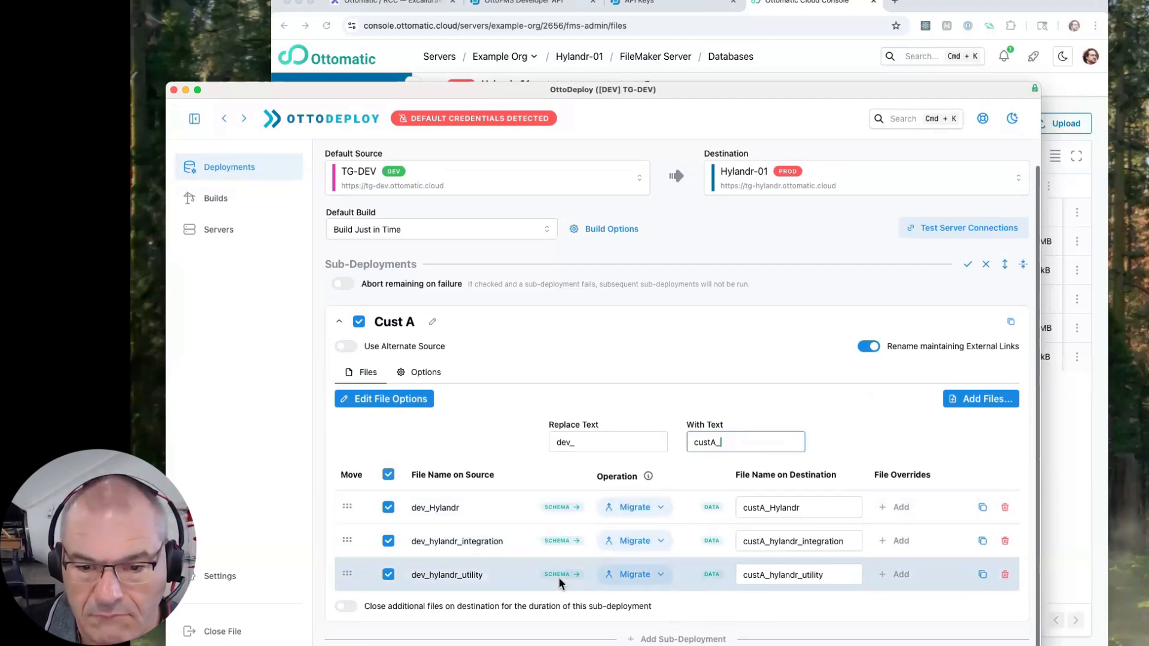
- Add a second sub-deployment to the Multi-tennant deployment, name it Cust B and leave its settings expanded
click(704, 639)
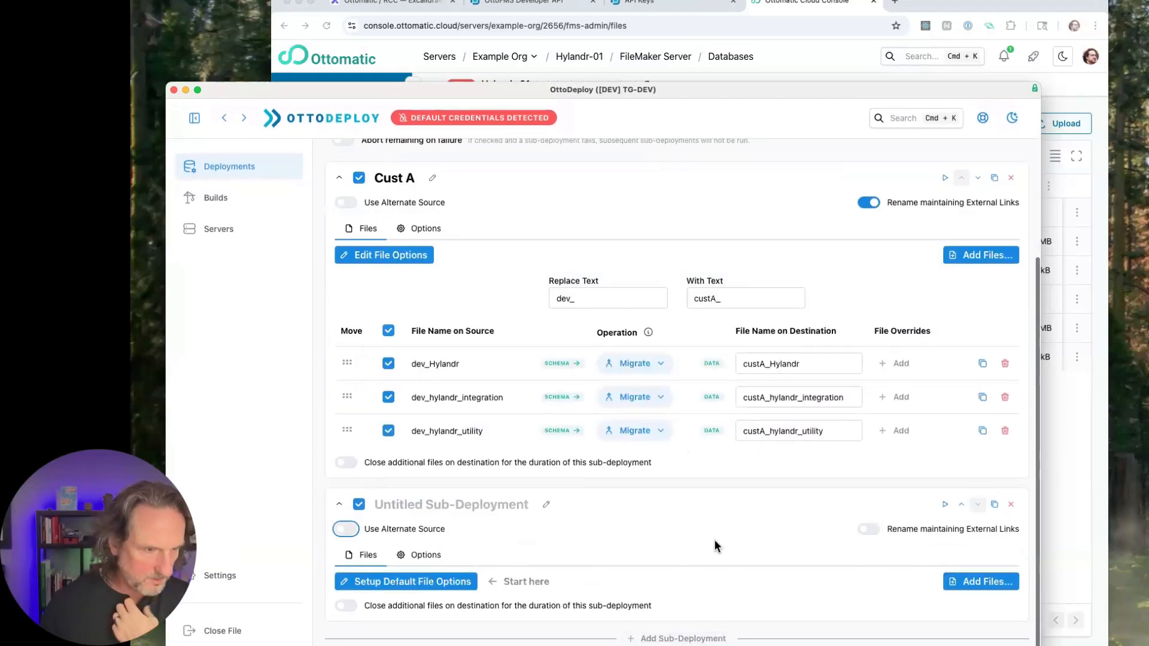
click(457, 506)
text(Cust B)
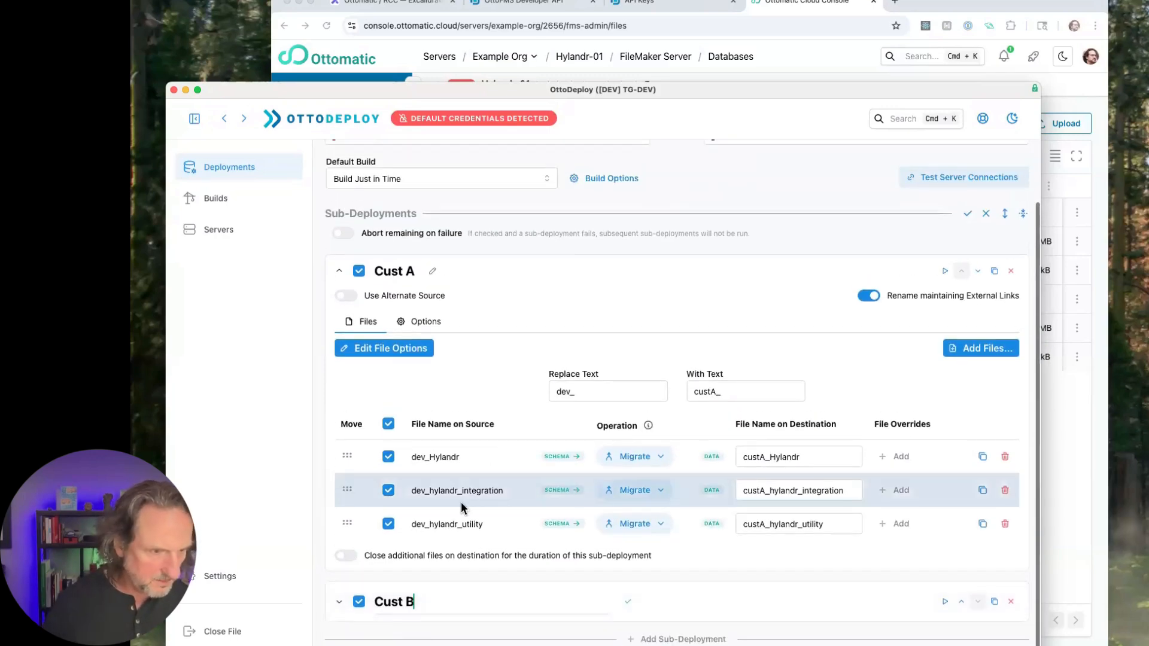
scroll(461, 508, down, 2)
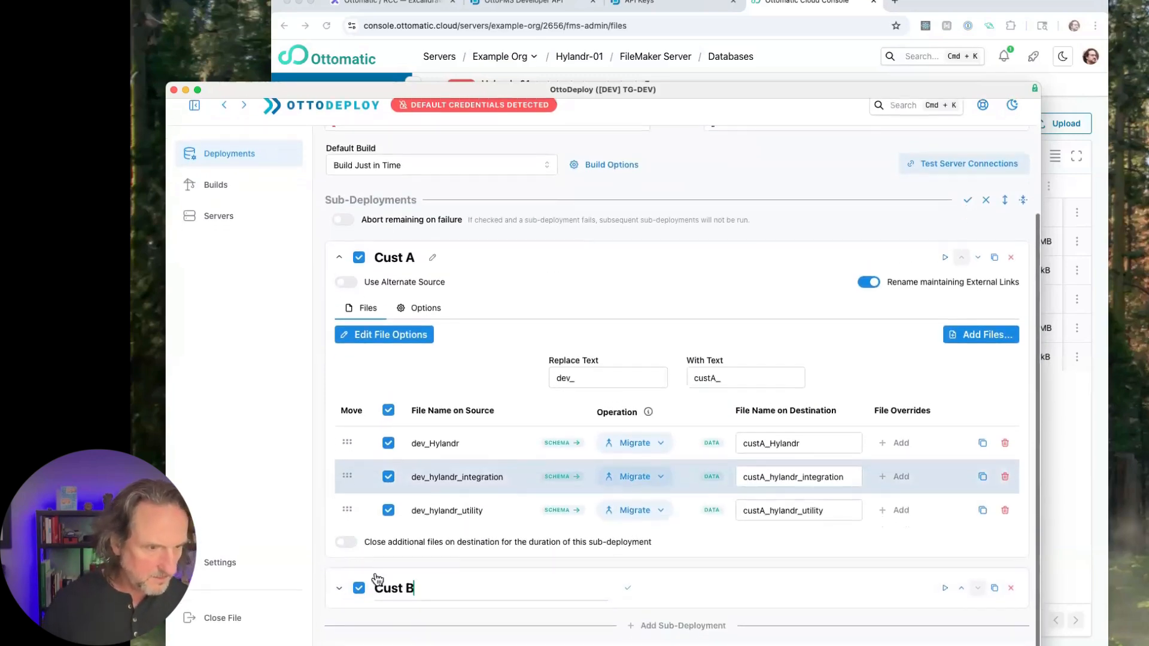
click(339, 602)
scroll(470, 575, down, 3)
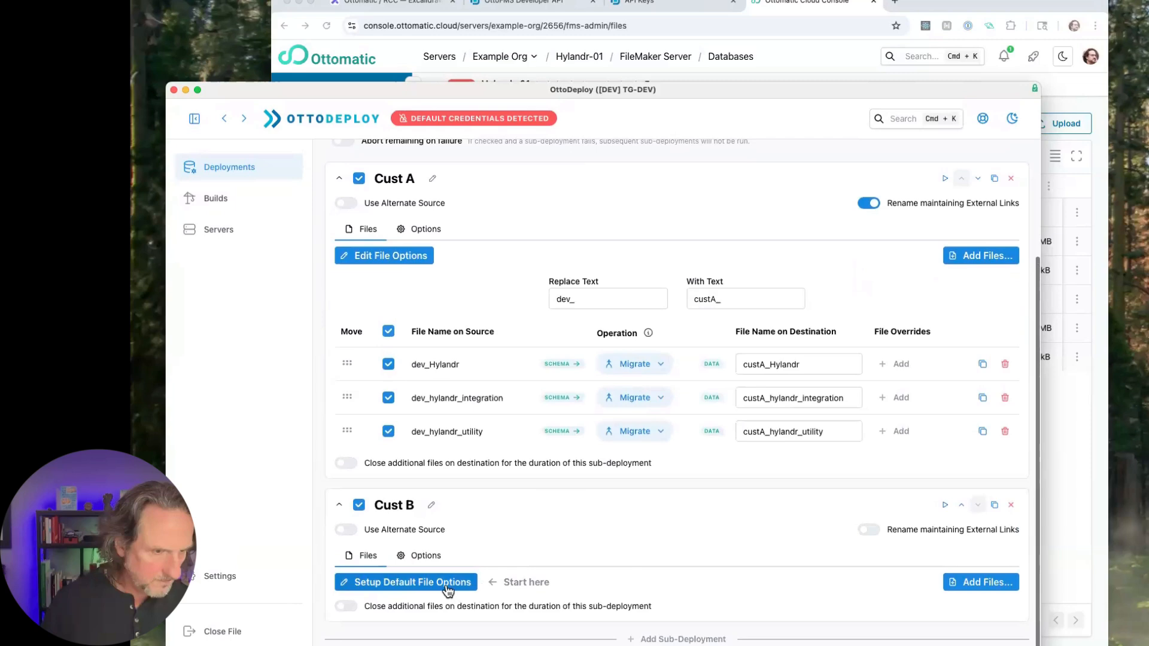
- Save Cust B's default file options with account name admin and the account password for both source and destination
click(458, 582)
text(admin)
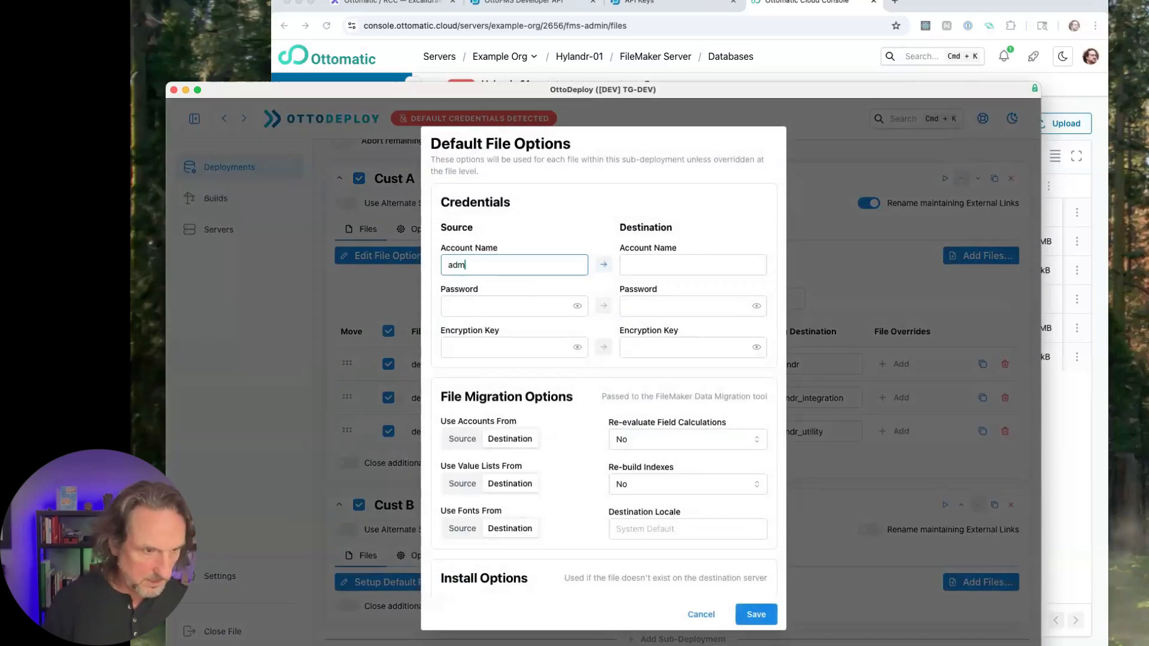
click(604, 264)
click(651, 308)
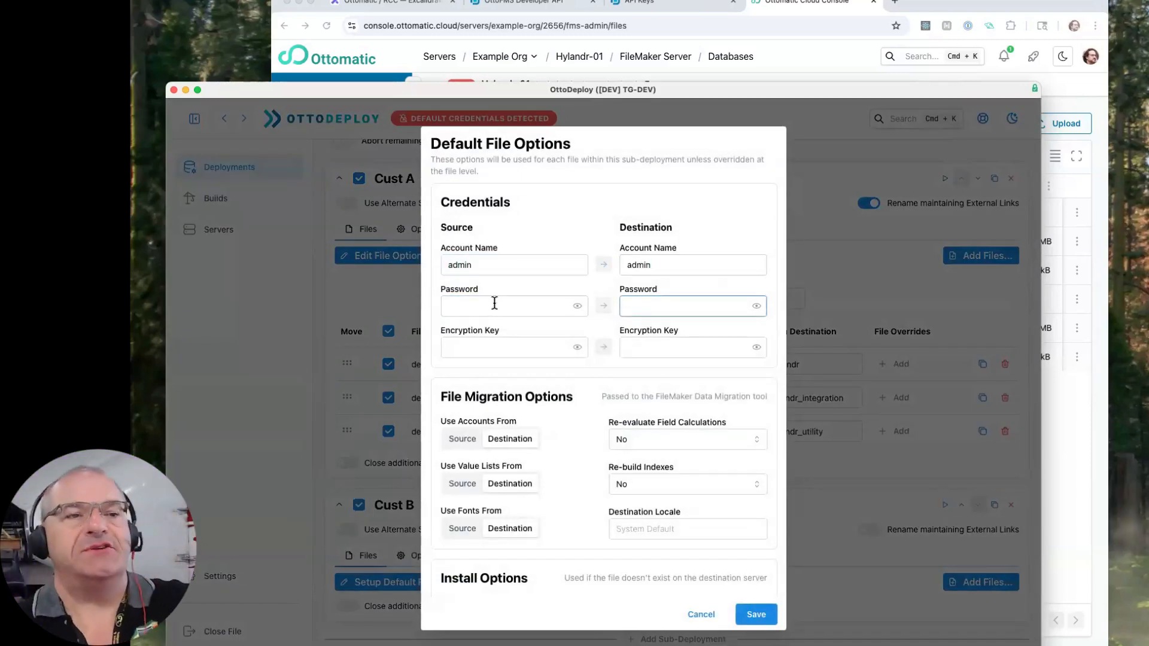
click(495, 303)
key(super+v)
click(603, 306)
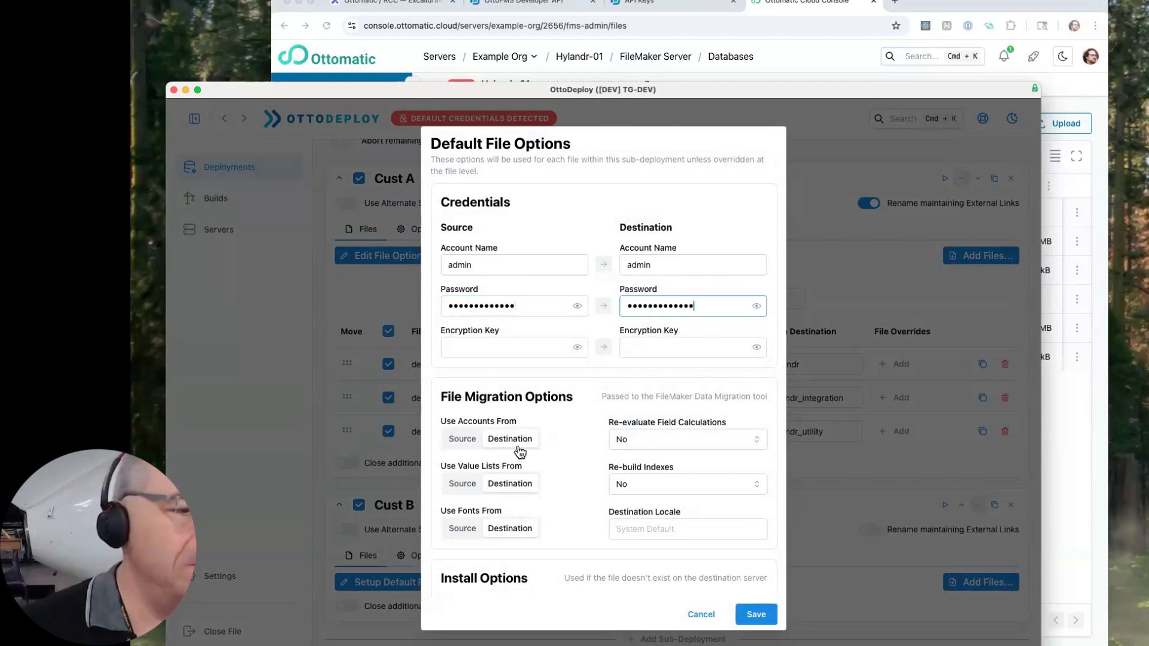
click(756, 618)
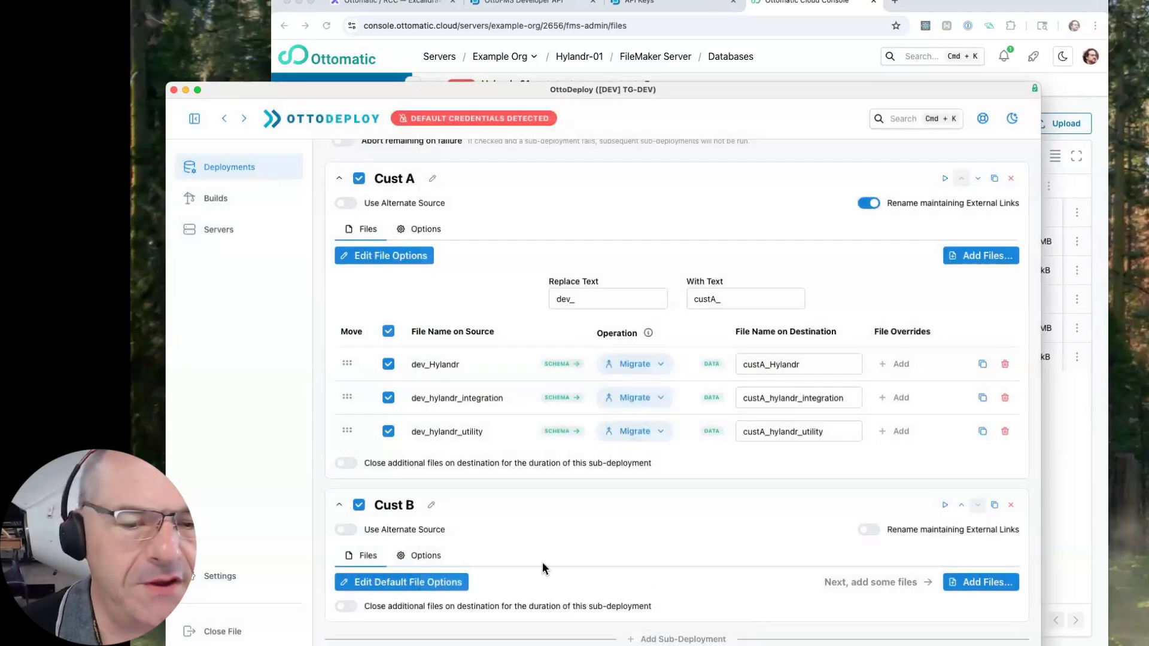
- Add the source files dev_Hylandr, dev_hylandr_integration and dev_hylandr_utility to the Cust B sub-deployment
click(976, 584)
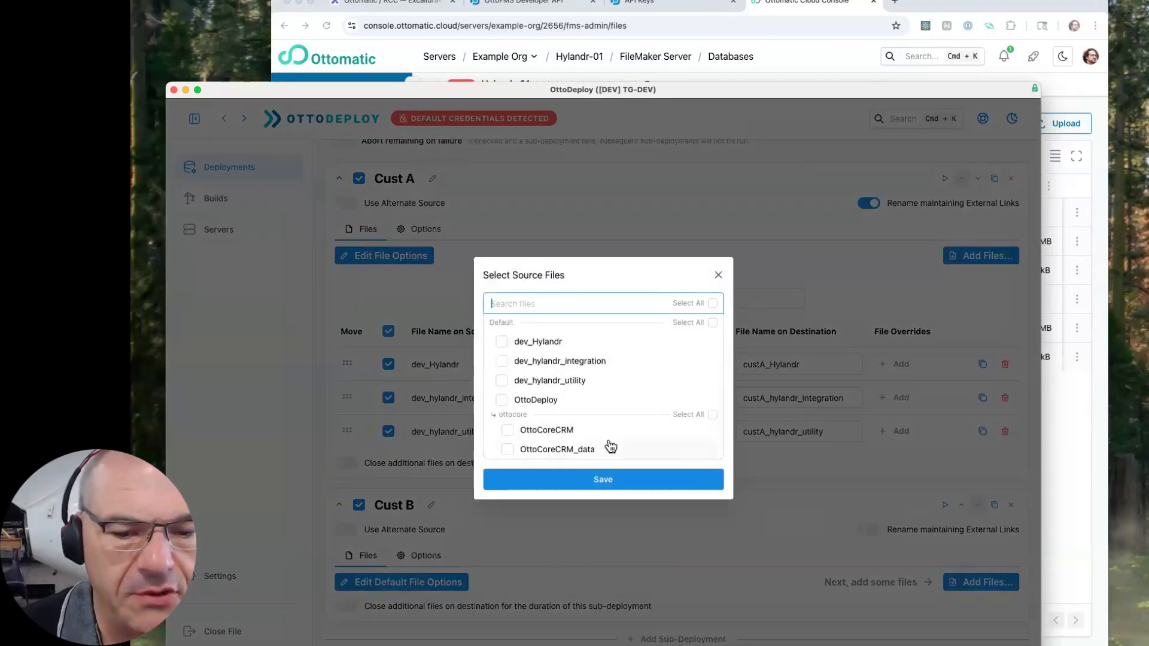
click(501, 341)
click(501, 361)
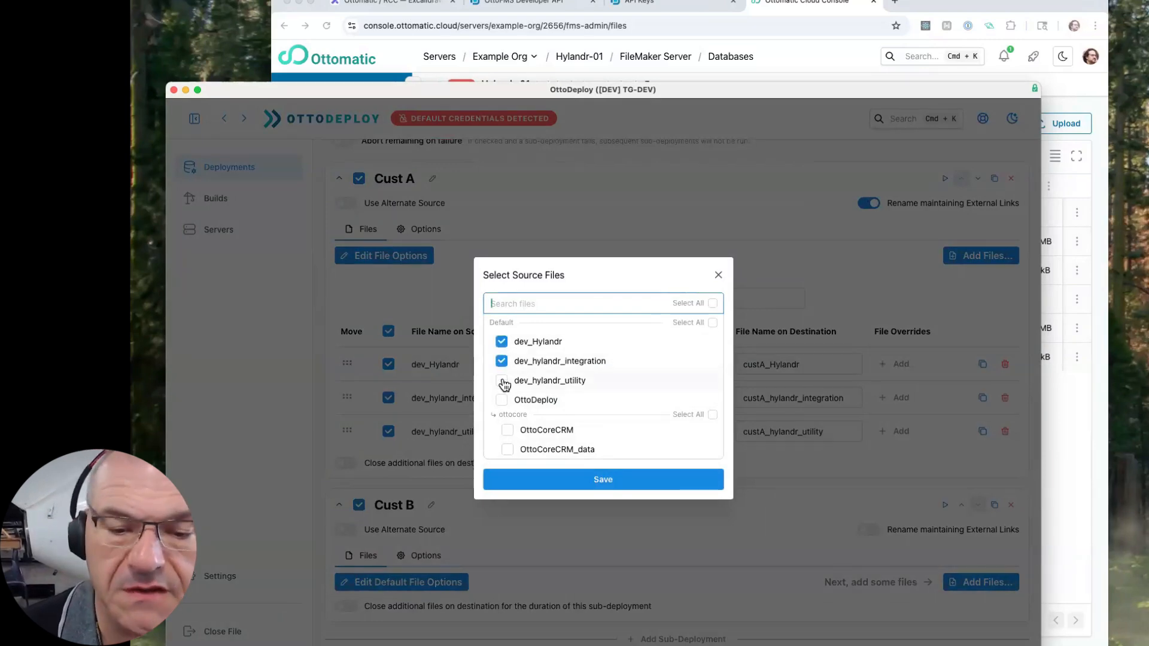
click(502, 380)
click(603, 480)
- Enable Rename maintaining External Links for Cust B and replace the text dev_ with custB_ in the destination file names
scroll(778, 544, down, 3)
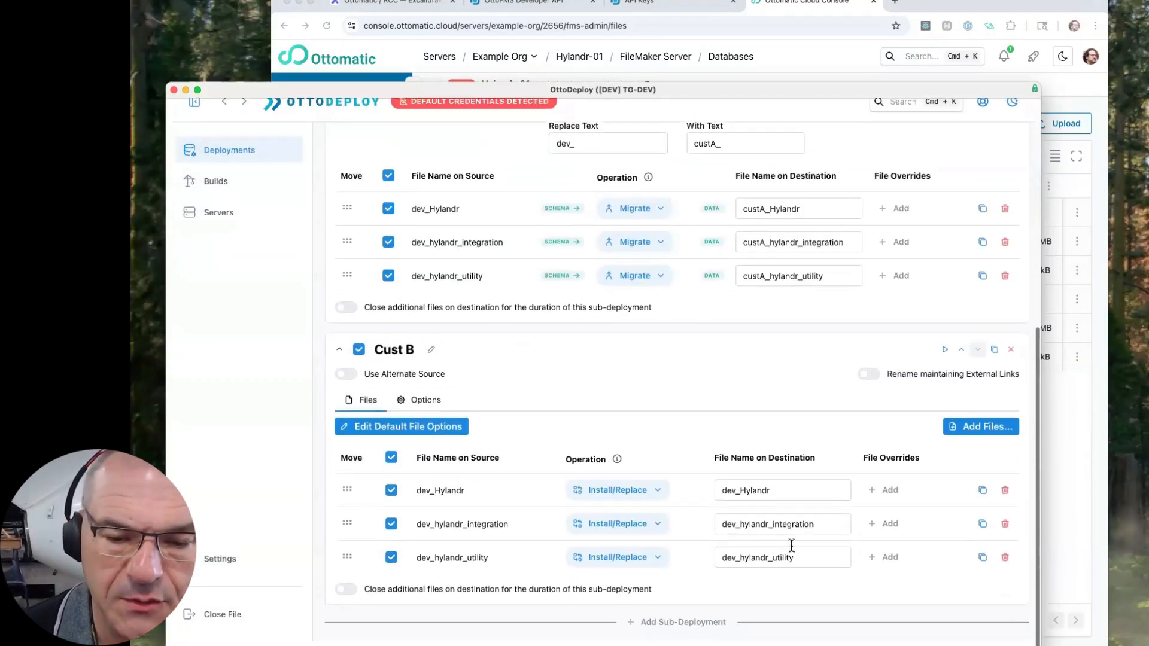
click(869, 391)
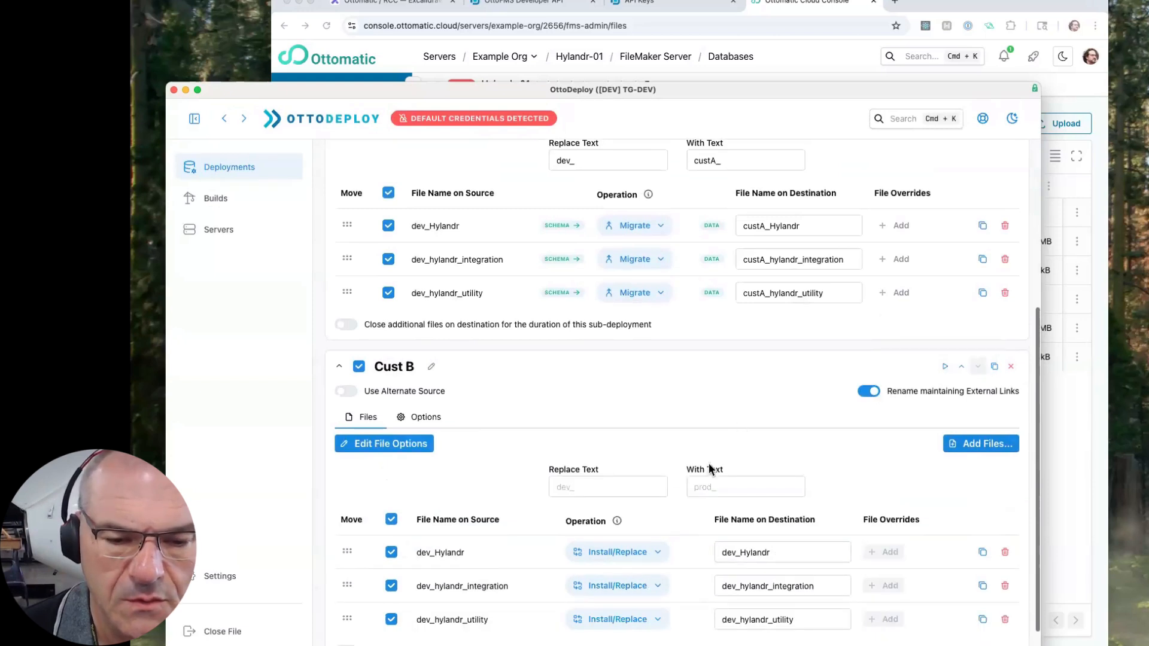
click(618, 485)
text(dev)
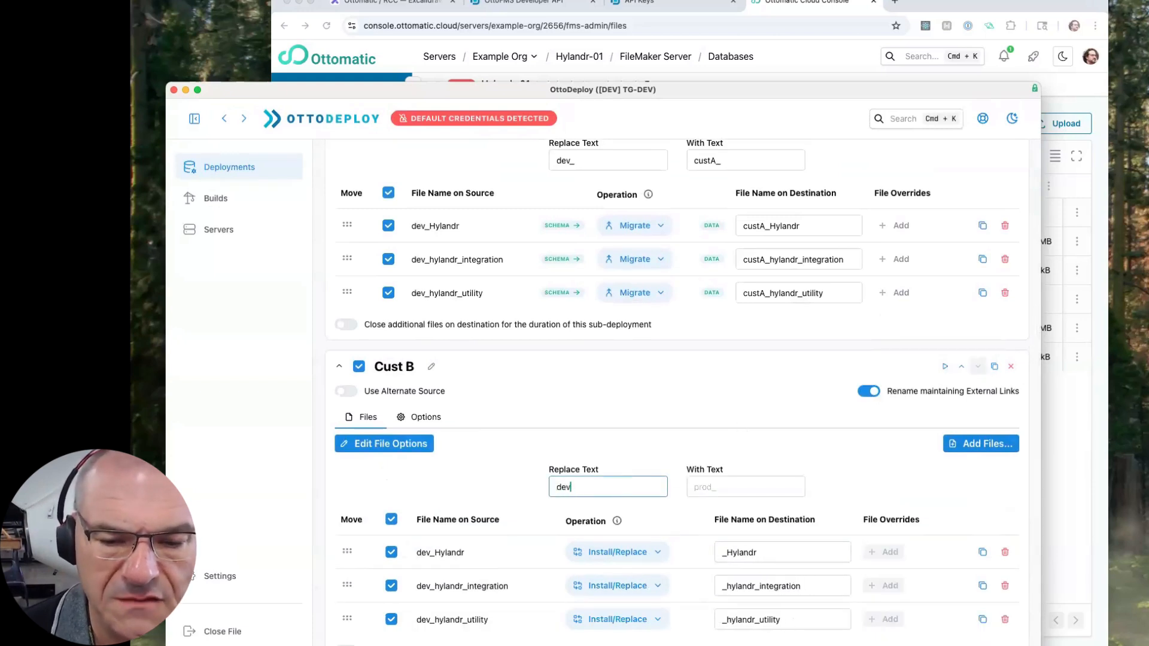
text(_)
key(Tab)
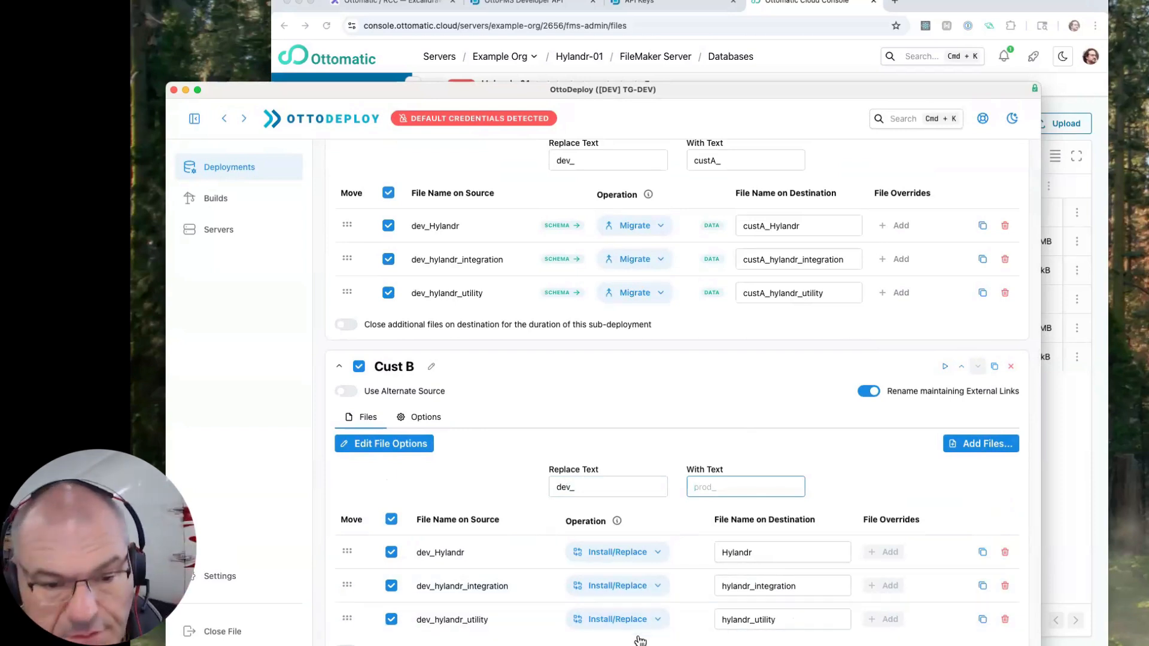
scroll(640, 640, down, 1)
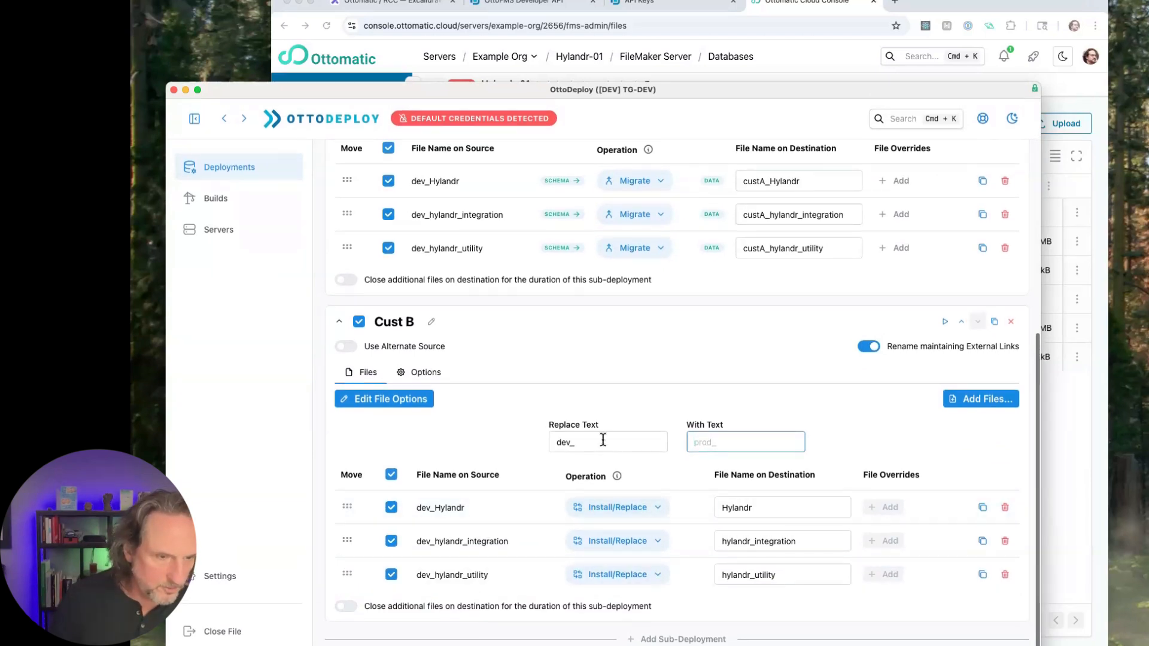
text(cust)
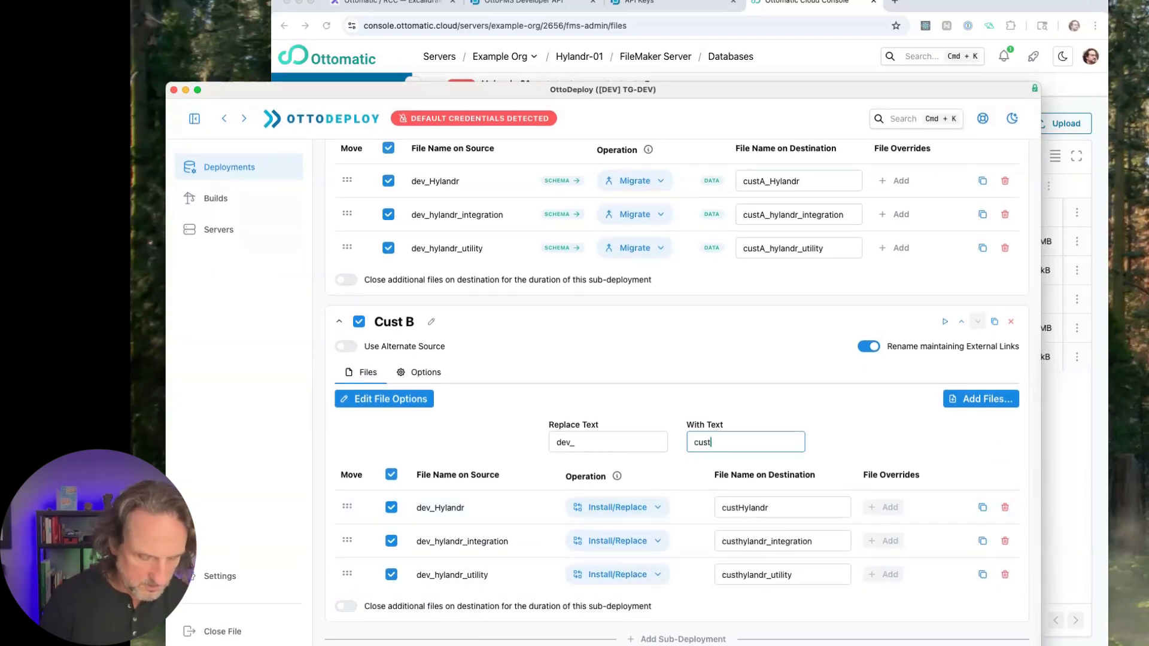
text(B_)
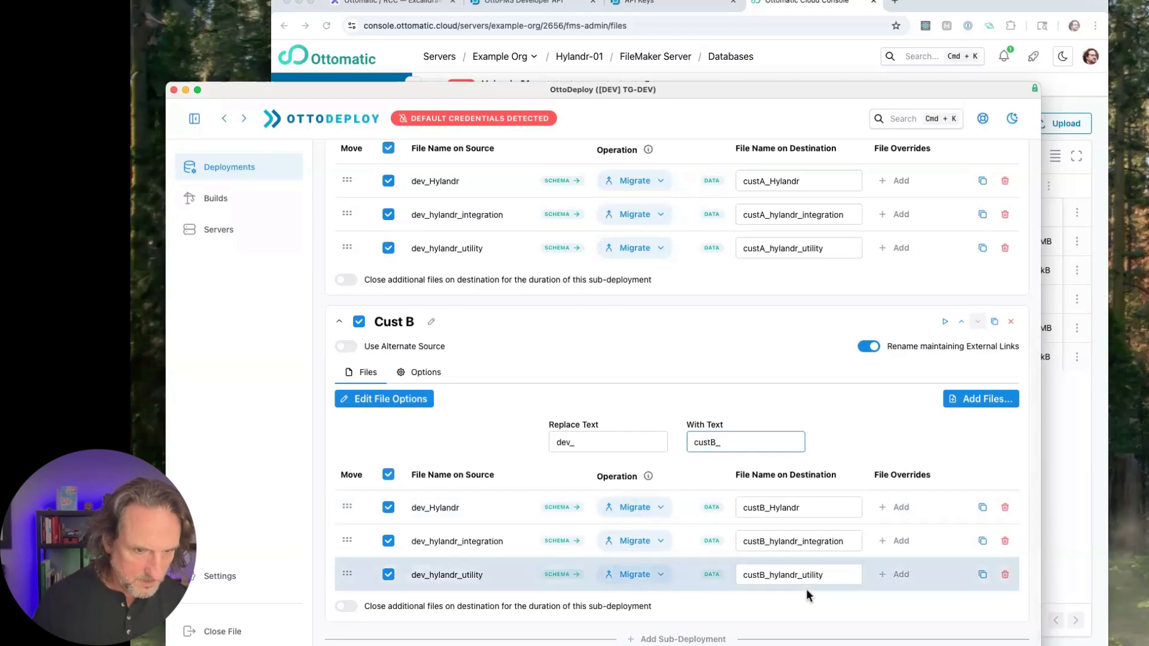
click(669, 378)
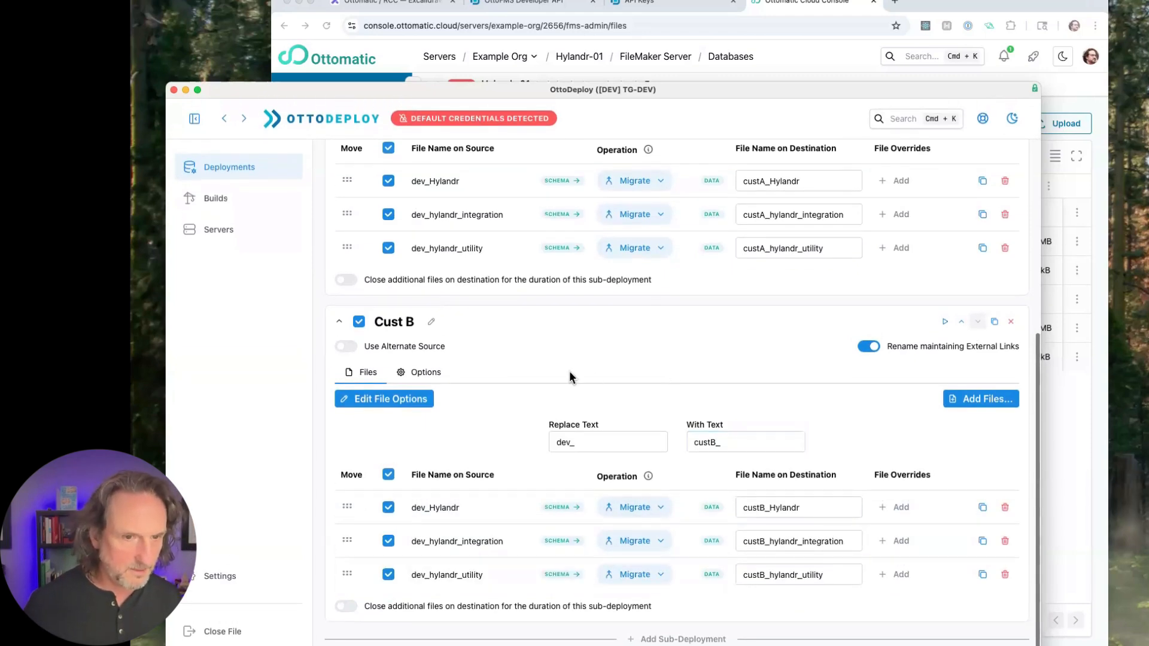
- Examine the available default source servers and check the file mappings of the Cust A and Cust B sub-deployments
scroll(712, 403, up, 7)
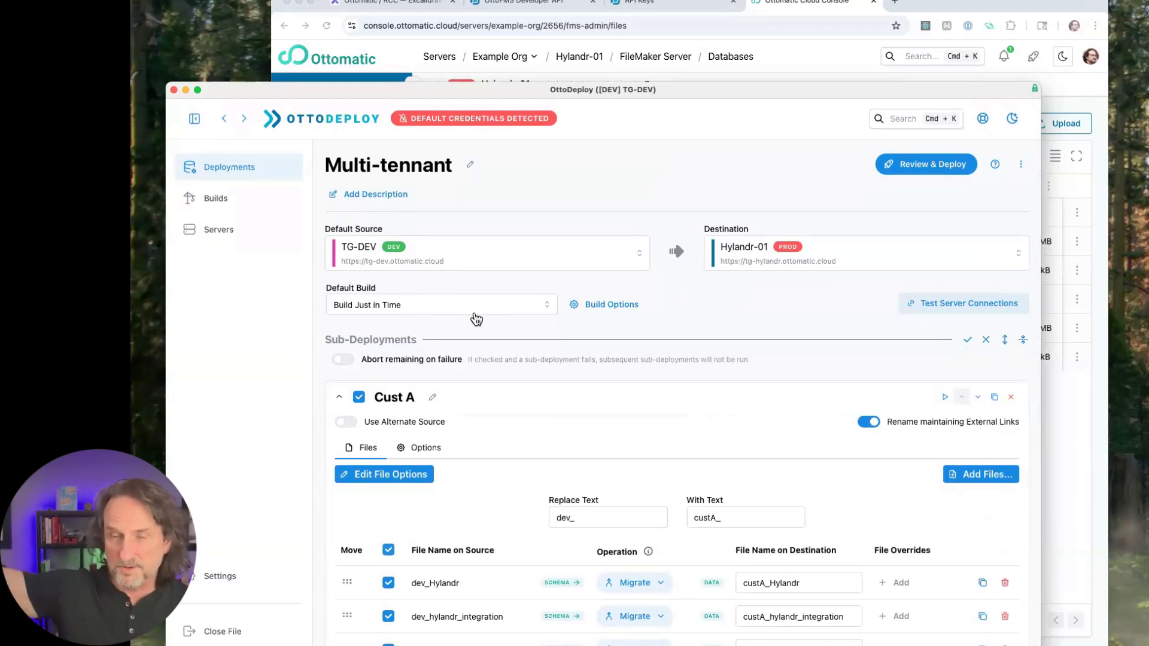
click(507, 301)
click(519, 262)
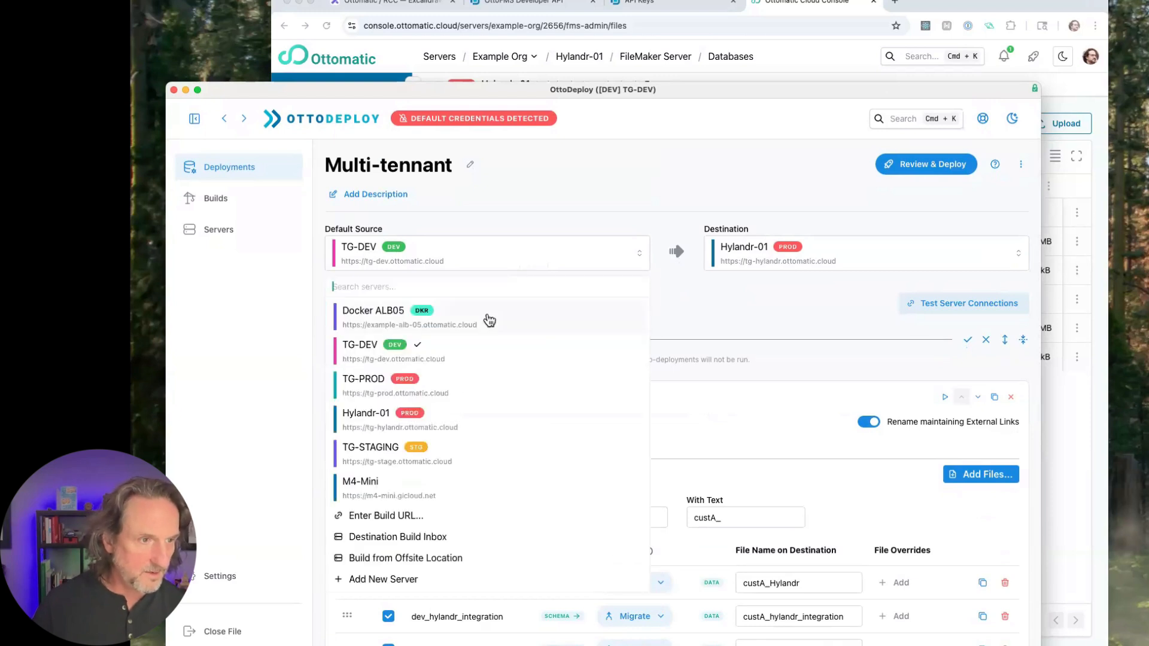
click(687, 332)
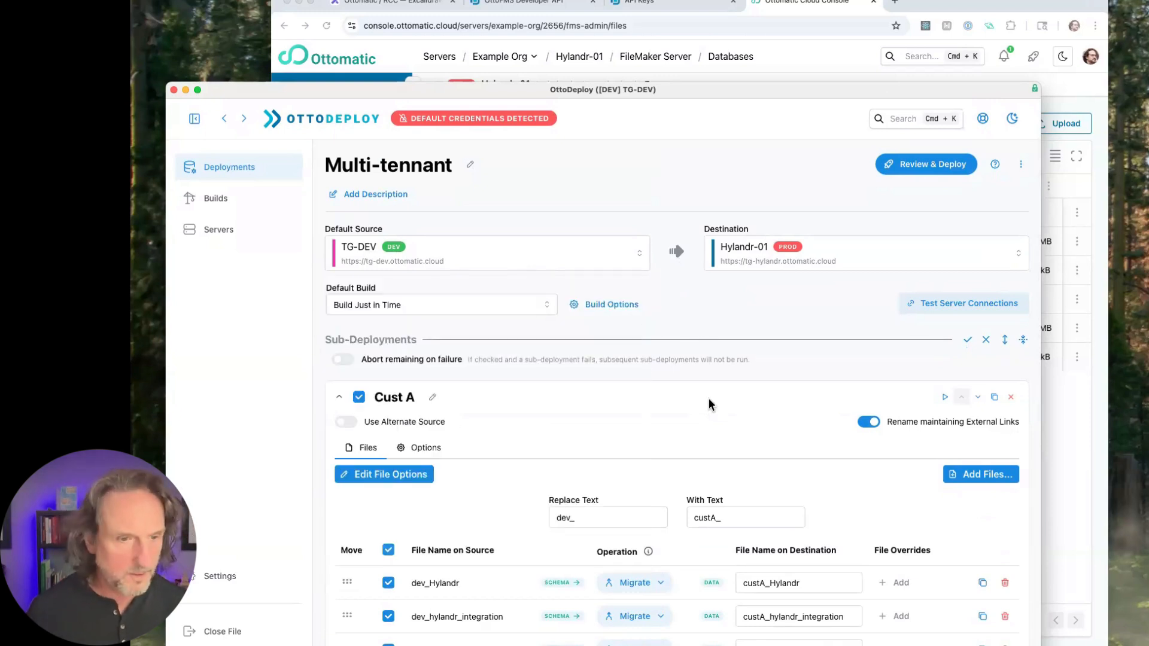
scroll(709, 407, down, 7)
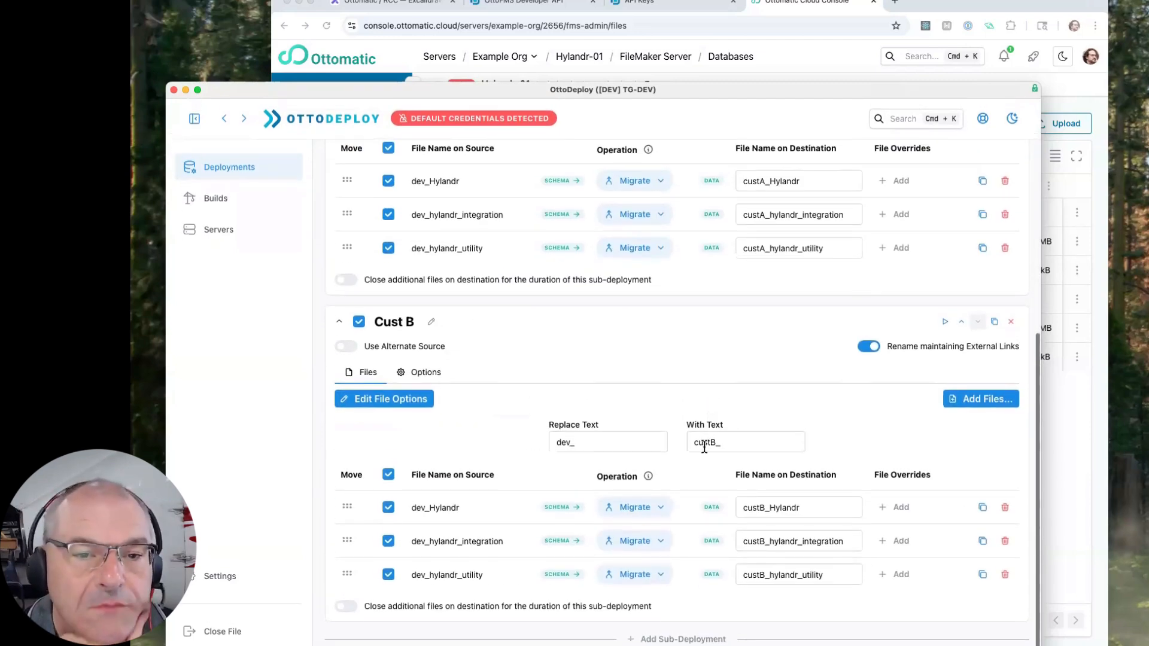
scroll(704, 448, up, 8)
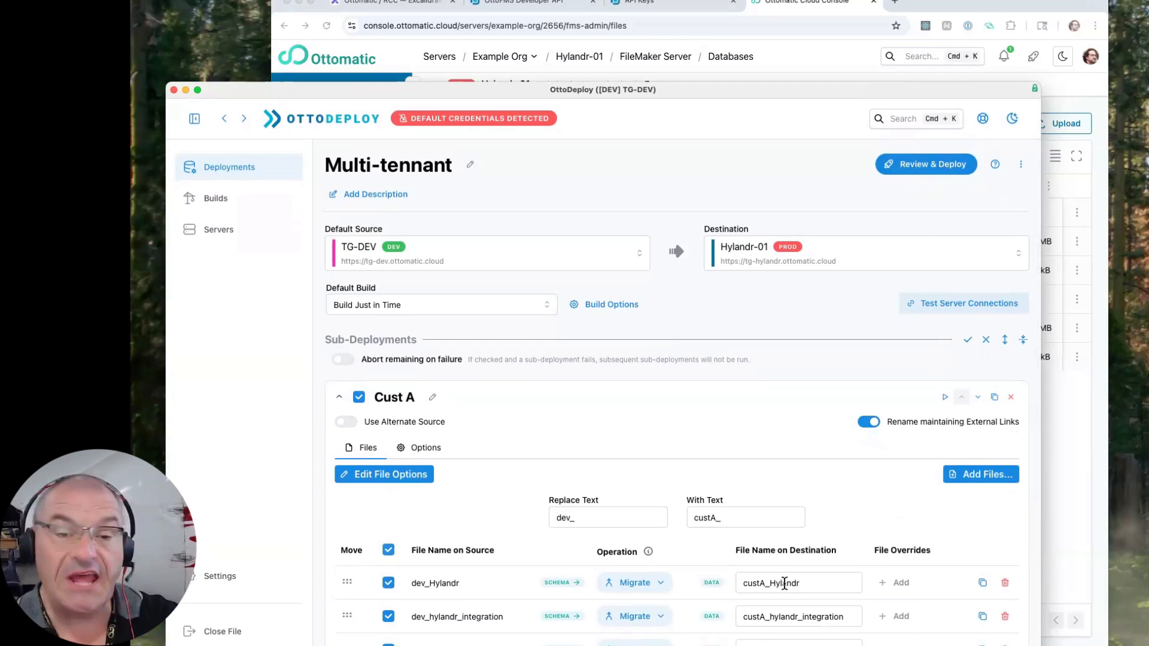
scroll(785, 582, down, 7)
scroll(785, 582, up, 8)
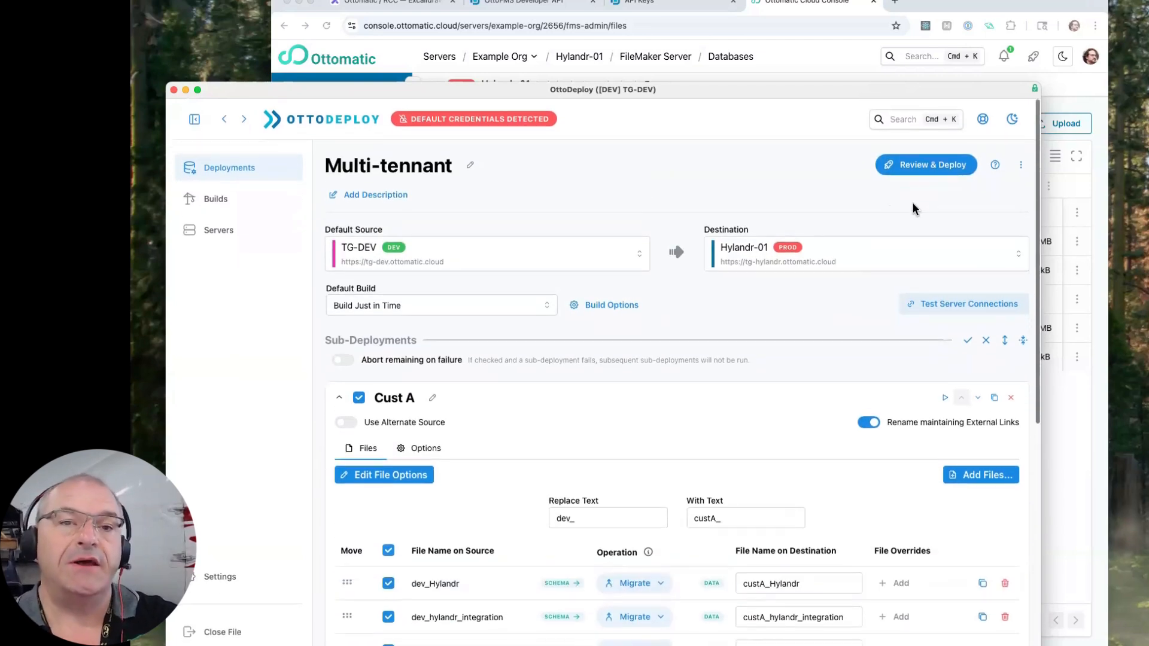
- Review the Multi-tennant deployment summary for Cust A and Cust B and start the deployment immediately
click(923, 168)
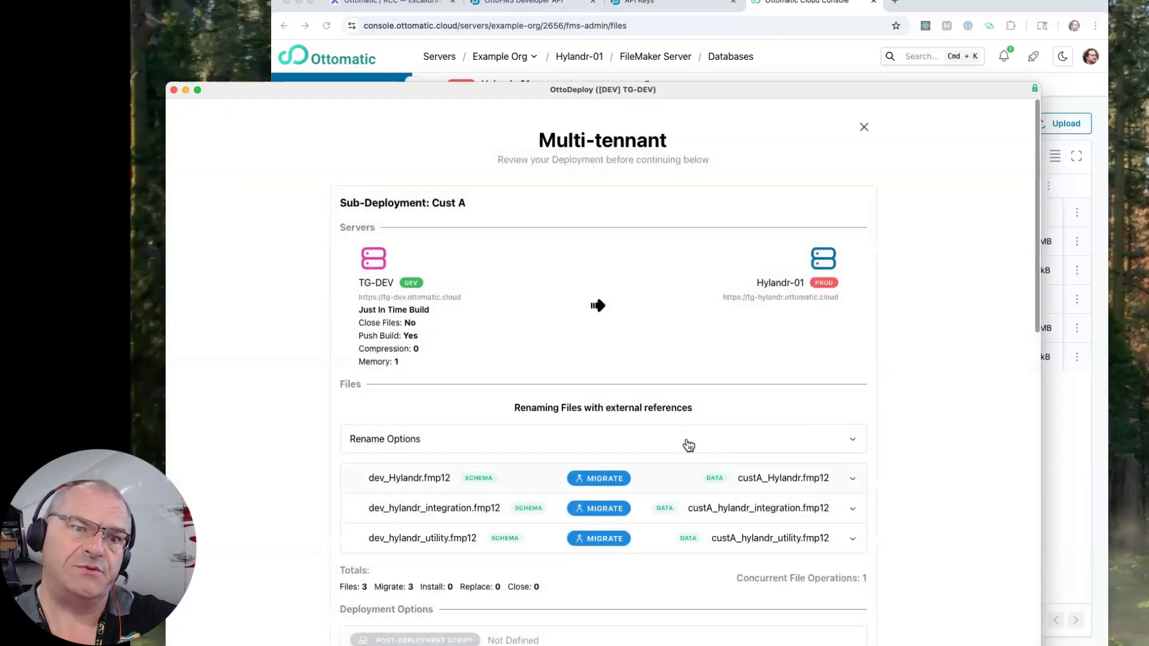
scroll(685, 448, down, 7)
scroll(688, 454, down, 5)
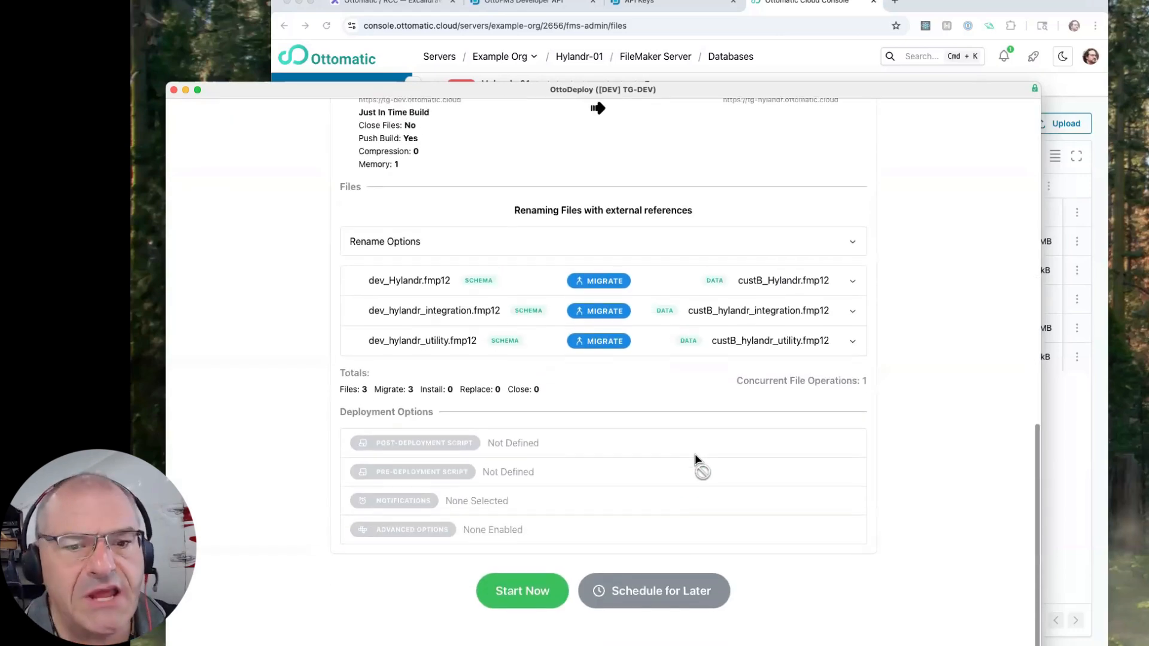
click(530, 599)
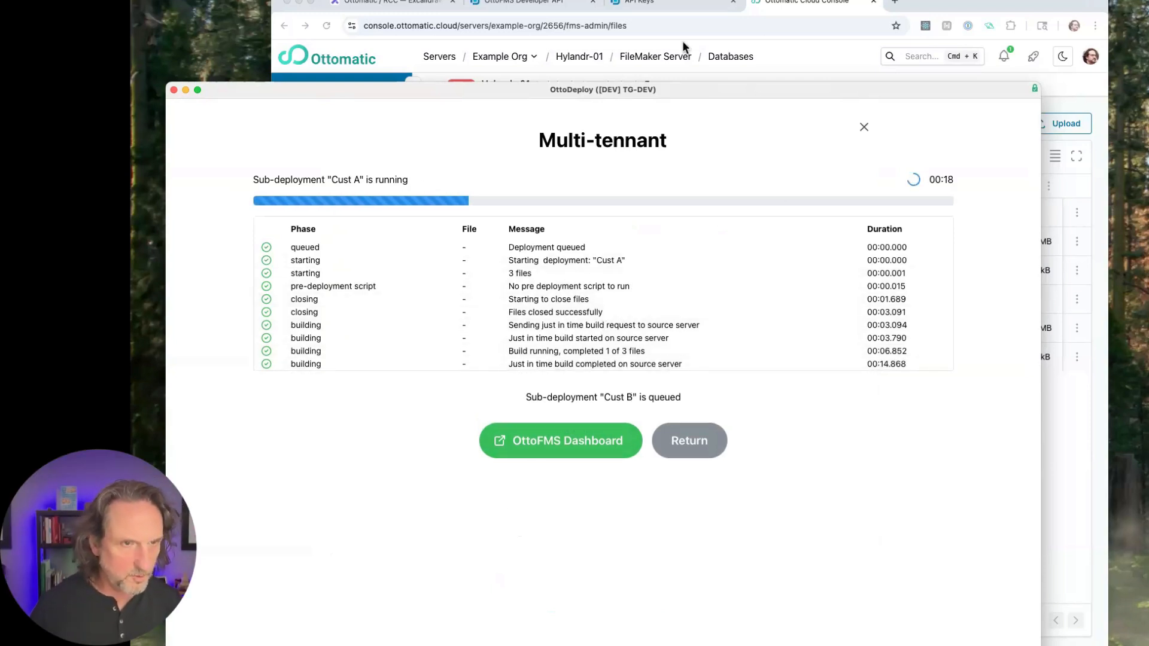
- Check the Multi-tennant sub-deployments in Hylandr-01's deployment list in the Ottomatic console, and return to the OttoDeploy progress log
click(729, 26)
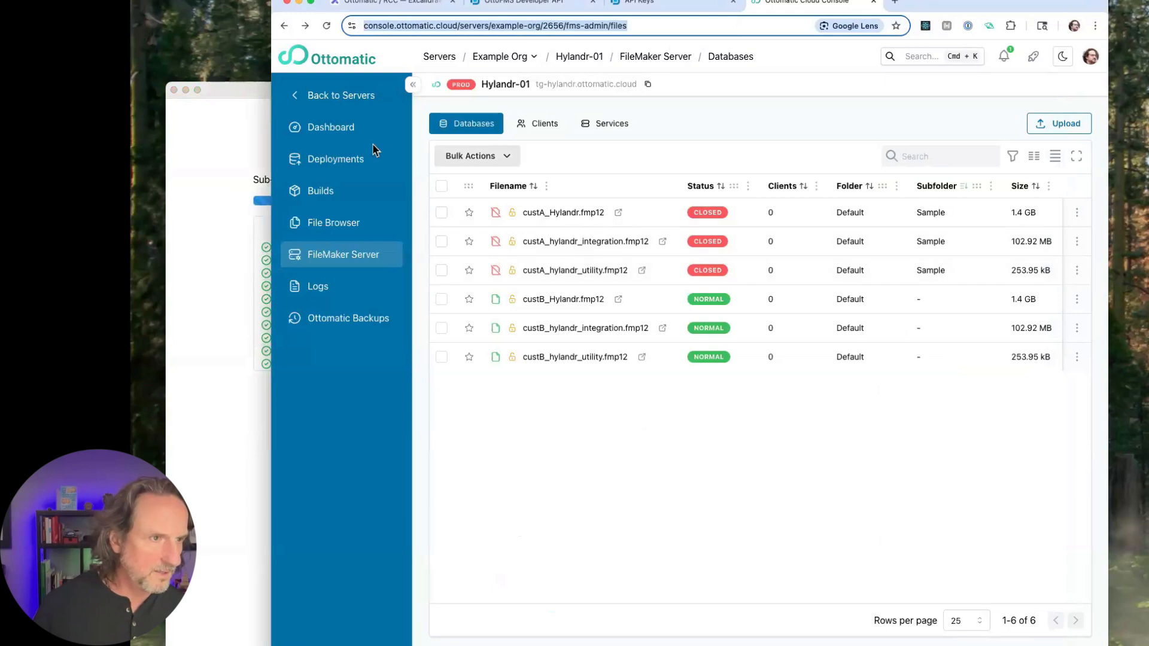
click(352, 159)
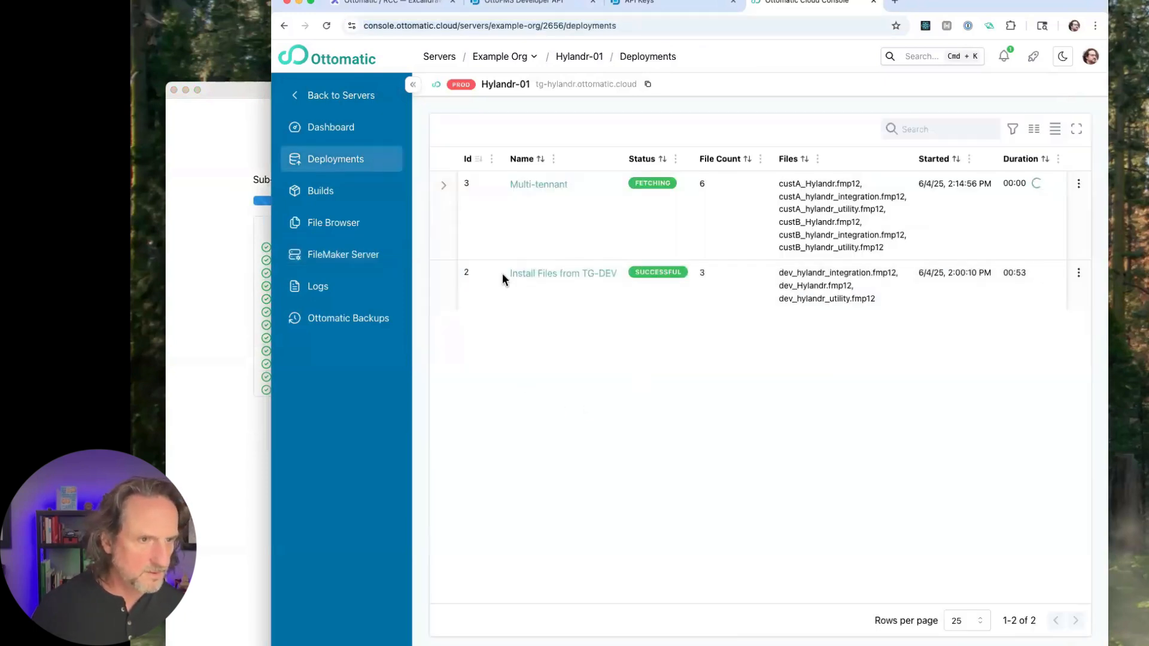
click(444, 185)
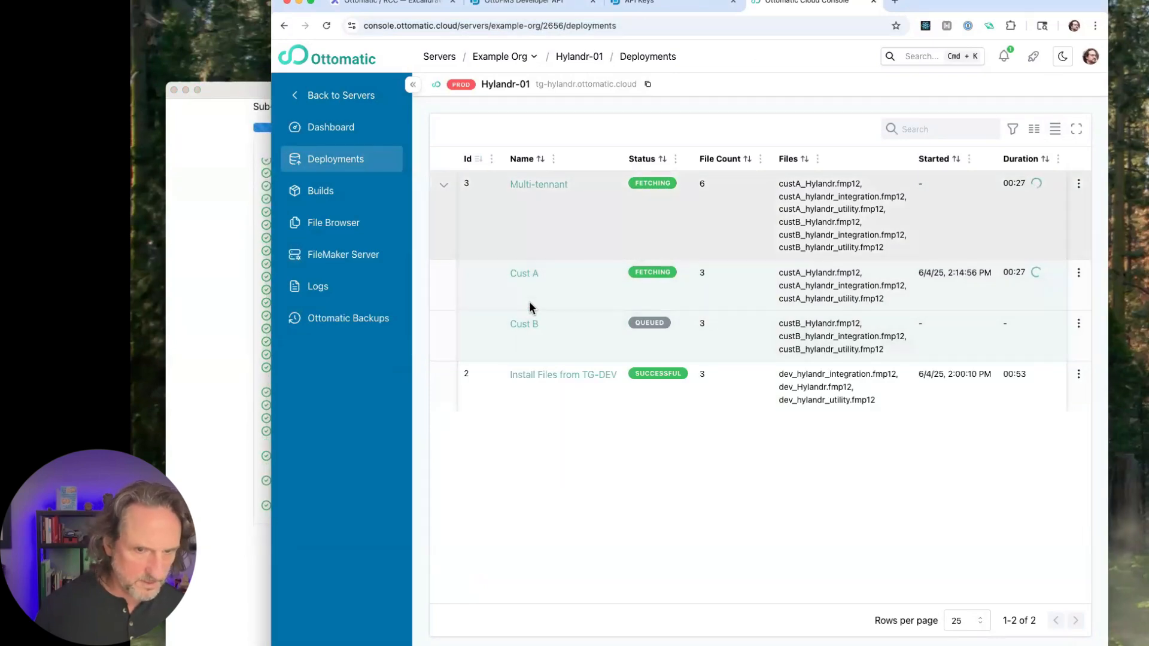
click(444, 185)
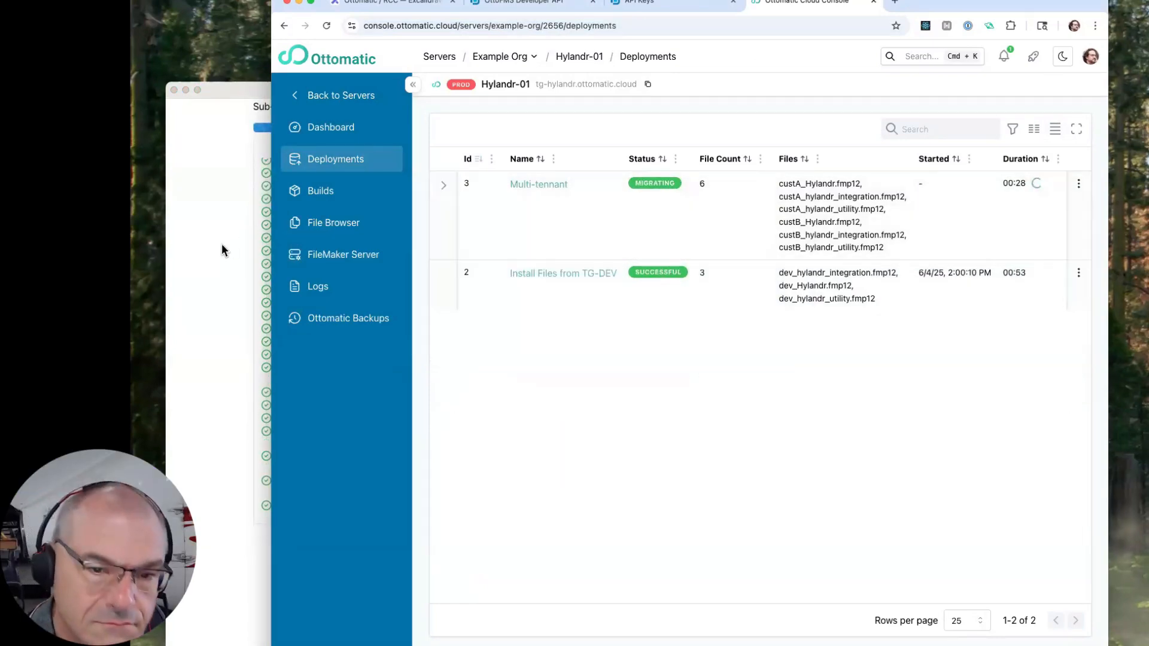
click(221, 250)
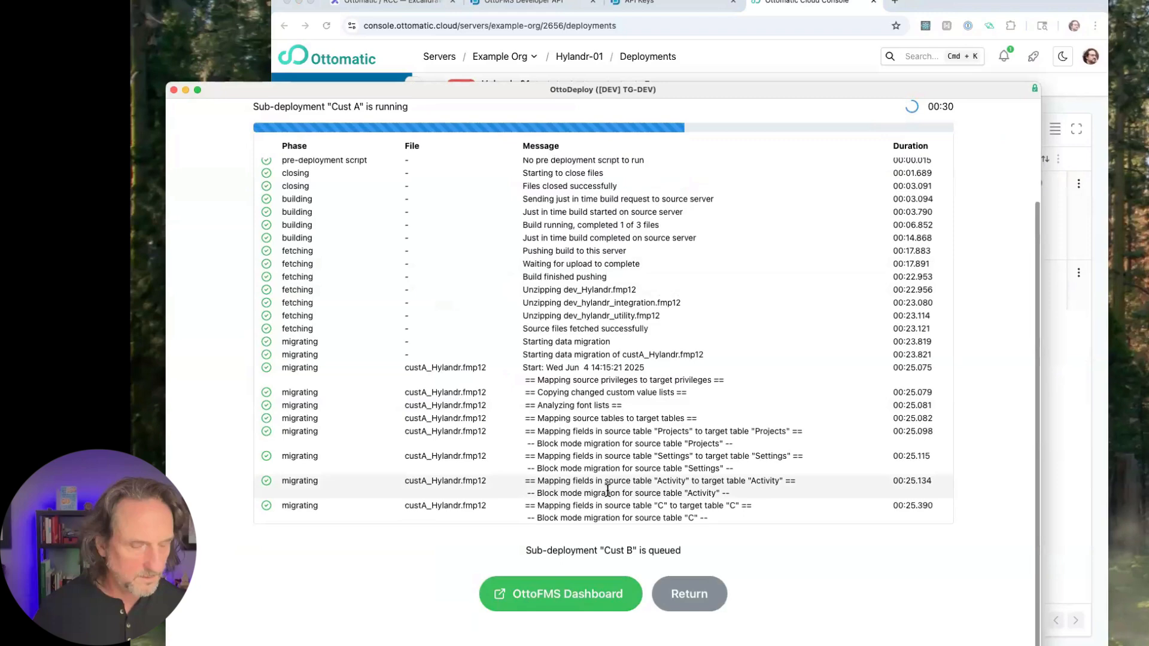